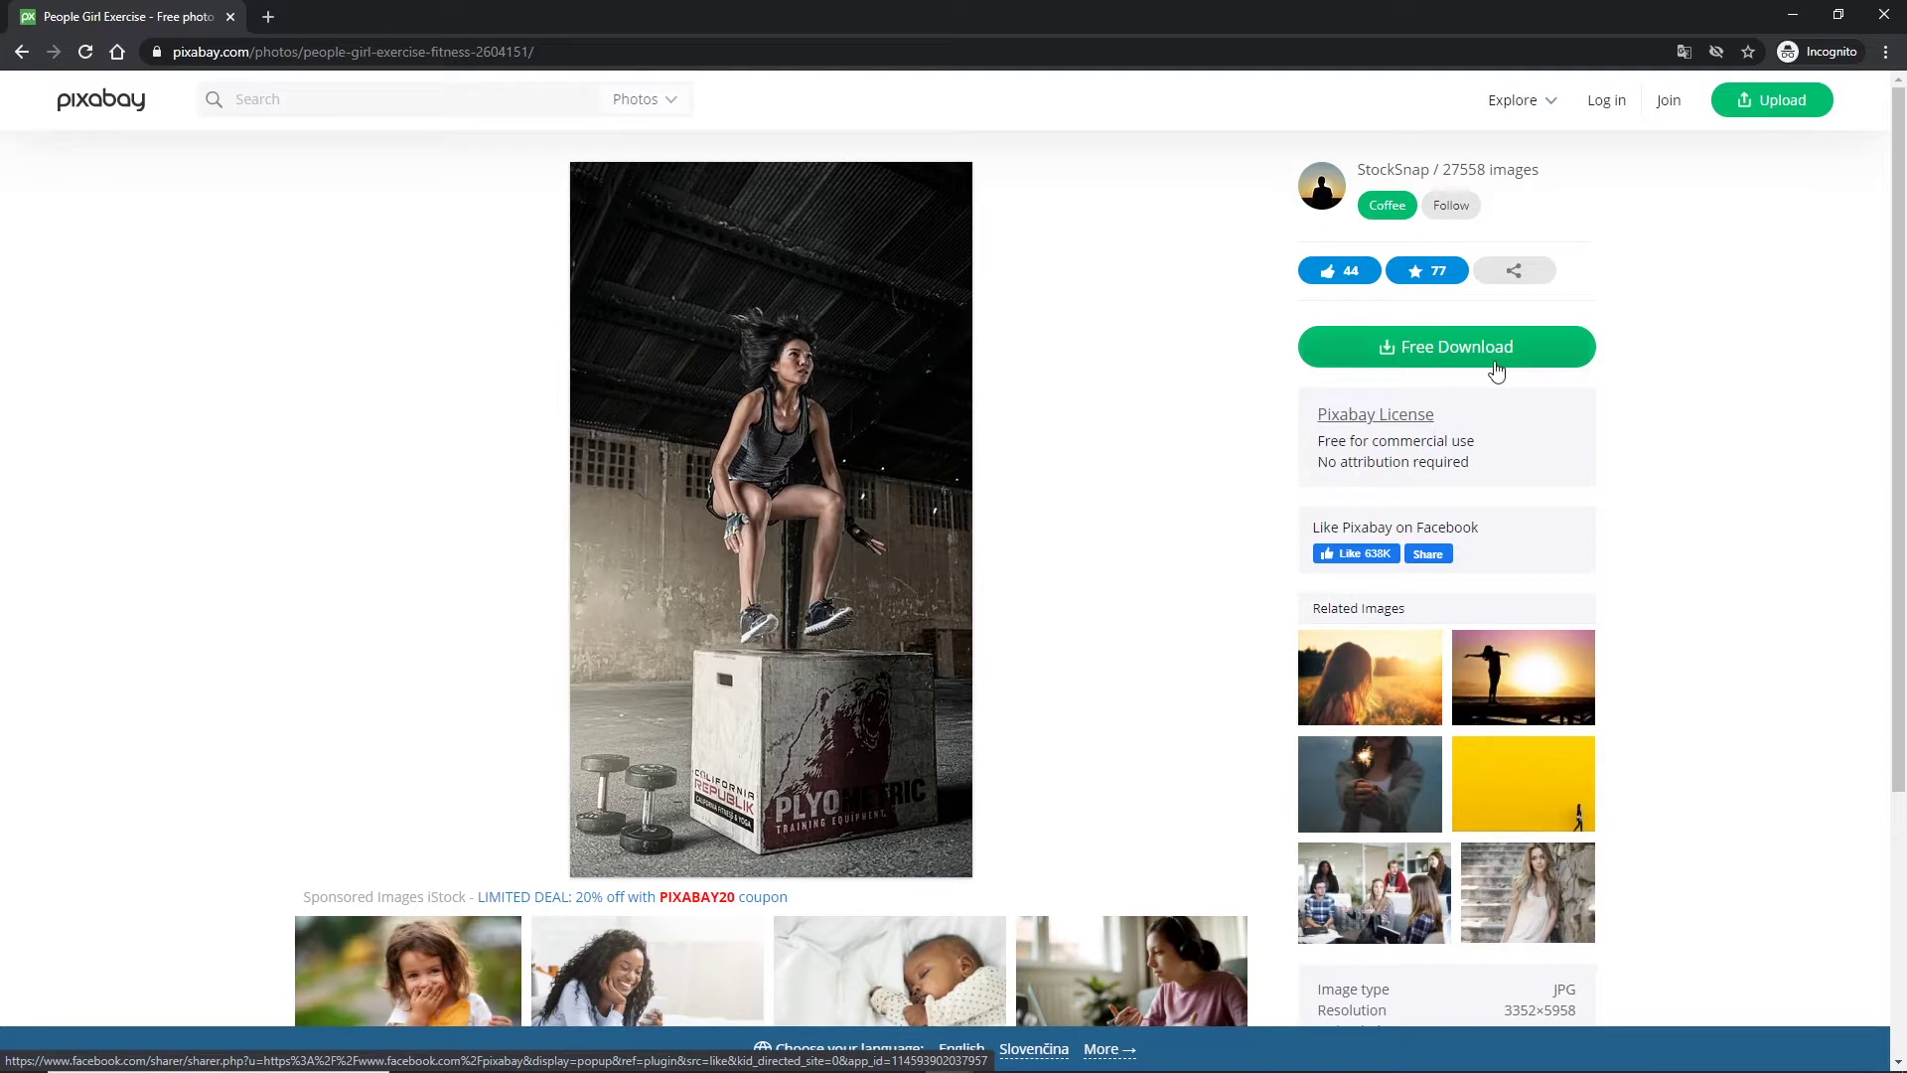
Step: Switch to Photoshop, where the blank white document is open
mouse_move(861, 720)
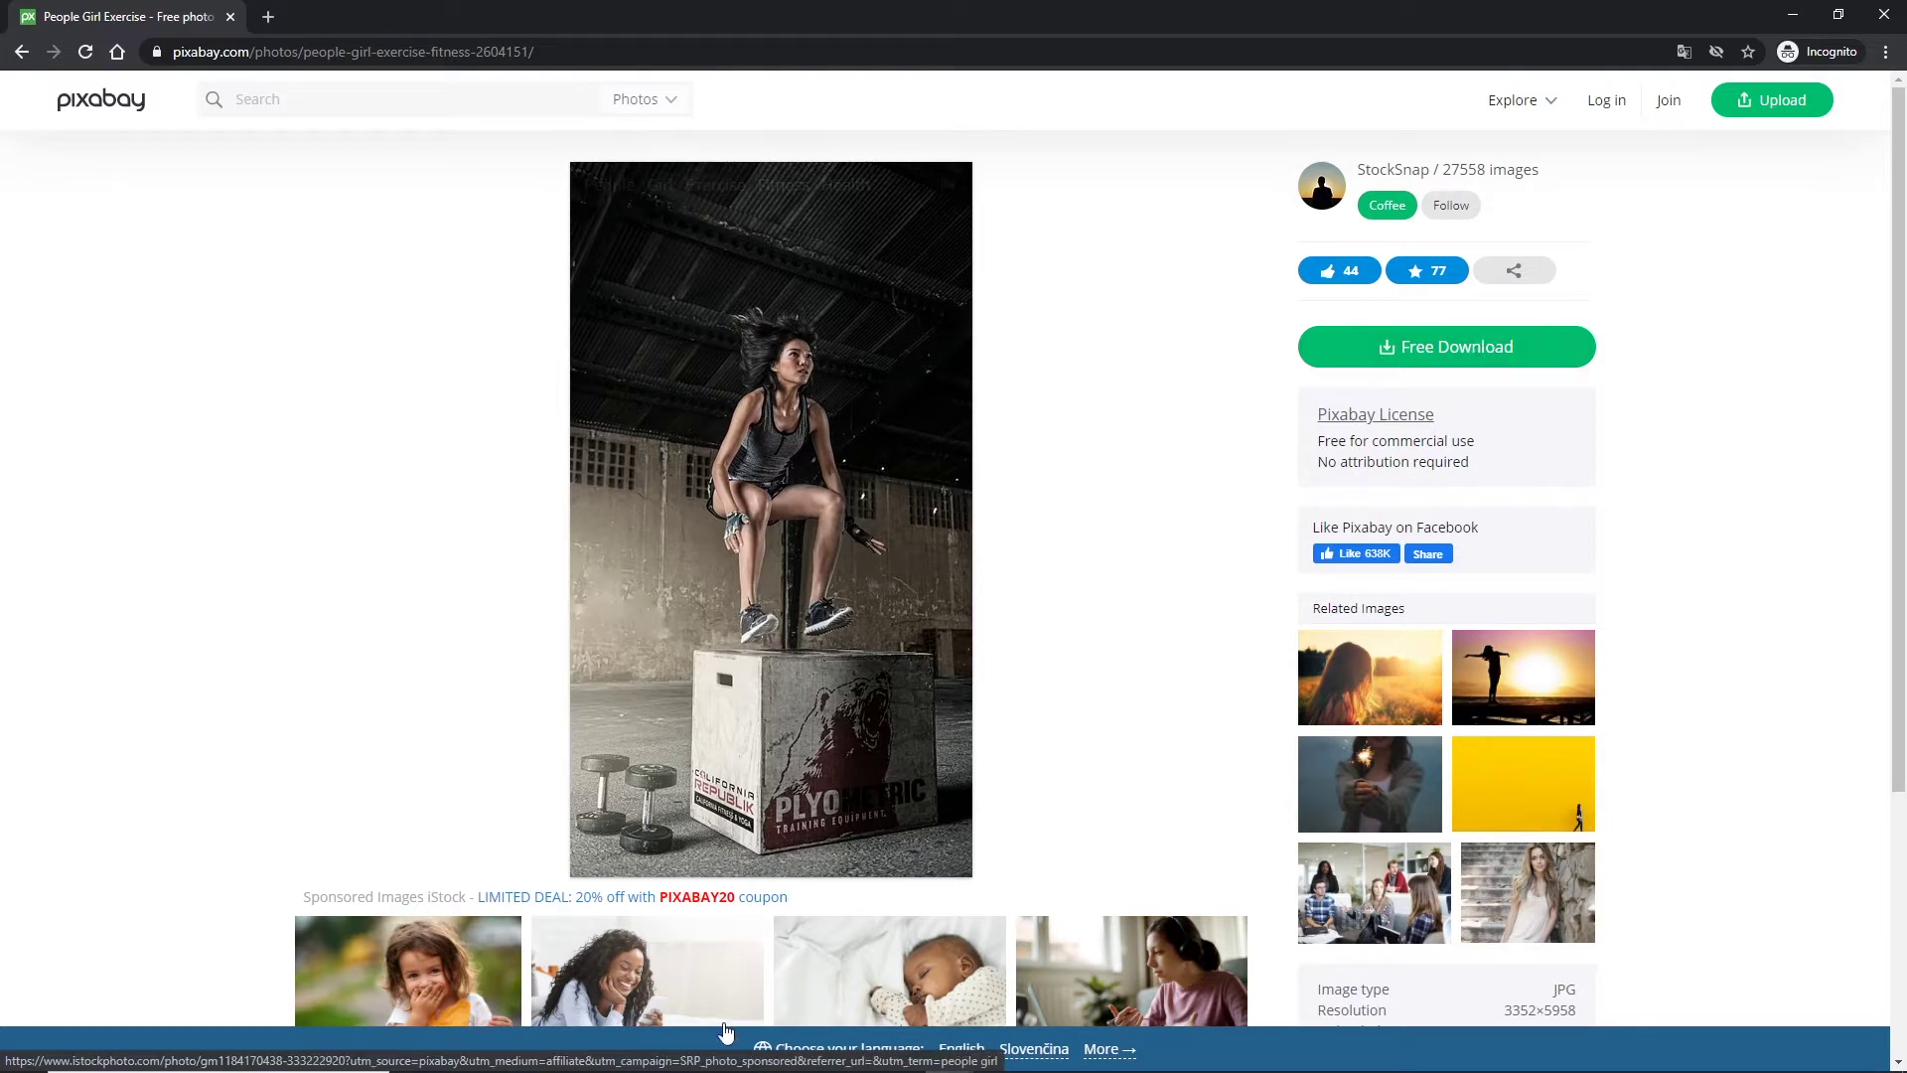
mouse_move(561, 1070)
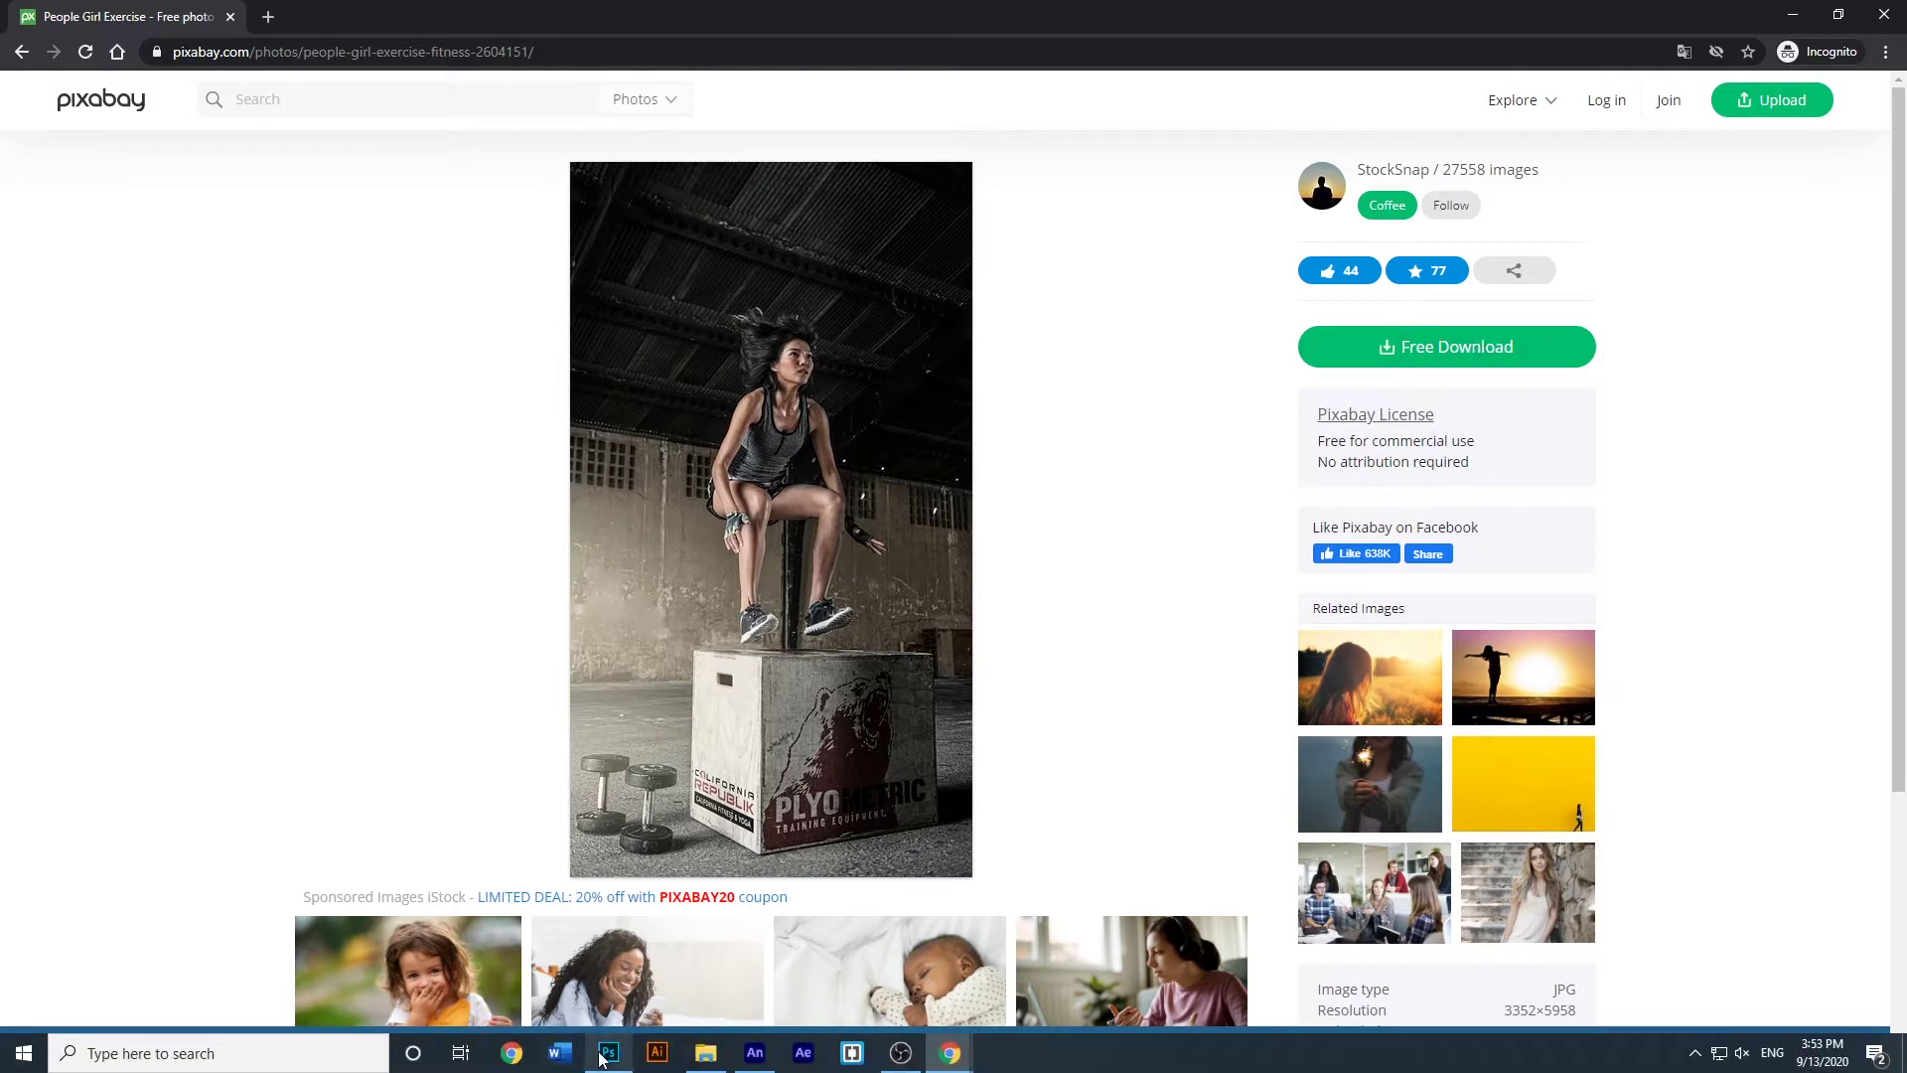
left_click(586, 968)
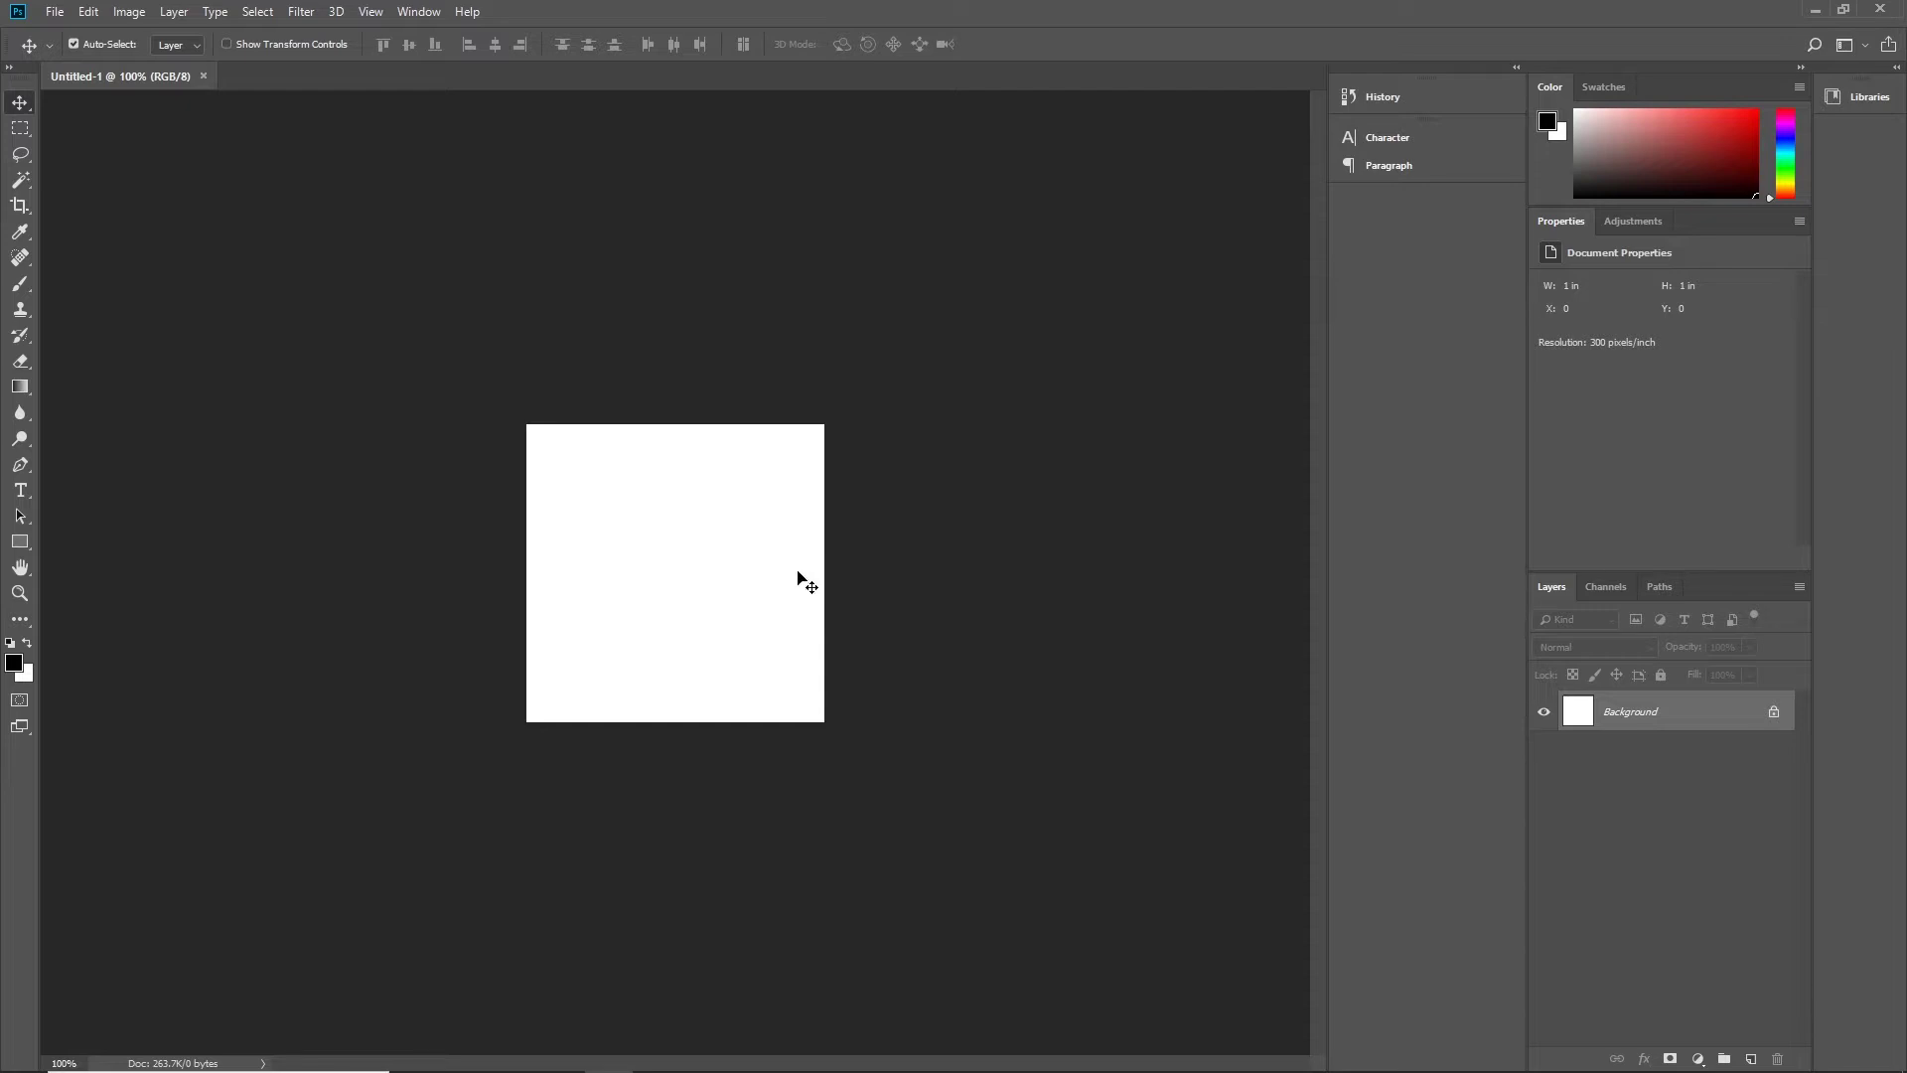
Step: Add a Solid Color fill layer in red ff0000 and hide the Background layer
left_click(1700, 1061)
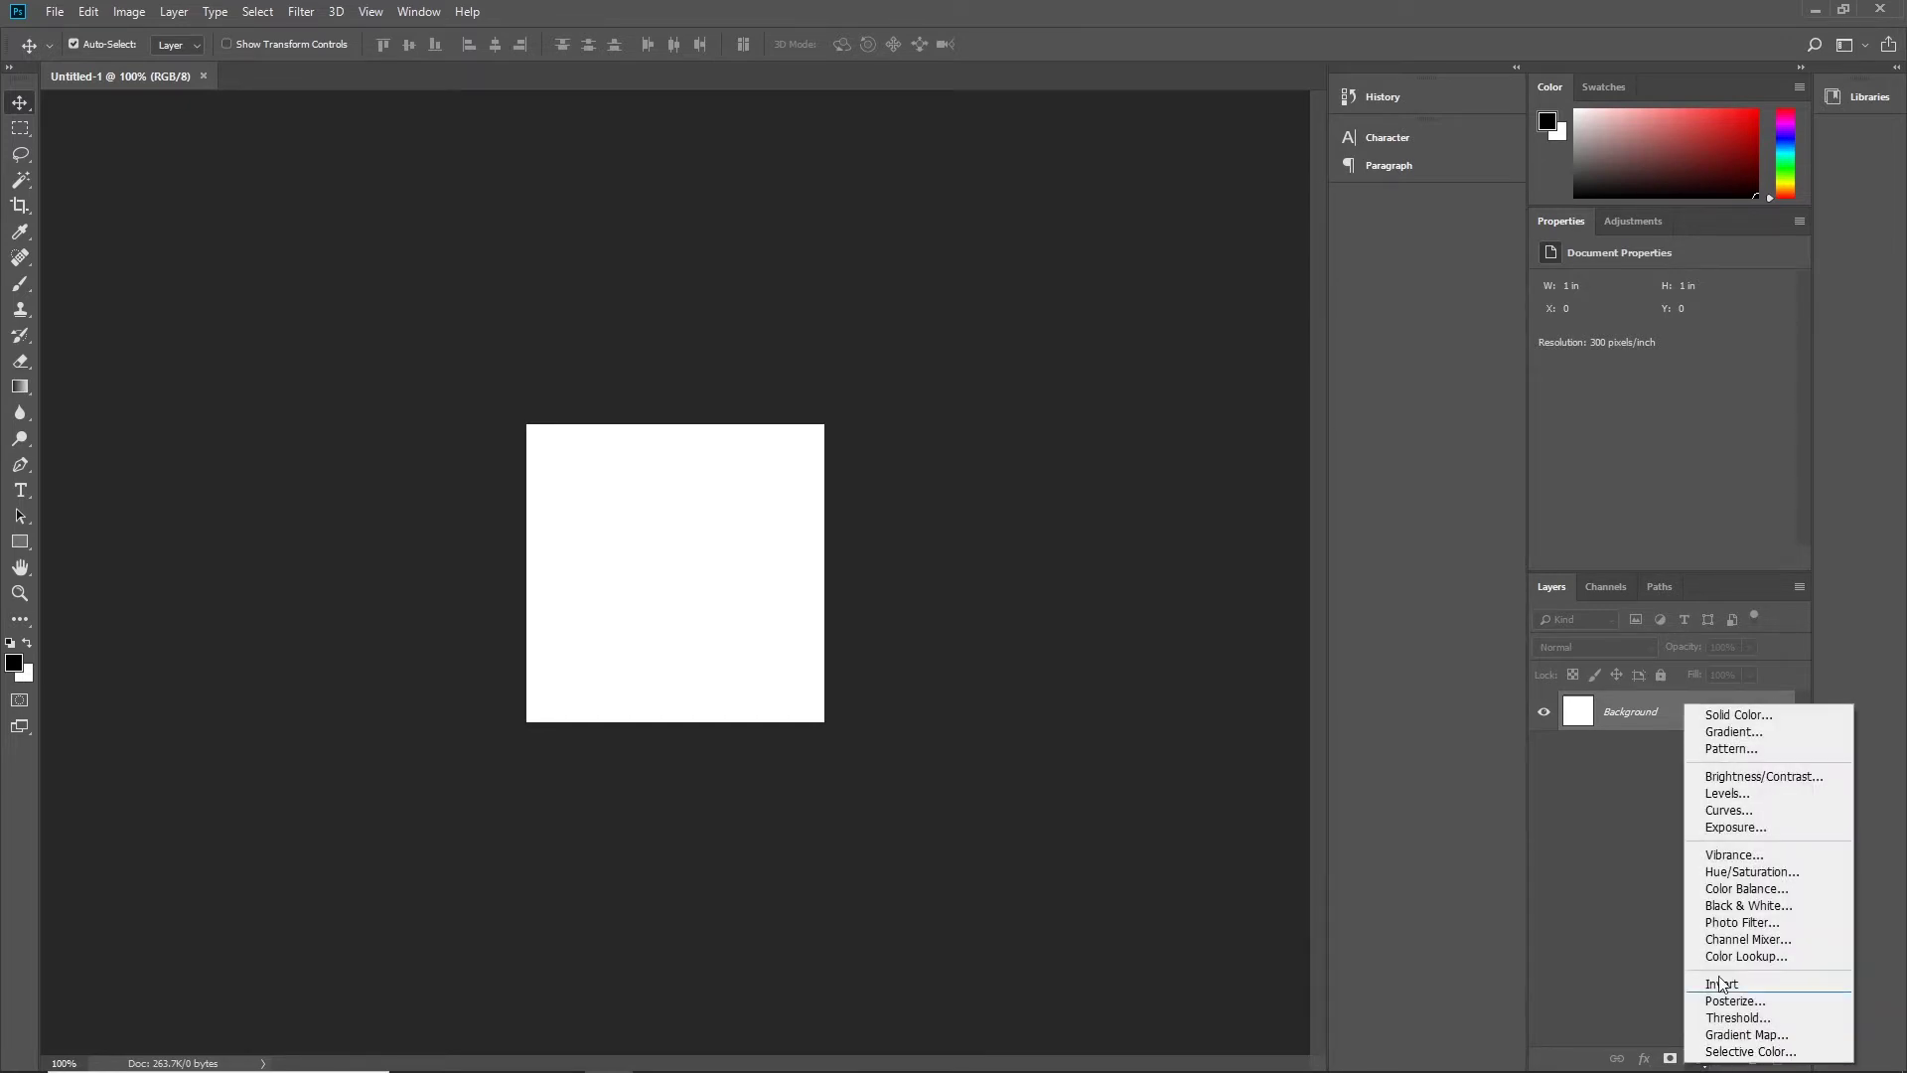
left_click(1727, 722)
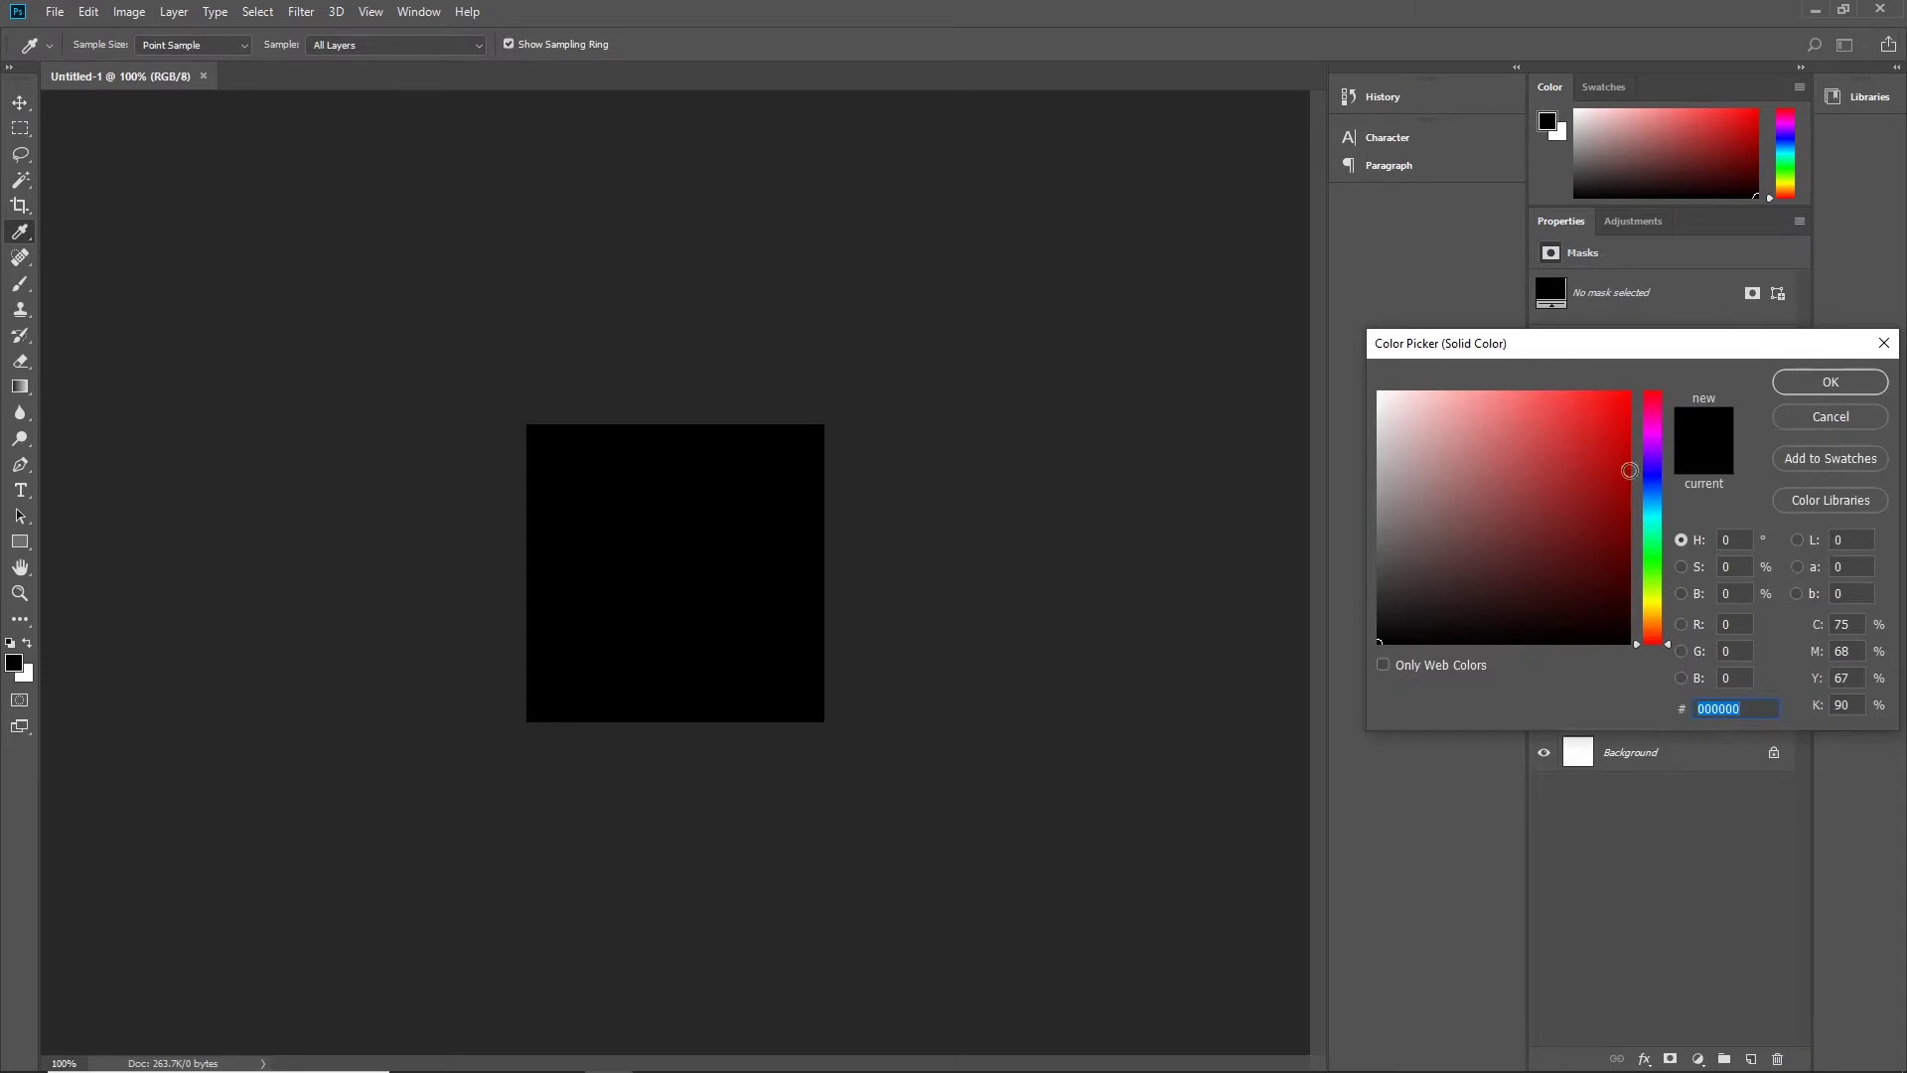
left_click(1629, 394)
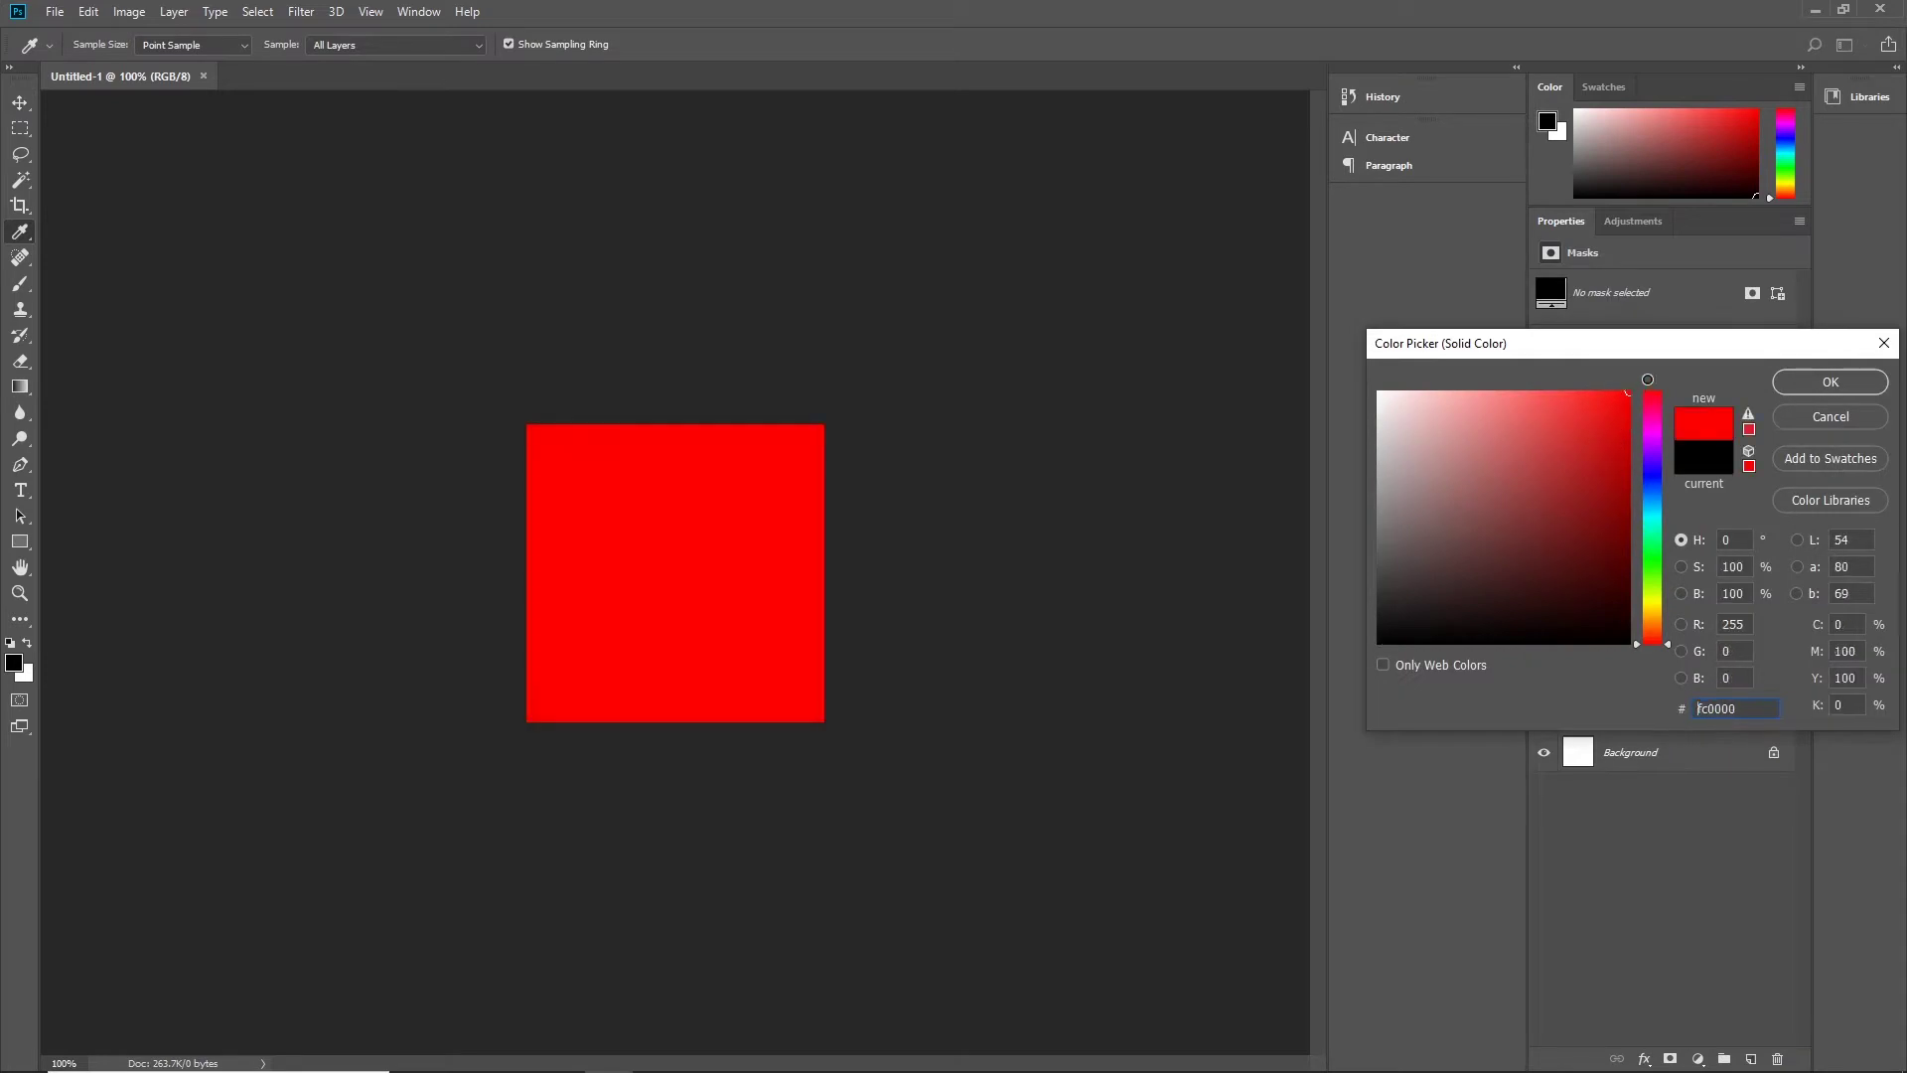
left_click(1833, 380)
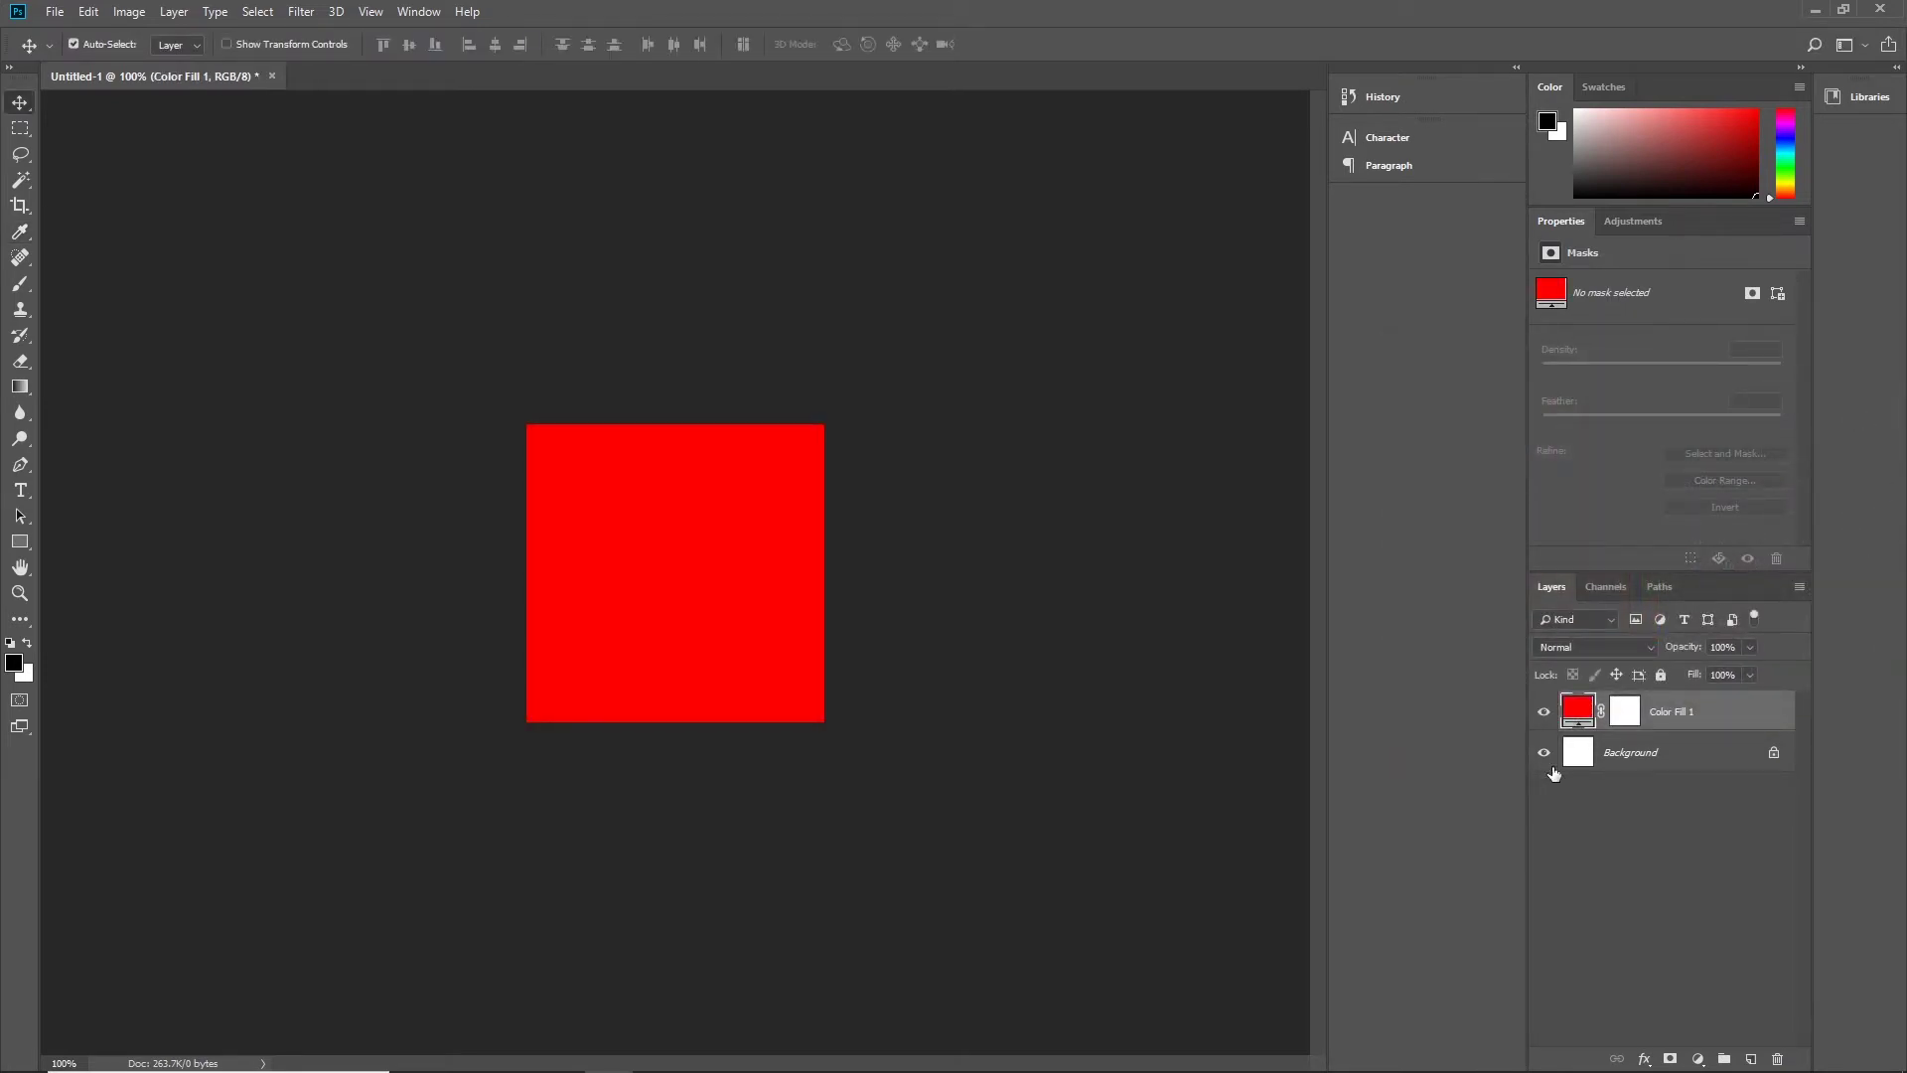
left_click(1543, 754)
Step: Create a new empty layer above the red fill and choose the Watercolor Spatter Fine Drops brush
left_click(1752, 1059)
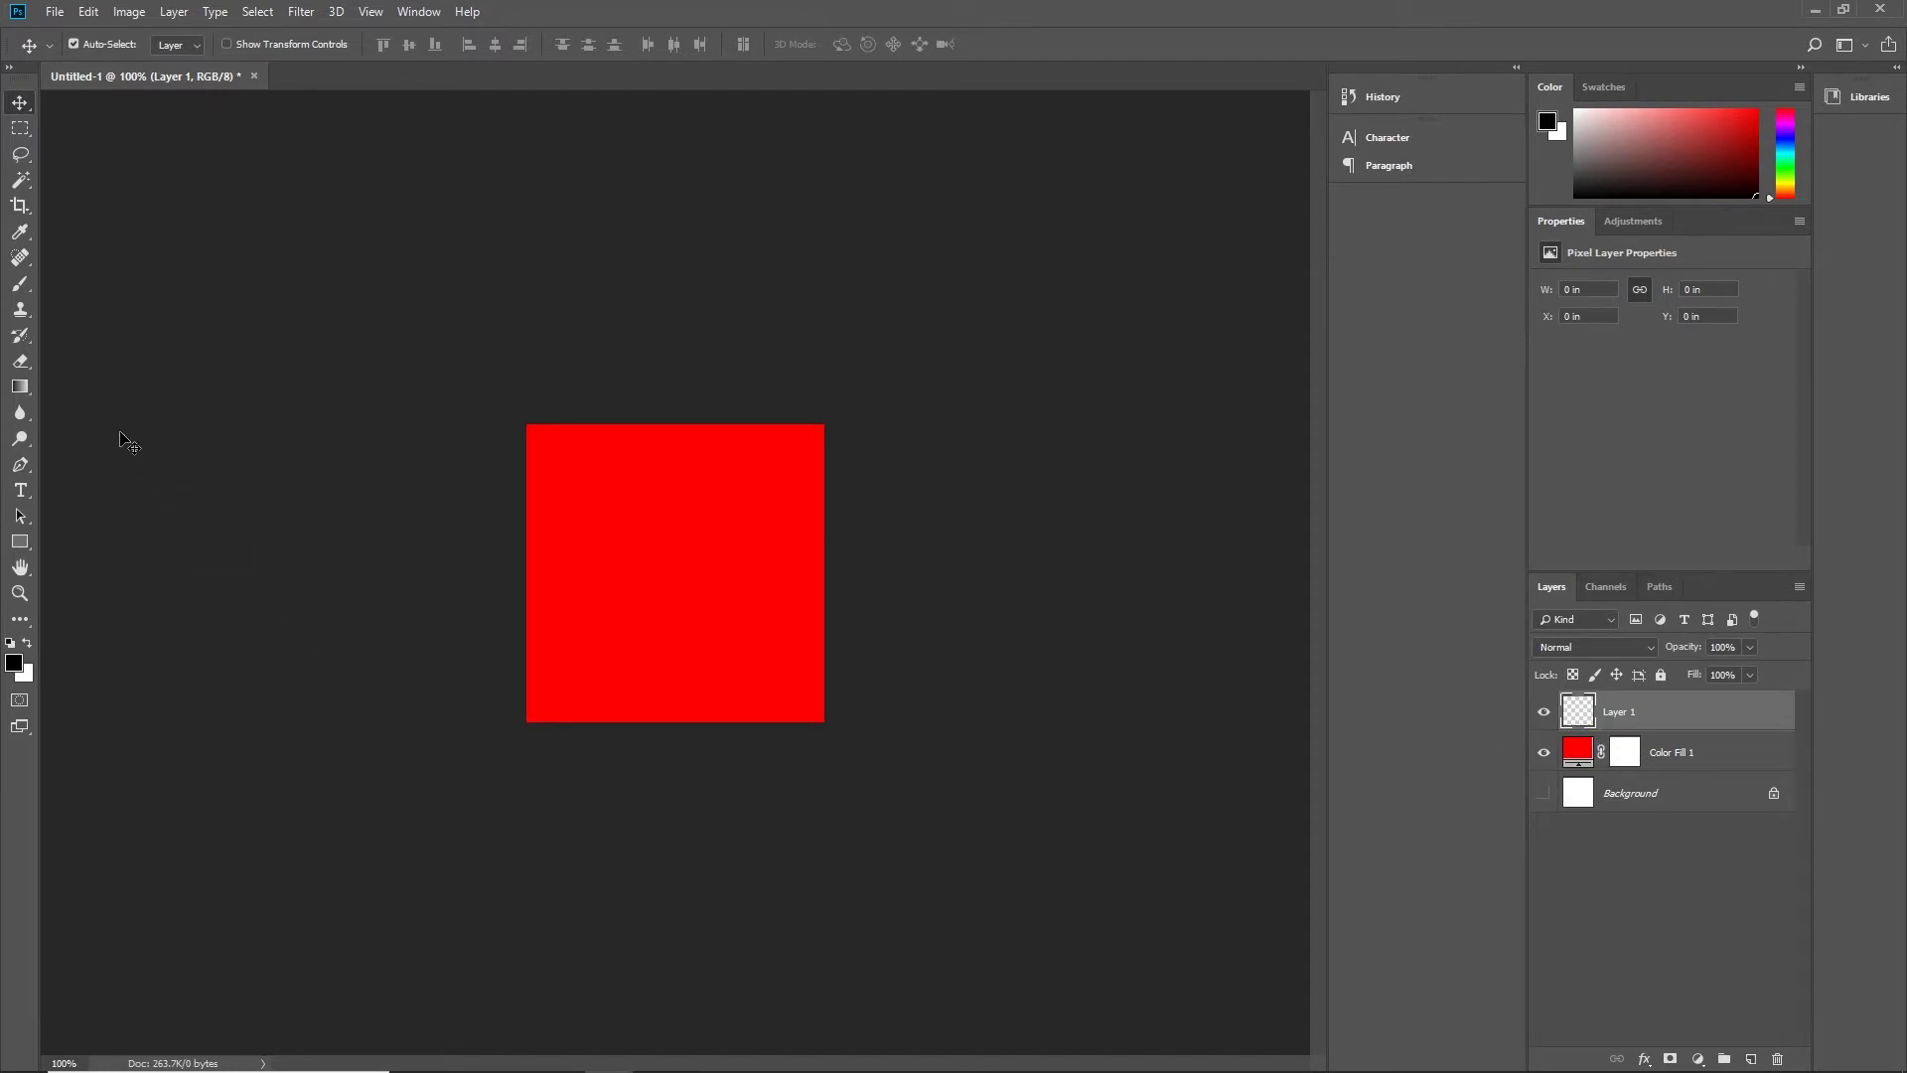
key("b")
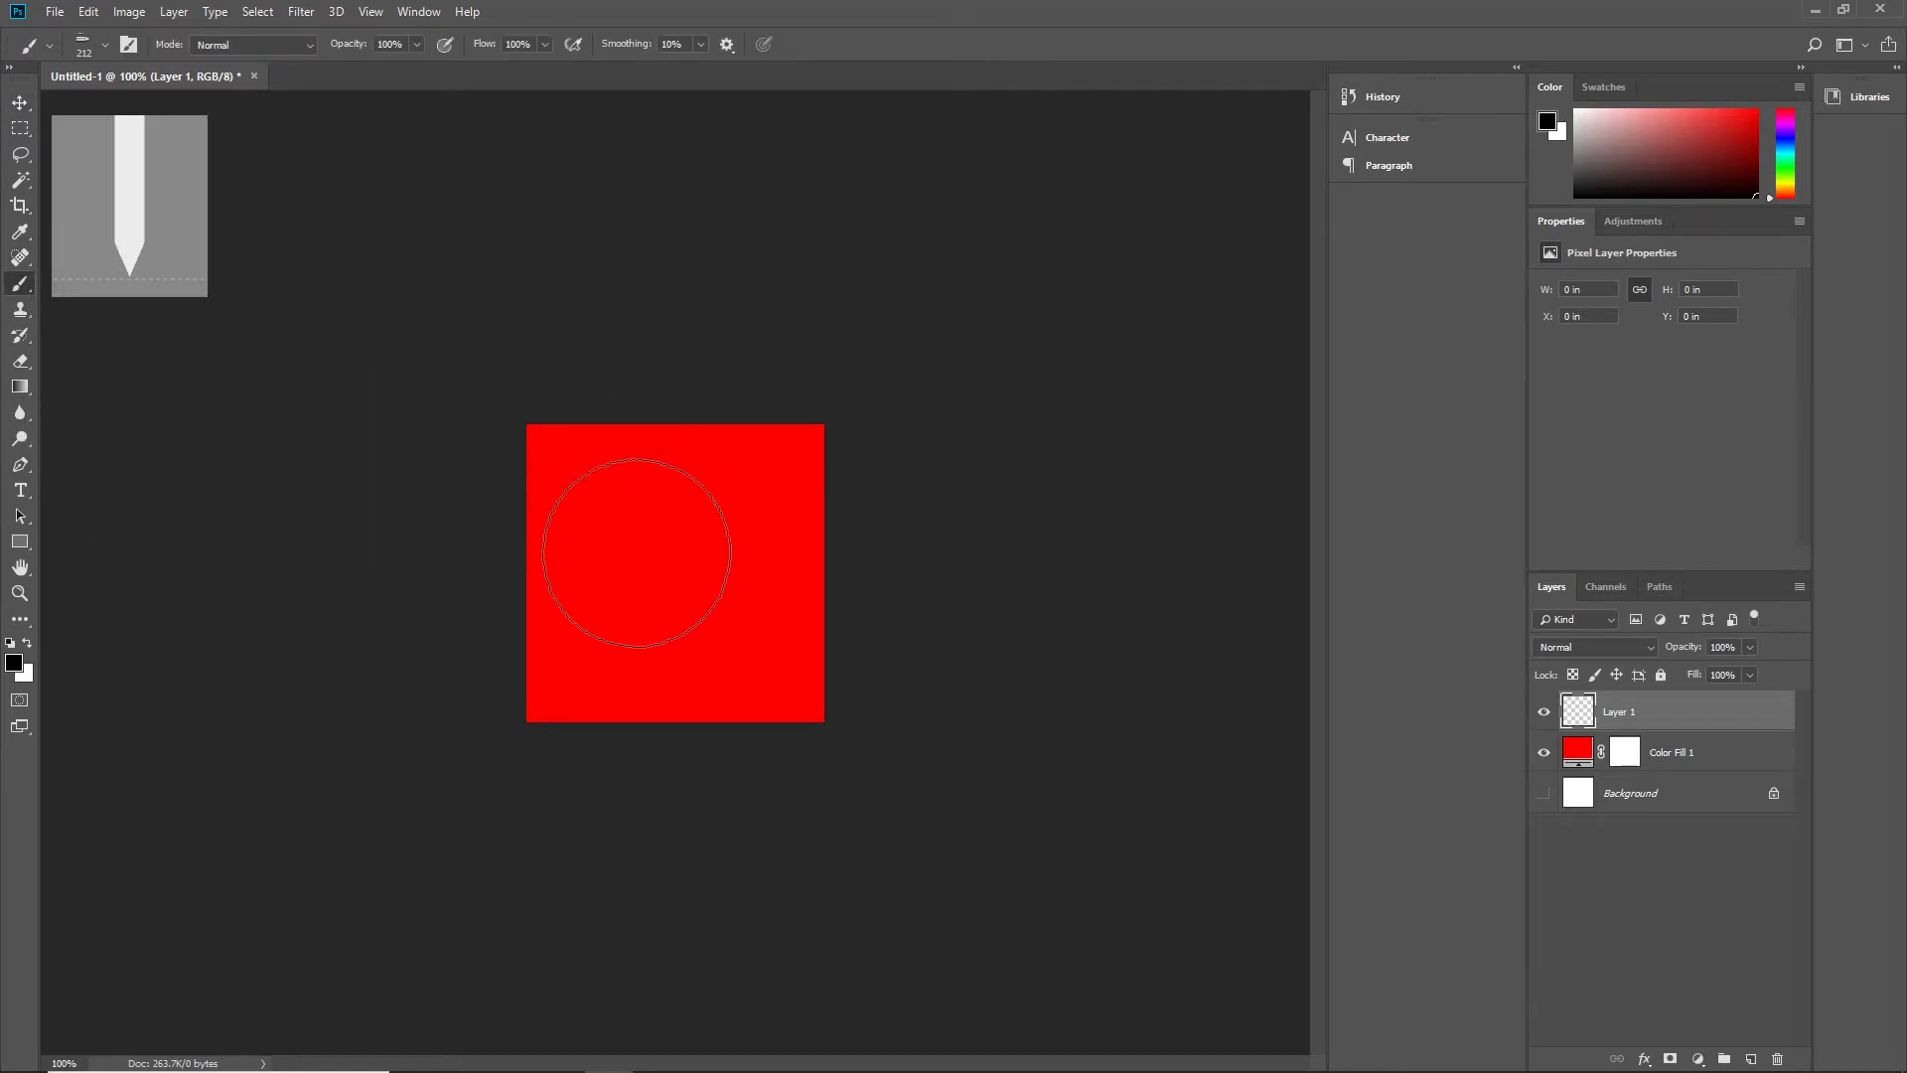
right_click(665, 532)
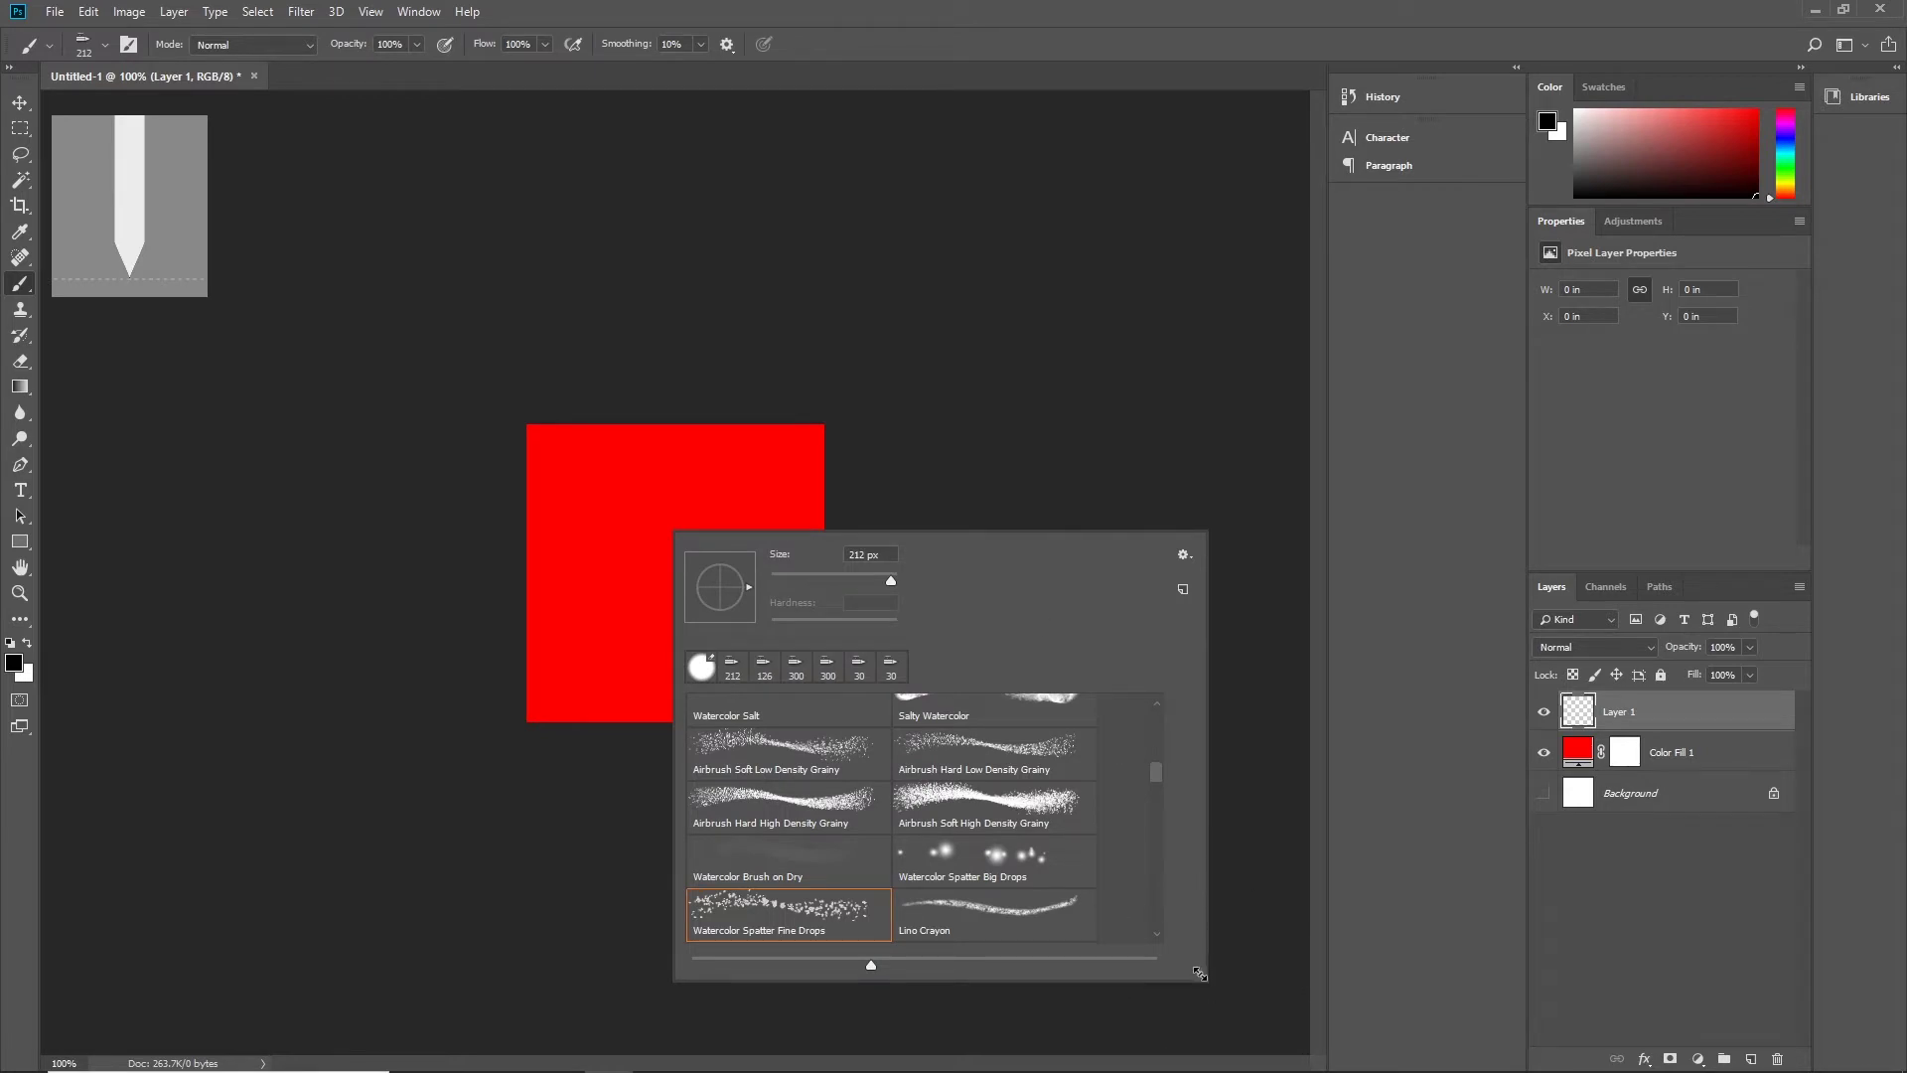
mouse_move(1199, 975)
left_mouse_down()
mouse_move(938, 773)
mouse_move(749, 689)
mouse_move(1169, 962)
left_mouse_up()
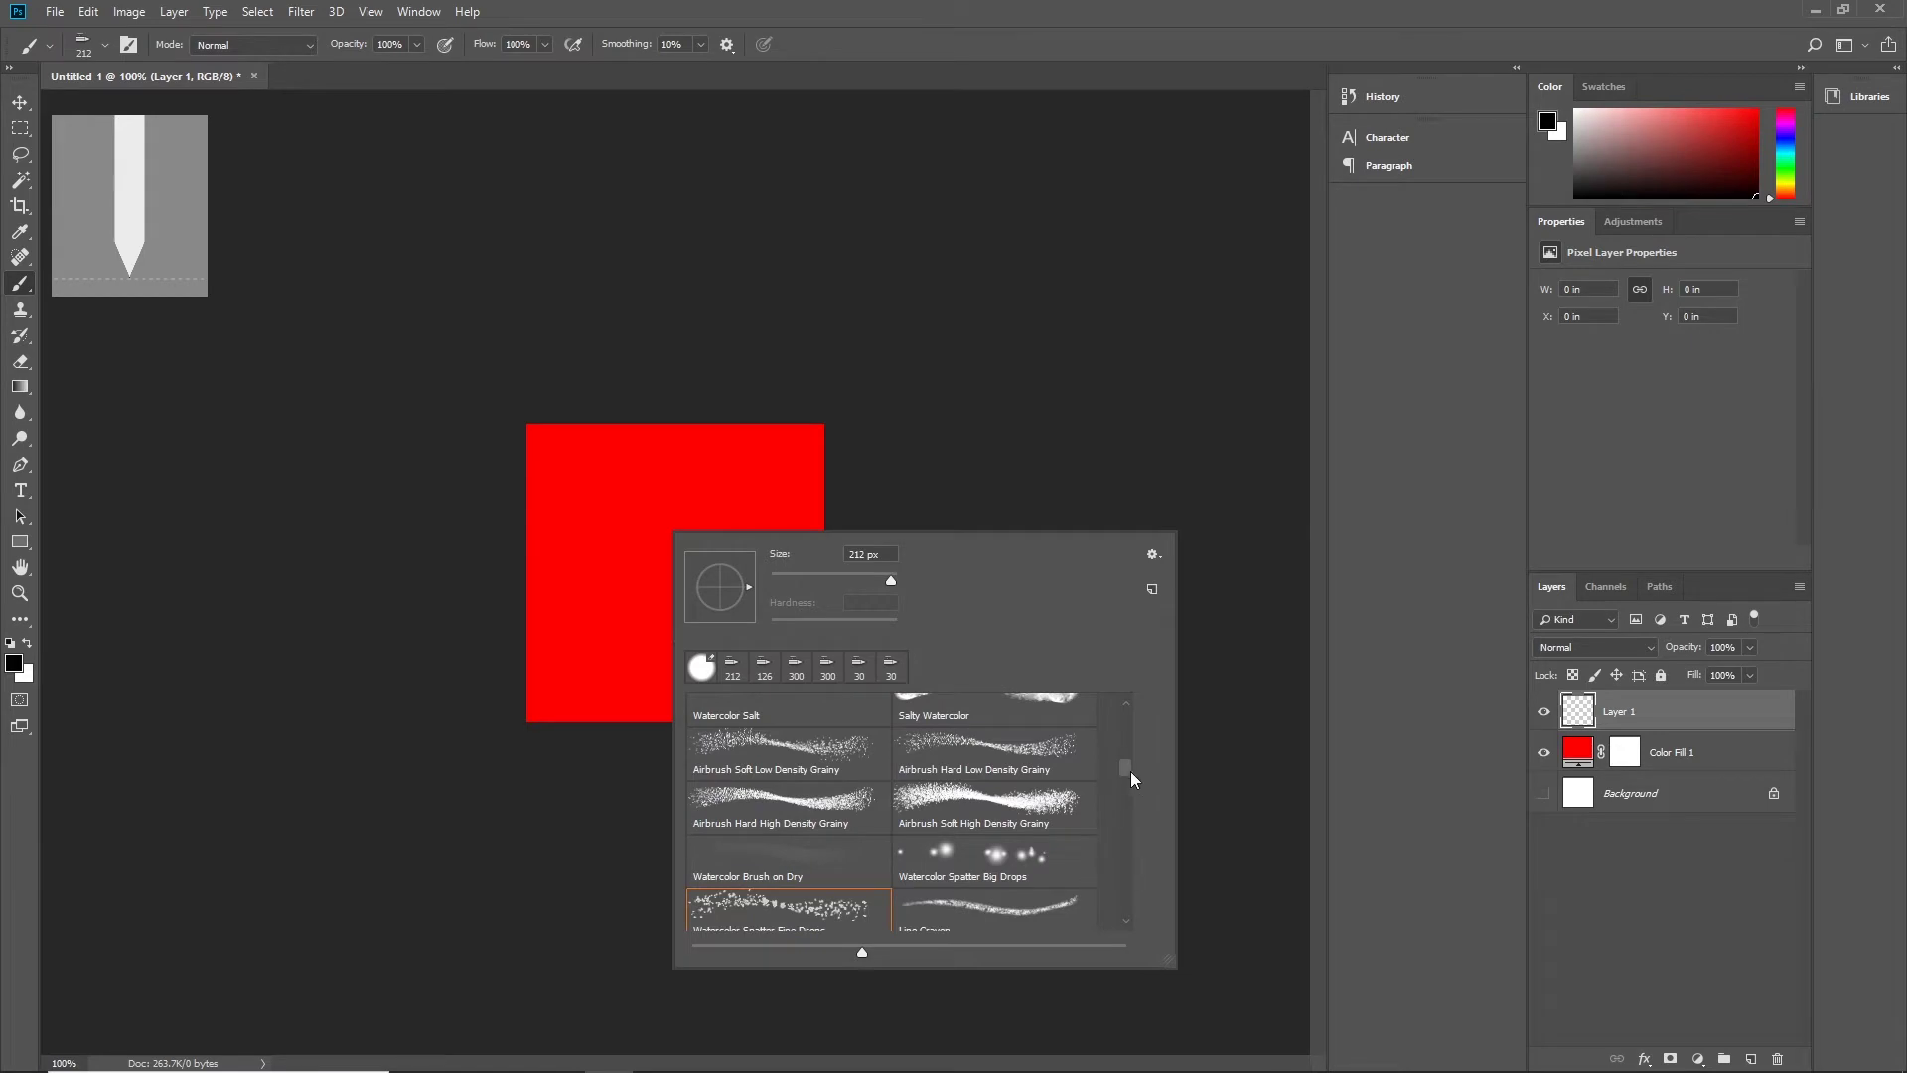
mouse_move(1130, 771)
left_mouse_down()
mouse_move(1134, 705)
mouse_move(1136, 771)
left_mouse_up()
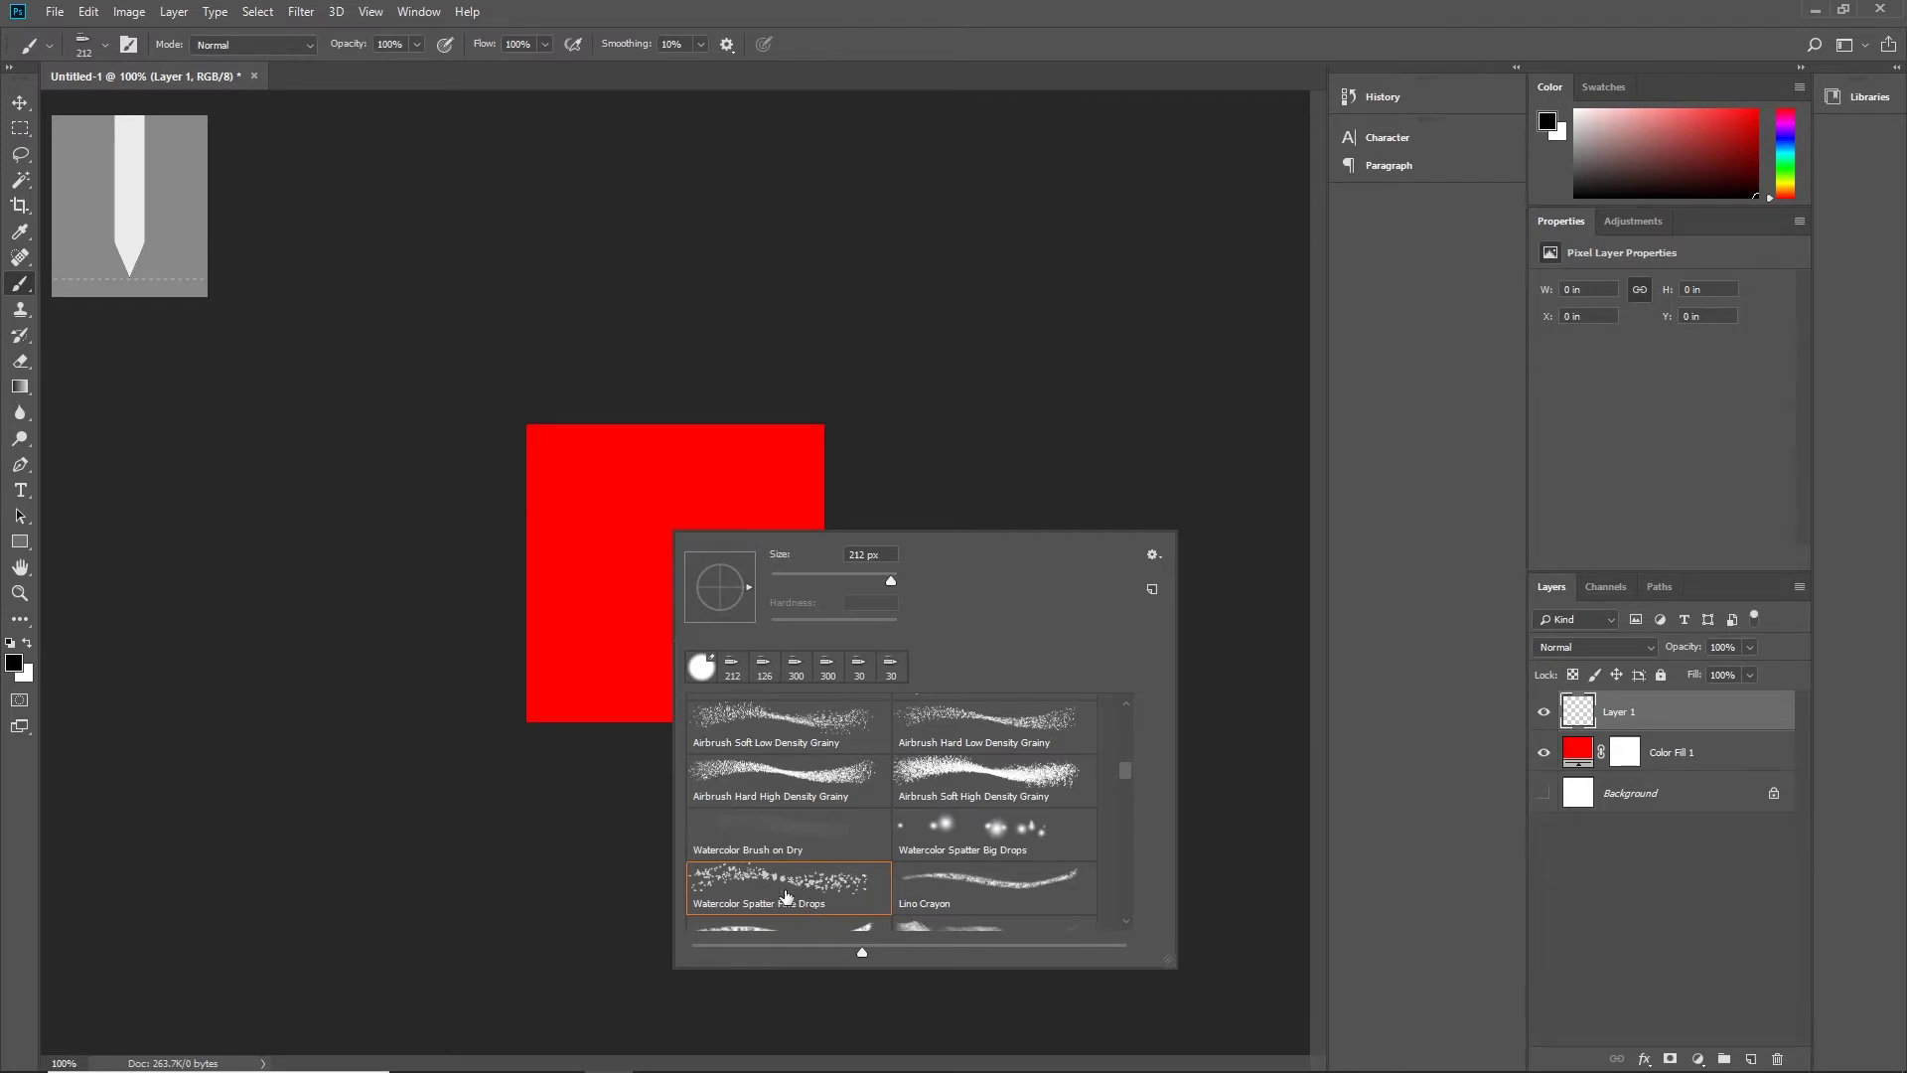
double_click(821, 887)
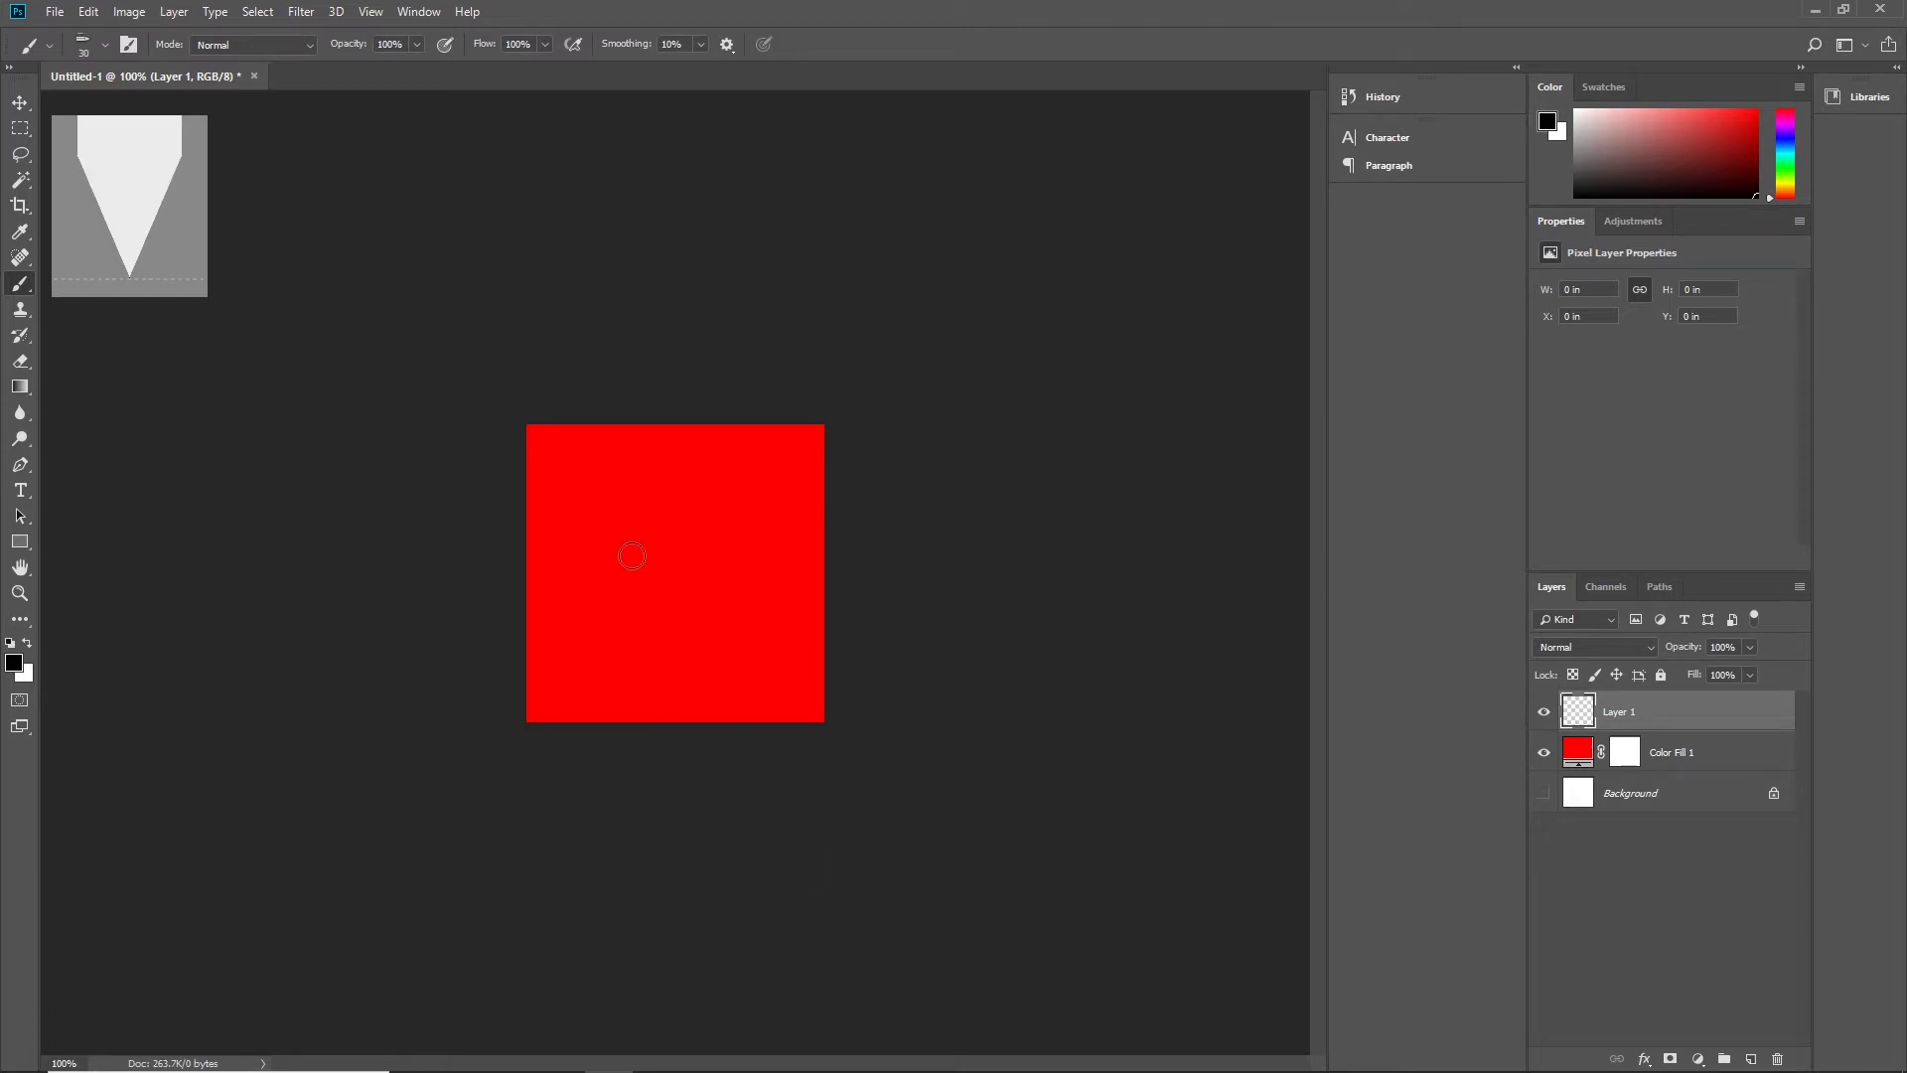
Step: Set the spatter brush size to 300 px
left_click(104, 45)
left_click_drag(149, 107, 265, 103)
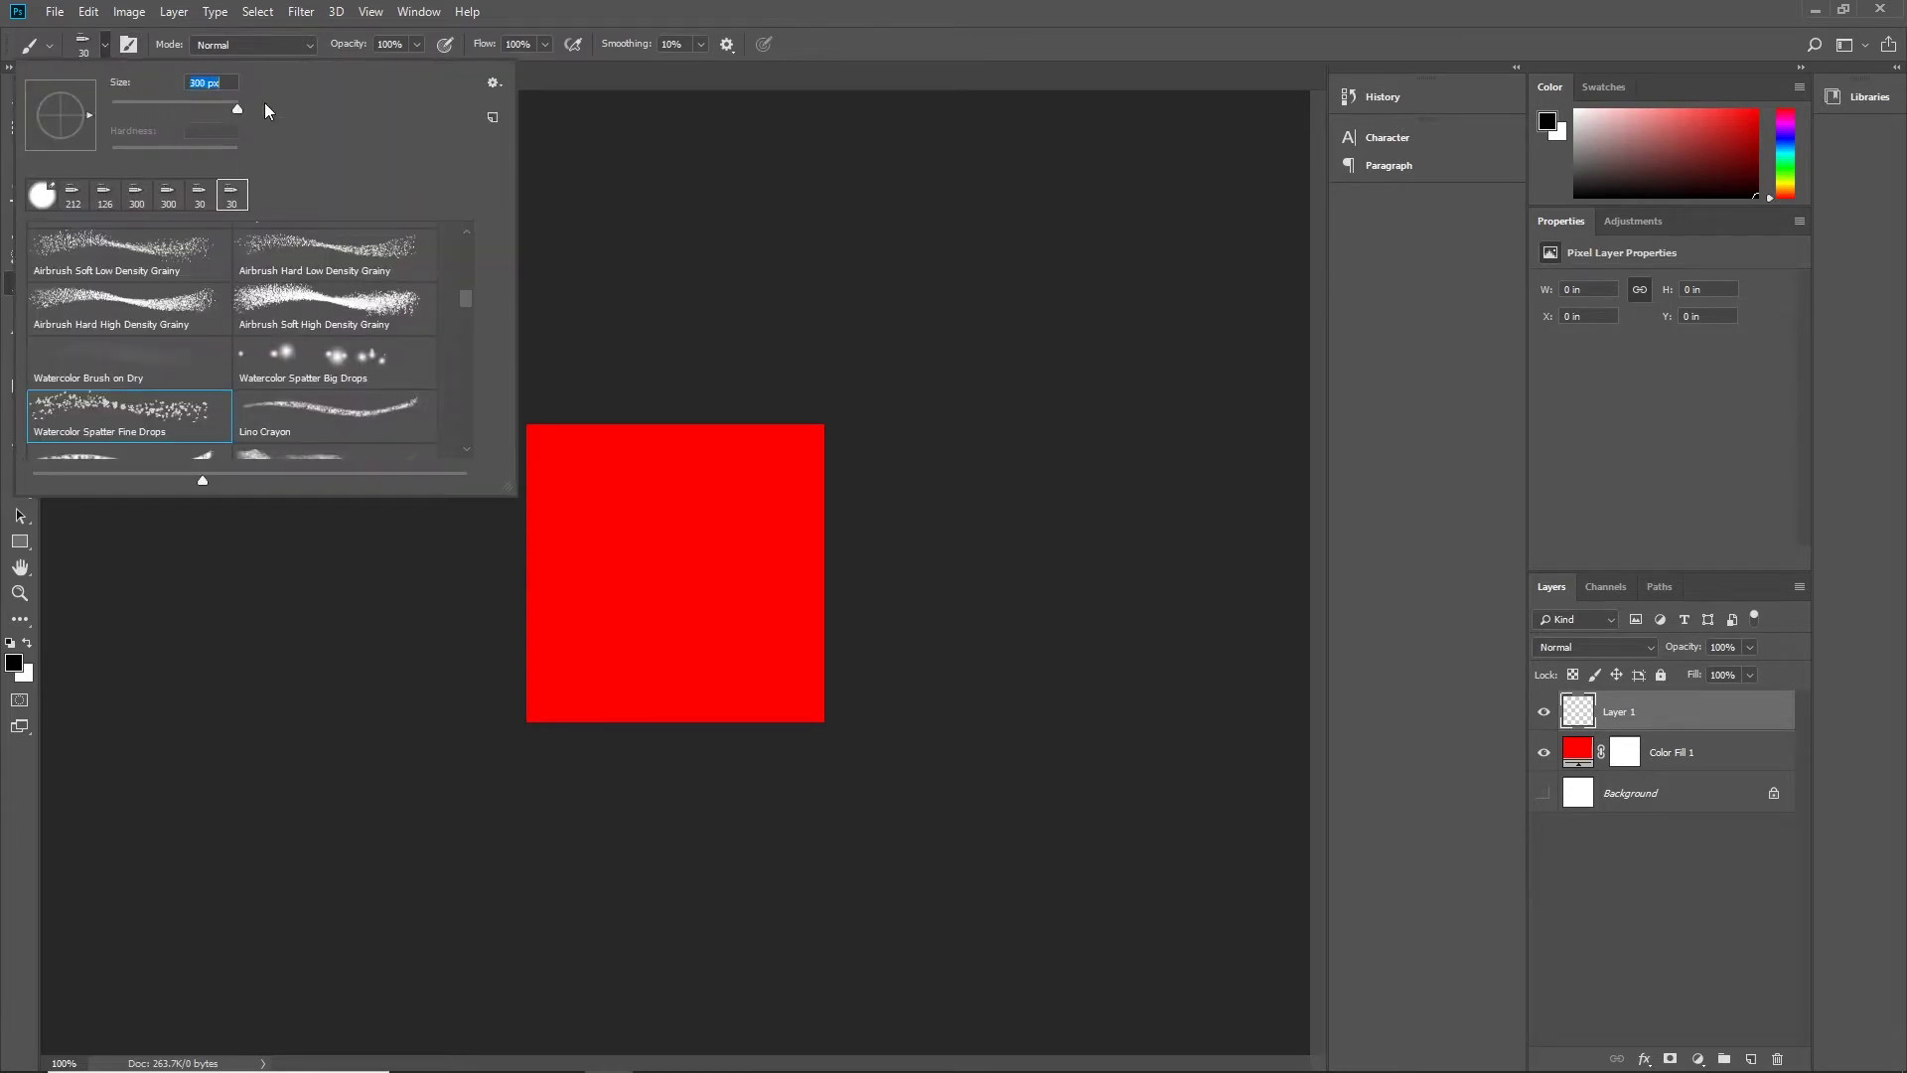
left_click(706, 375)
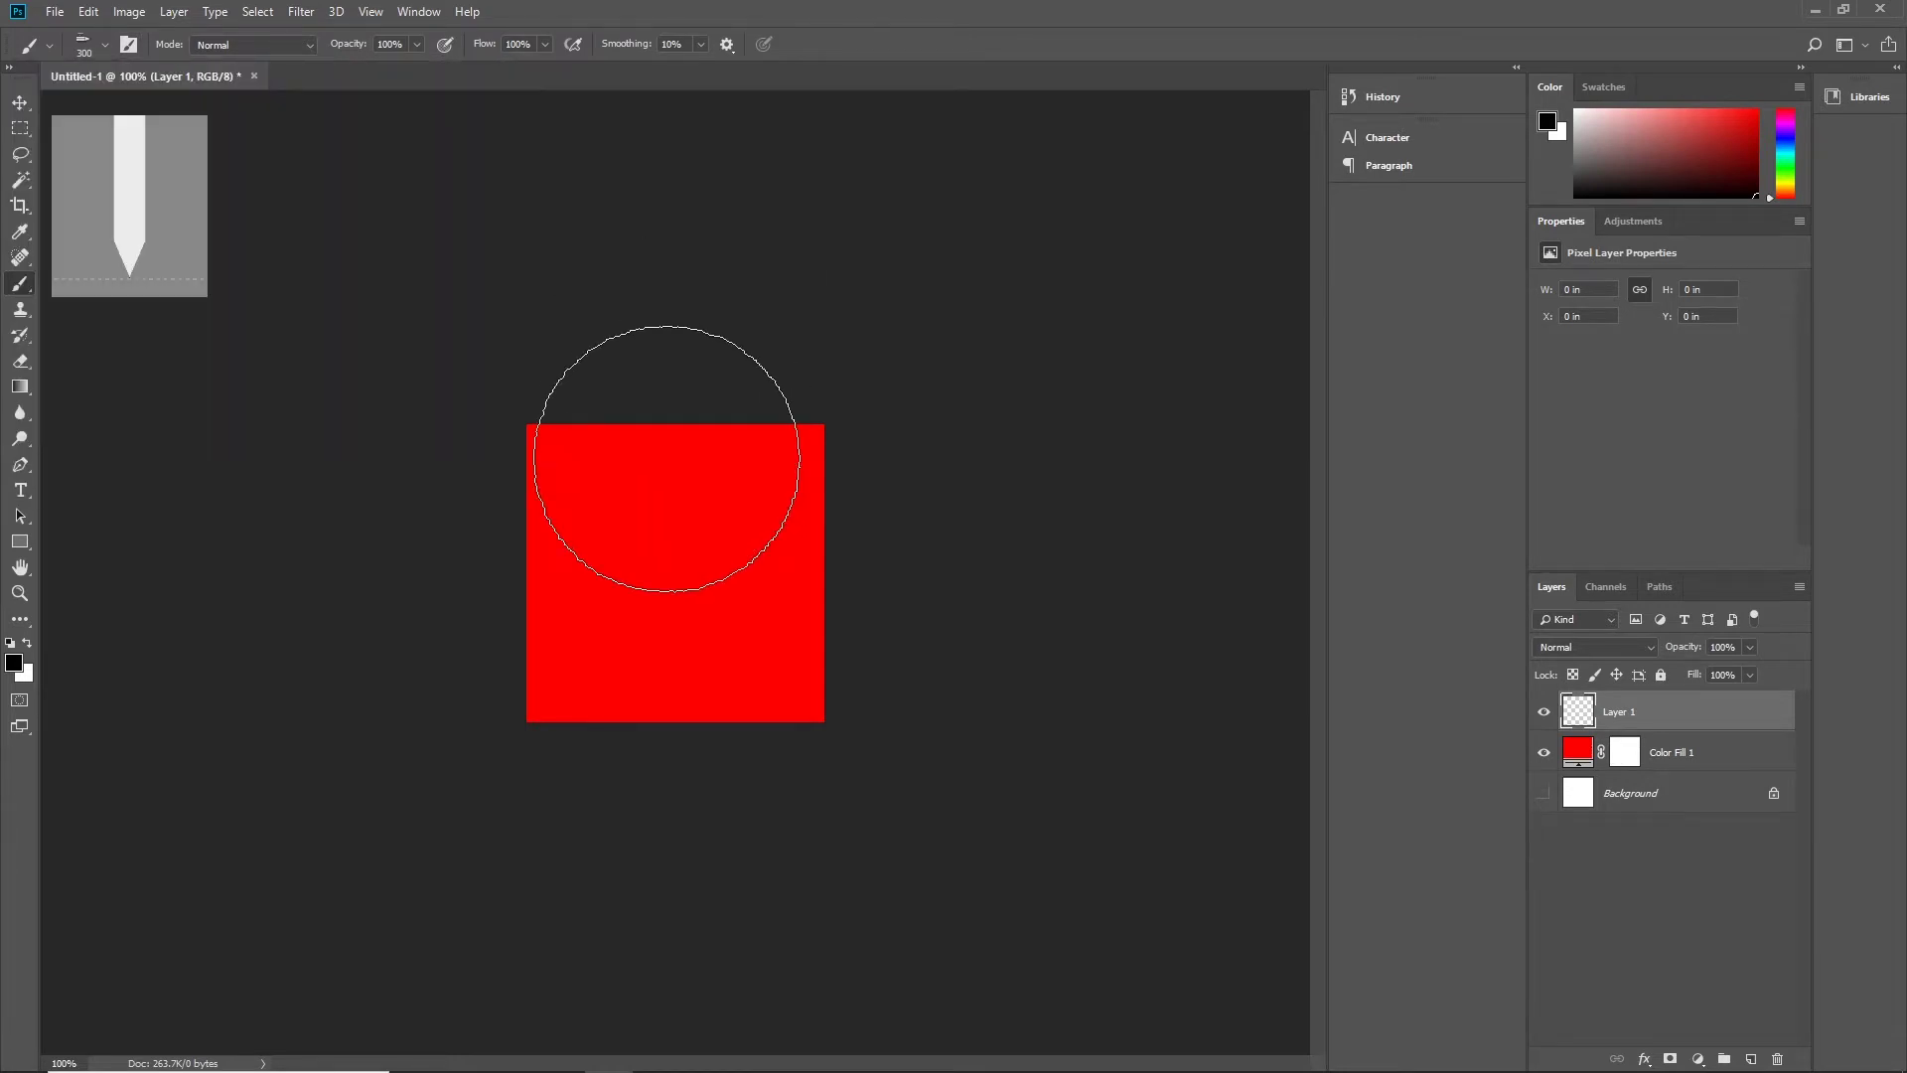
key("alt")
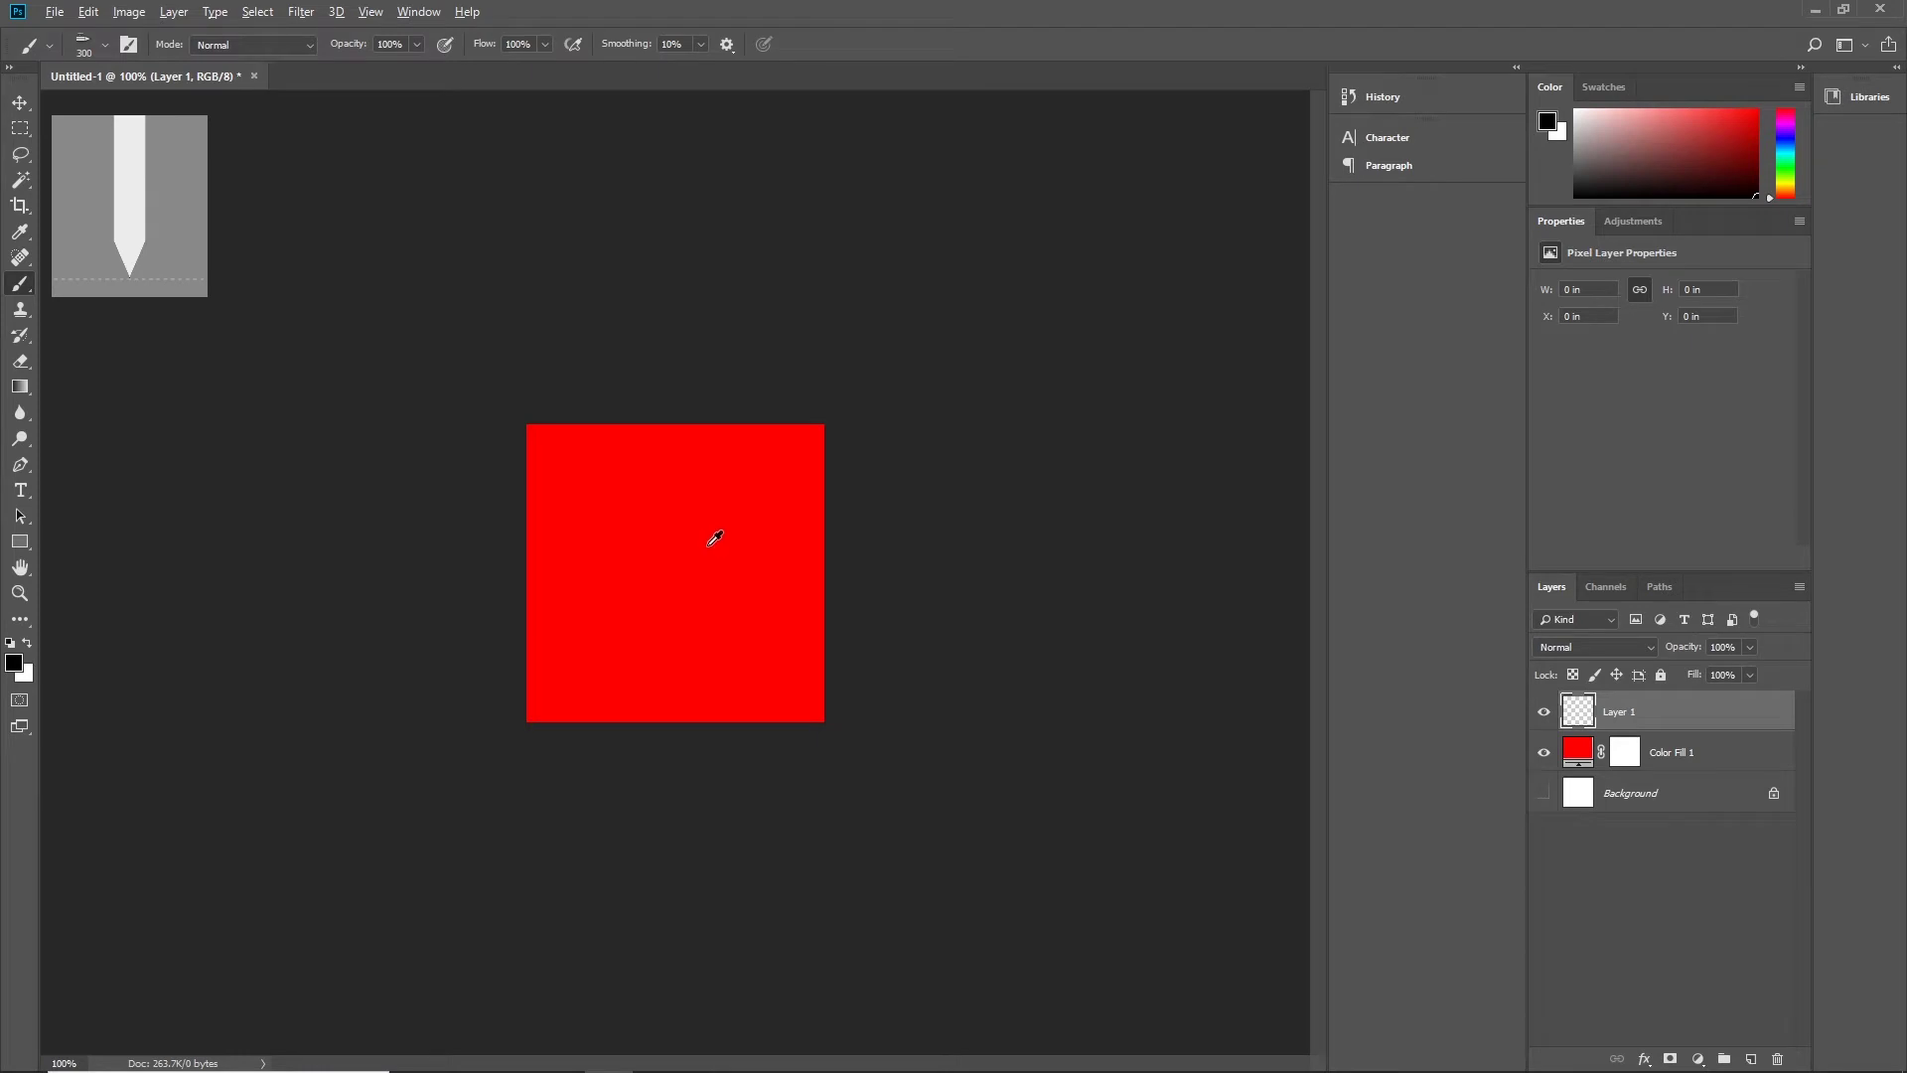
mouse_move(713, 546)
left_mouse_down()
mouse_move(626, 575)
mouse_move(814, 490)
left_mouse_up()
Step: Set the foreground color to white, ffffff
left_click(14, 667)
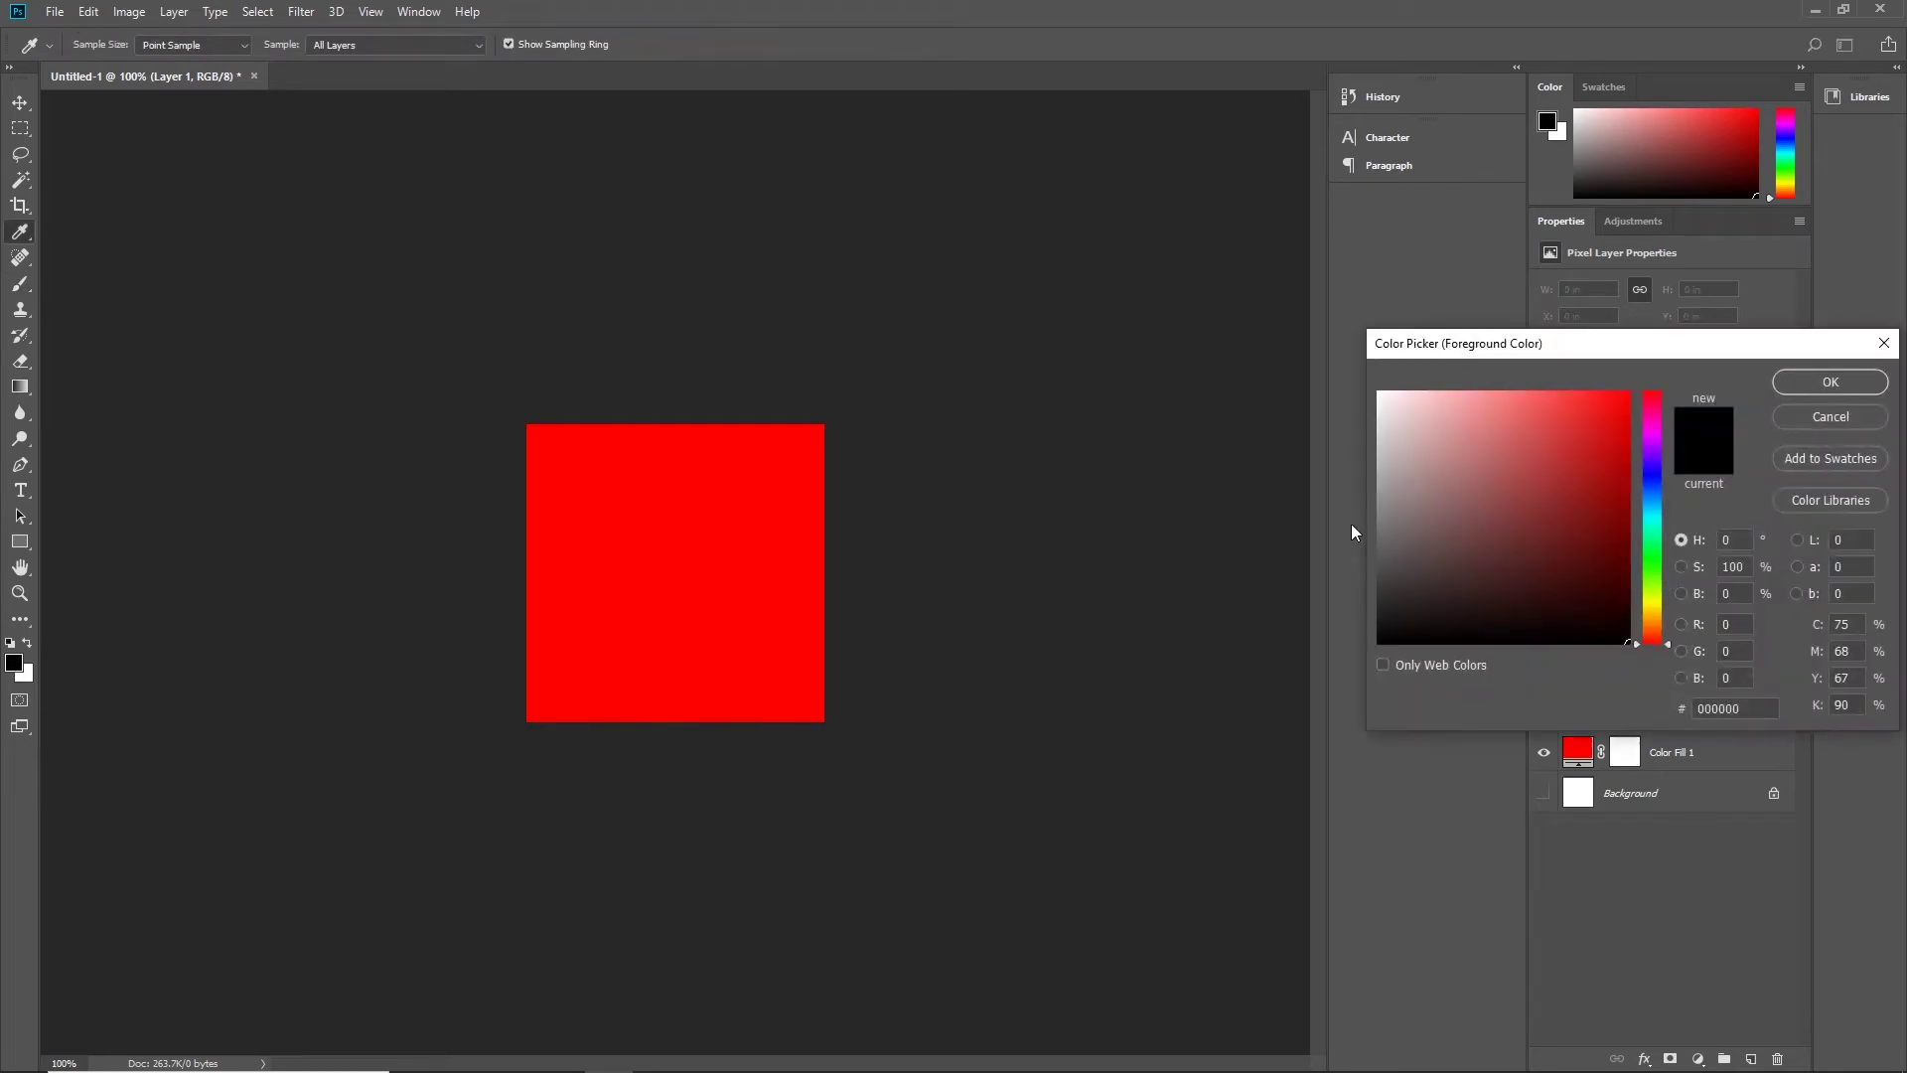
type("ffffff")
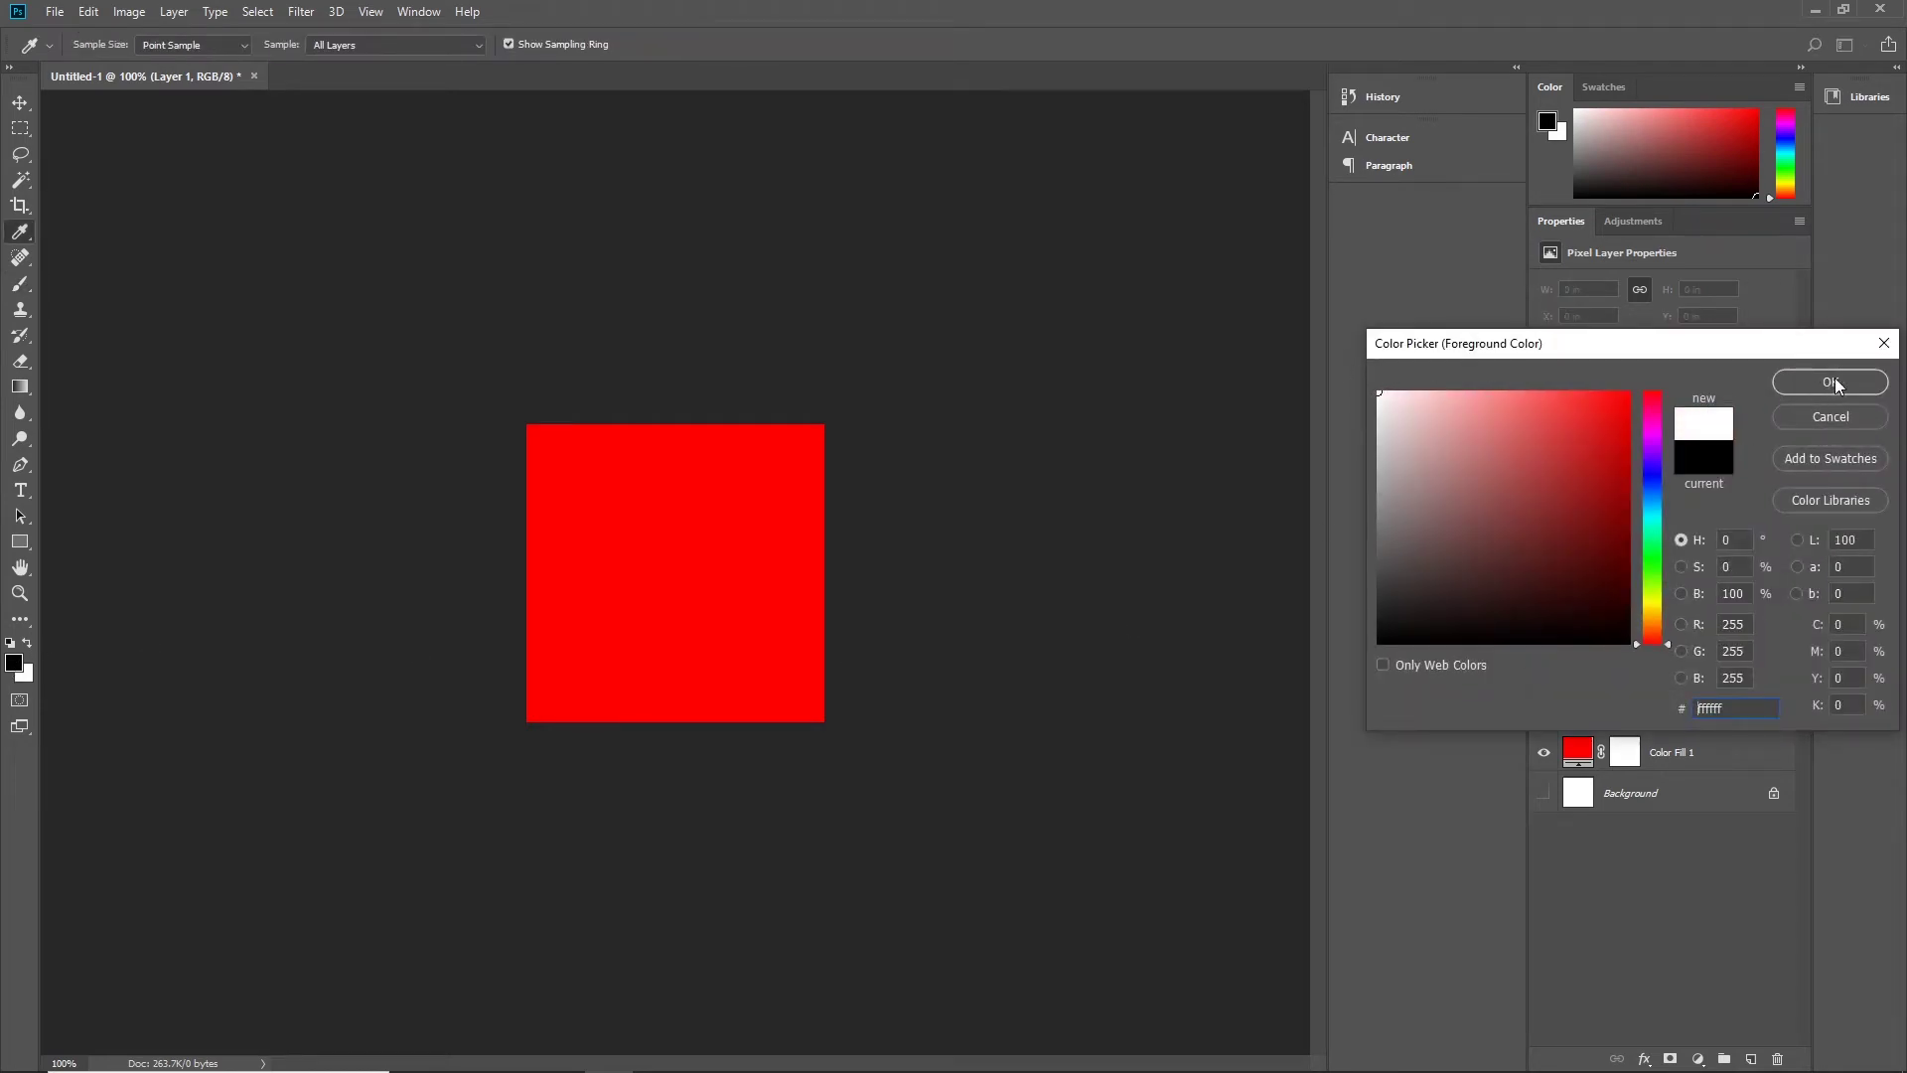
left_click(1834, 380)
Step: Stamp white spatter drops across the whole red square on Layer 1, varying the brush size between stamps
left_click(640, 516)
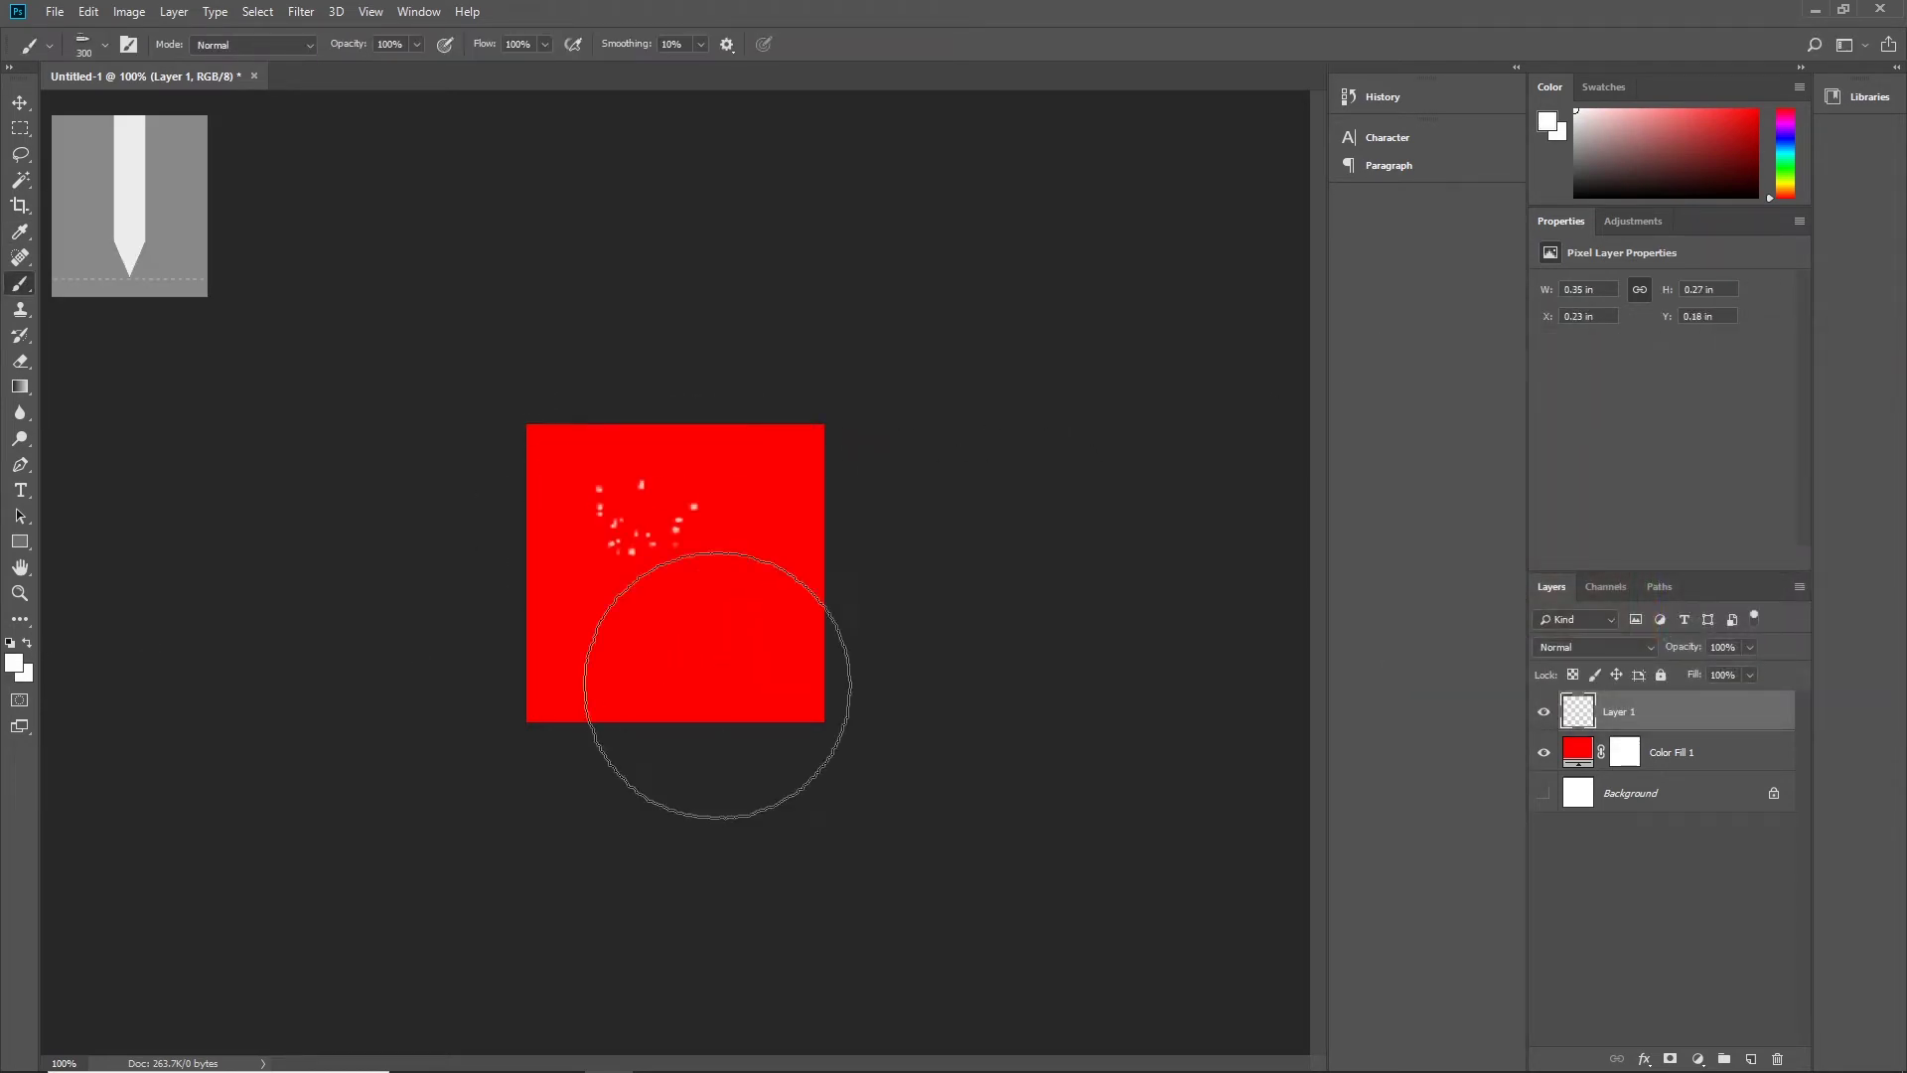
left_click(747, 645)
left_click(626, 683)
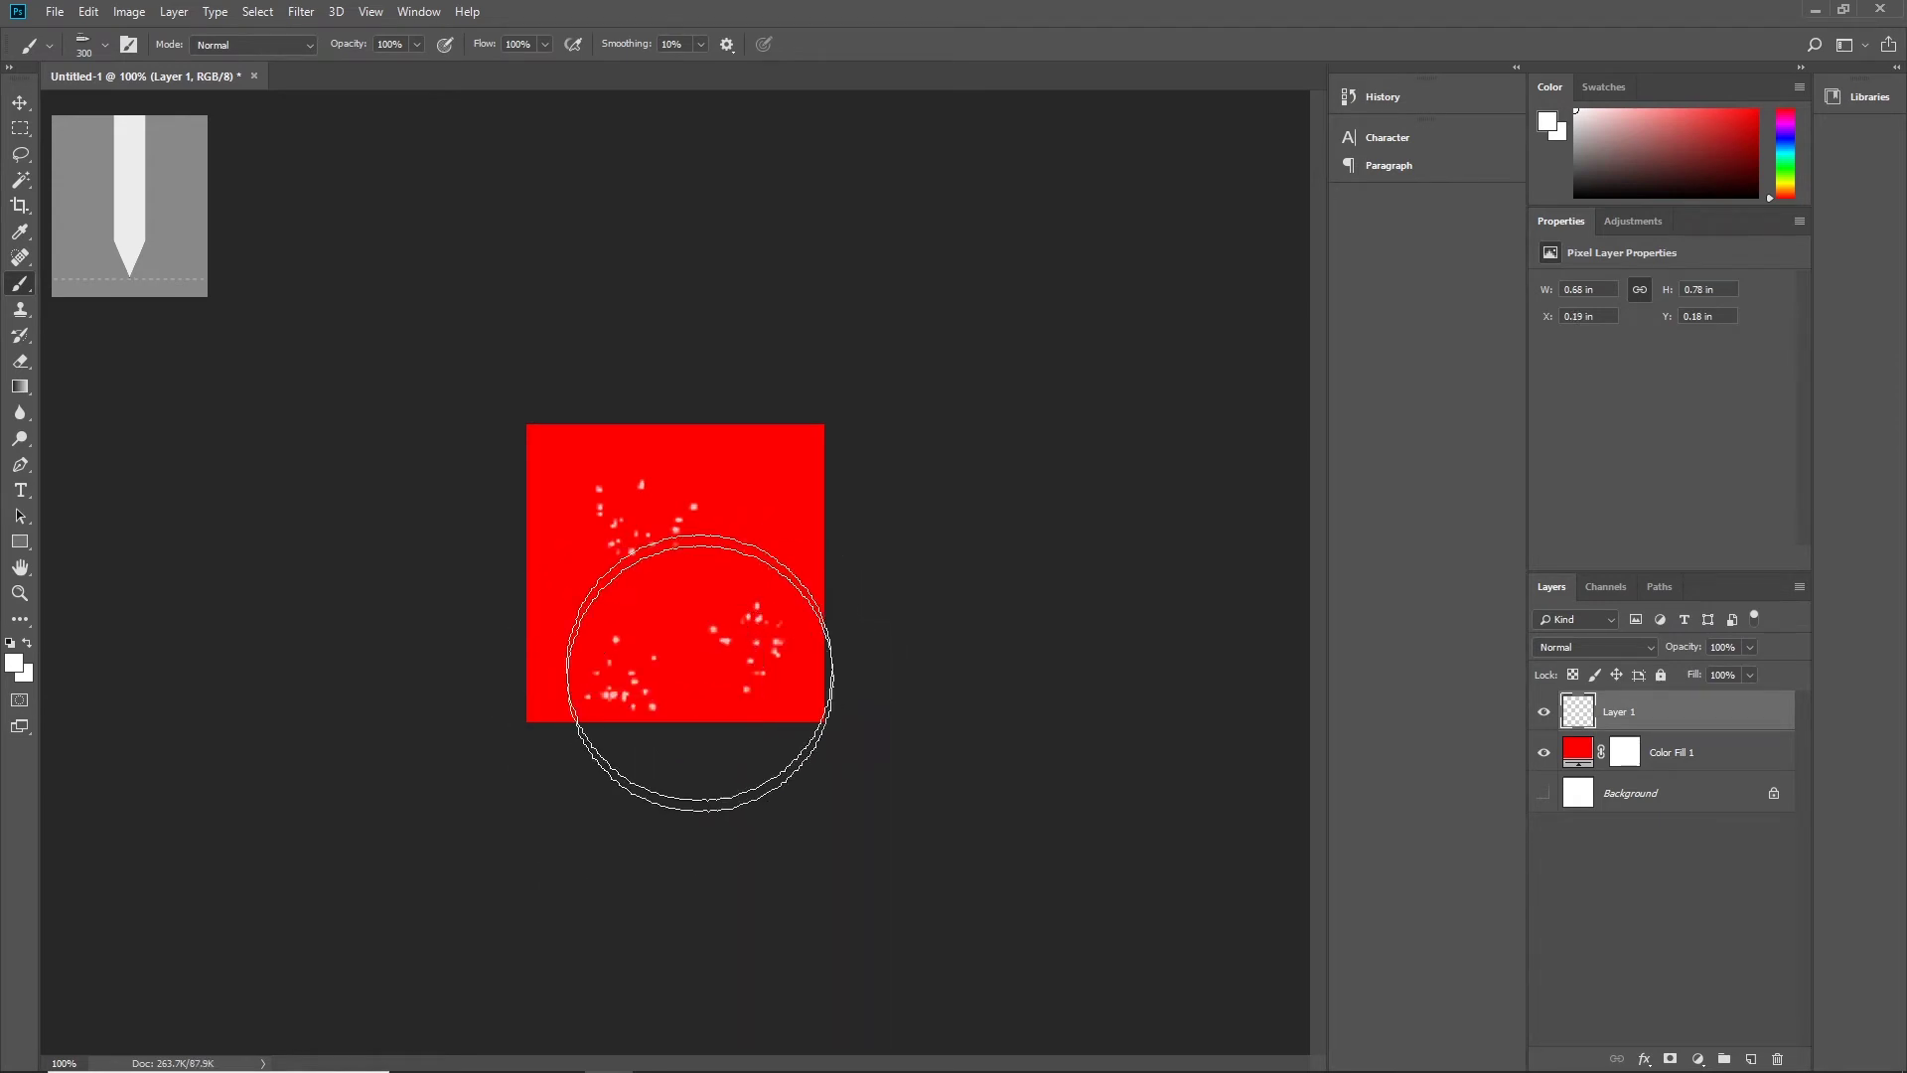
left_click(671, 608)
left_click(581, 611)
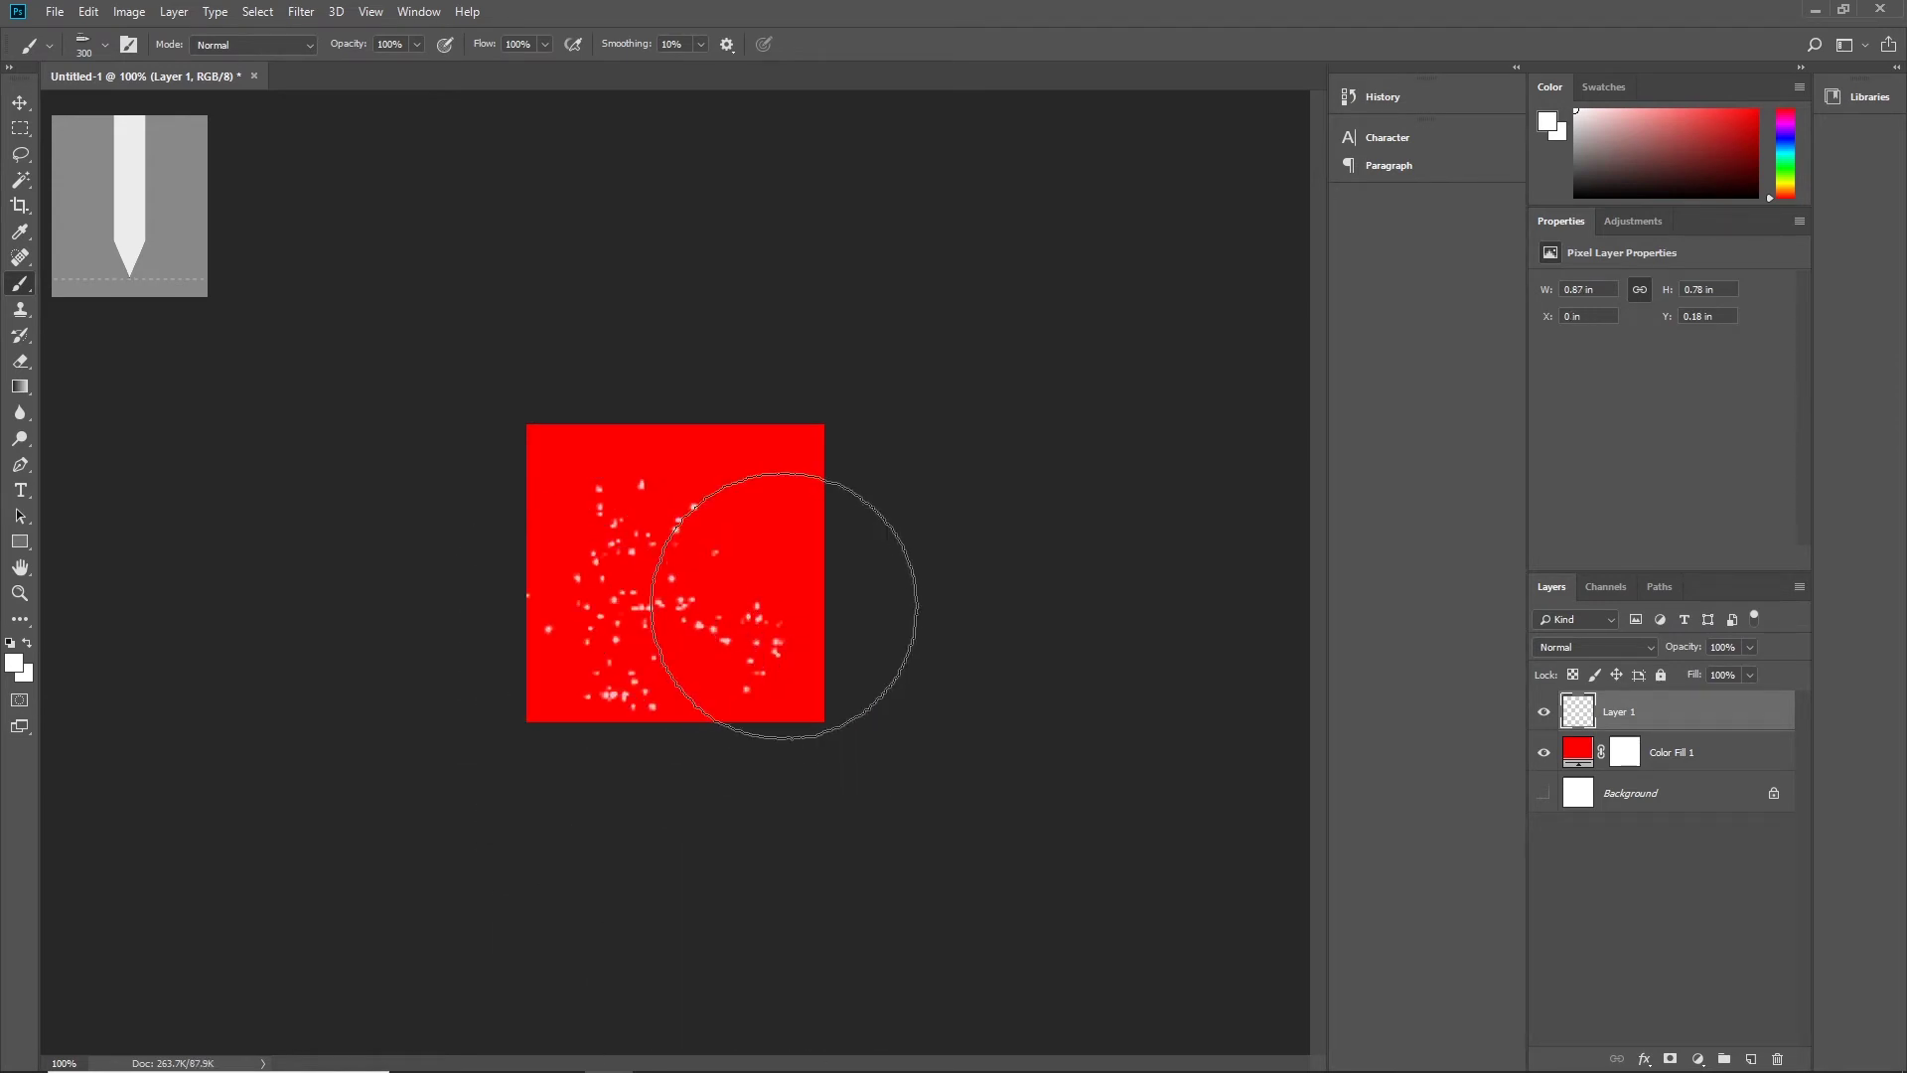
left_click(766, 482)
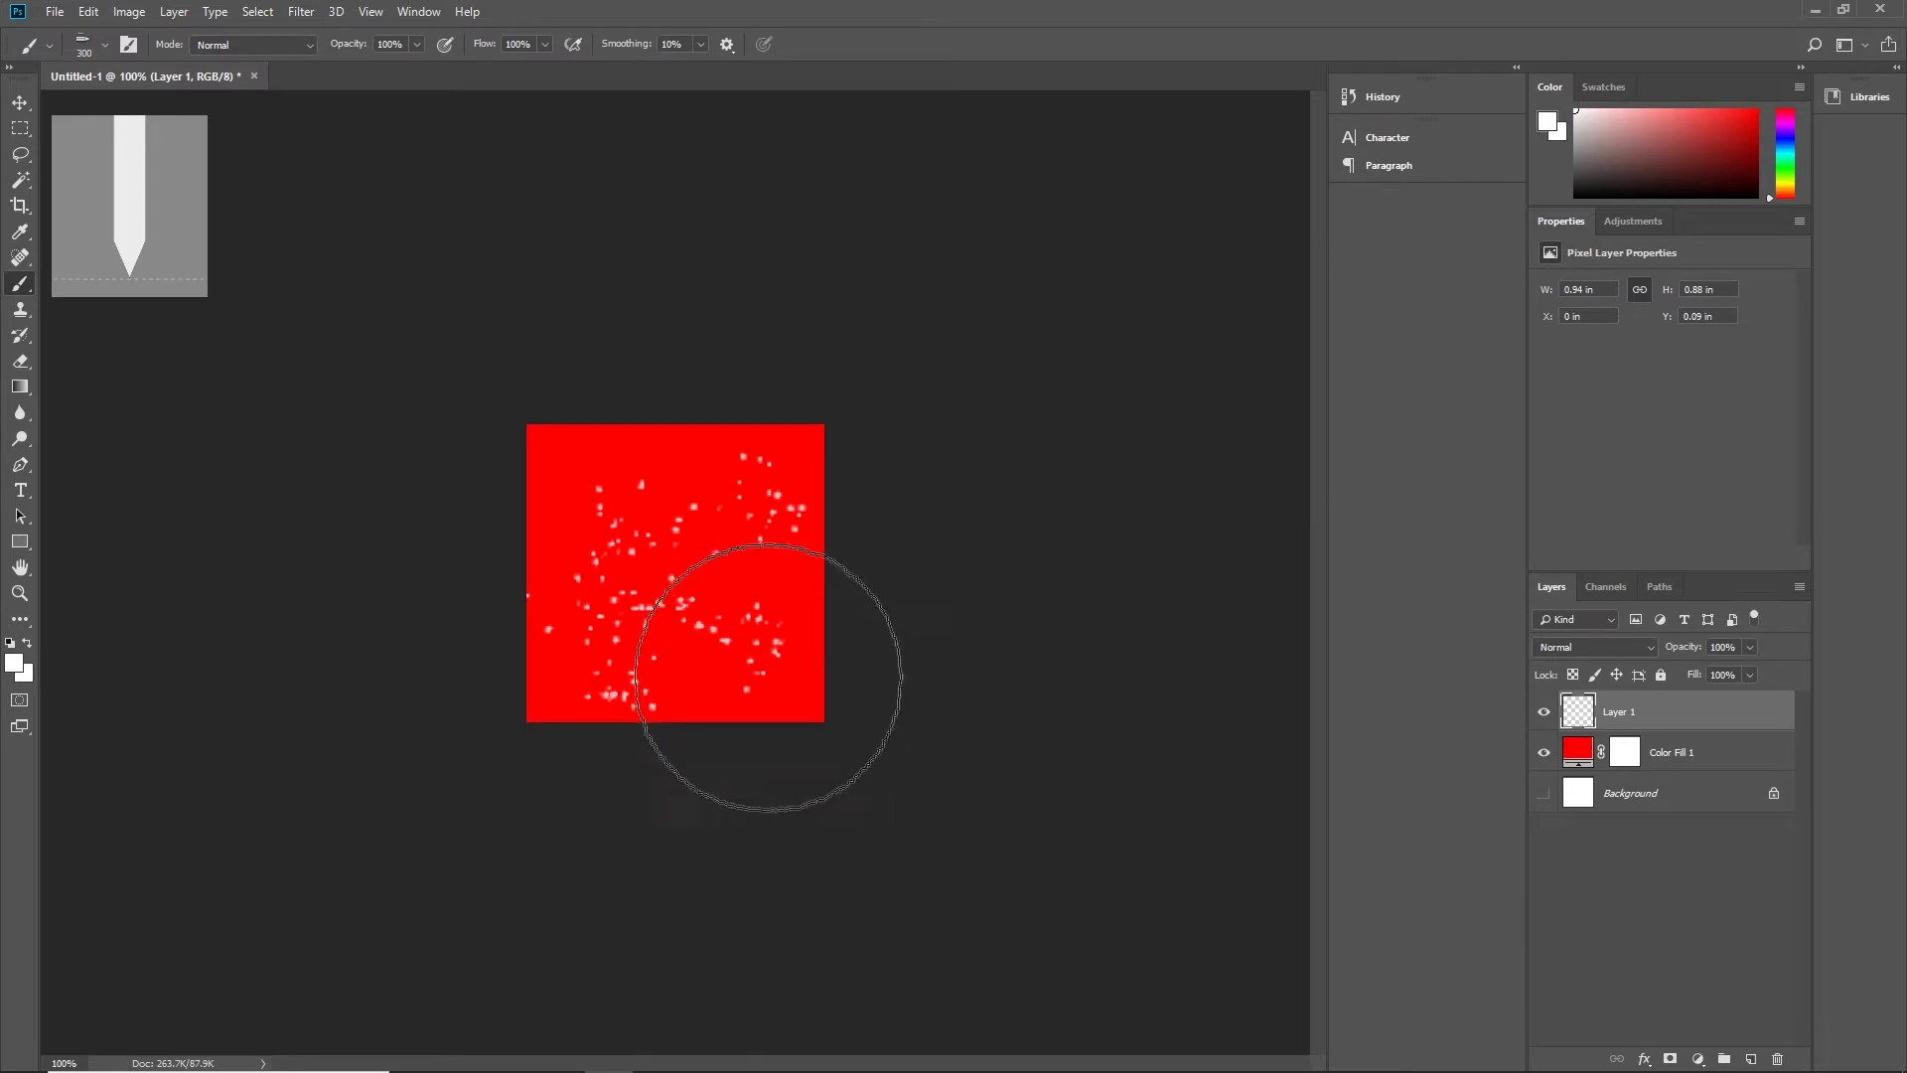
left_click_drag(729, 618, 700, 634)
left_click(728, 583)
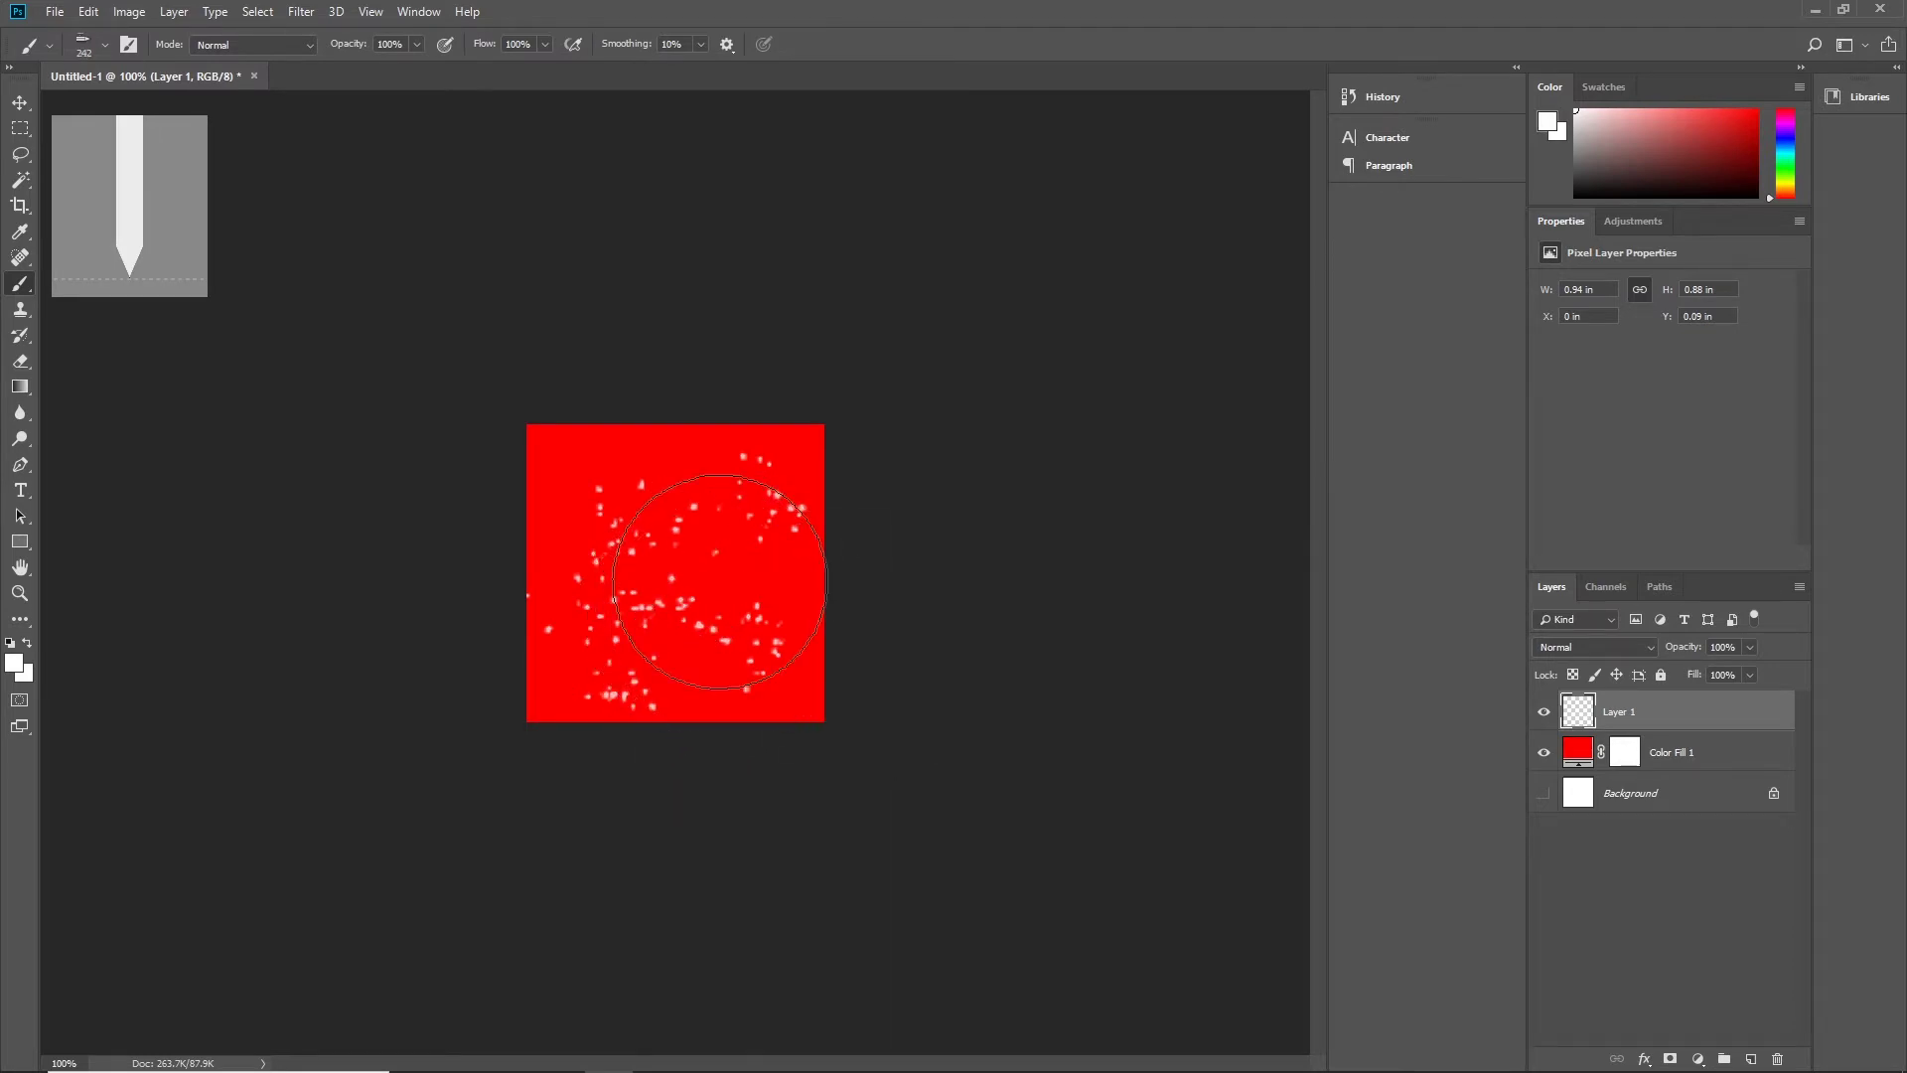
left_click(616, 512)
right_click(715, 704, "alt")
left_click(748, 663)
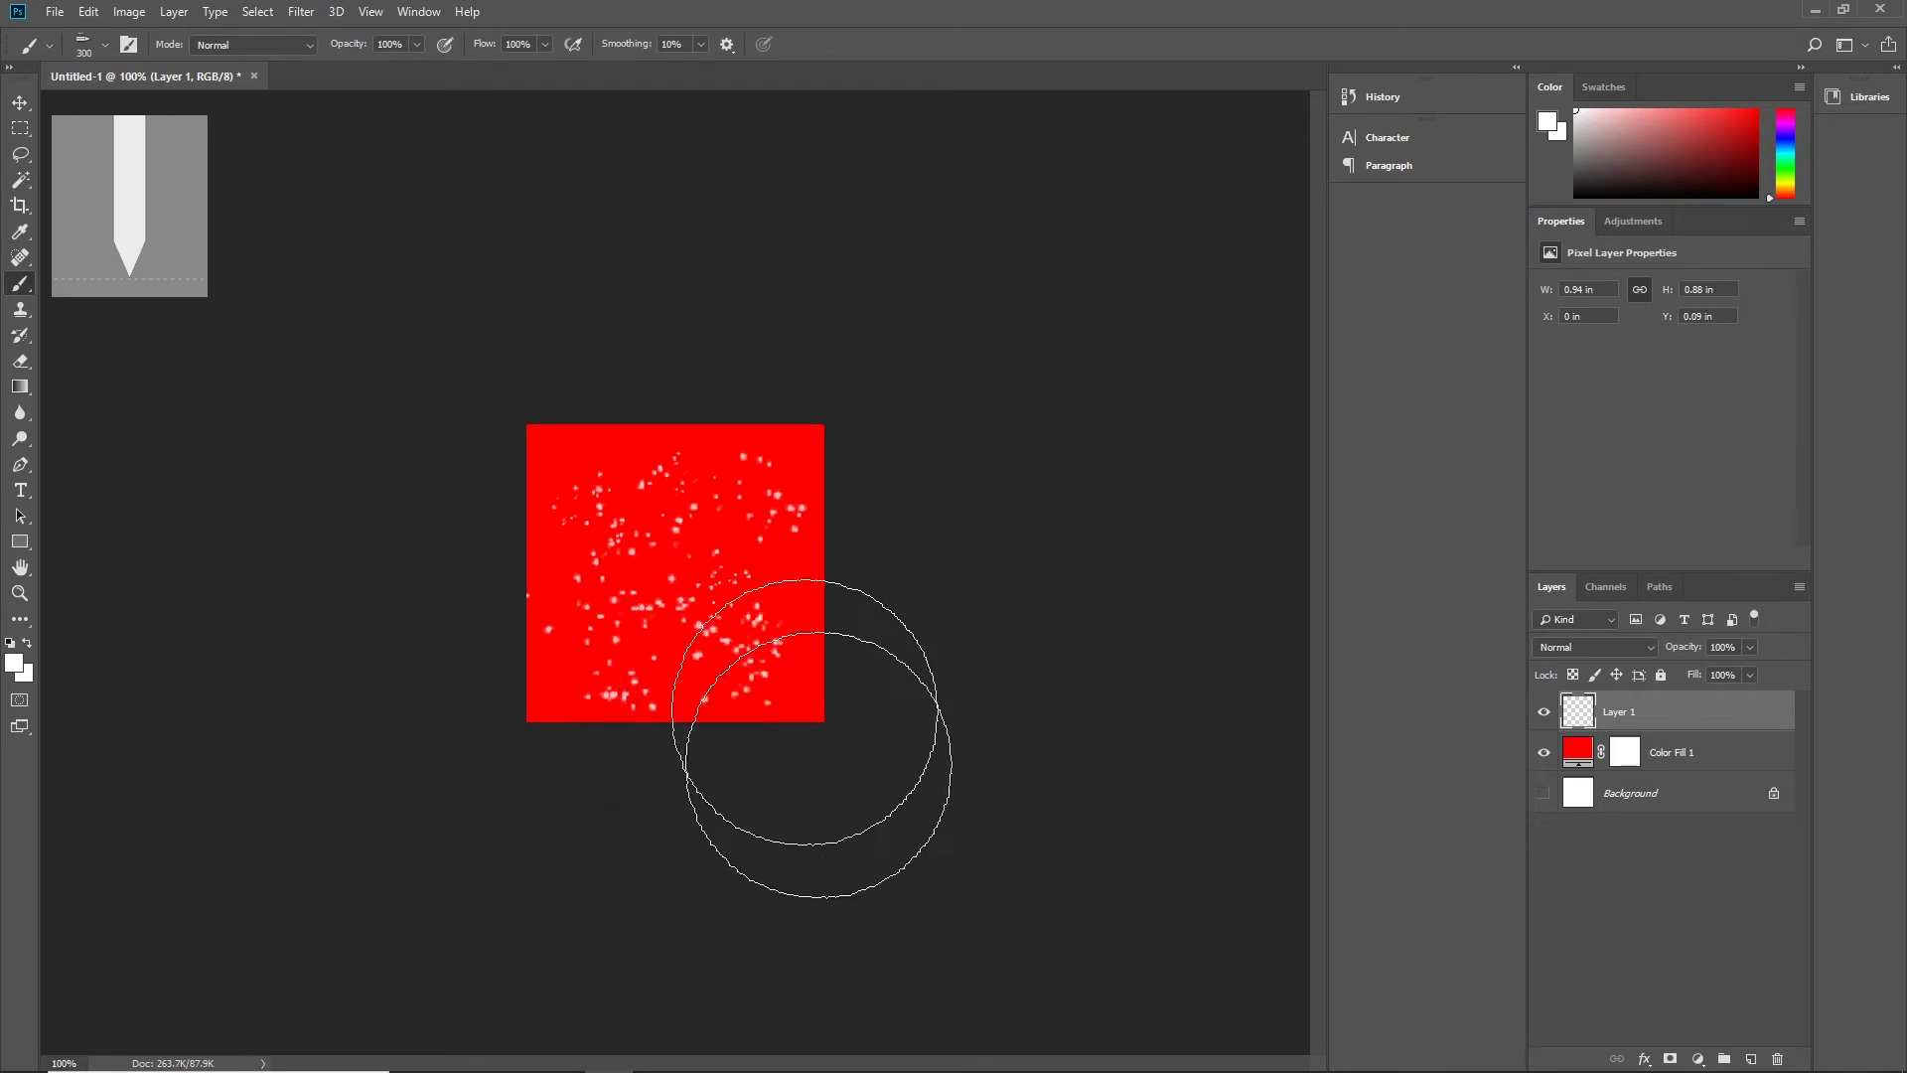
left_click(580, 664)
left_click(702, 731)
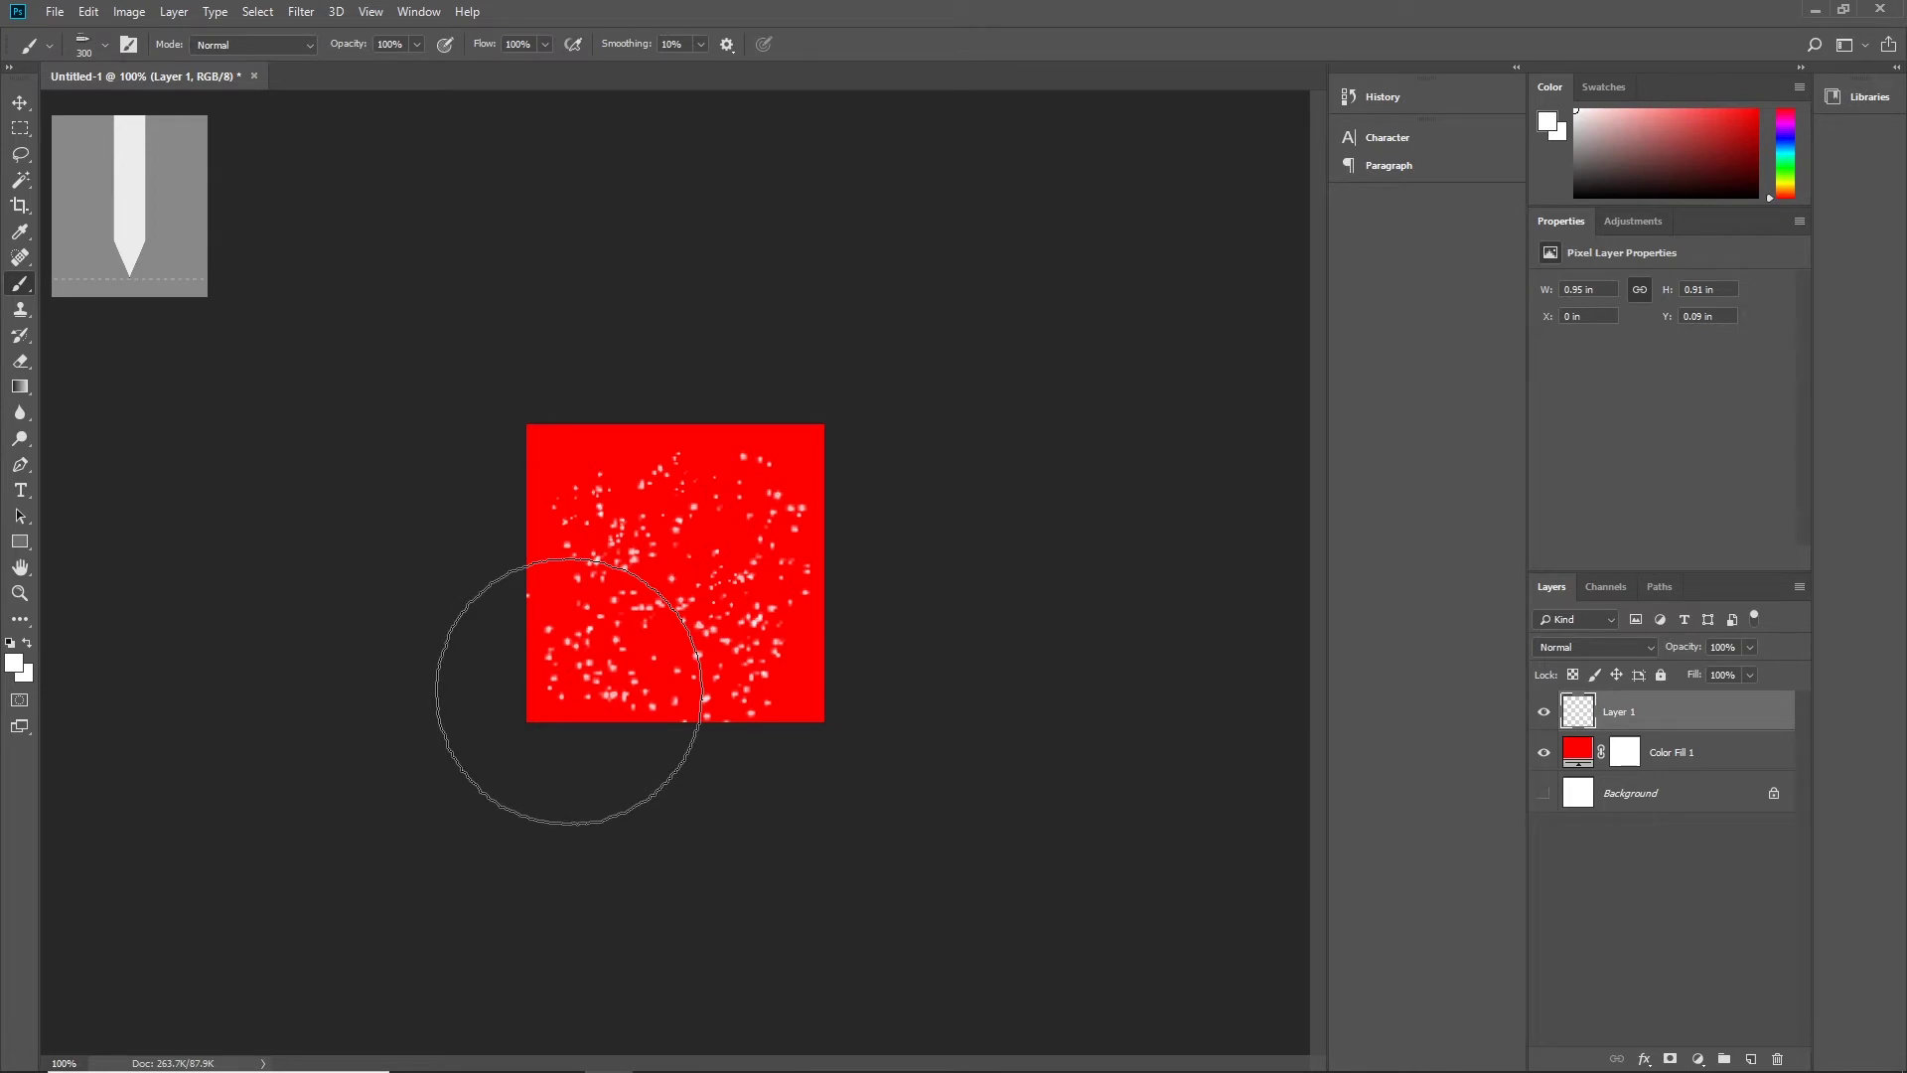
Step: Thin out the spatter with the Eraser, removing patches of drops around the middle, lower and upper parts of the square
left_click(24, 365)
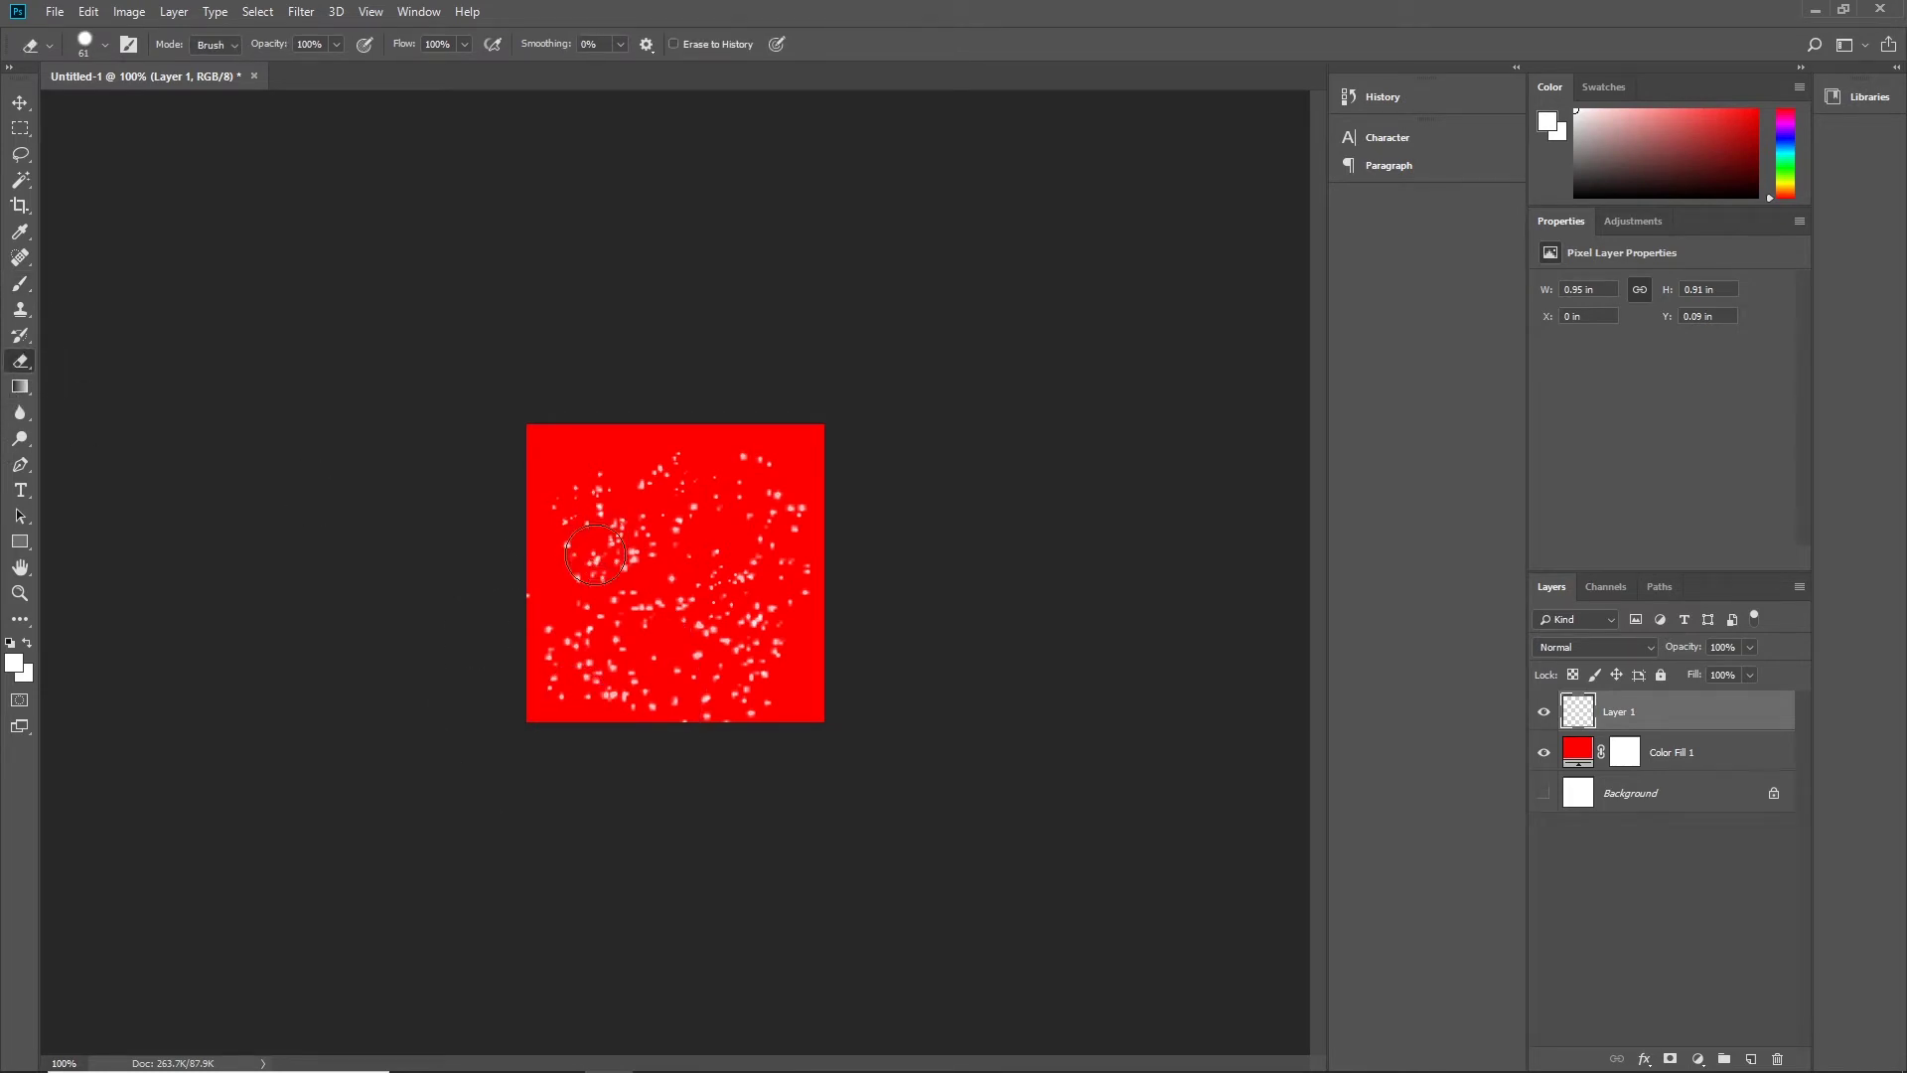
left_click_drag(693, 636, 705, 634)
left_click(593, 675)
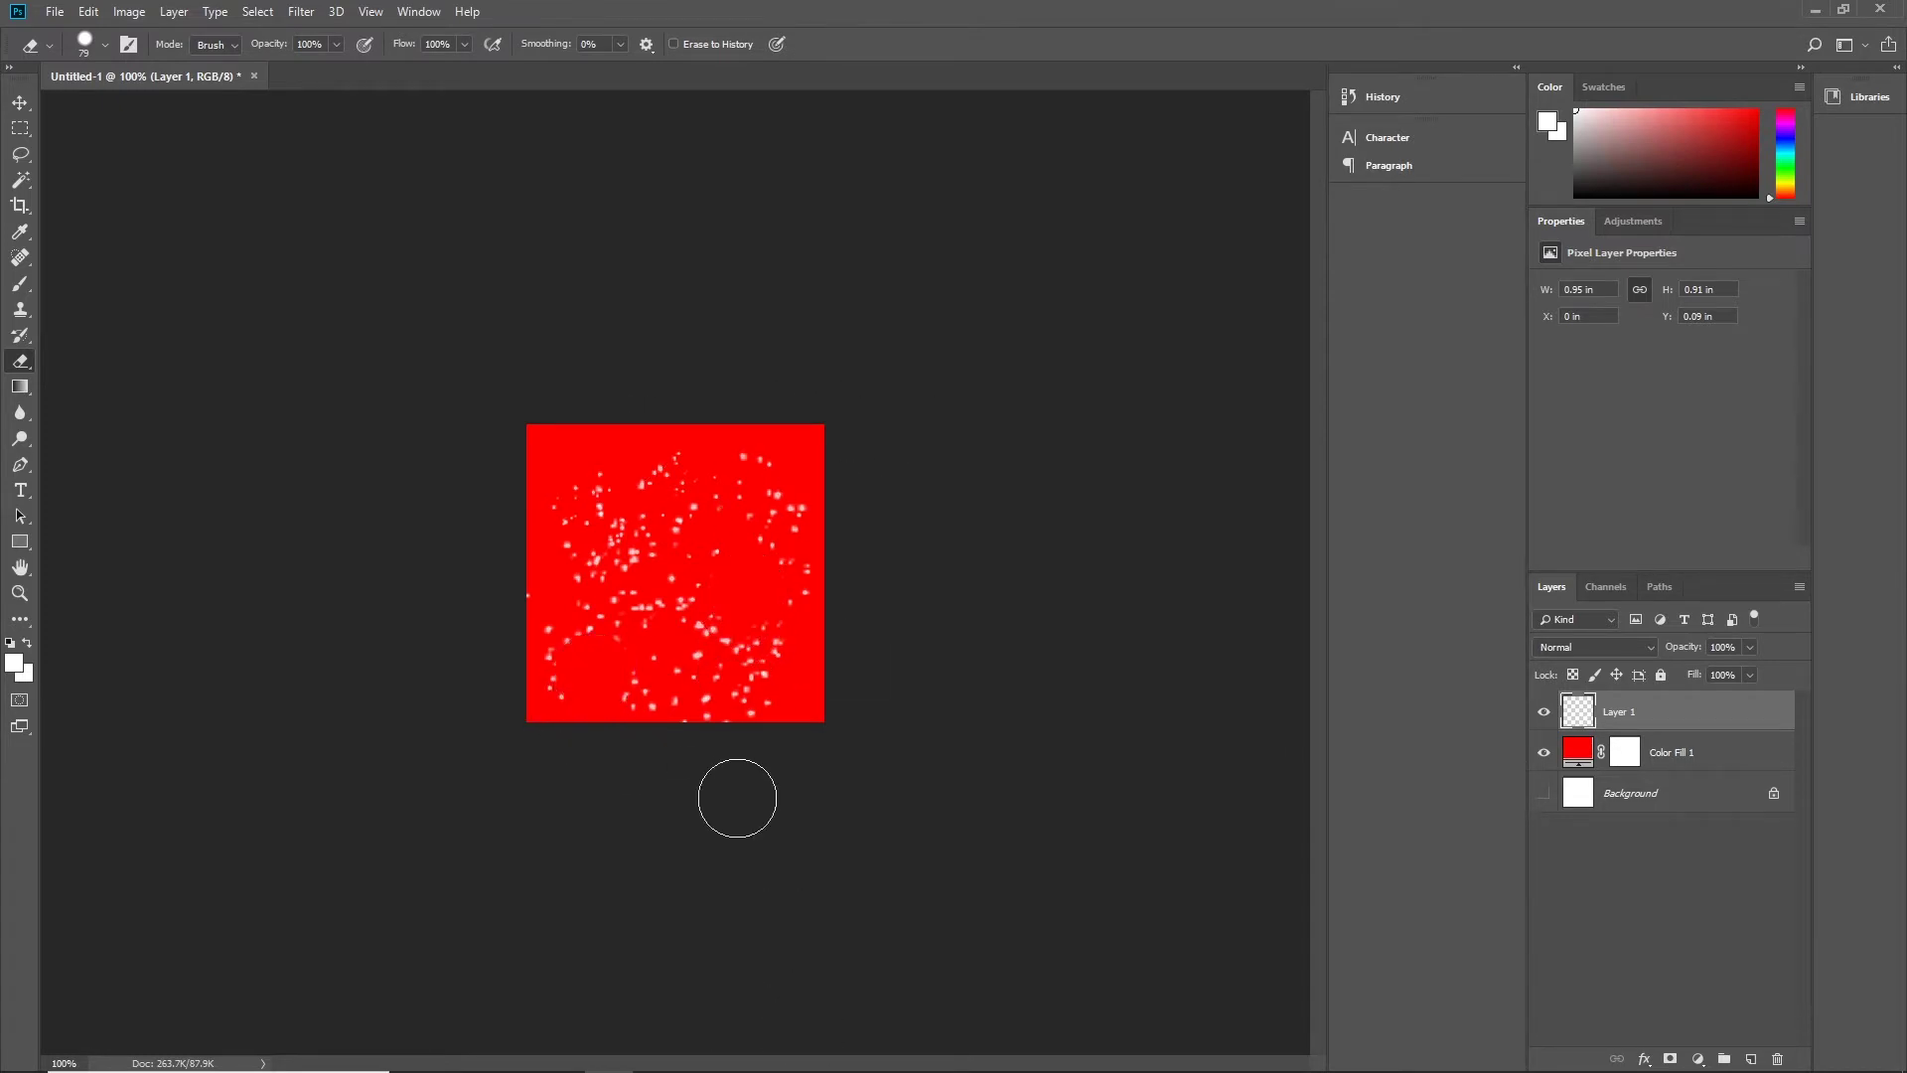
left_click(591, 576)
left_click(692, 621)
left_click(556, 631)
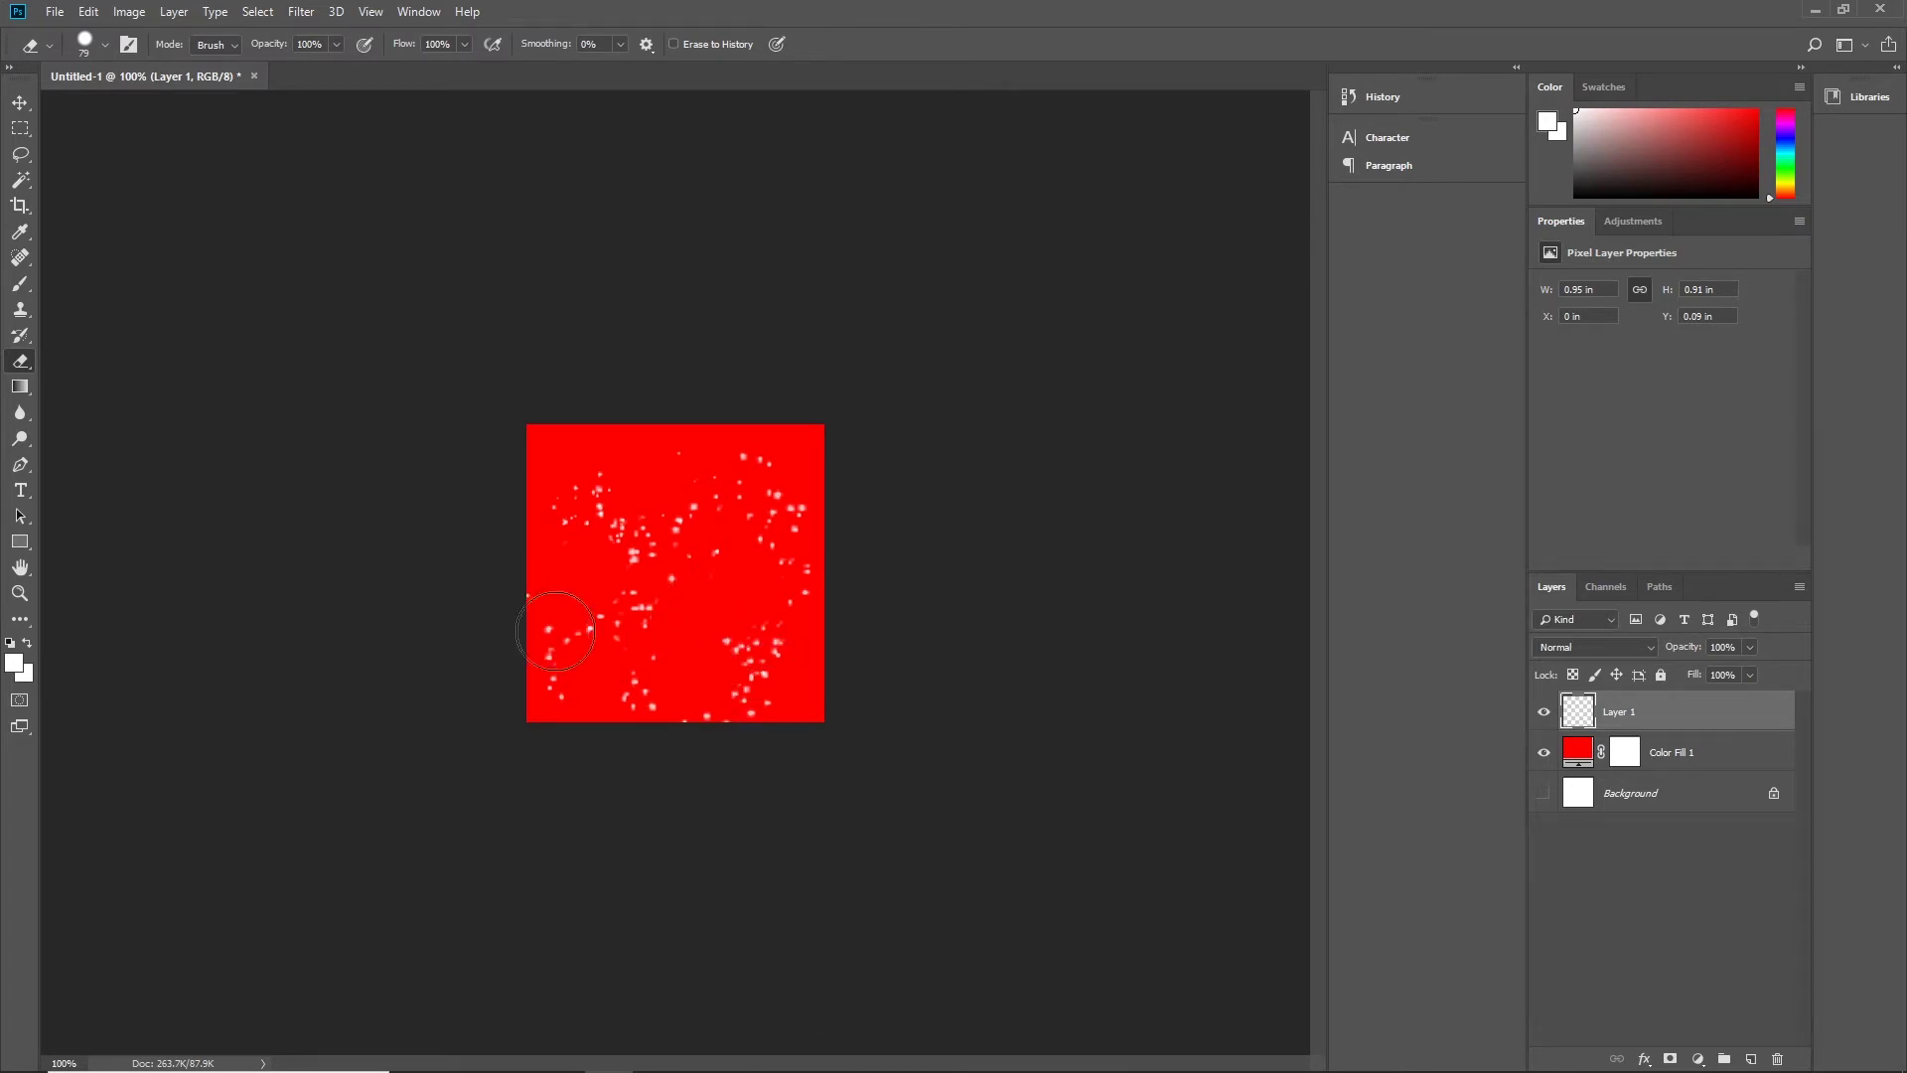
left_click(692, 477)
mouse_move(733, 717)
left_mouse_down()
mouse_move(618, 597)
mouse_move(636, 489)
mouse_move(586, 506)
left_mouse_up()
left_click(781, 481)
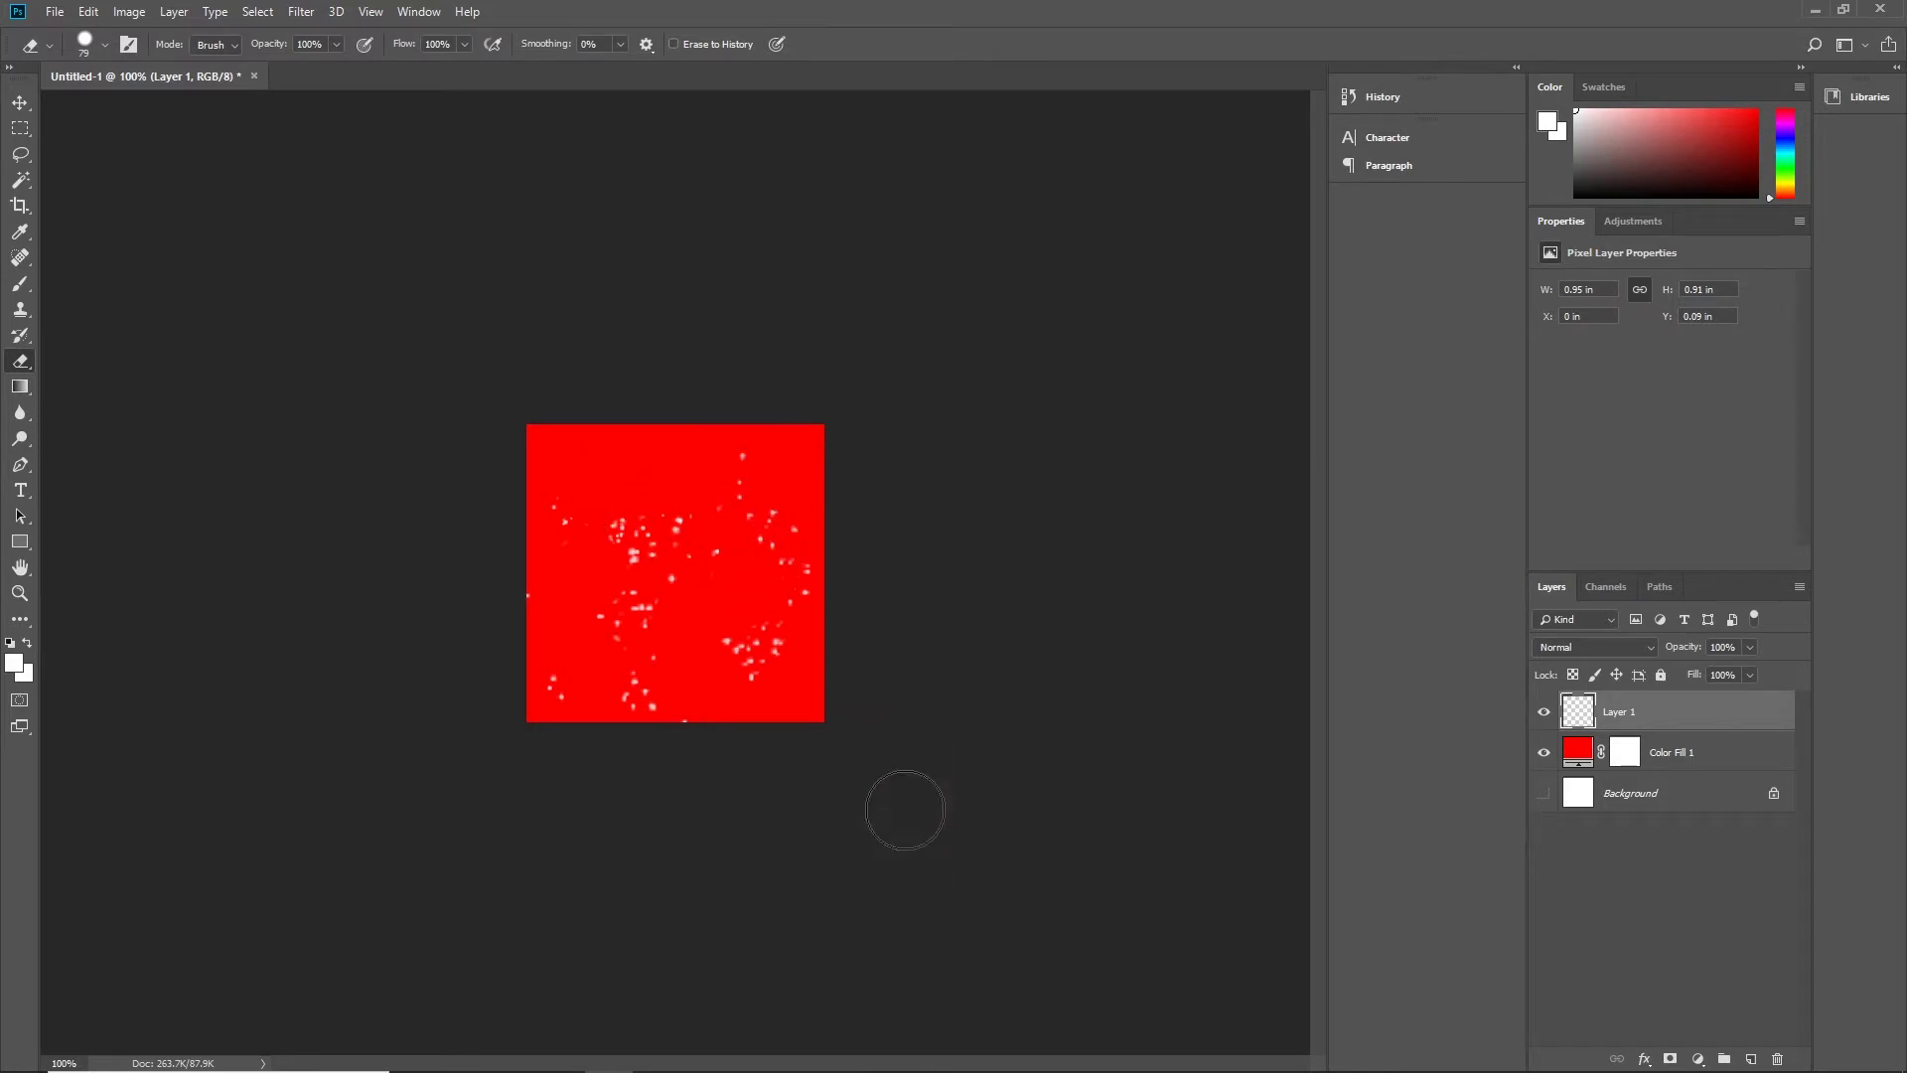
left_click(660, 732)
Step: Reduce the eraser size and remove smaller groups of drops from the remaining spatter
right_click(594, 544, "alt")
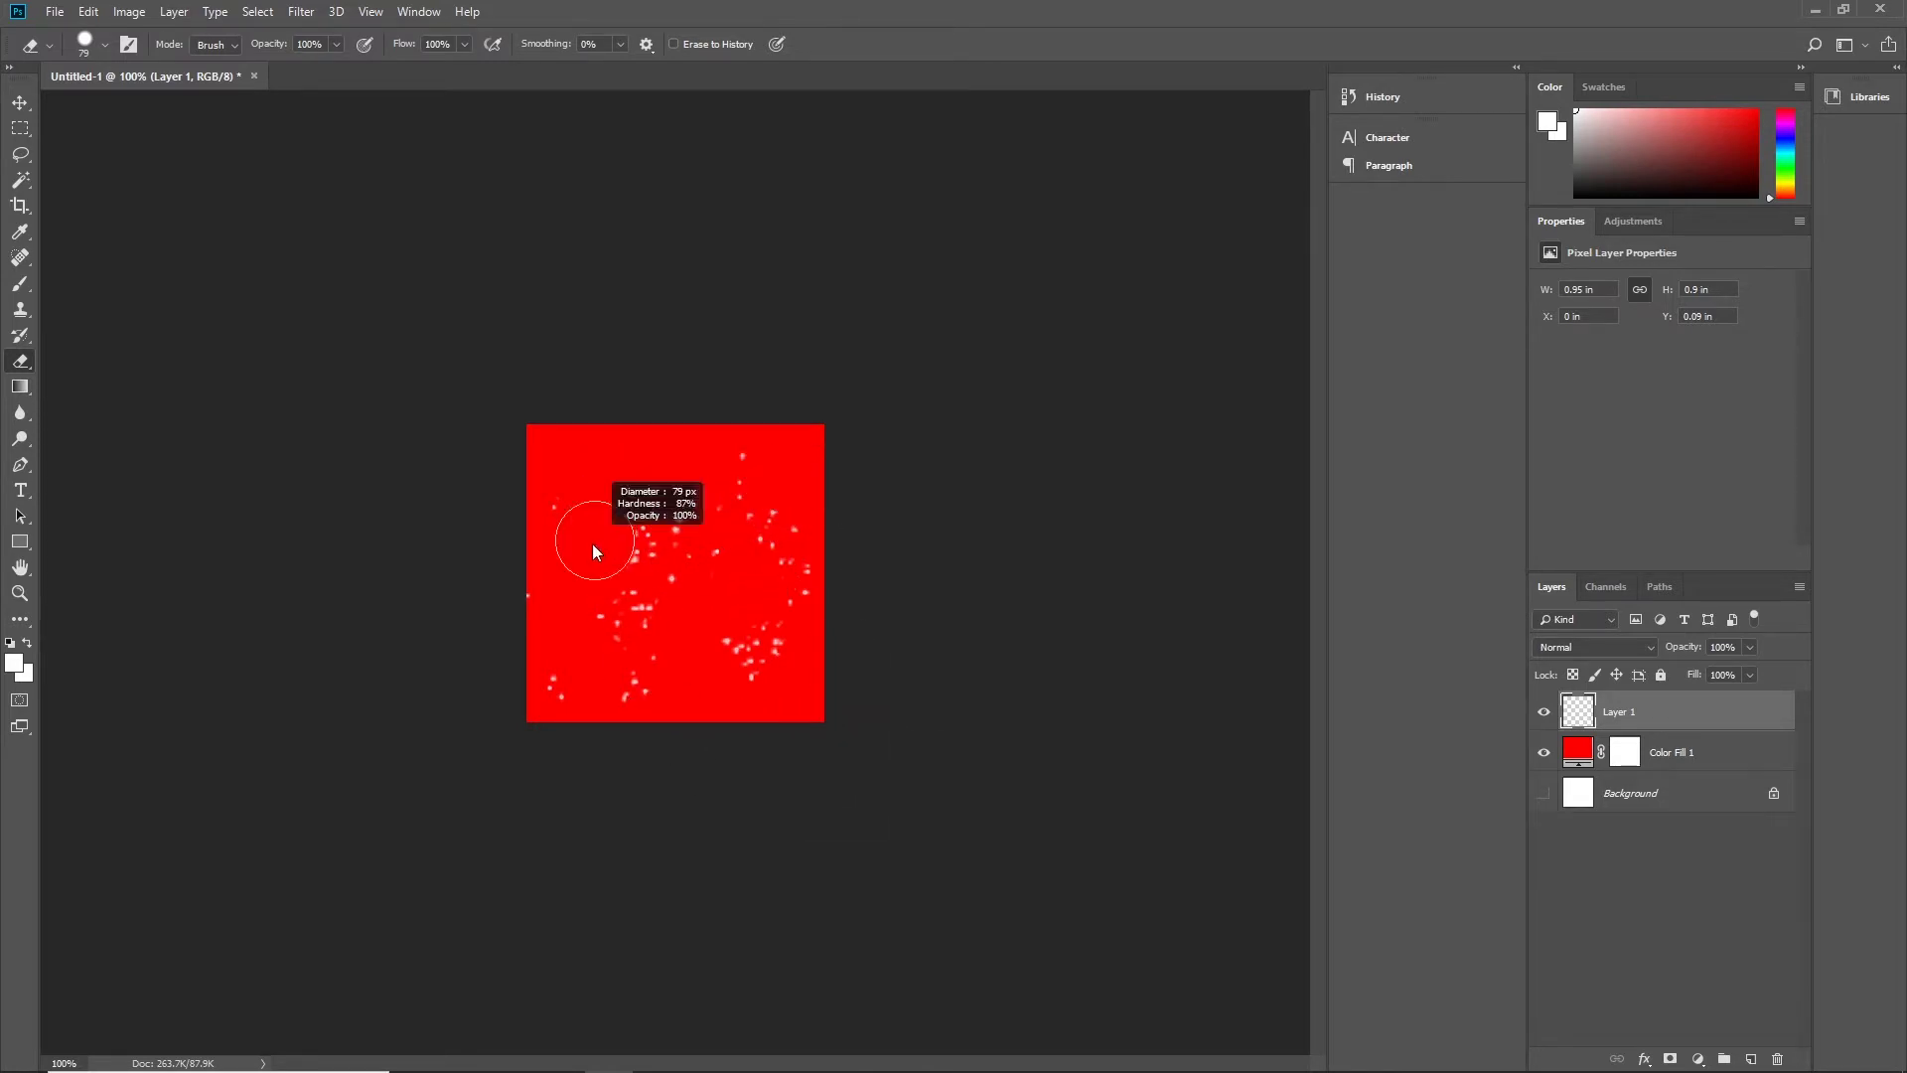
left_click_drag(568, 554, 563, 557)
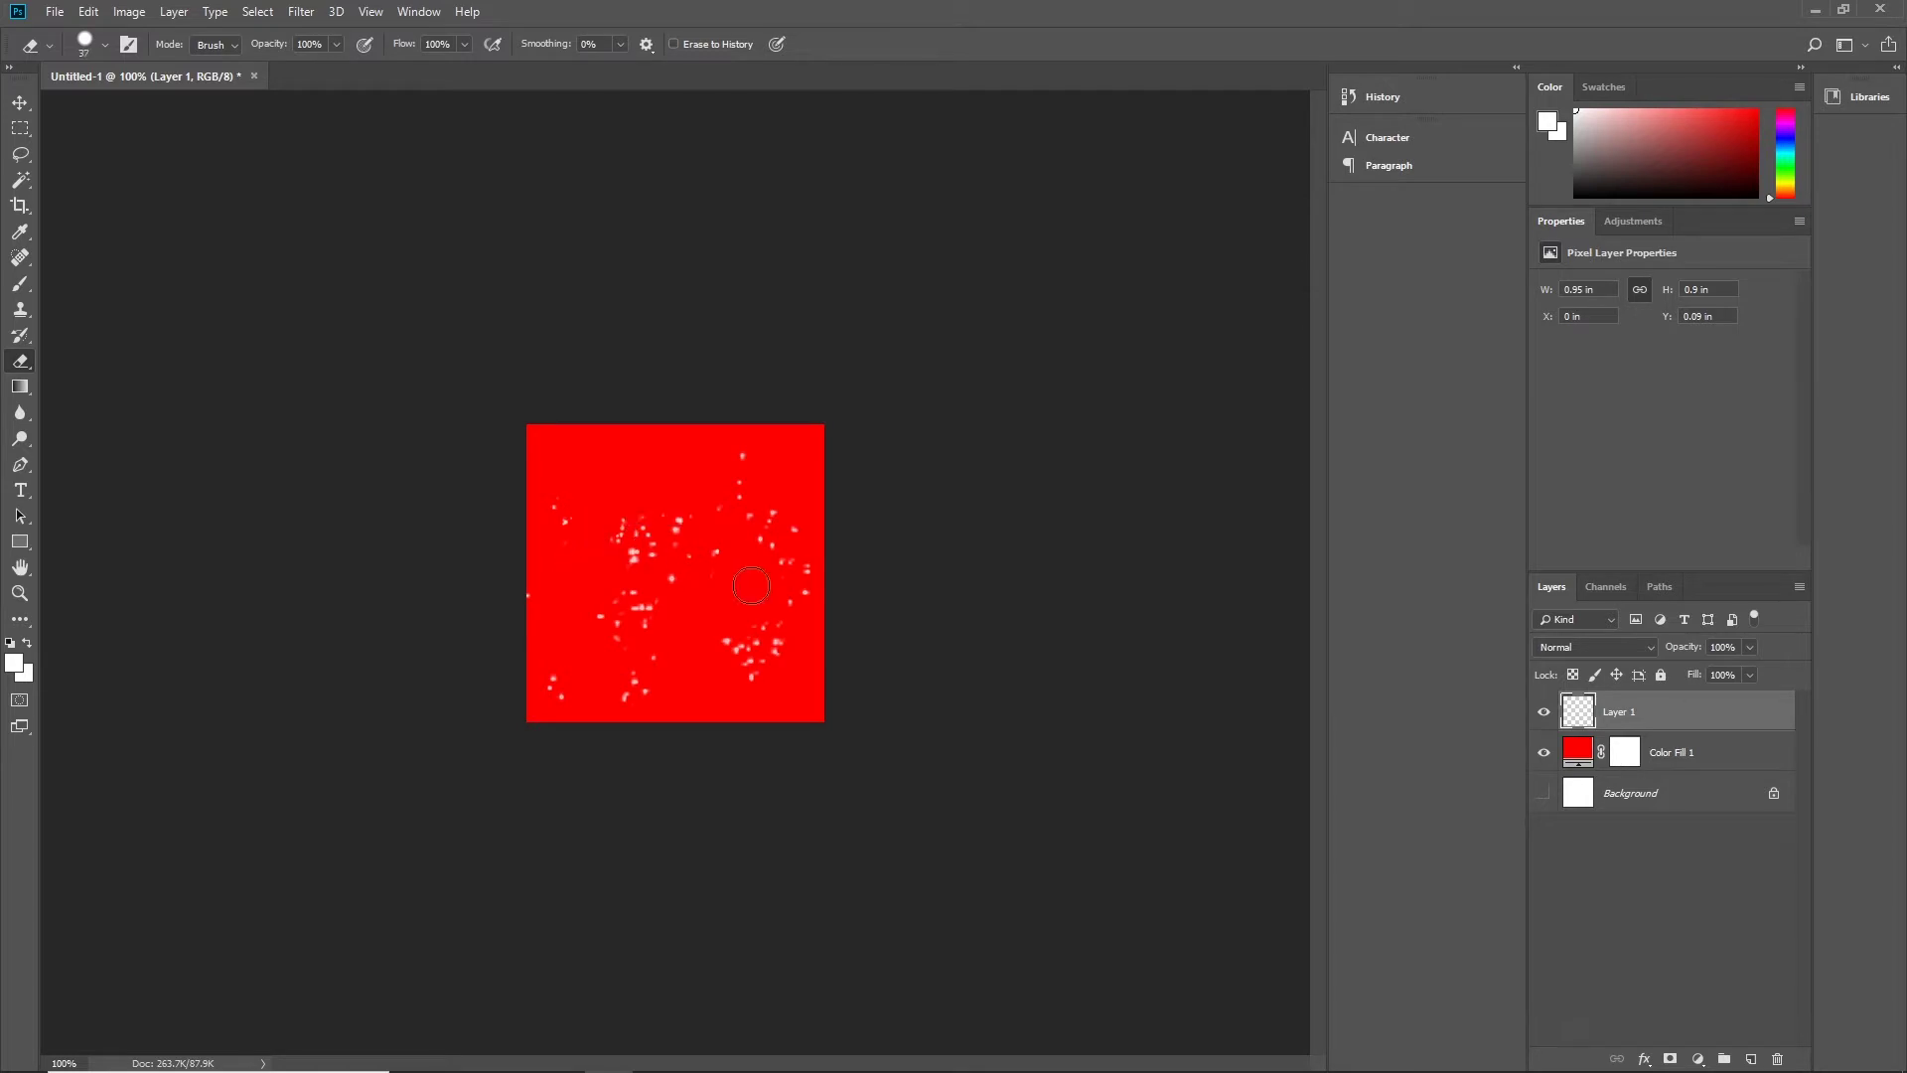
left_click_drag(617, 630, 632, 633)
left_click(615, 639)
Step: Stamp one more white spatter near the square's center, then erase the excess drops around it and near the lower edge
key("b")
left_click_drag(698, 605, 711, 600)
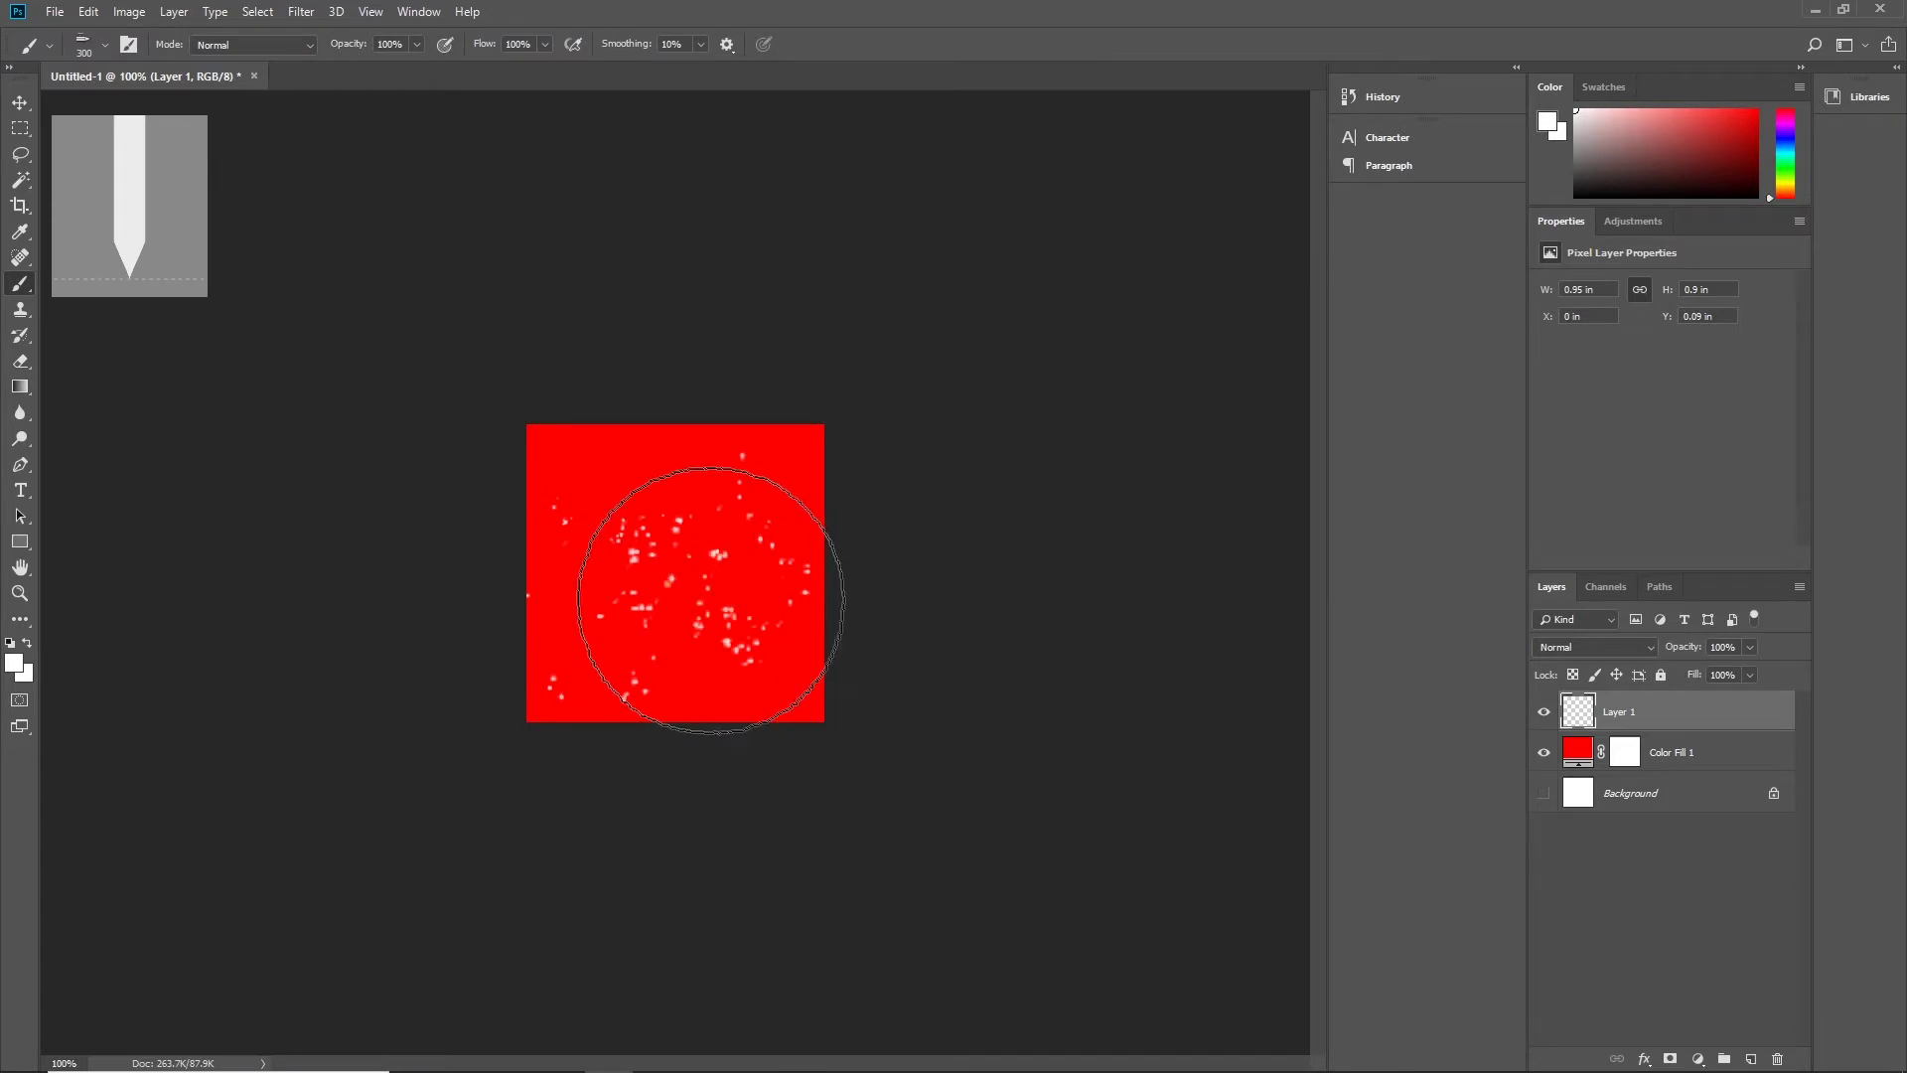
key("e")
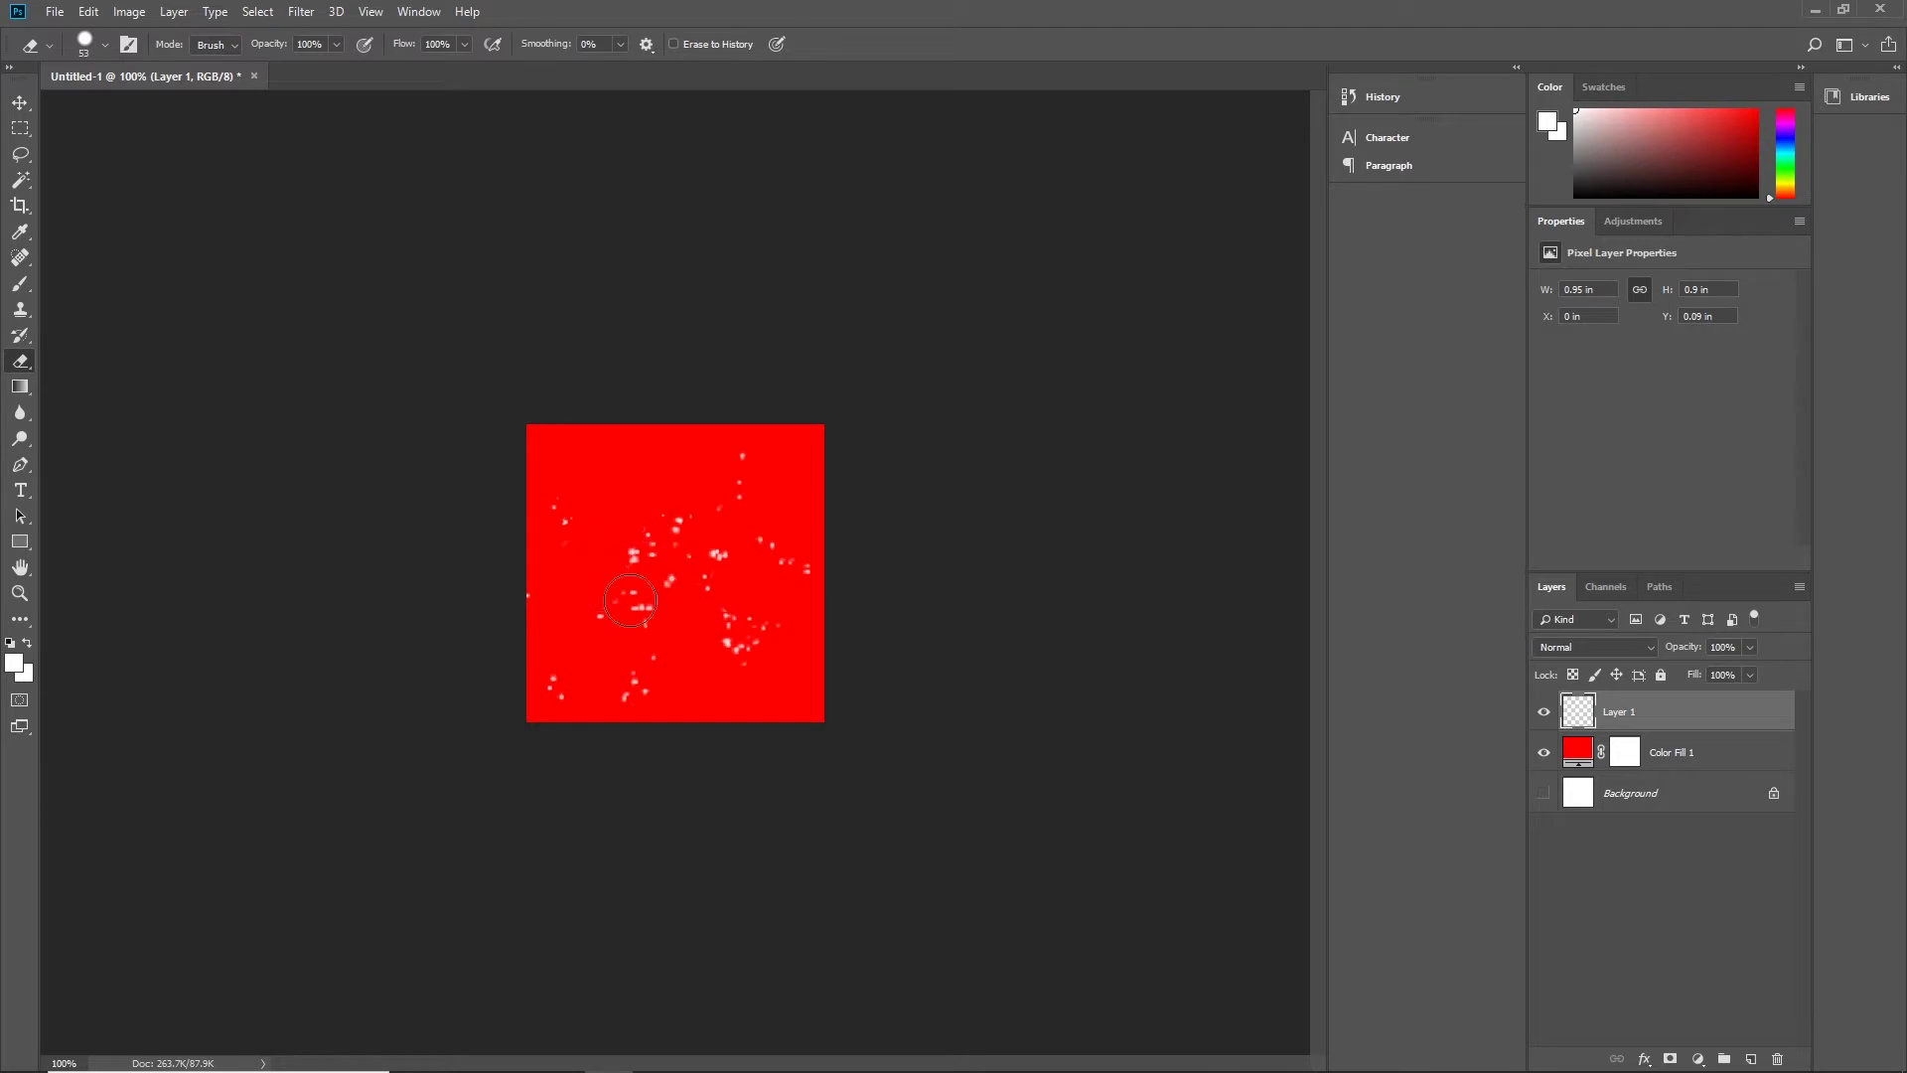
left_click(634, 690)
Step: Hide the red Color Fill 1 layer and export the spatter as the transparent PNG Untitled-1.png into the particles folder
left_click(18, 103)
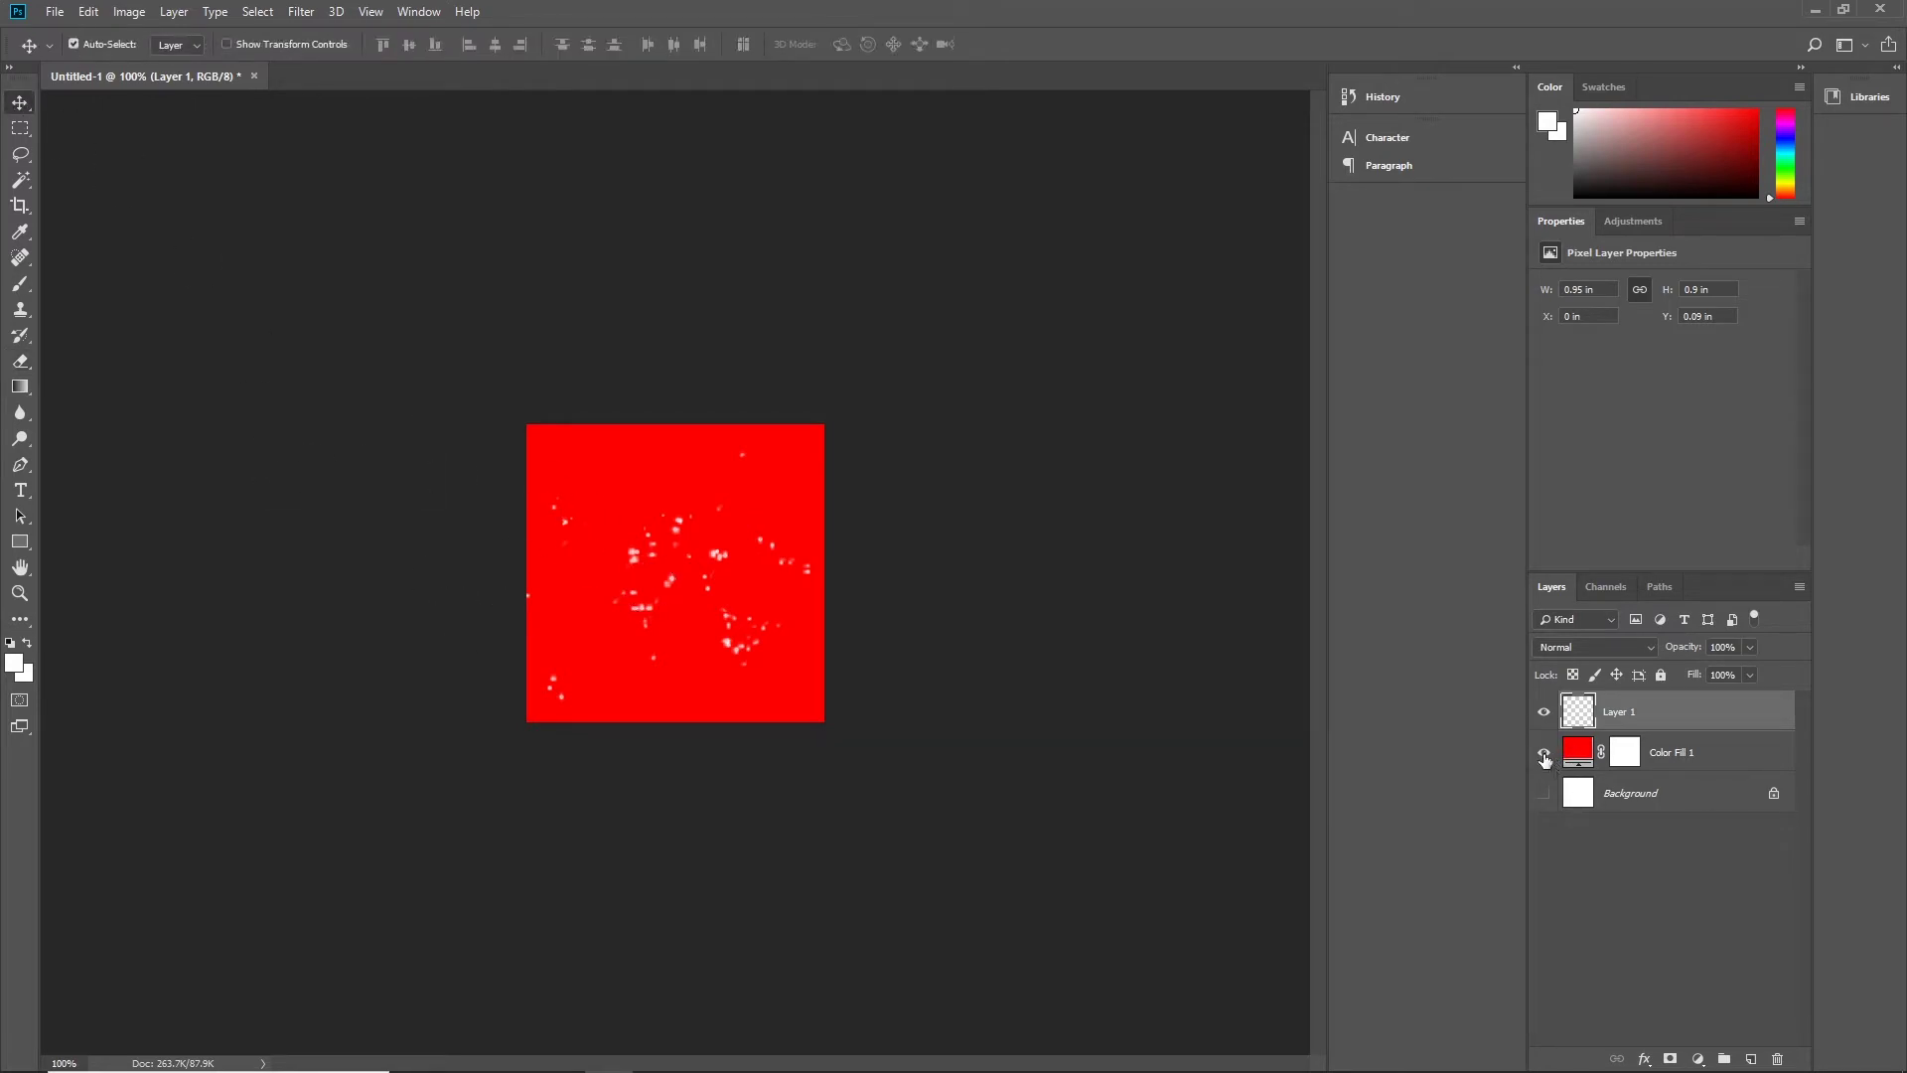
left_click(1545, 755)
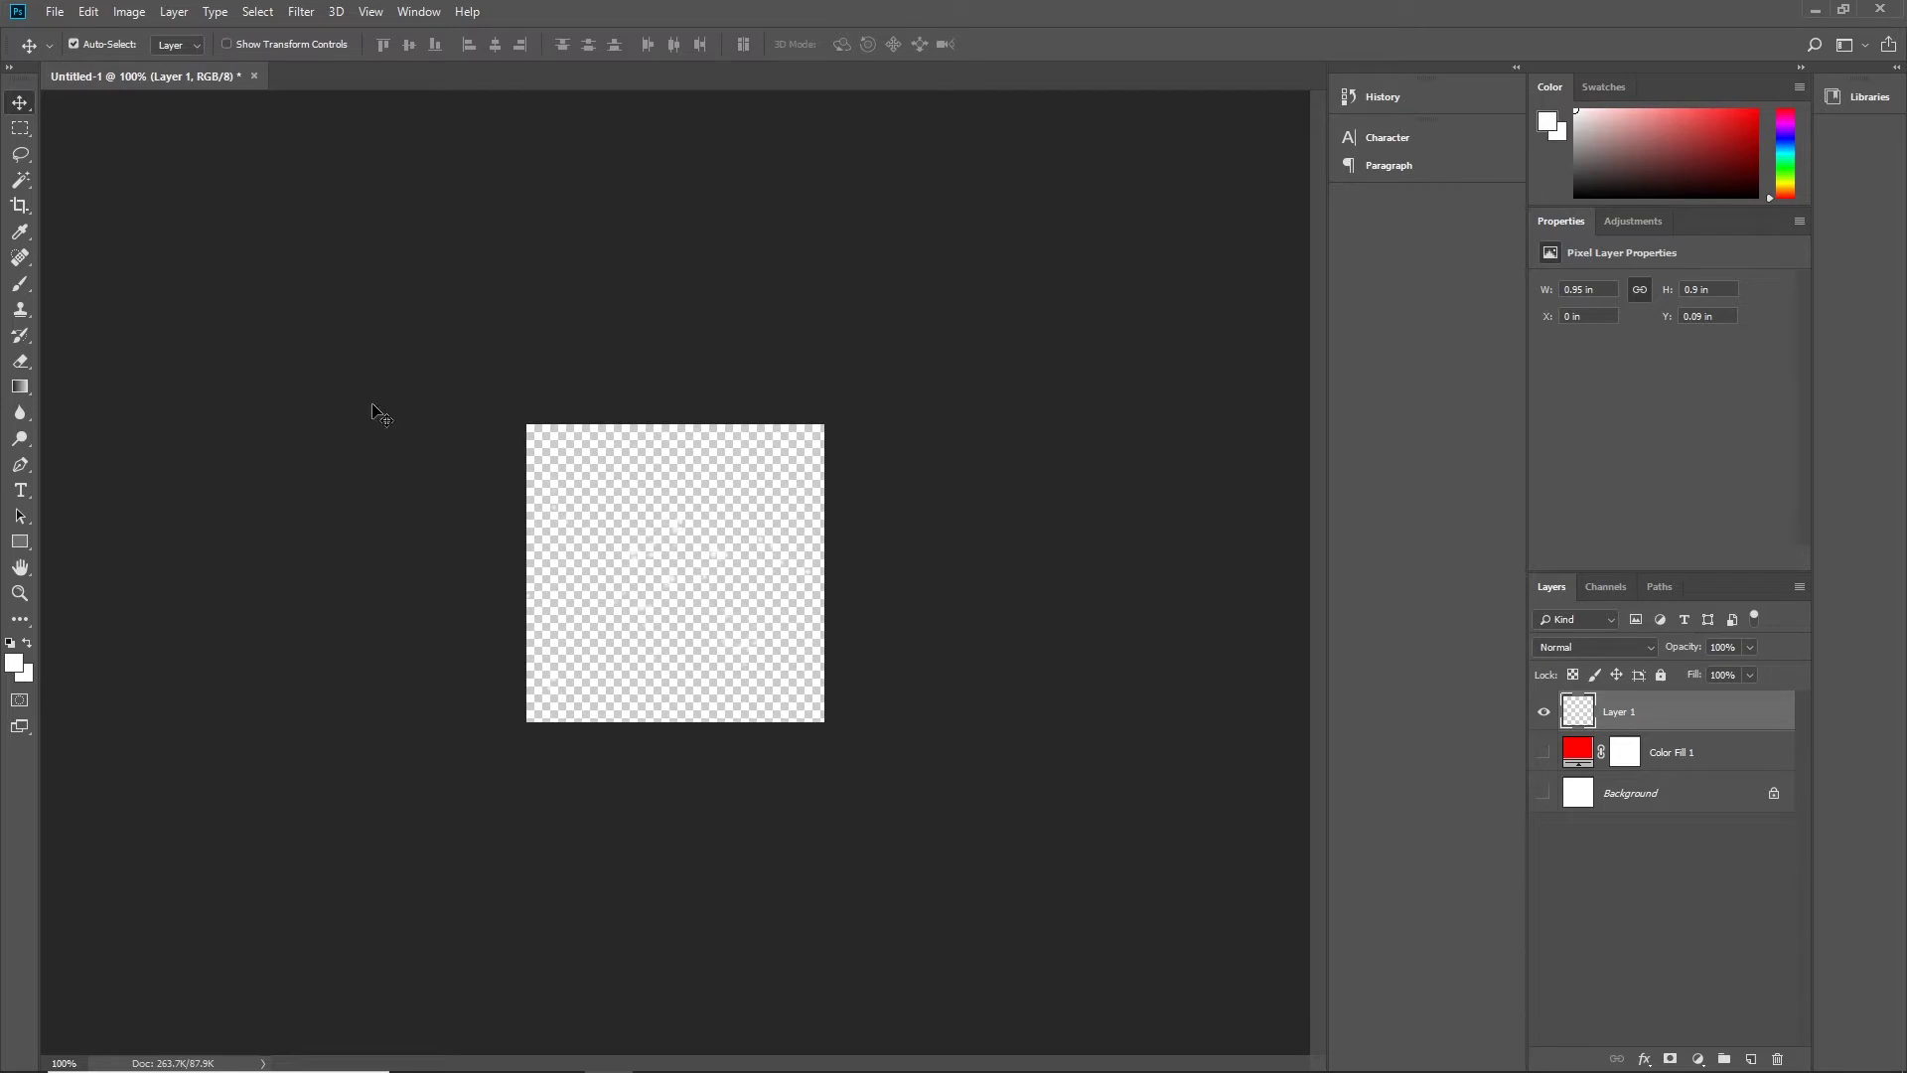
left_click(52, 14)
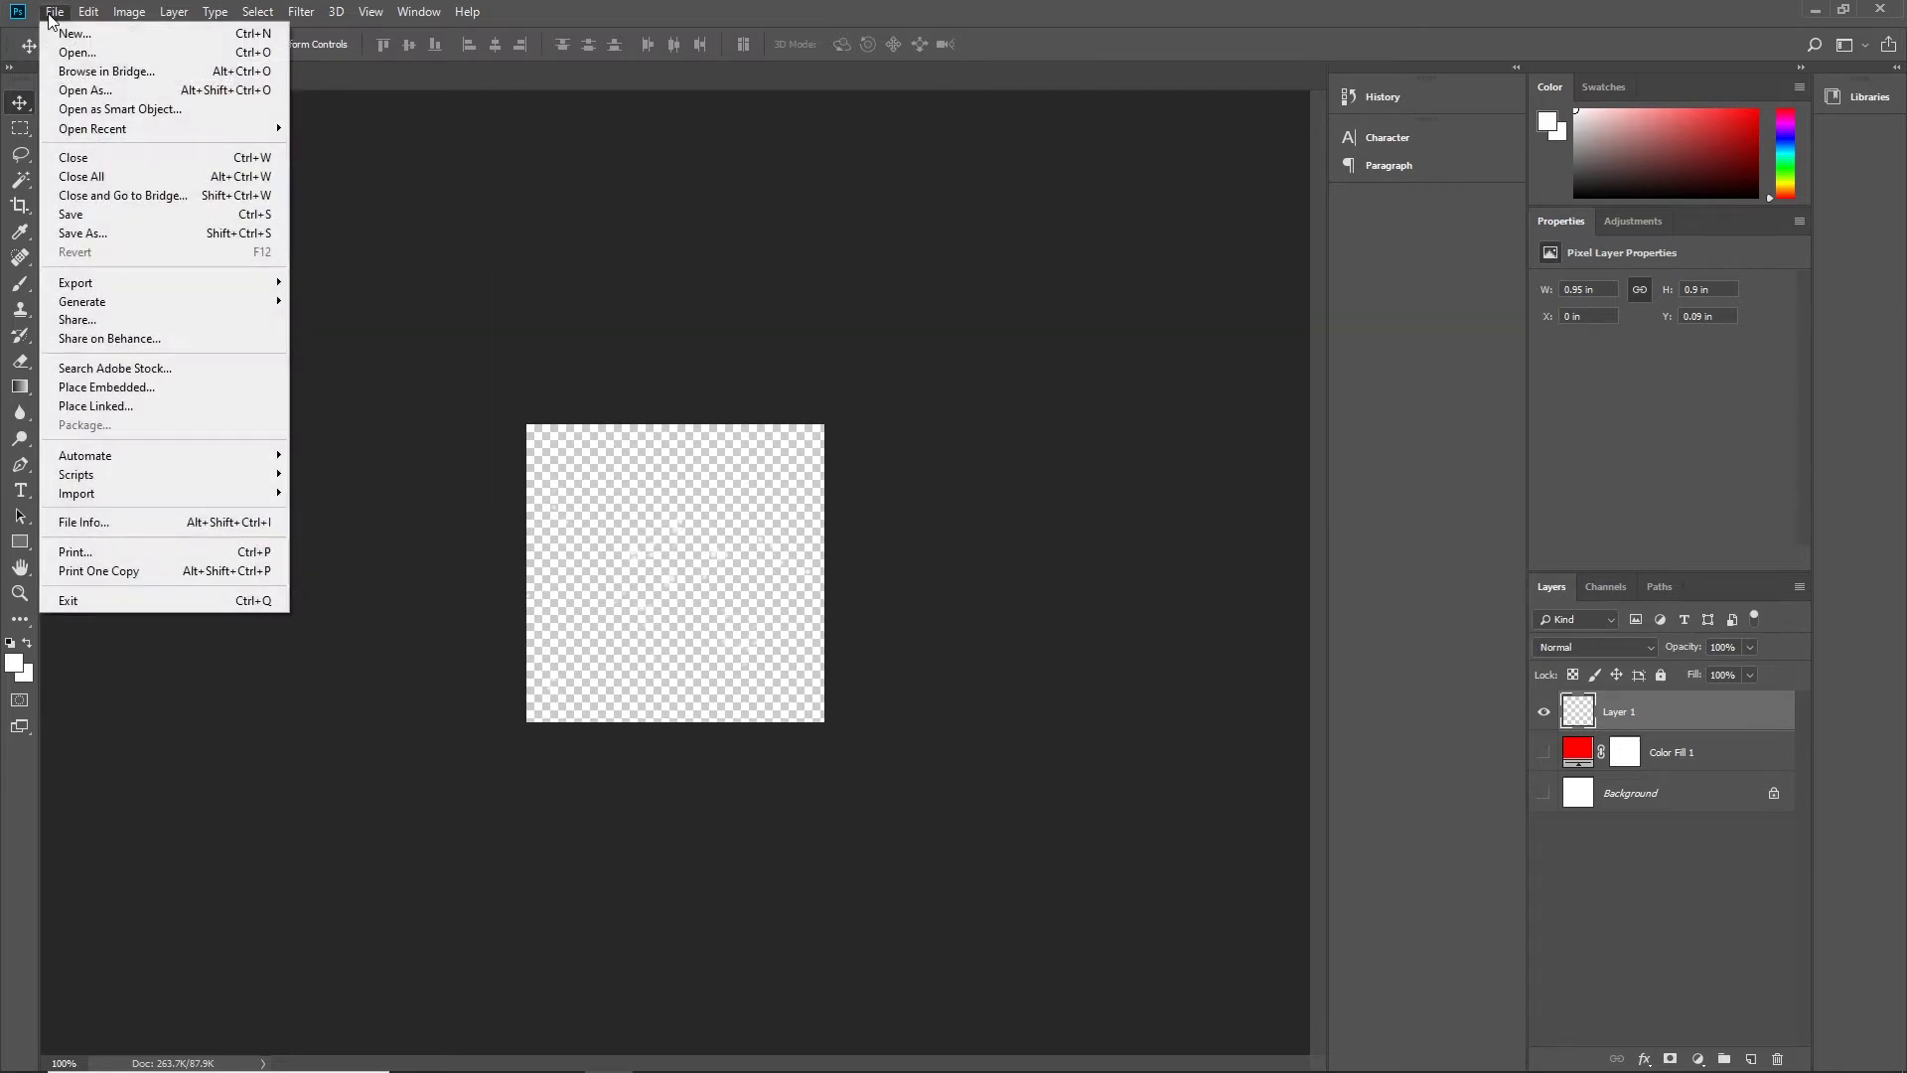
mouse_move(276, 286)
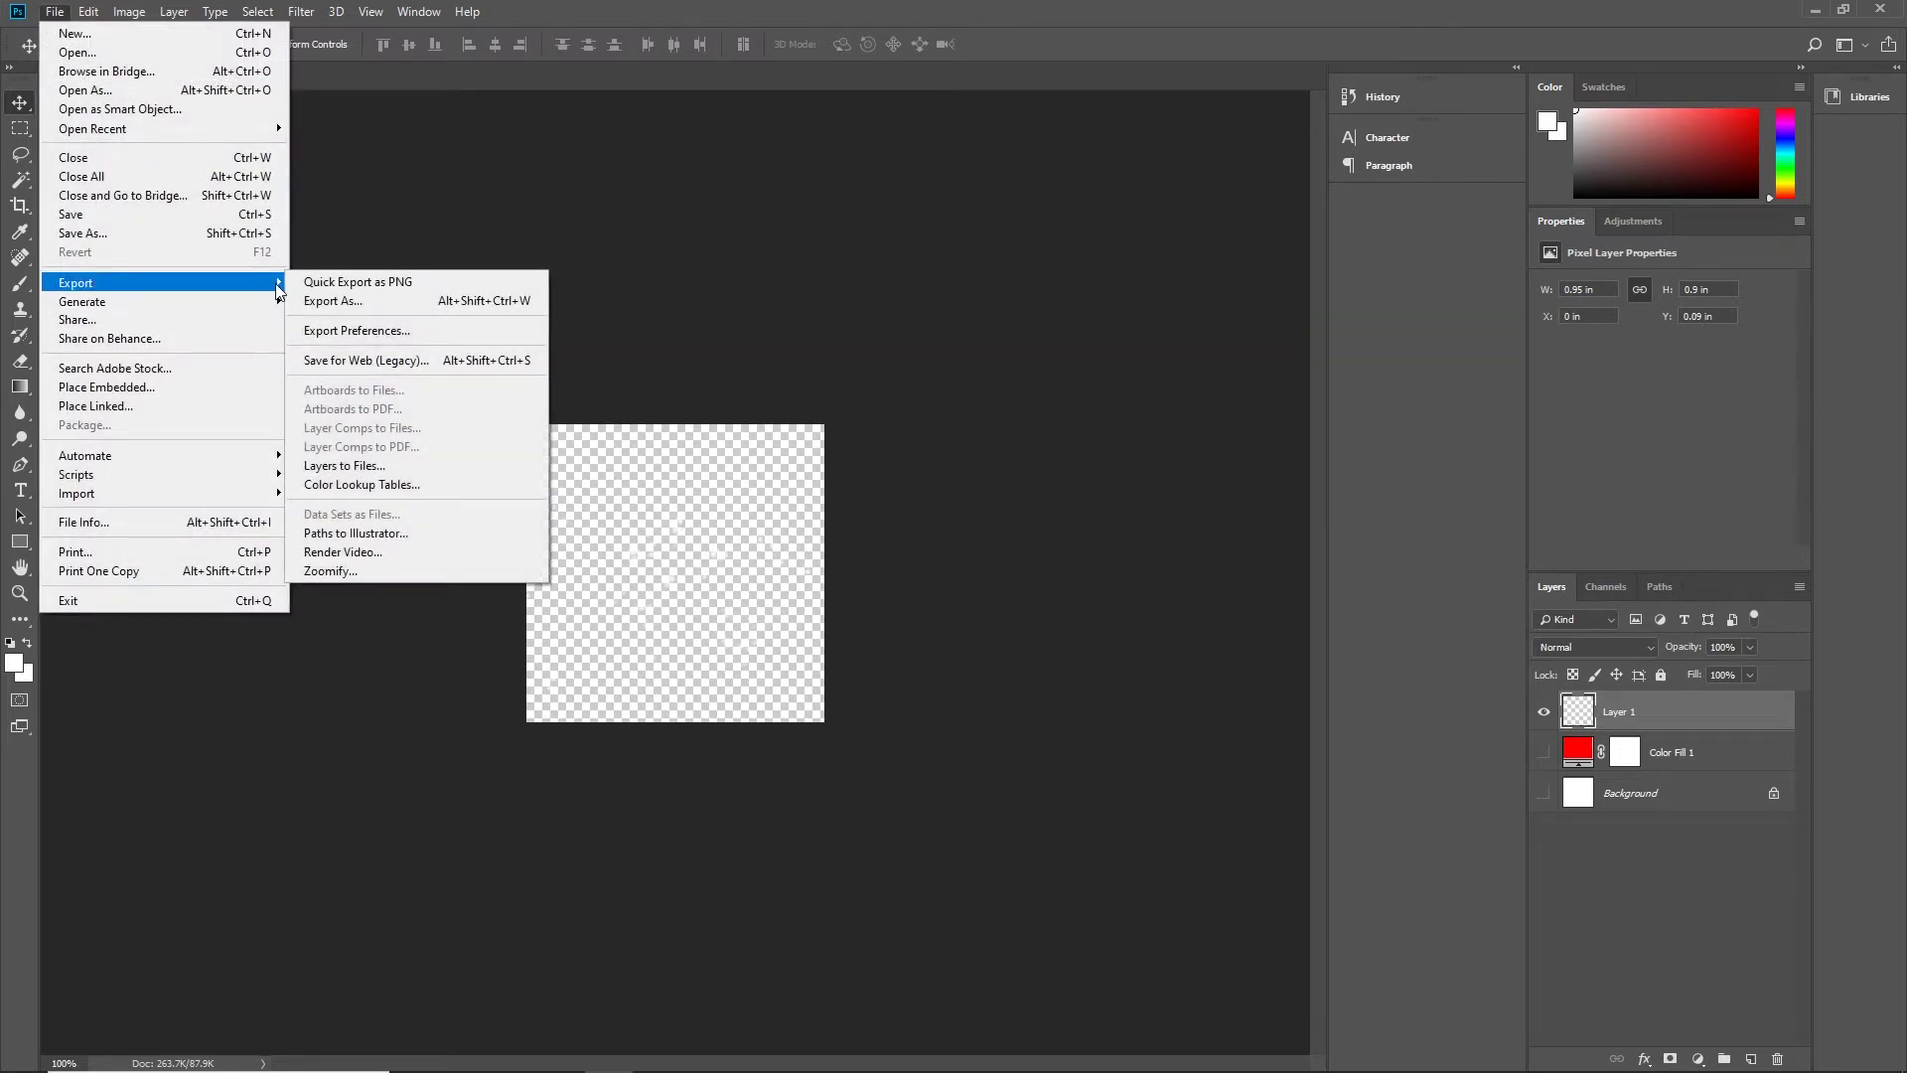
left_click(396, 300)
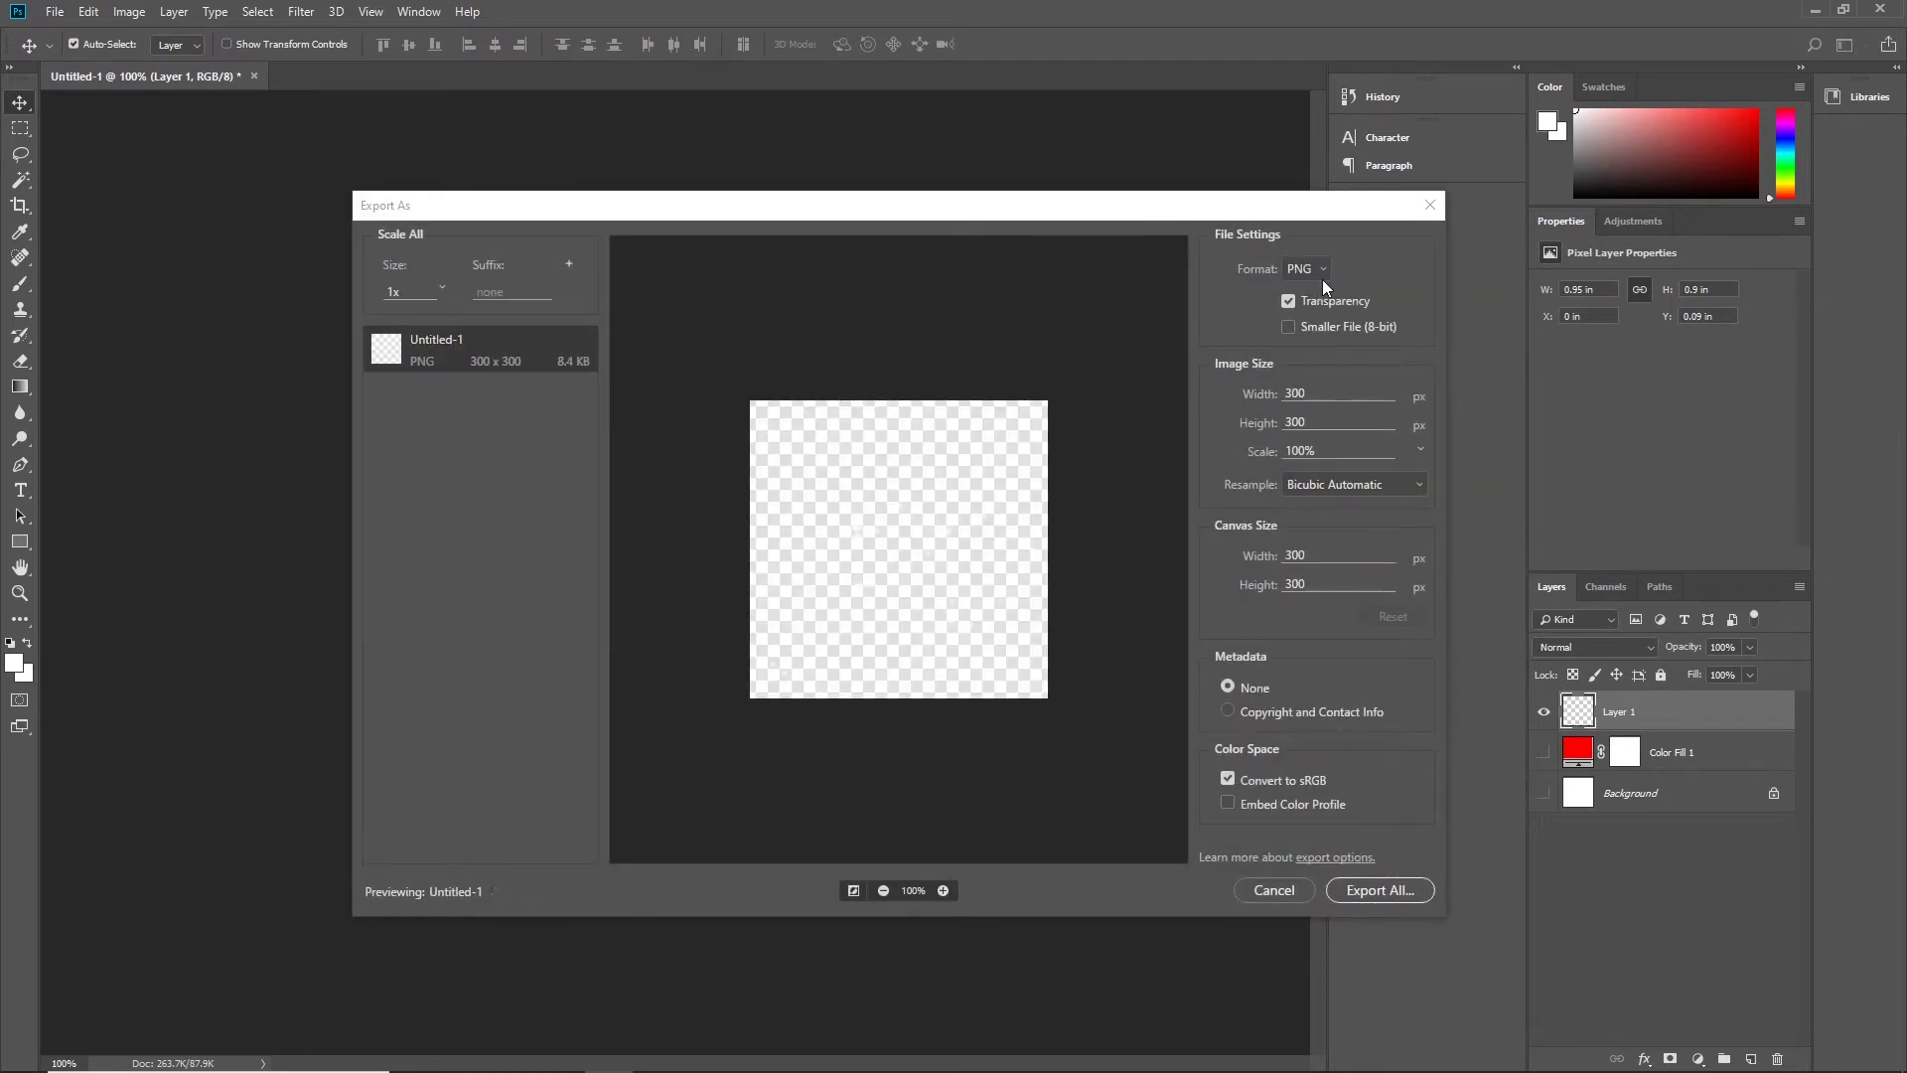
left_click(1384, 891)
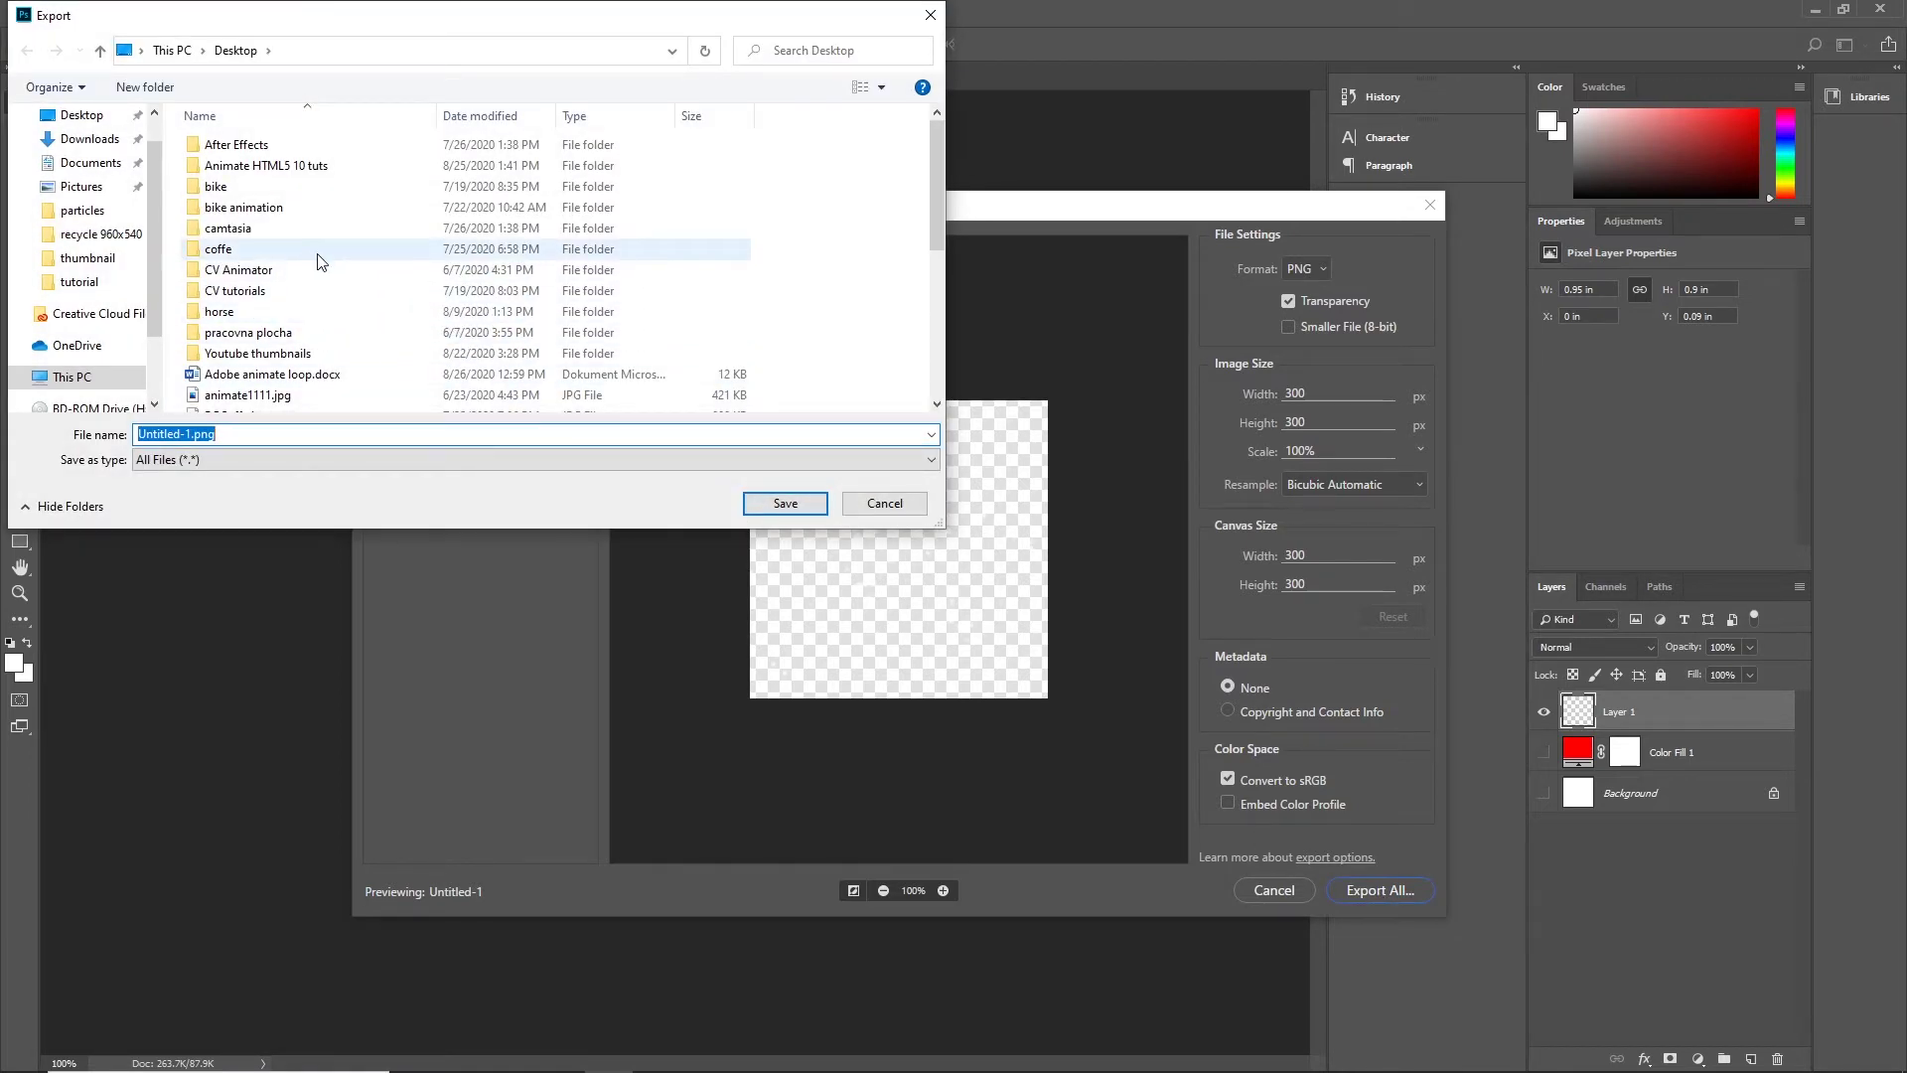
left_click(88, 382)
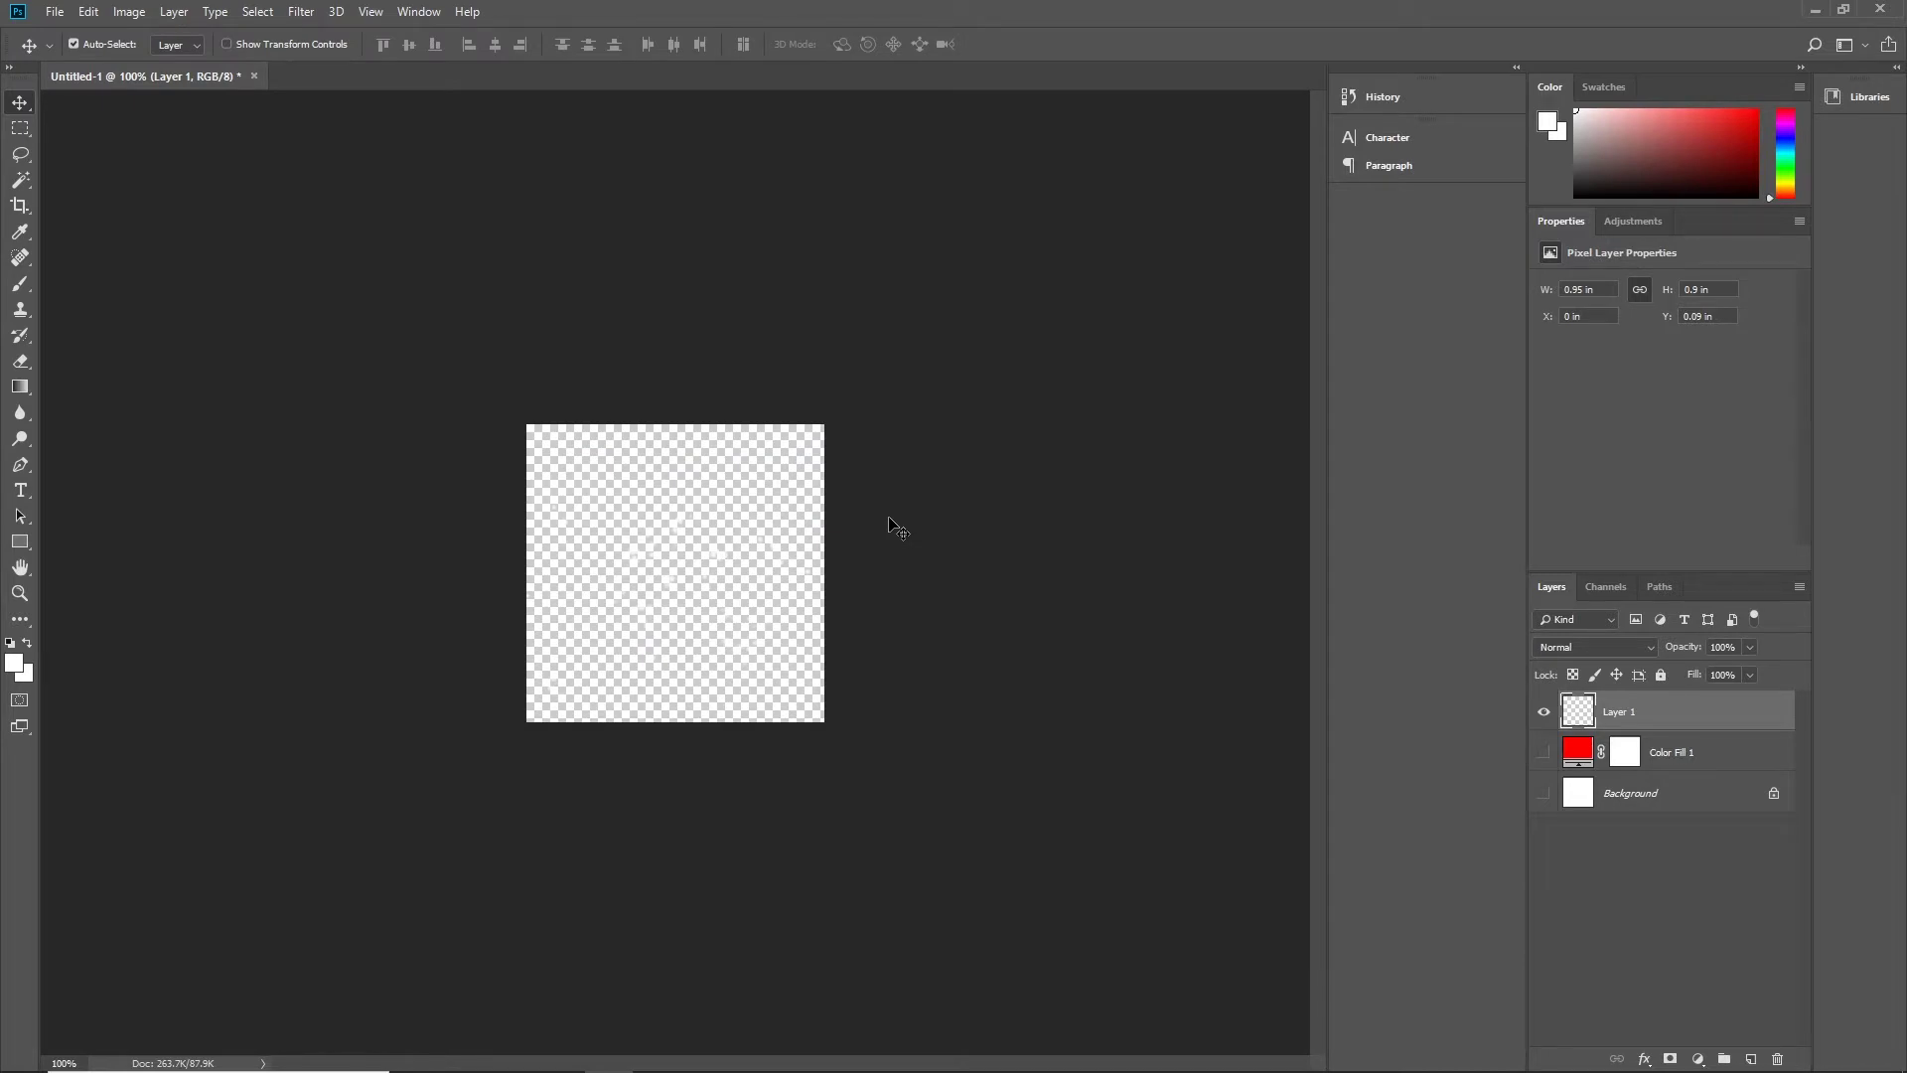
Step: Switch to Adobe Animate, create a 300 x 600 HTML5 Canvas document at 30 fps, and close the old Untitled-6 document
mouse_move(874, 1053)
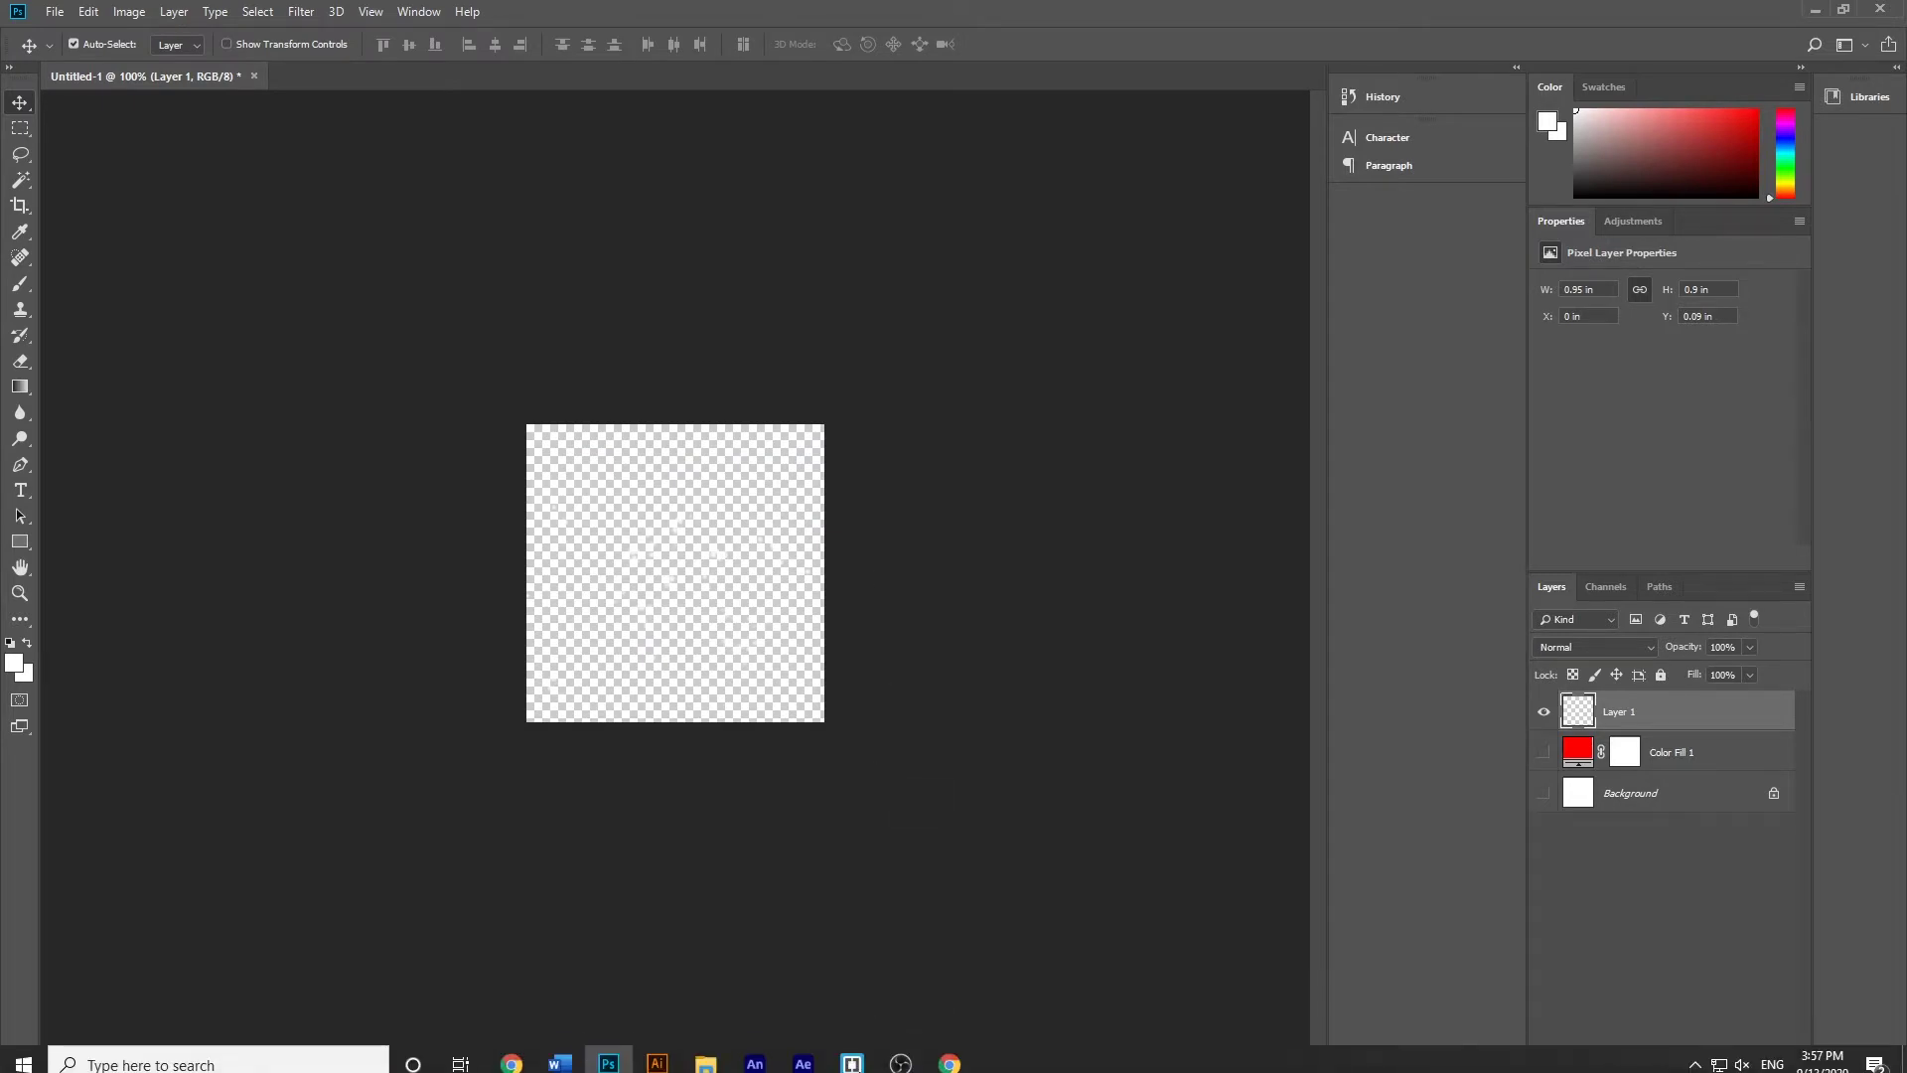
left_click(755, 1054)
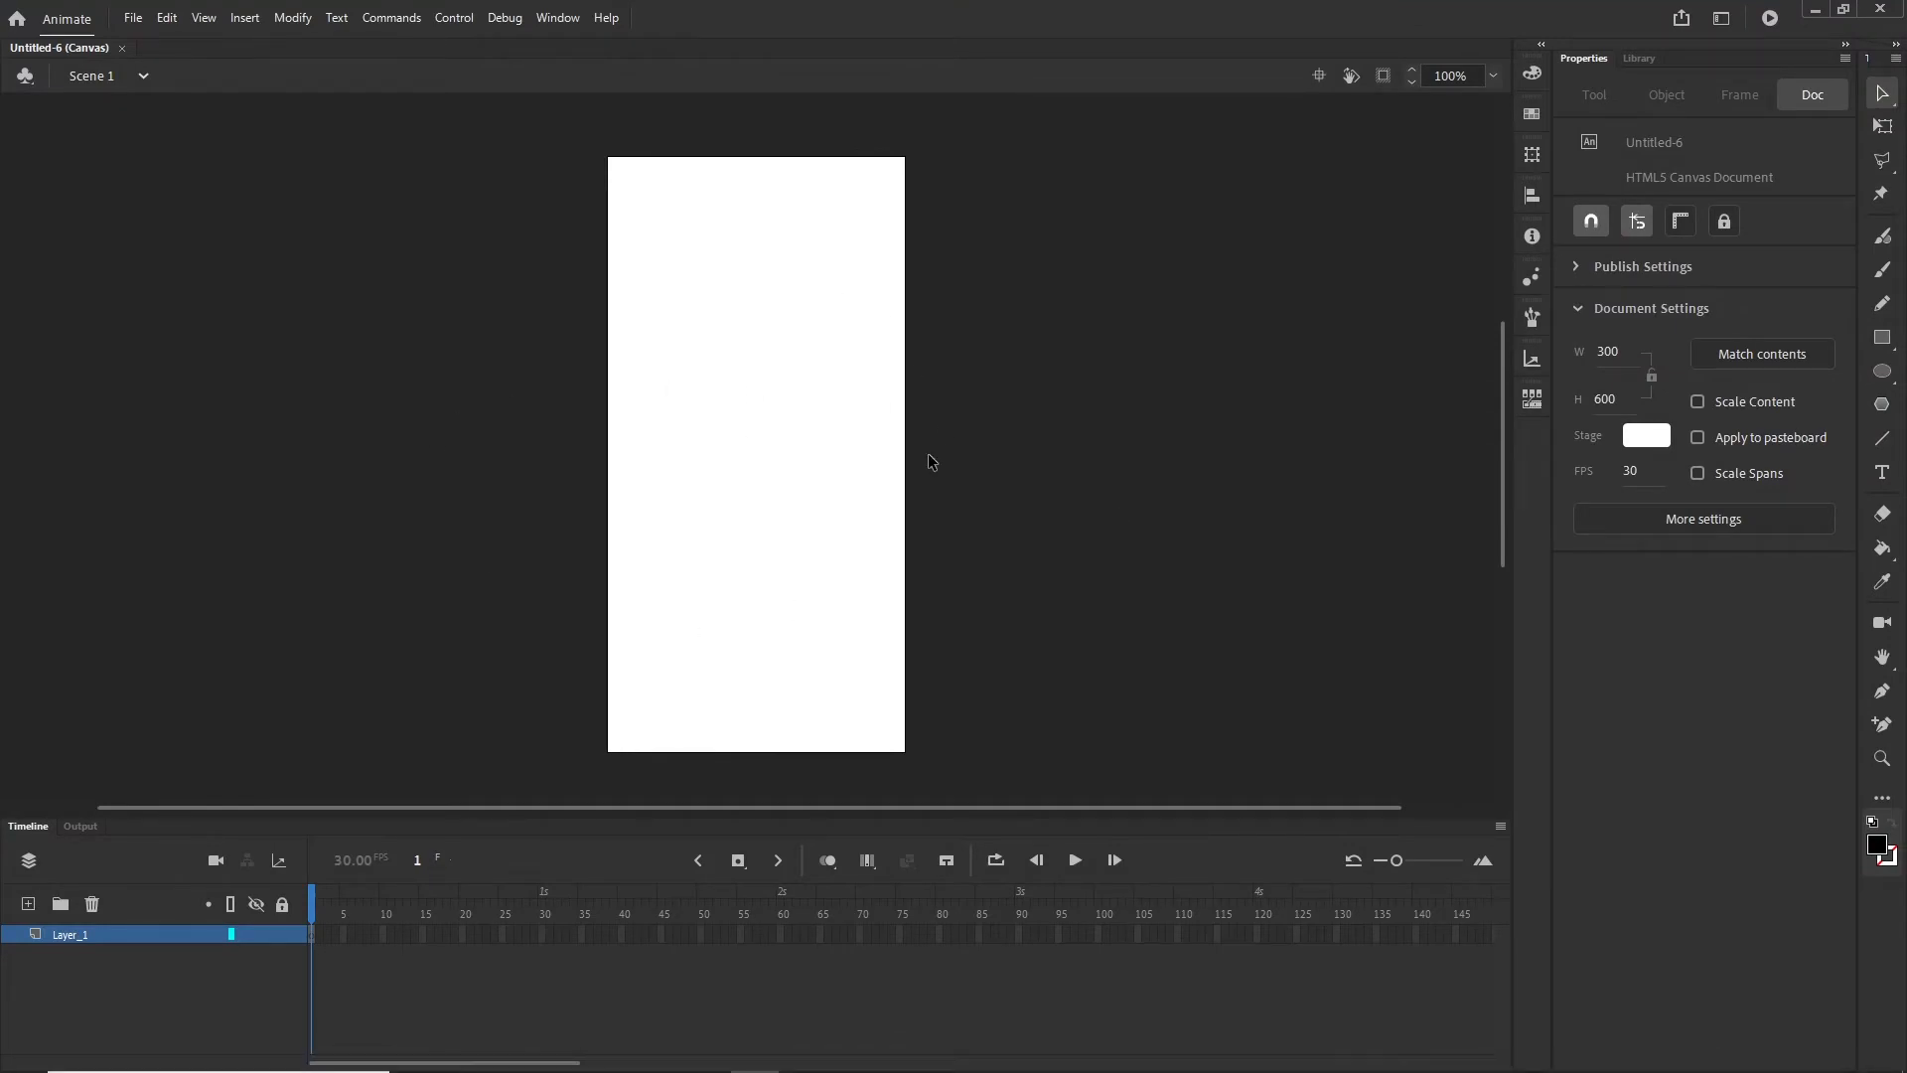
key("ctrl+Return")
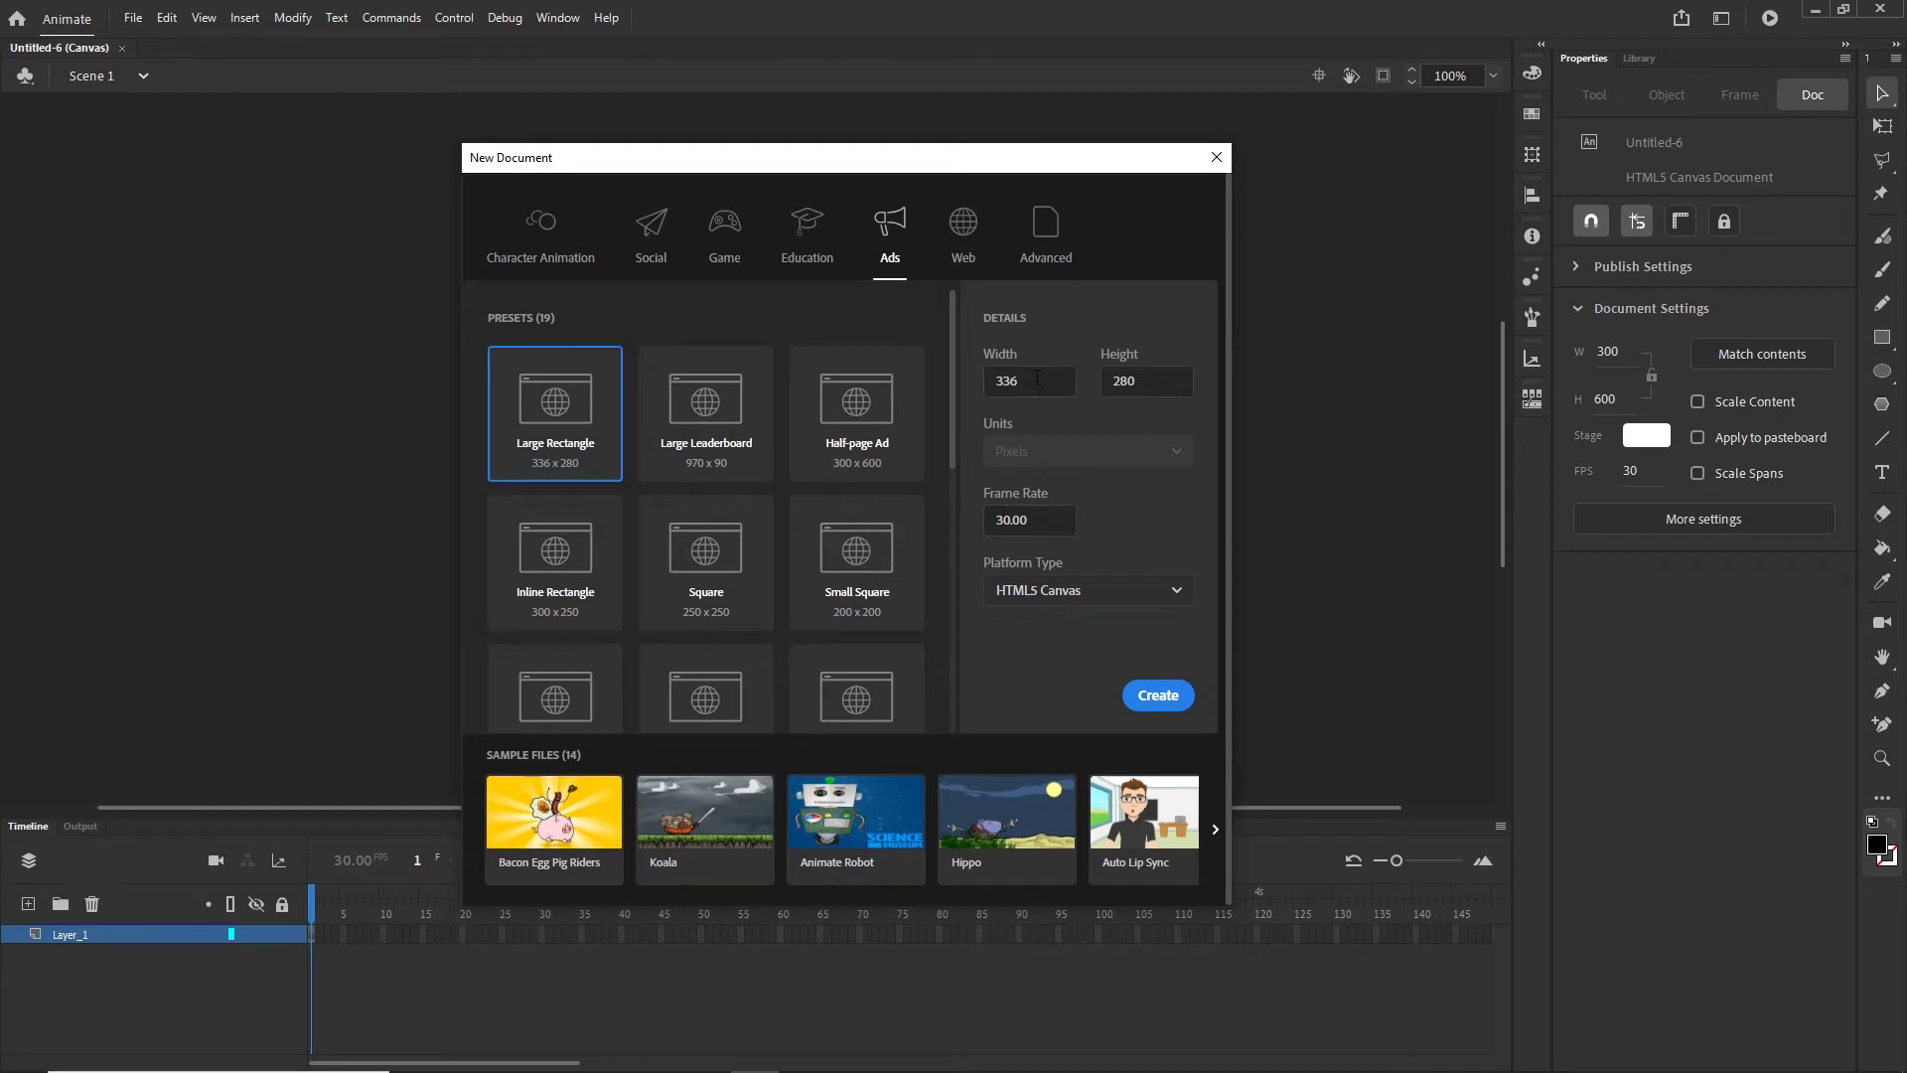
left_click_drag(1033, 381, 813, 378)
type("300")
key("Tab")
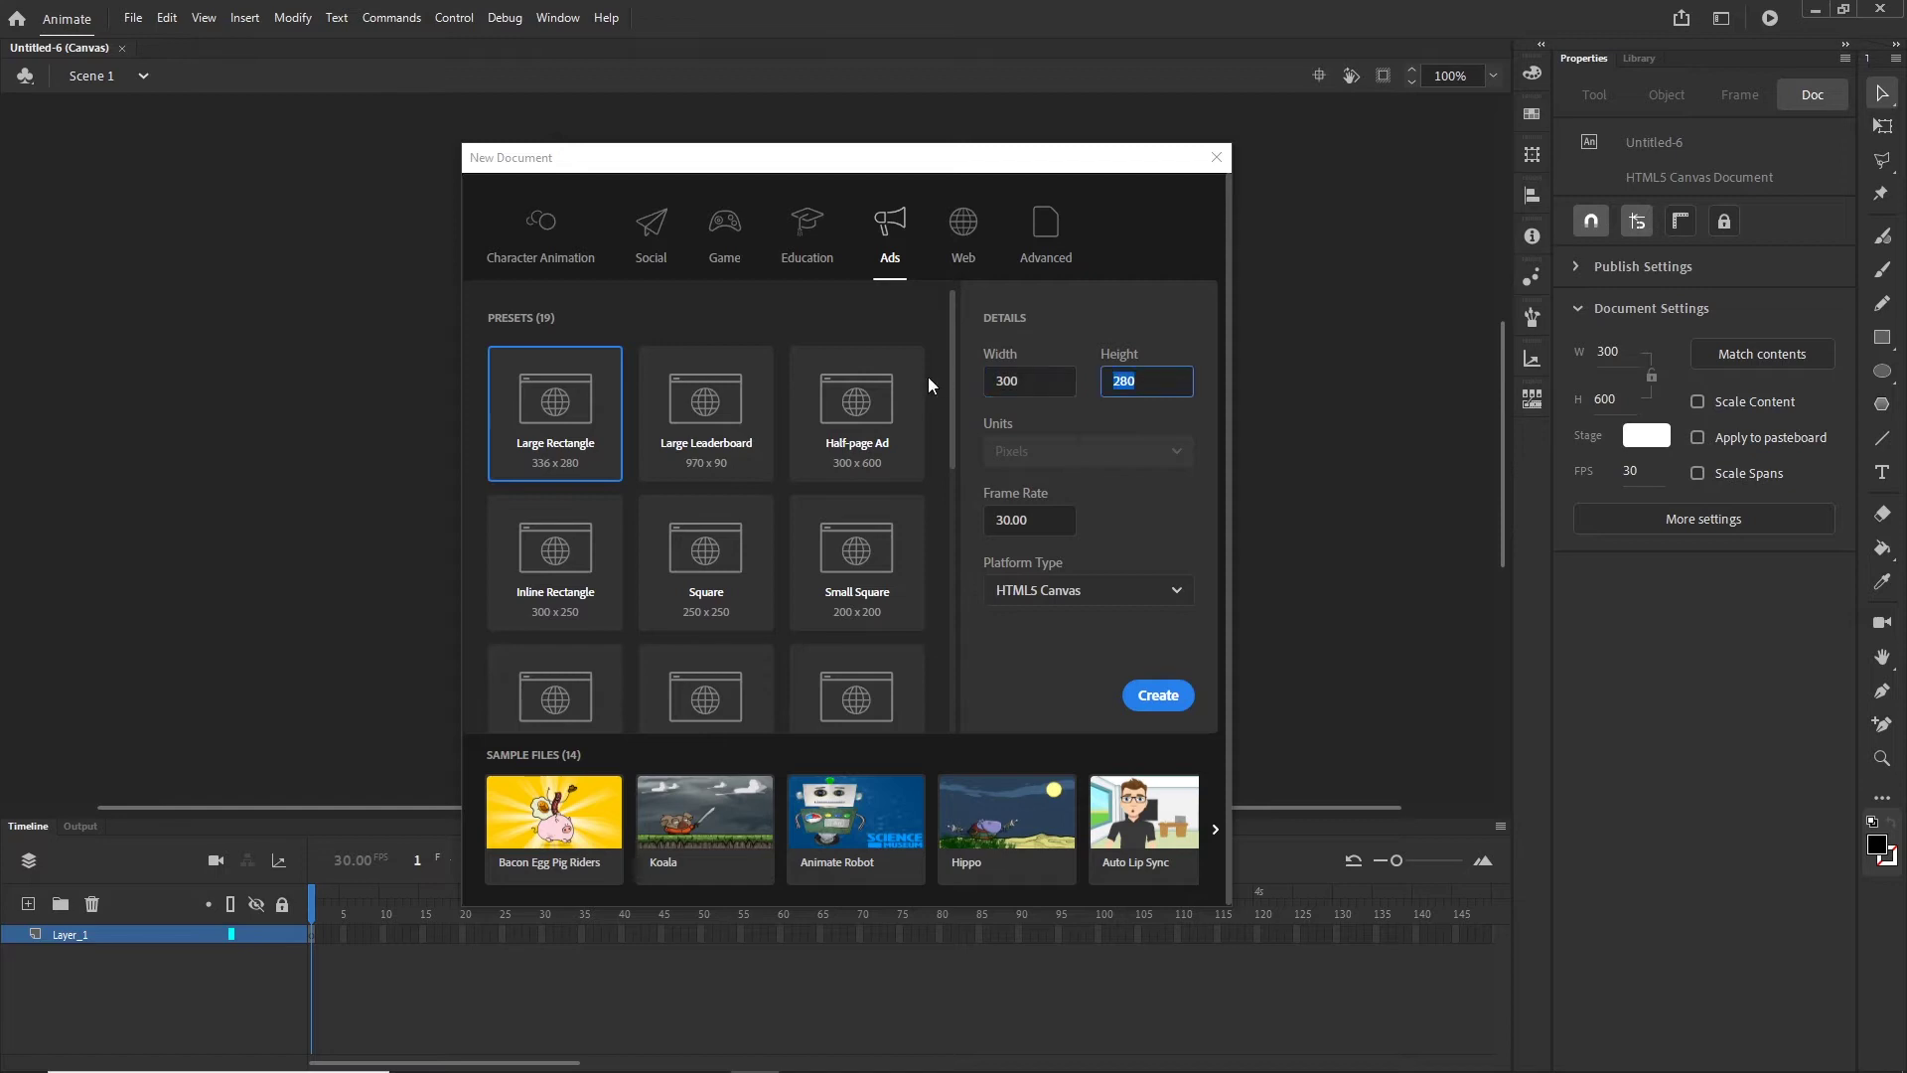
type("600")
left_click(1147, 698)
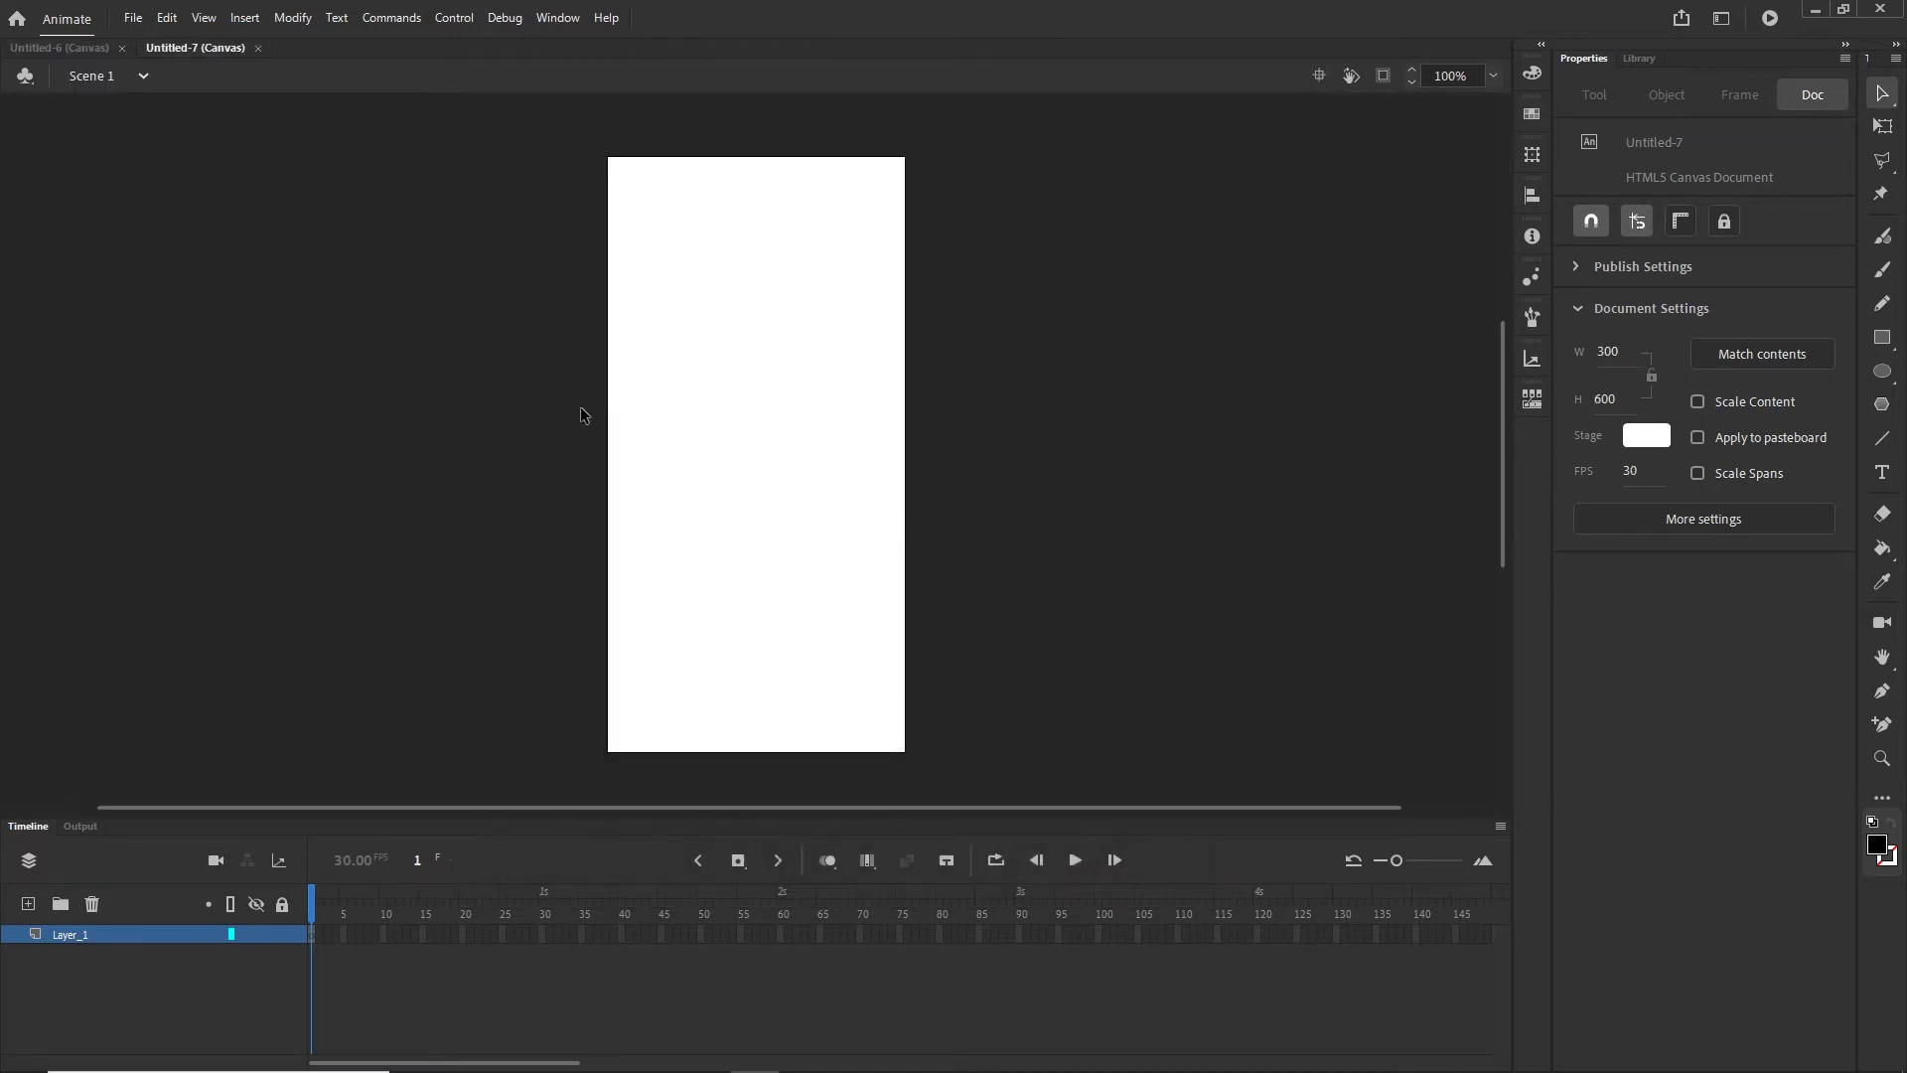
left_click(122, 48)
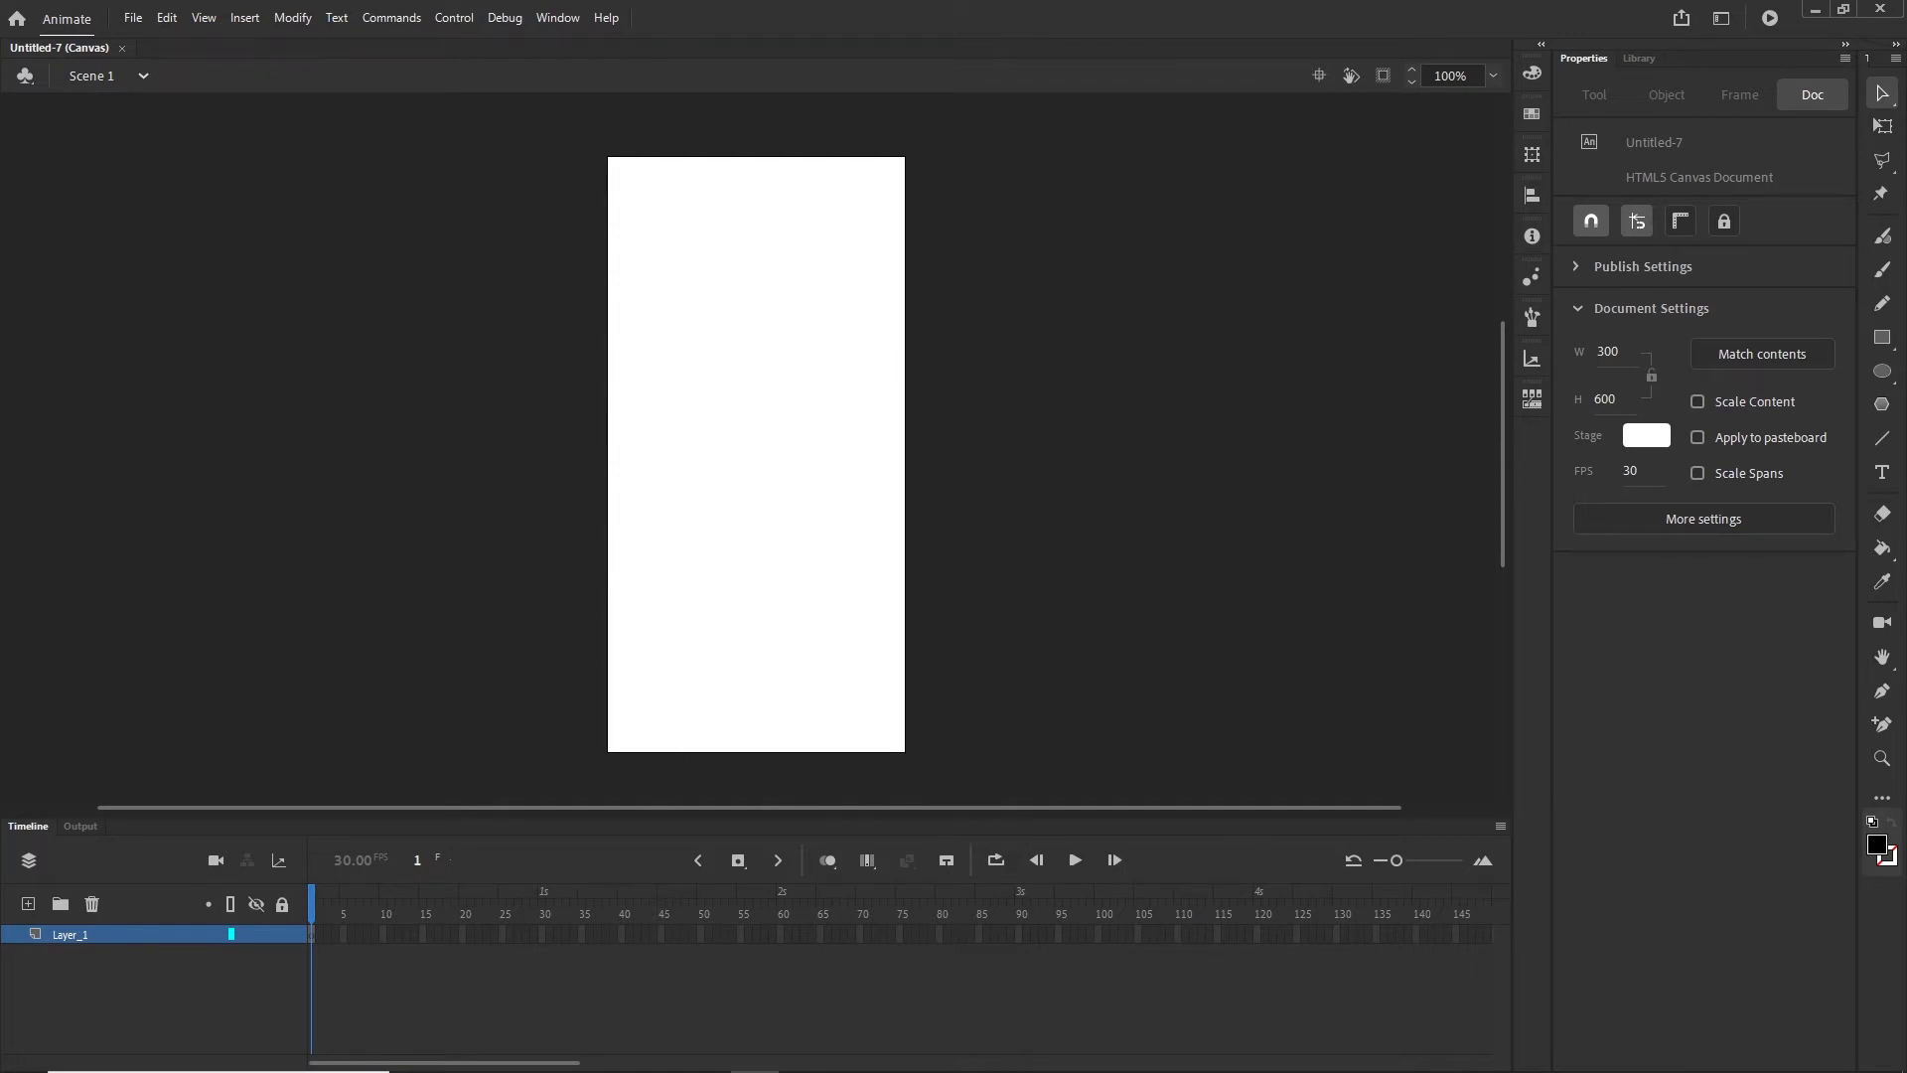
Step: Place the photo people-2604151_1280.jpg and the spatter image Untitled-1.png from the particles folders onto the stage
left_click(705, 1064)
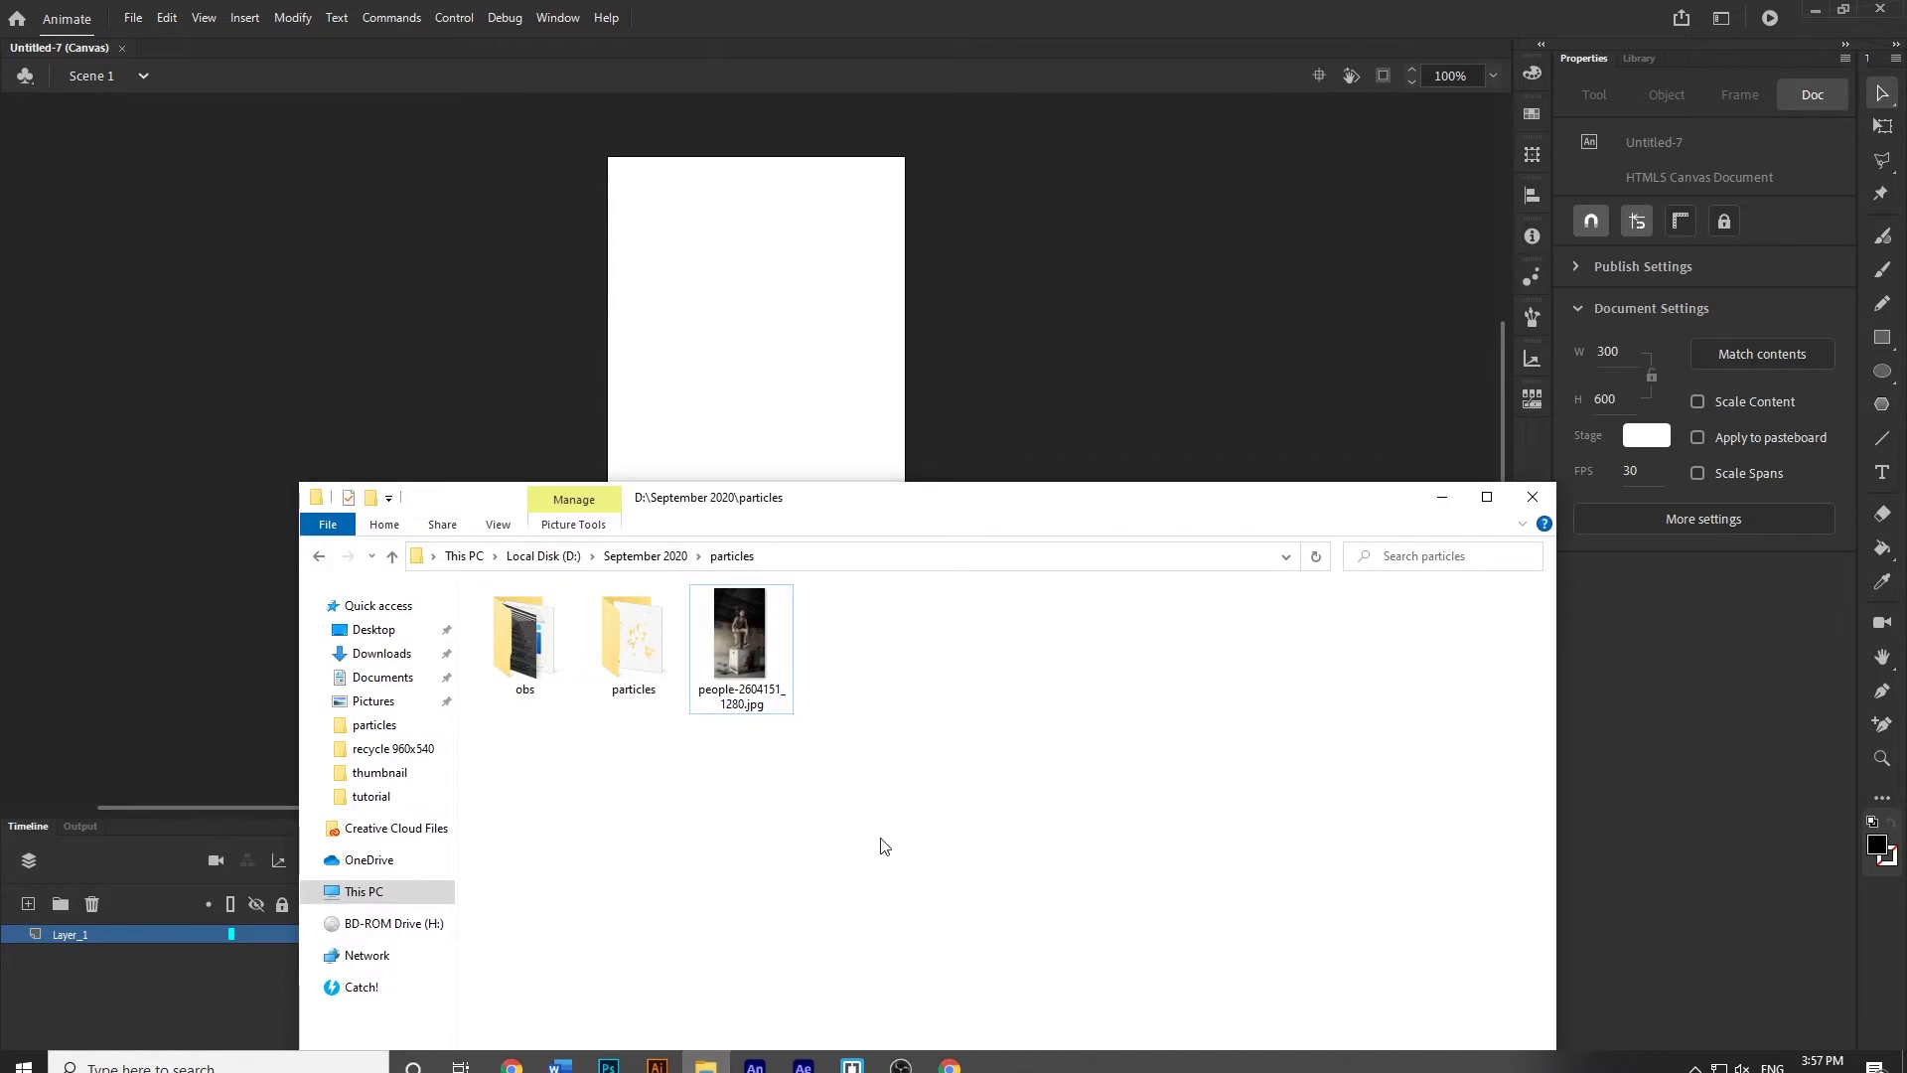
left_click(747, 636)
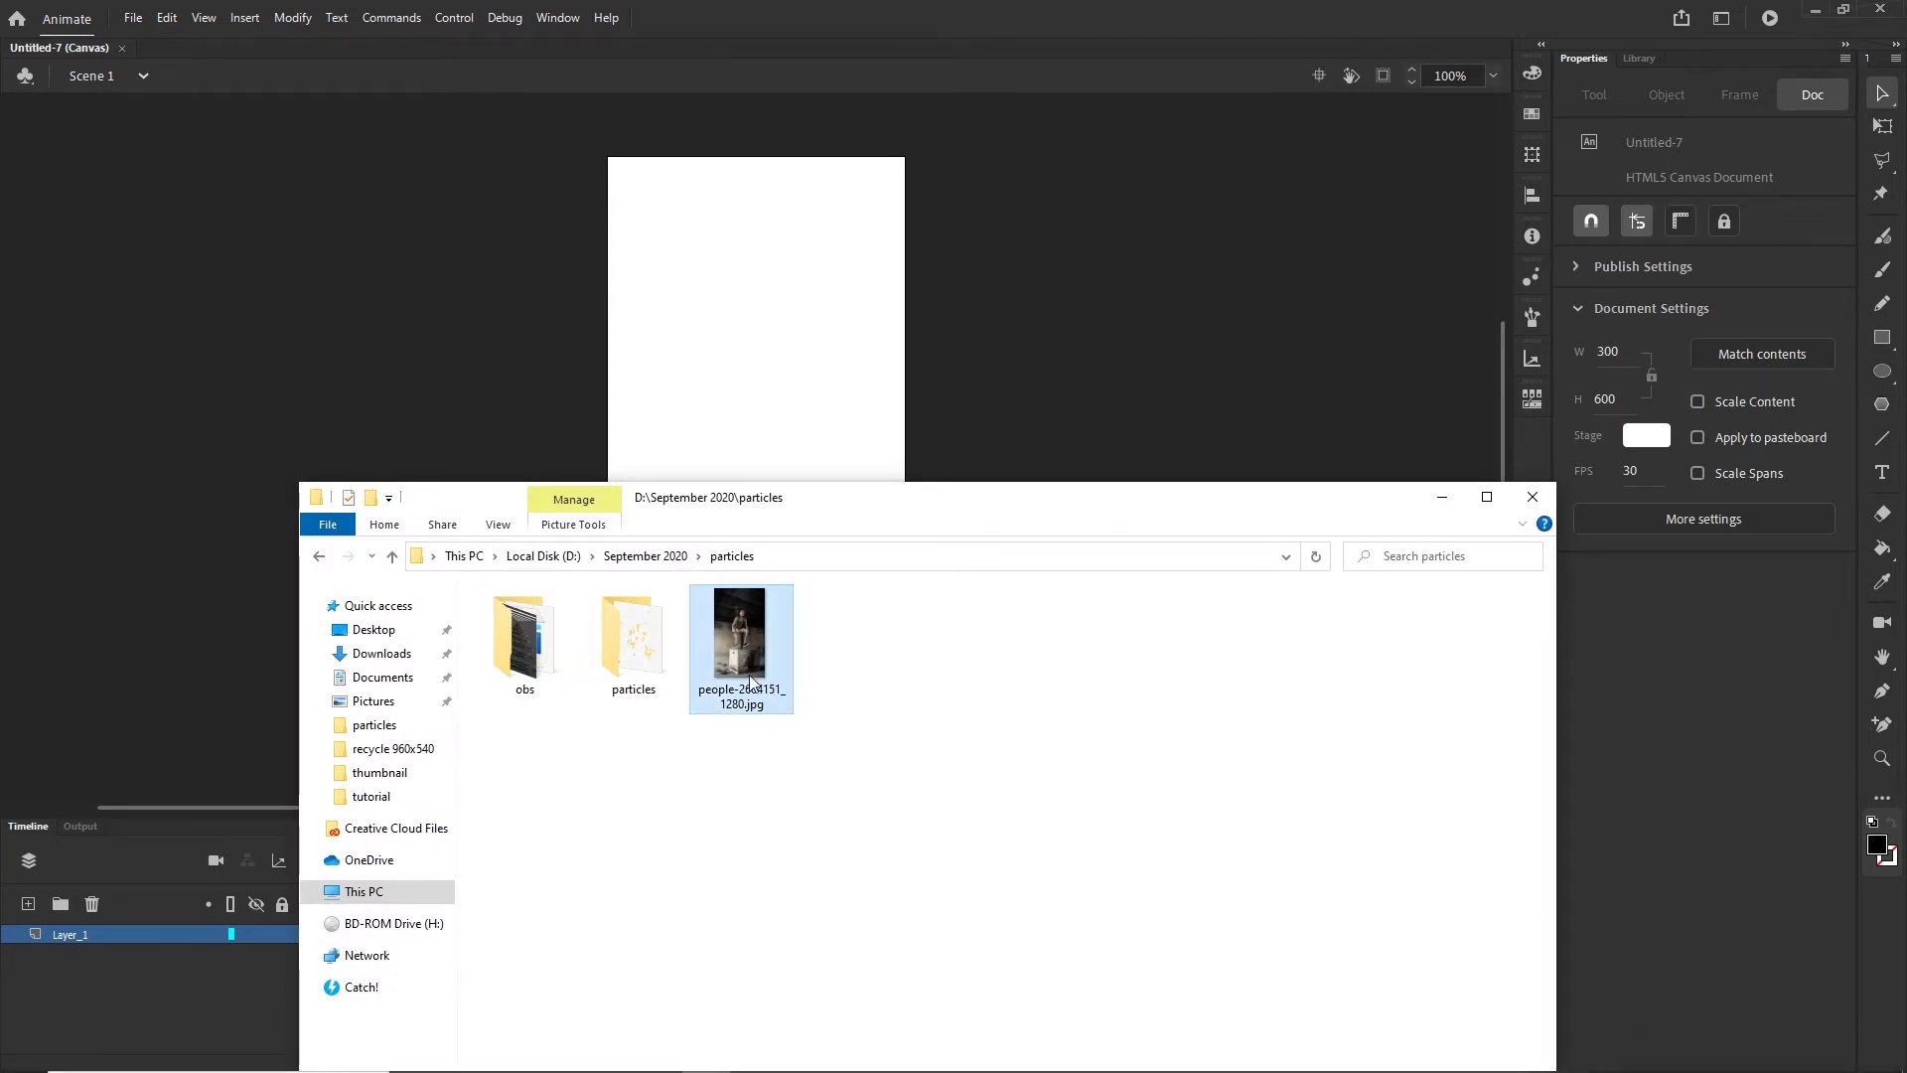
left_click_drag(750, 682, 727, 373)
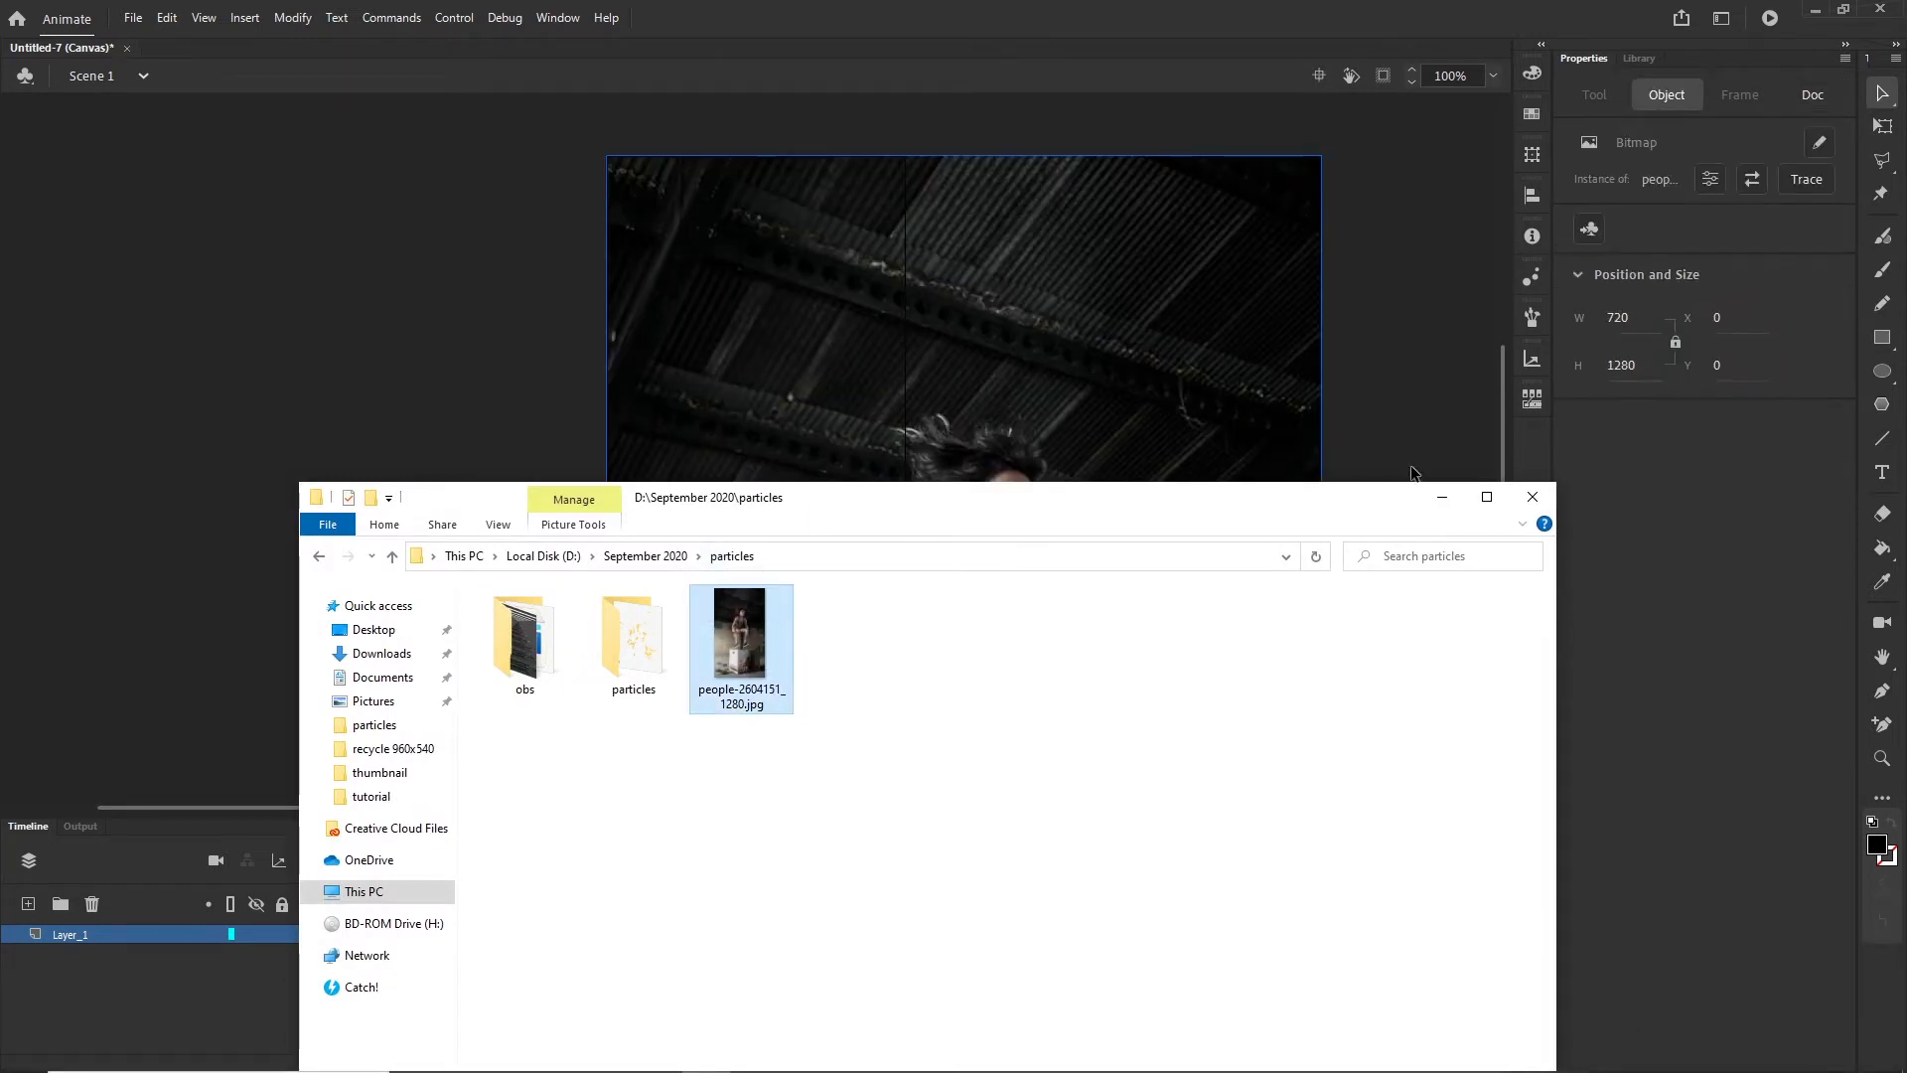
double_click(624, 664)
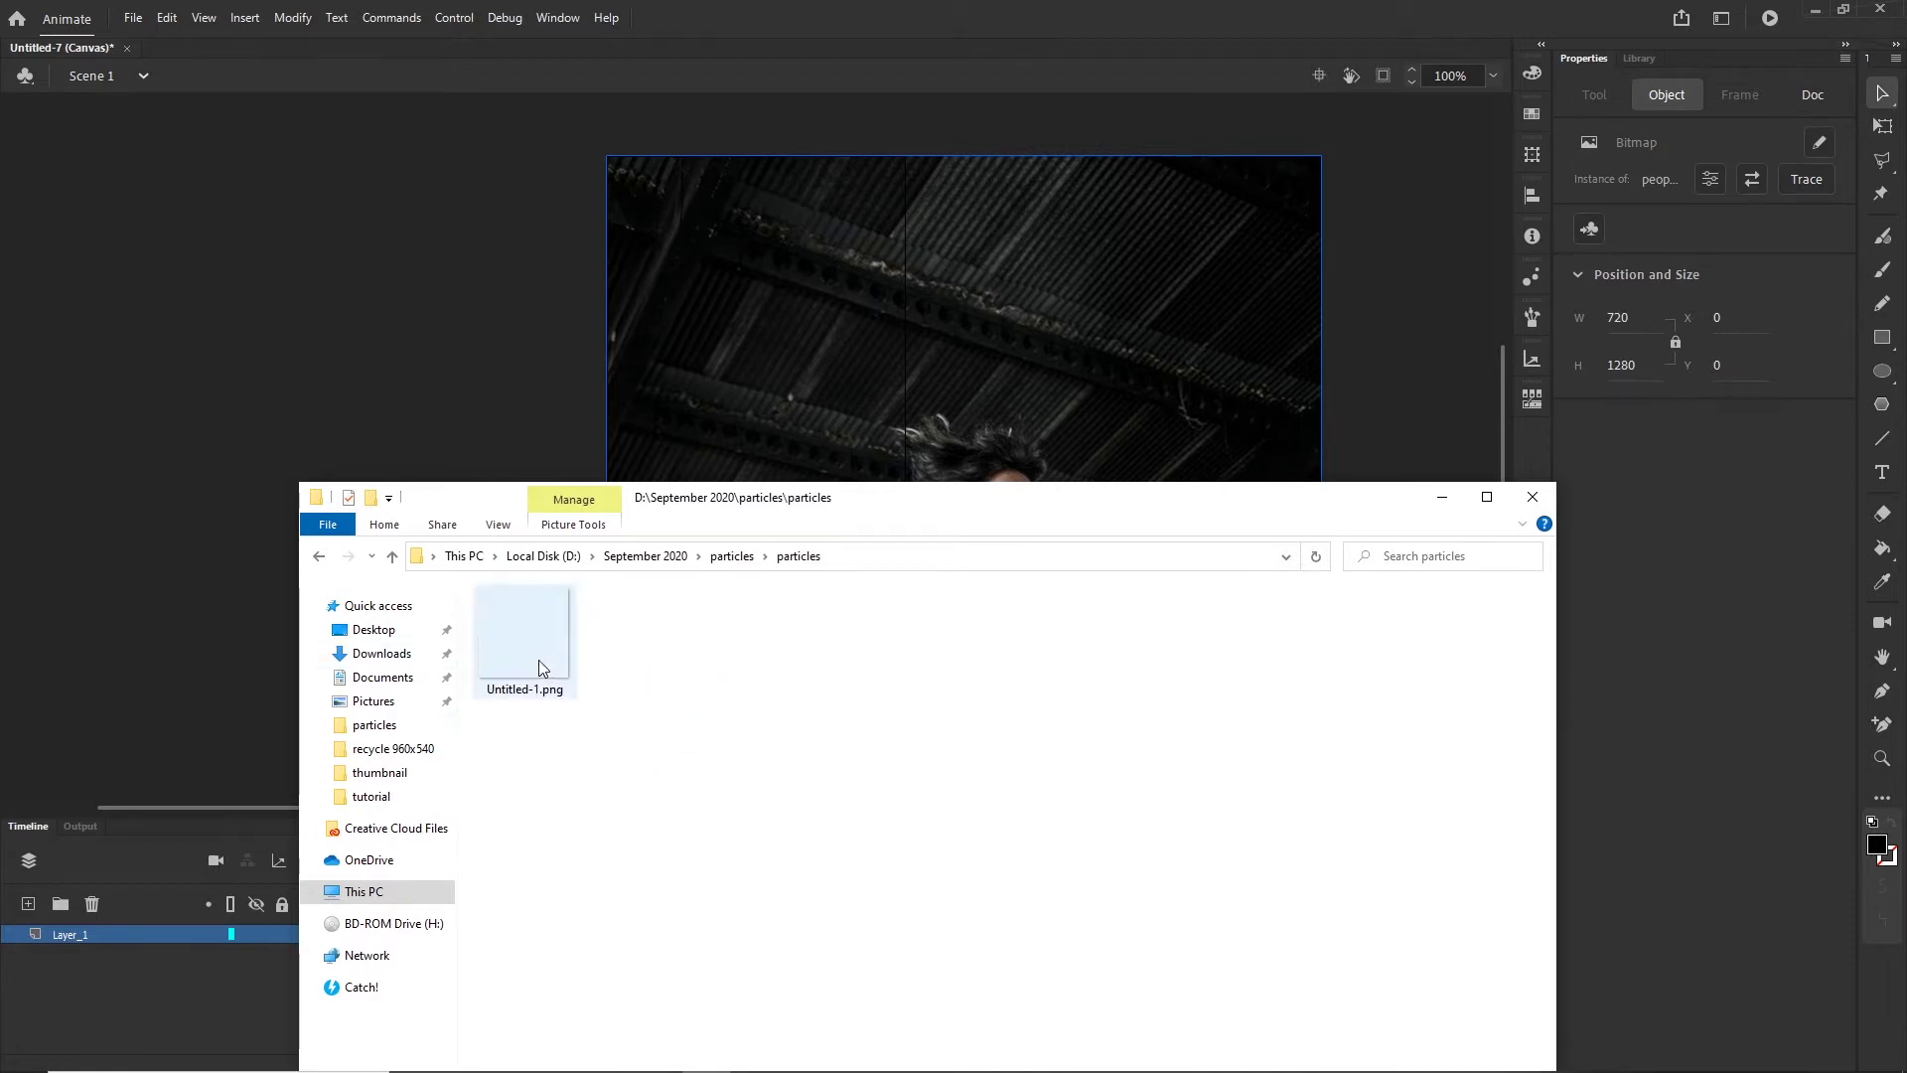
left_click_drag(542, 665, 870, 407)
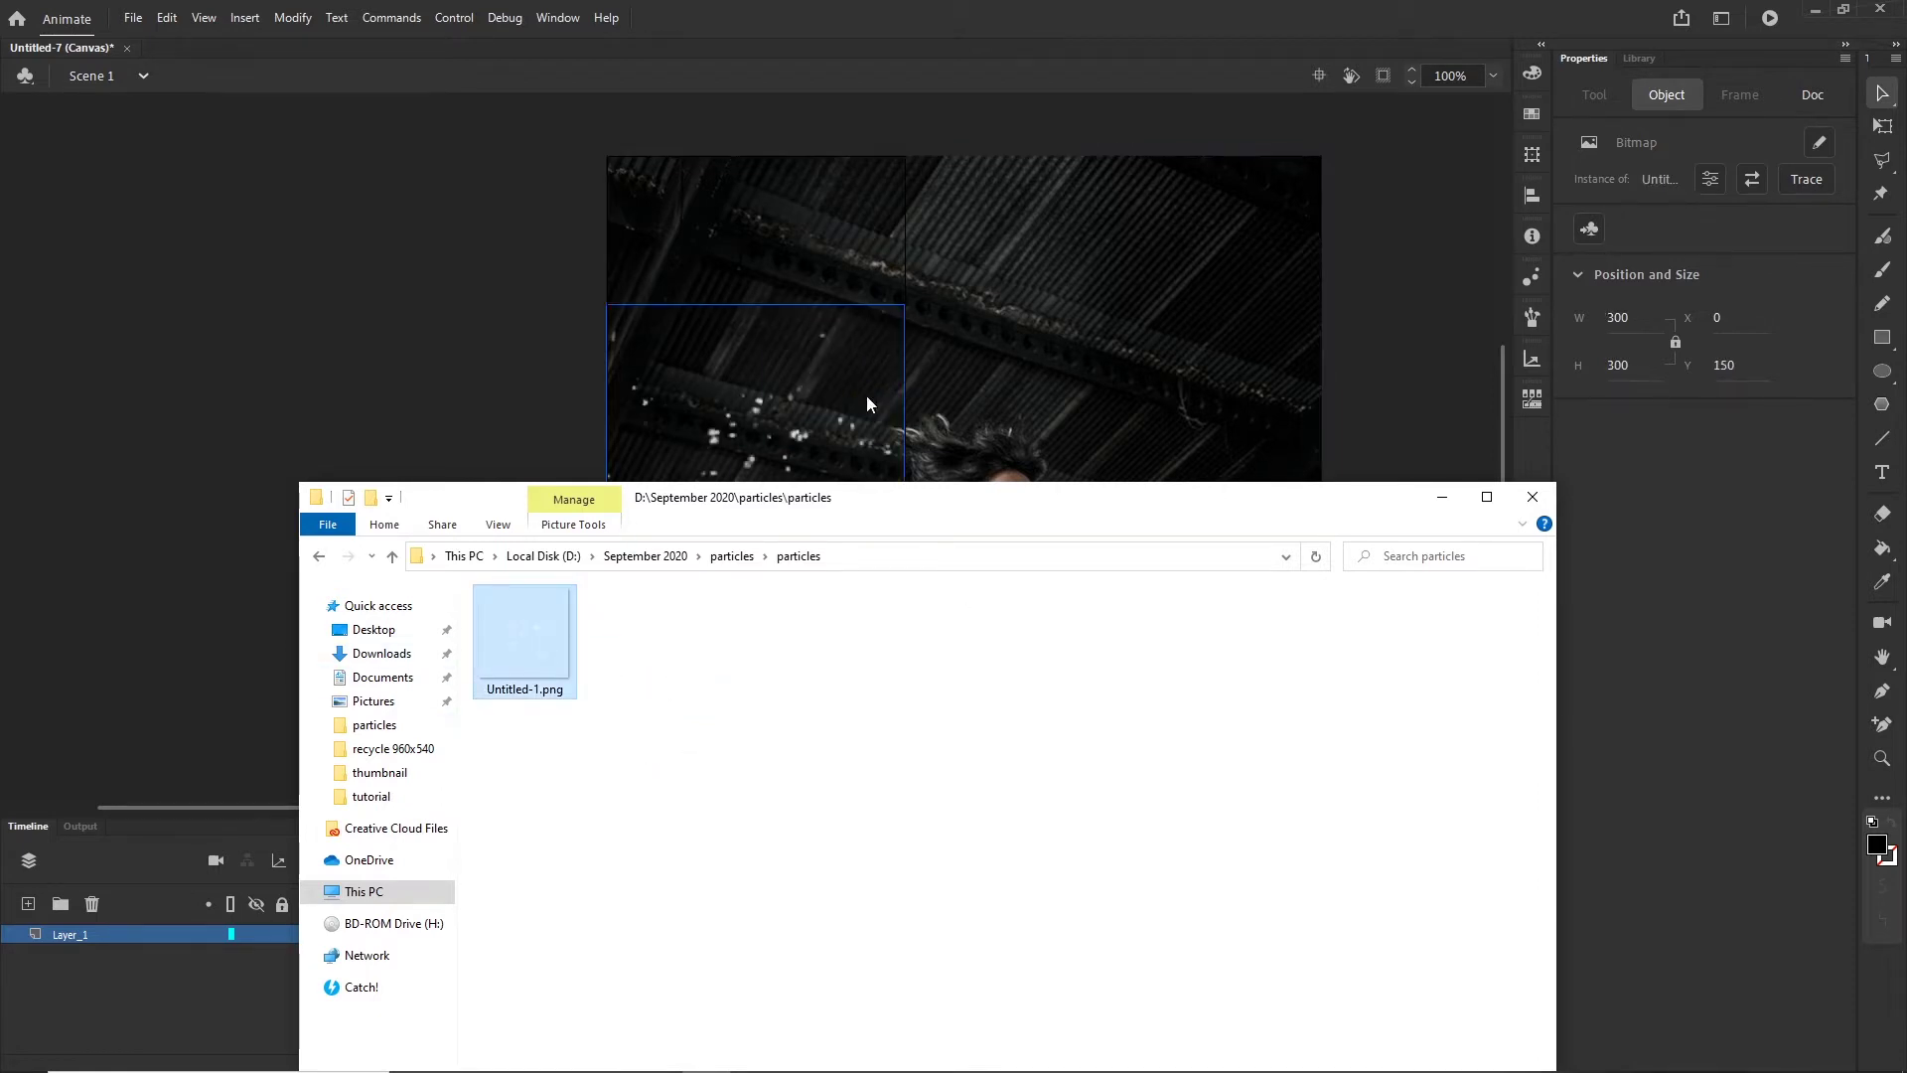
left_click(1442, 504)
Step: Distribute the photo and the spatter image to separate layers, then delete the empty Layer_1
left_click(188, 976)
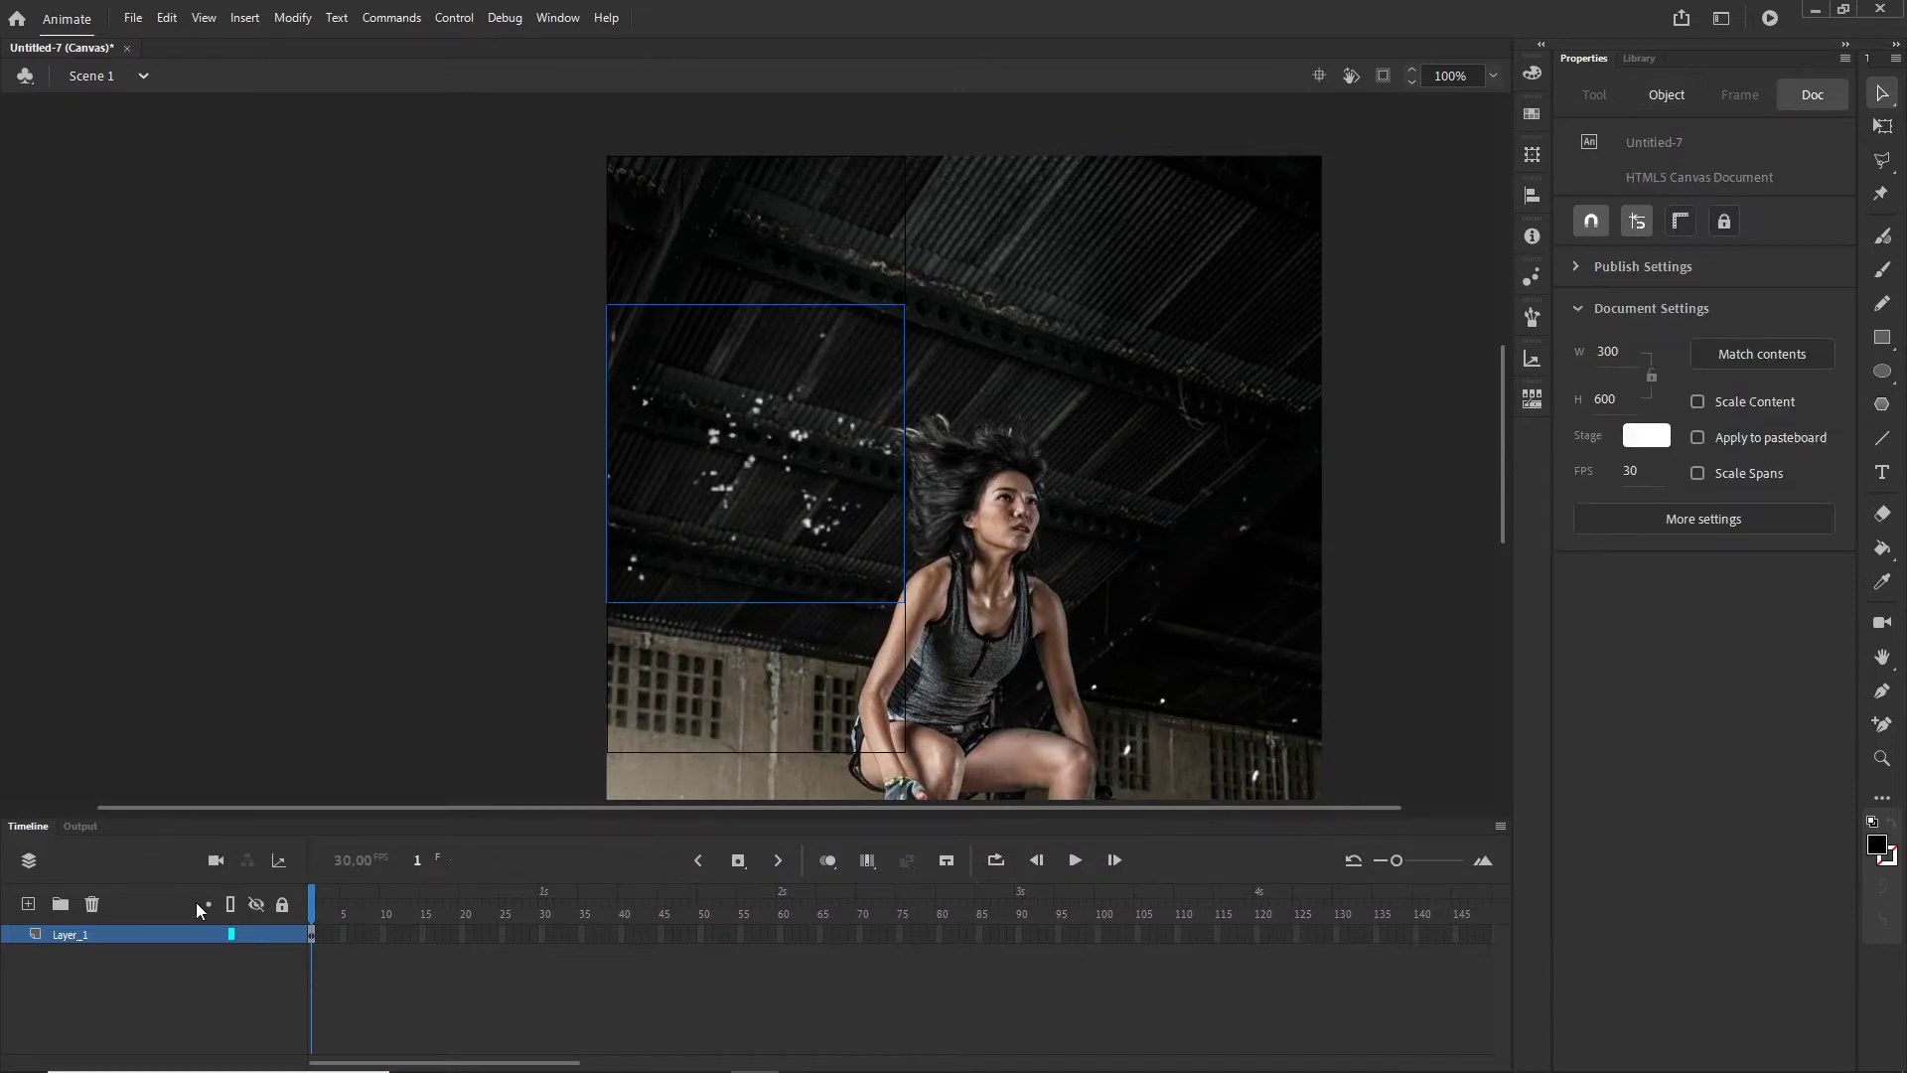
left_click(68, 942)
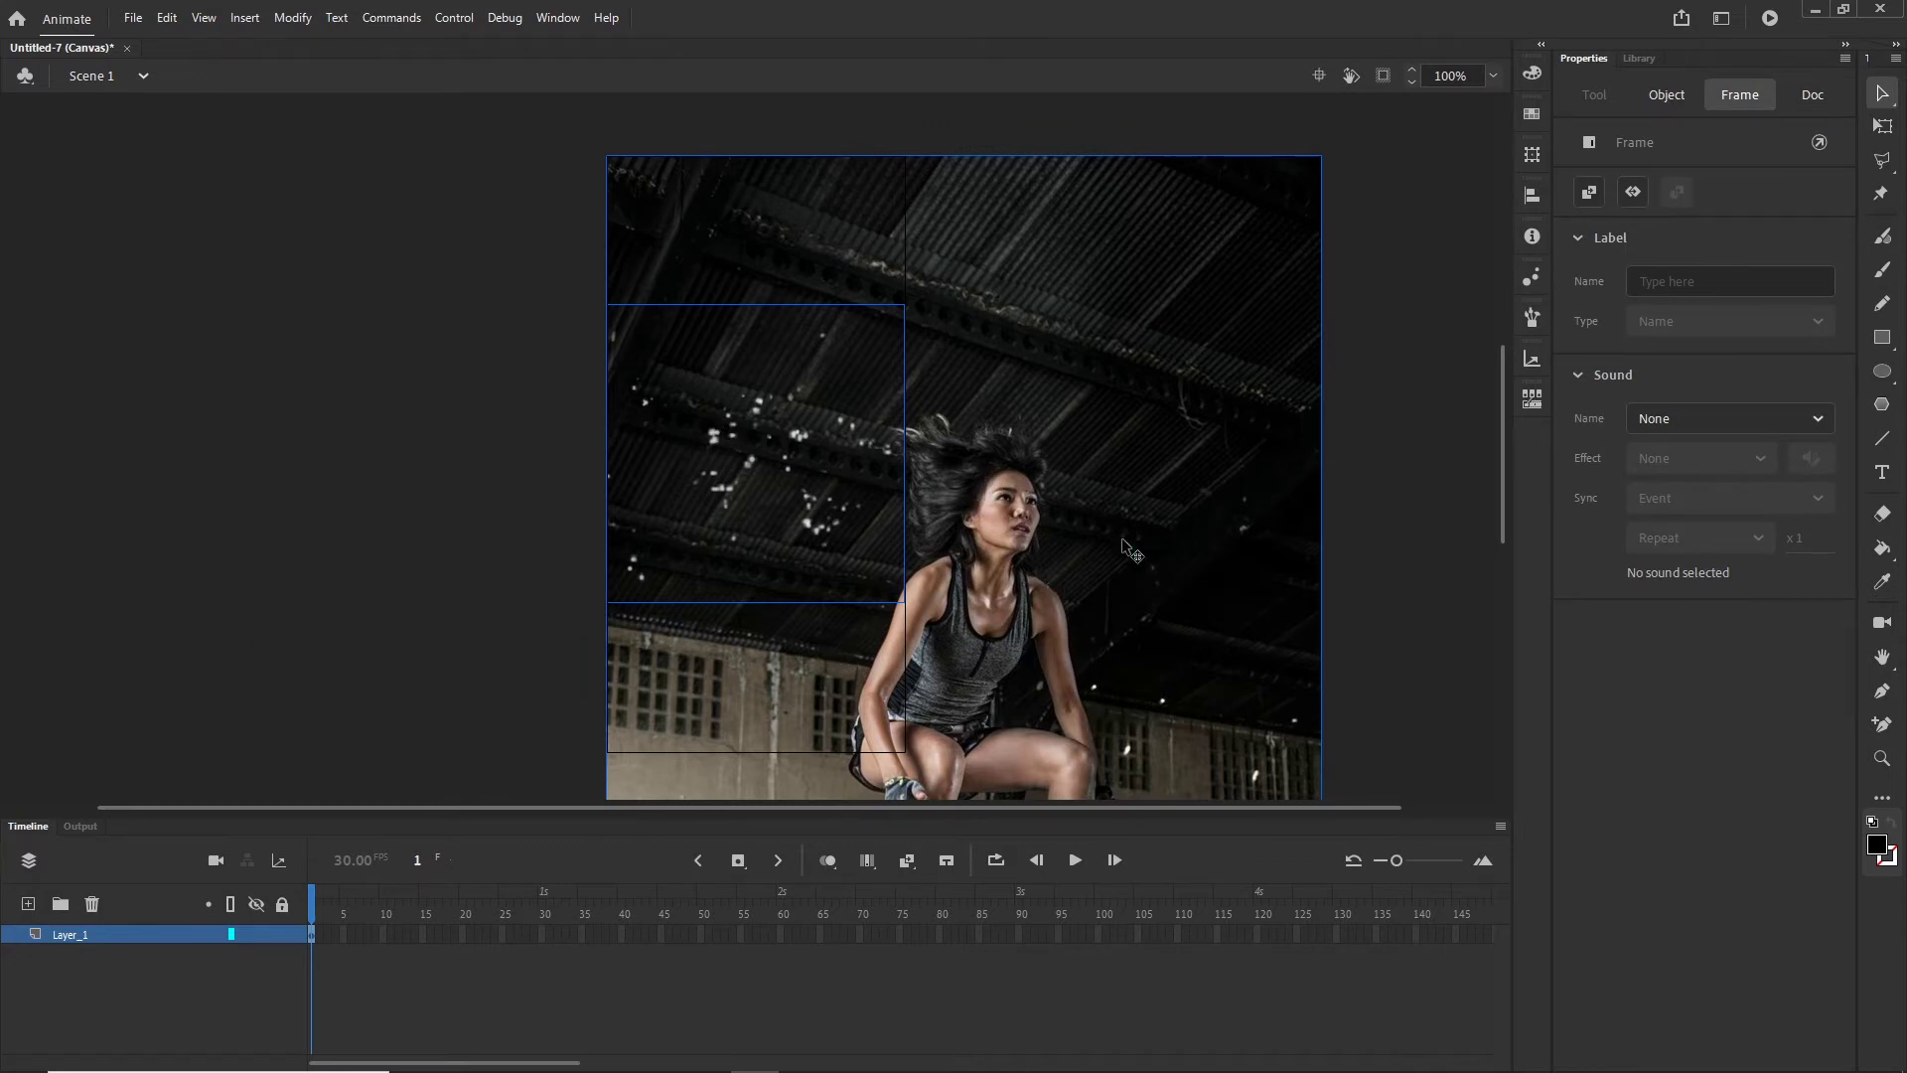
right_click(1005, 421)
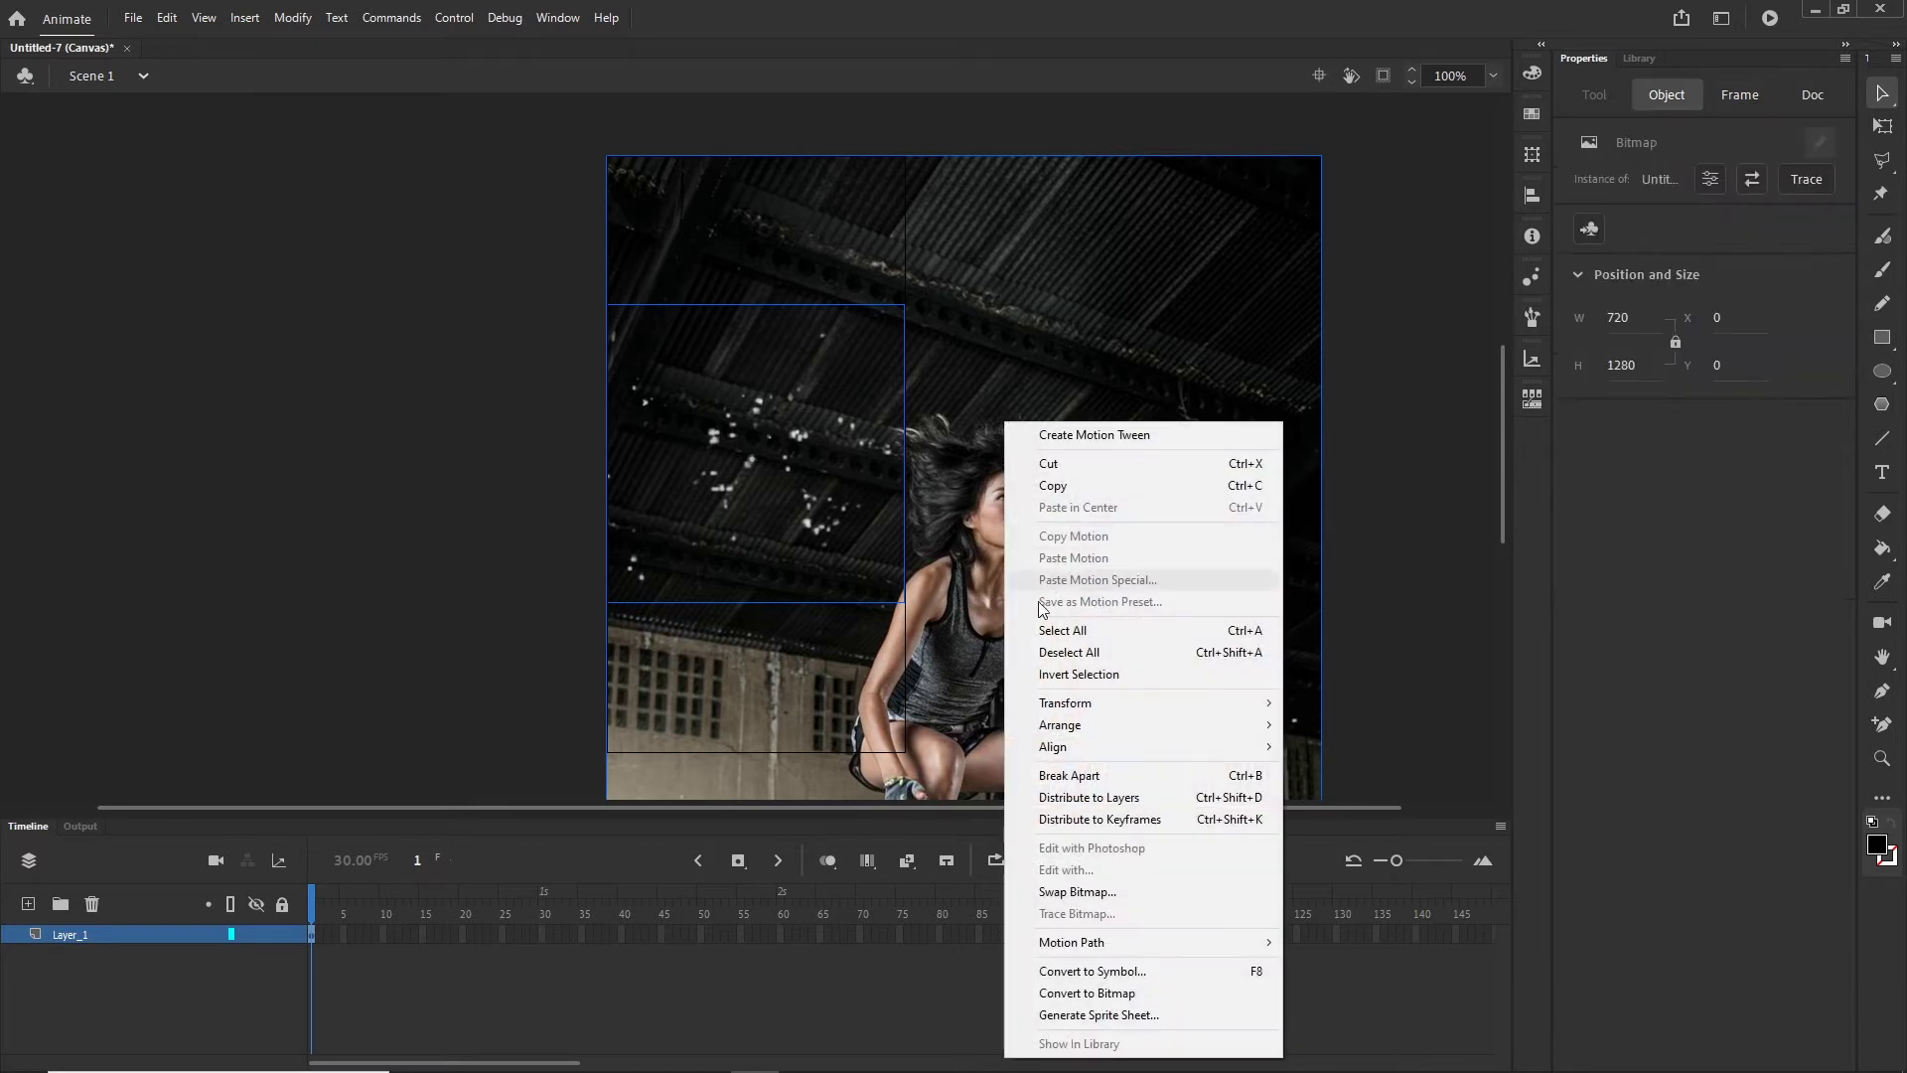
left_click(1122, 797)
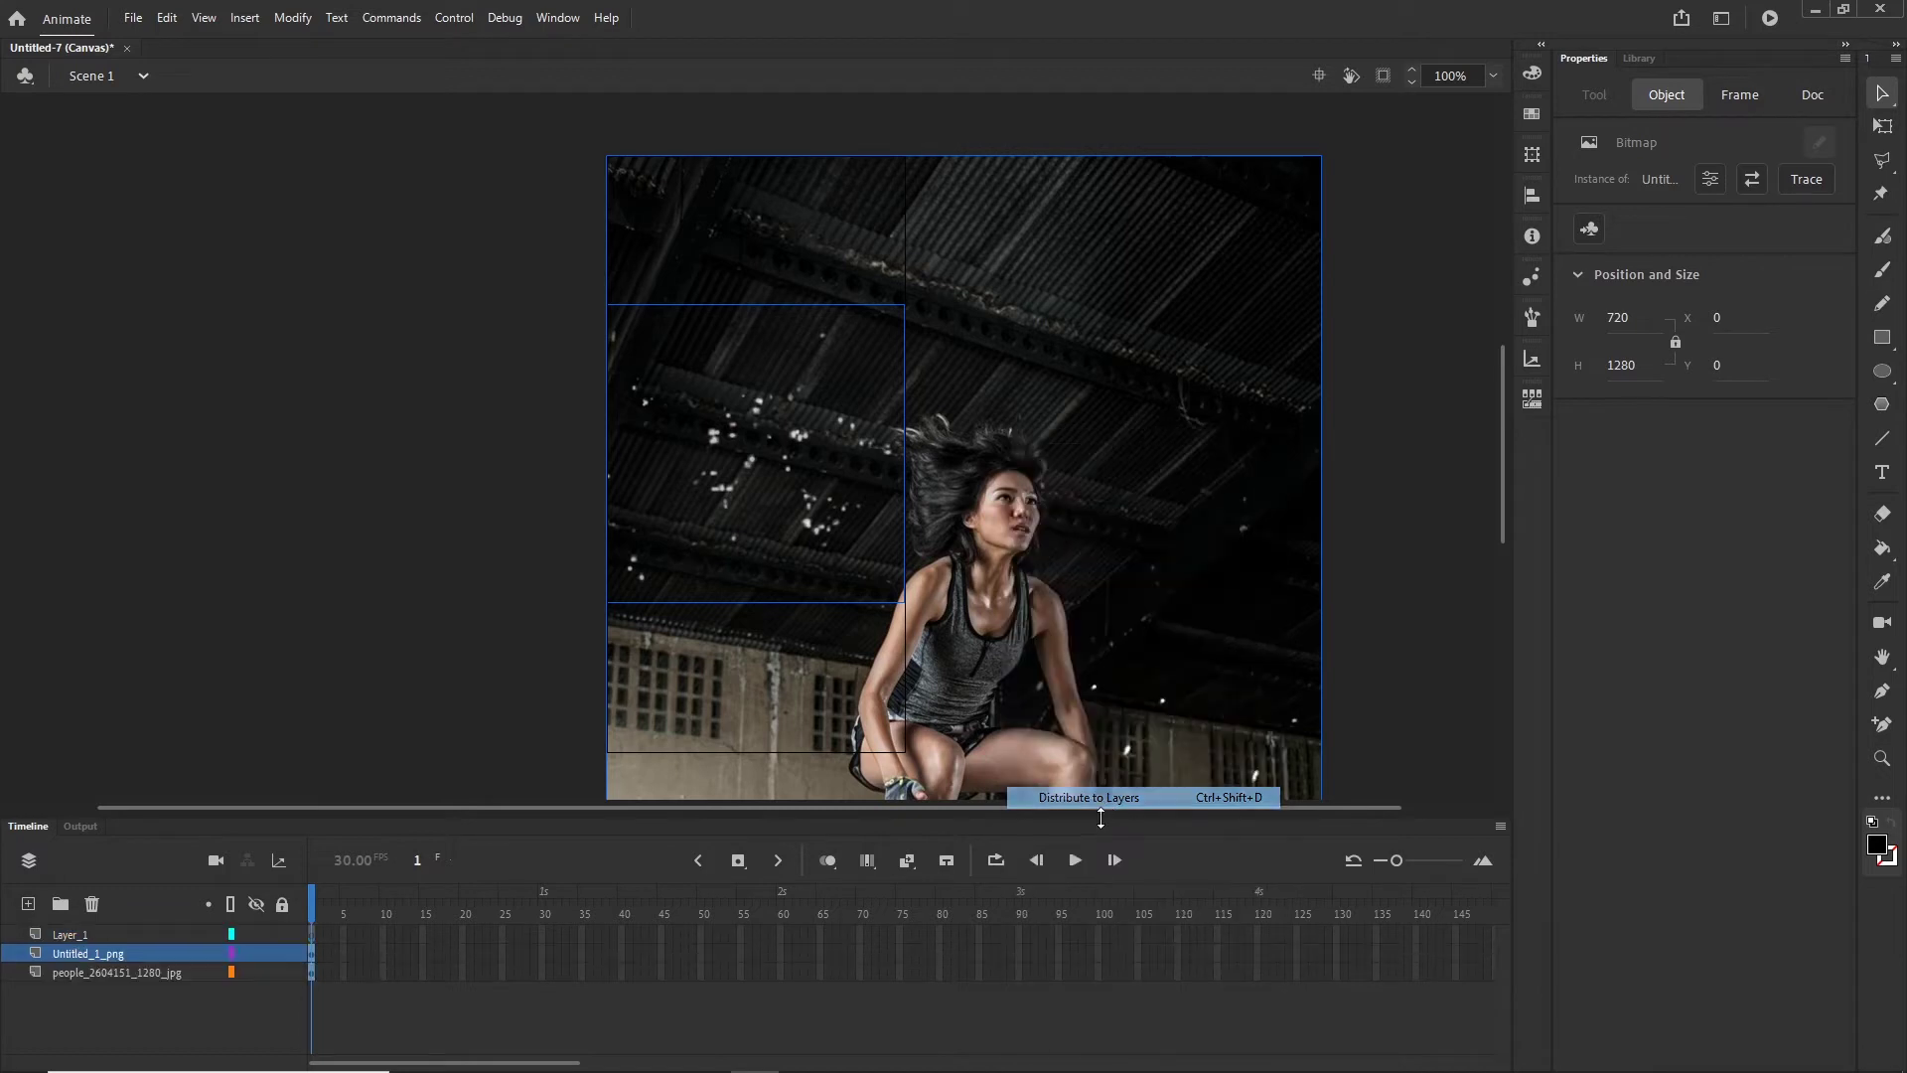
left_click(121, 994)
left_click(92, 976)
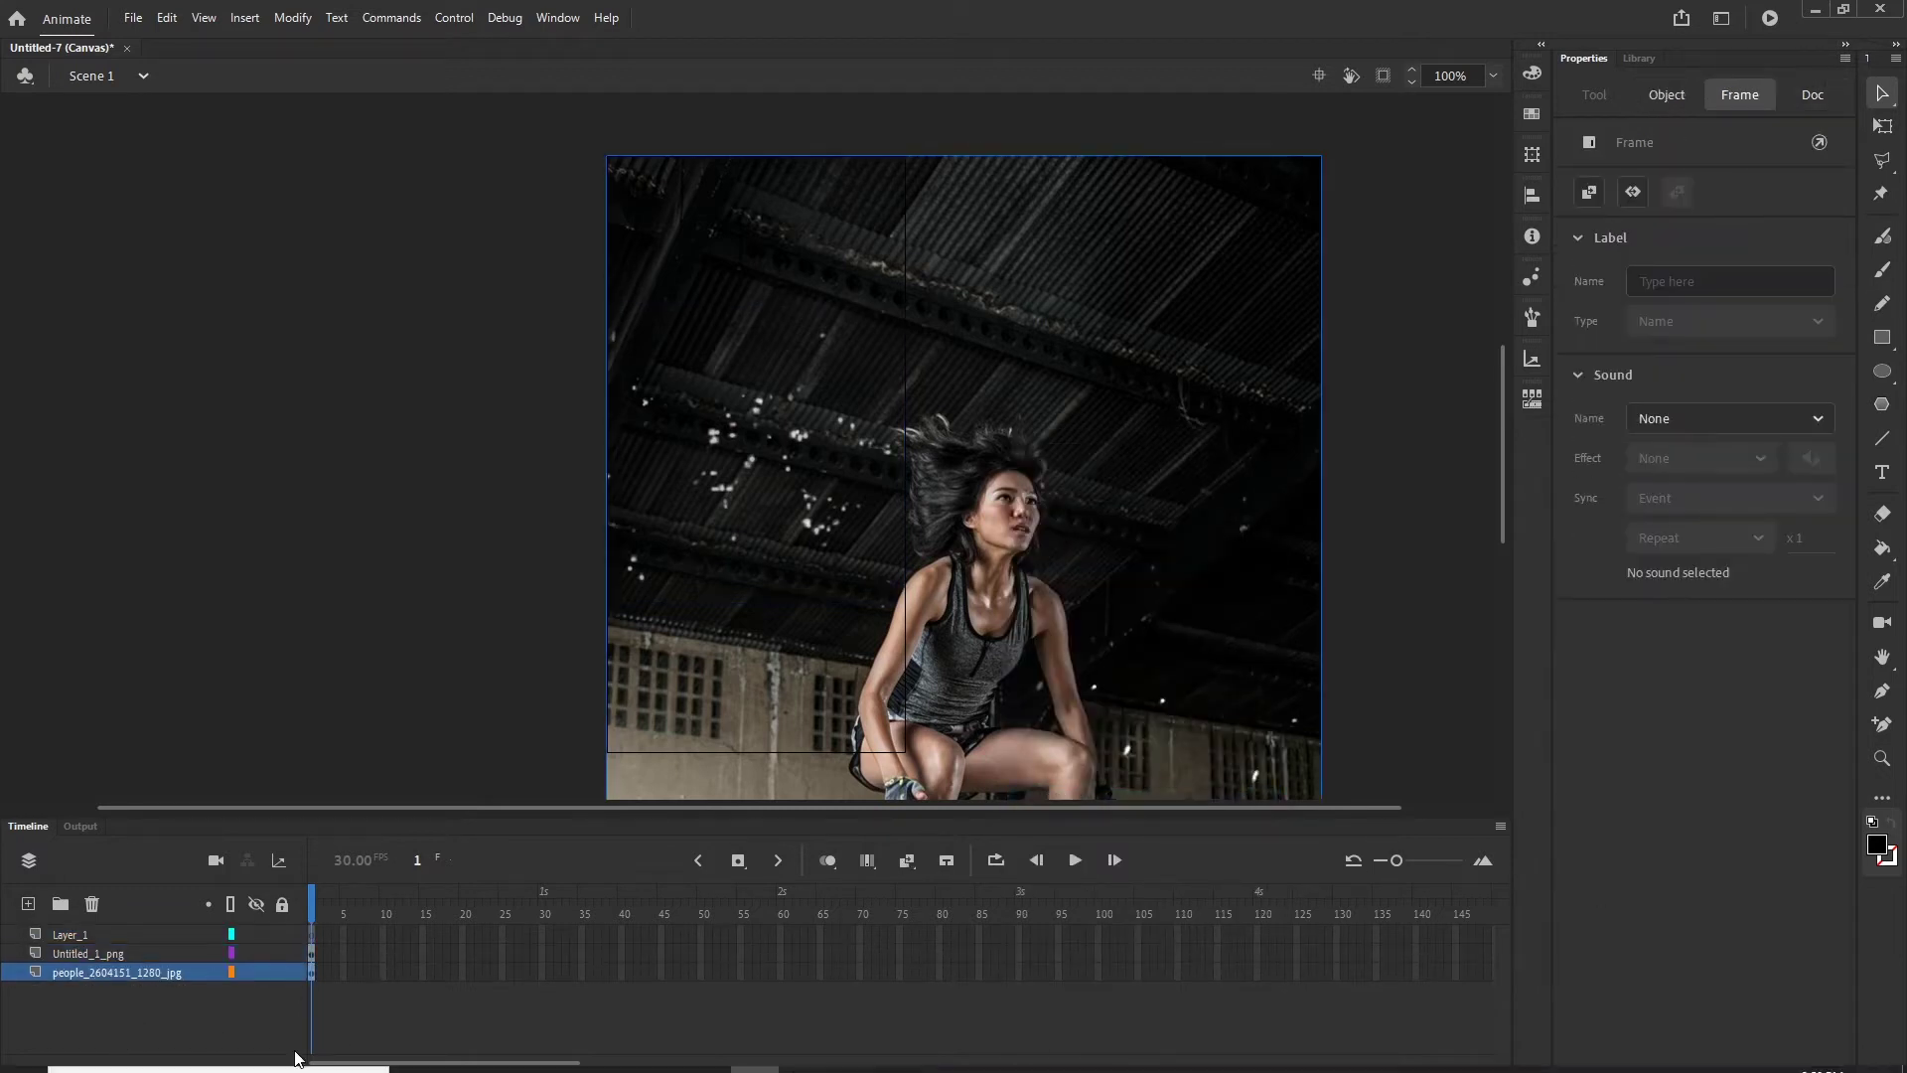
left_click(124, 953)
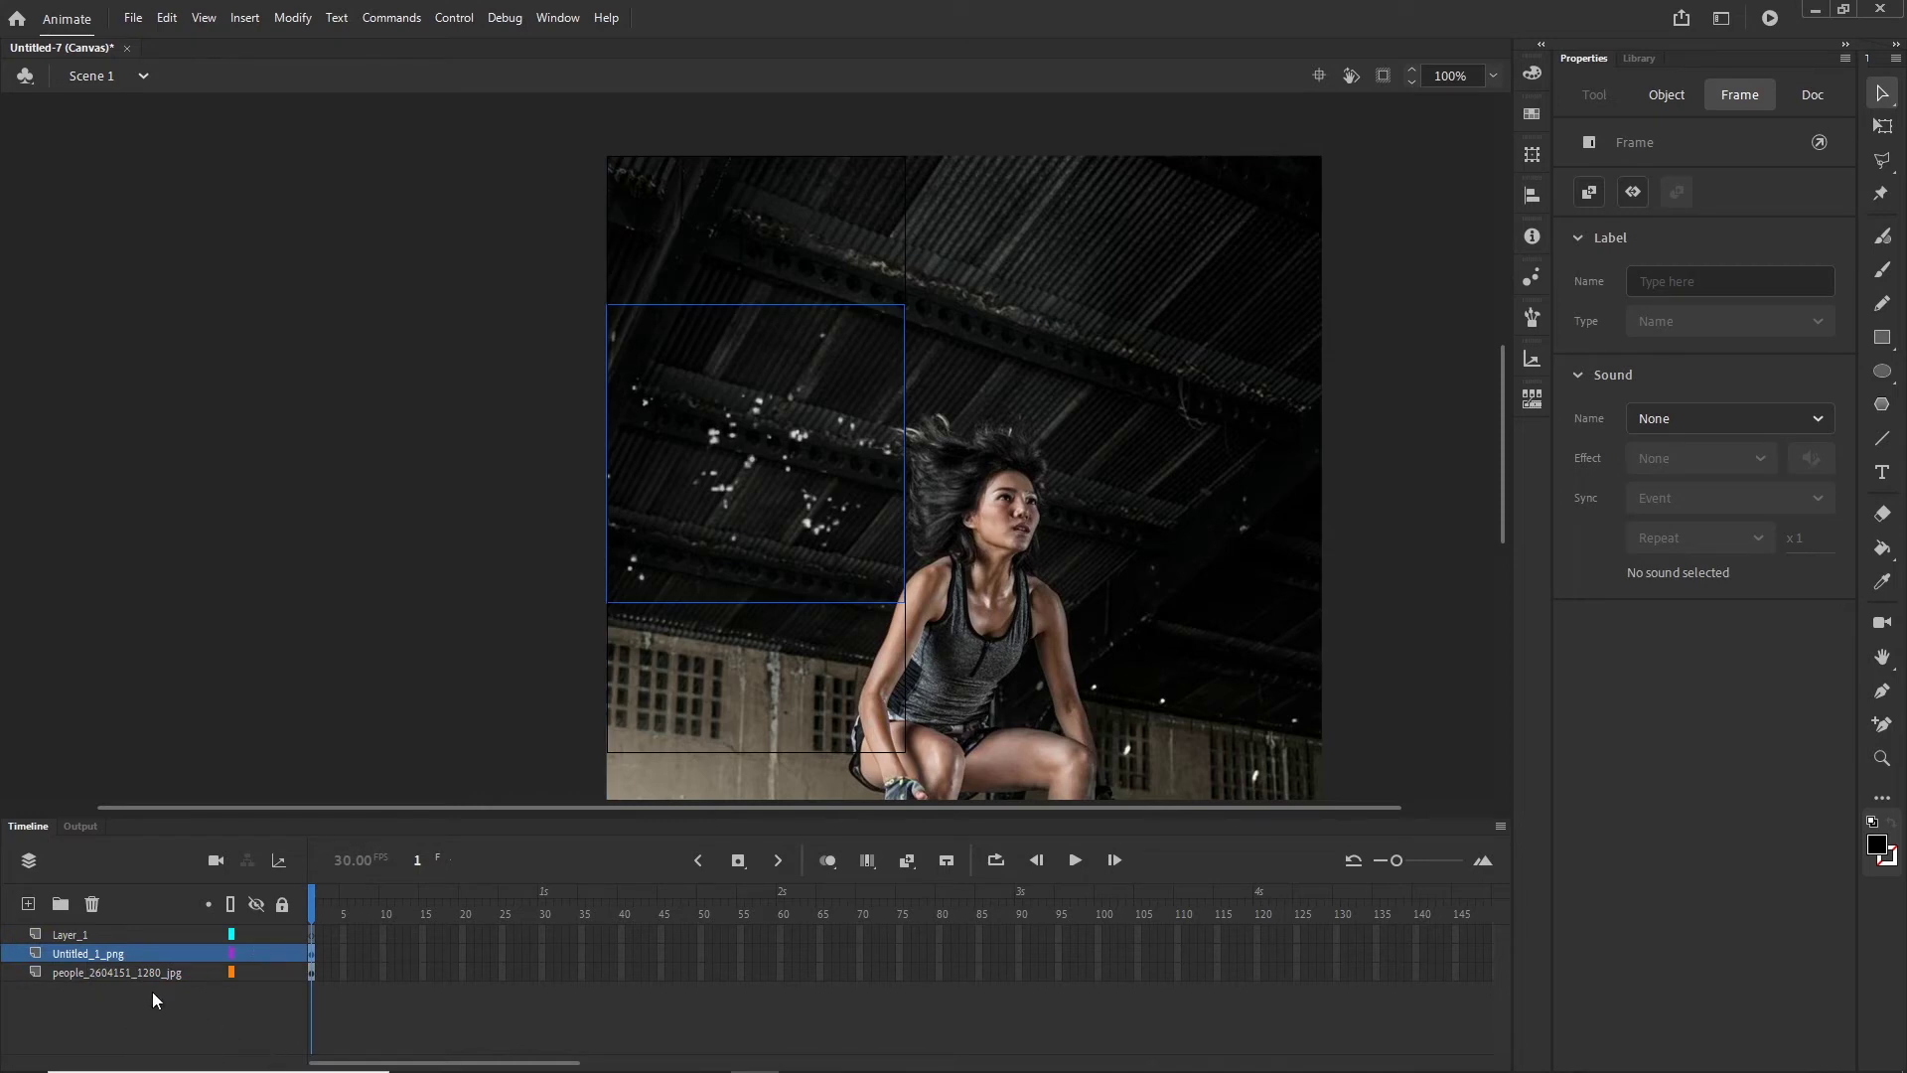
left_click(79, 935)
left_click(93, 903)
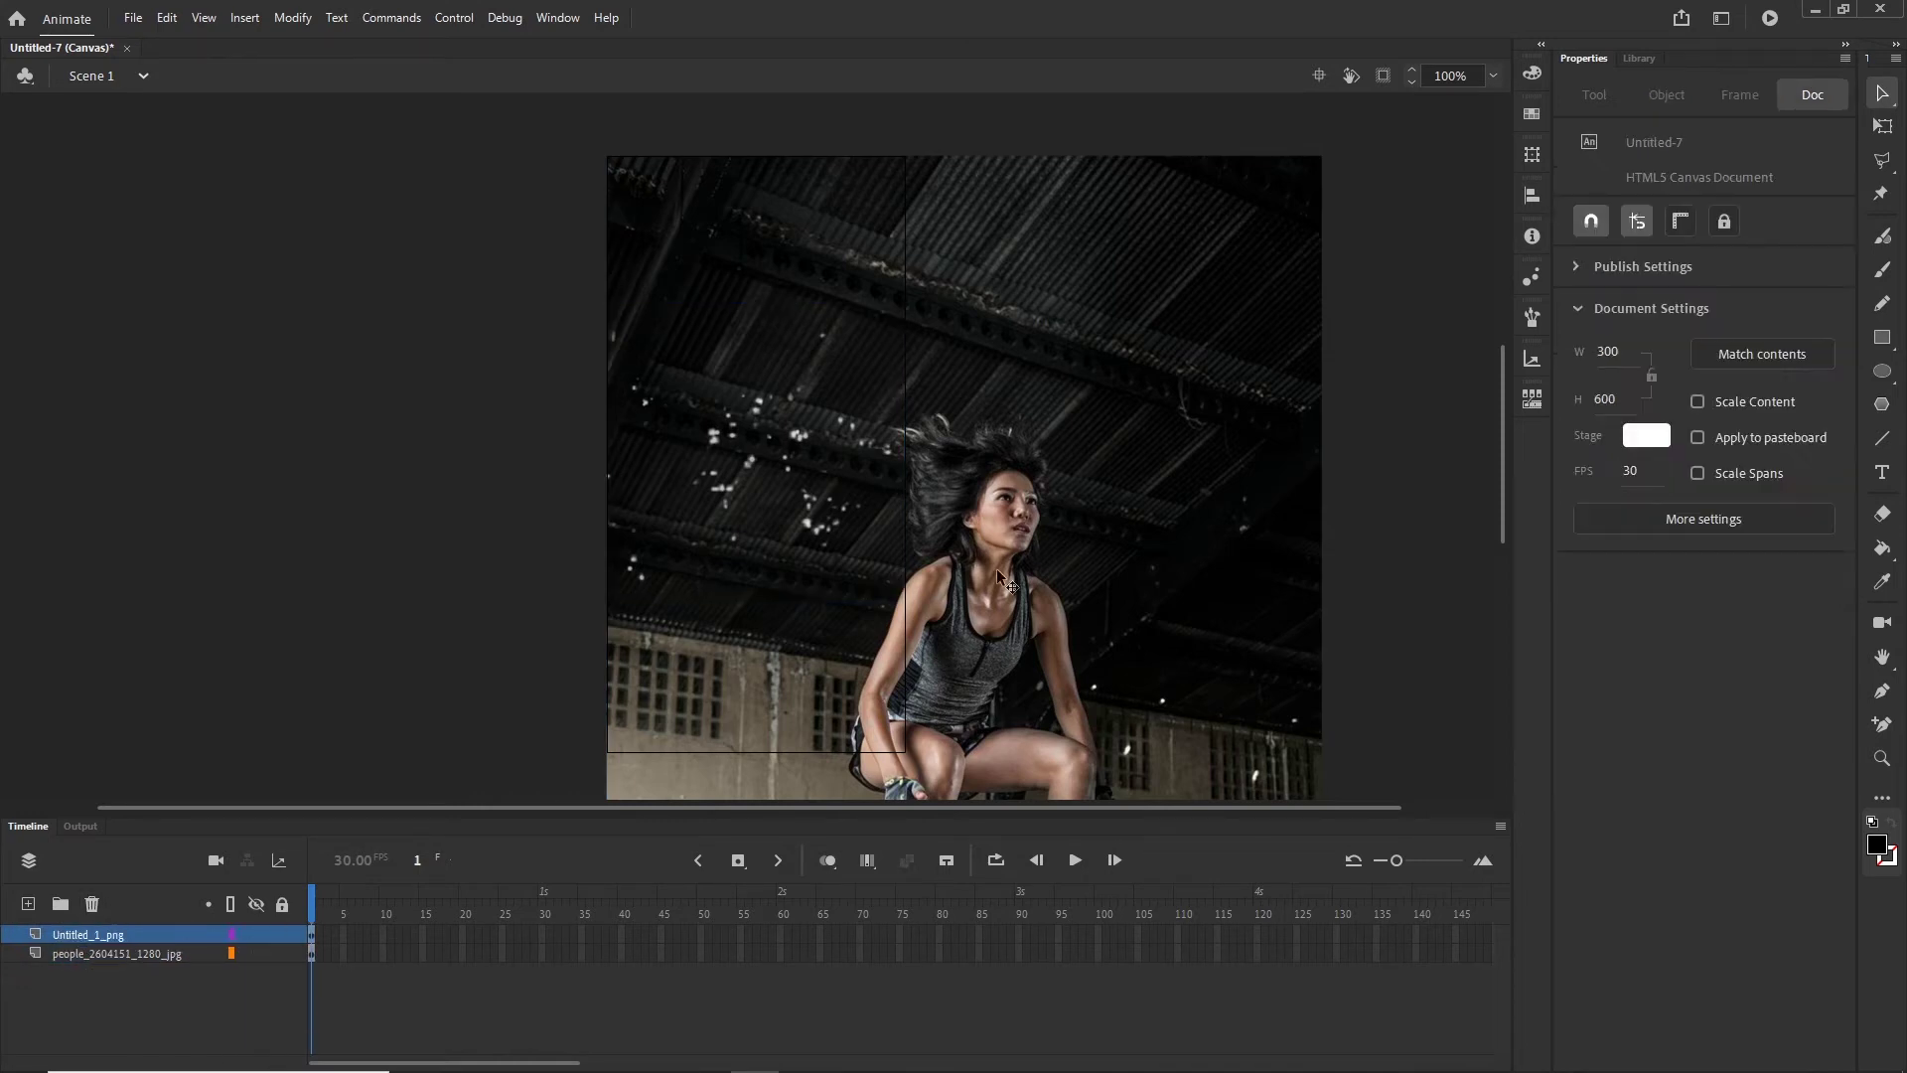
Step: Move the photo off the stage to check the spatter, then place it back over the stage at about X -128, Y -214
left_click_drag(1207, 454, 1313, 380)
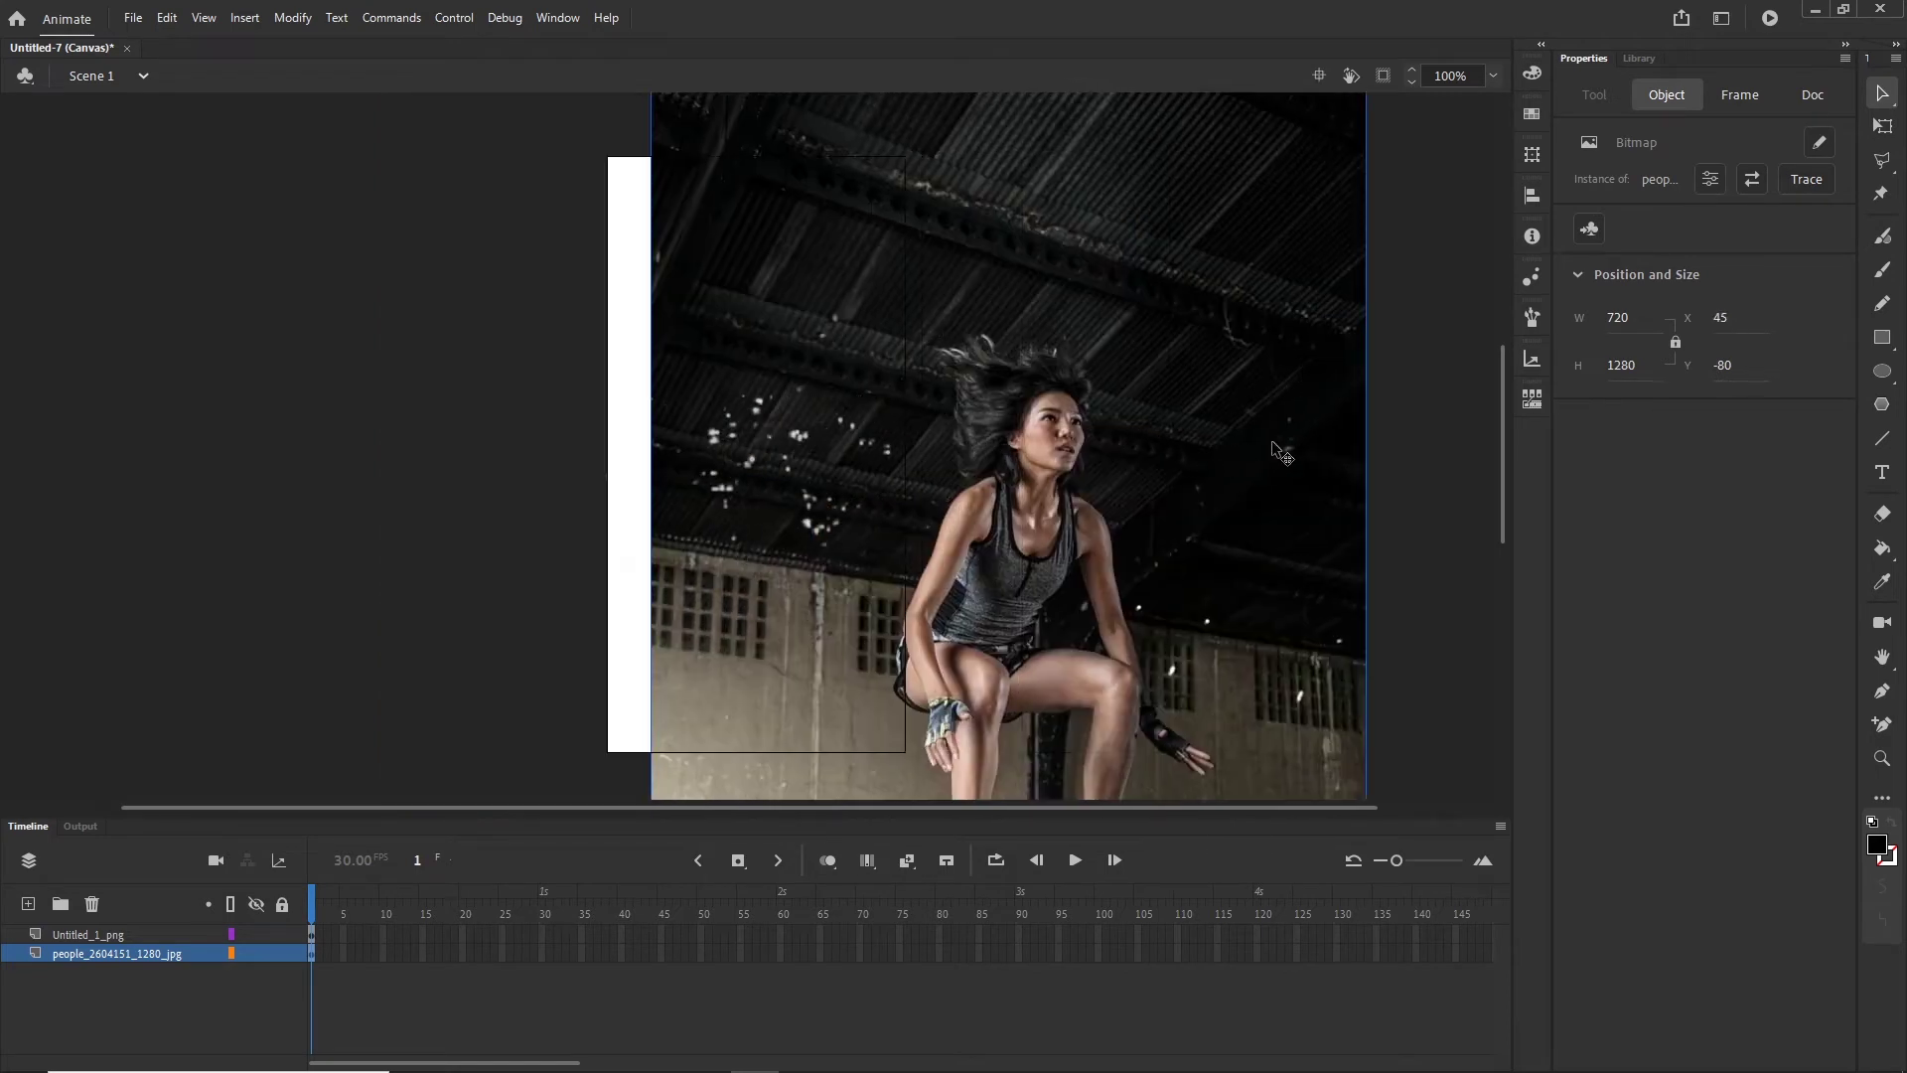
left_click_drag(1275, 447, 1389, 435)
left_click_drag(1218, 437, 1378, 437)
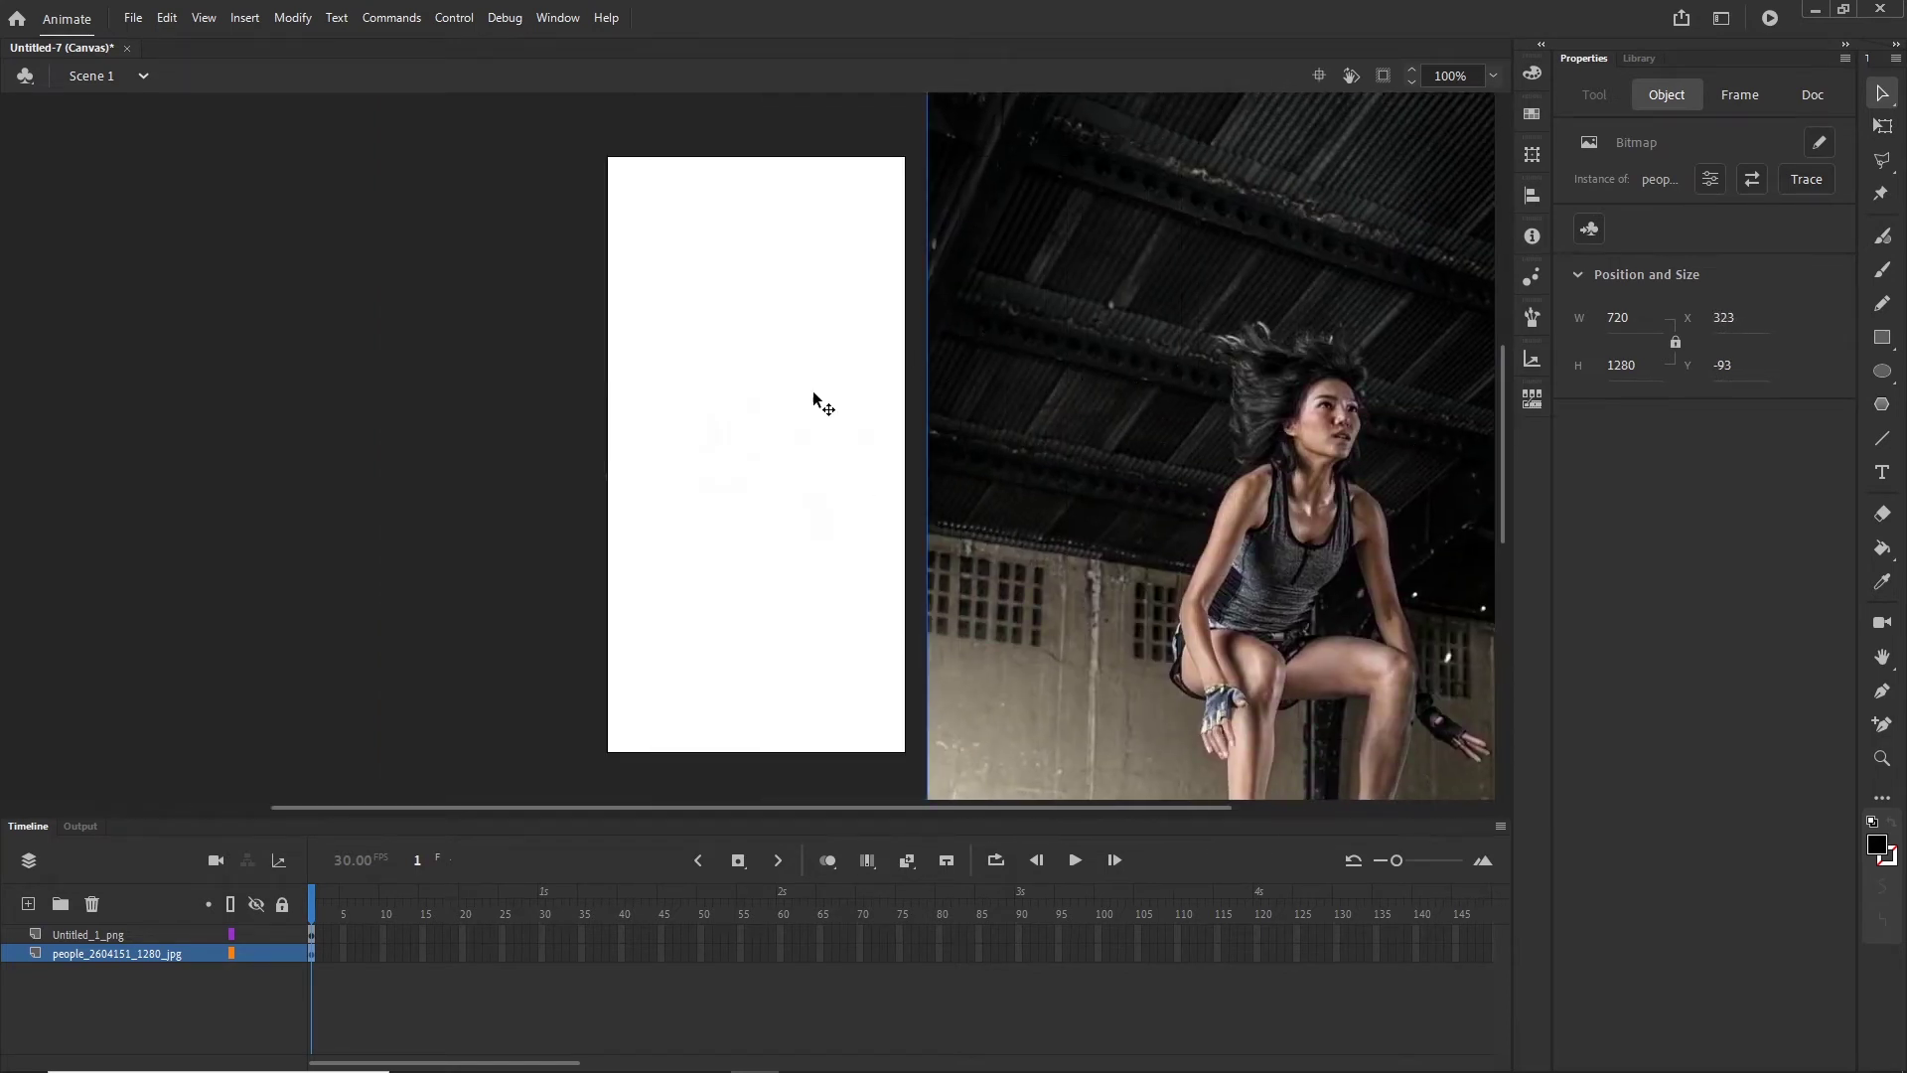
left_click_drag(1060, 537, 613, 519)
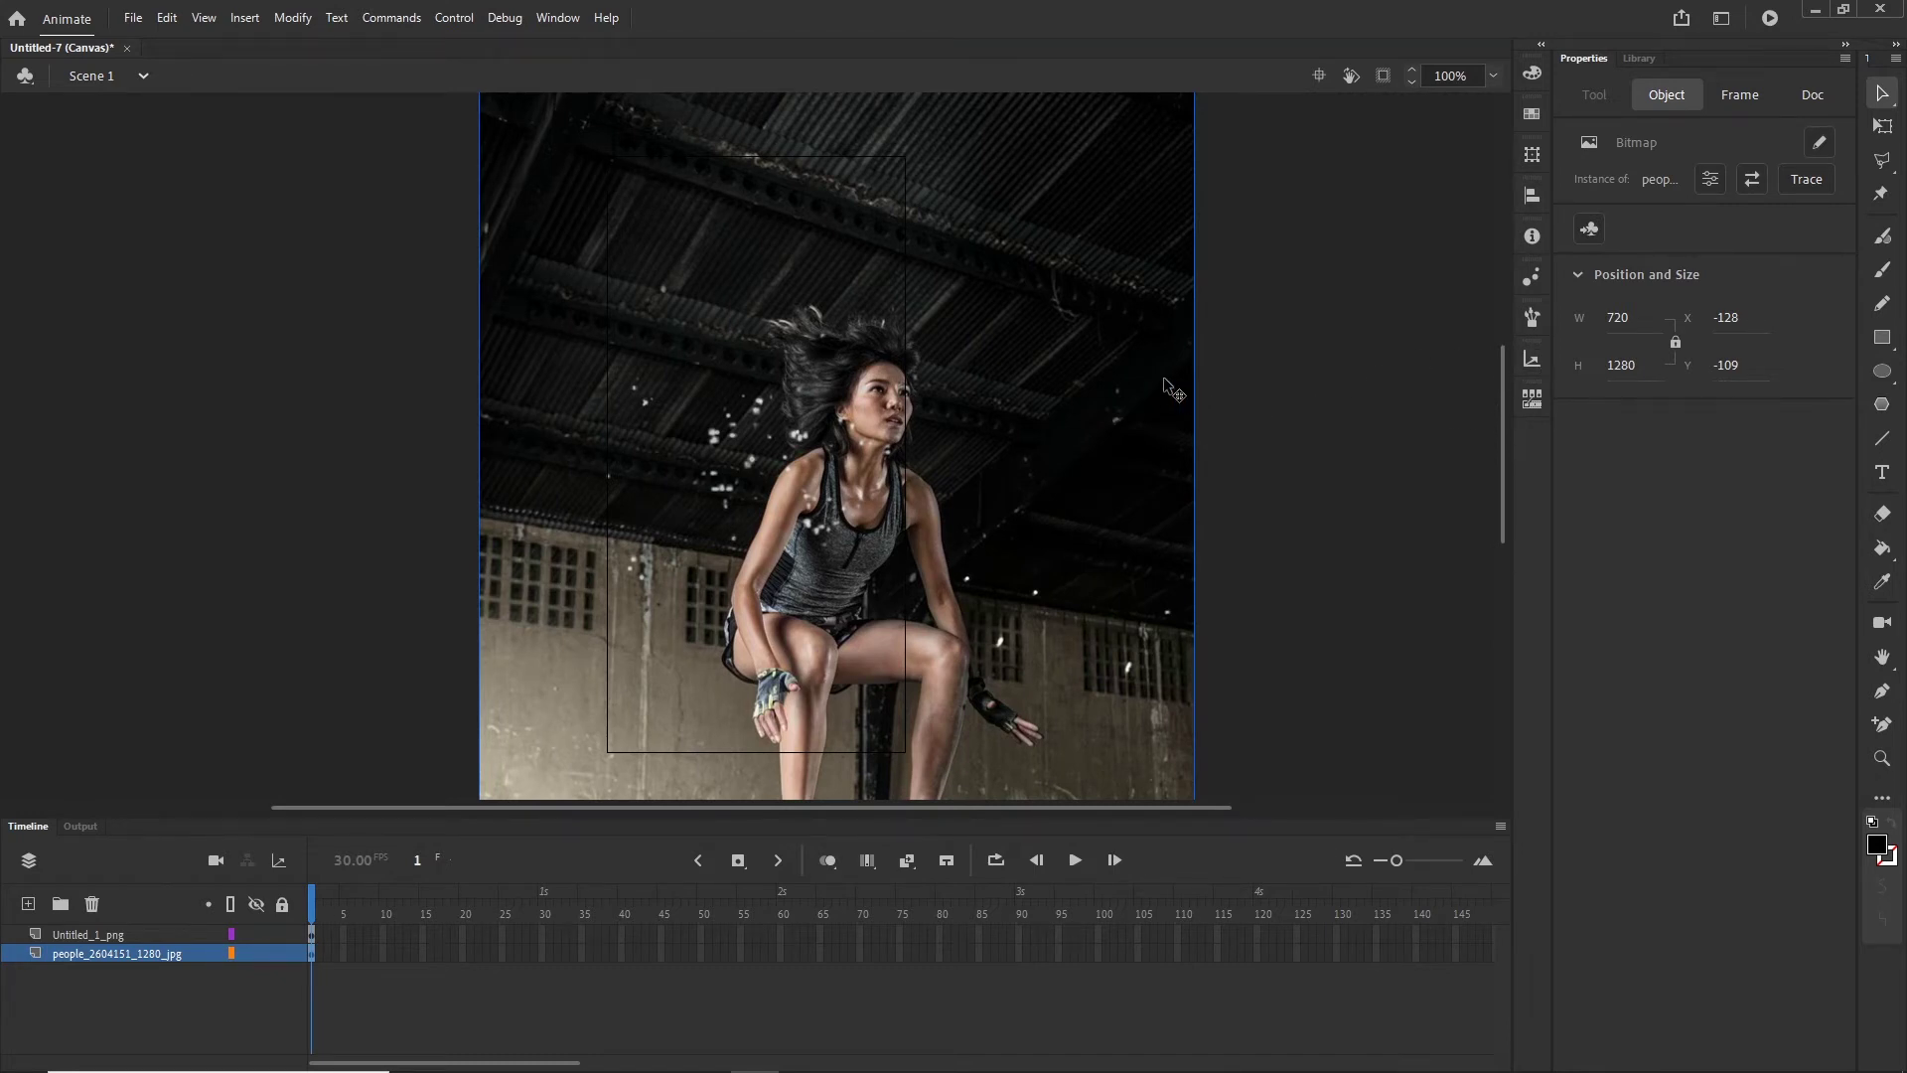
scroll(1031, 420, "down", 1)
scroll(1031, 421, "up", 1)
key("alt")
scroll(1043, 407, "down", 2, "ctrl")
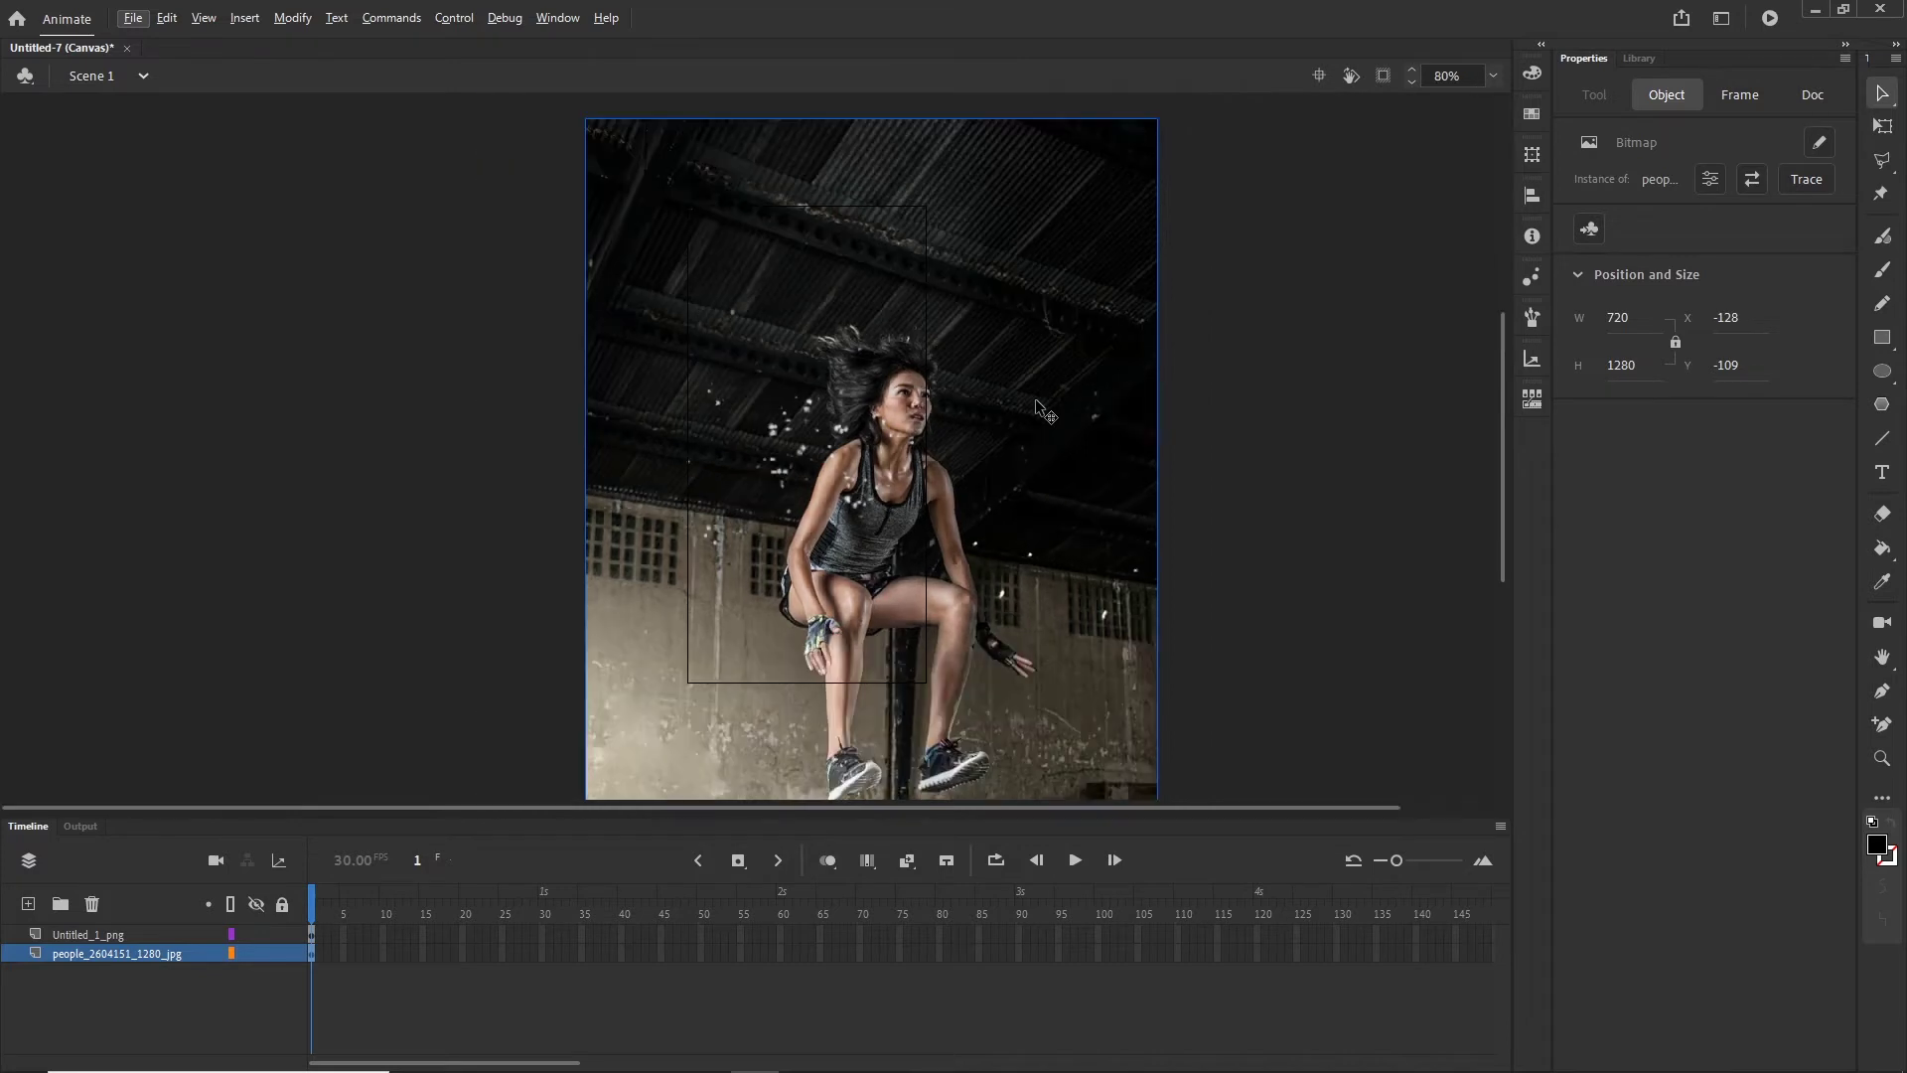
scroll(1043, 501, "down", 1)
left_click_drag(1035, 493, 1035, 457)
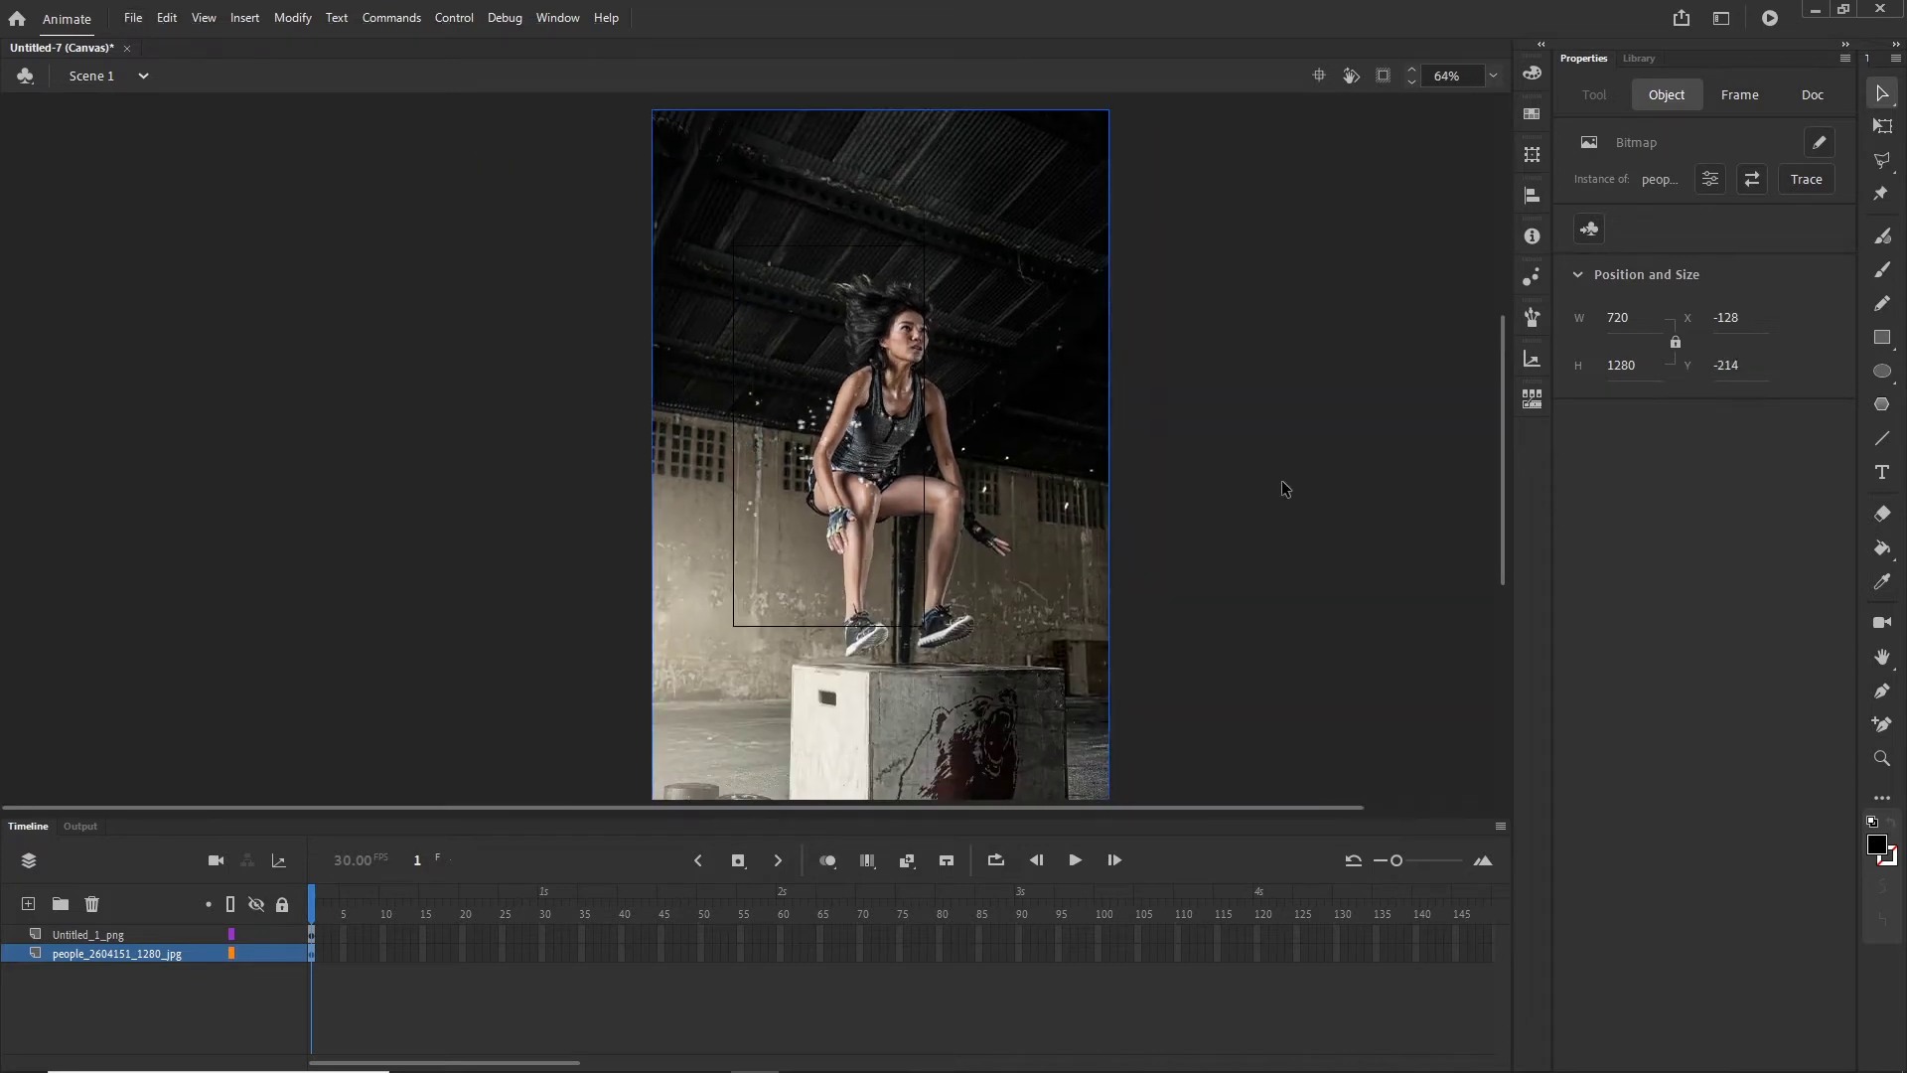
Step: Scale the photo proportionally to about 48% and position it so it covers the stage
left_click(1532, 154)
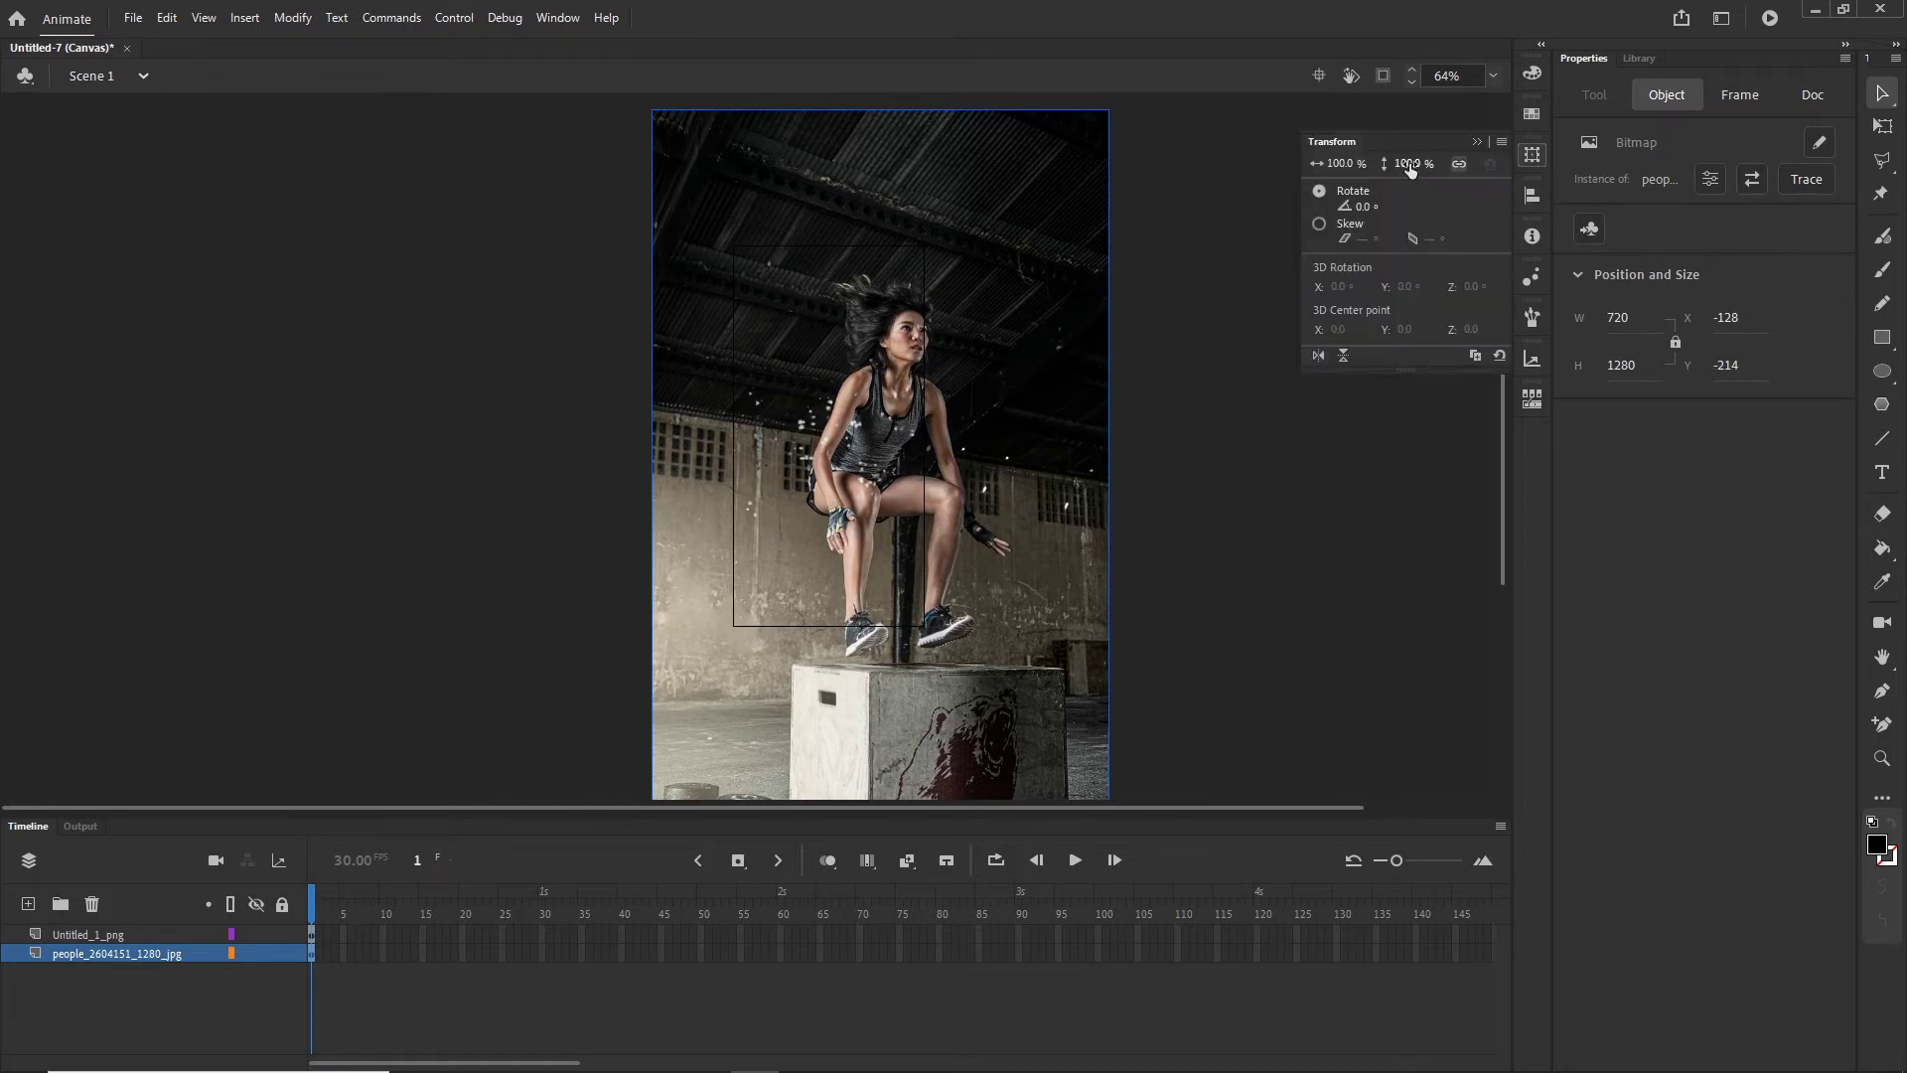
left_click_drag(1410, 169, 1096, 670)
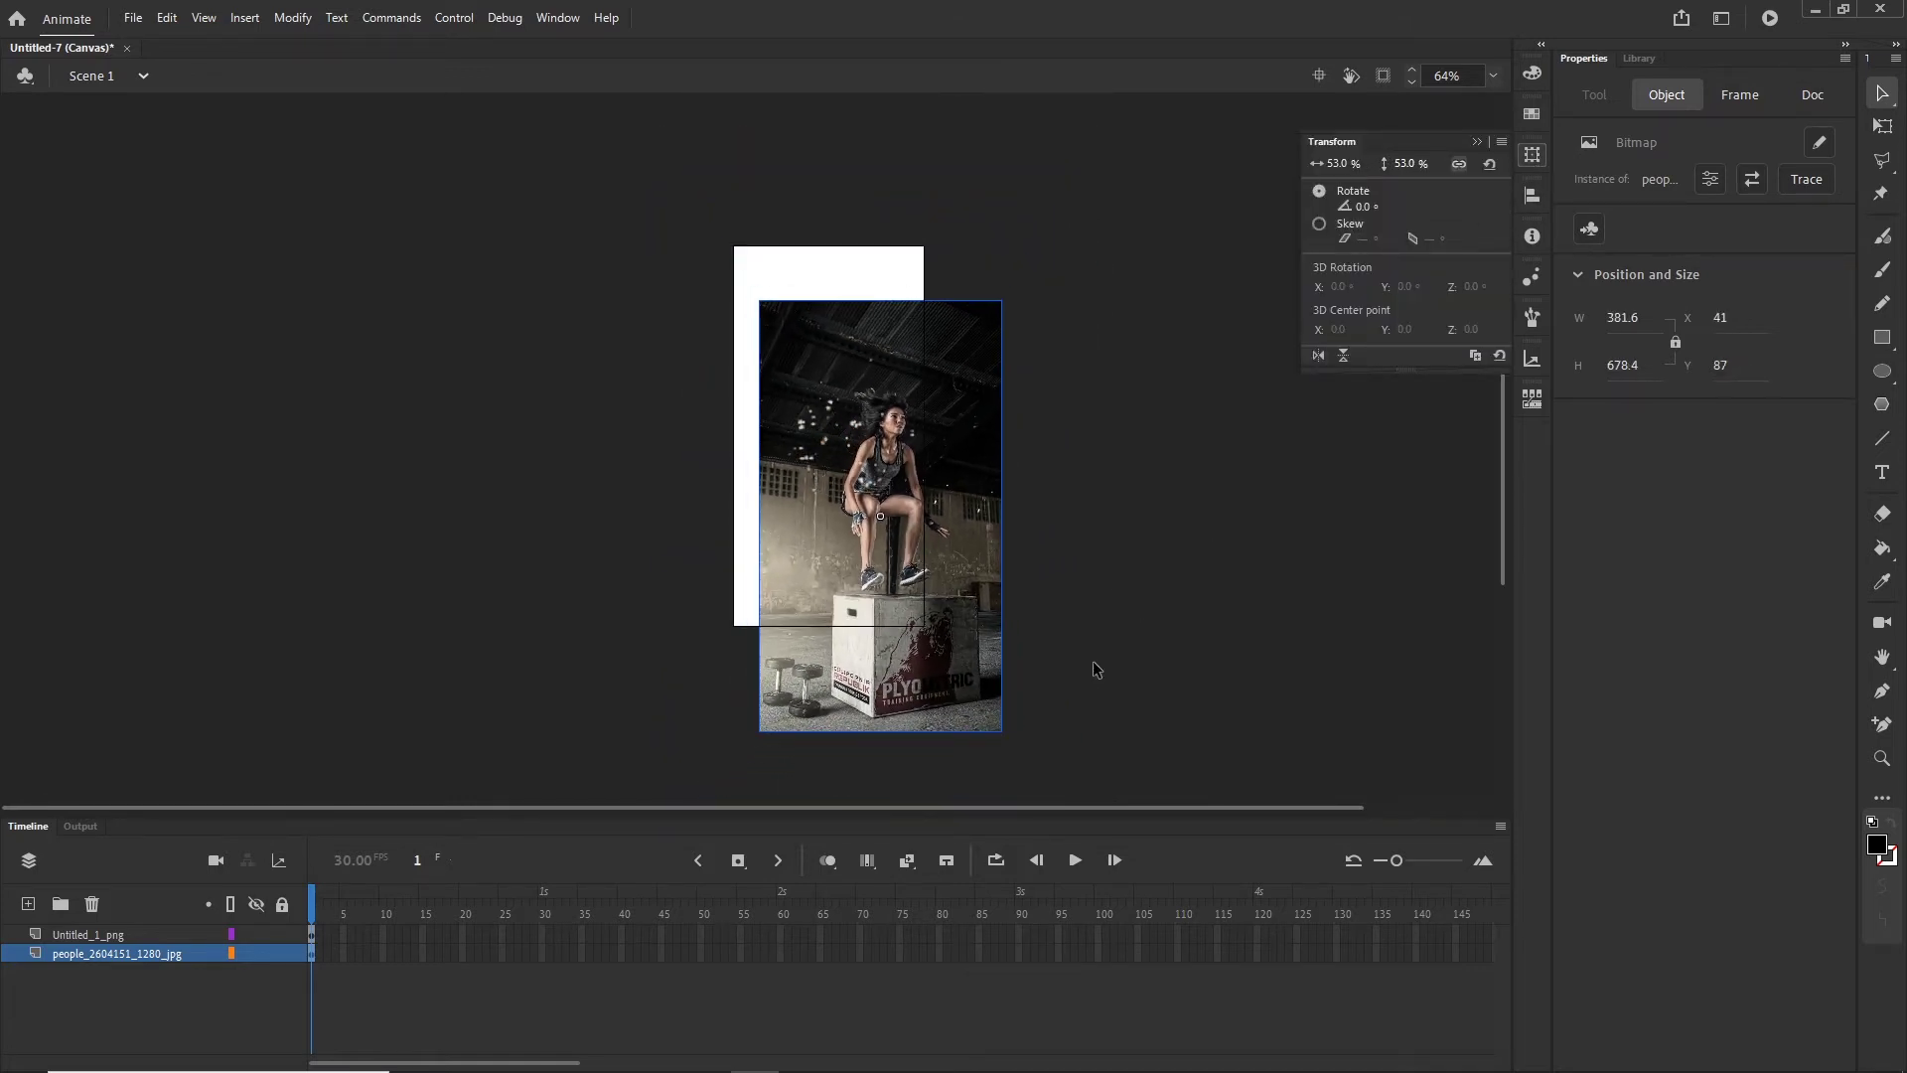
left_click_drag(974, 696, 930, 615)
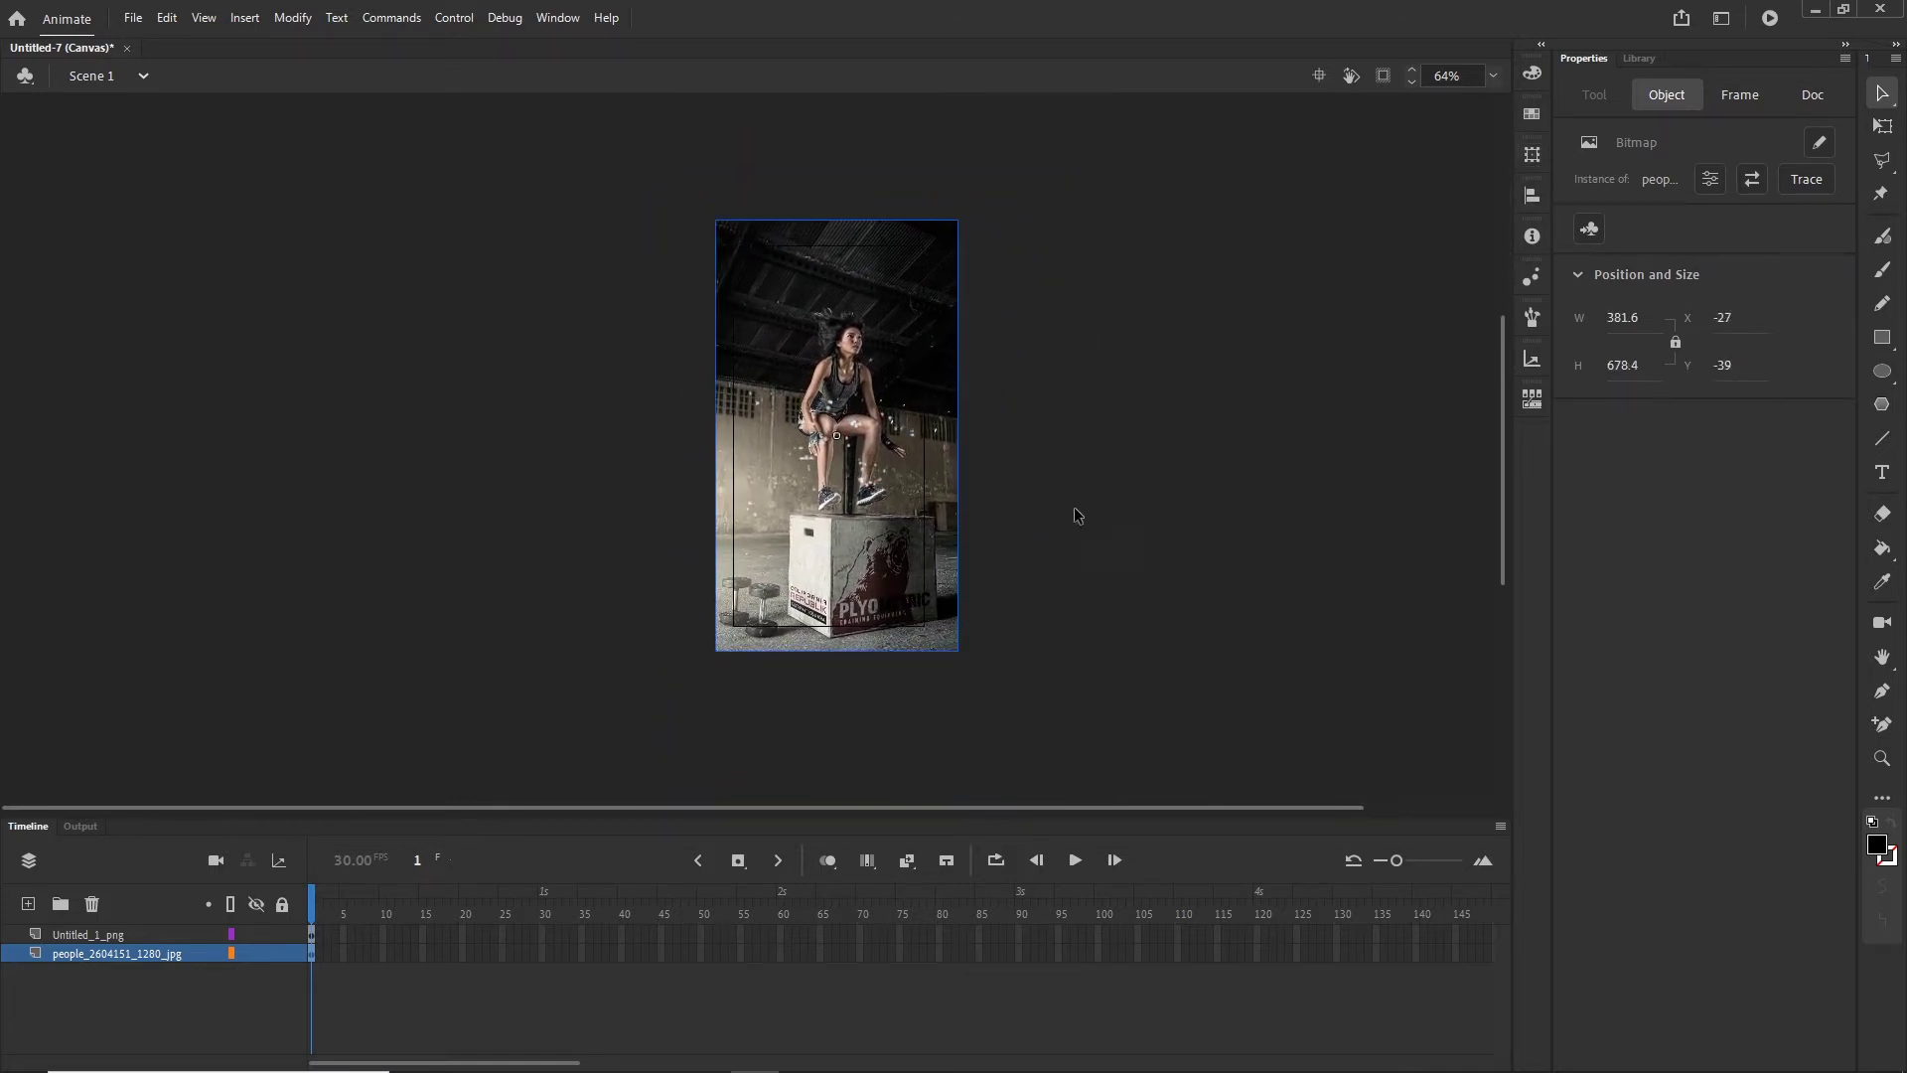
left_click(1531, 156)
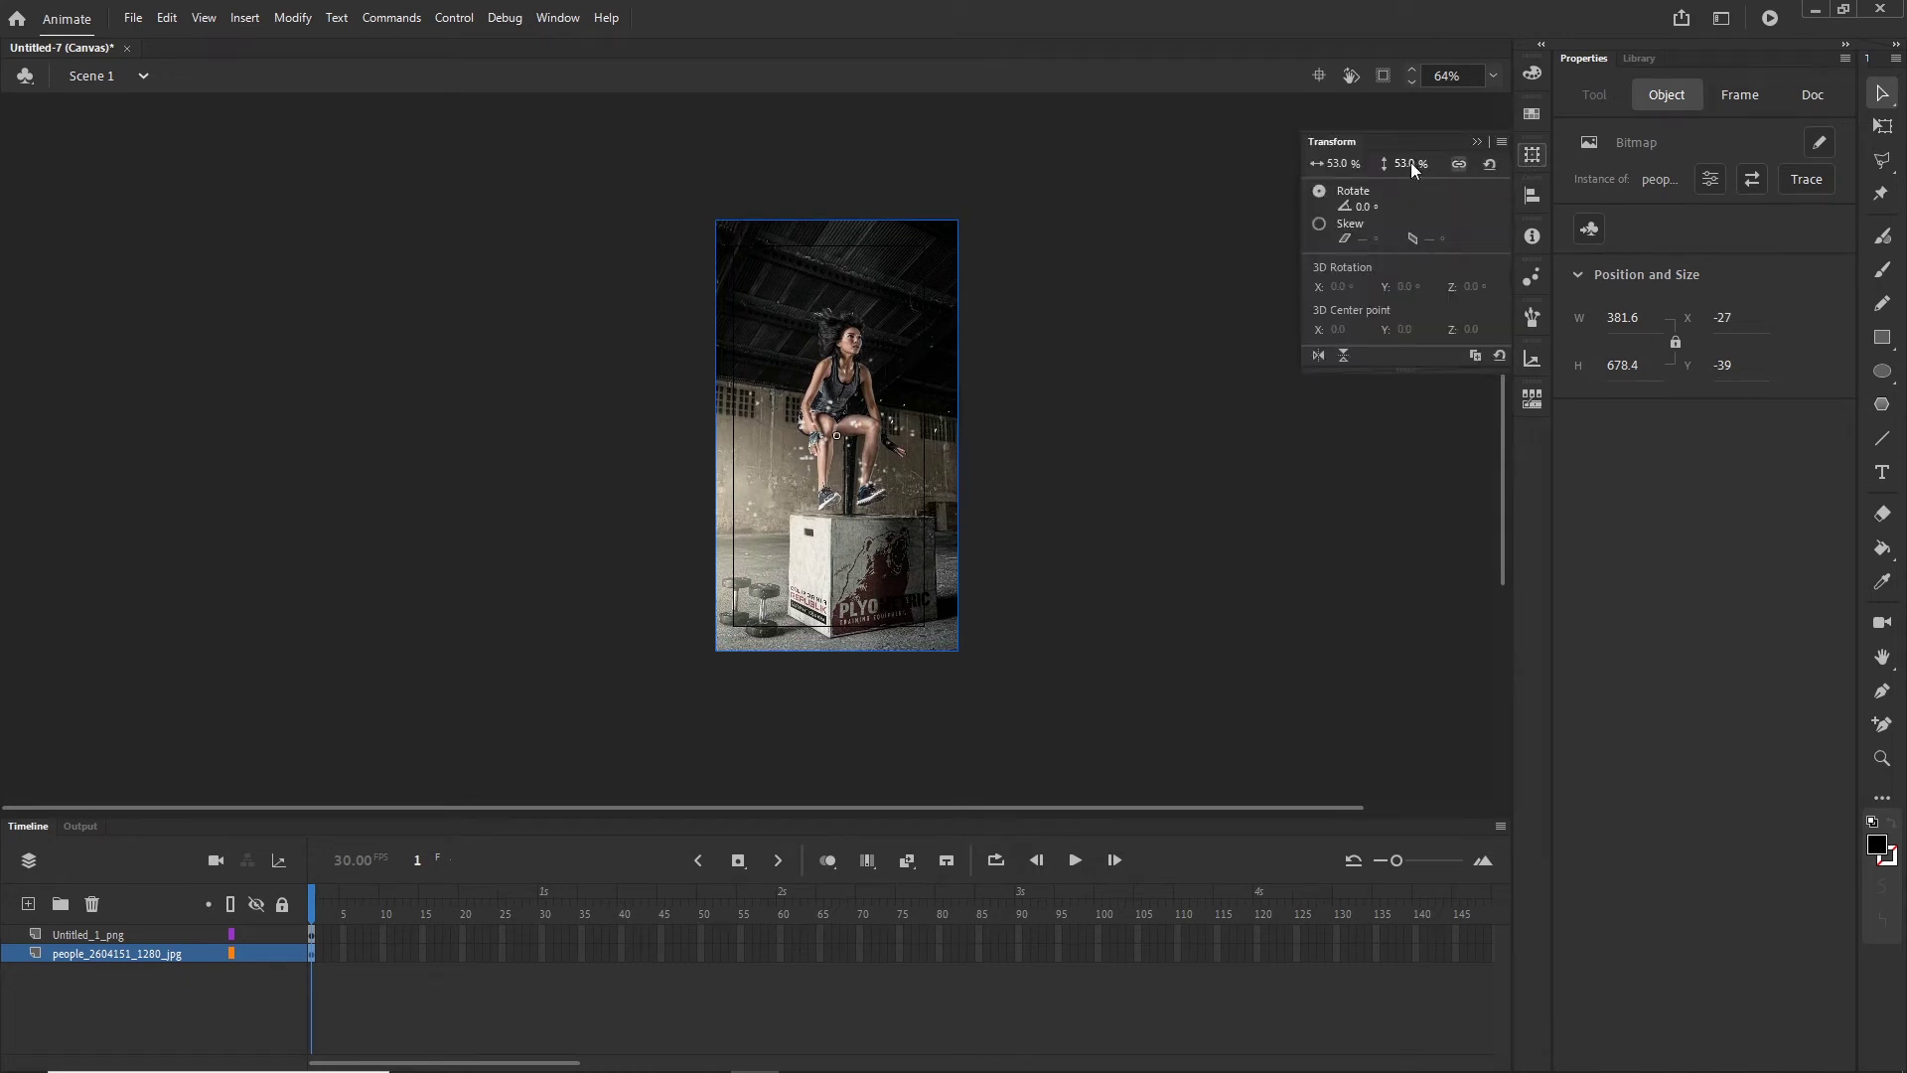
left_click_drag(1410, 162, 1404, 162)
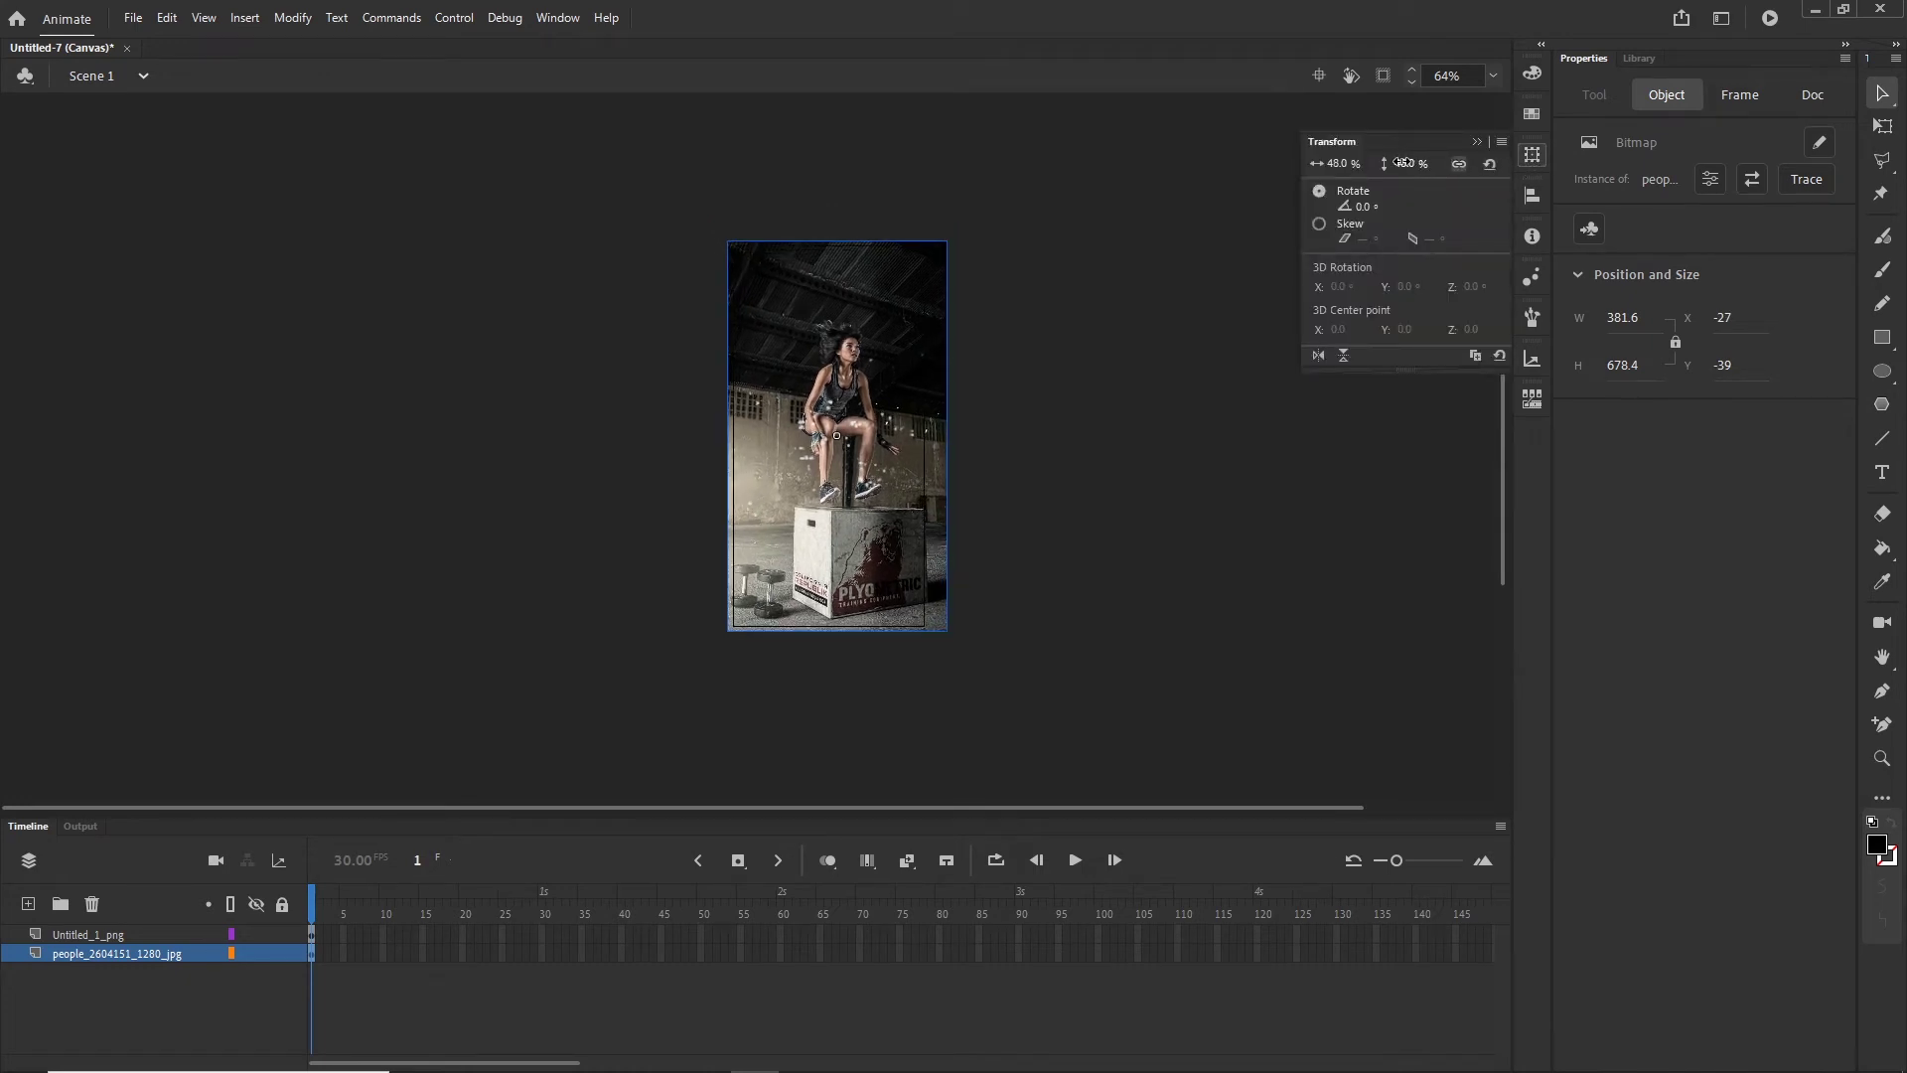
Step: Lock the photo layer and move the spatter image to about X -82, Y 225, overlapping the photo's left edge
left_click(1477, 142)
left_click(1203, 572)
scroll(843, 534, "up", 5)
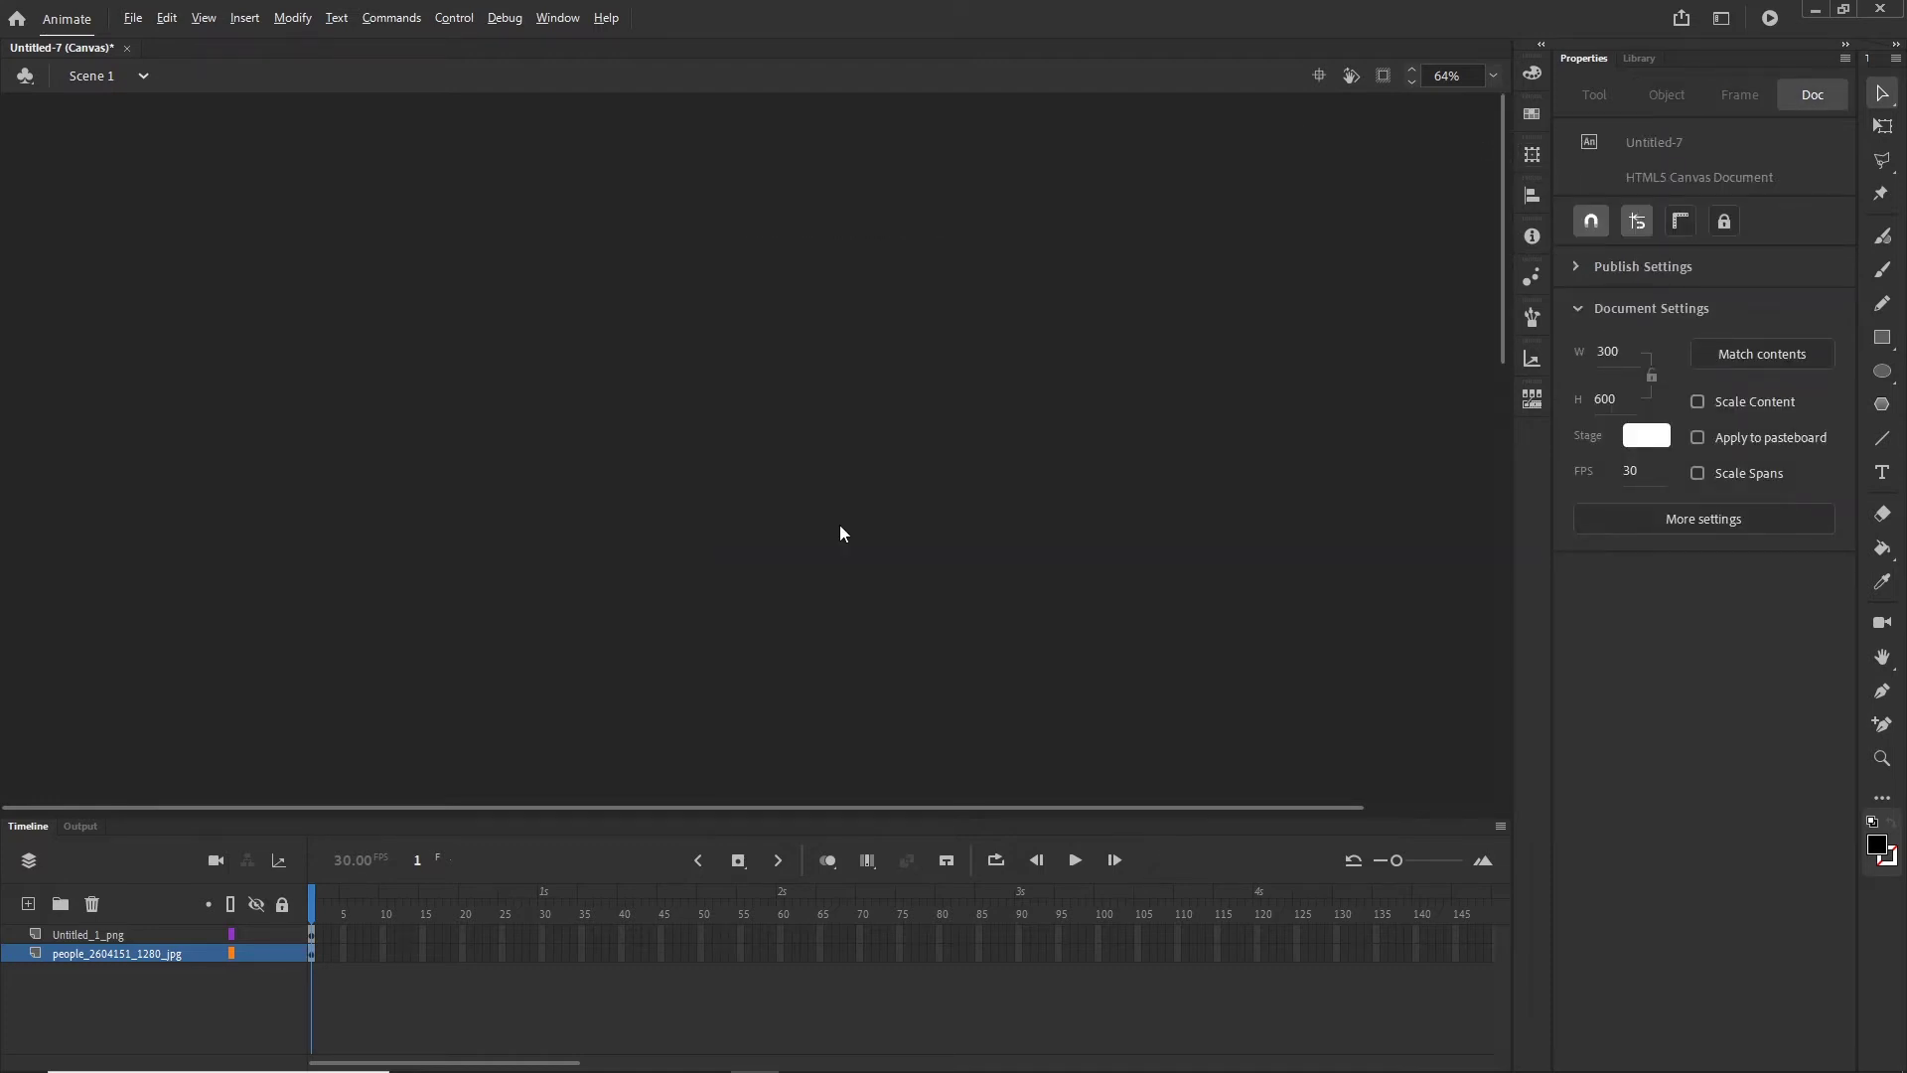
scroll(874, 529, "up", 3)
scroll(914, 320, "up", 4)
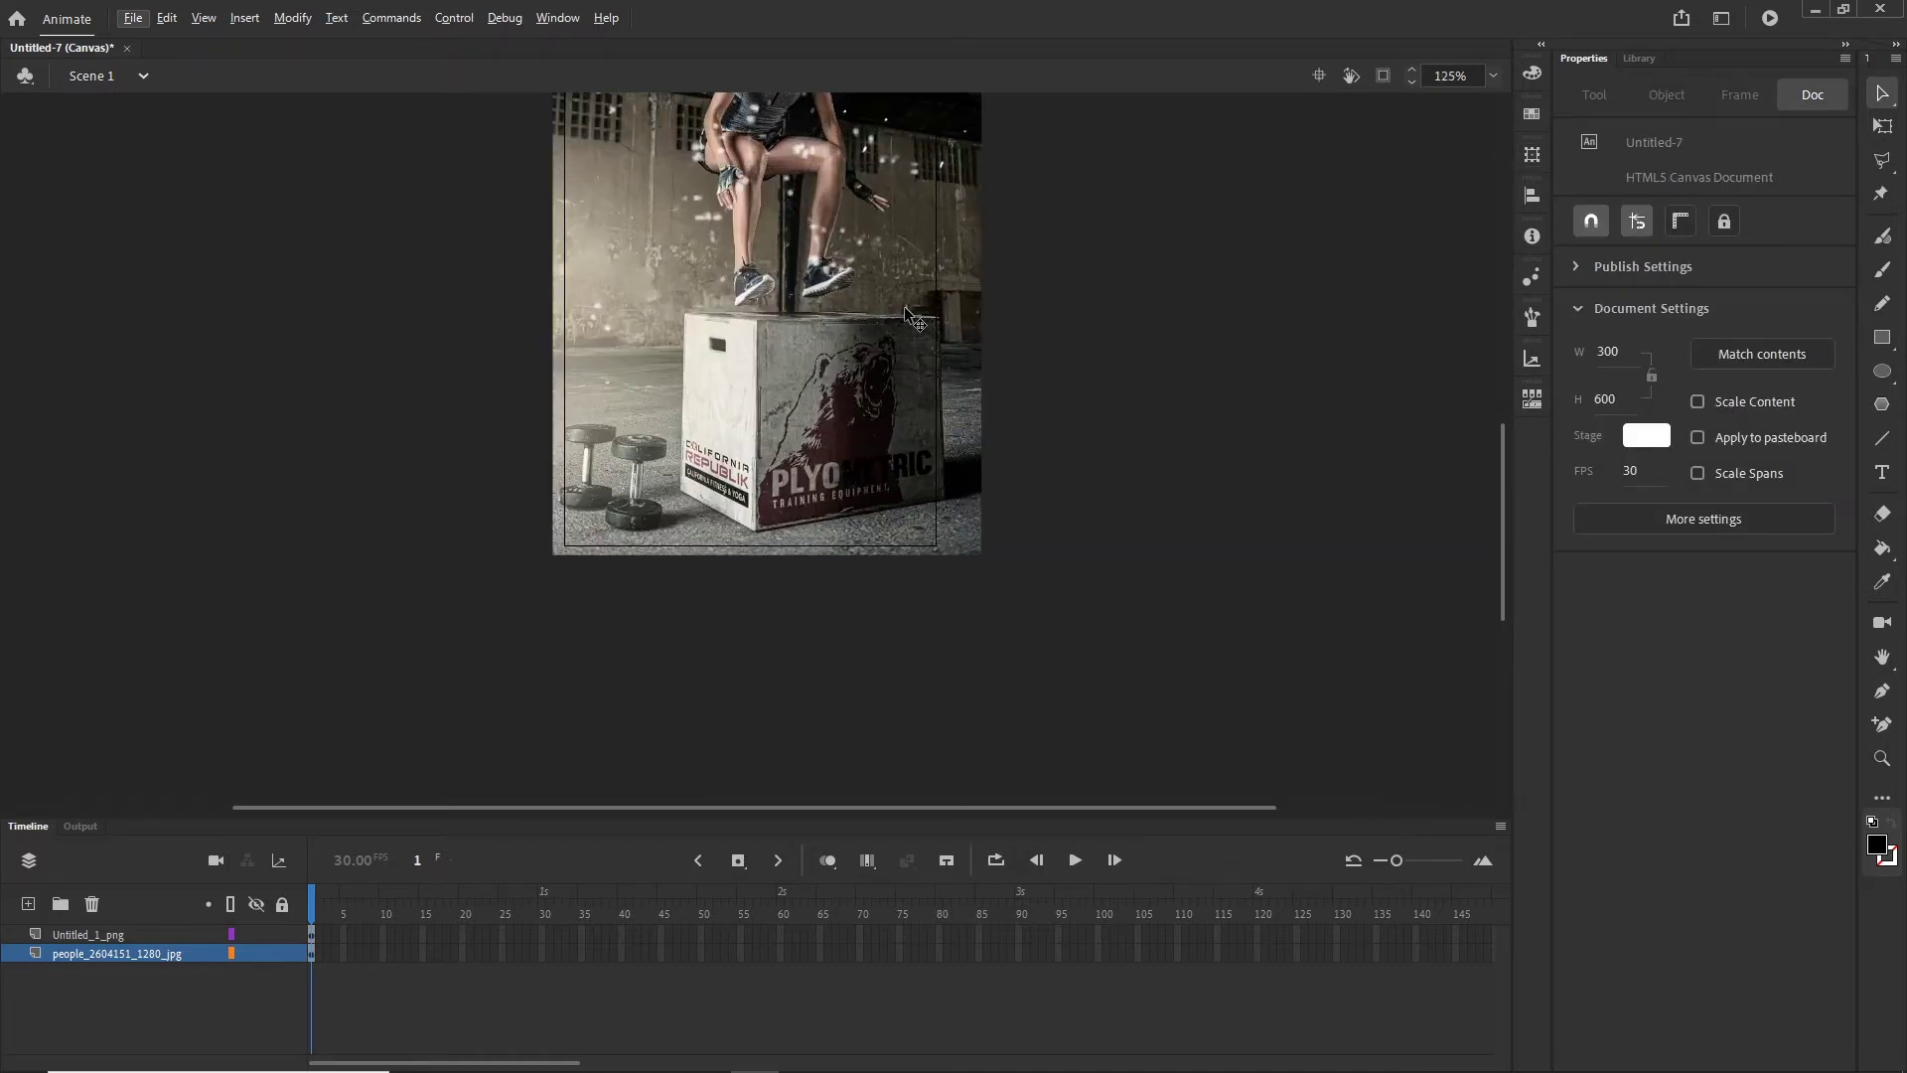
left_click_drag(892, 323, 924, 531)
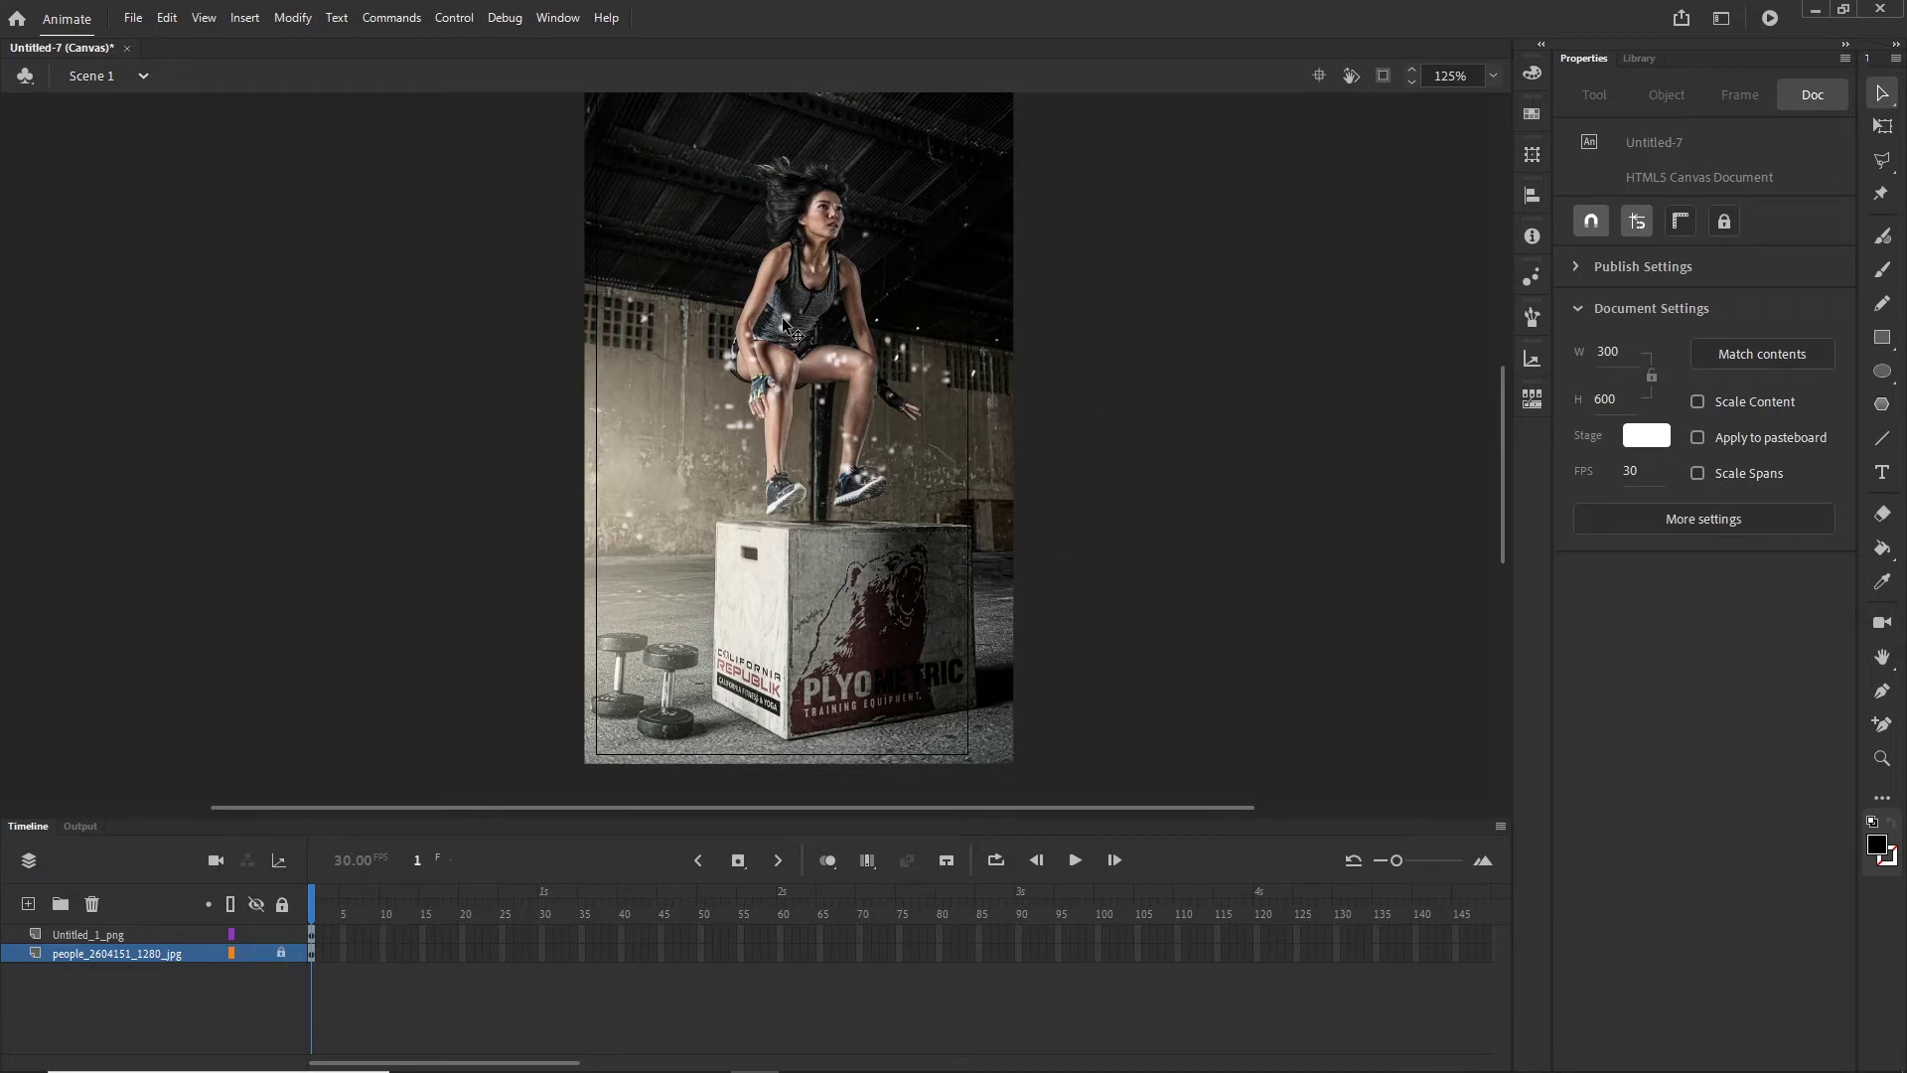
left_click(860, 491)
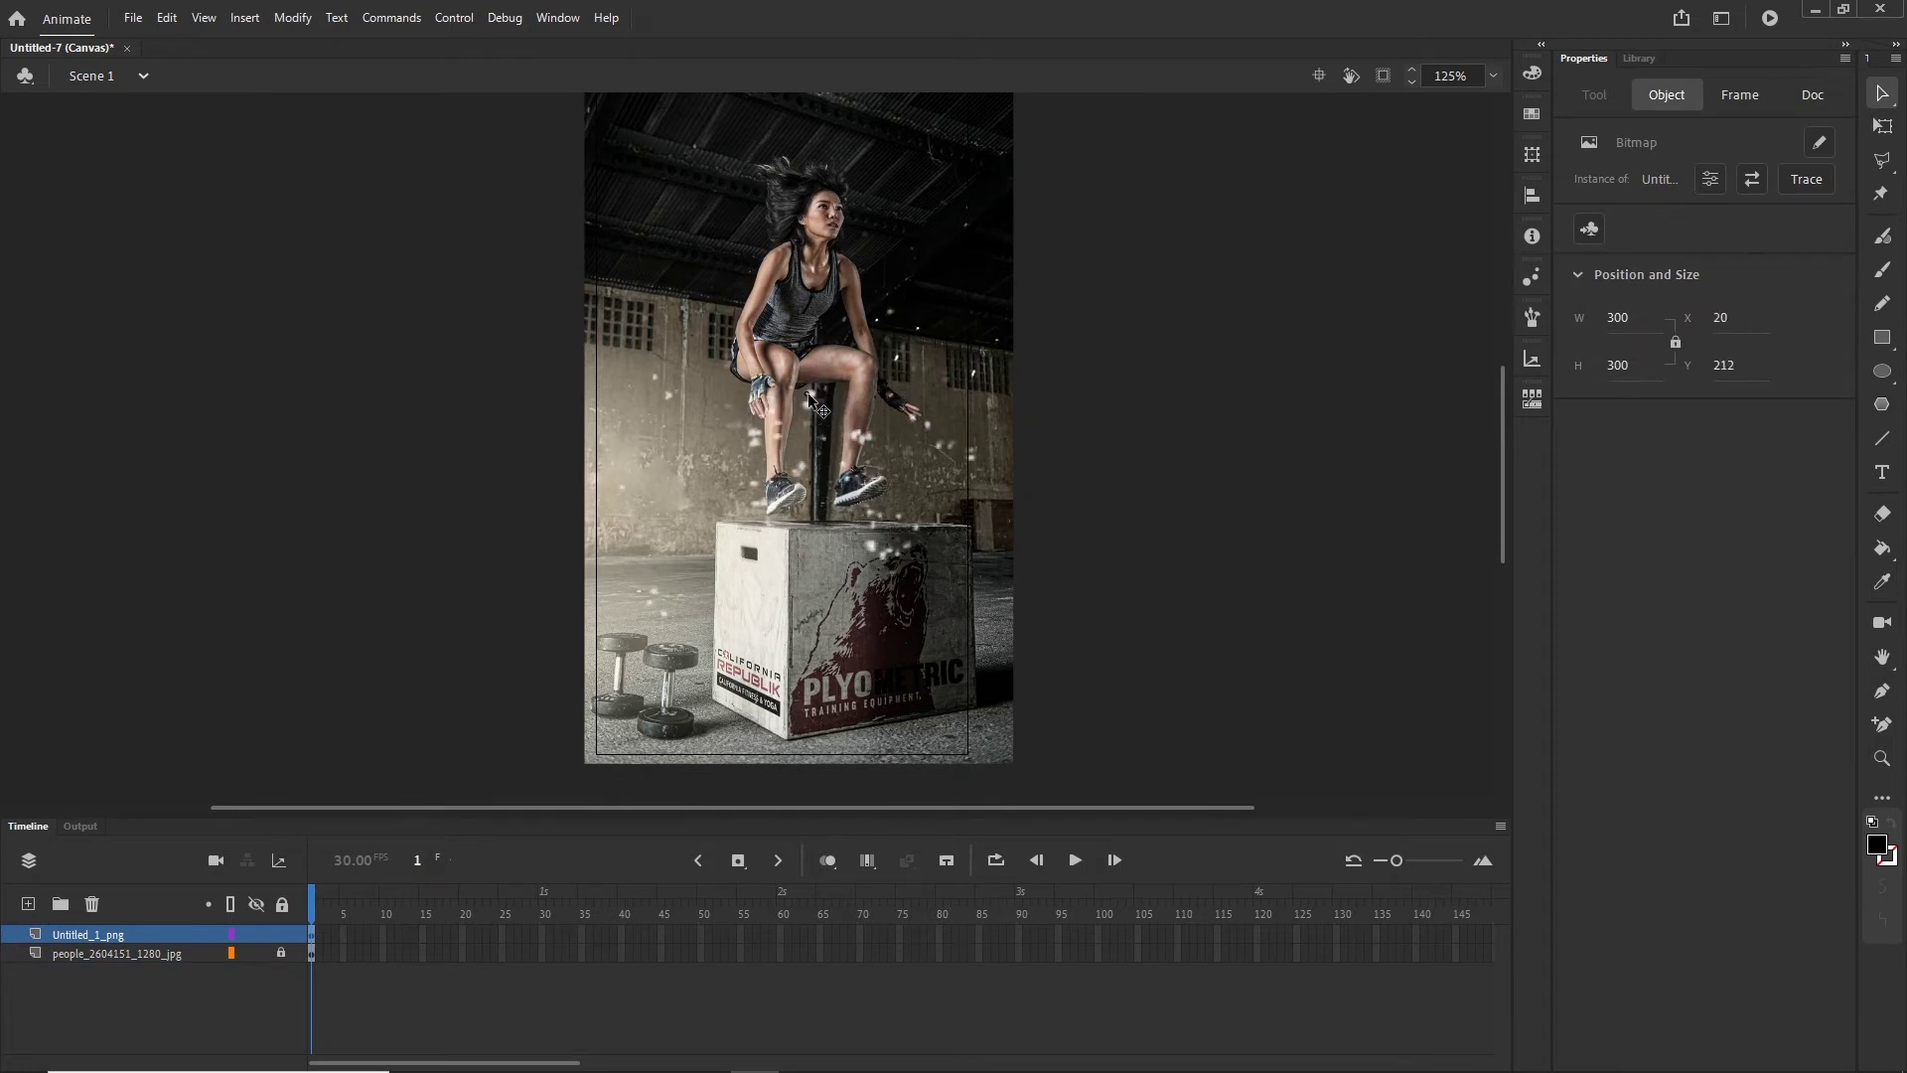
left_click_drag(813, 397, 681, 410)
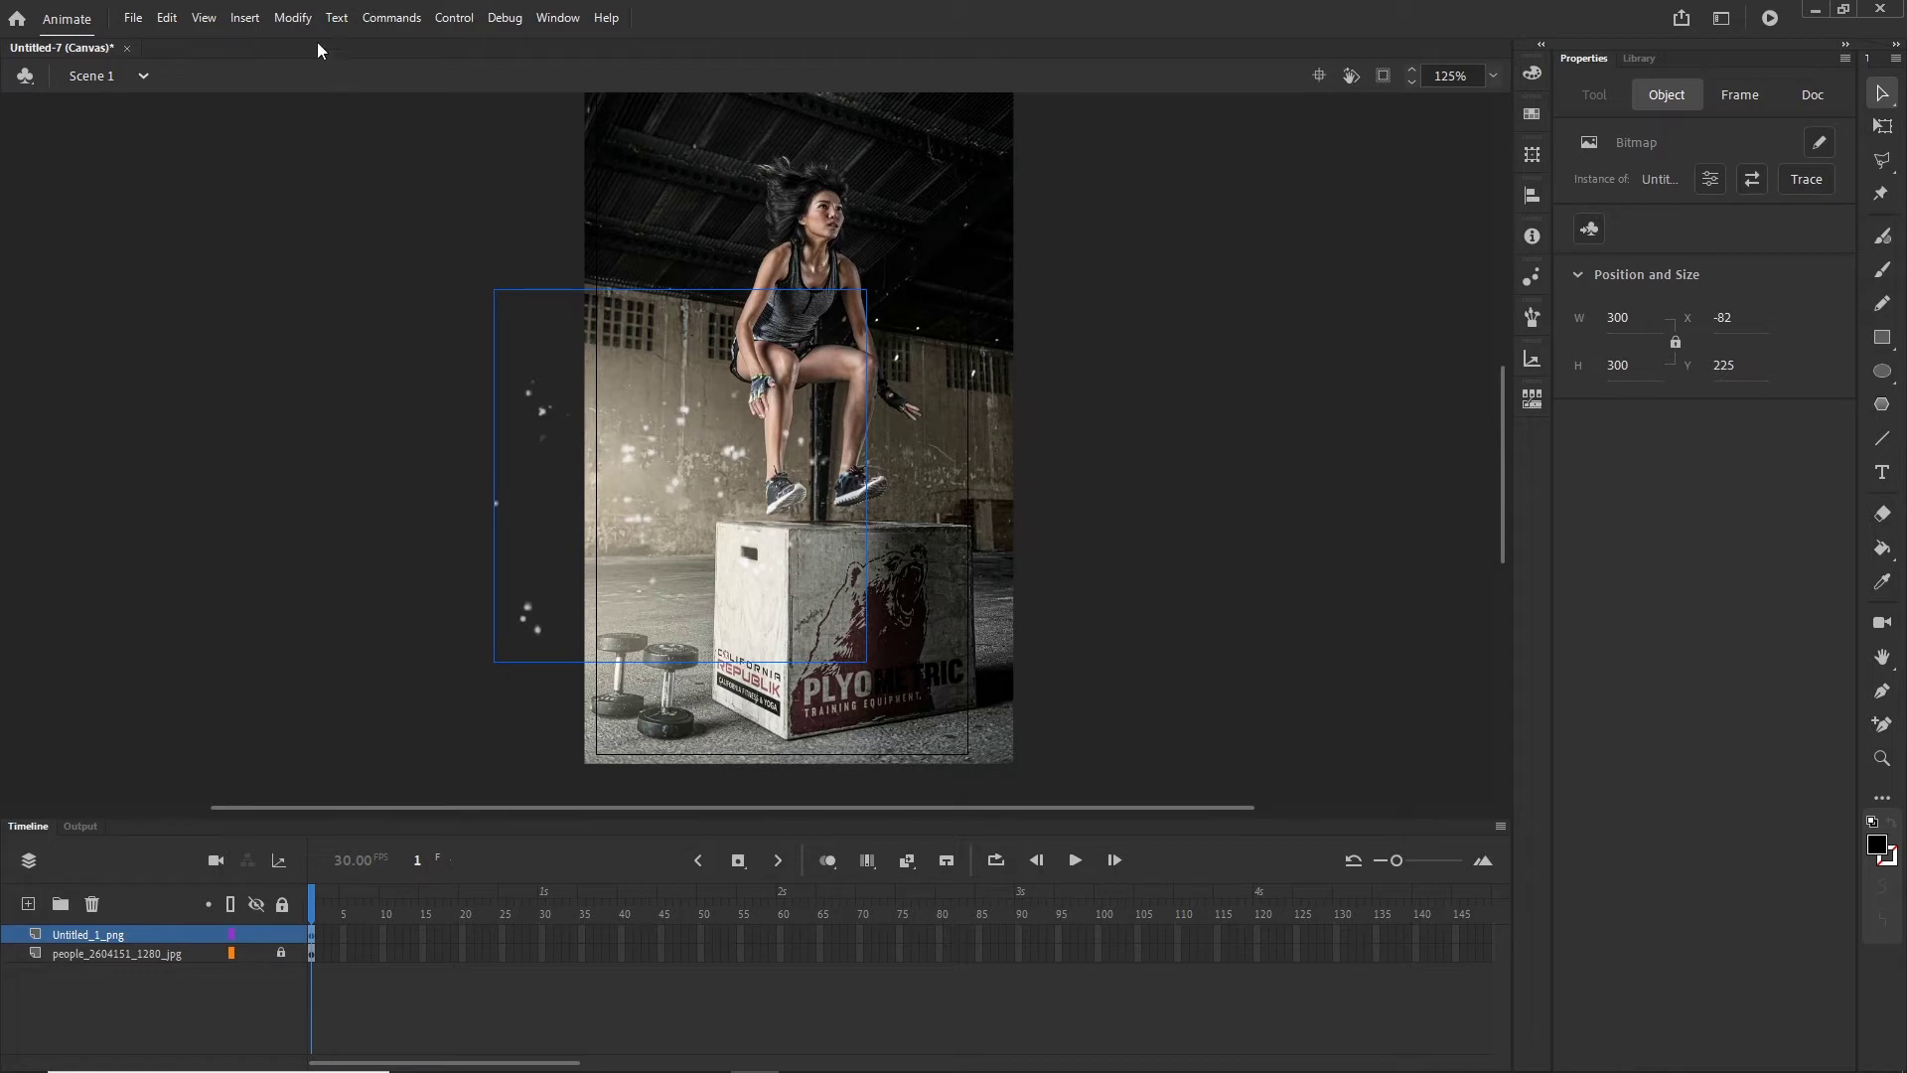
Step: Convert the spatter image to a Movie Clip symbol named particles
left_click(292, 18)
left_click(326, 77)
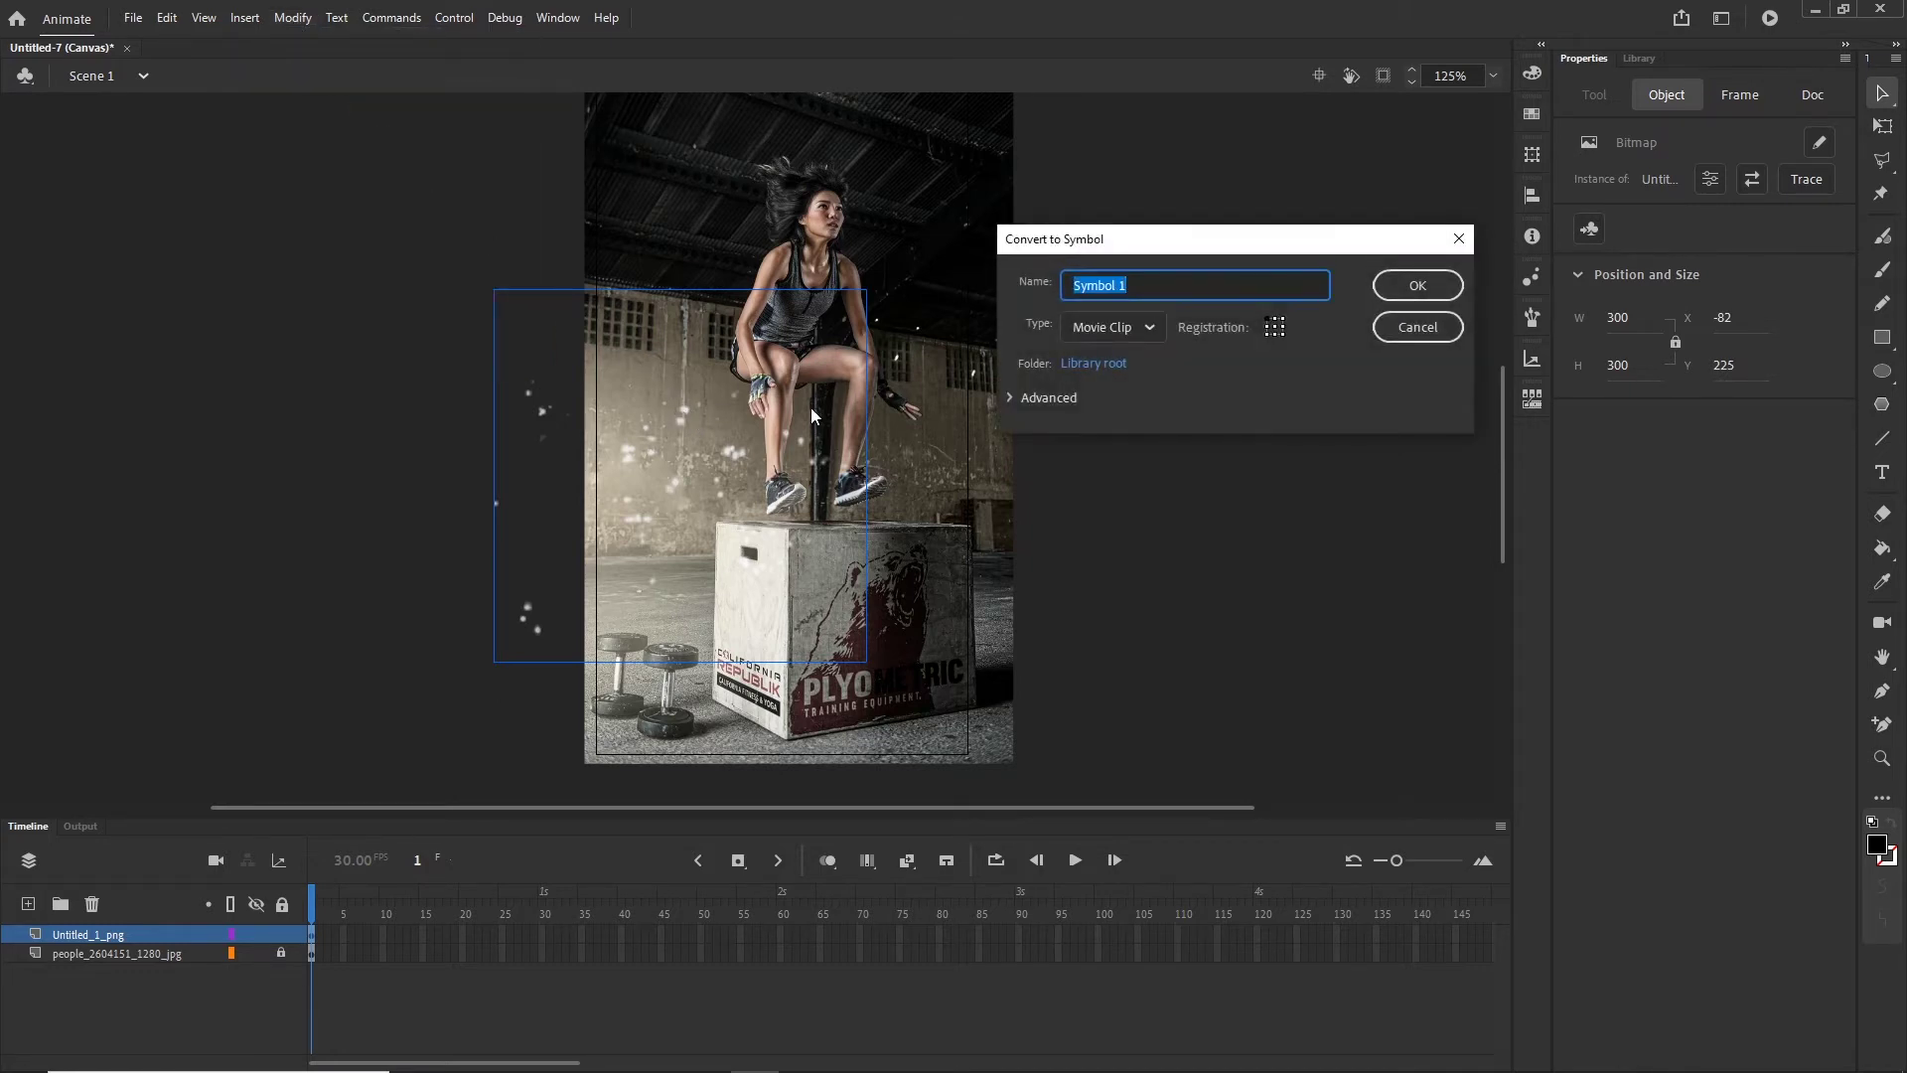
type("particles")
left_click(1415, 283)
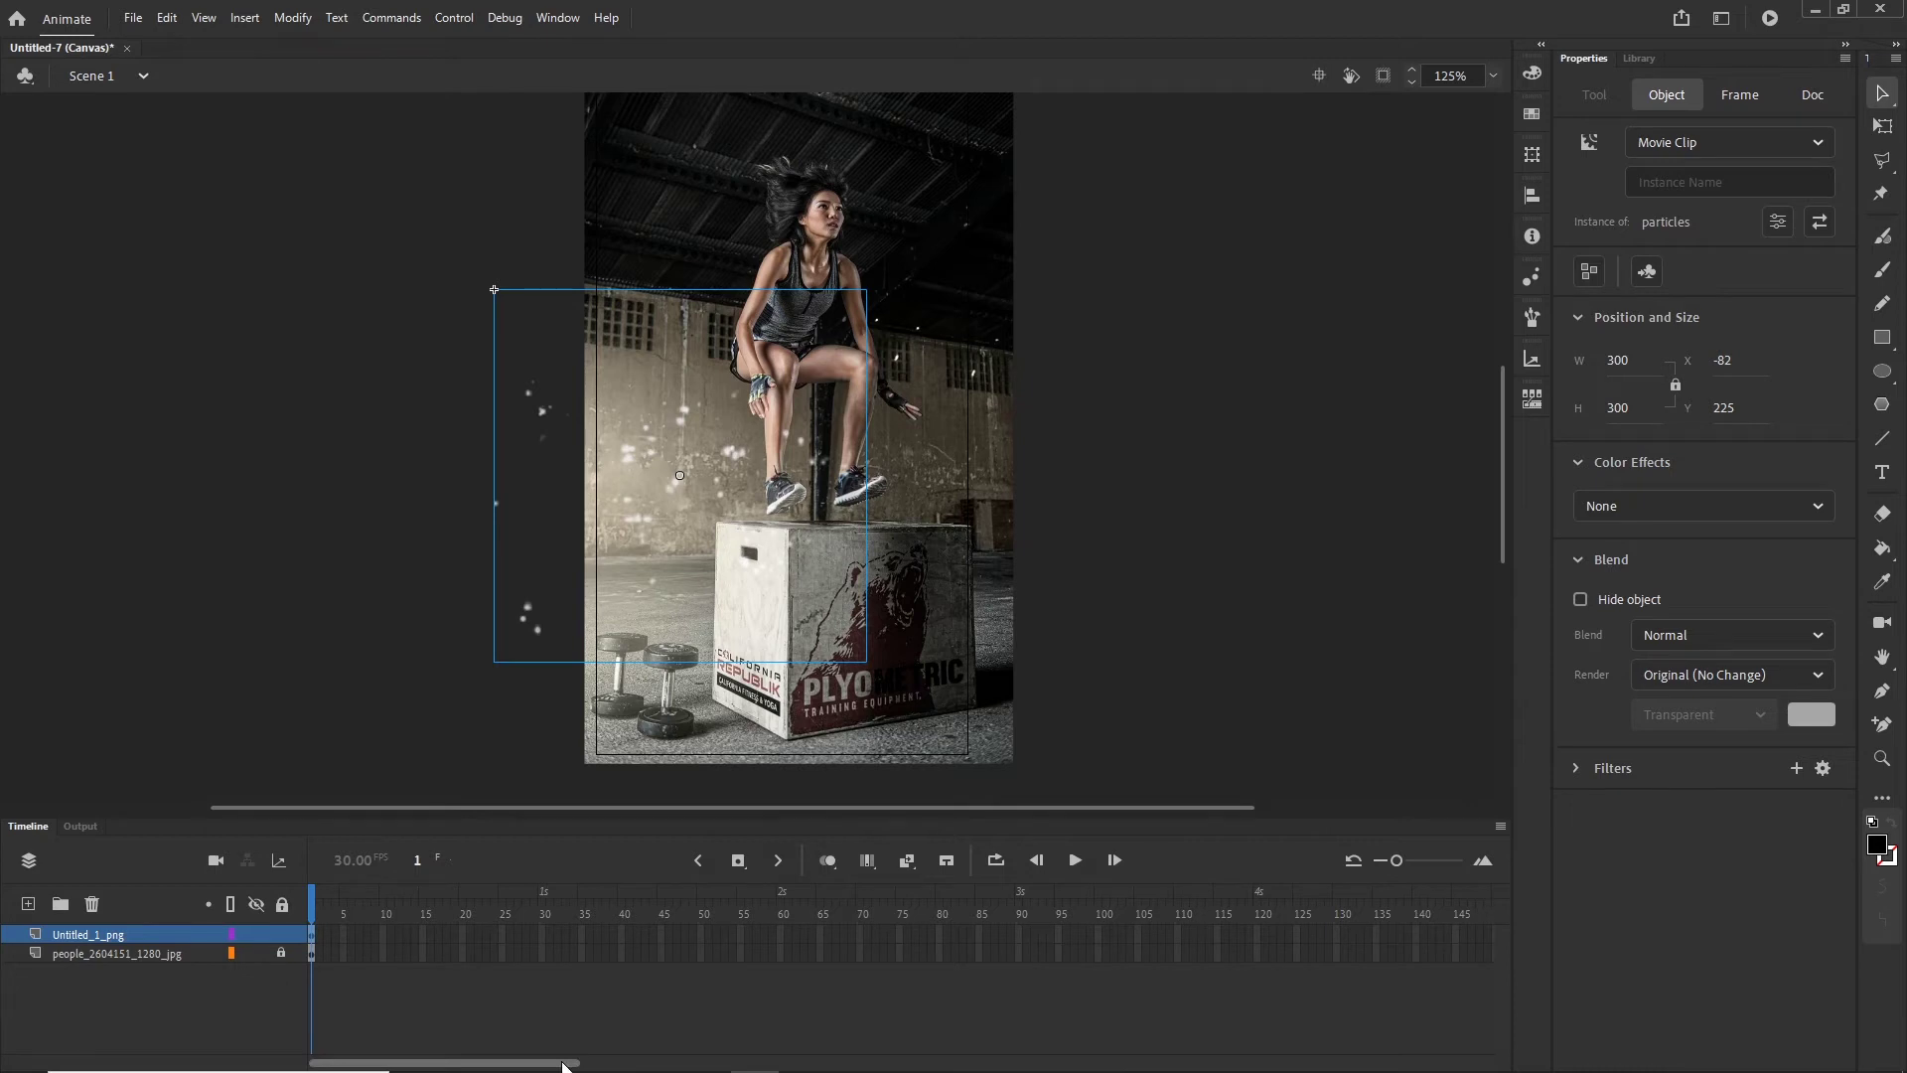
Step: Extend the photo layer and the Untitled_1_png layer to frame 300
left_click_drag(561, 1065, 951, 1061)
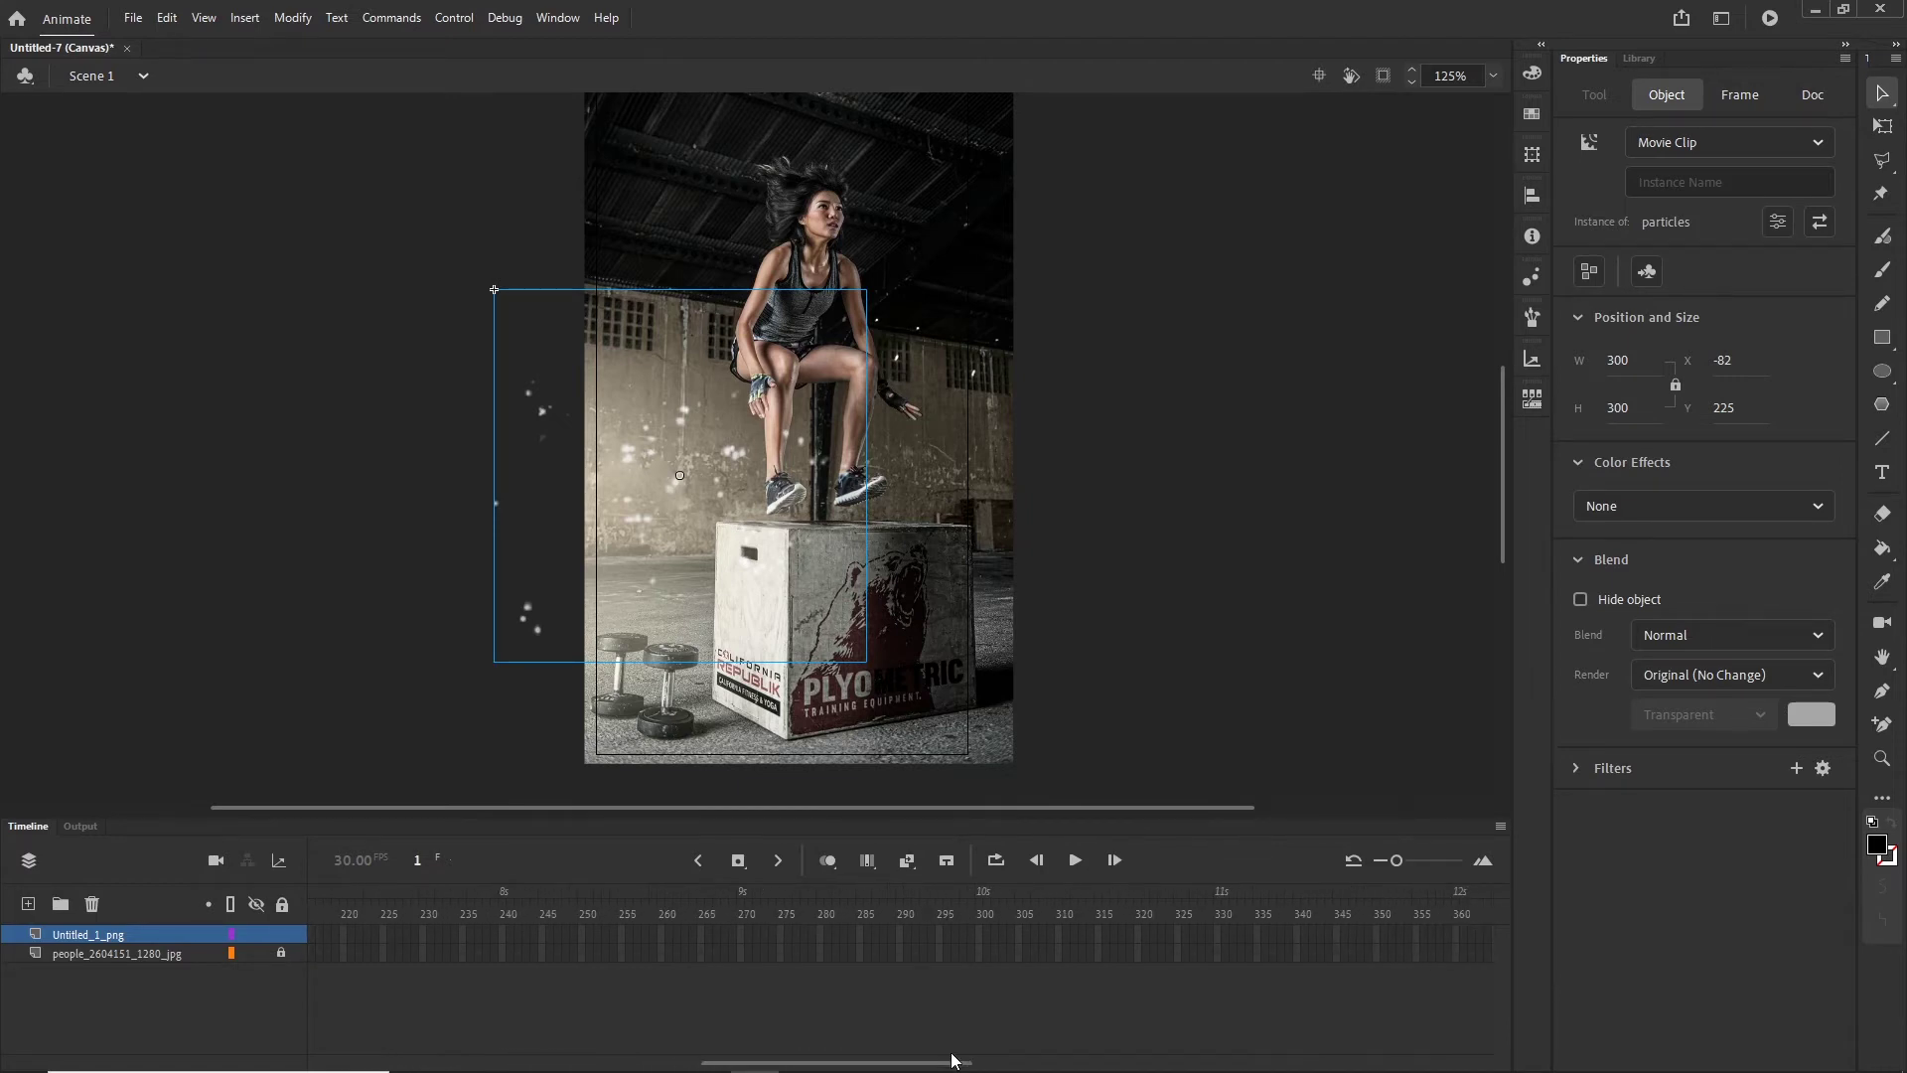
left_click(980, 954)
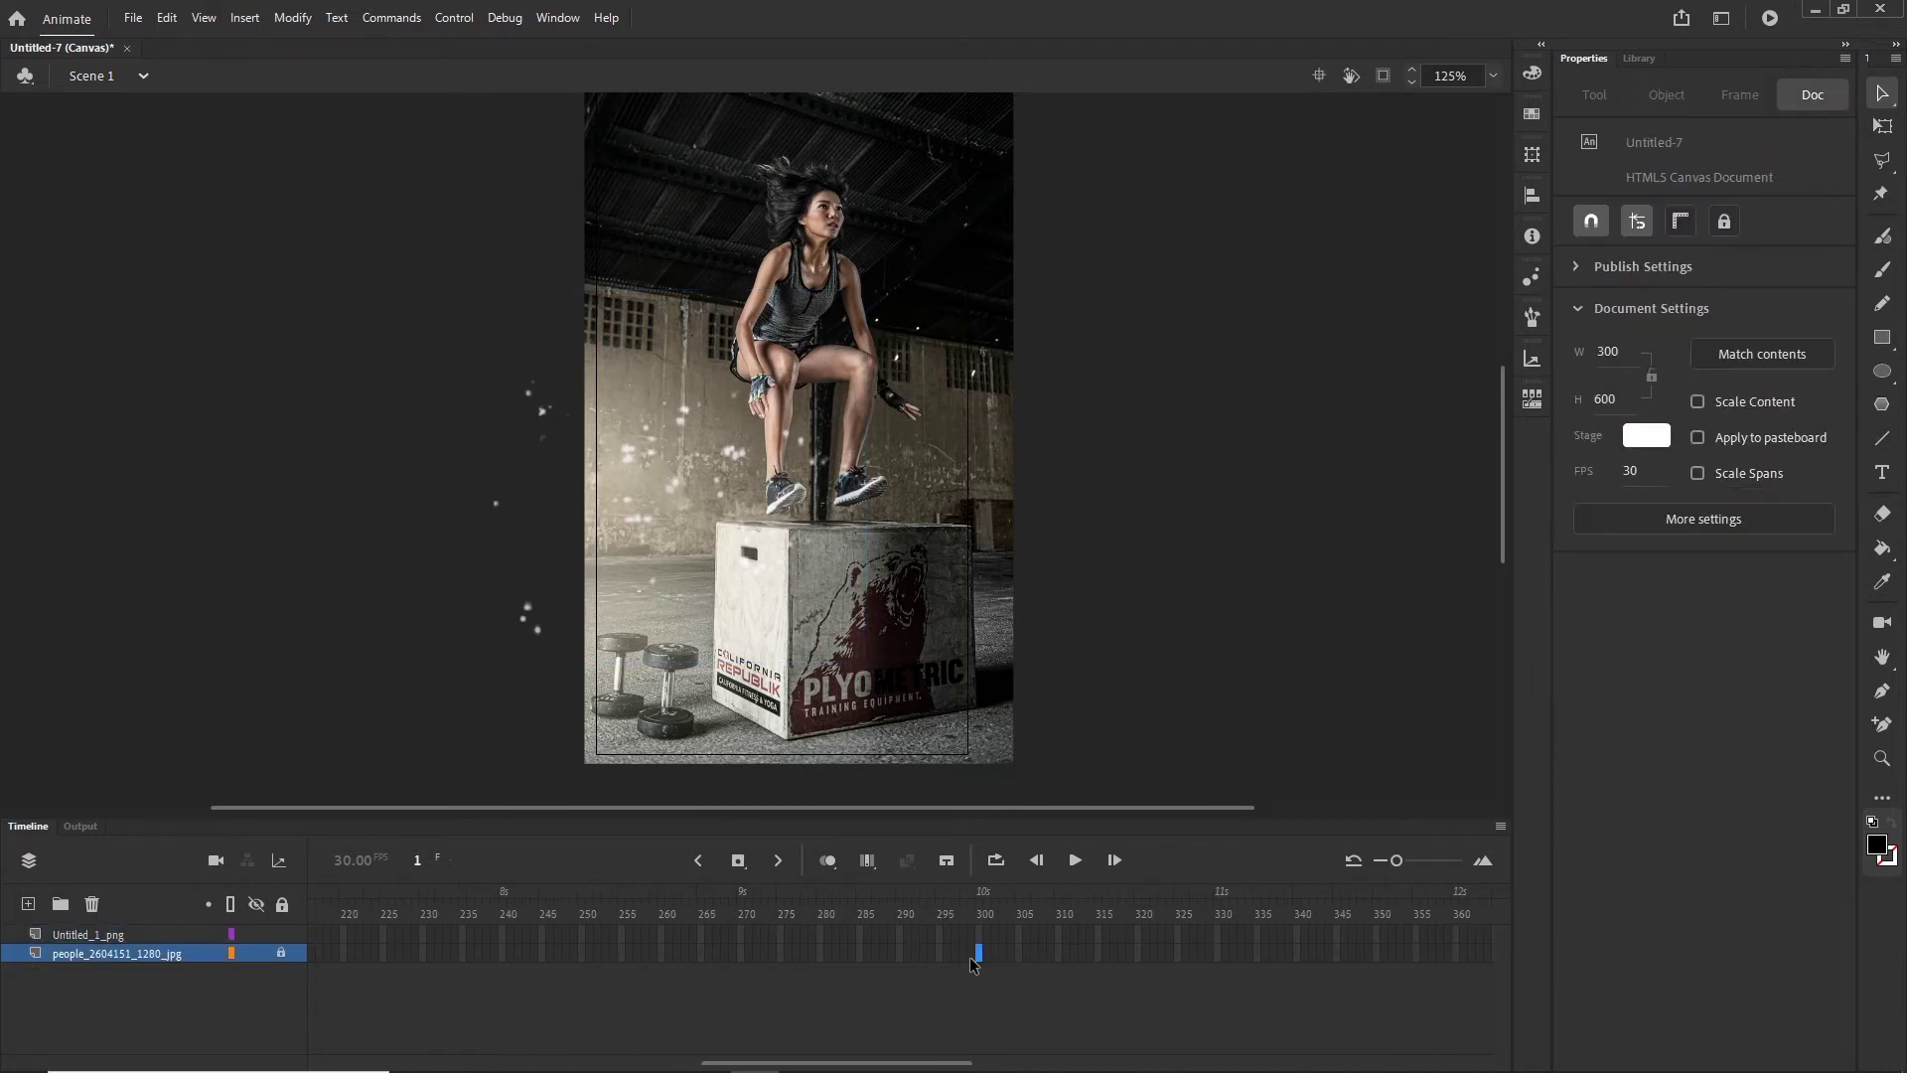
key("F5")
left_click(990, 935)
key("F5")
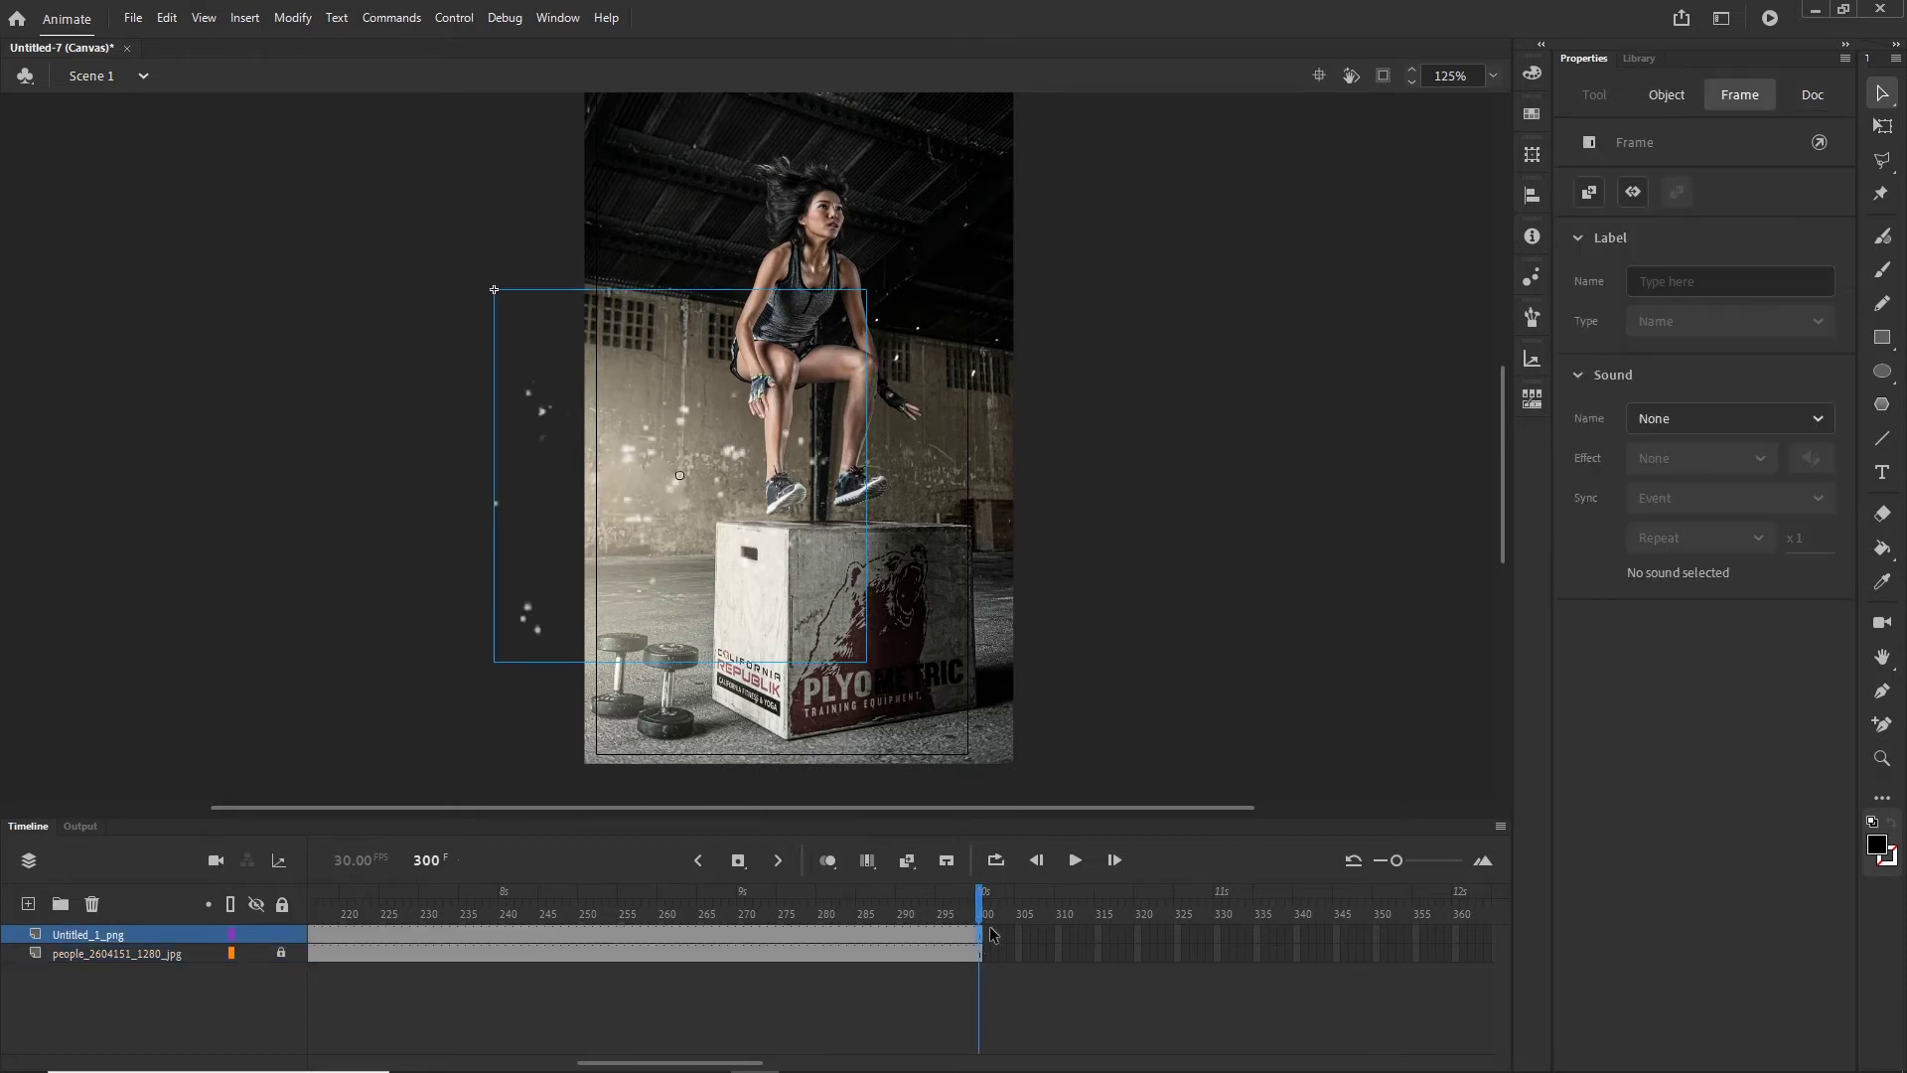
Step: At frame 1, move the particles movie clip farther left to about X -152, Y 225
left_click_drag(980, 916, 182, 918)
left_click_drag(173, 915, 173, 916)
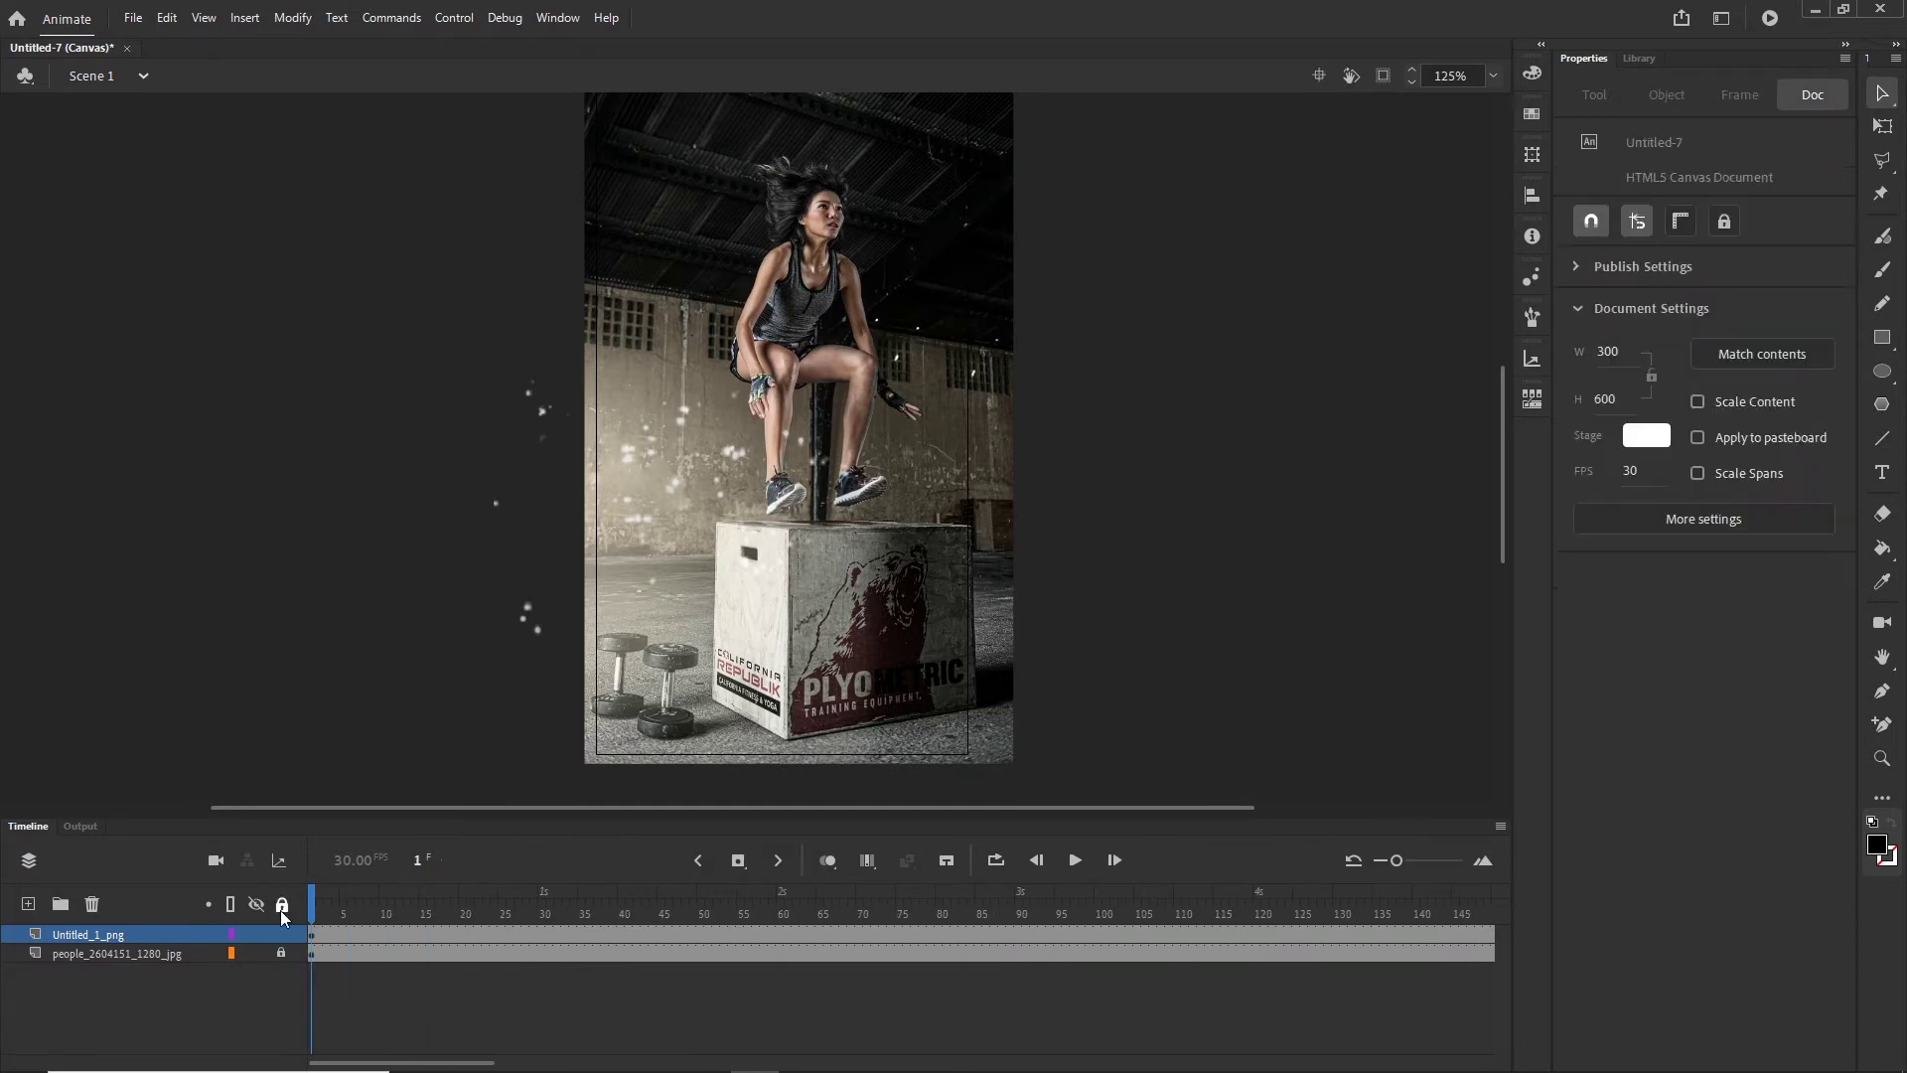
left_click(721, 455)
left_click_drag(644, 453, 640, 453)
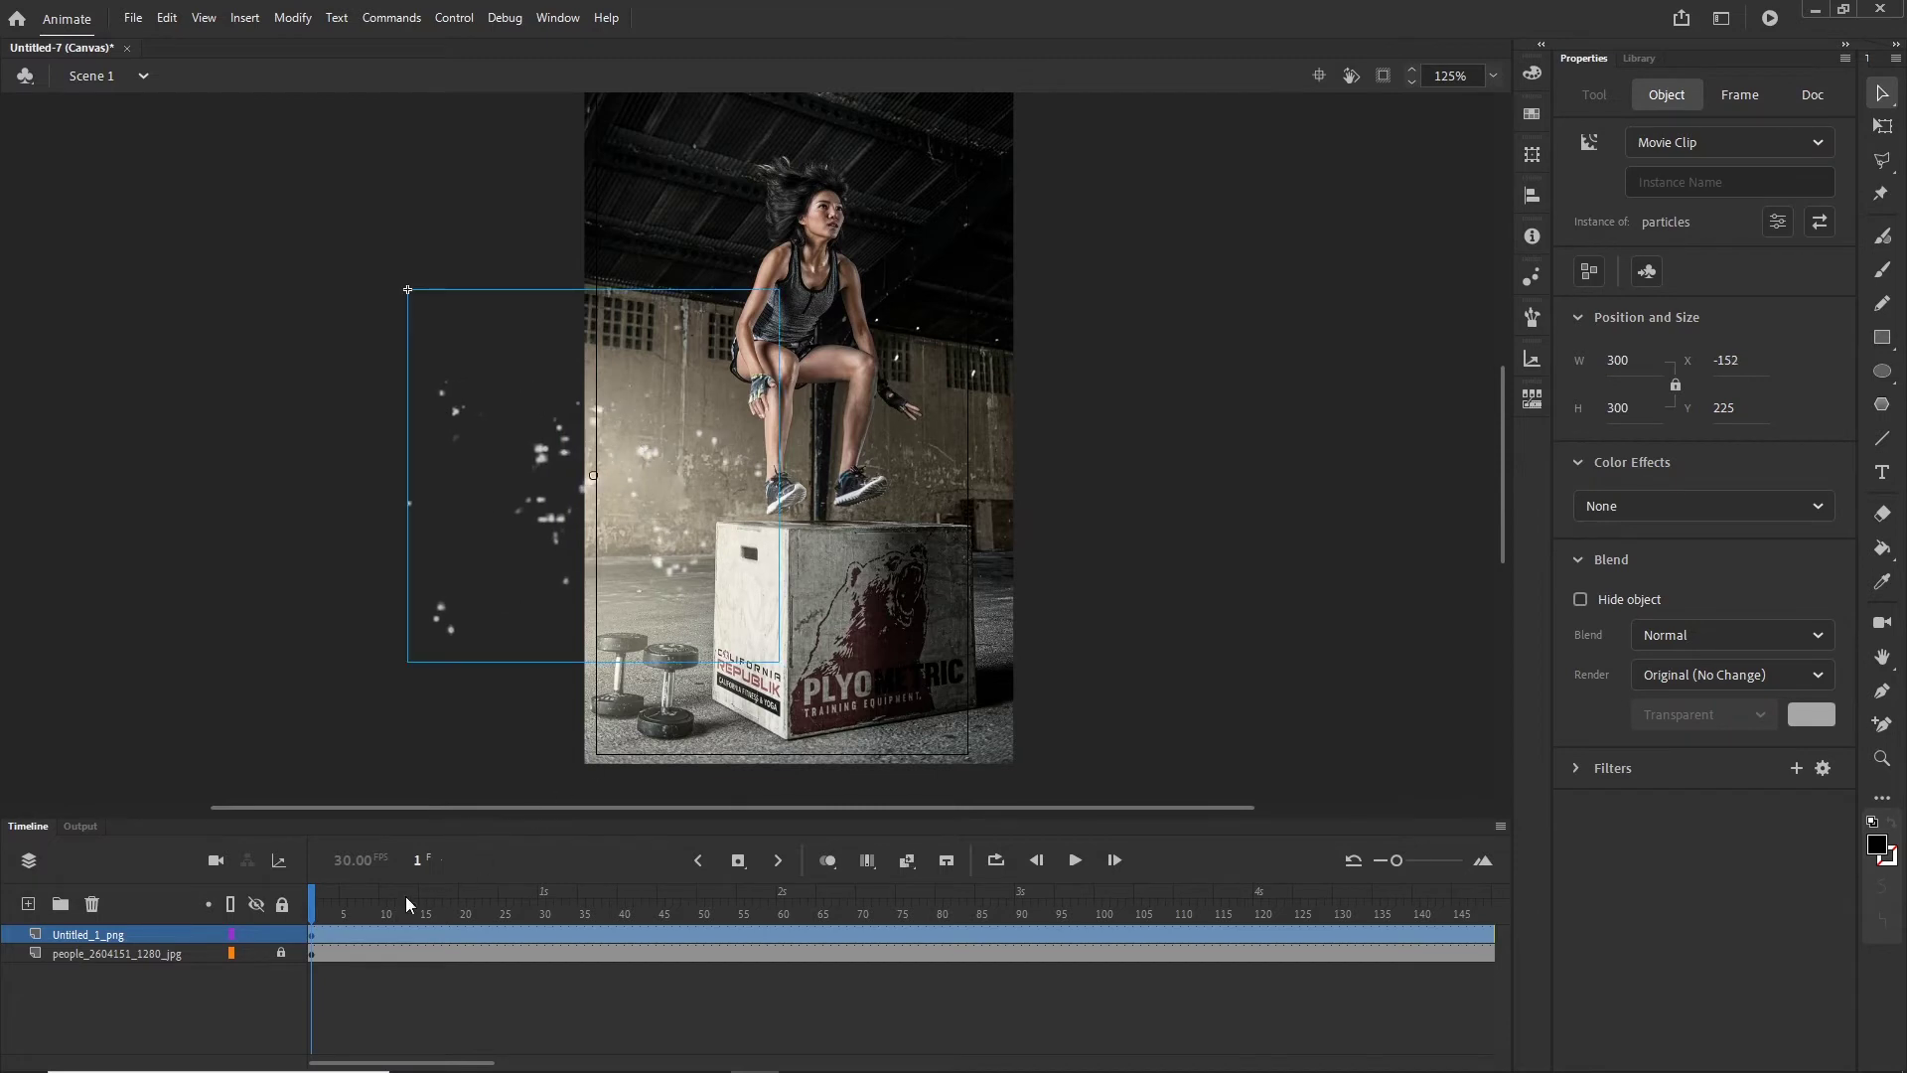
Step: Rename the Untitled_1_png layer as particles
double_click(110, 938)
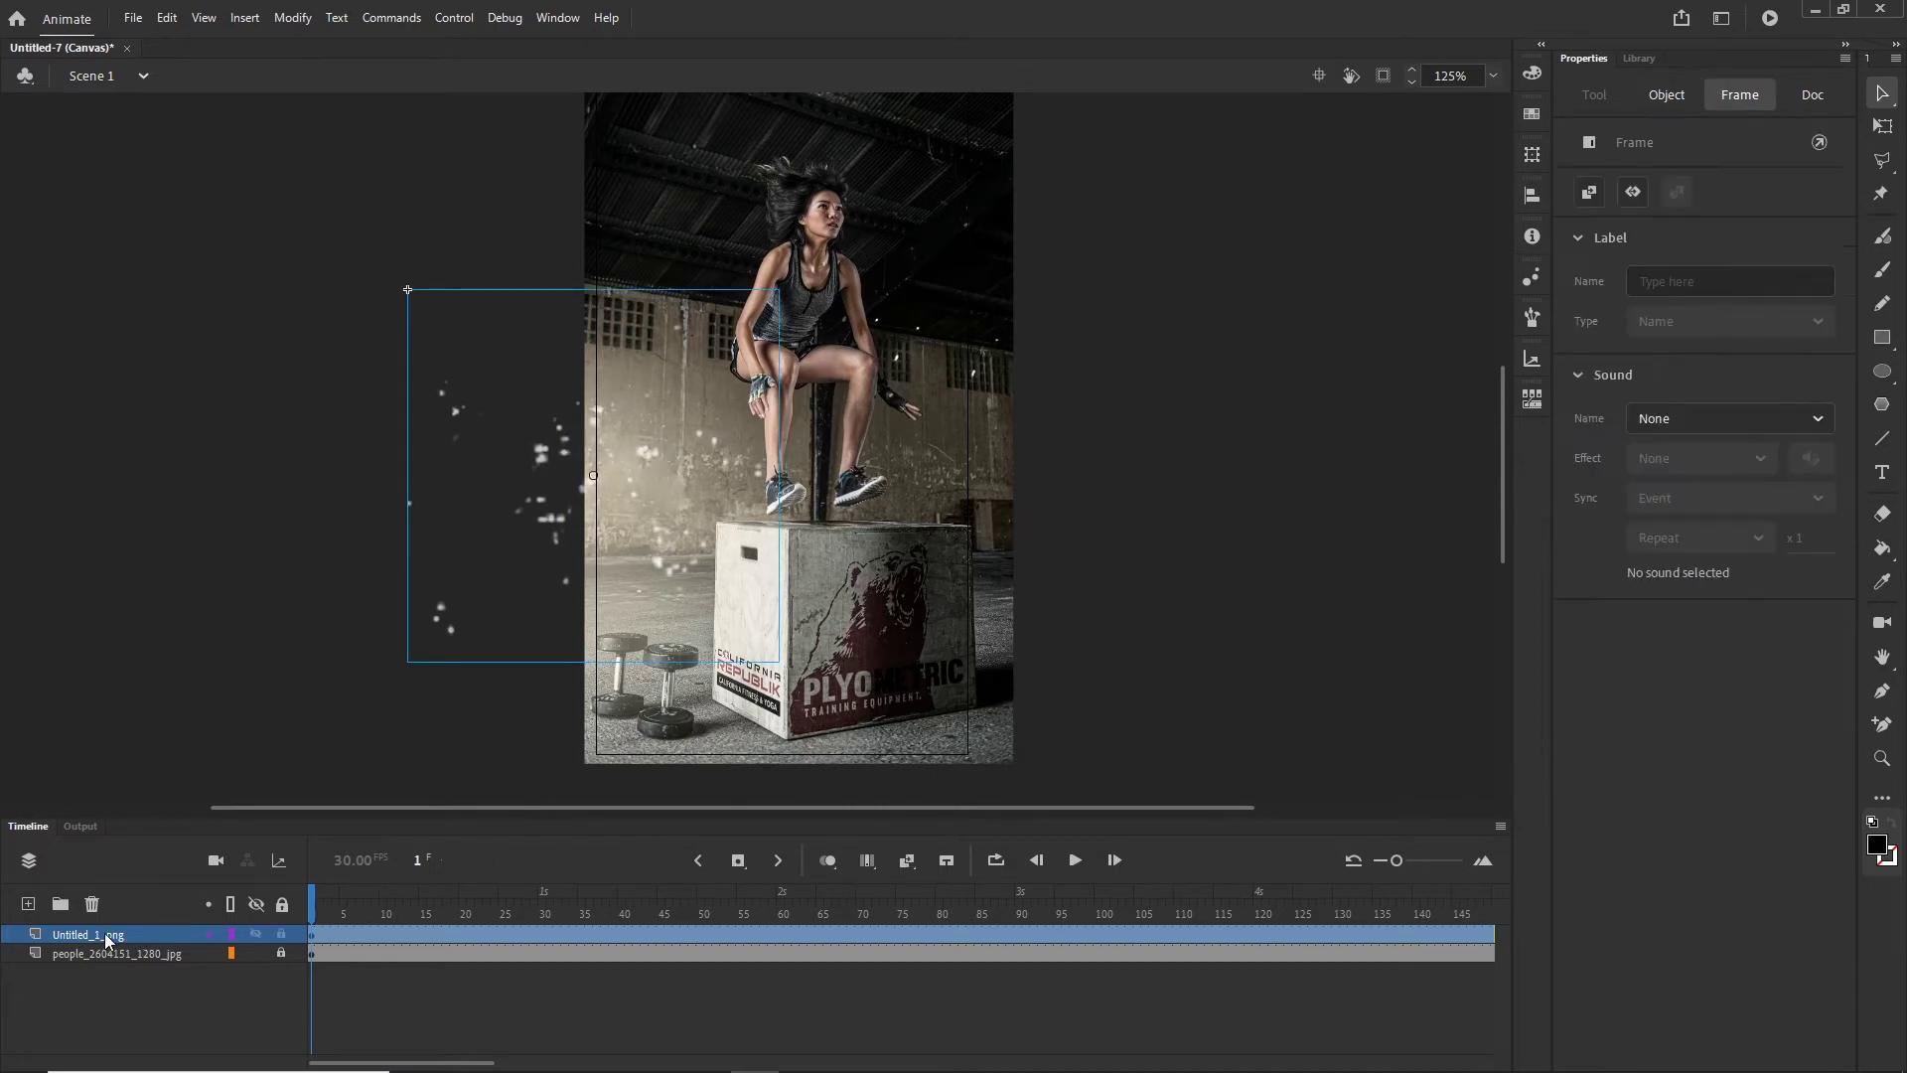
type("part")
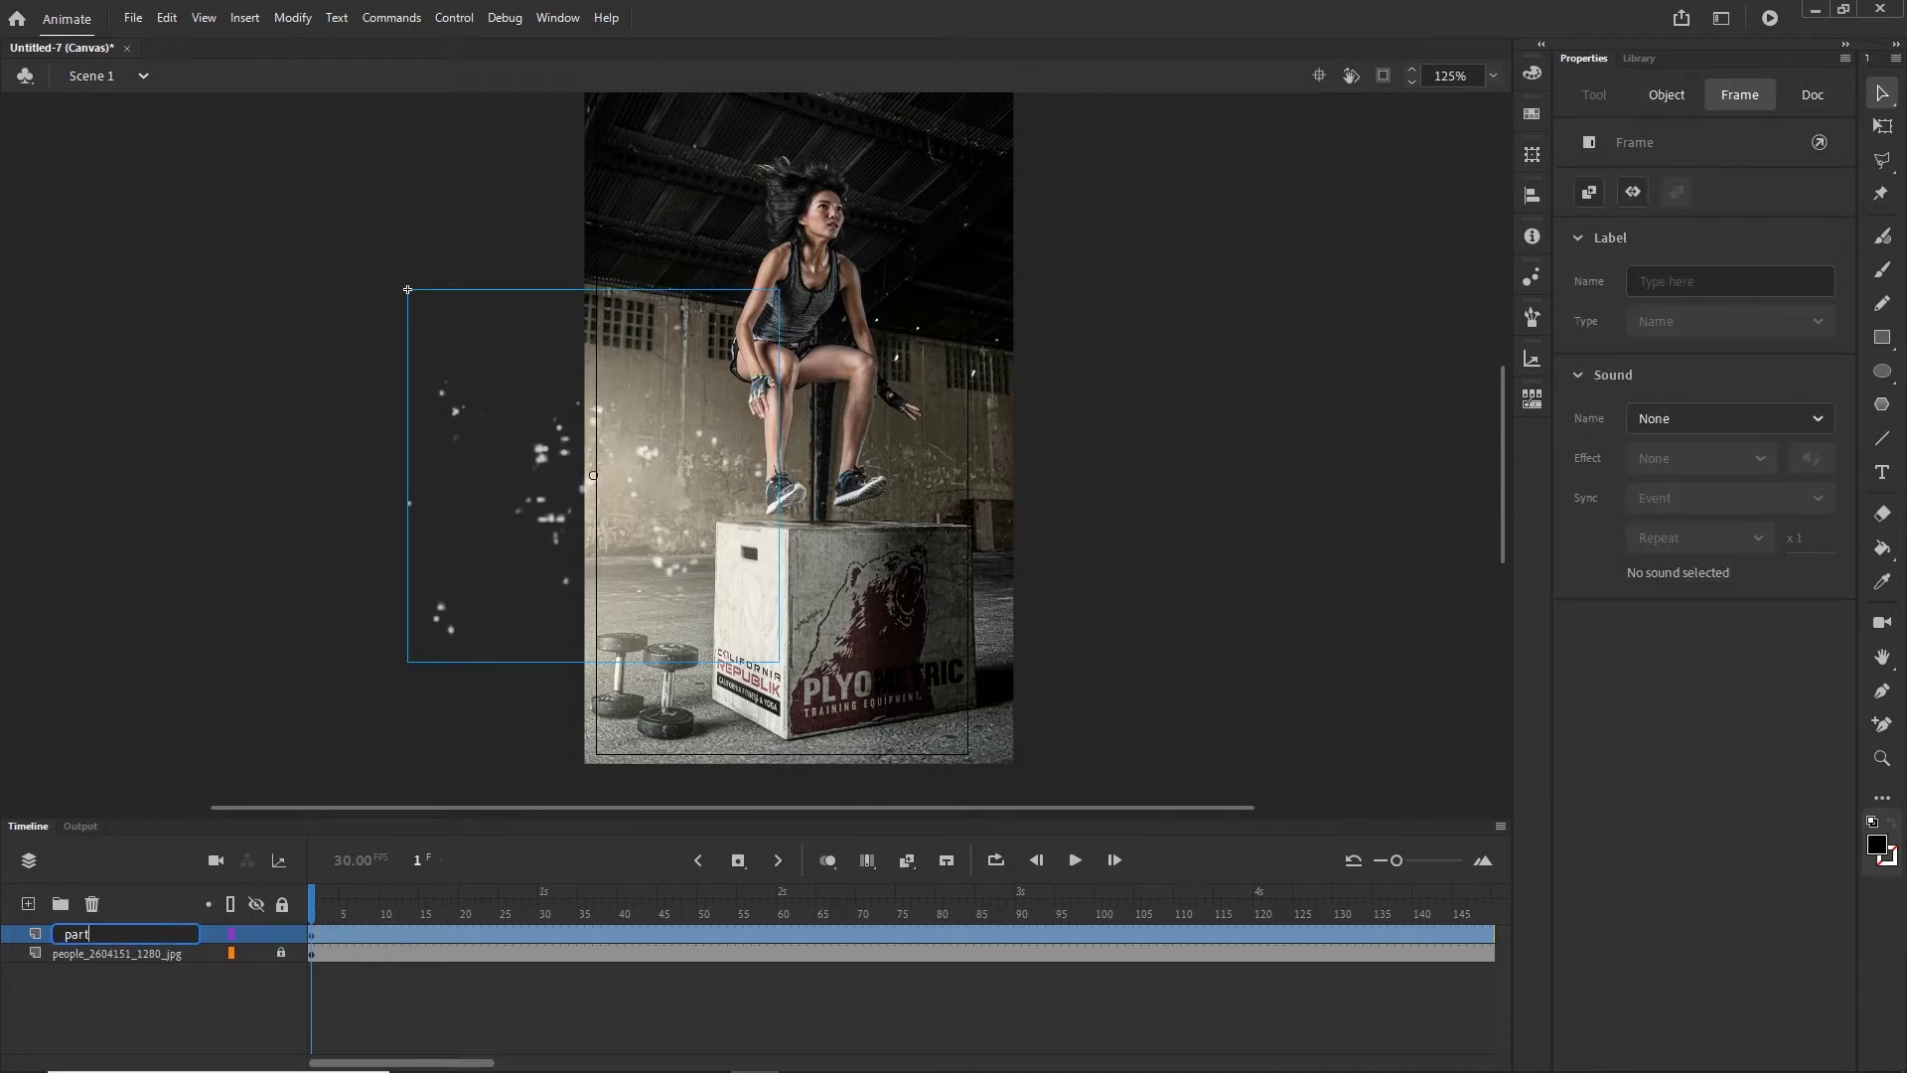
type("icles")
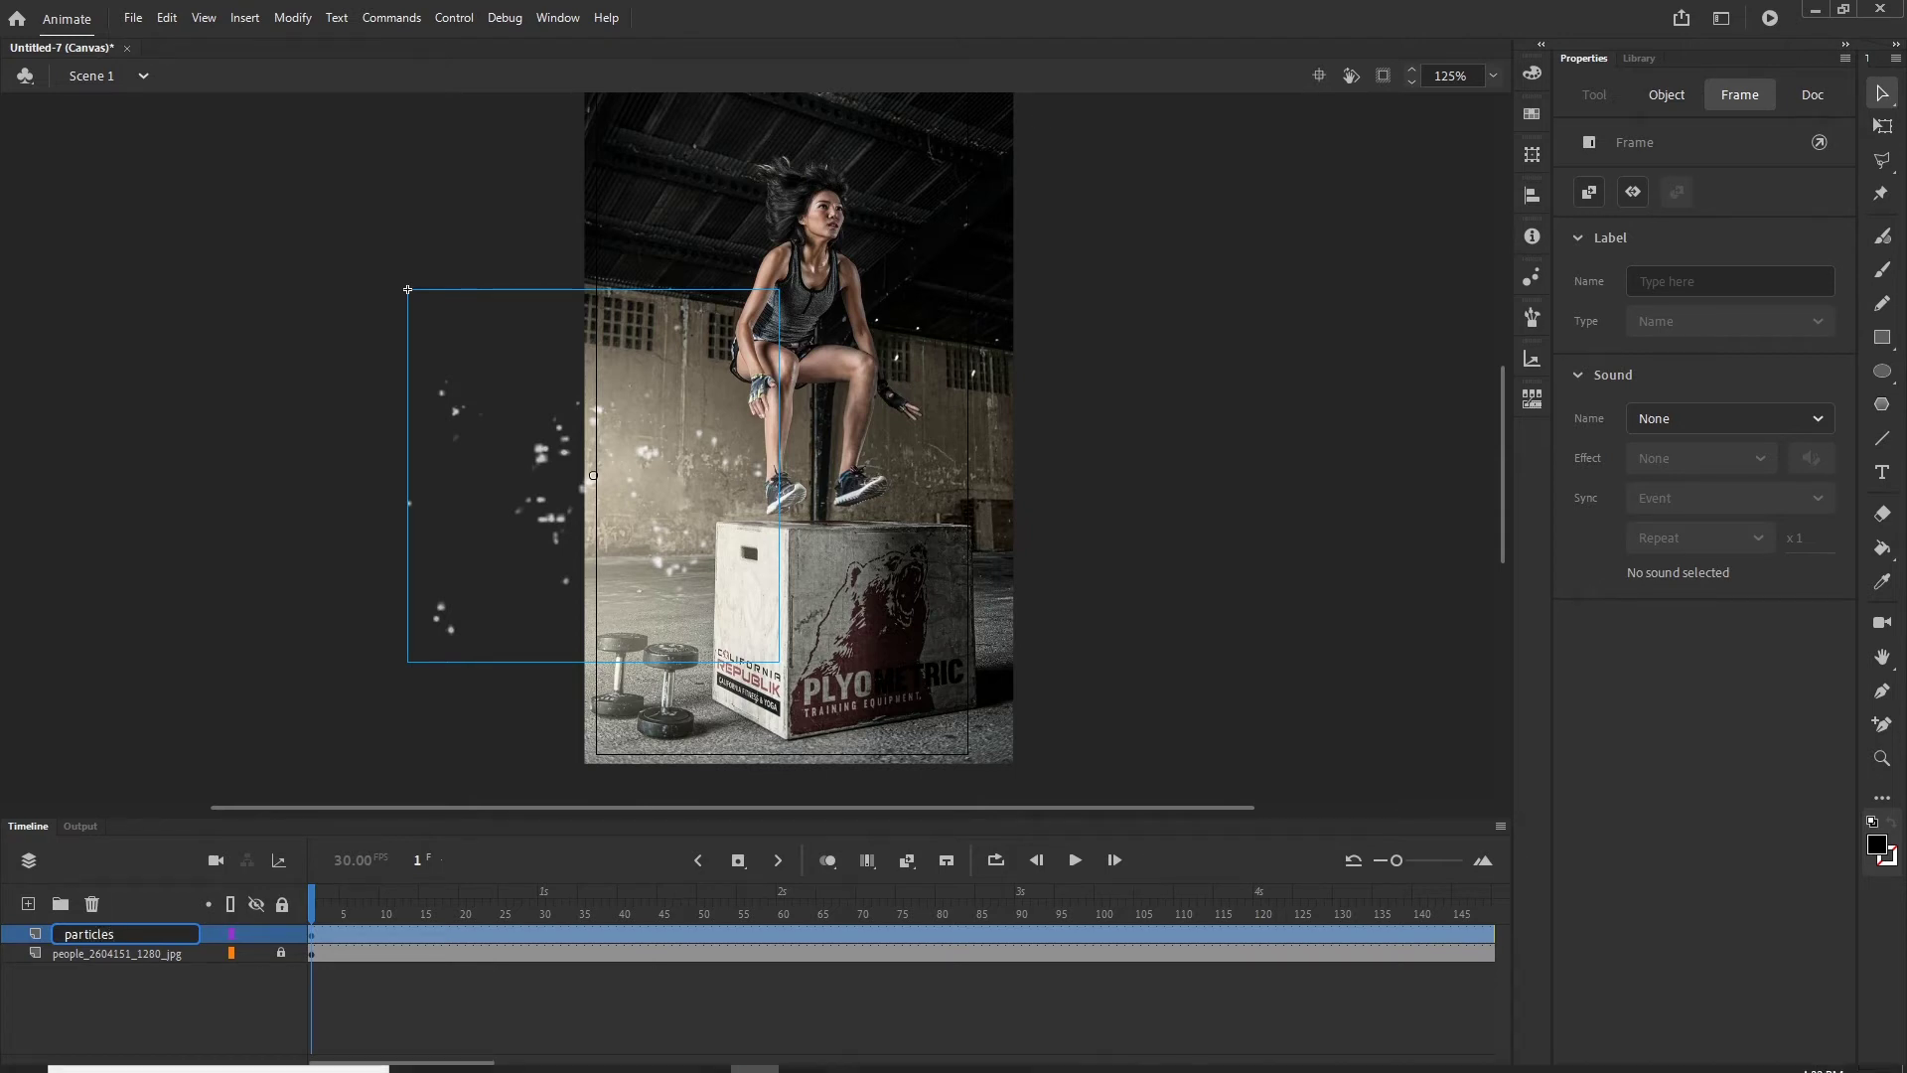
left_click(175, 1001)
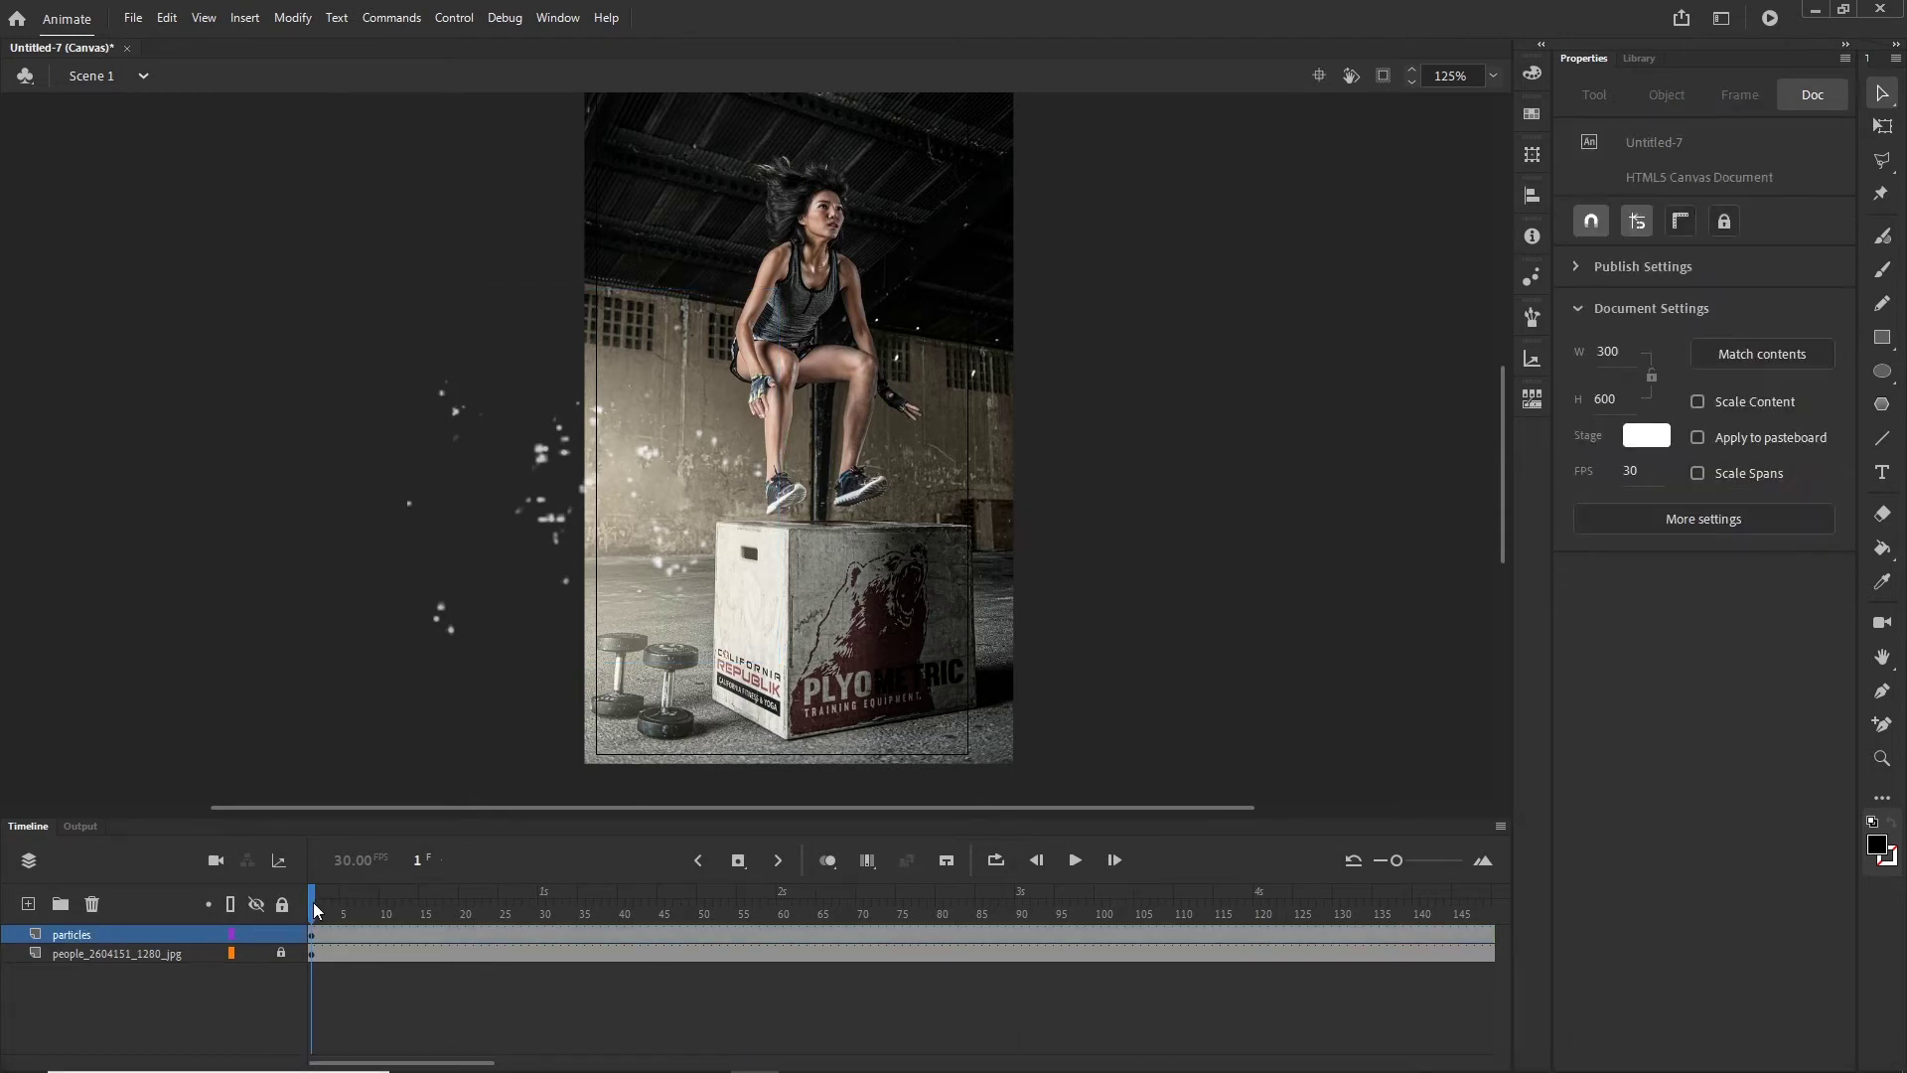
Step: Add a keyframe at frame 300 of the particles layer and shift the movie clip horizontally until it extends past the photo's right edge
left_click_drag(315, 911, 1293, 911)
left_click(1257, 937)
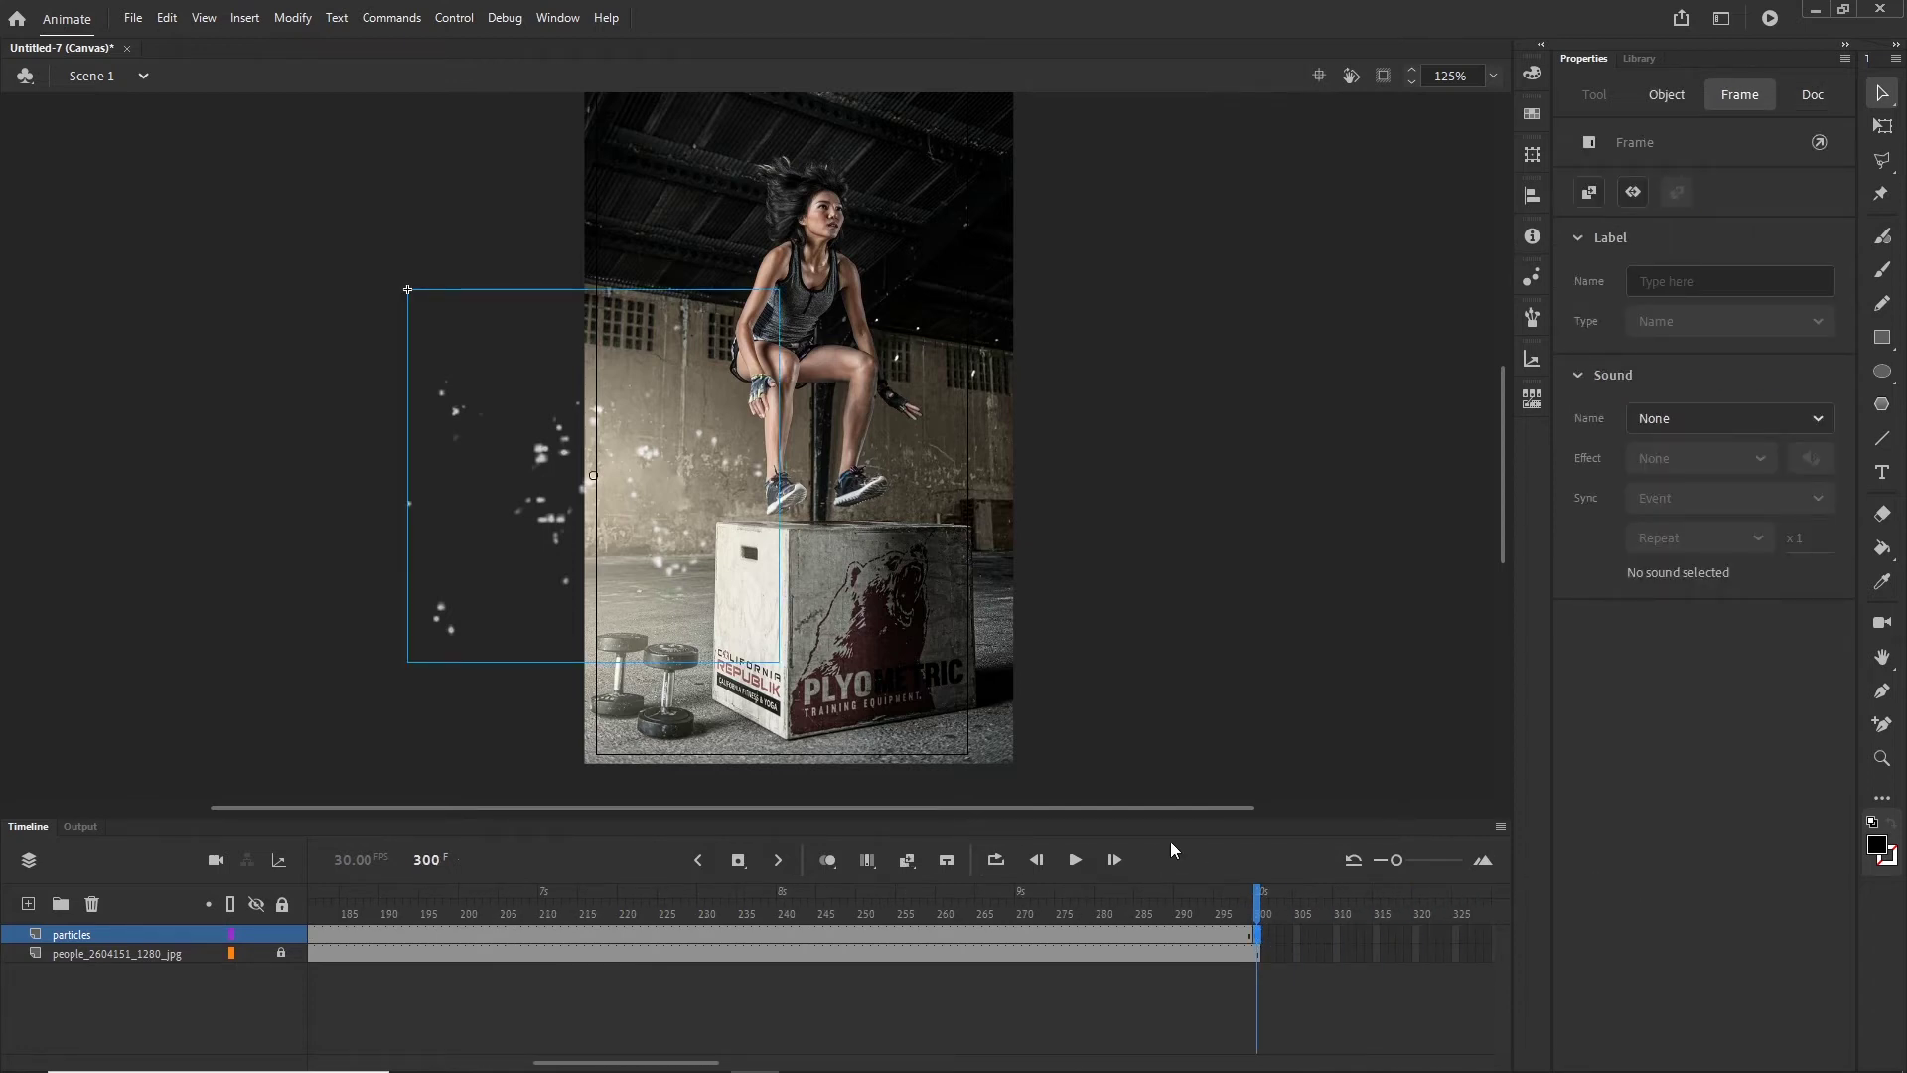
key("shift+Right")
key("shift+Right")
key("shift+Right")
key("shift+Right")
key("shift+Right")
key("shift+Right")
key("shift+Right")
key("shift+Right")
key("shift+Right")
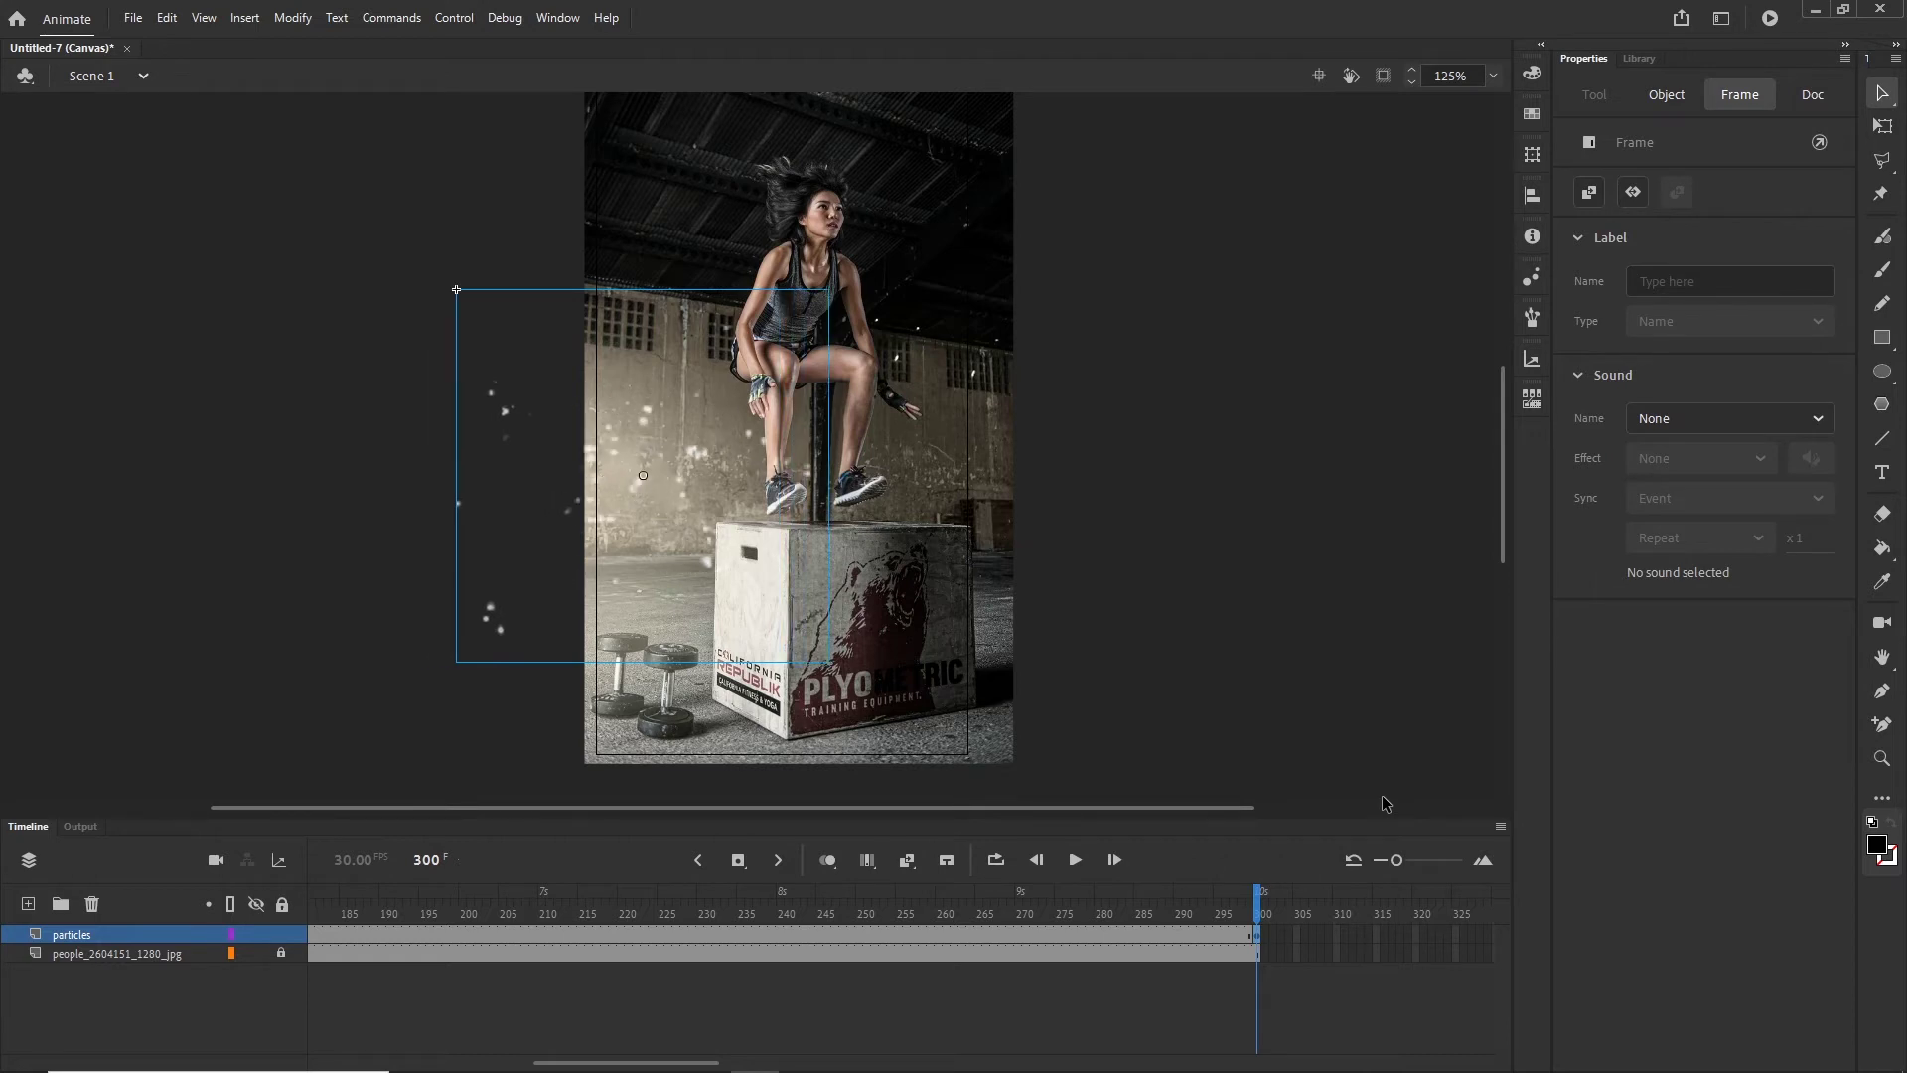
key("shift+Right")
key("shift+Right")
key("shift+Right")
key("shift+Right")
key("shift+Right")
key("shift+Right")
key("shift+Right")
key("shift+Right")
key("shift+Right")
key("shift+Right")
key("shift+Right")
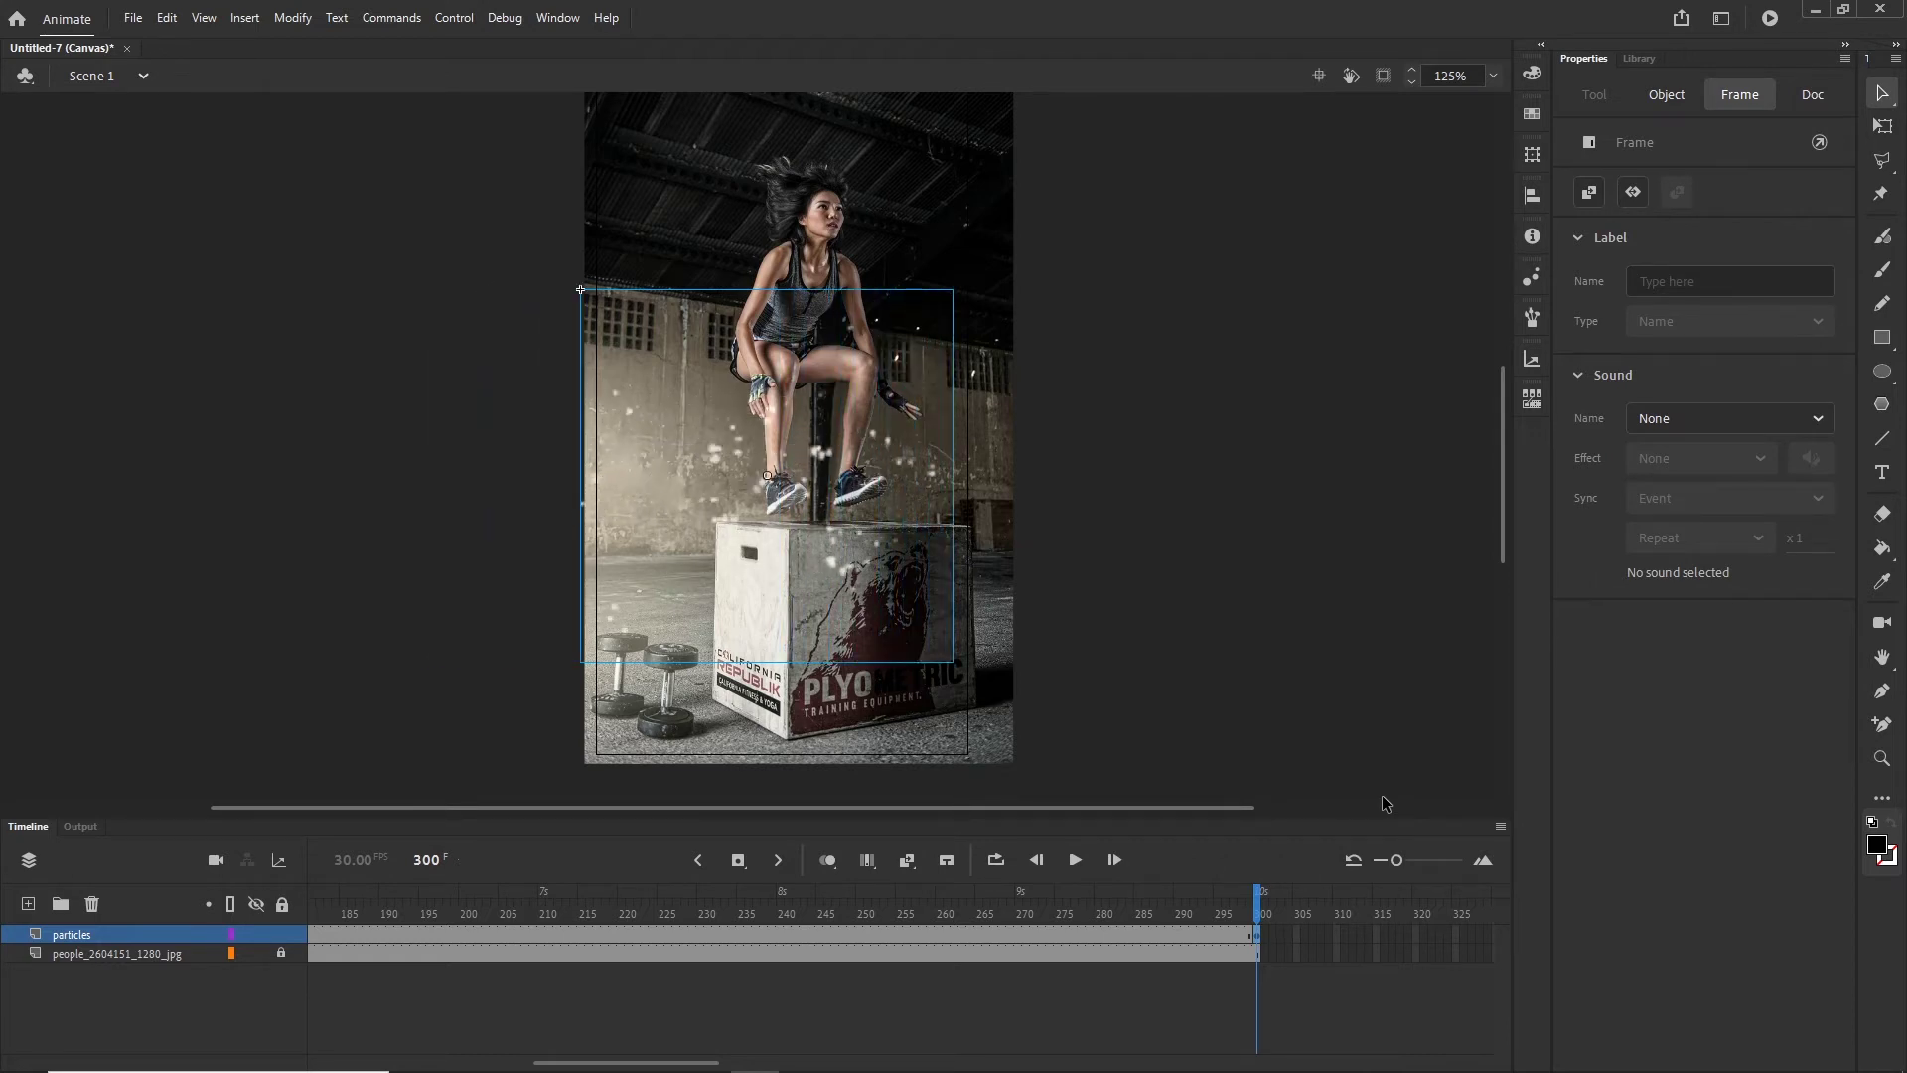
key("shift+Right")
key("shift+Right")
key("shift+Right")
key("shift+Right")
key("shift+Right")
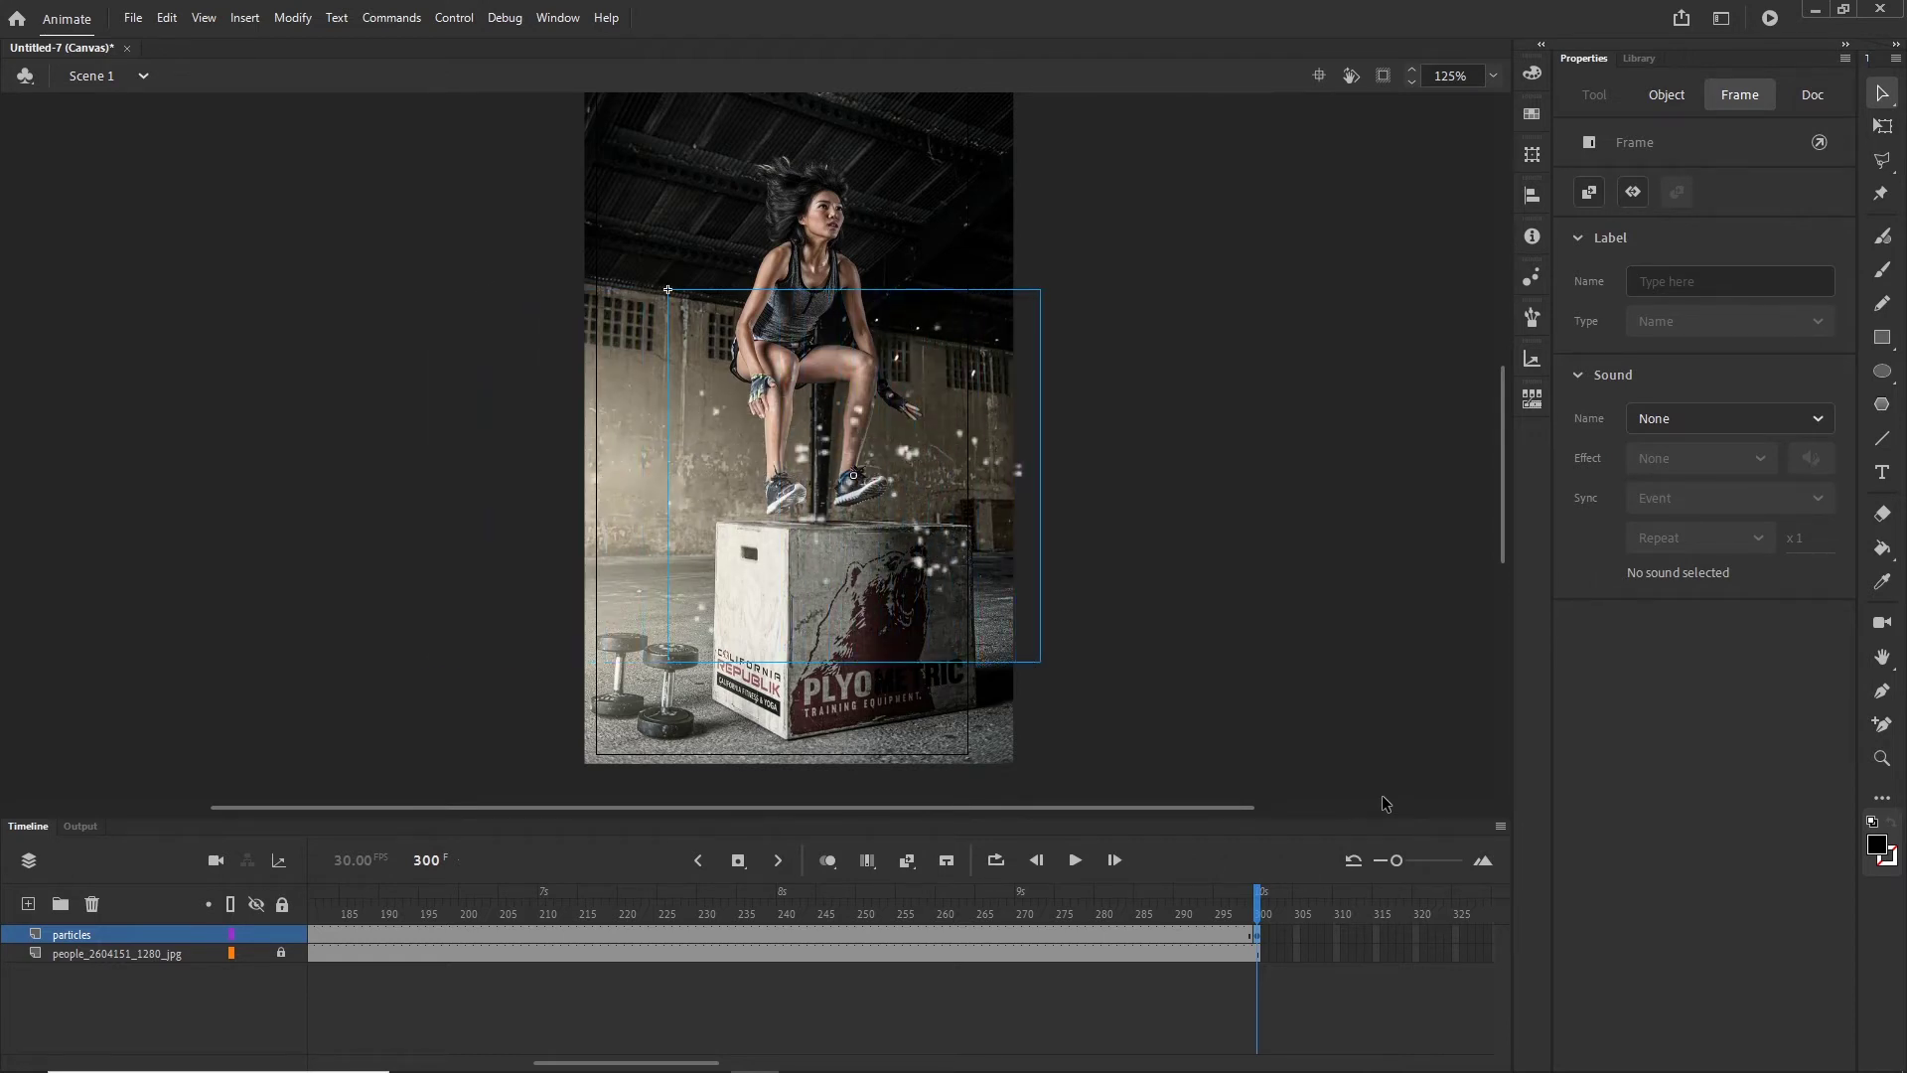
Step: Create a classic tween between the particles layer's two keyframes and scrub the timeline to preview the motion
left_click(791, 936)
right_click(791, 937)
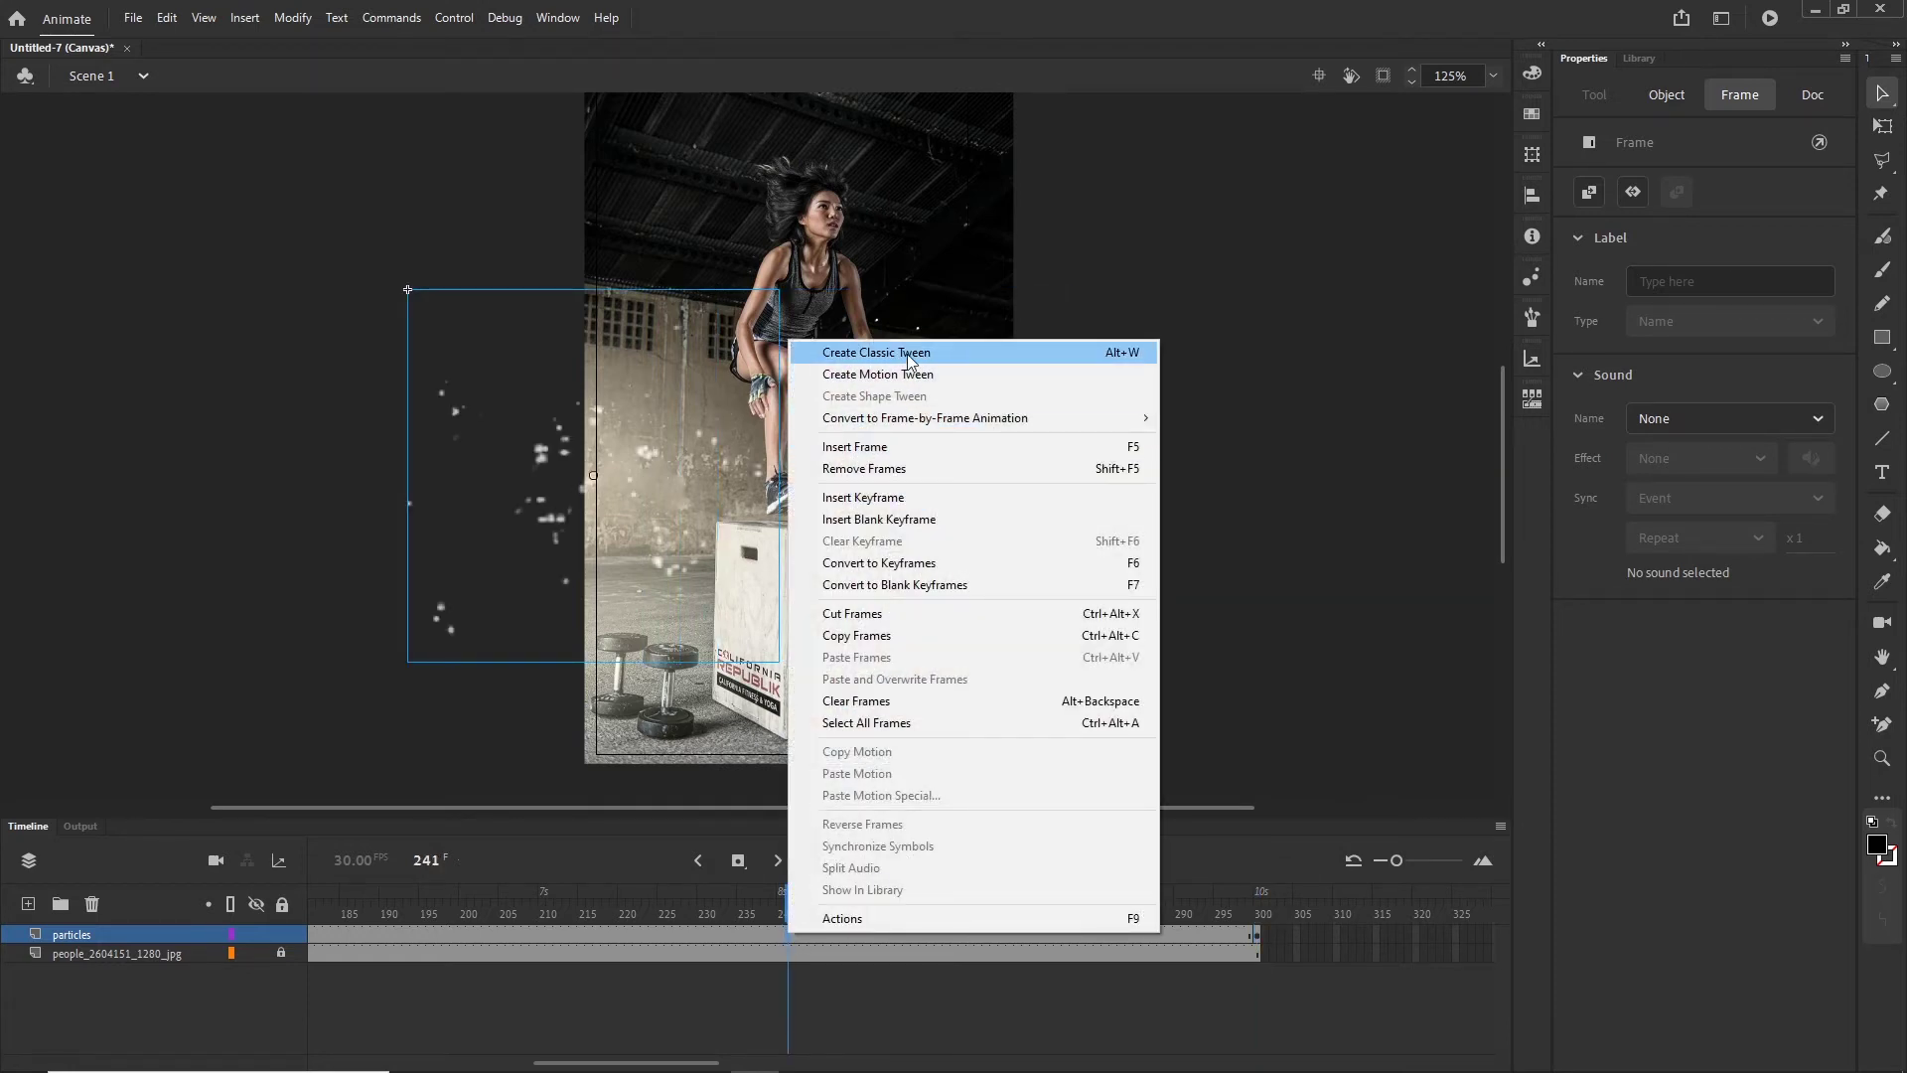
left_click(908, 359)
left_click_drag(791, 909, 136, 925)
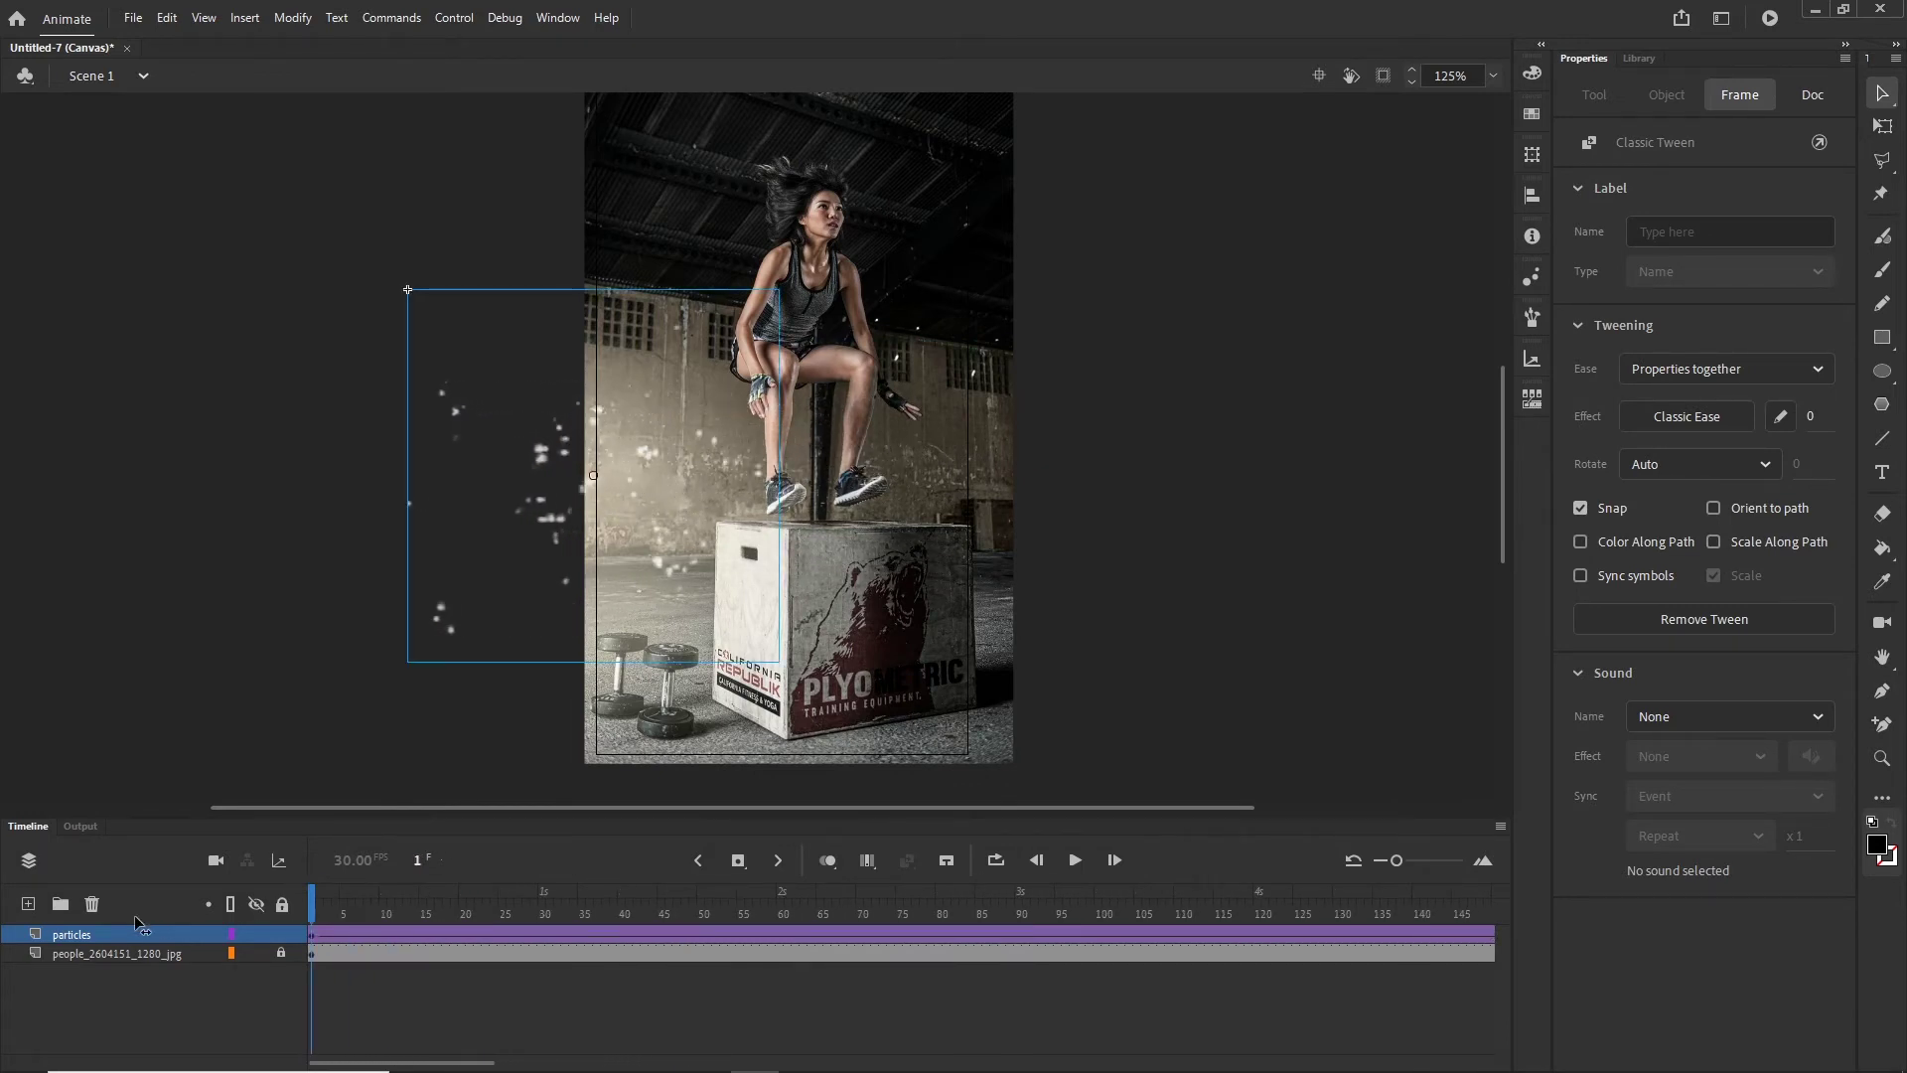
left_click_drag(325, 908, 1185, 905)
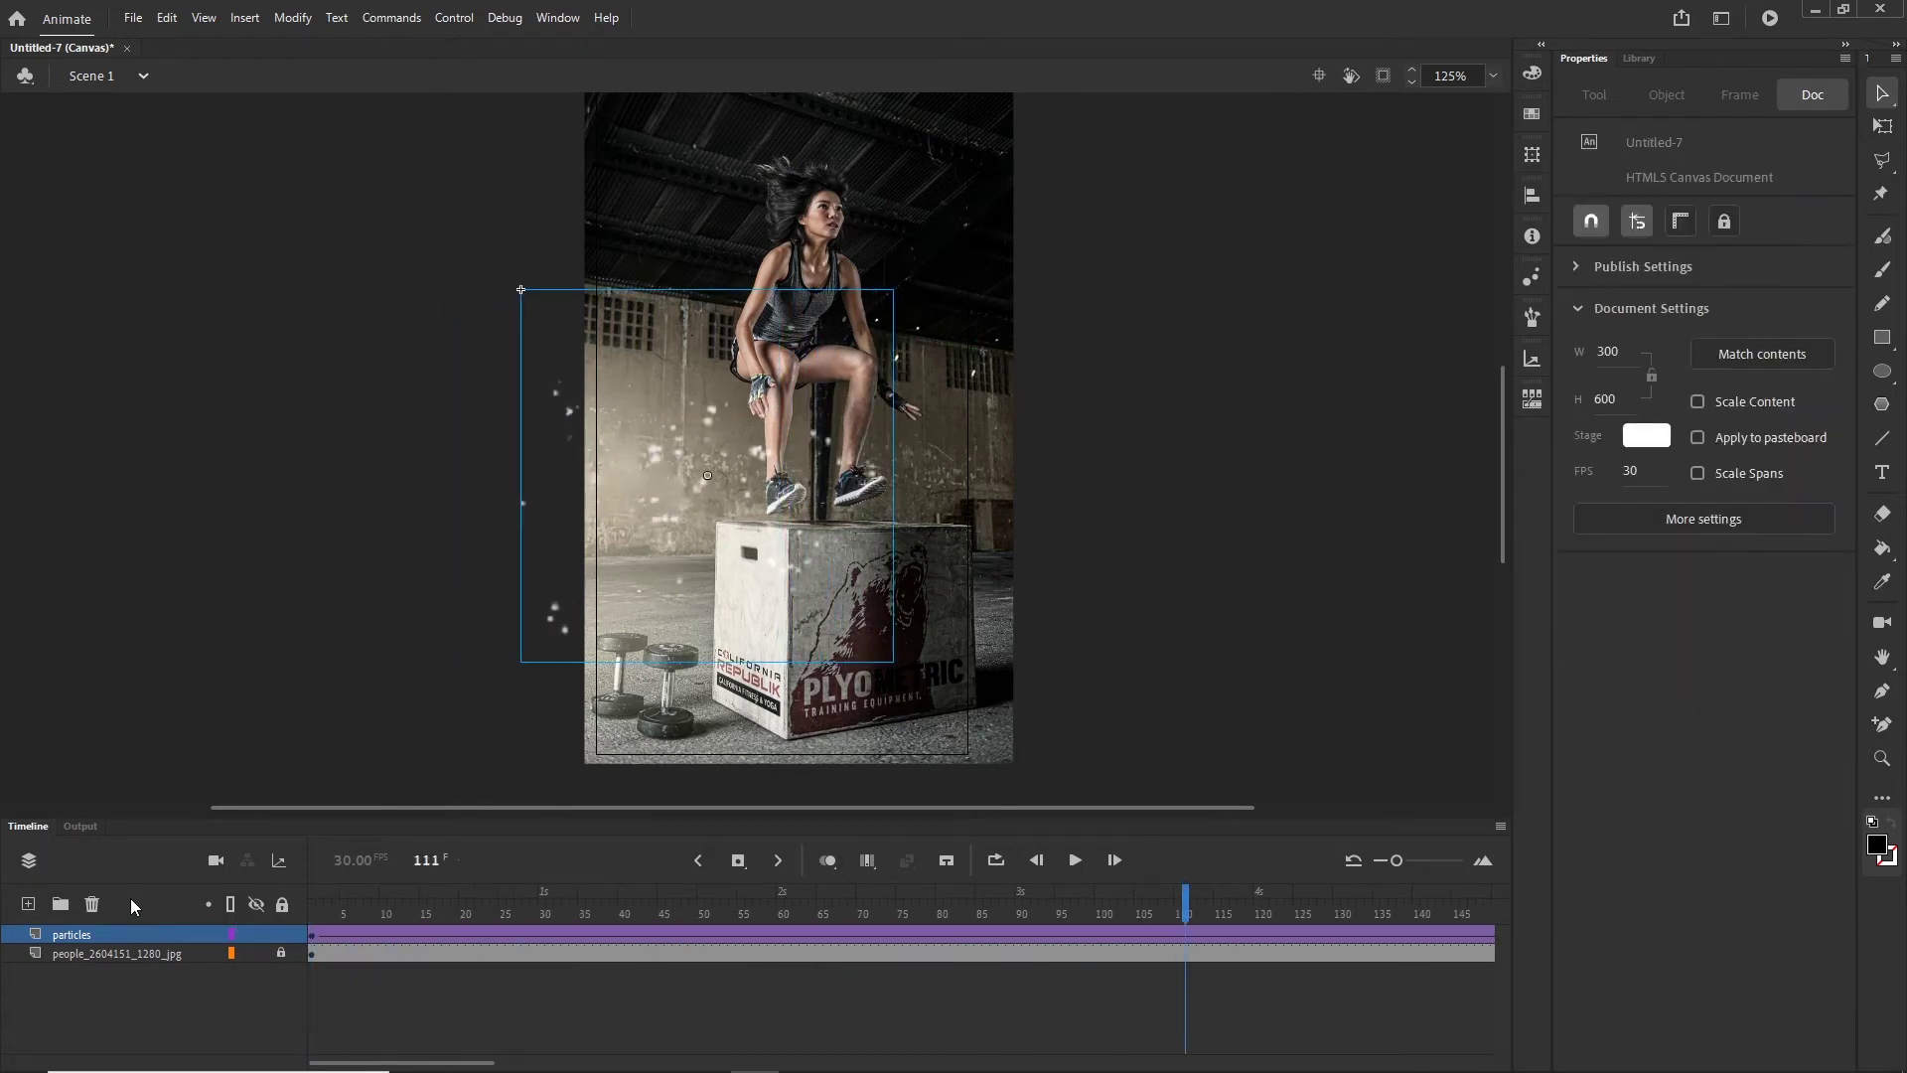
Step: Add a new layer on top and place another instance of the particles symbol on it over the photo's upper right area
left_click(27, 903)
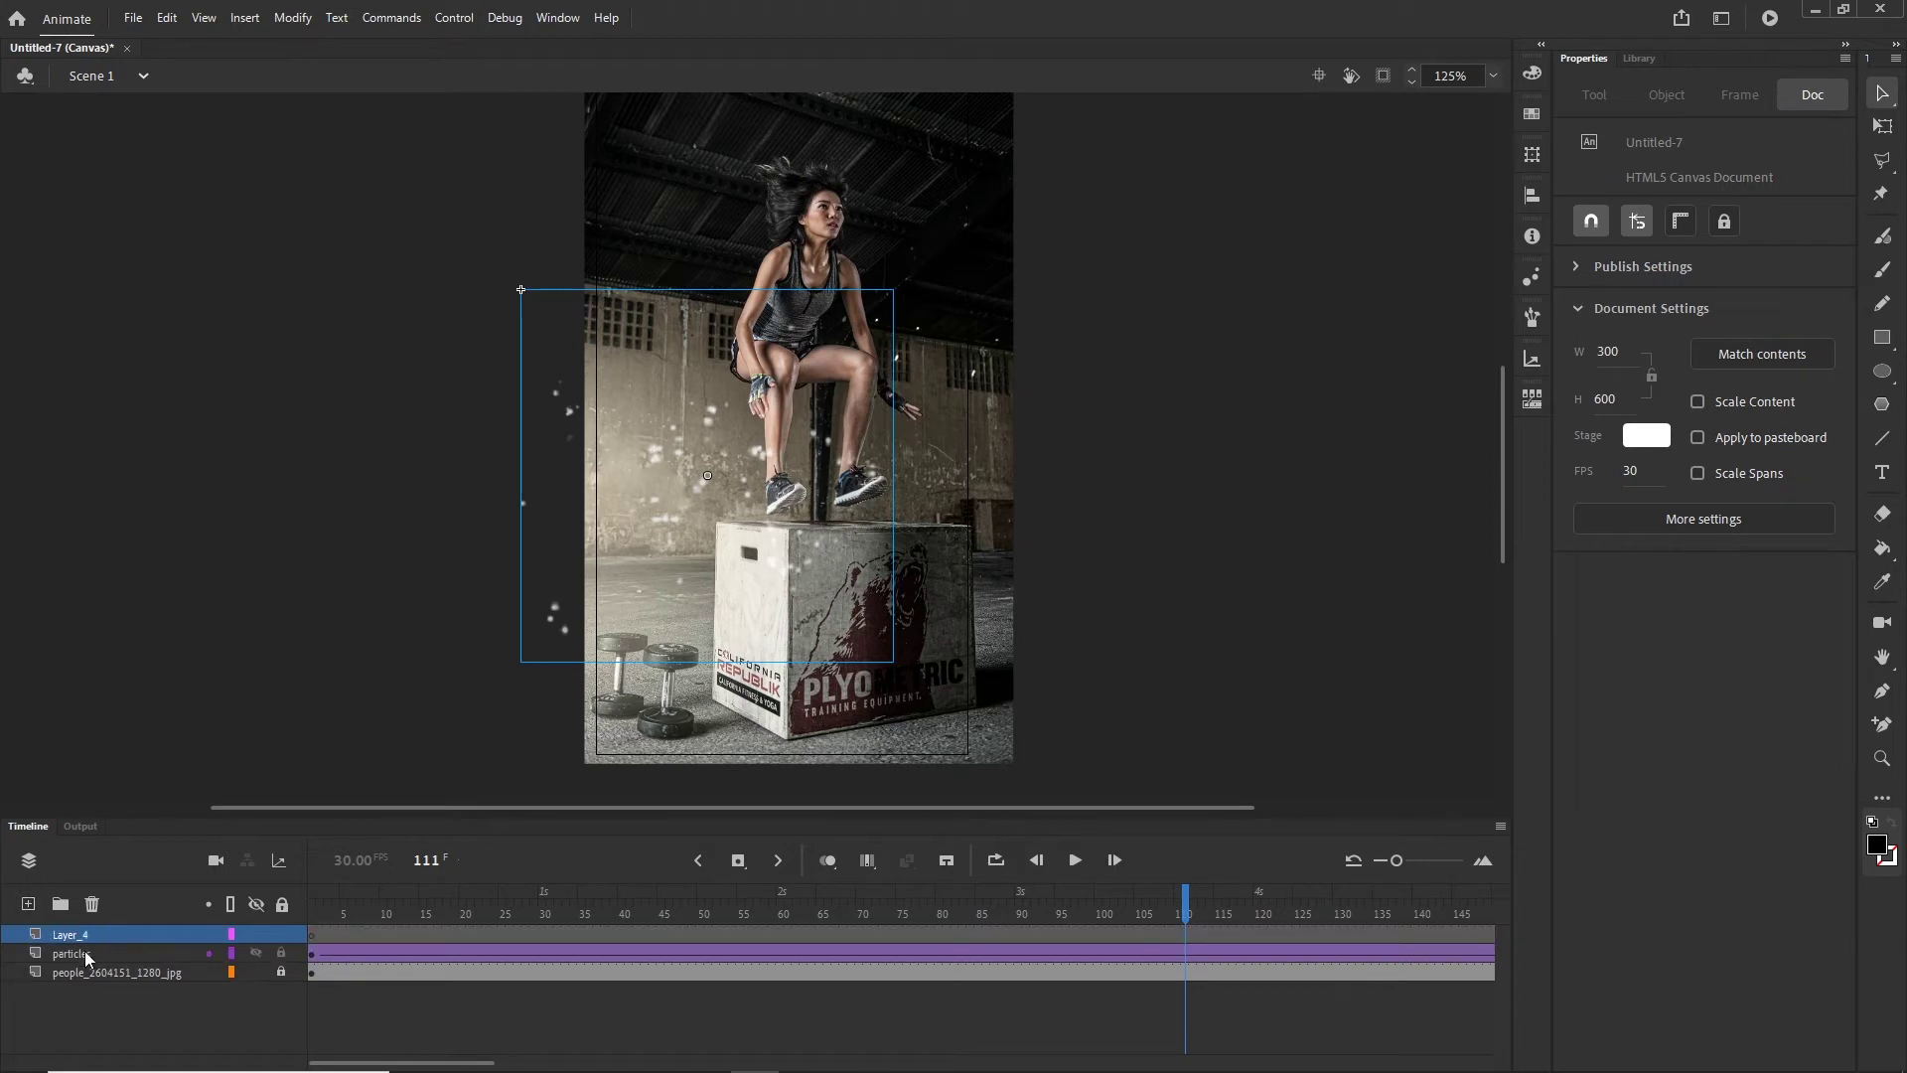
left_click(1639, 59)
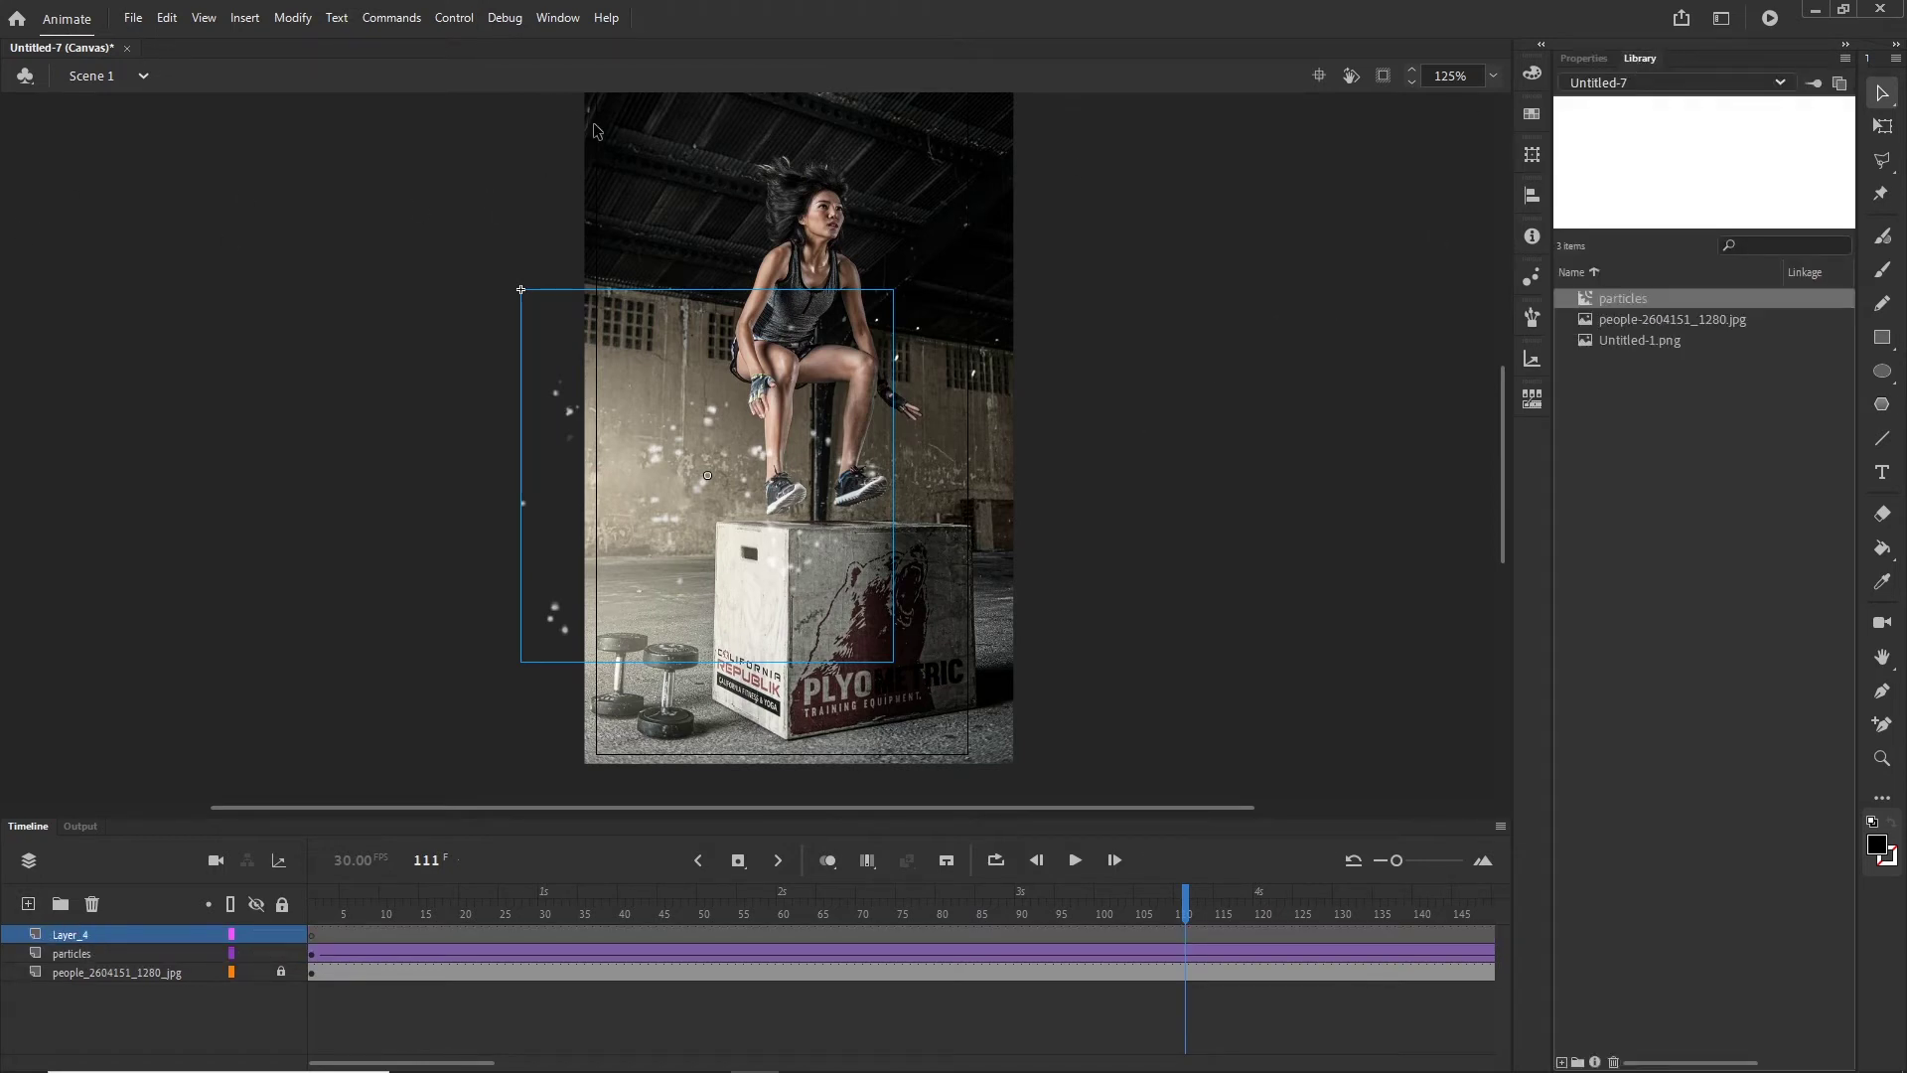
left_click(557, 18)
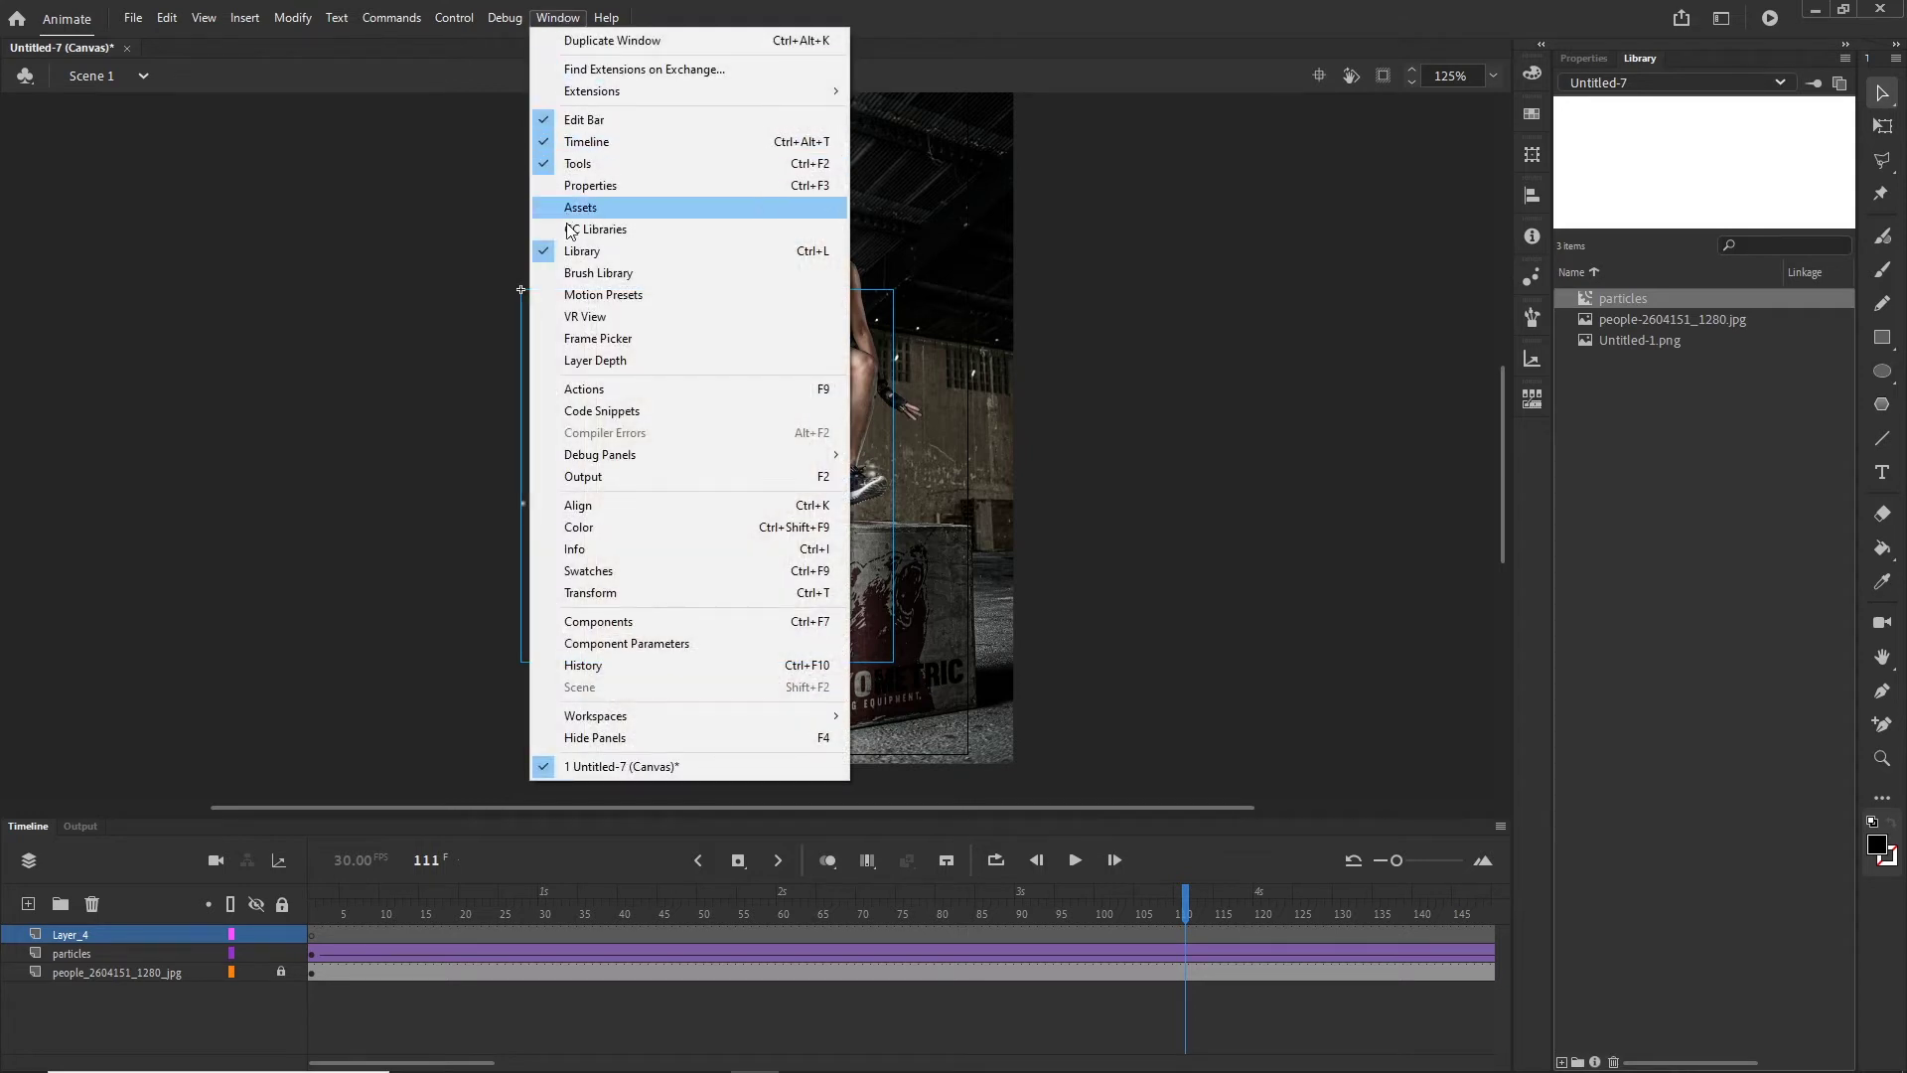
left_click(572, 20)
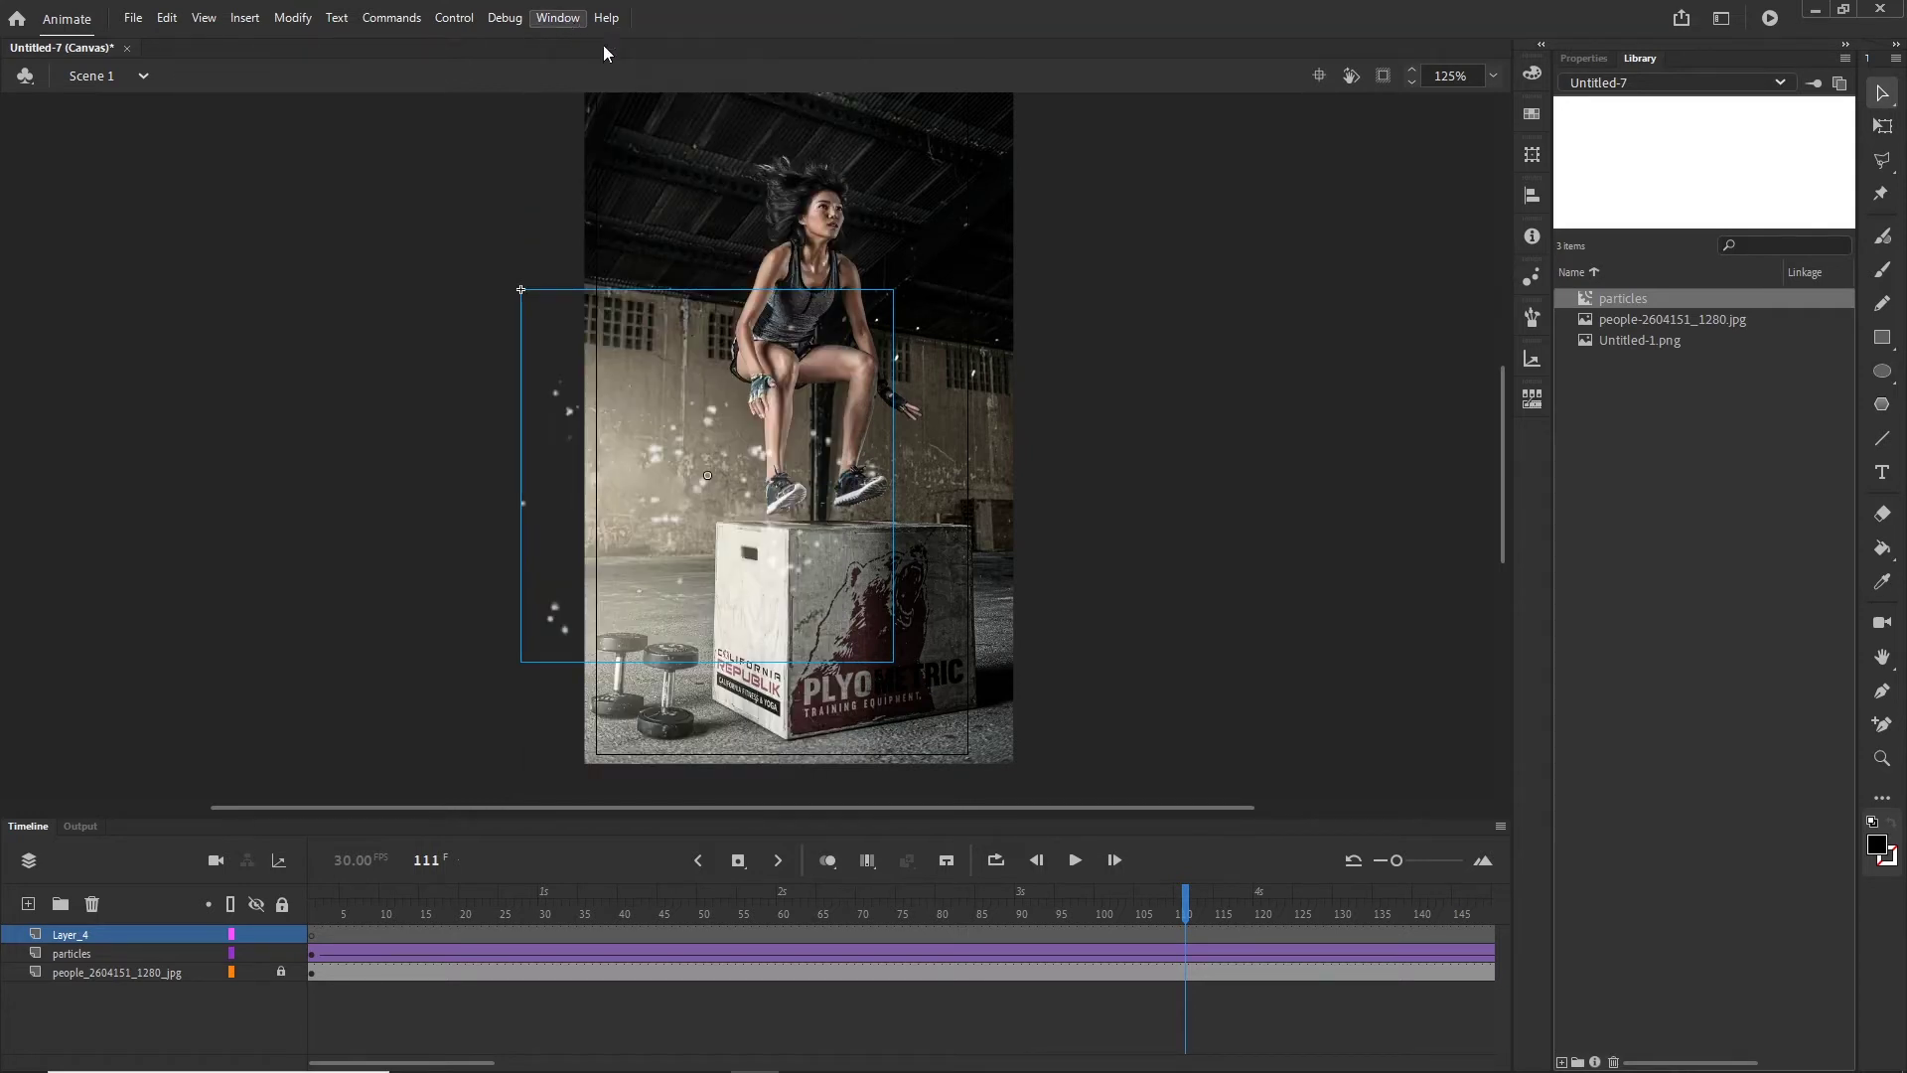
left_click(1626, 340)
left_click(1622, 325)
left_click(1613, 302)
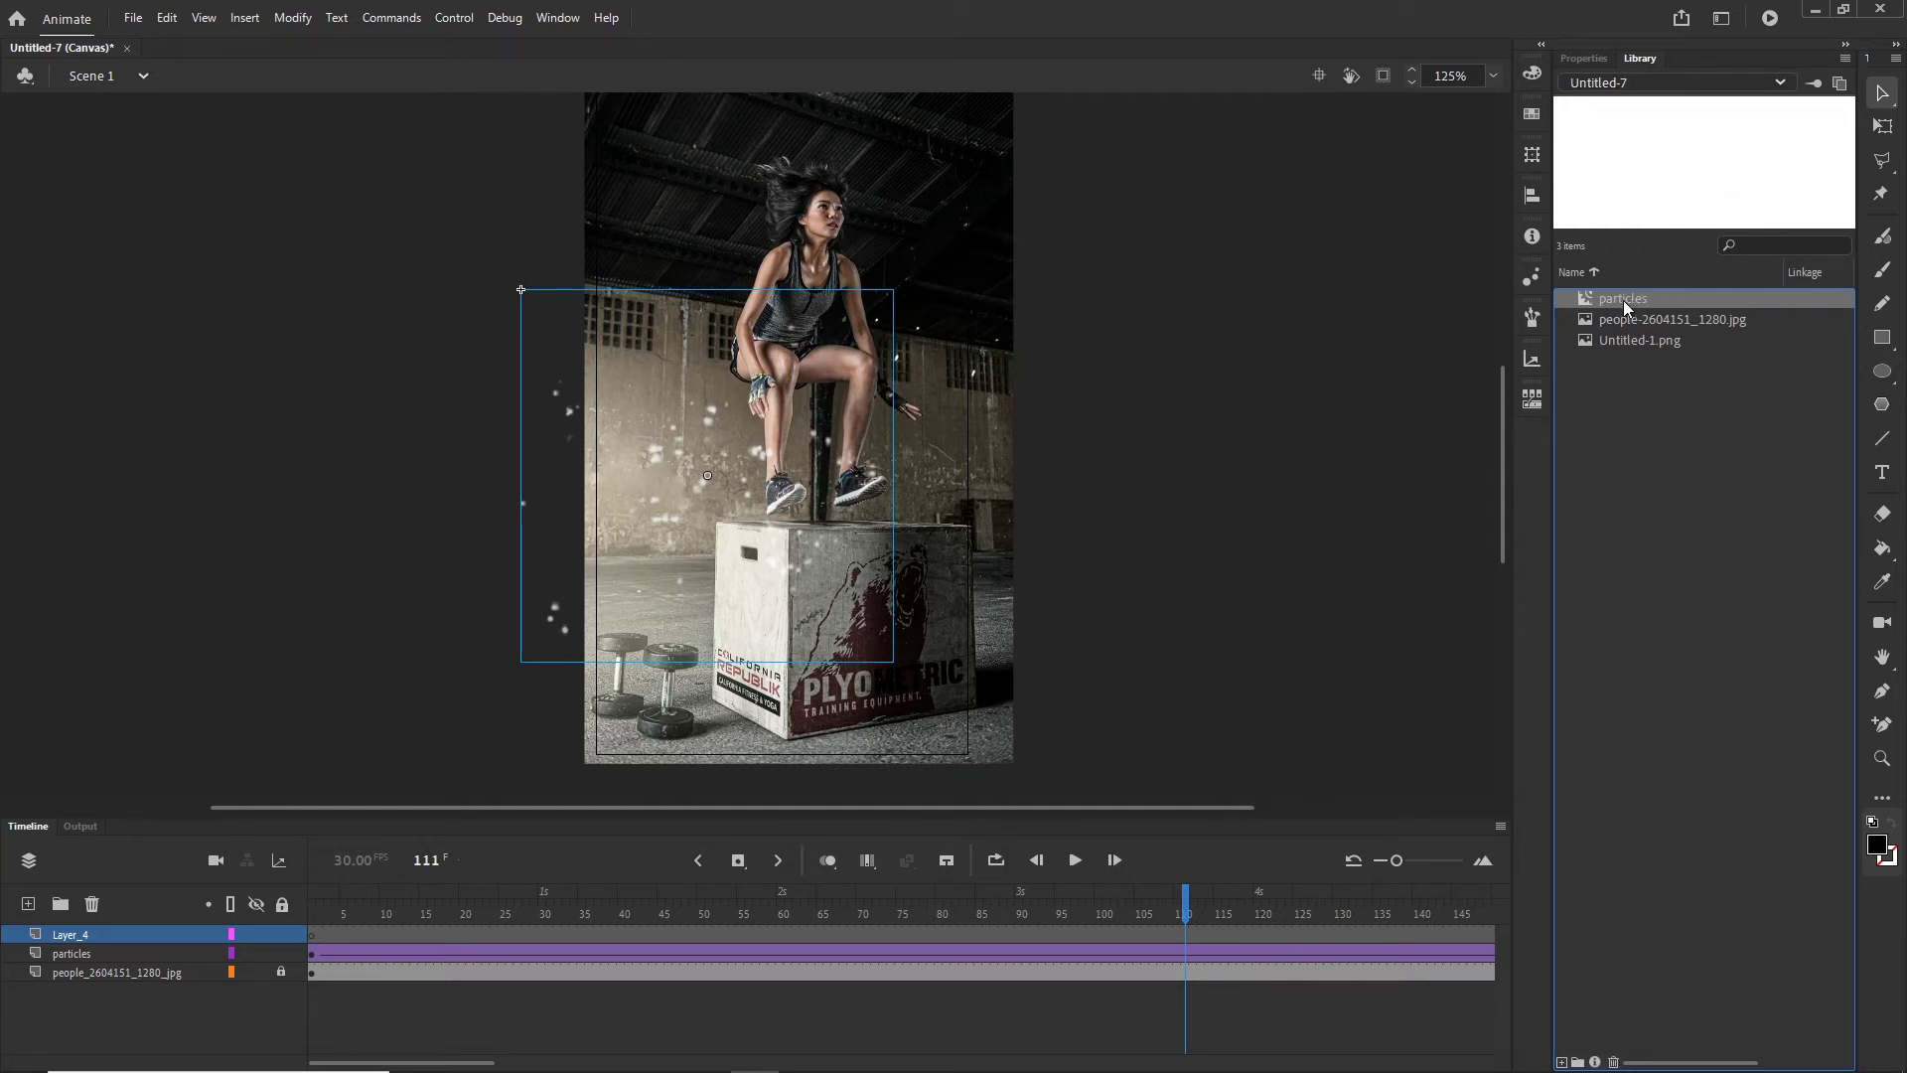
left_click_drag(962, 198, 868, 222)
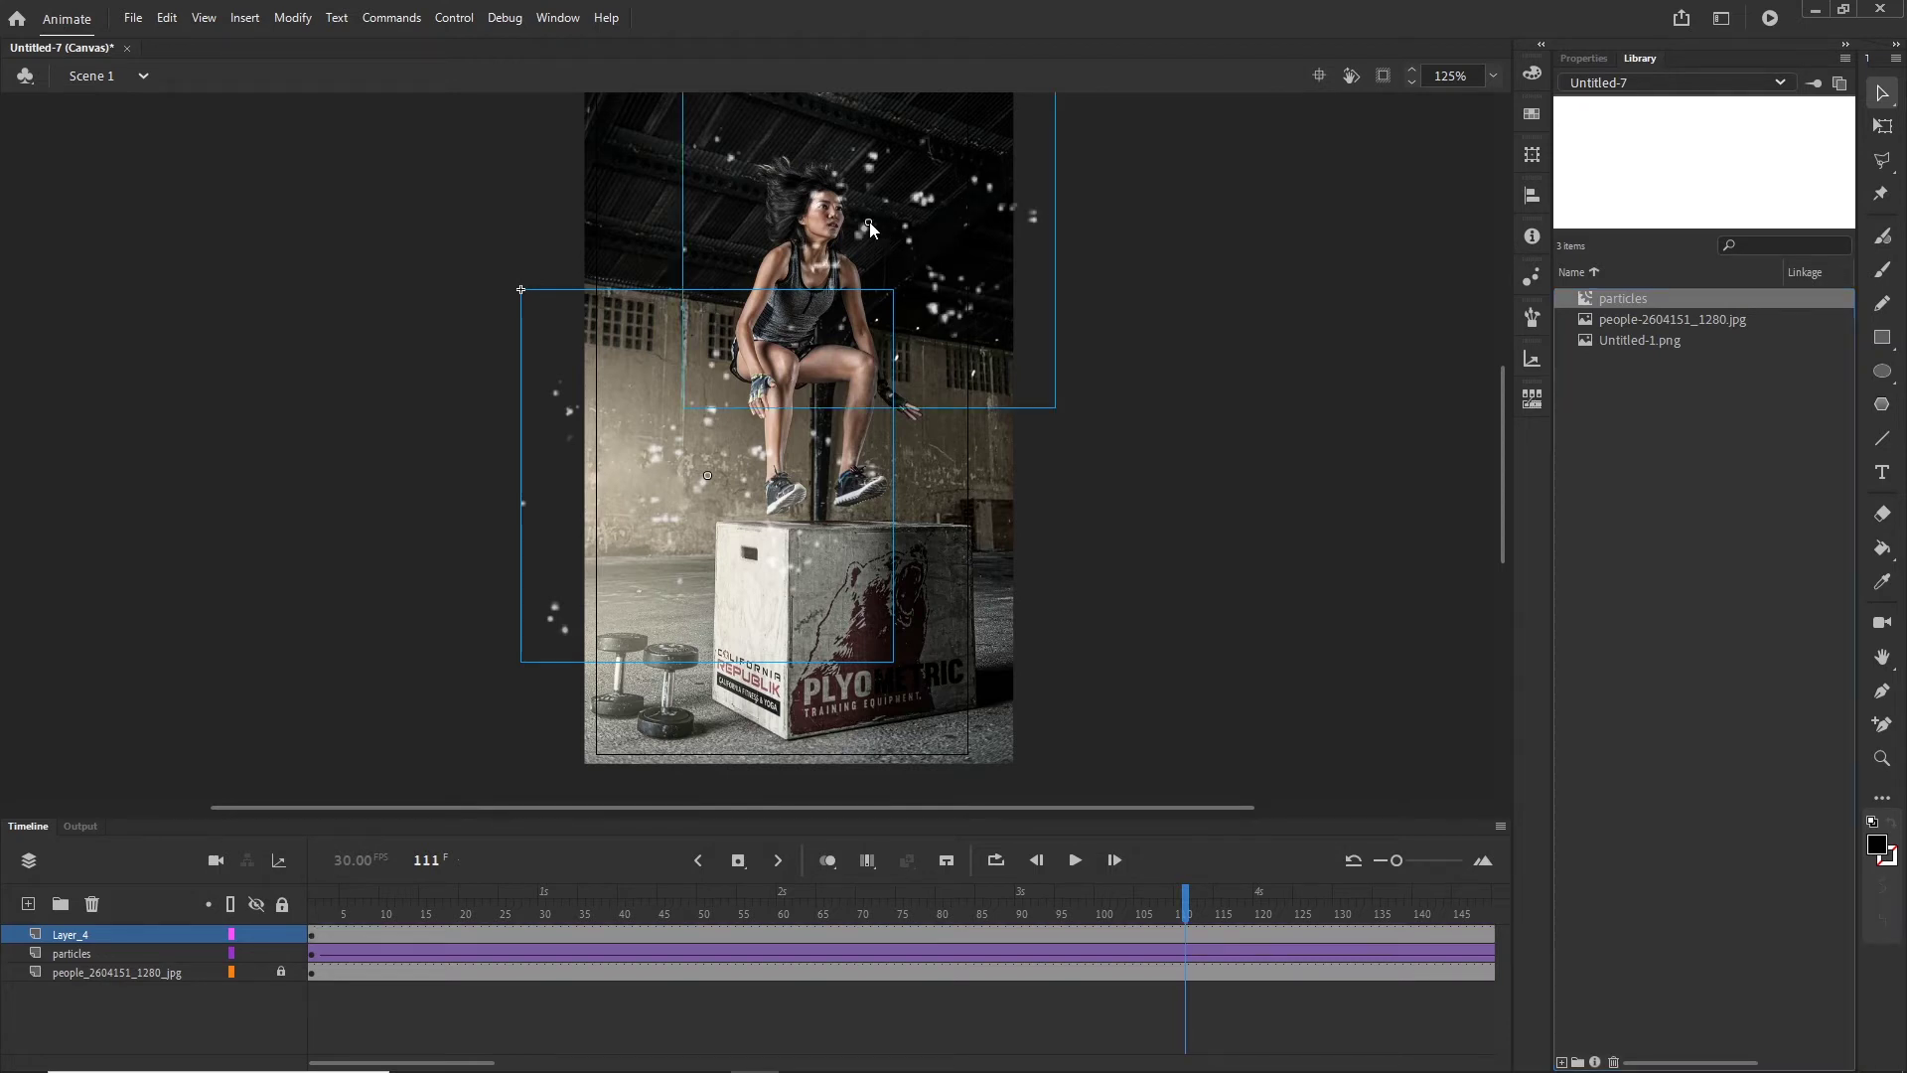
Step: Rename the new layer as p2
double_click(66, 936)
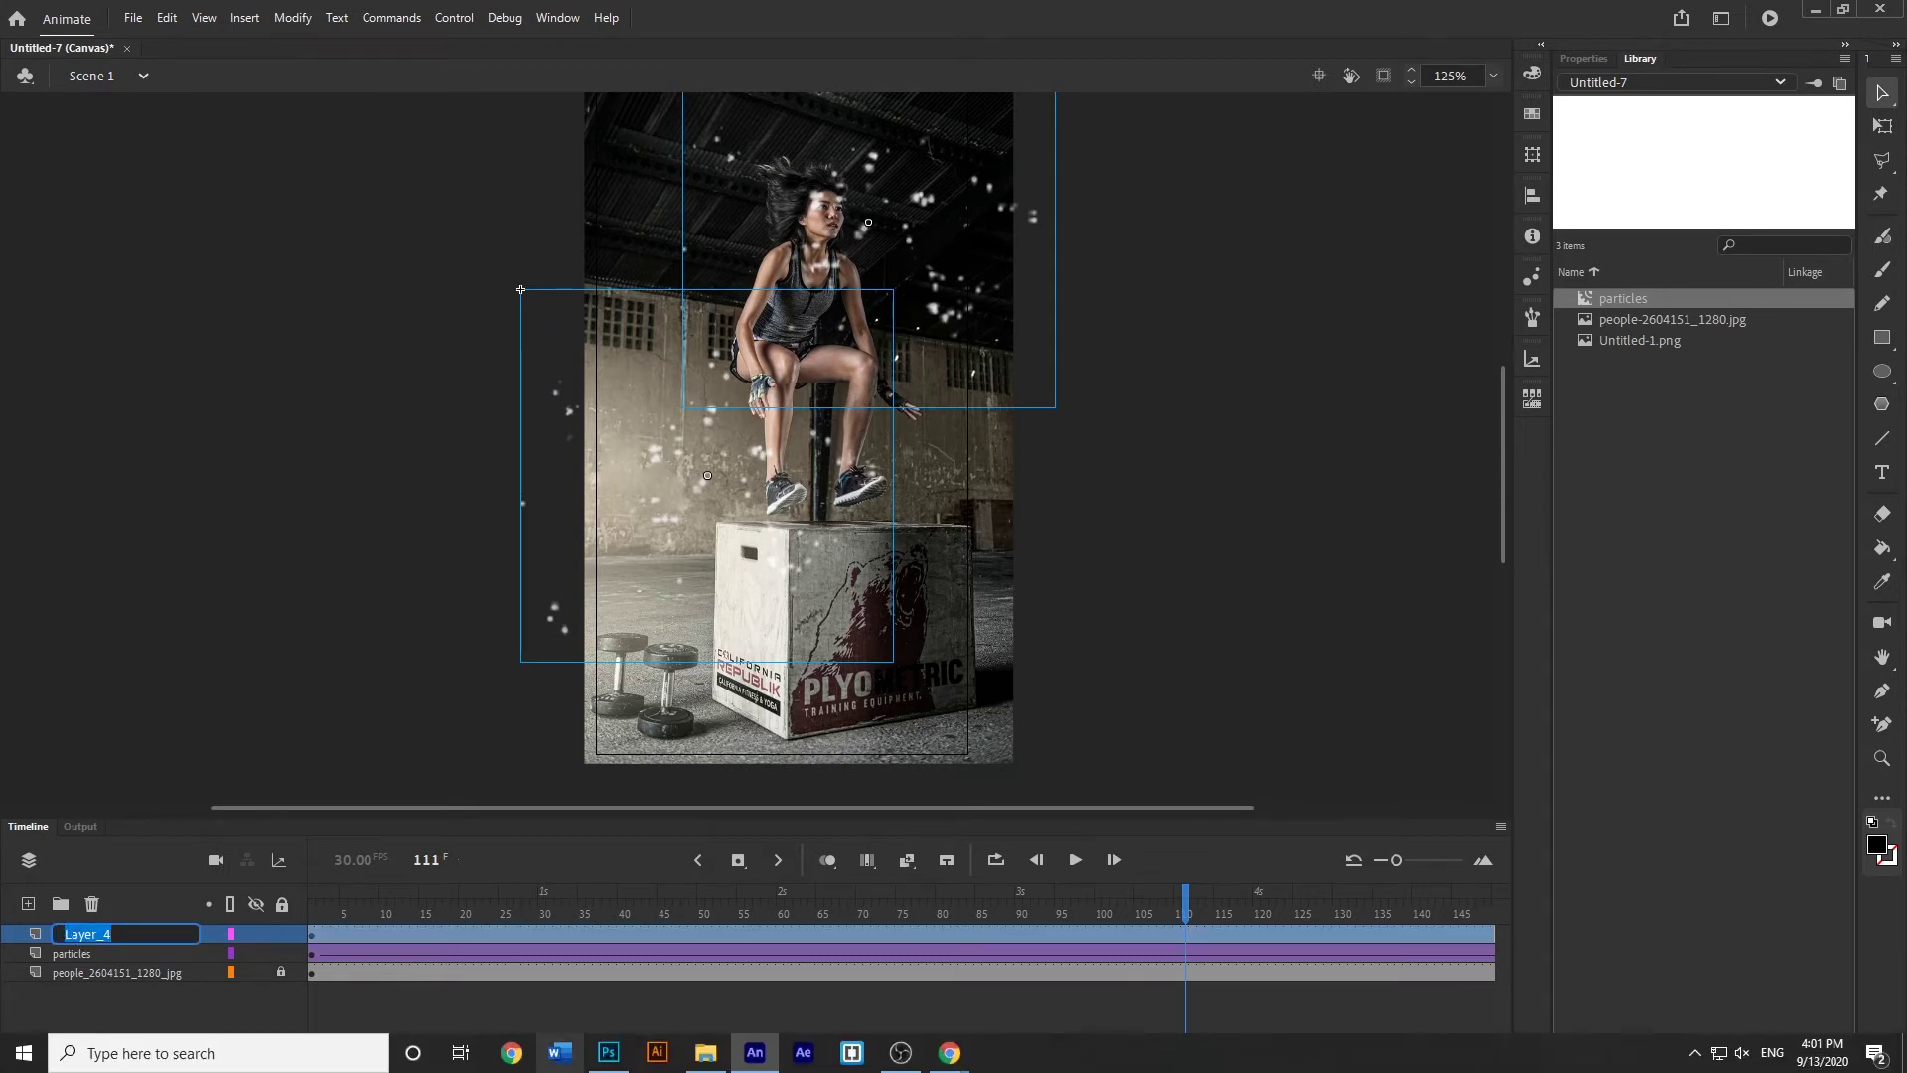
type("p2")
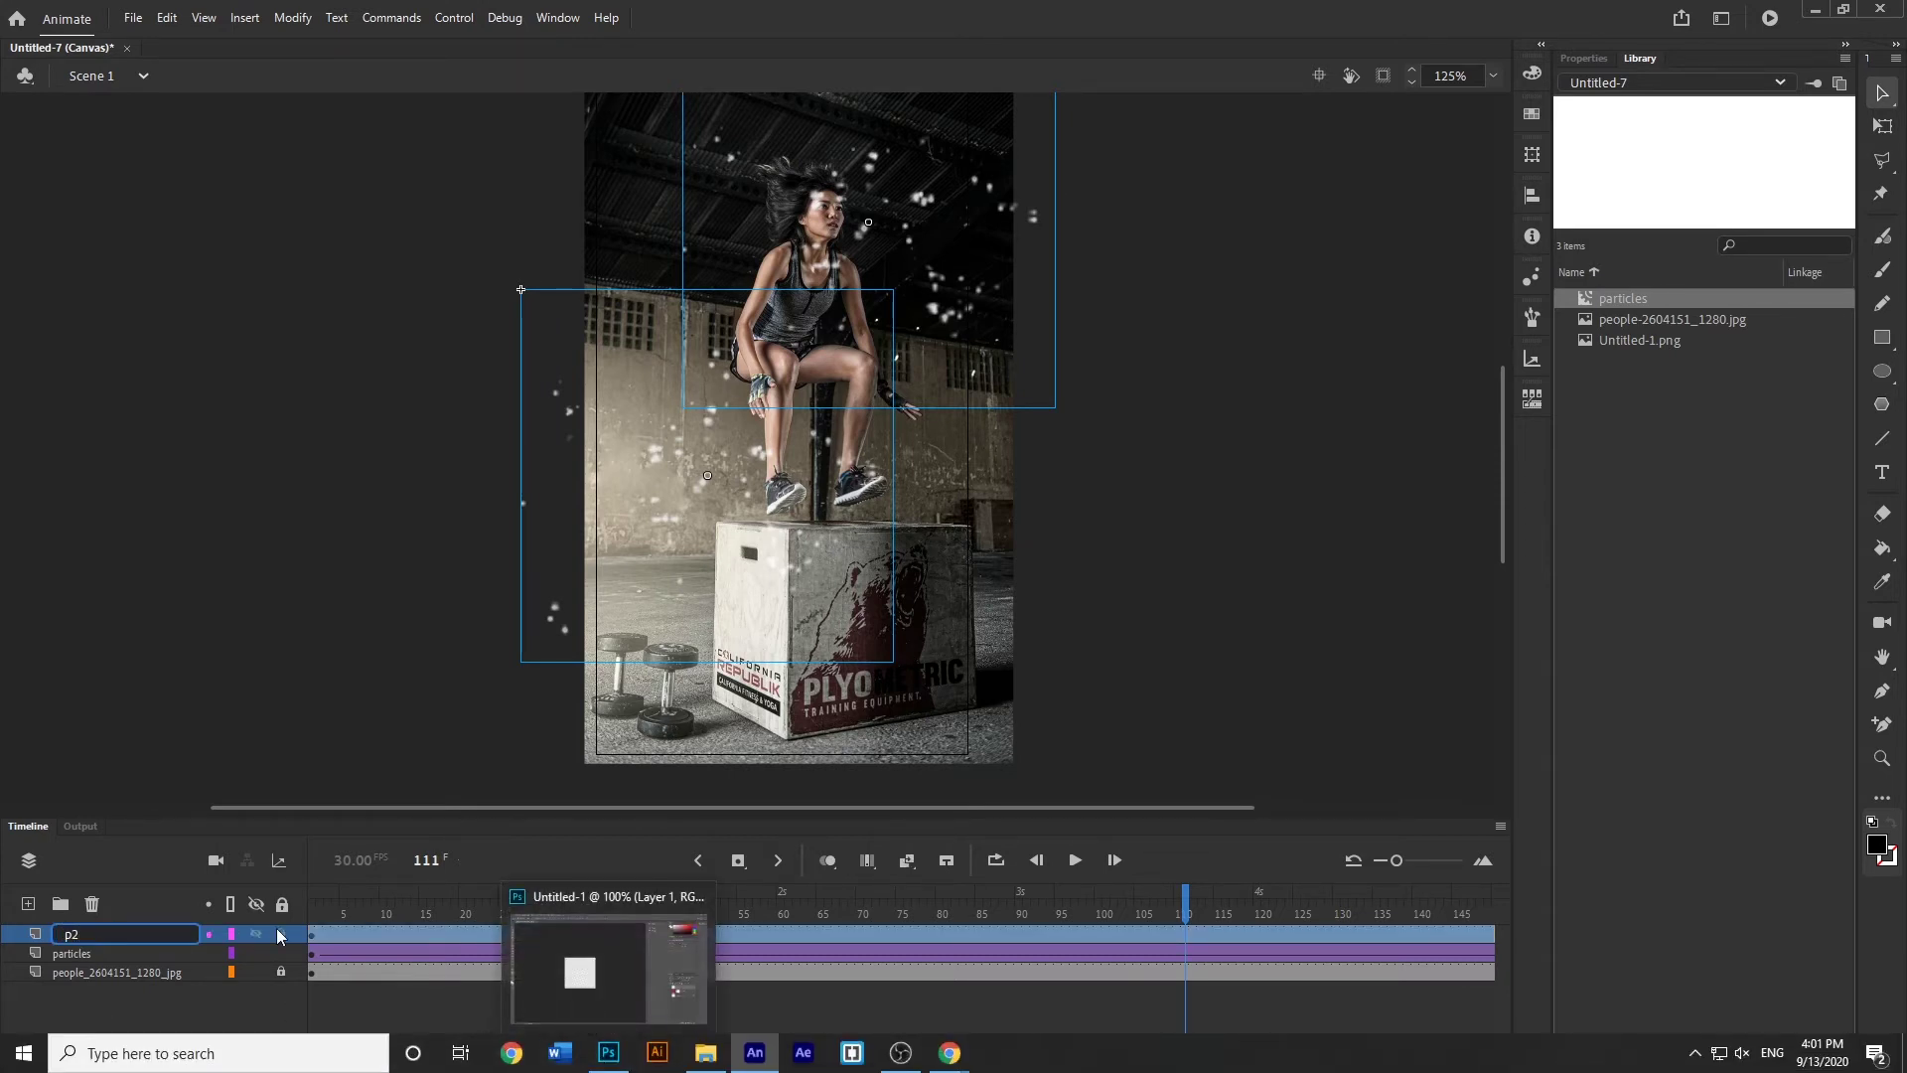
left_click(1243, 448)
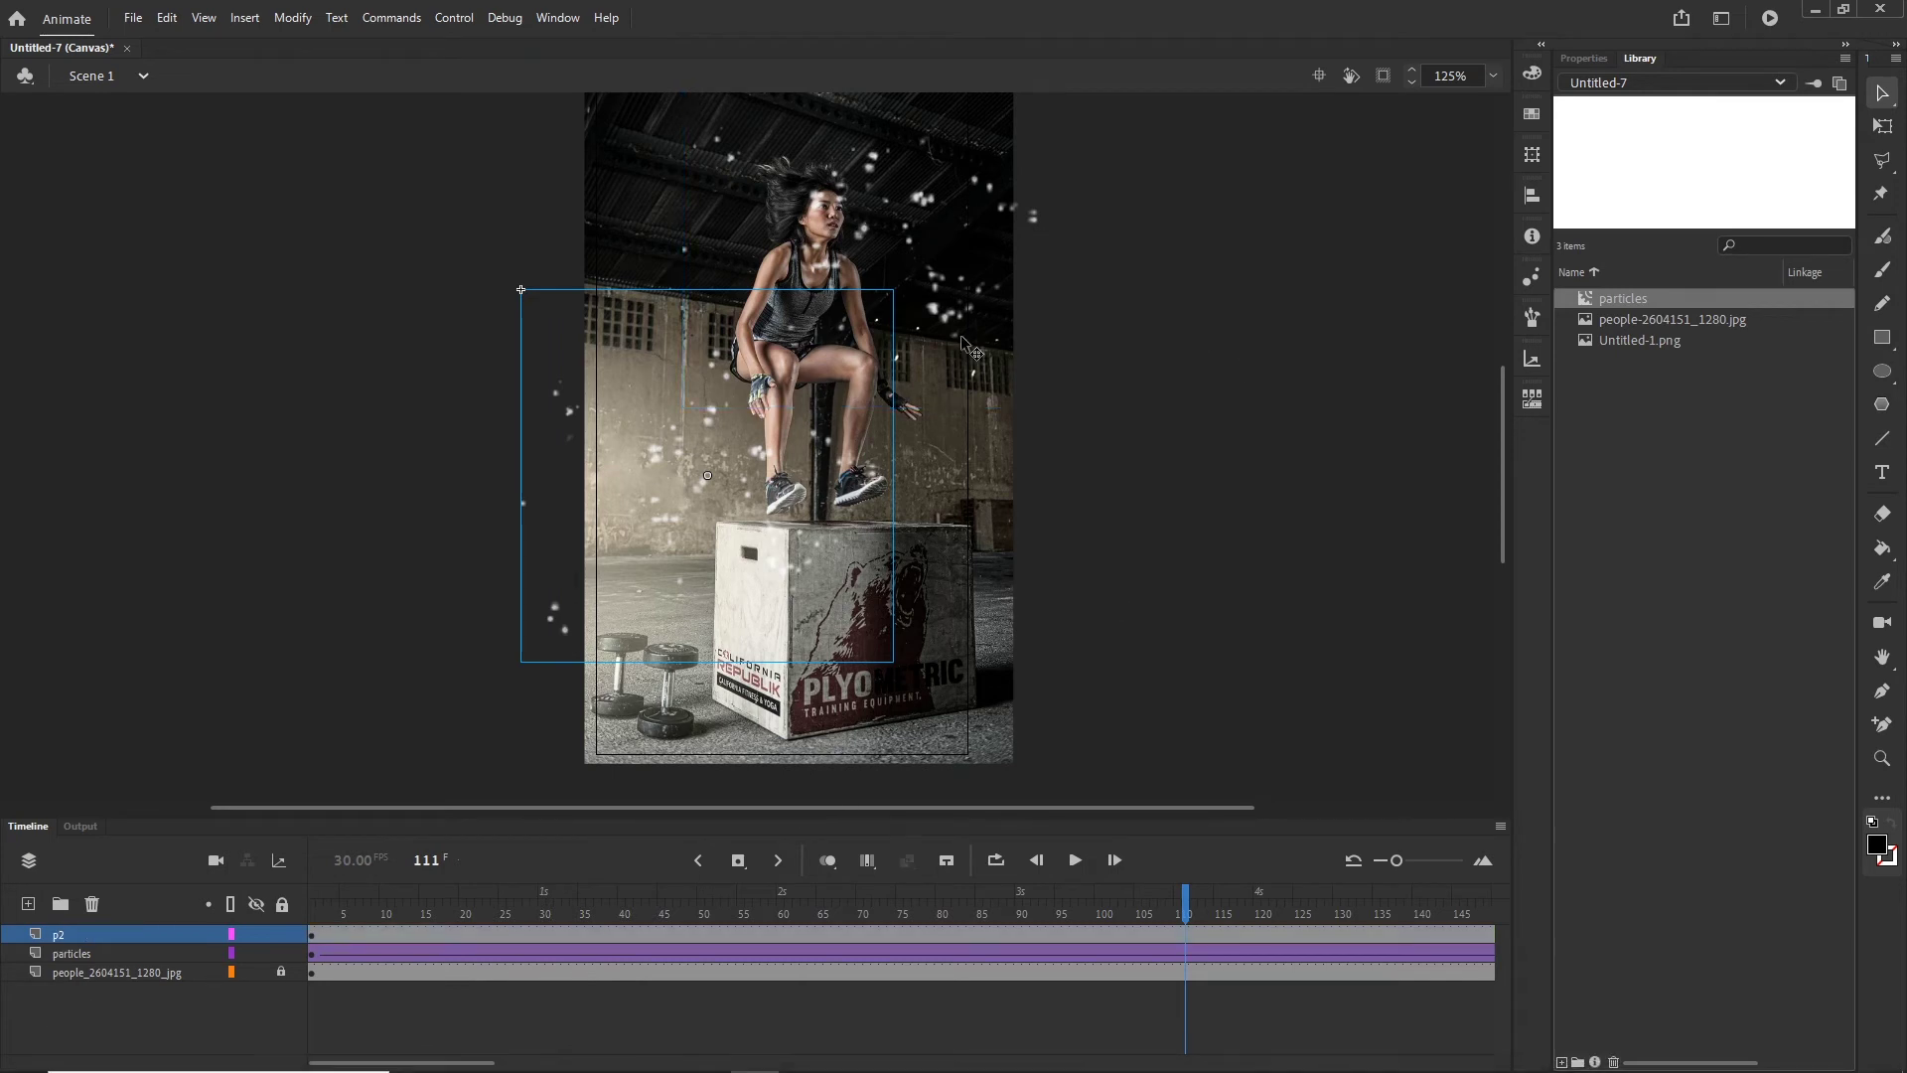
Step: Move the p2 layer's particles instance partly past the photo's right edge and rotate it about 90 degrees clockwise
left_click_drag(939, 308, 1056, 317)
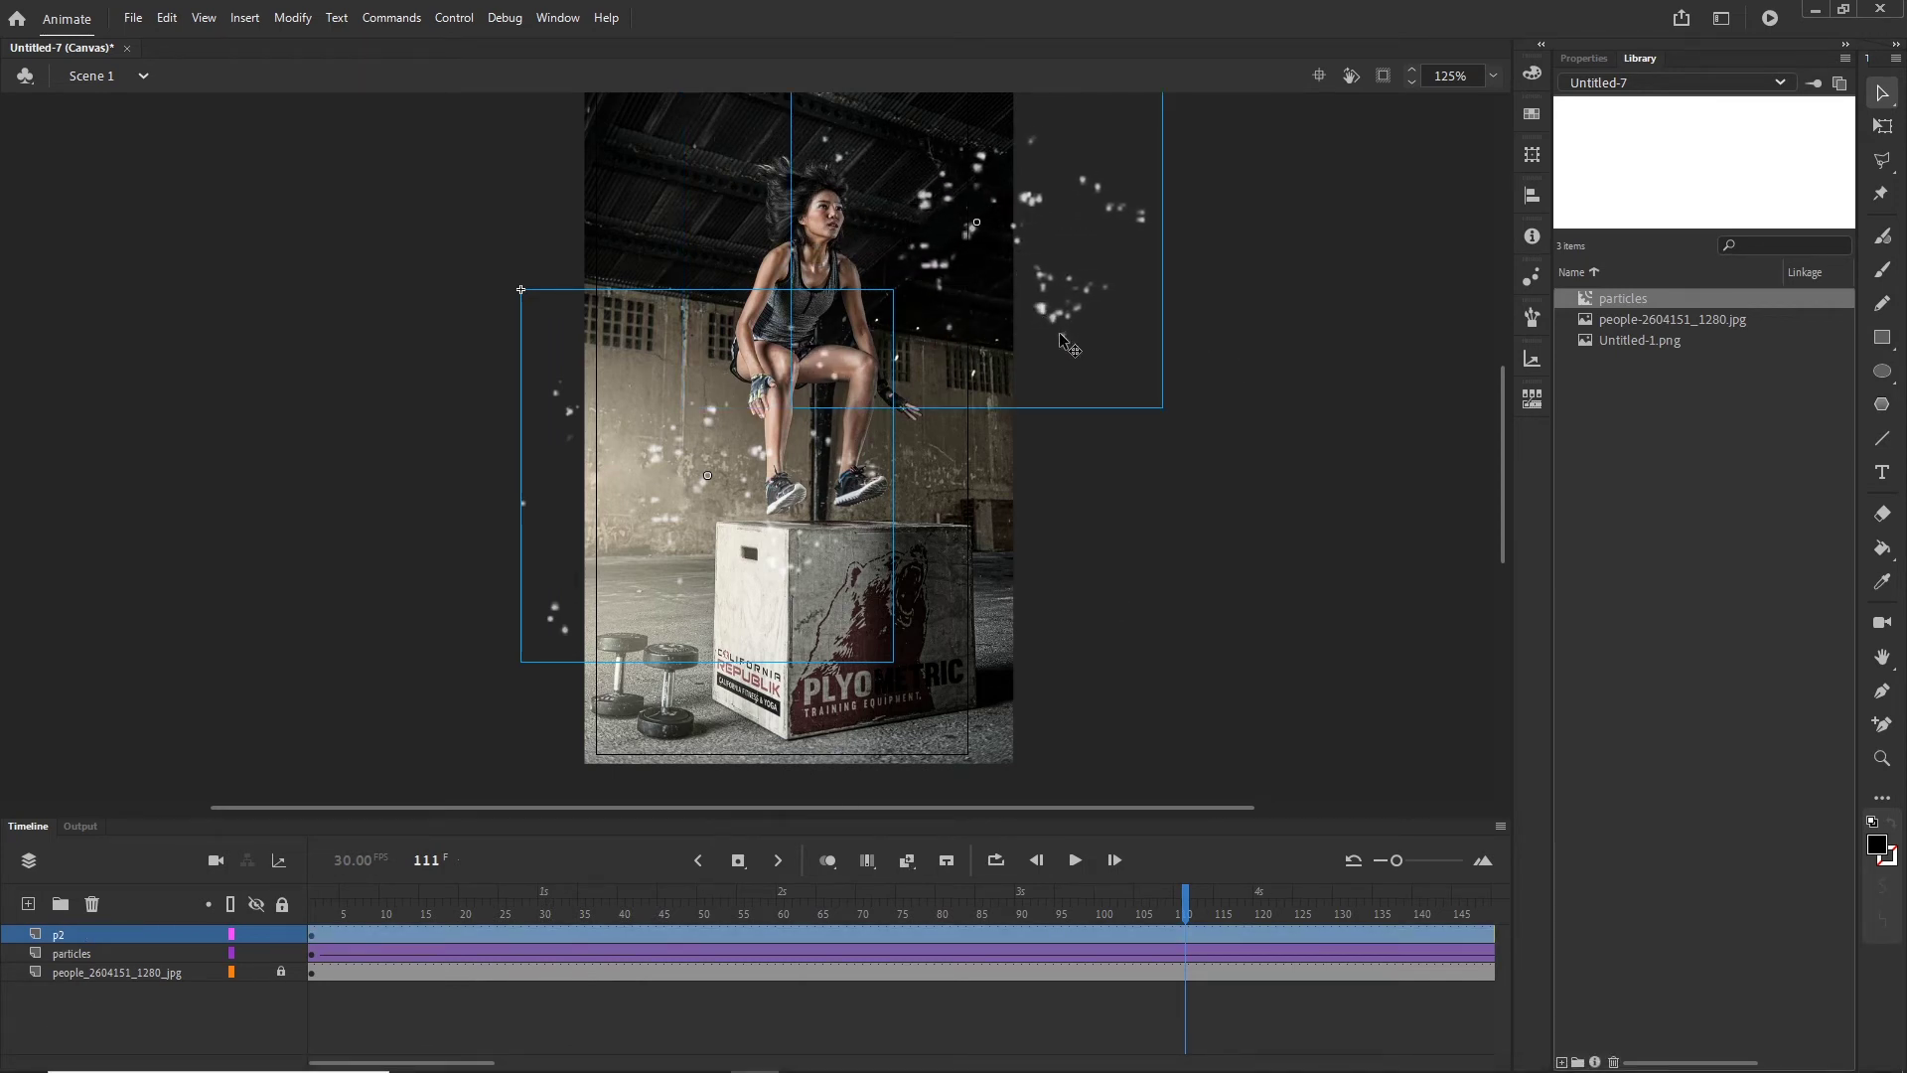
key("q")
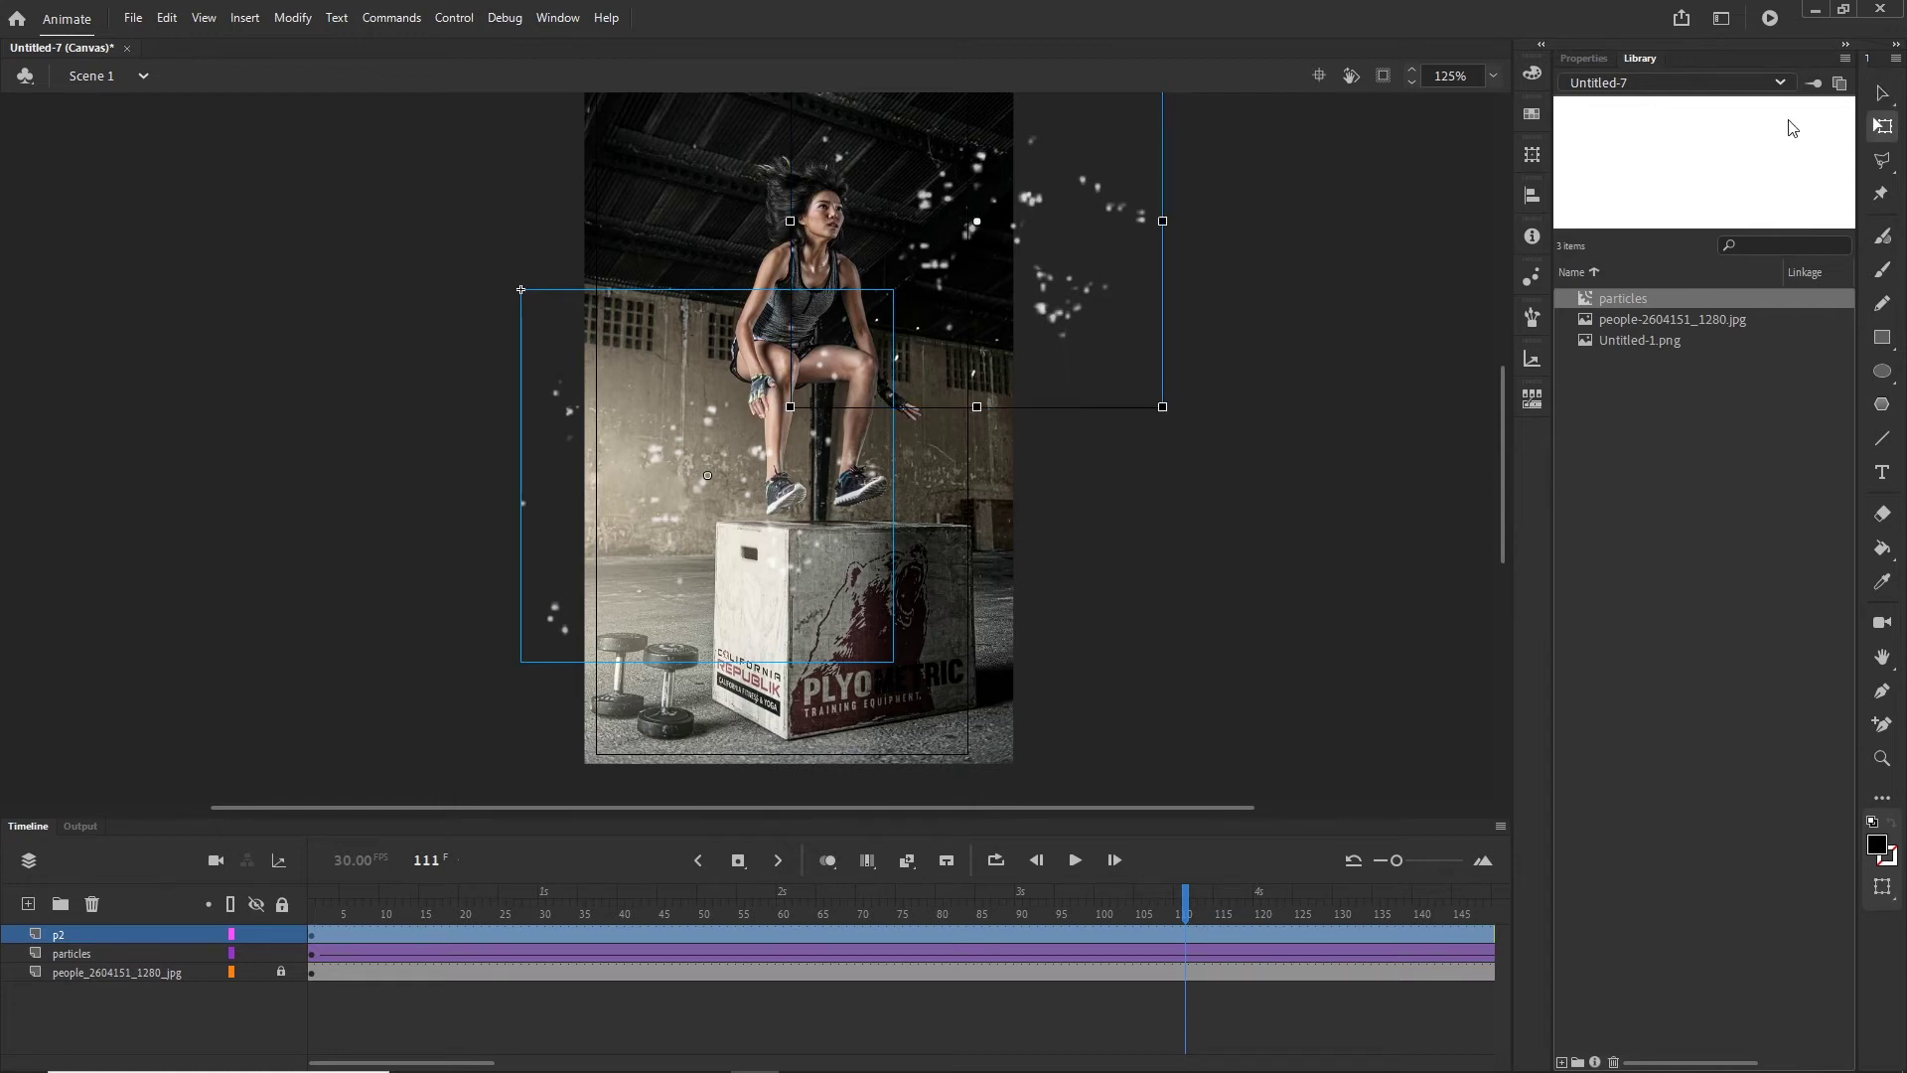
left_click_drag(1163, 407, 839, 434)
key("ctrl+z")
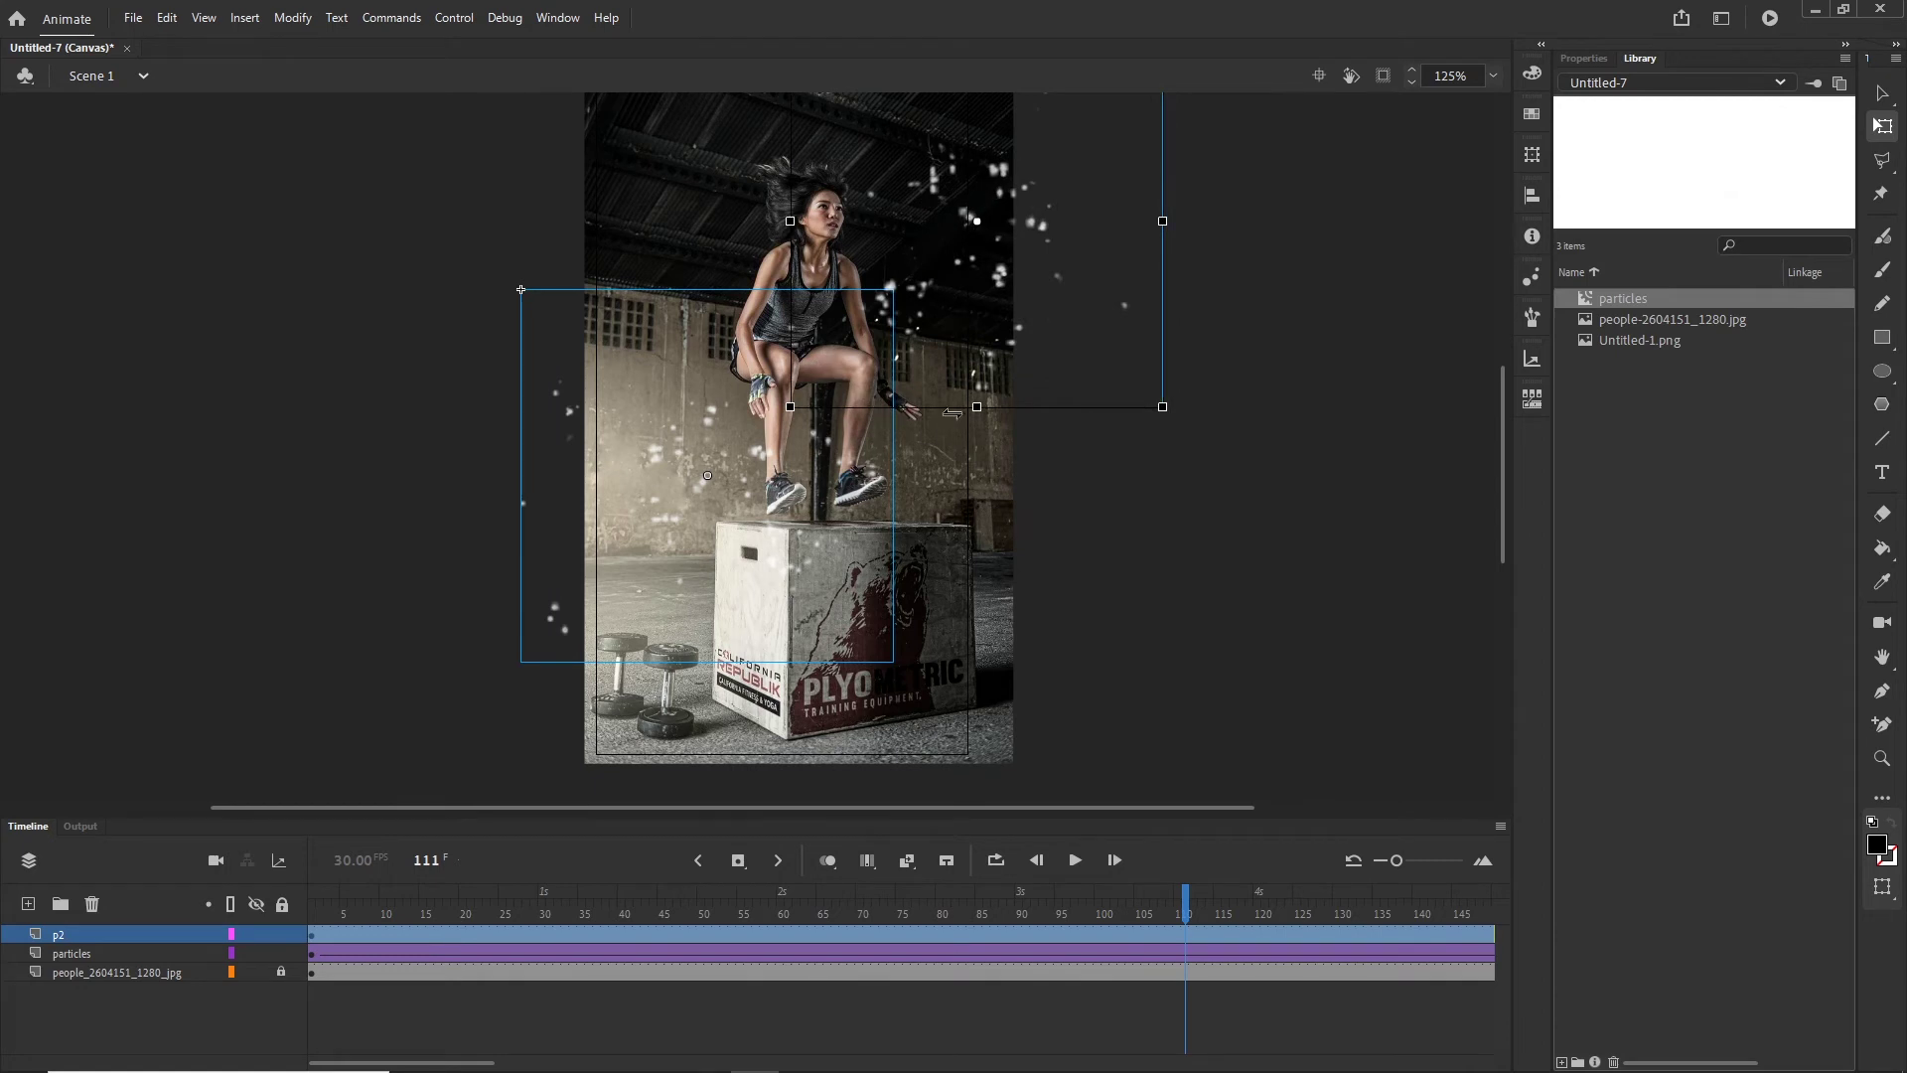
Step: Stretch the p2 particles instance slightly taller, then scale it down a little around its center
left_click_drag(975, 406, 975, 438)
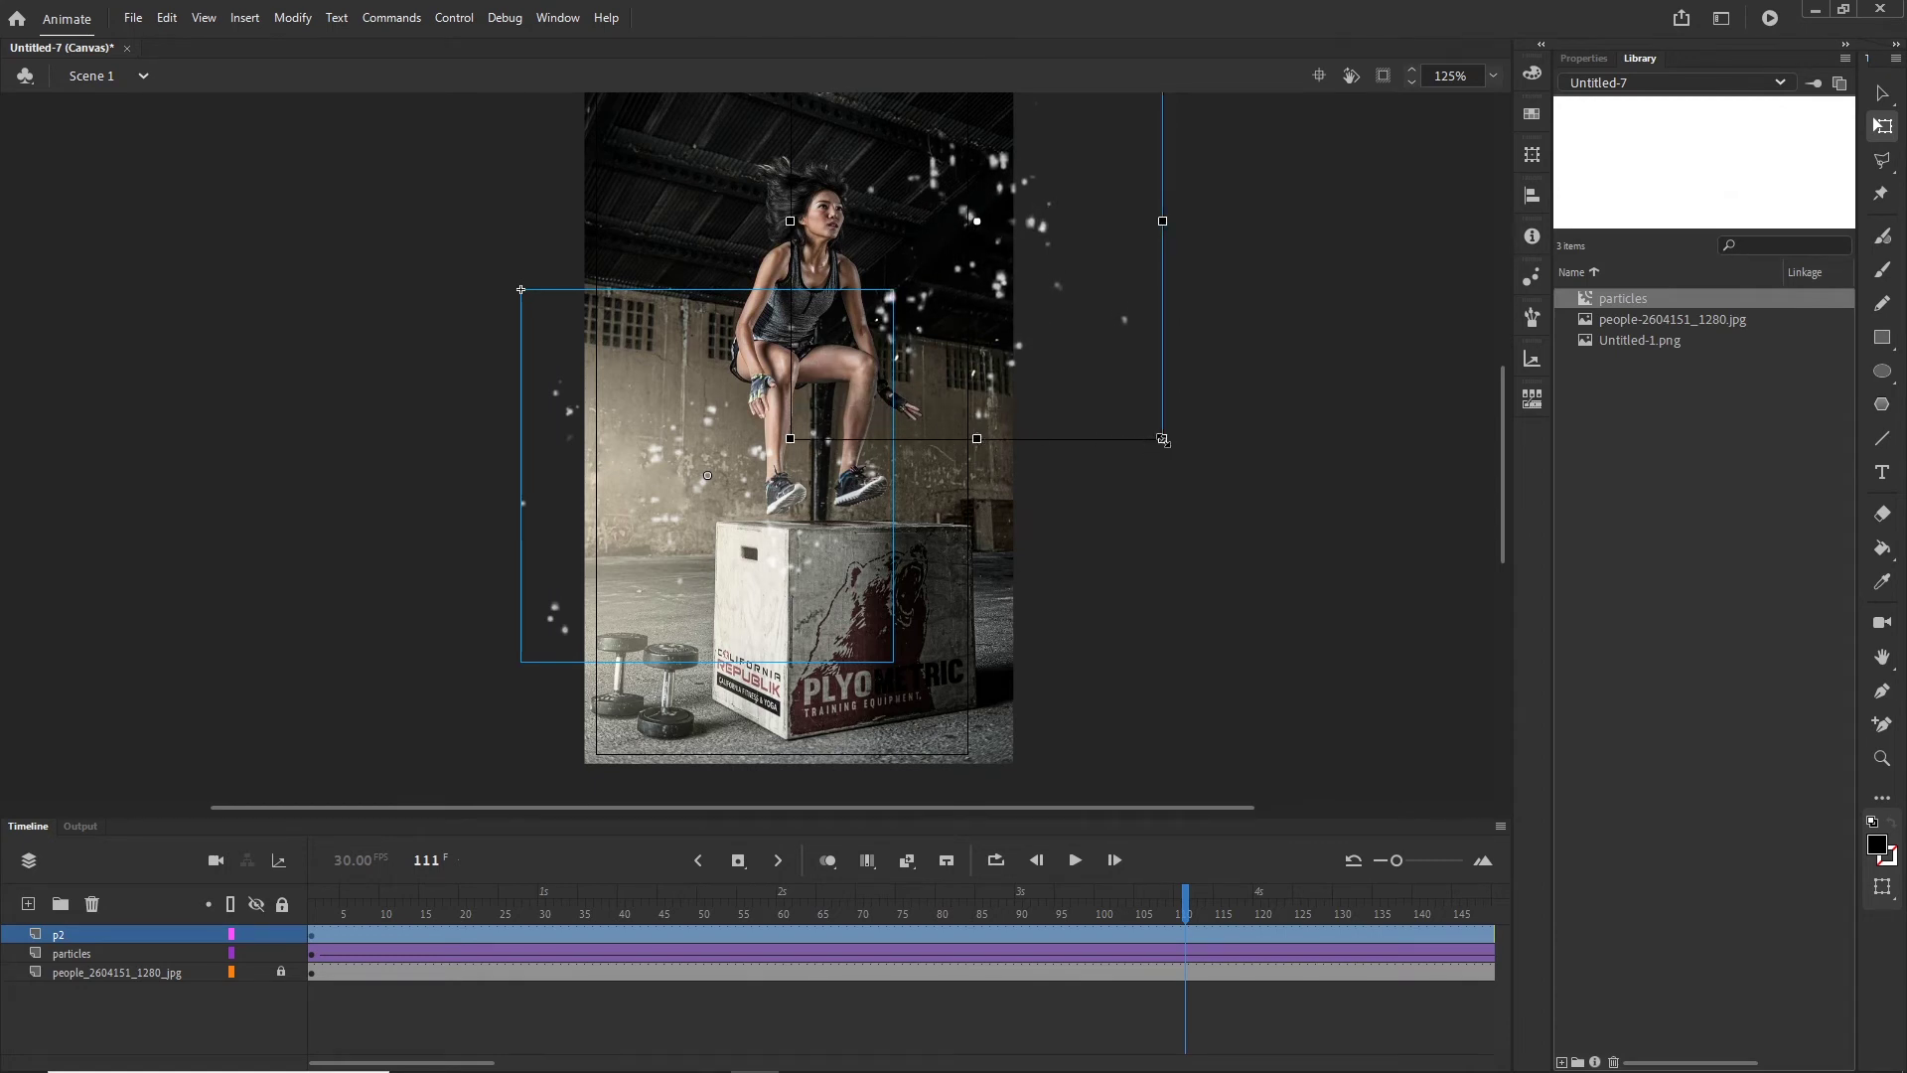
mouse_move(1163, 439)
left_mouse_down()
mouse_move(1180, 447)
mouse_move(1141, 398)
left_mouse_up()
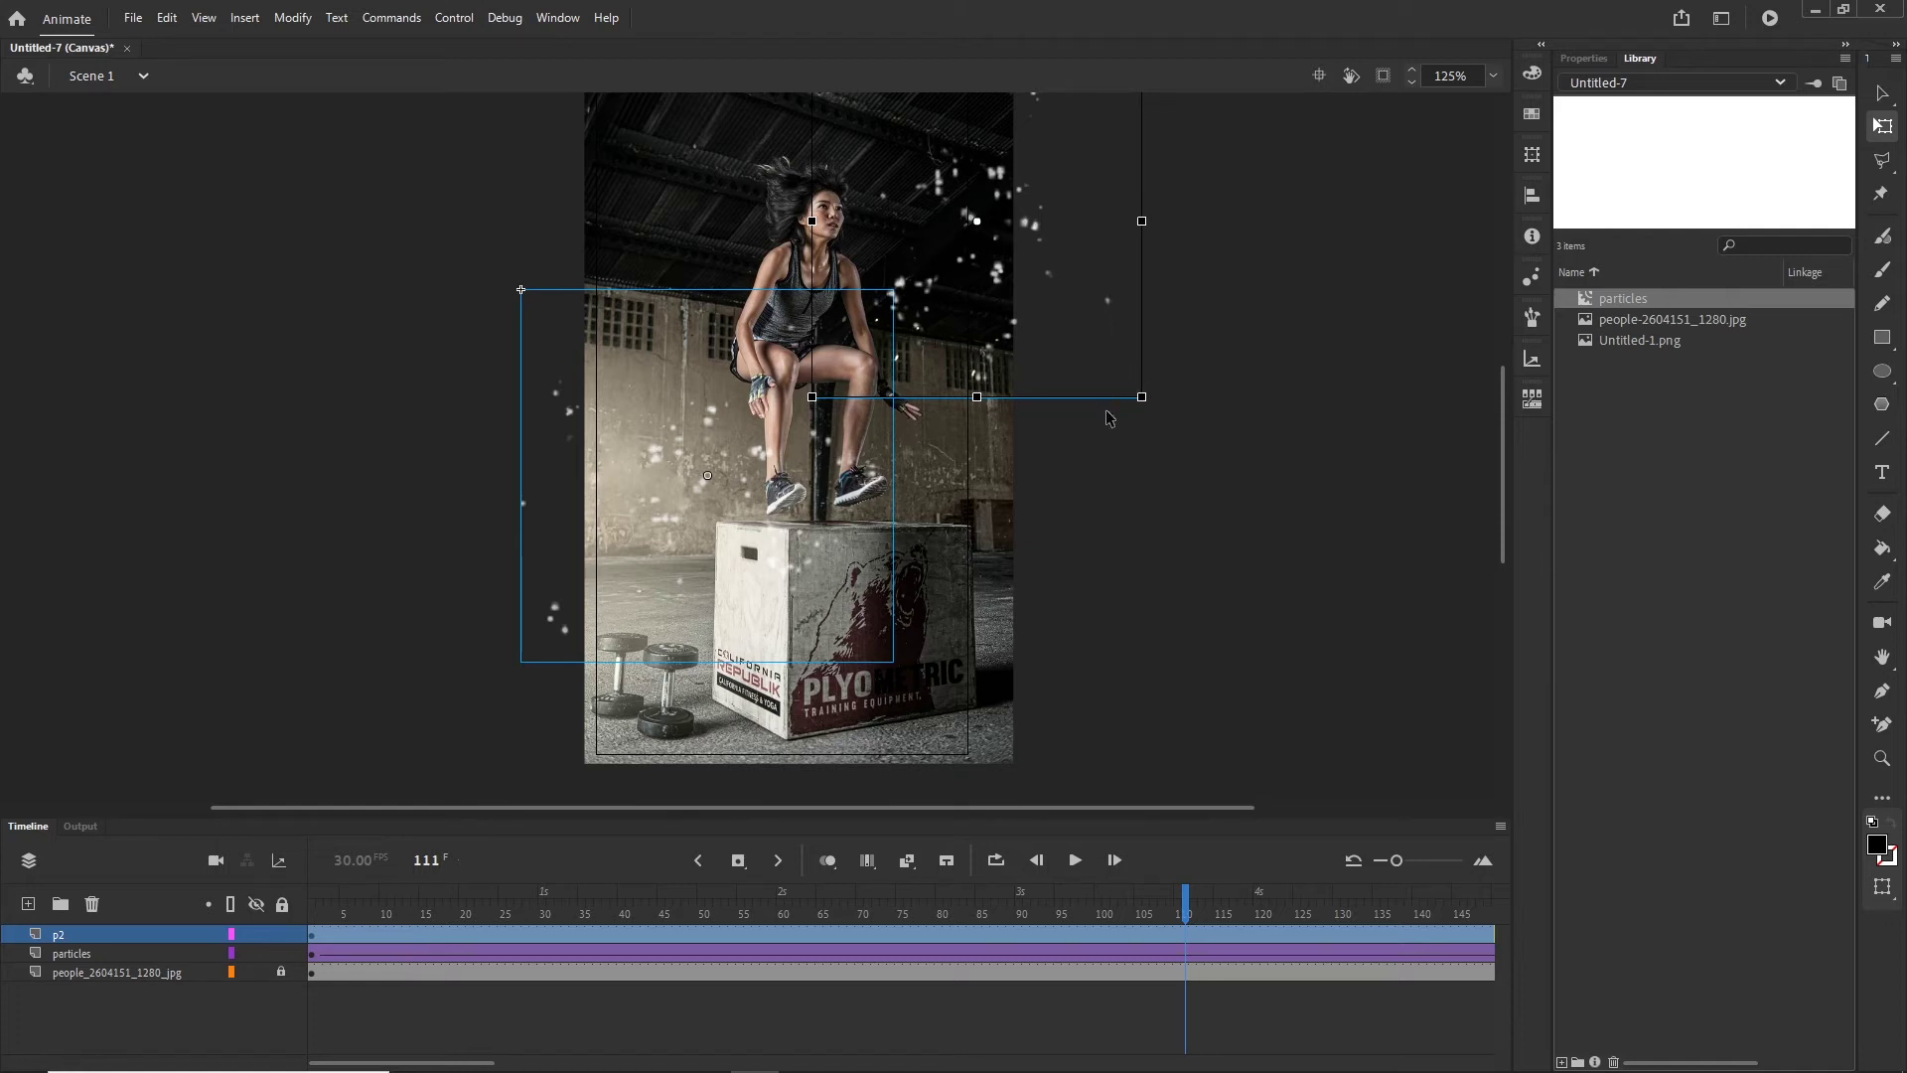
Step: Insert a keyframe at frame 300 on the p2 layer
left_click_drag(1201, 910, 1408, 894)
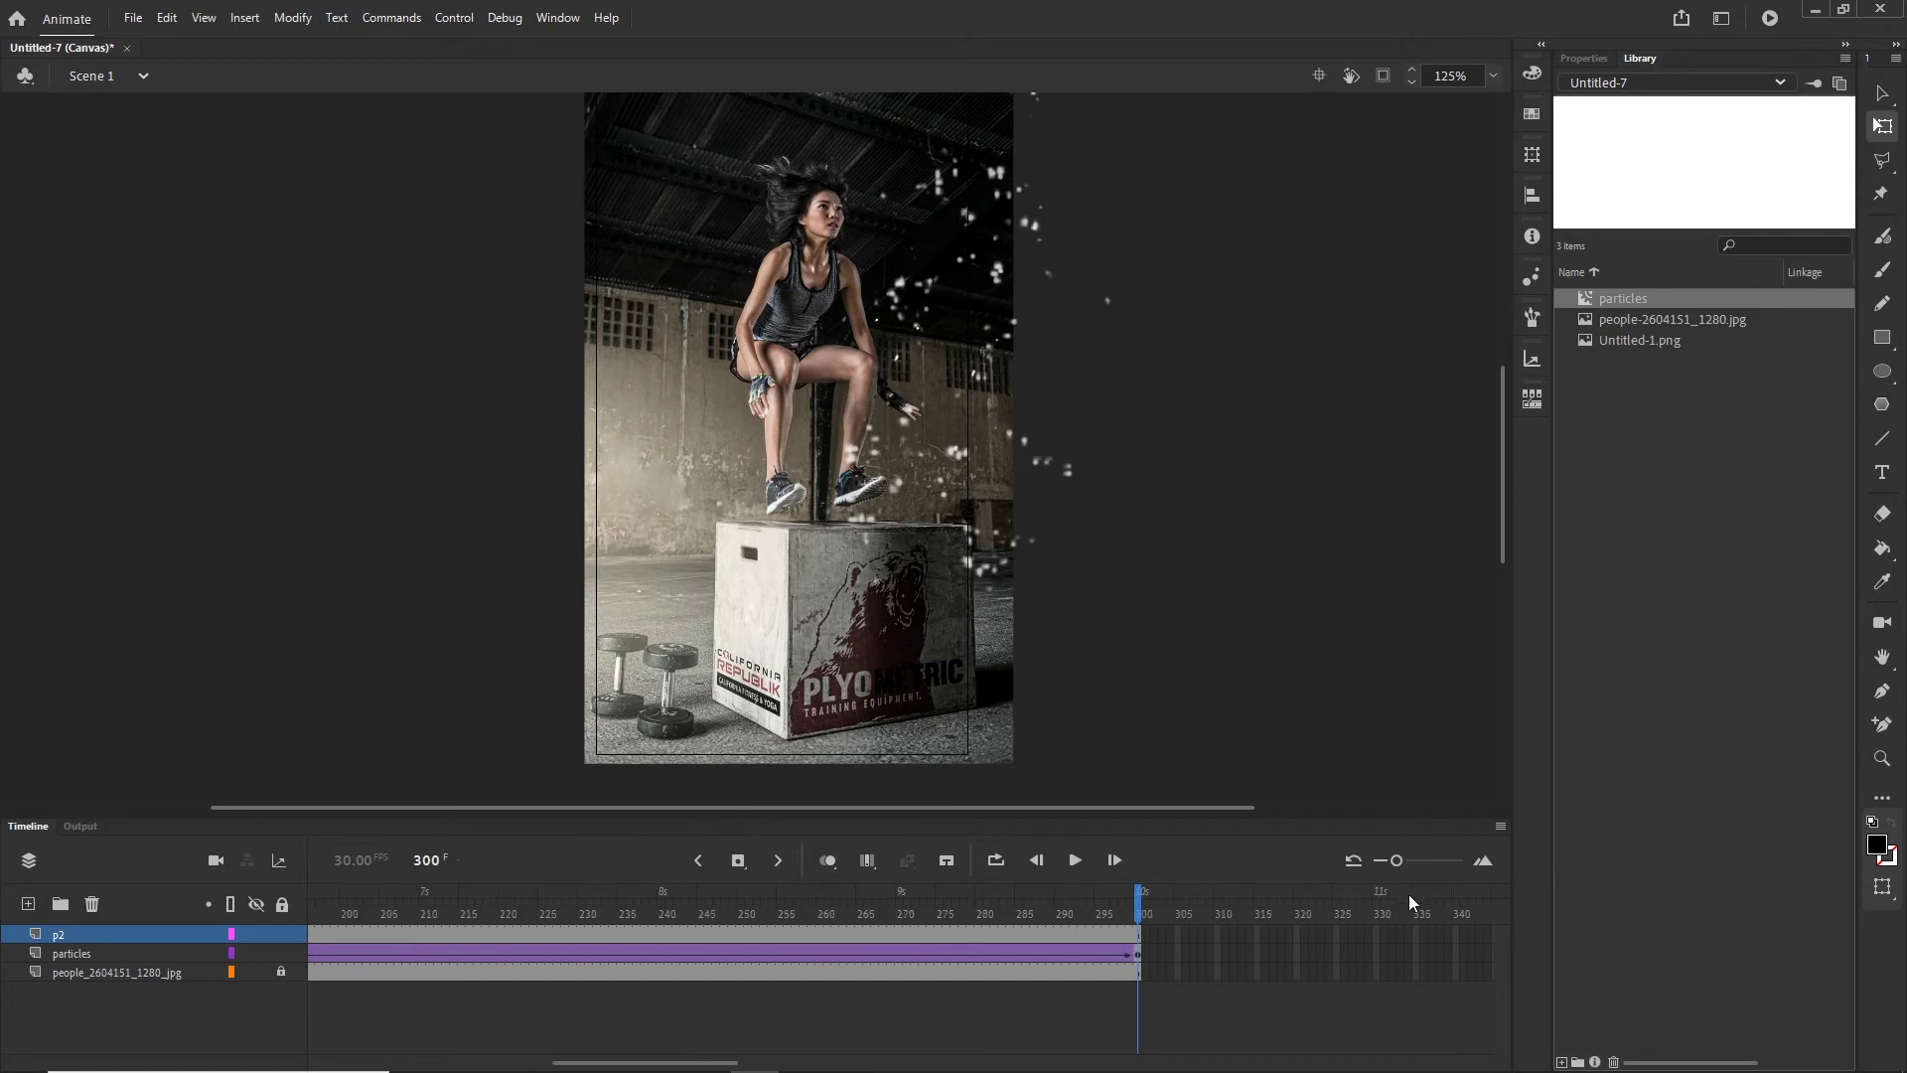
left_click(1139, 934)
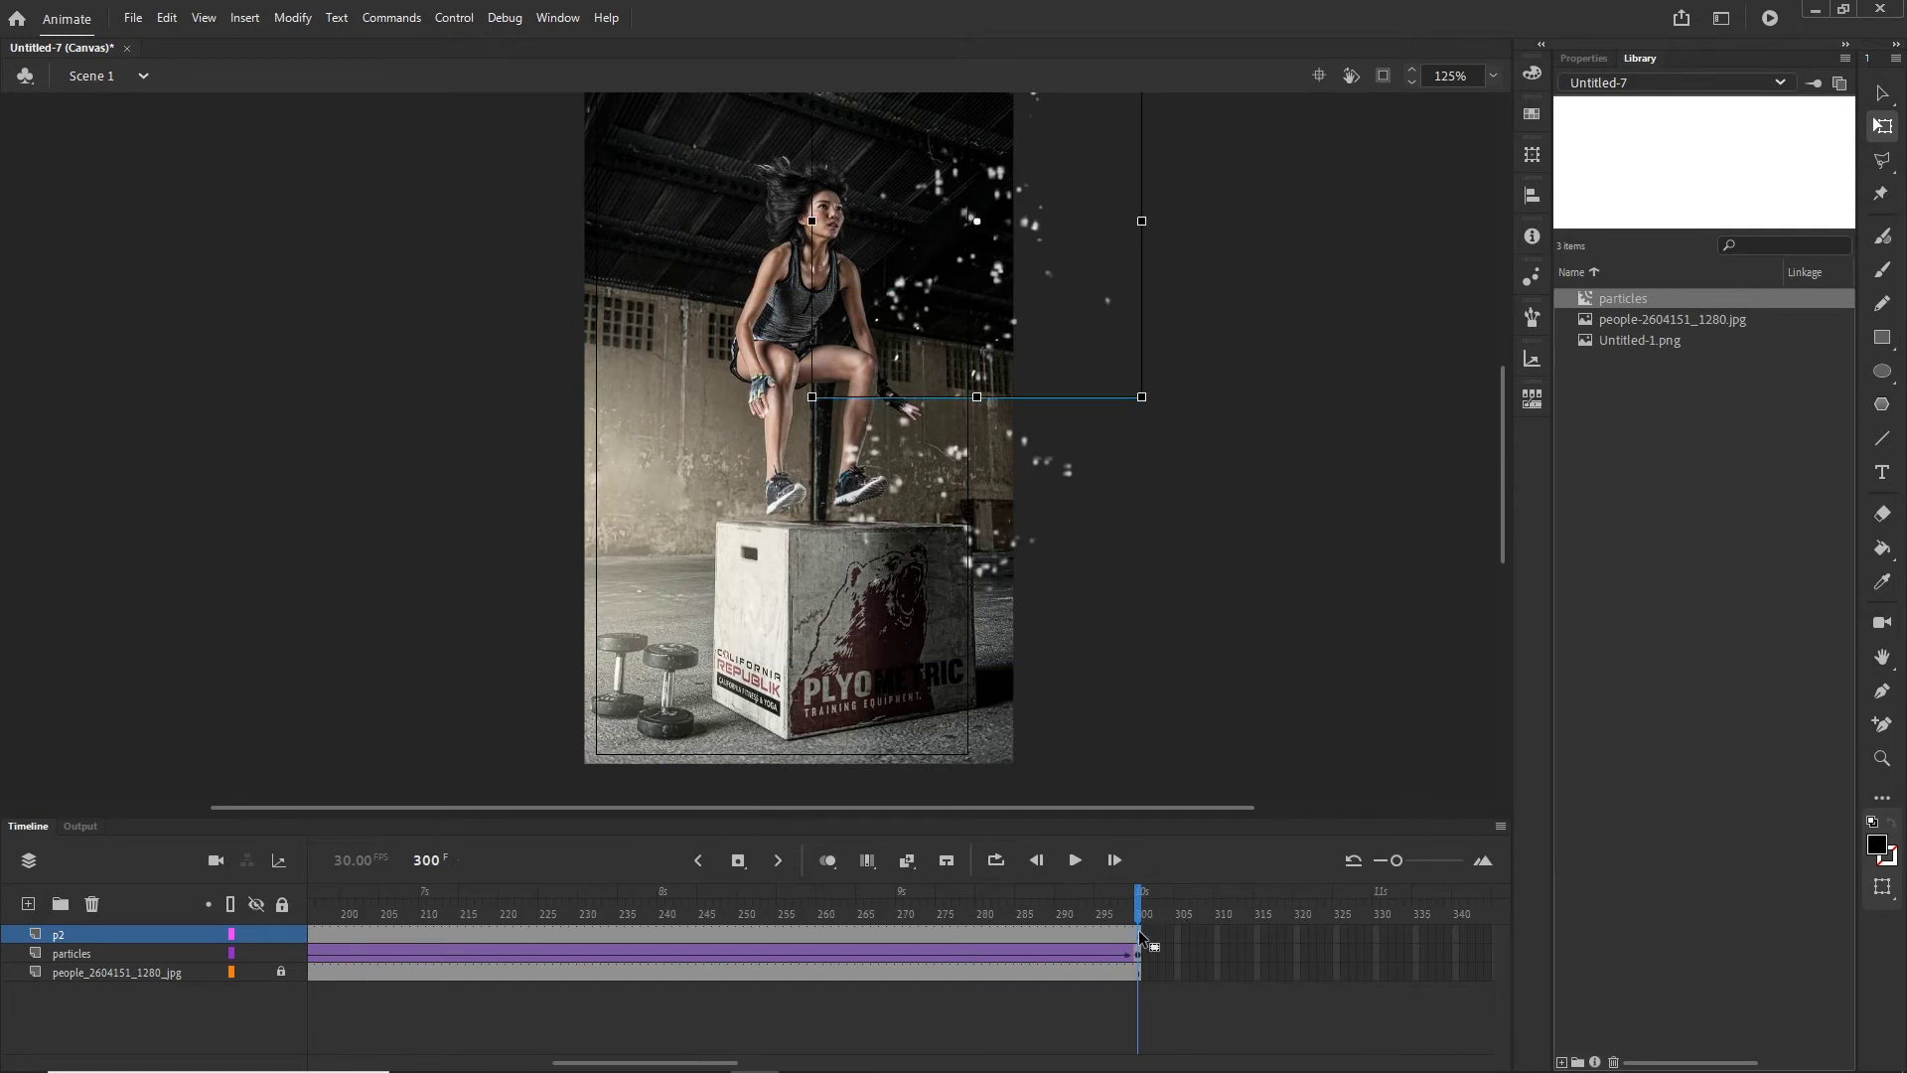
right_click(1138, 932)
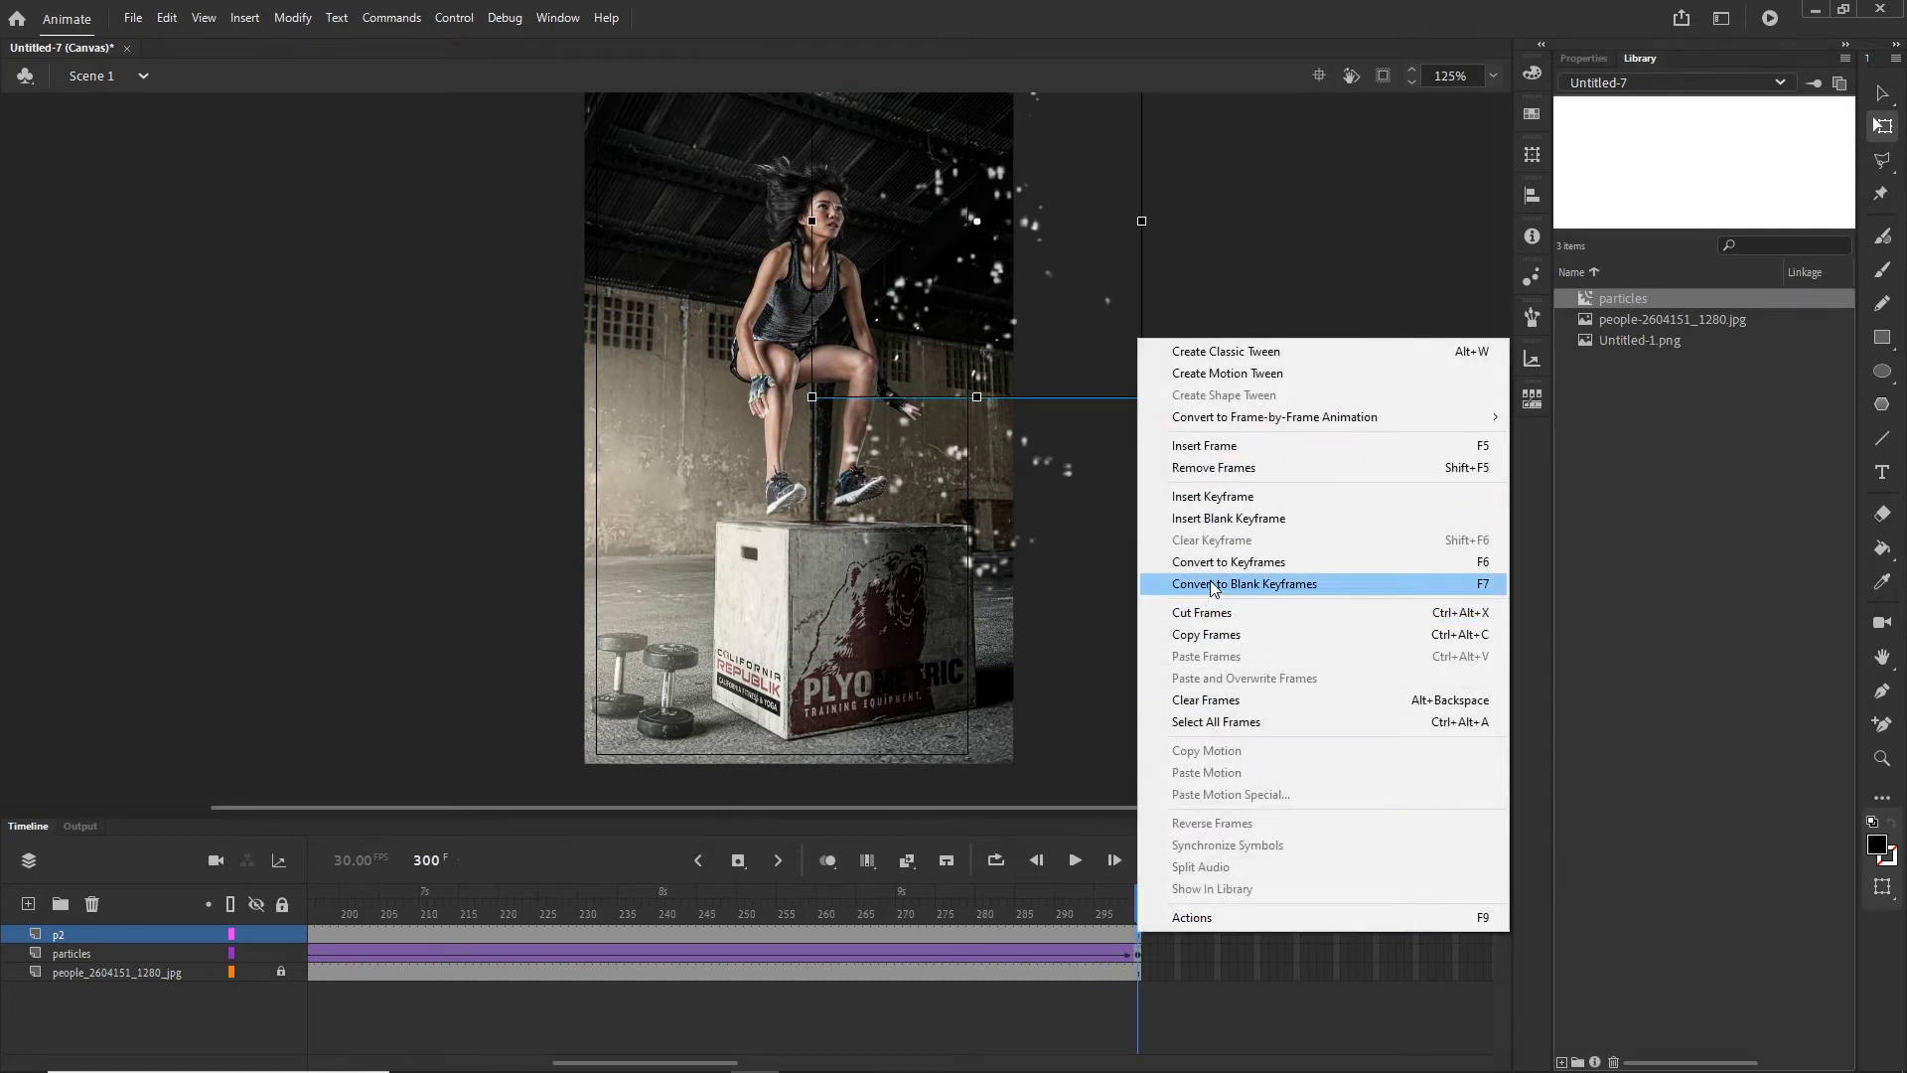
left_click(1222, 496)
Step: Move the p2 particles instance at frame 300 horizontally left until it partly passes the photo's left edge
key("shift+Left")
key("shift+Left")
key("shift+Left")
key("shift+Left")
key("shift+Left")
key("shift+Left")
key("shift+Left")
key("shift+Left")
key("shift+Left")
key("shift+Left")
key("shift+Left")
key("shift+Left")
key("shift+Left")
key("shift+Left")
key("shift+Left")
key("shift+Left")
key("shift+Left")
key("shift+Left")
key("shift+Left")
key("shift+Left")
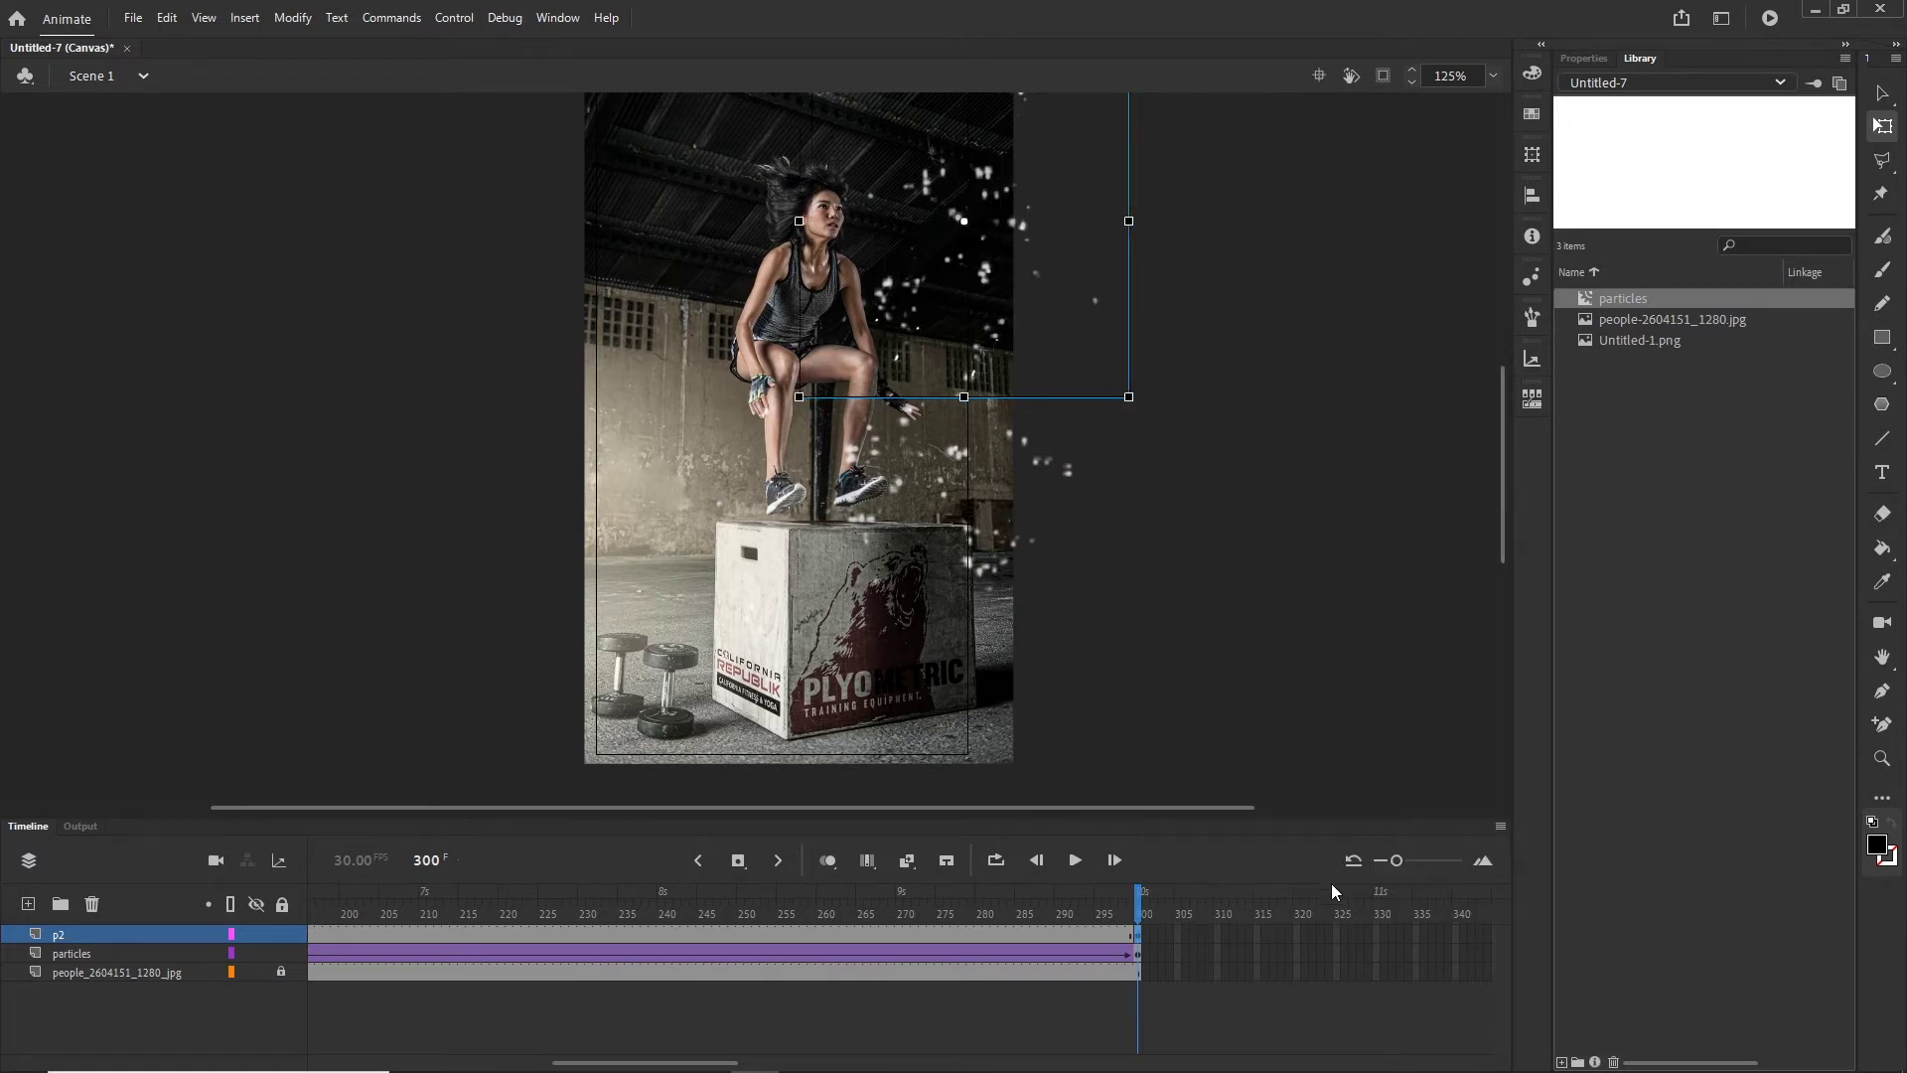
key("shift+Left")
key("shift+Left")
key("shift+Left")
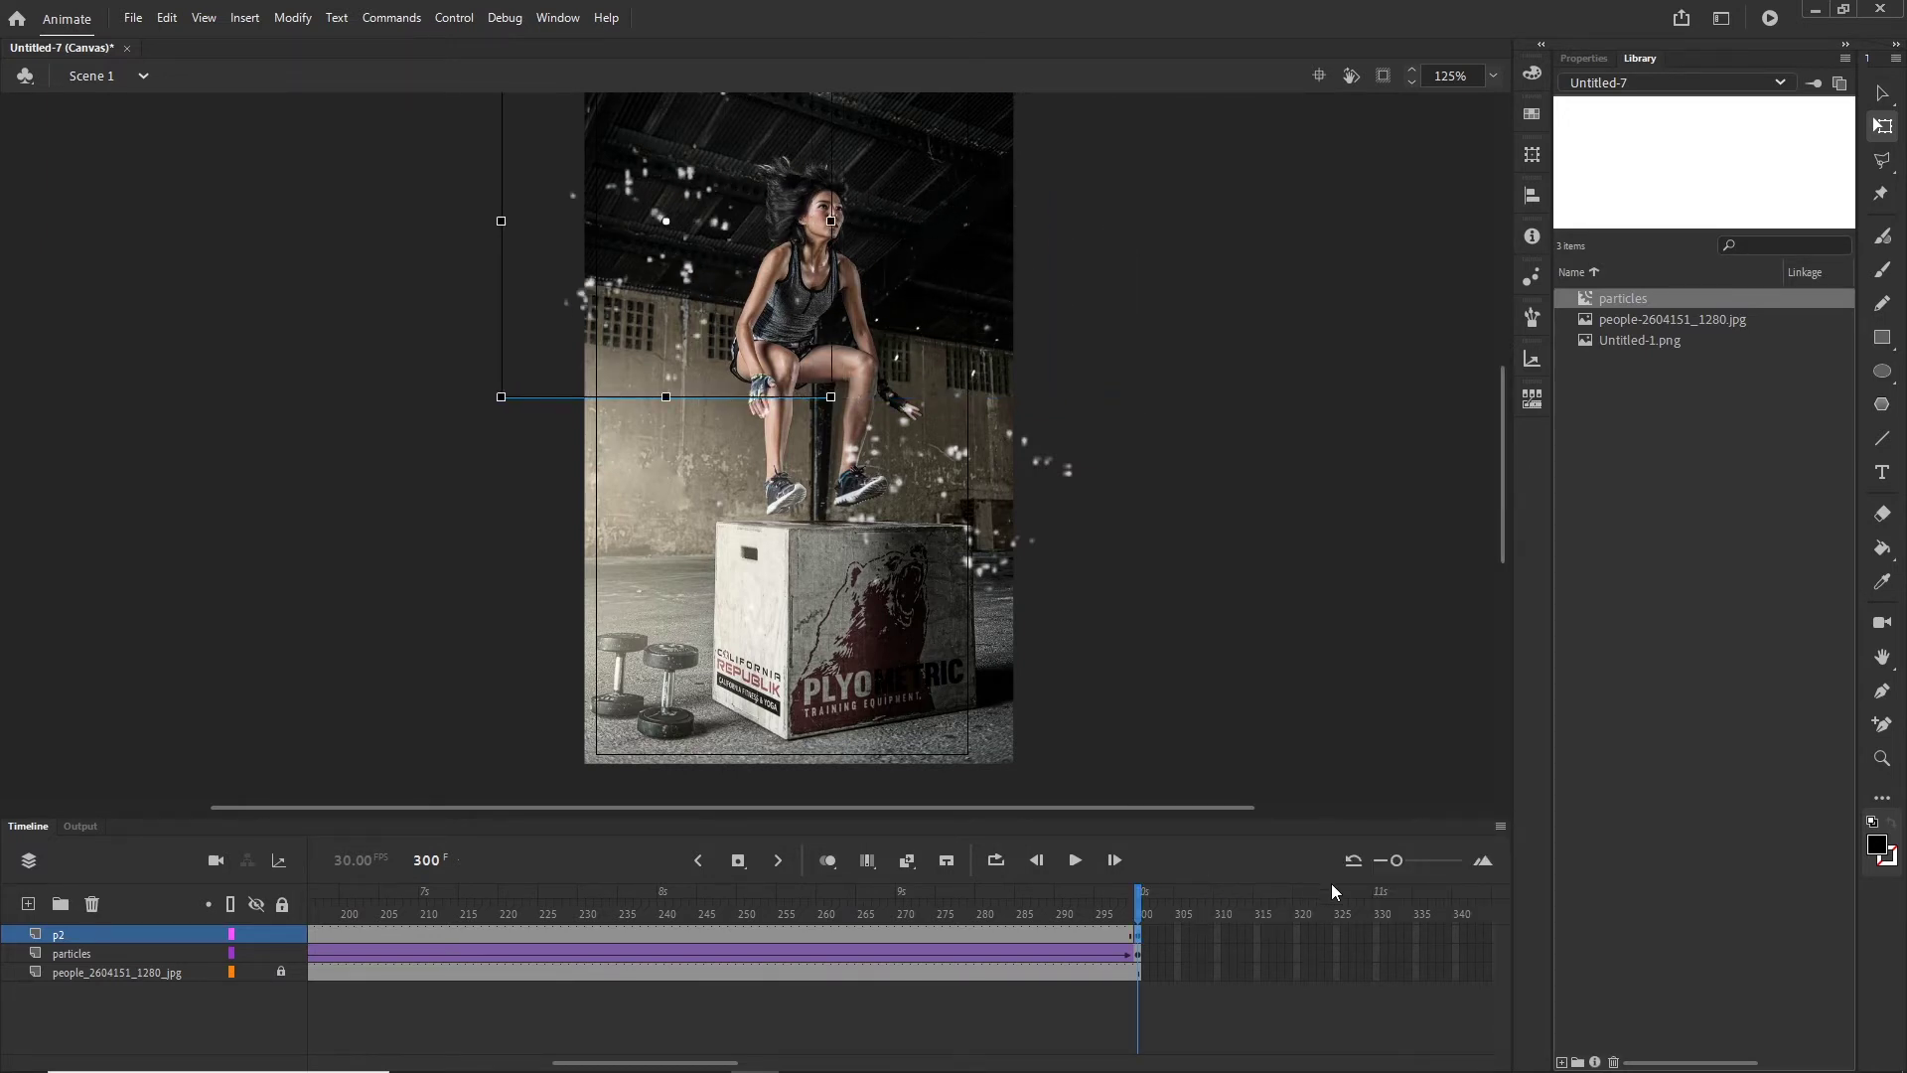
key("shift+Left")
key("shift+Left")
key("shift+Left")
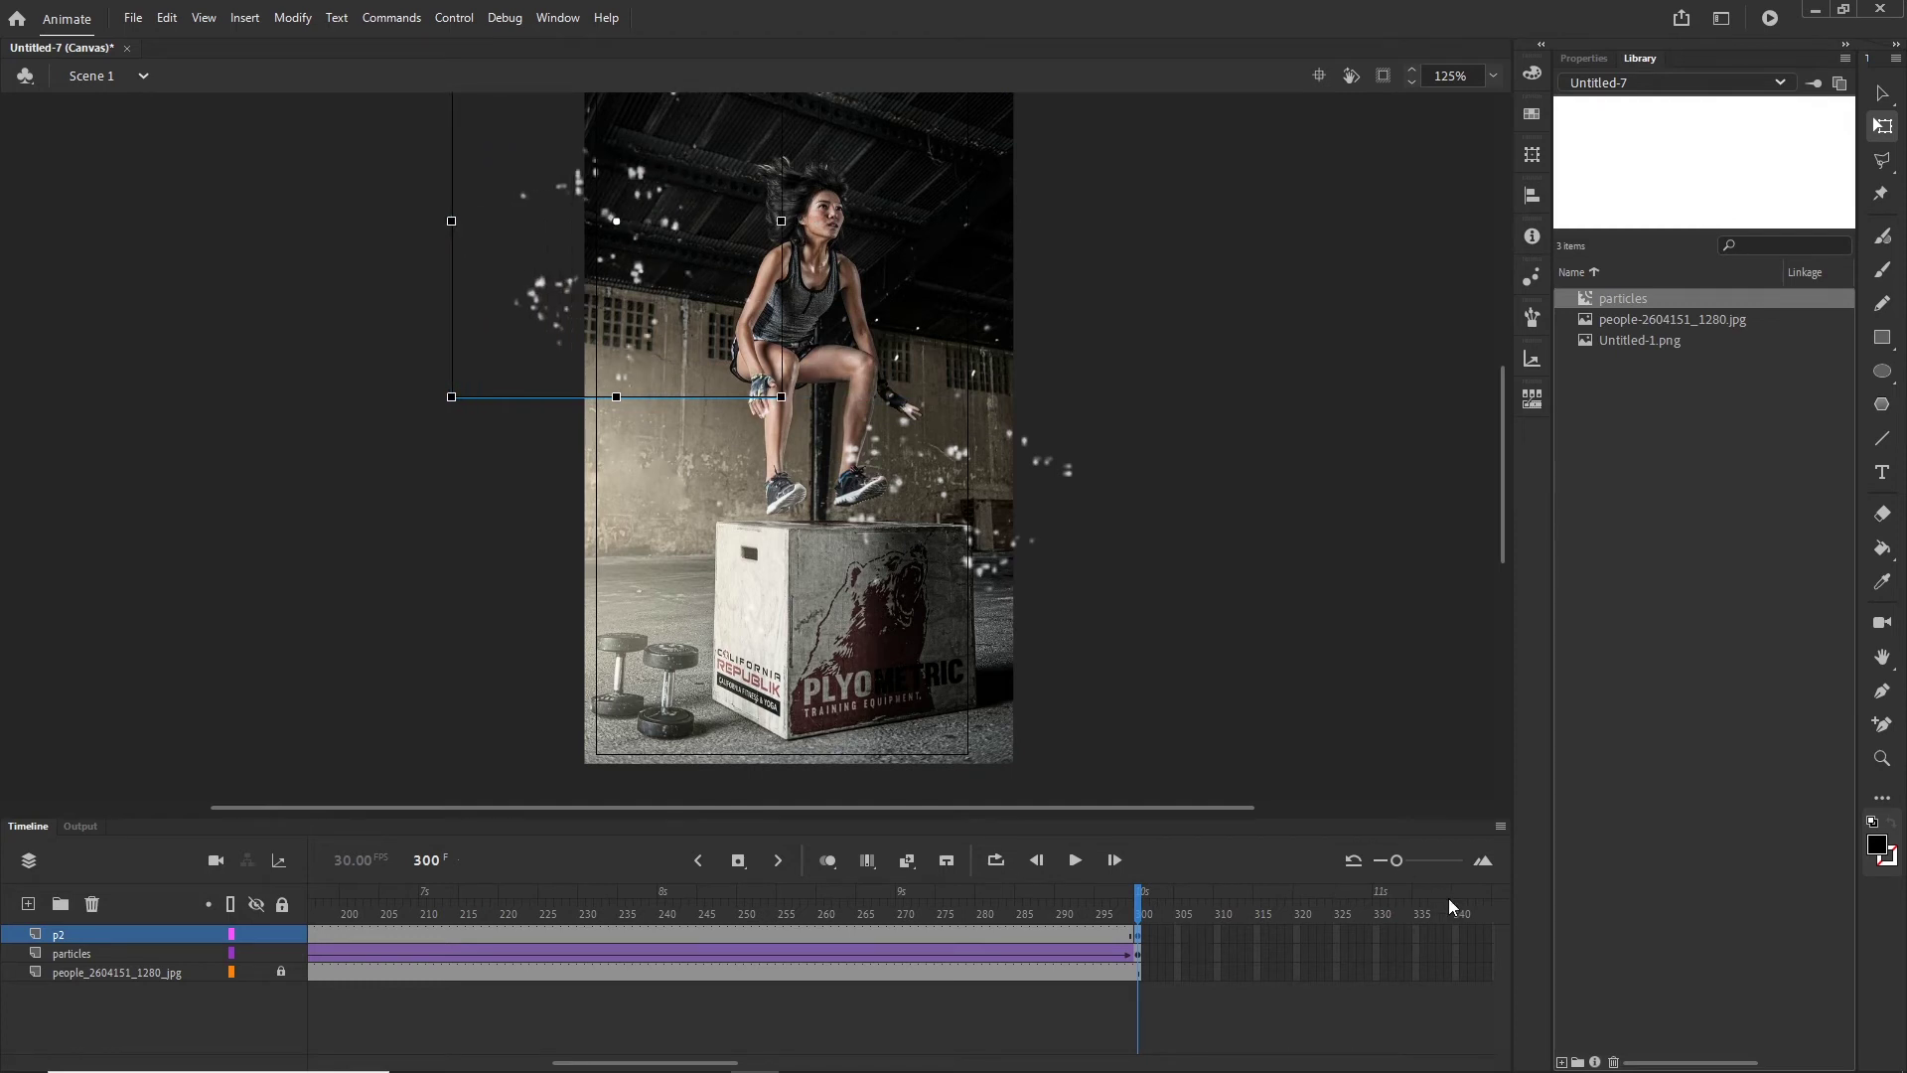
Step: Create a classic tween between the p2 layer's two keyframes and scrub the timeline to preview the motion
right_click(893, 930)
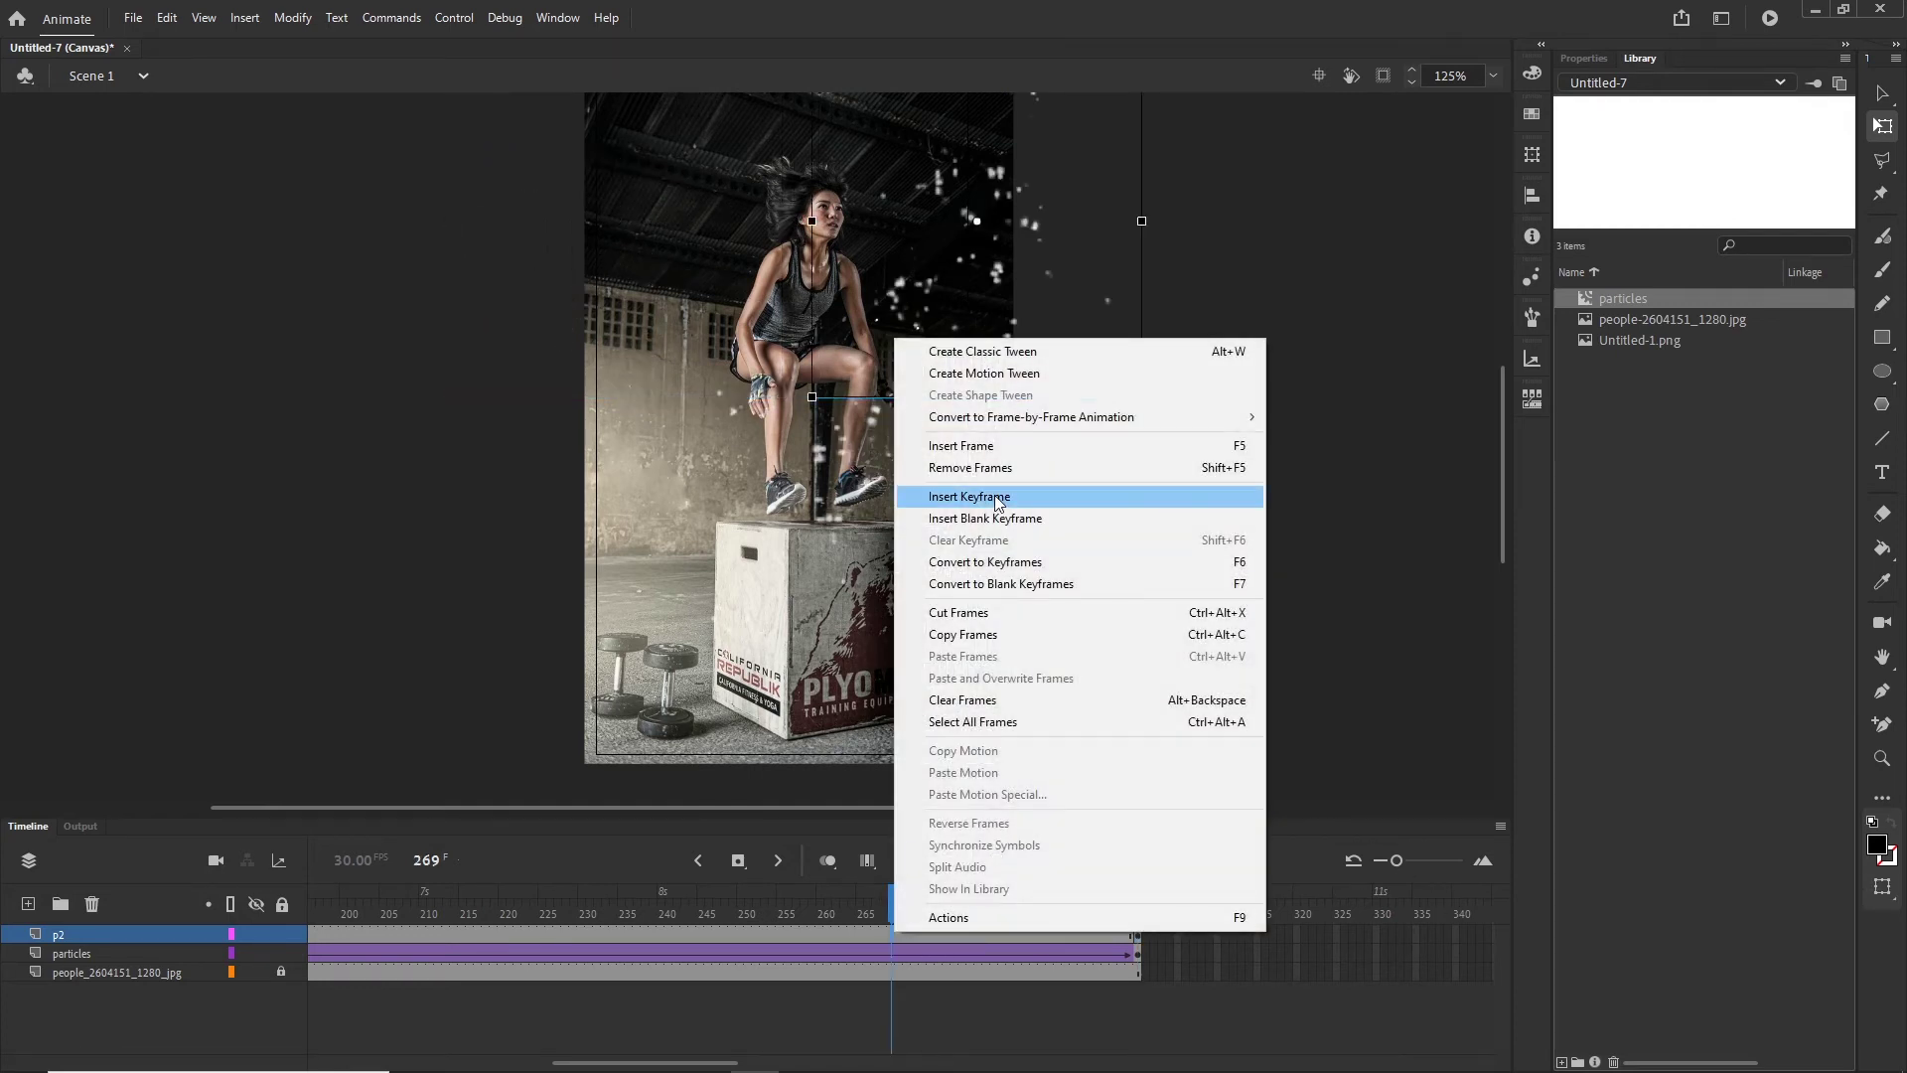
left_click(962, 359)
mouse_move(888, 900)
left_mouse_down()
mouse_move(137, 902)
mouse_move(377, 898)
mouse_move(1253, 807)
mouse_move(279, 891)
mouse_move(905, 867)
left_mouse_up()
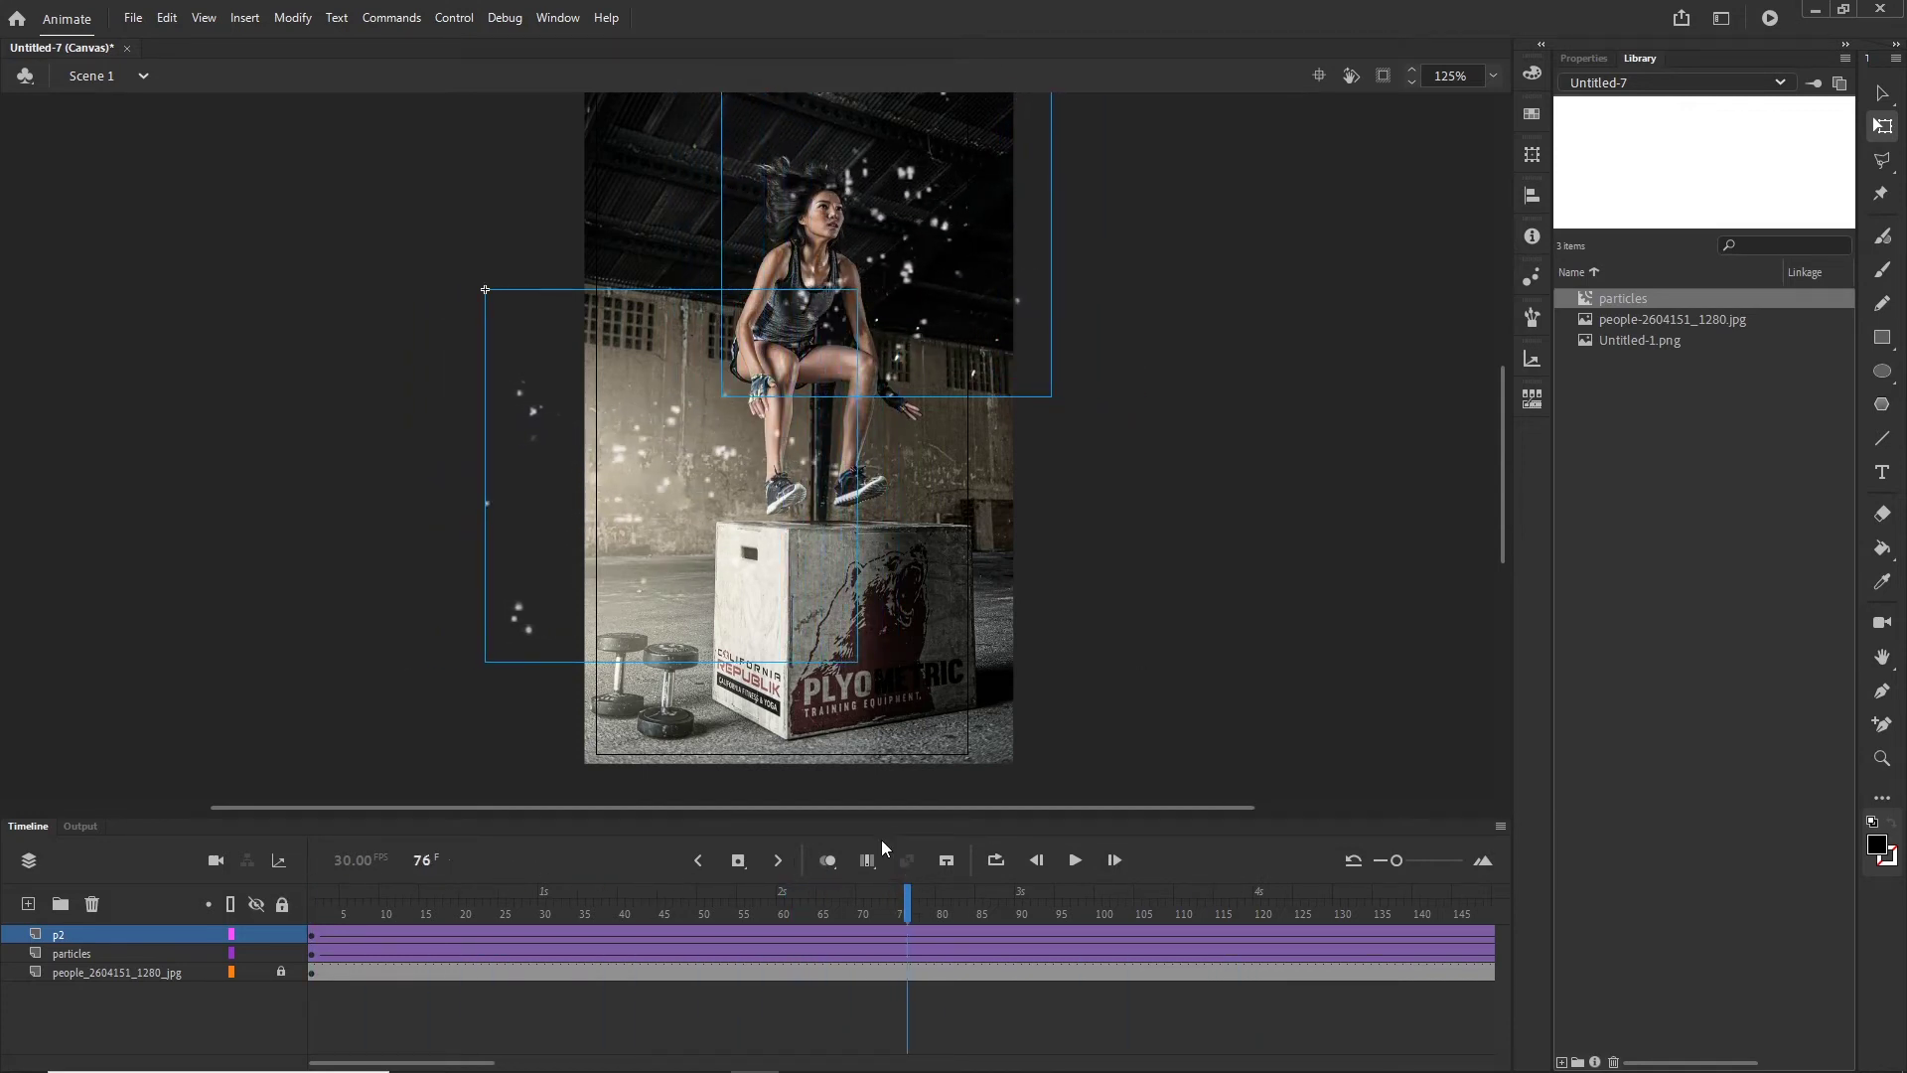
Step: Add a new layer above p2 and name it p3
left_click(28, 903)
double_click(71, 934)
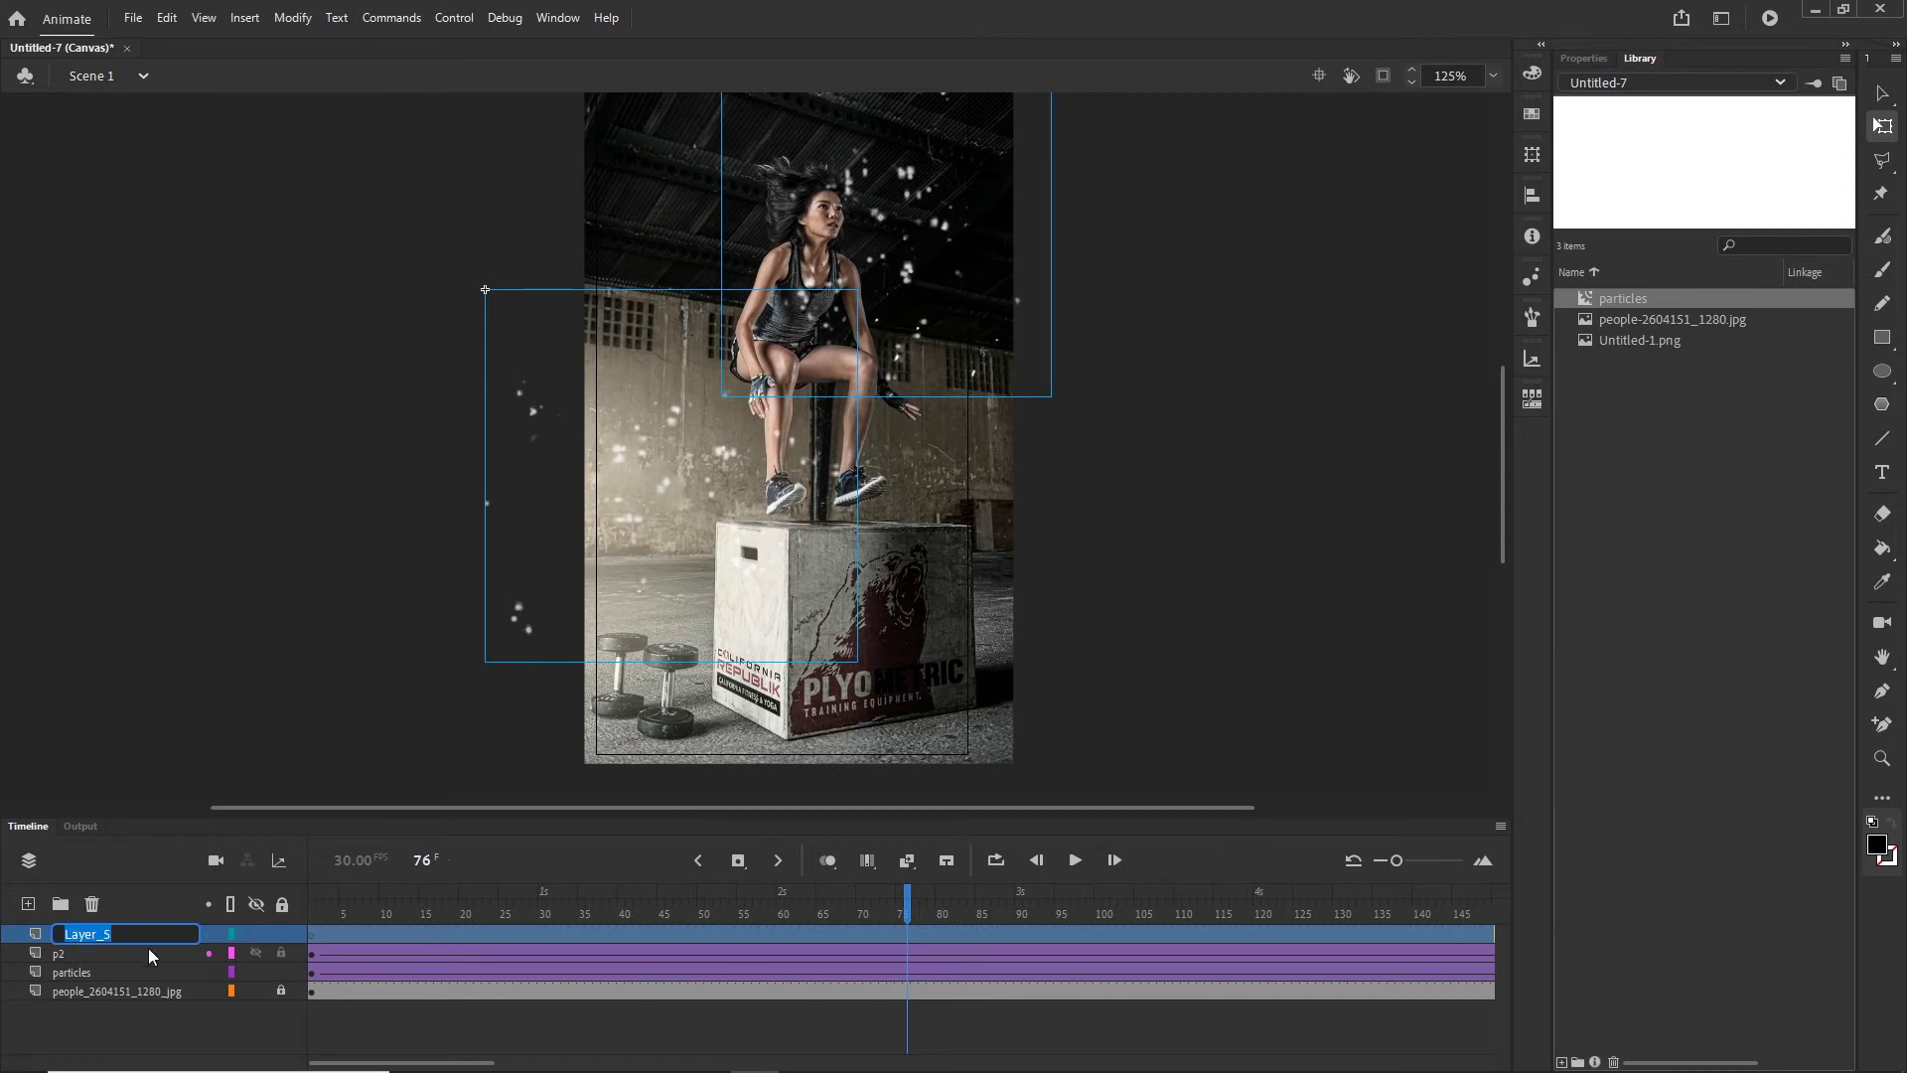
type("p3")
left_click(141, 1027)
Step: Place a particles symbol instance on p3 over the photo's left edge, and lock the particles and p2 layers
left_click_drag(1613, 300, 588, 441)
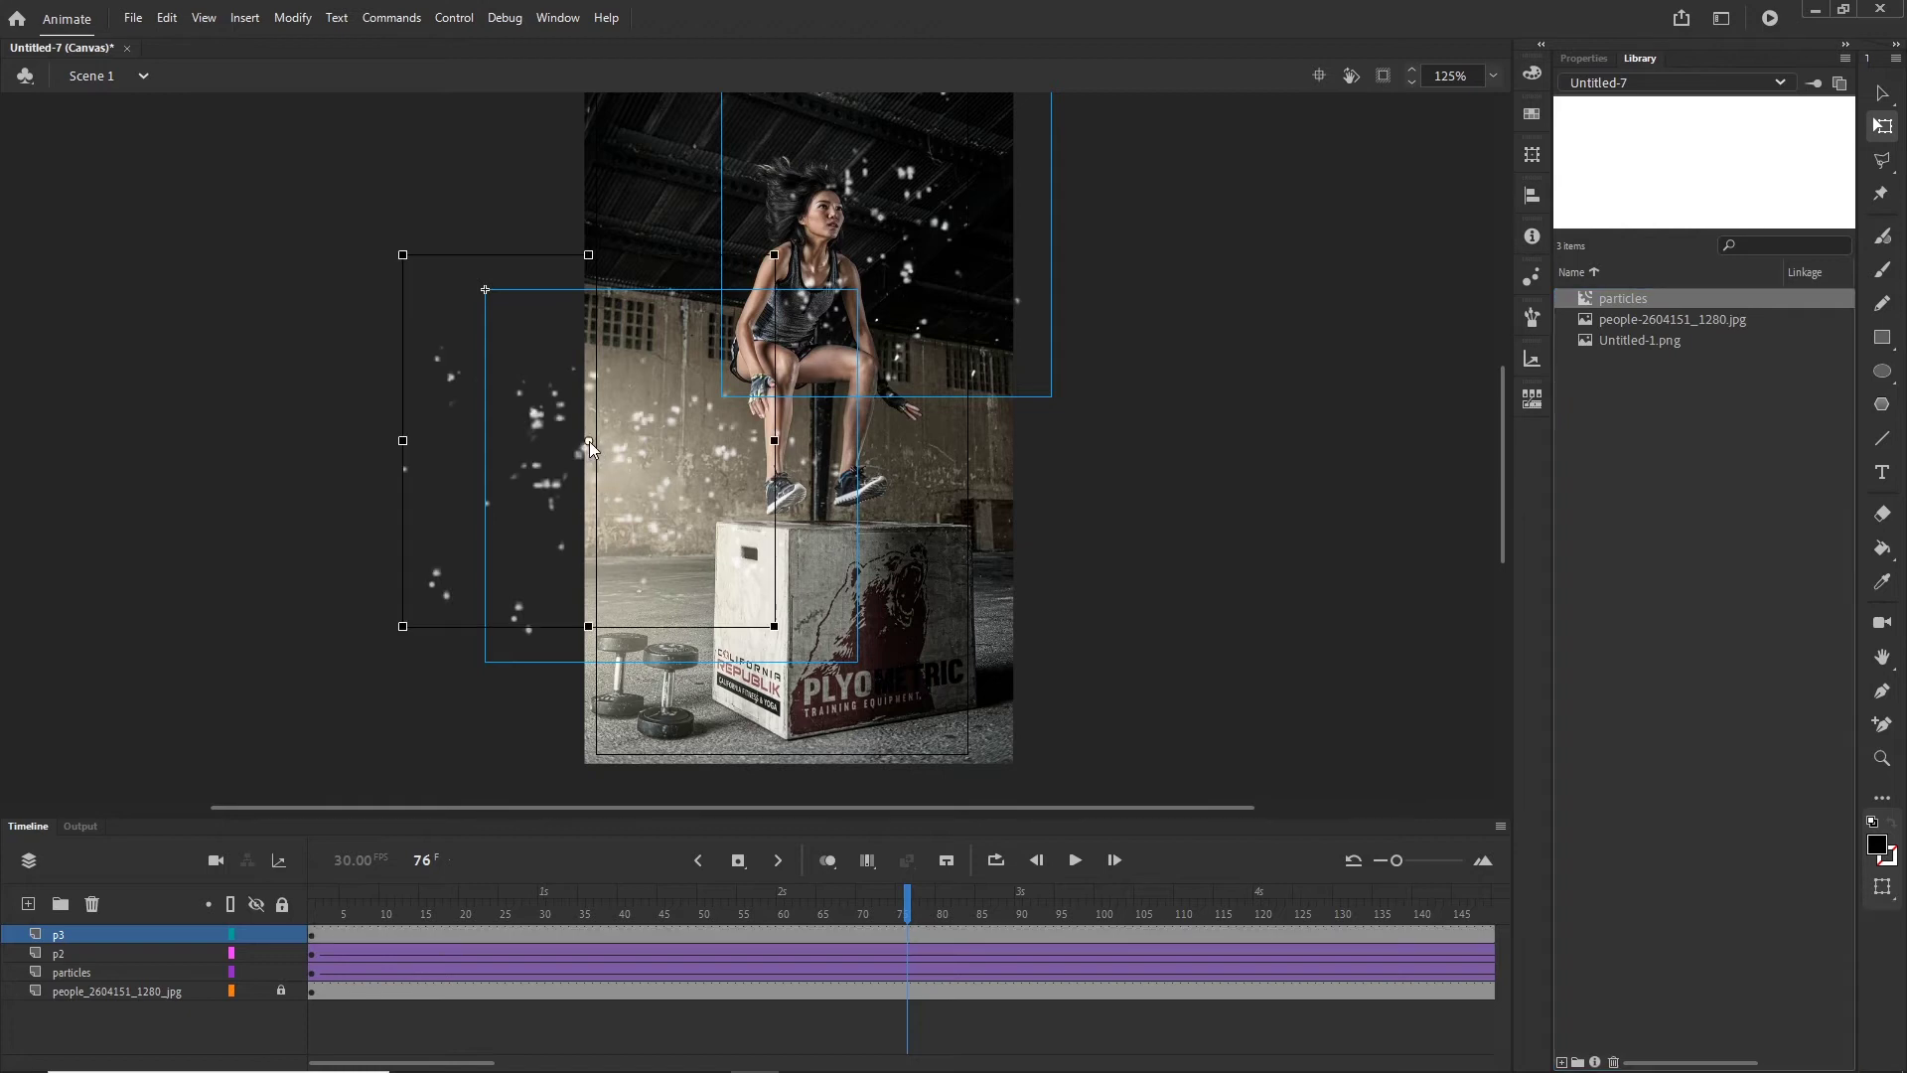
left_click(282, 971)
left_click(282, 951)
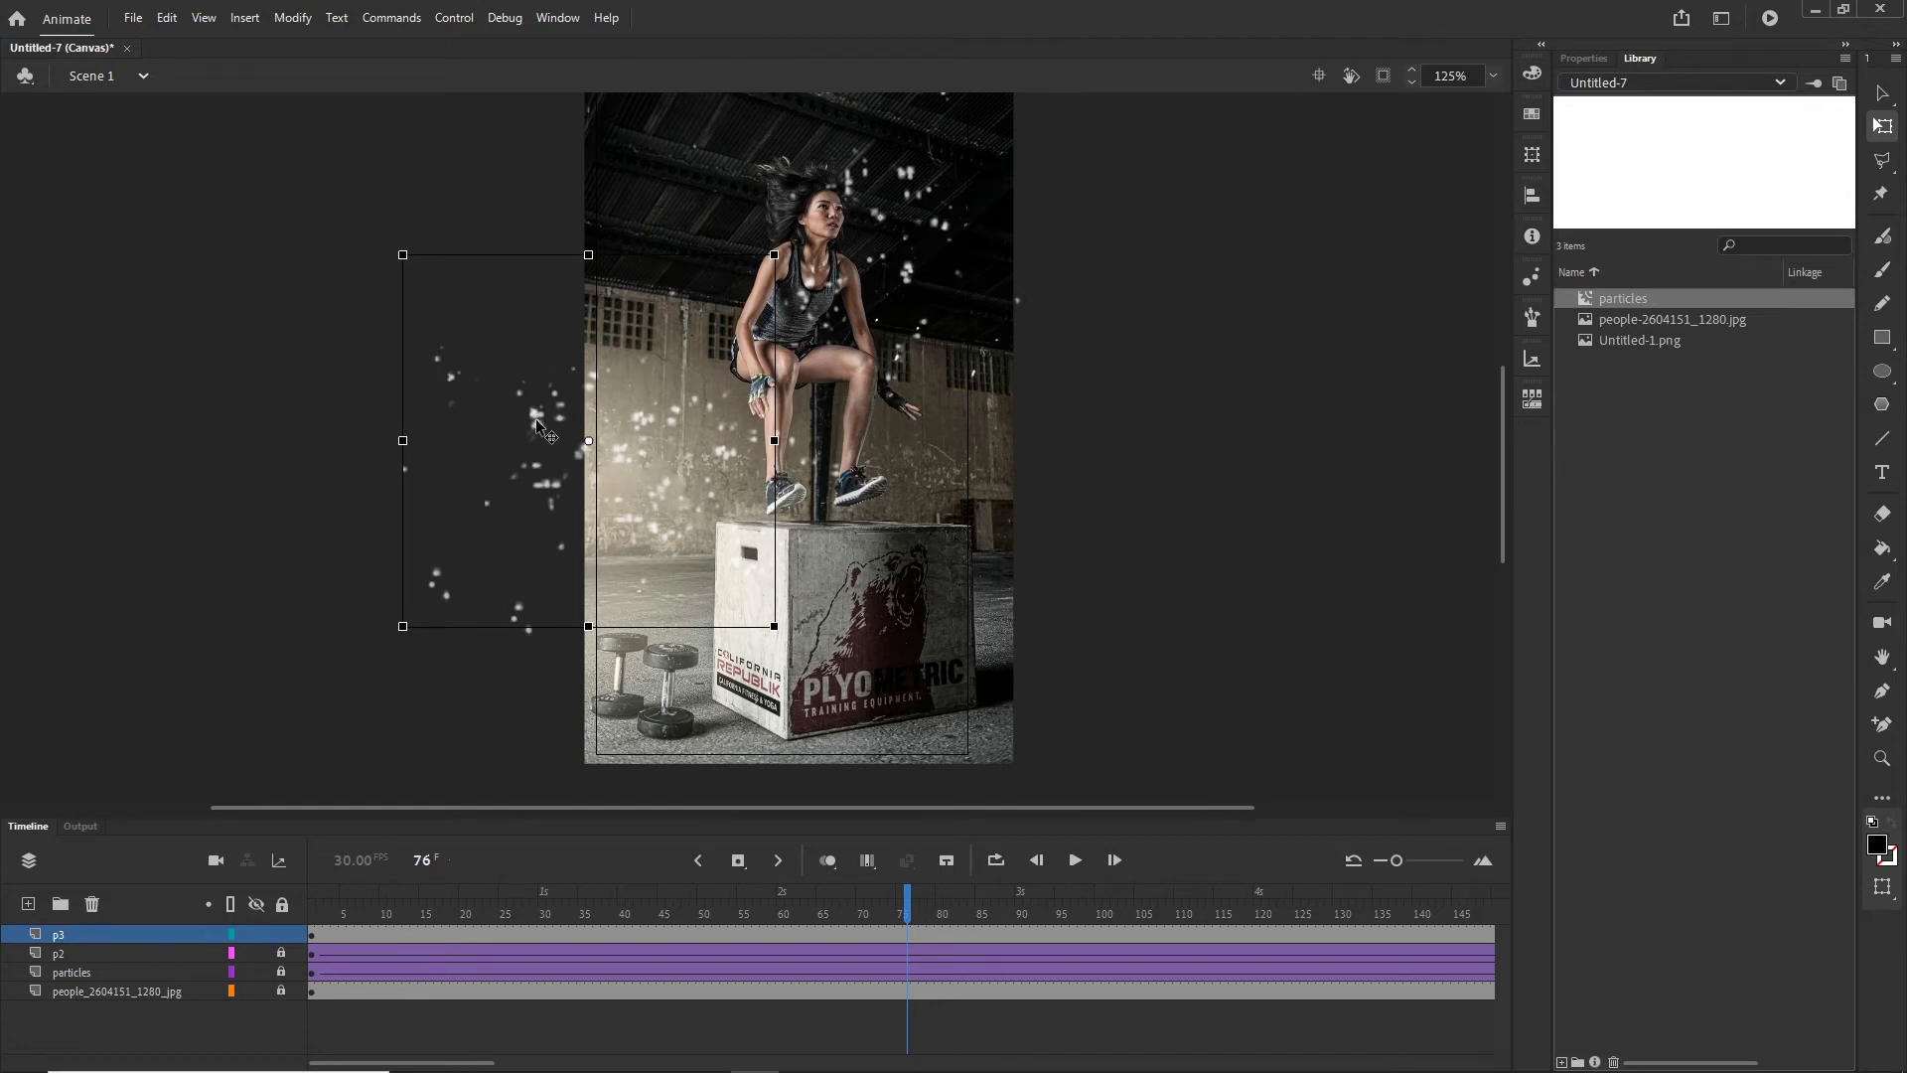
Step: Make the p3 particles instance narrower, rotate it about 37 degrees clockwise, and position it mostly outside the photo's lower left edge
left_click_drag(537, 424, 495, 541)
left_click_drag(737, 749, 685, 704)
left_click_drag(547, 707, 548, 752)
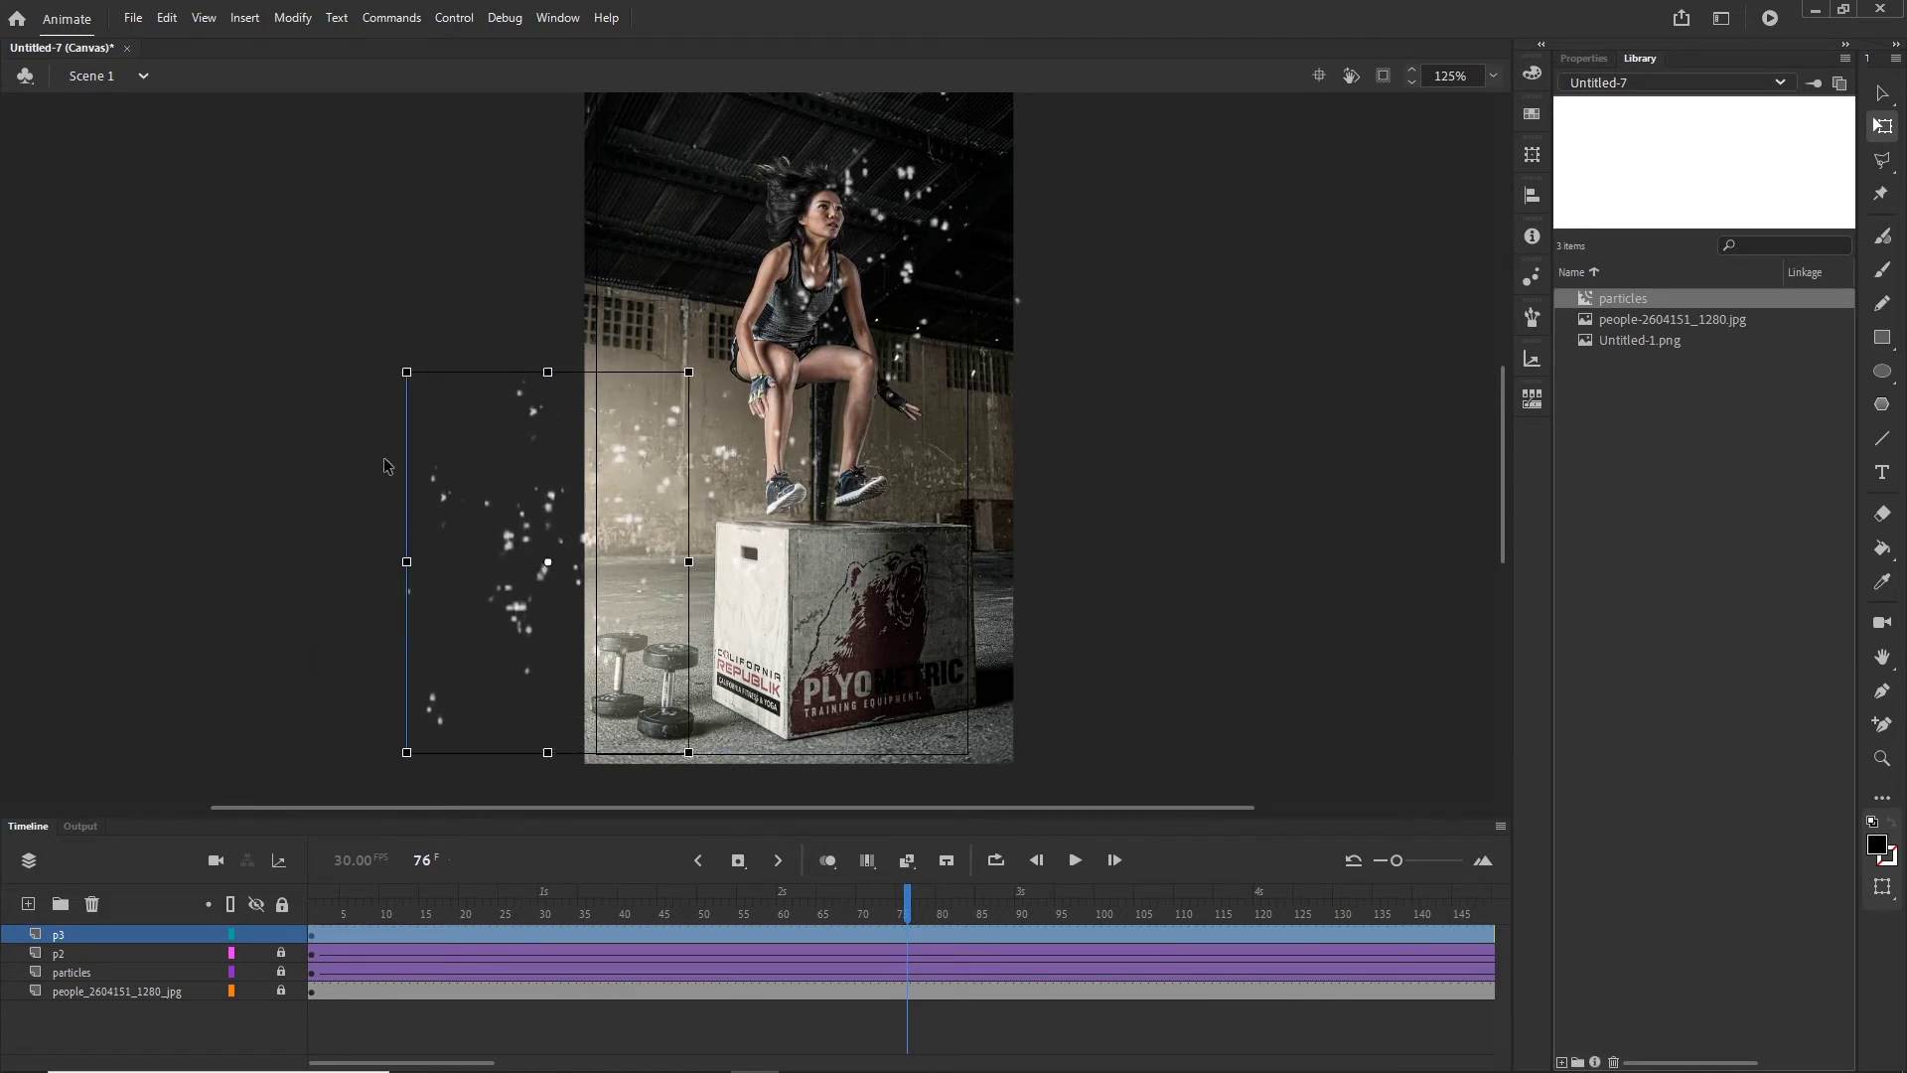
left_click_drag(412, 353, 561, 314)
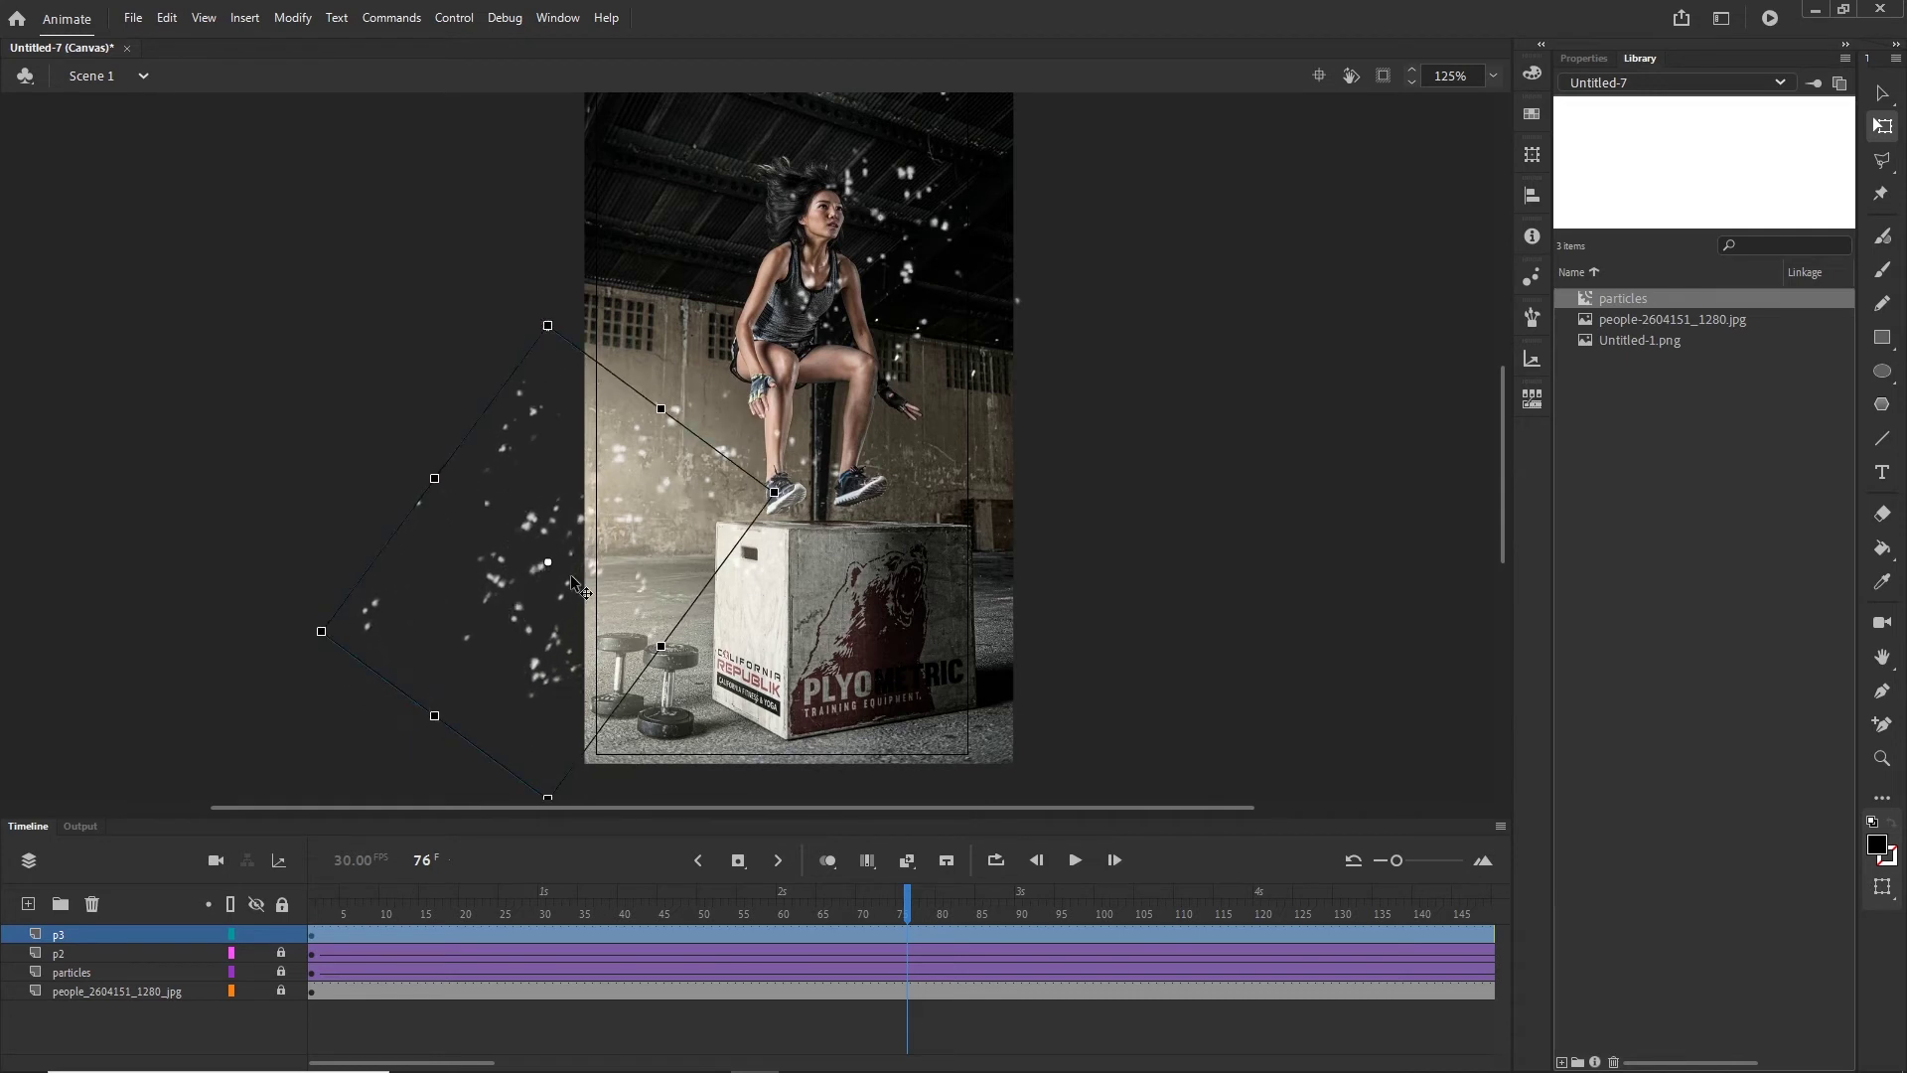
left_click_drag(576, 586, 510, 586)
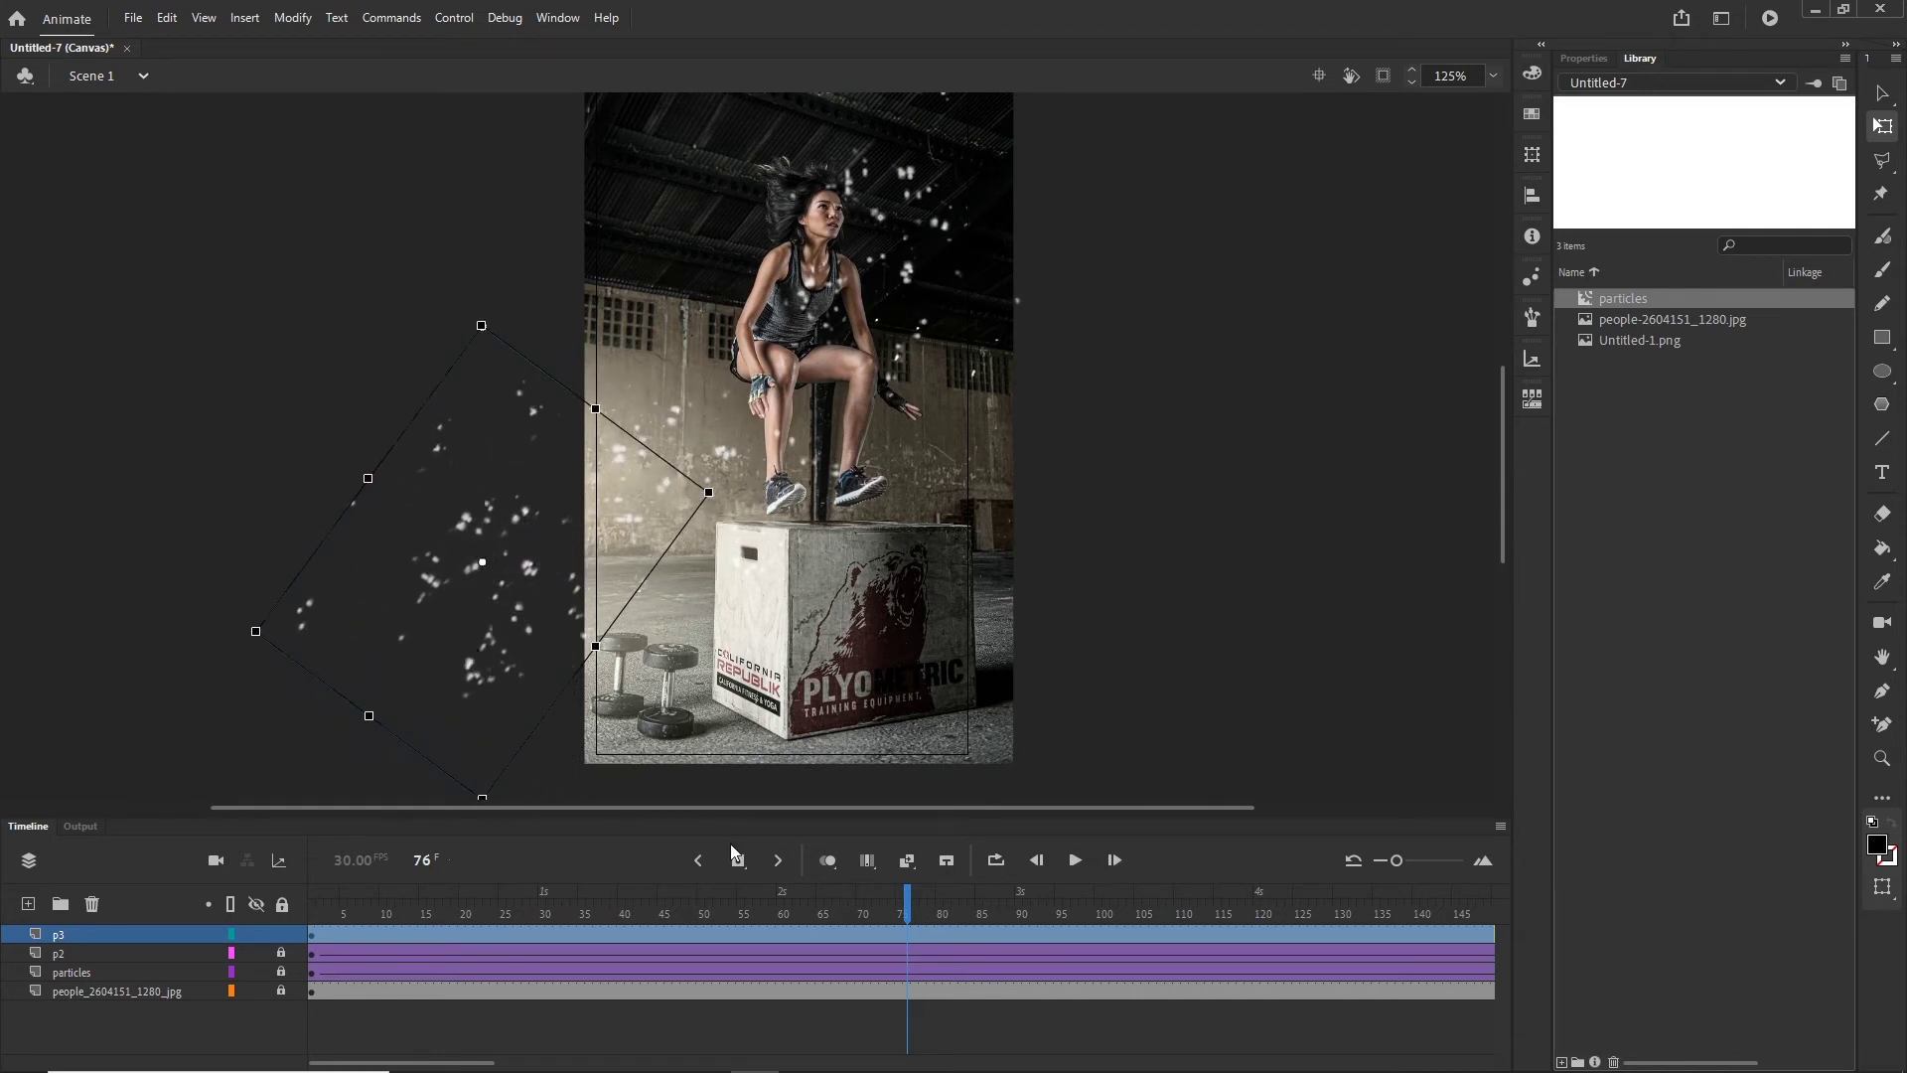
Step: Insert a keyframe at frame 300 on the p3 layer and move its particles instance right, past the photo's right edge
left_click_drag(899, 902, 1304, 909)
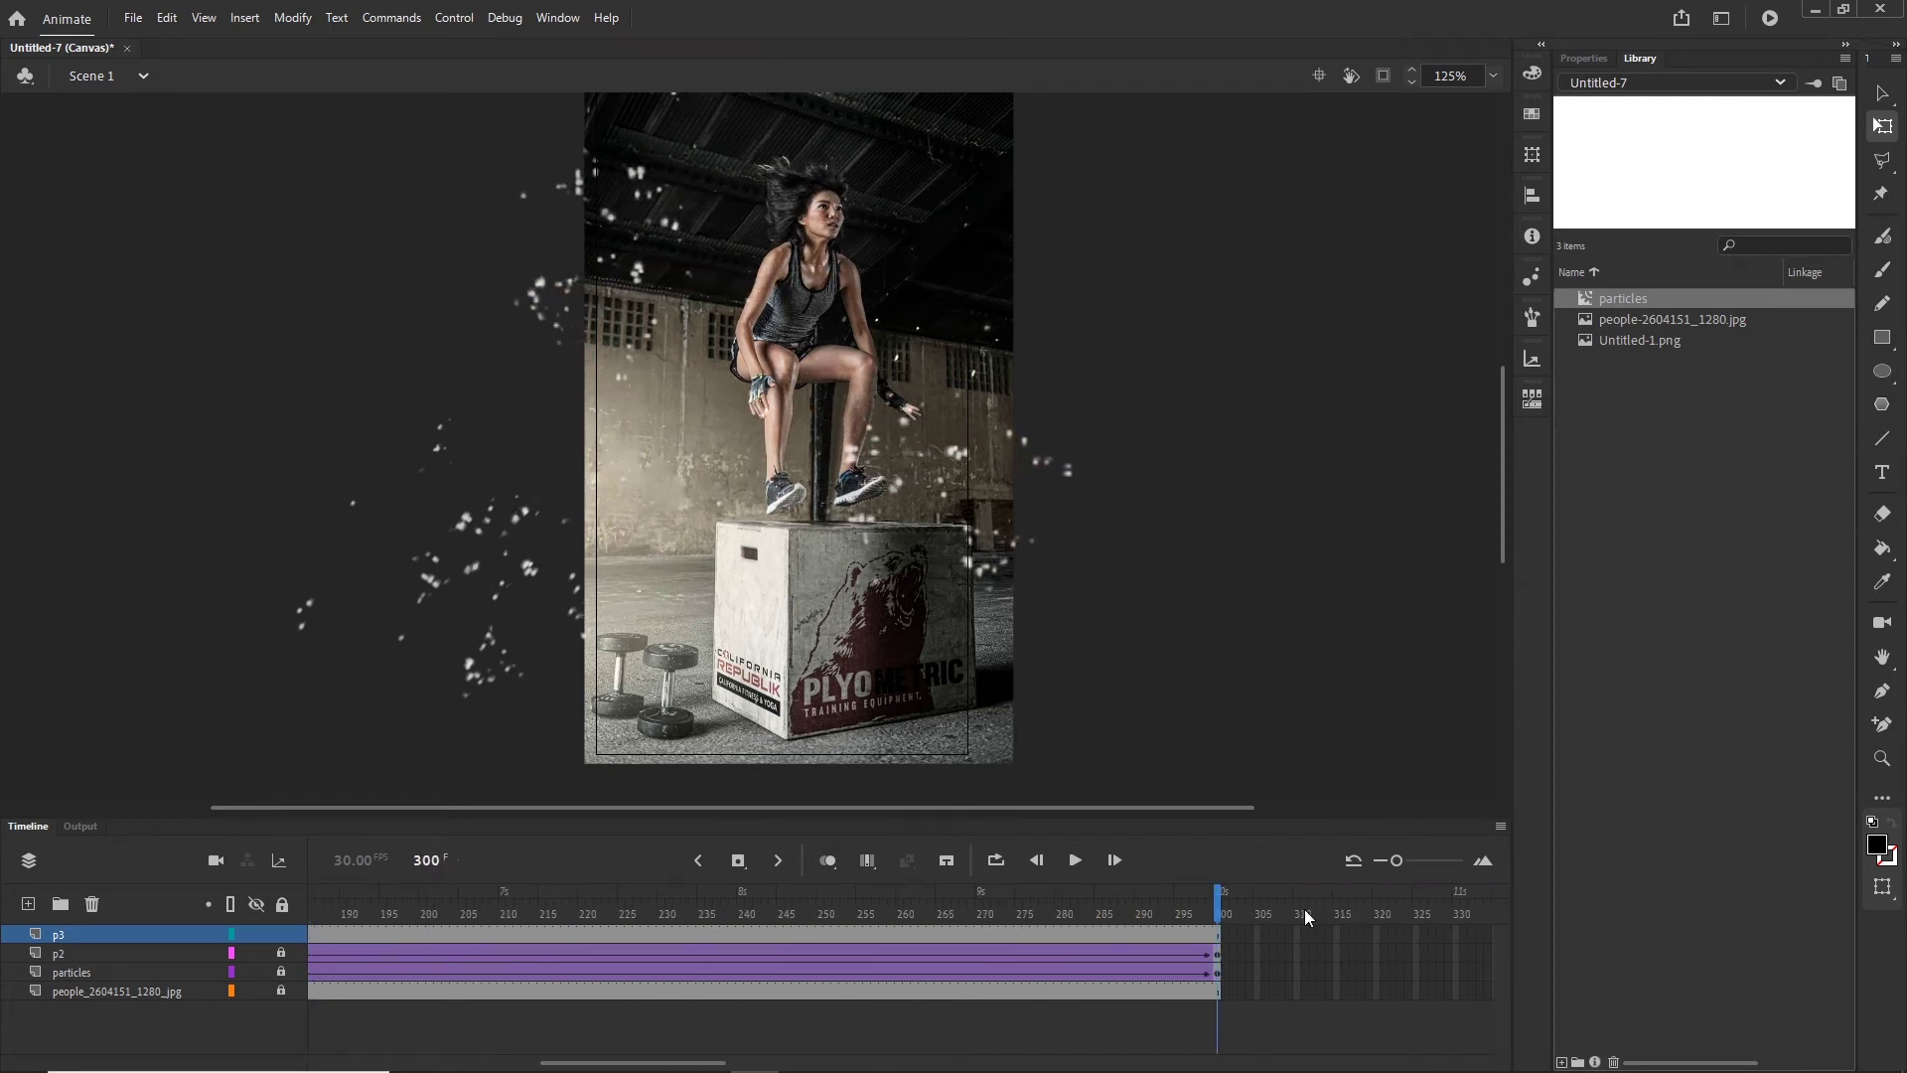
left_click(1222, 940)
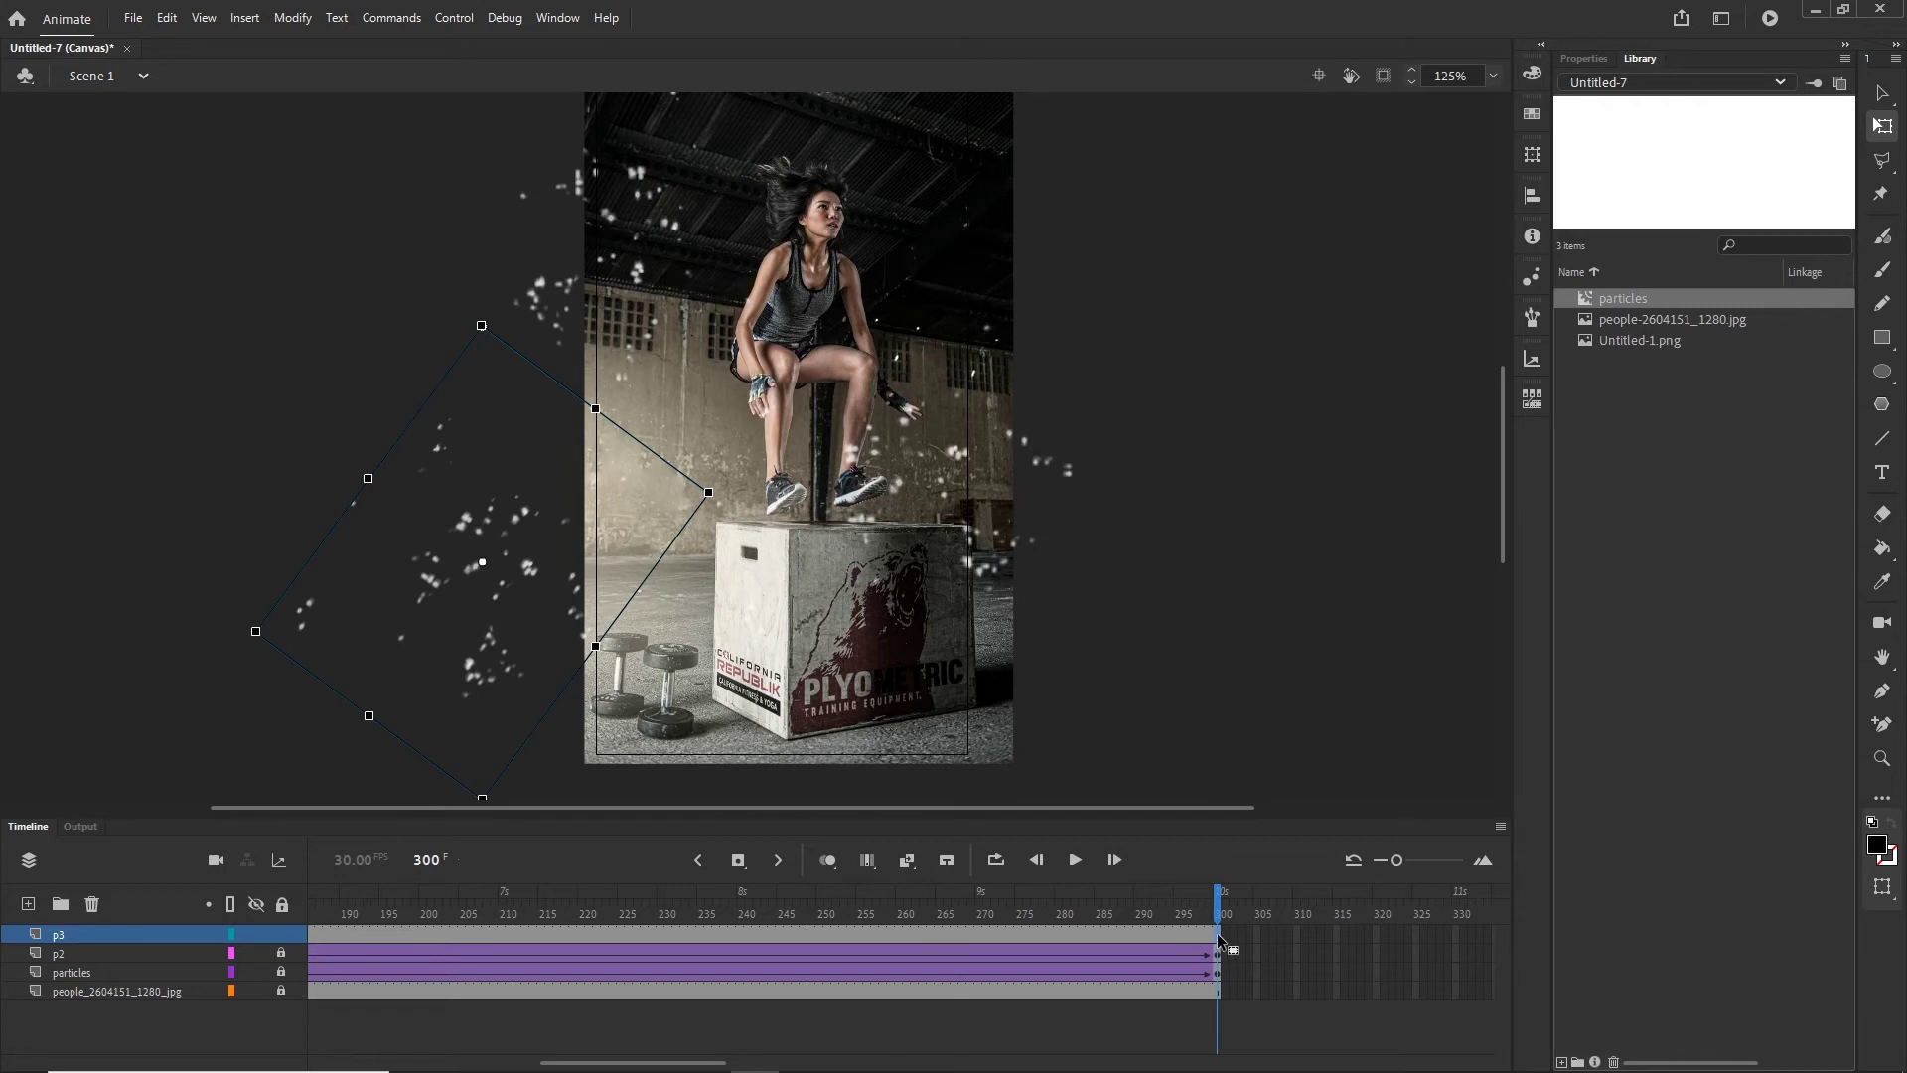
key("shift+Right")
key("shift+Right")
key("shift+Right")
key("shift+Right")
key("shift+Right")
key("shift+Right")
key("shift+Right")
key("shift+Right")
key("shift+Right")
key("shift+Right")
key("shift+Right")
key("shift+Right")
key("shift+Right")
key("shift+Right")
key("shift+Right")
key("shift+Right")
key("shift+Right")
key("shift+Right")
key("shift+Right")
key("shift+Right")
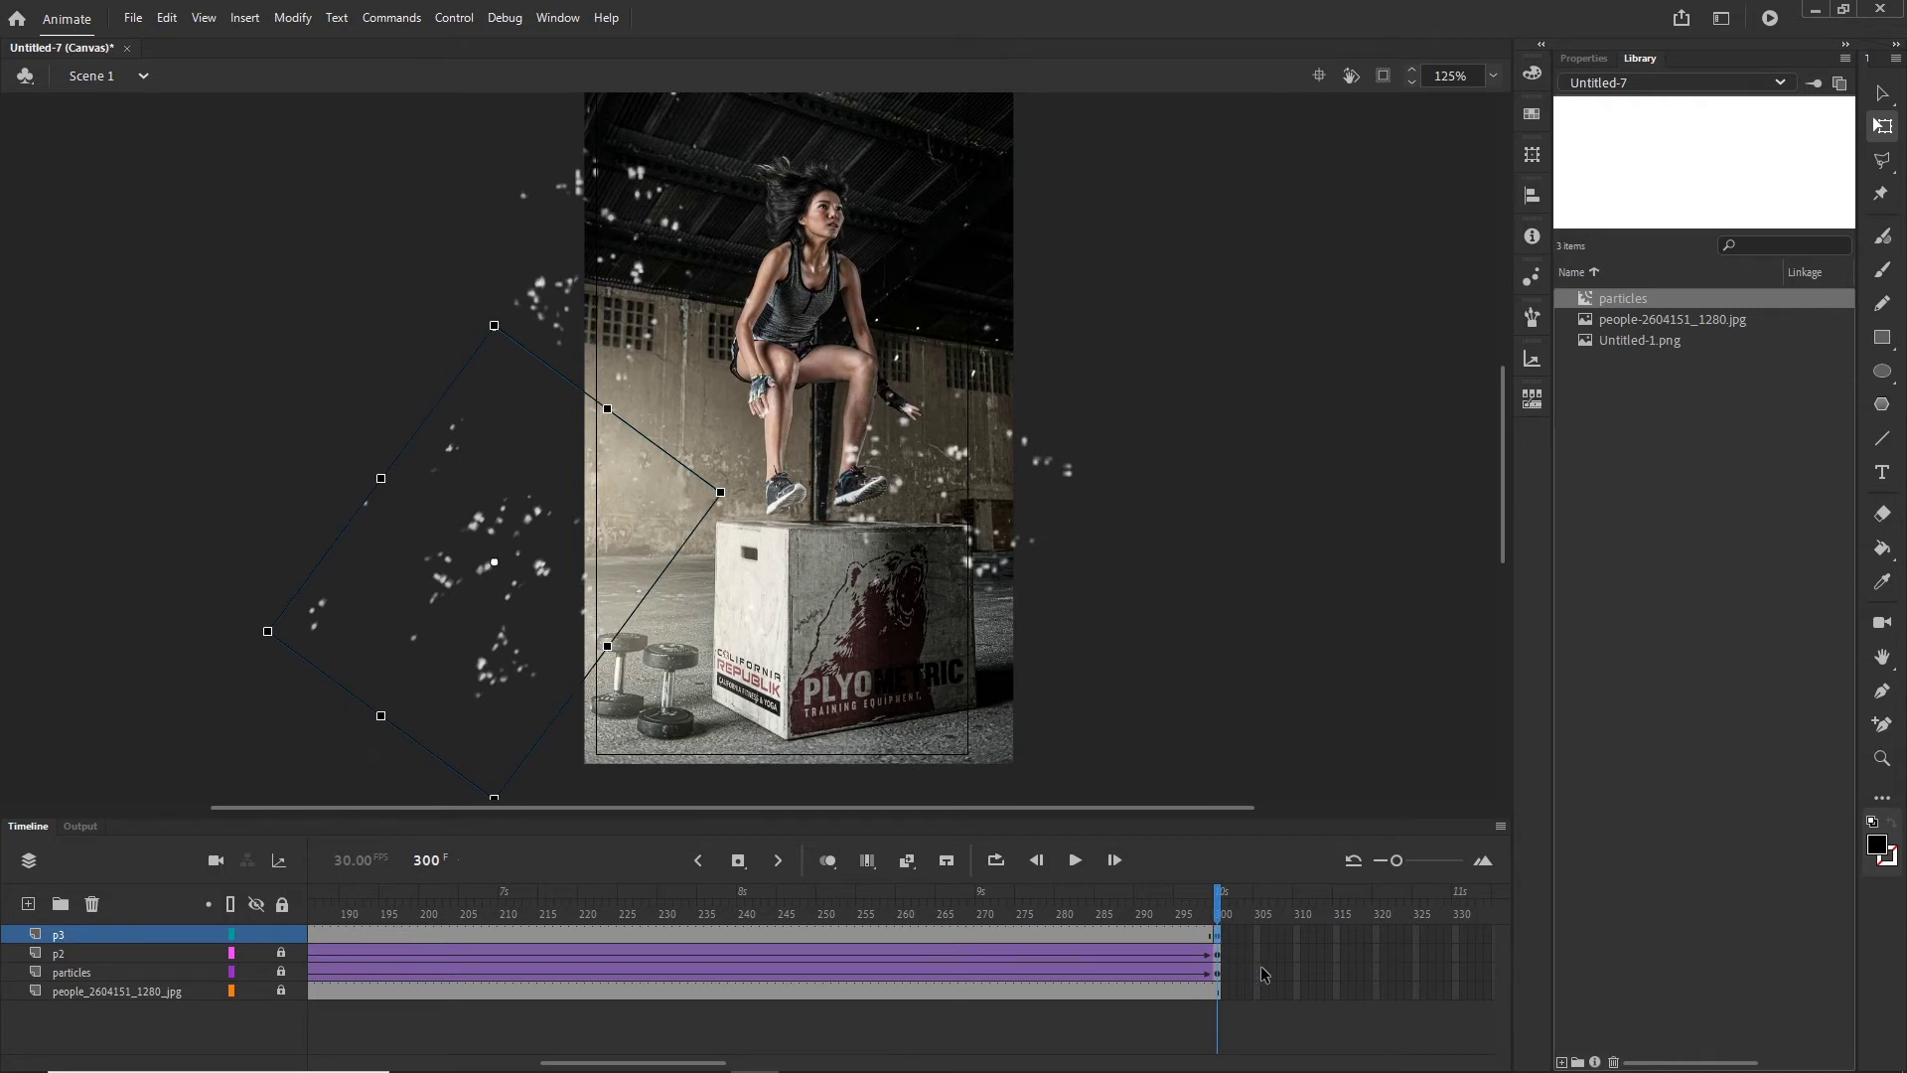
key("shift+Right")
key("shift+Right")
key("shift+Right")
key("shift+Right")
key("shift+Right")
key("shift+Right")
key("shift+Right")
key("shift+Right")
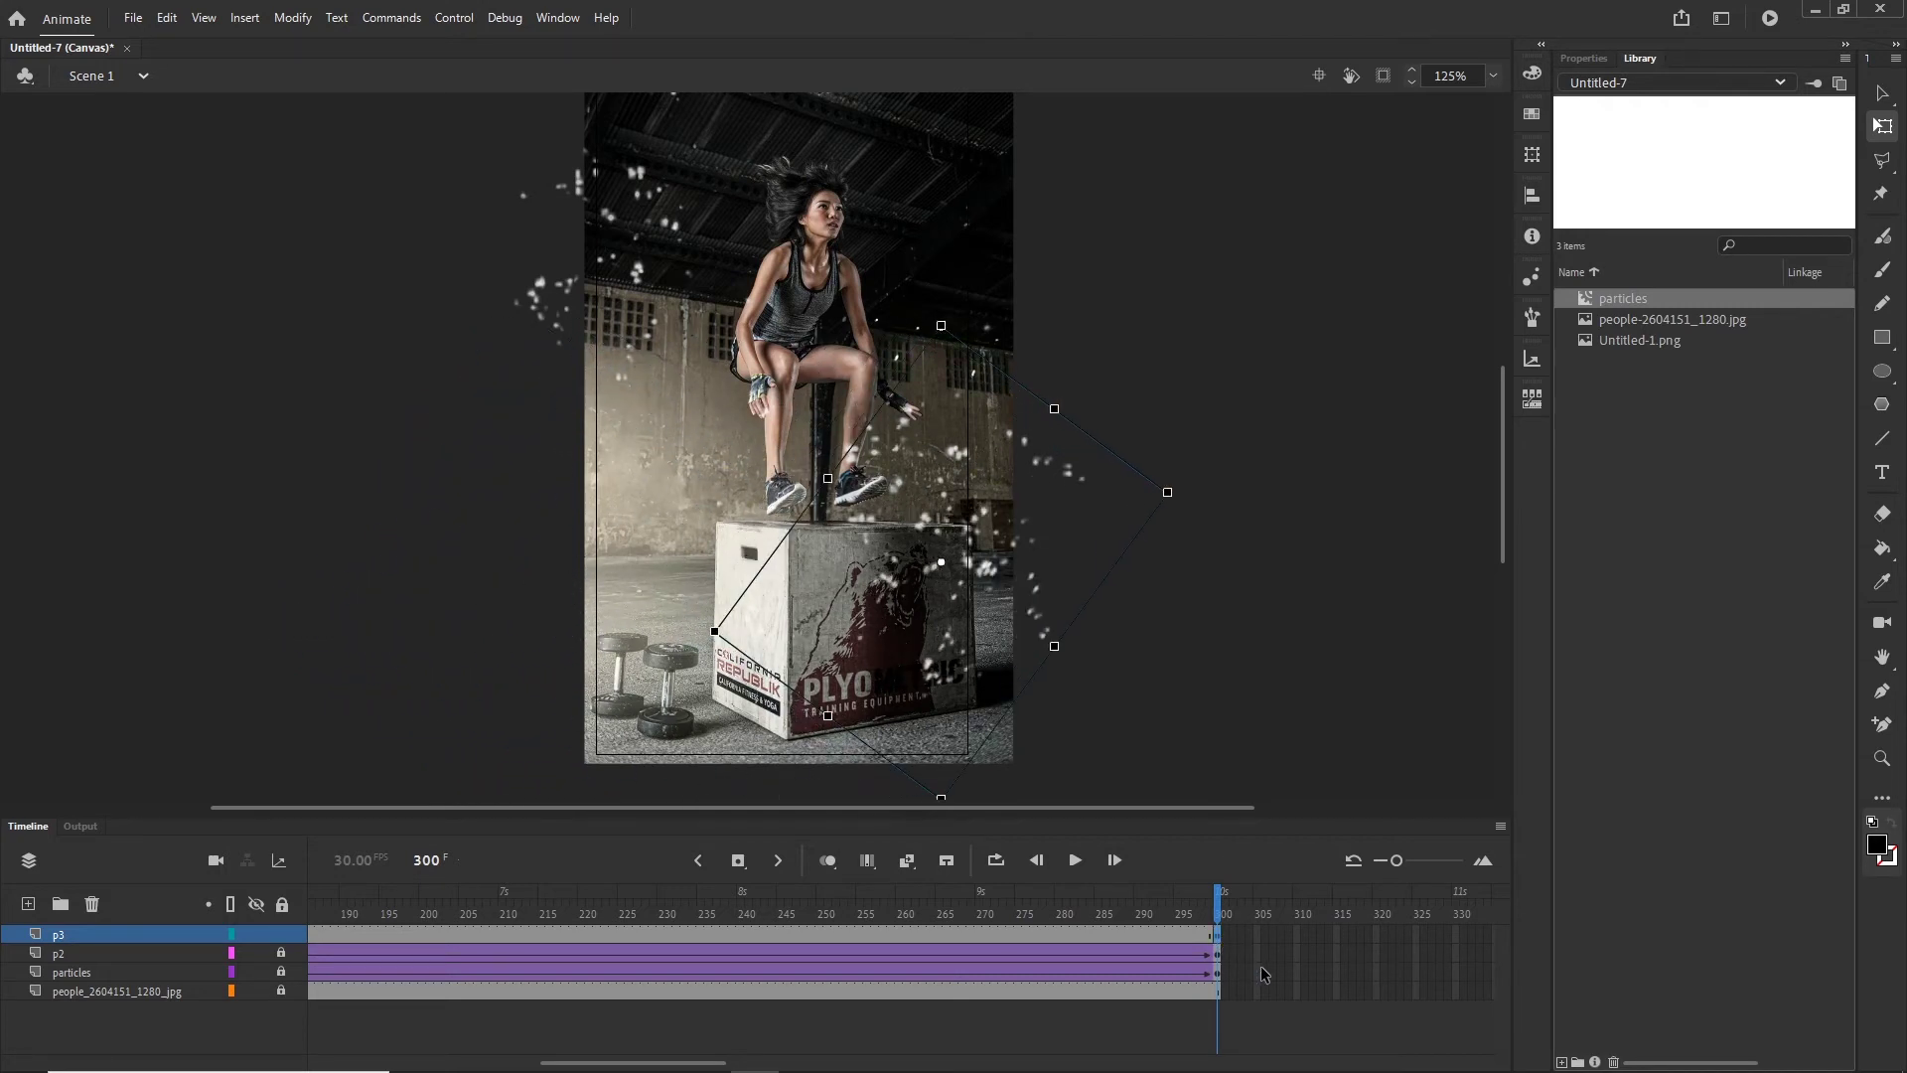
key("shift+Right")
key("shift+Right")
key("shift+Right")
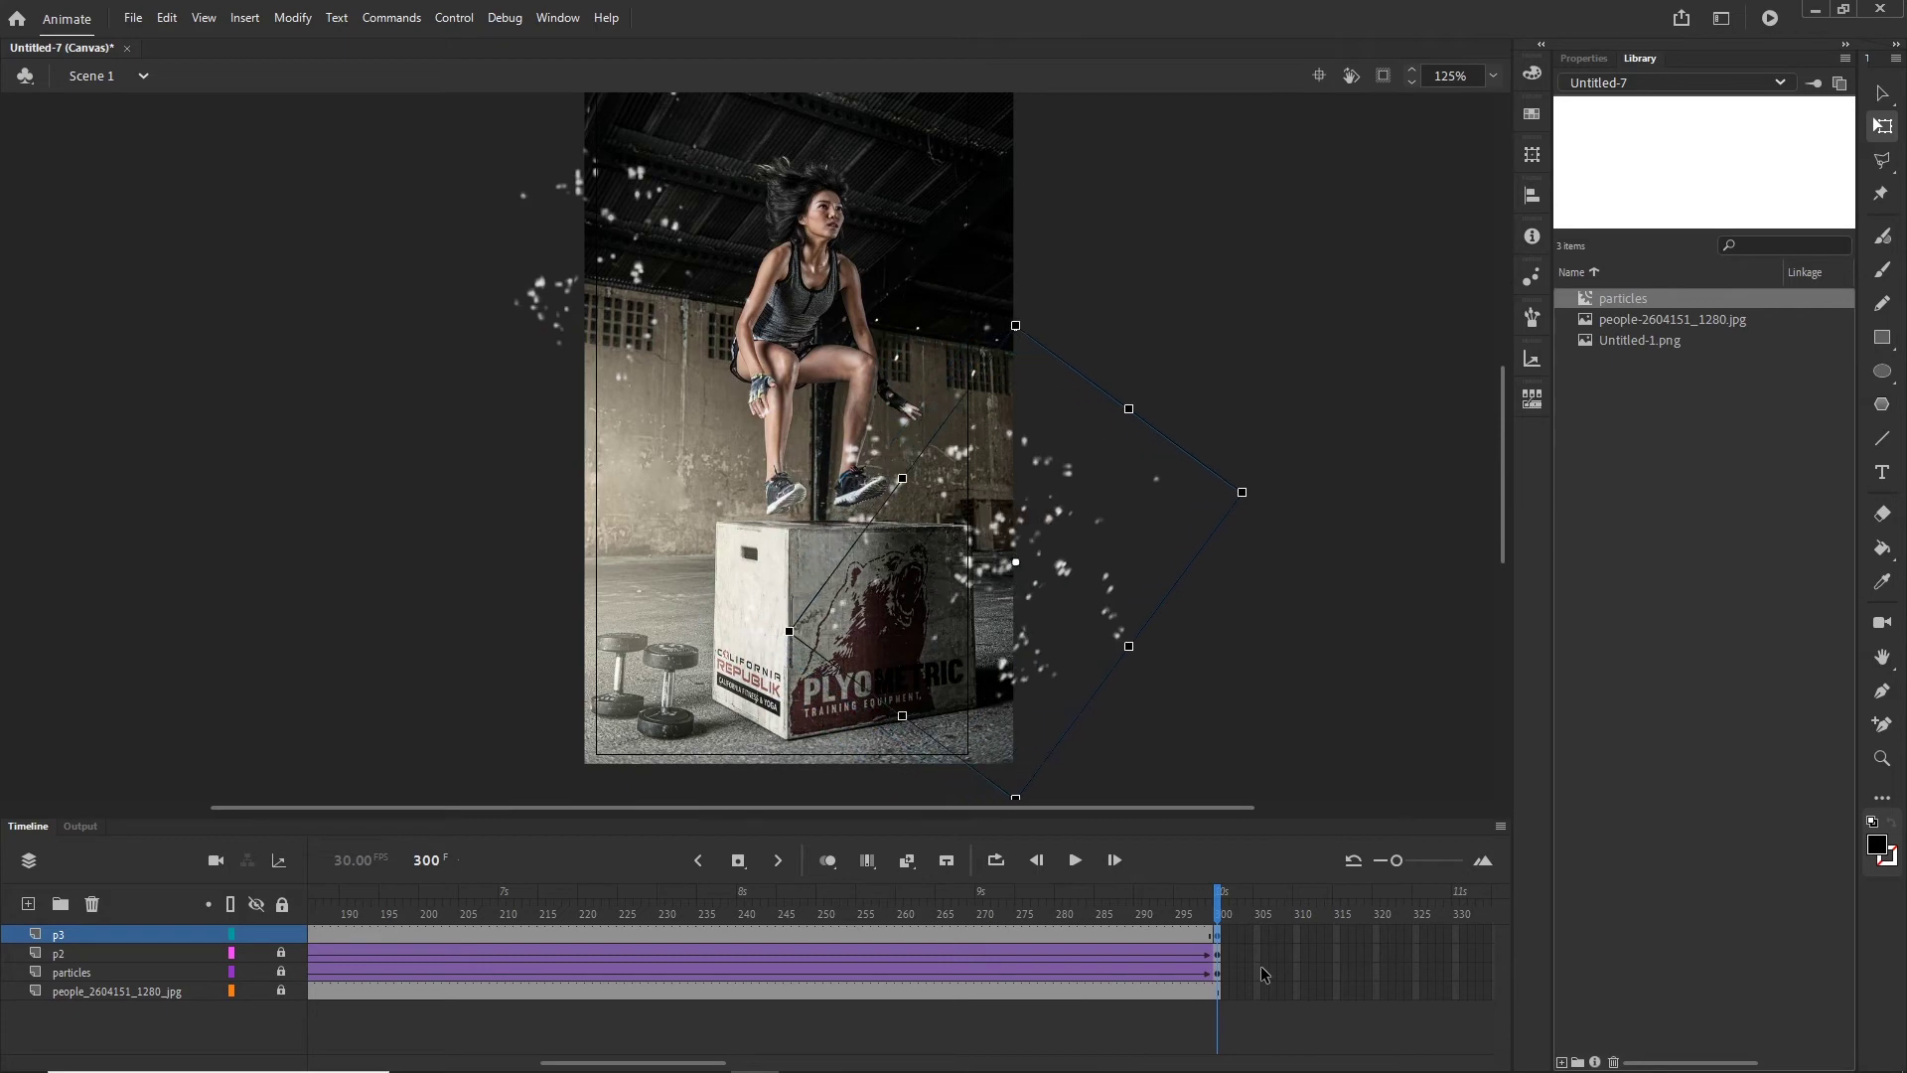
Step: Create a classic tween between the p3 layer's two keyframes and scrub back to frame 1 to preview the motion
left_click(751, 931)
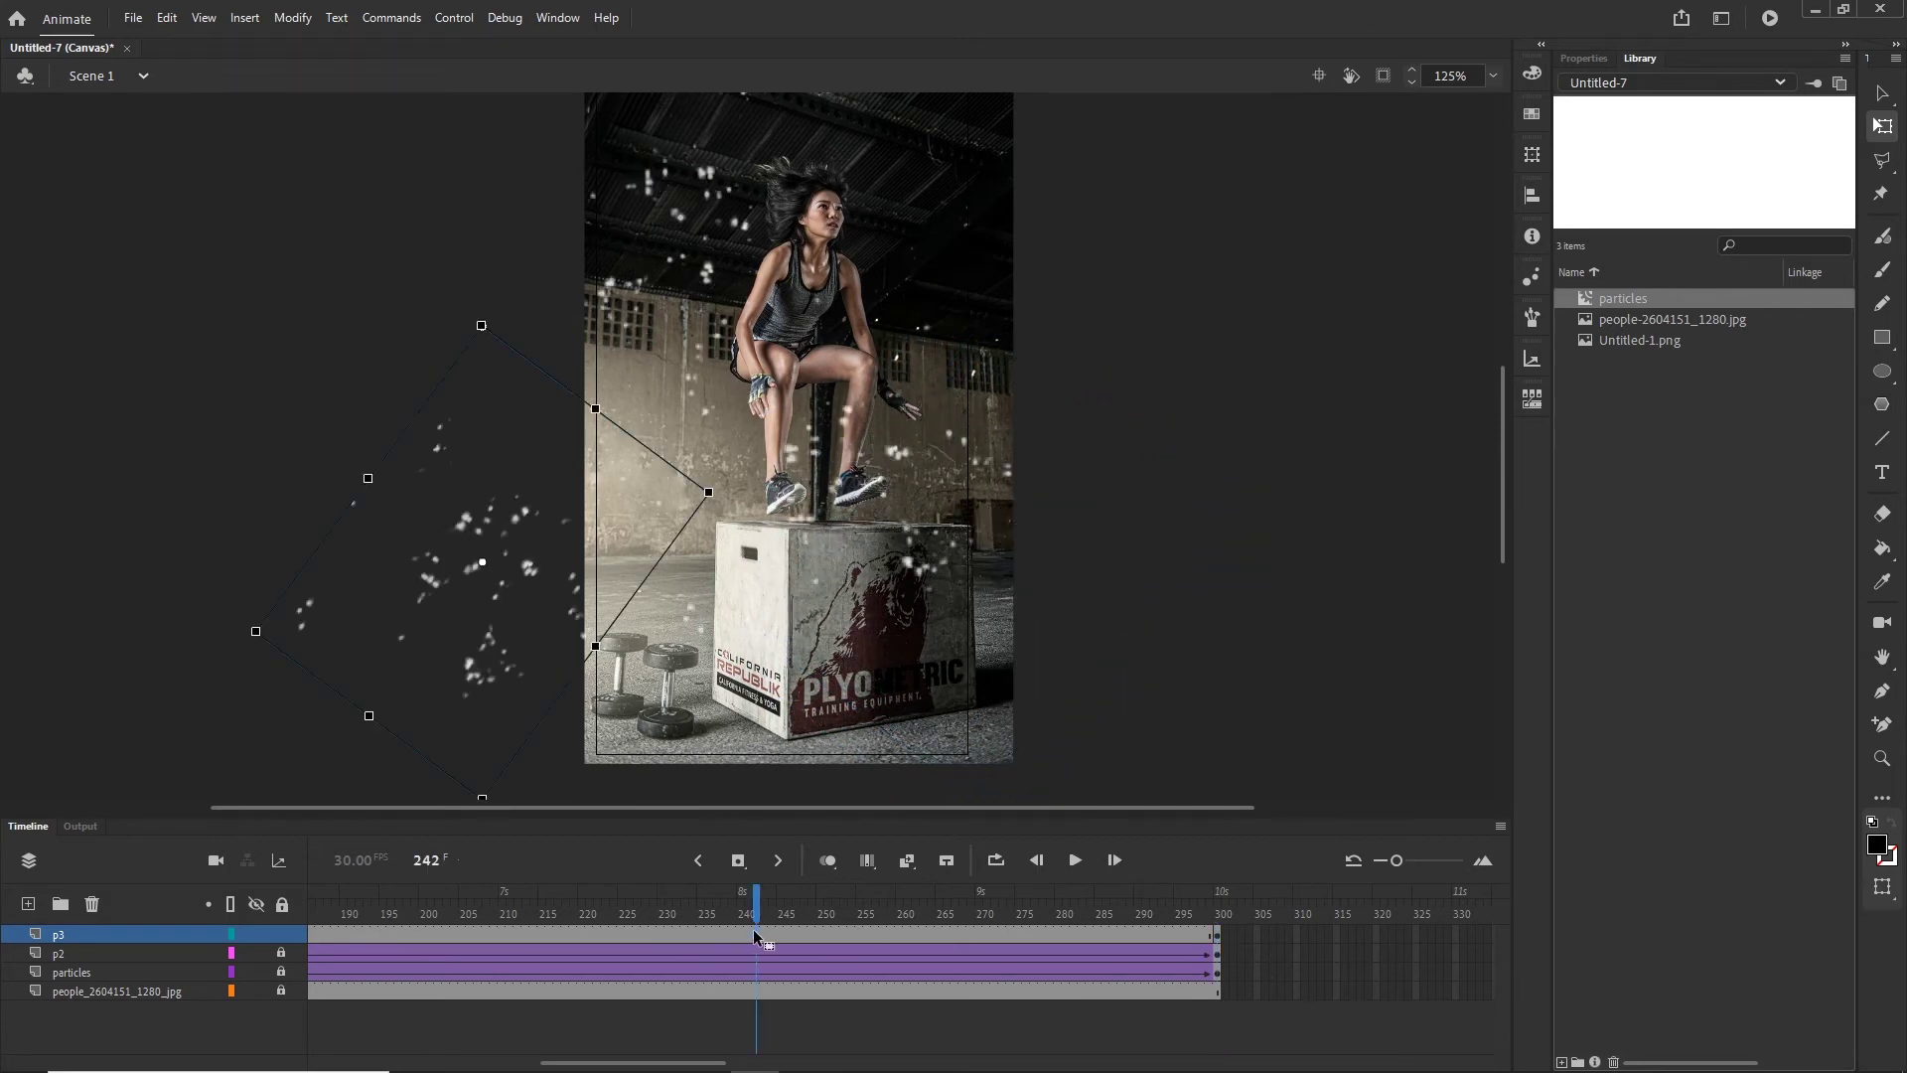
right_click(751, 929)
left_click(844, 353)
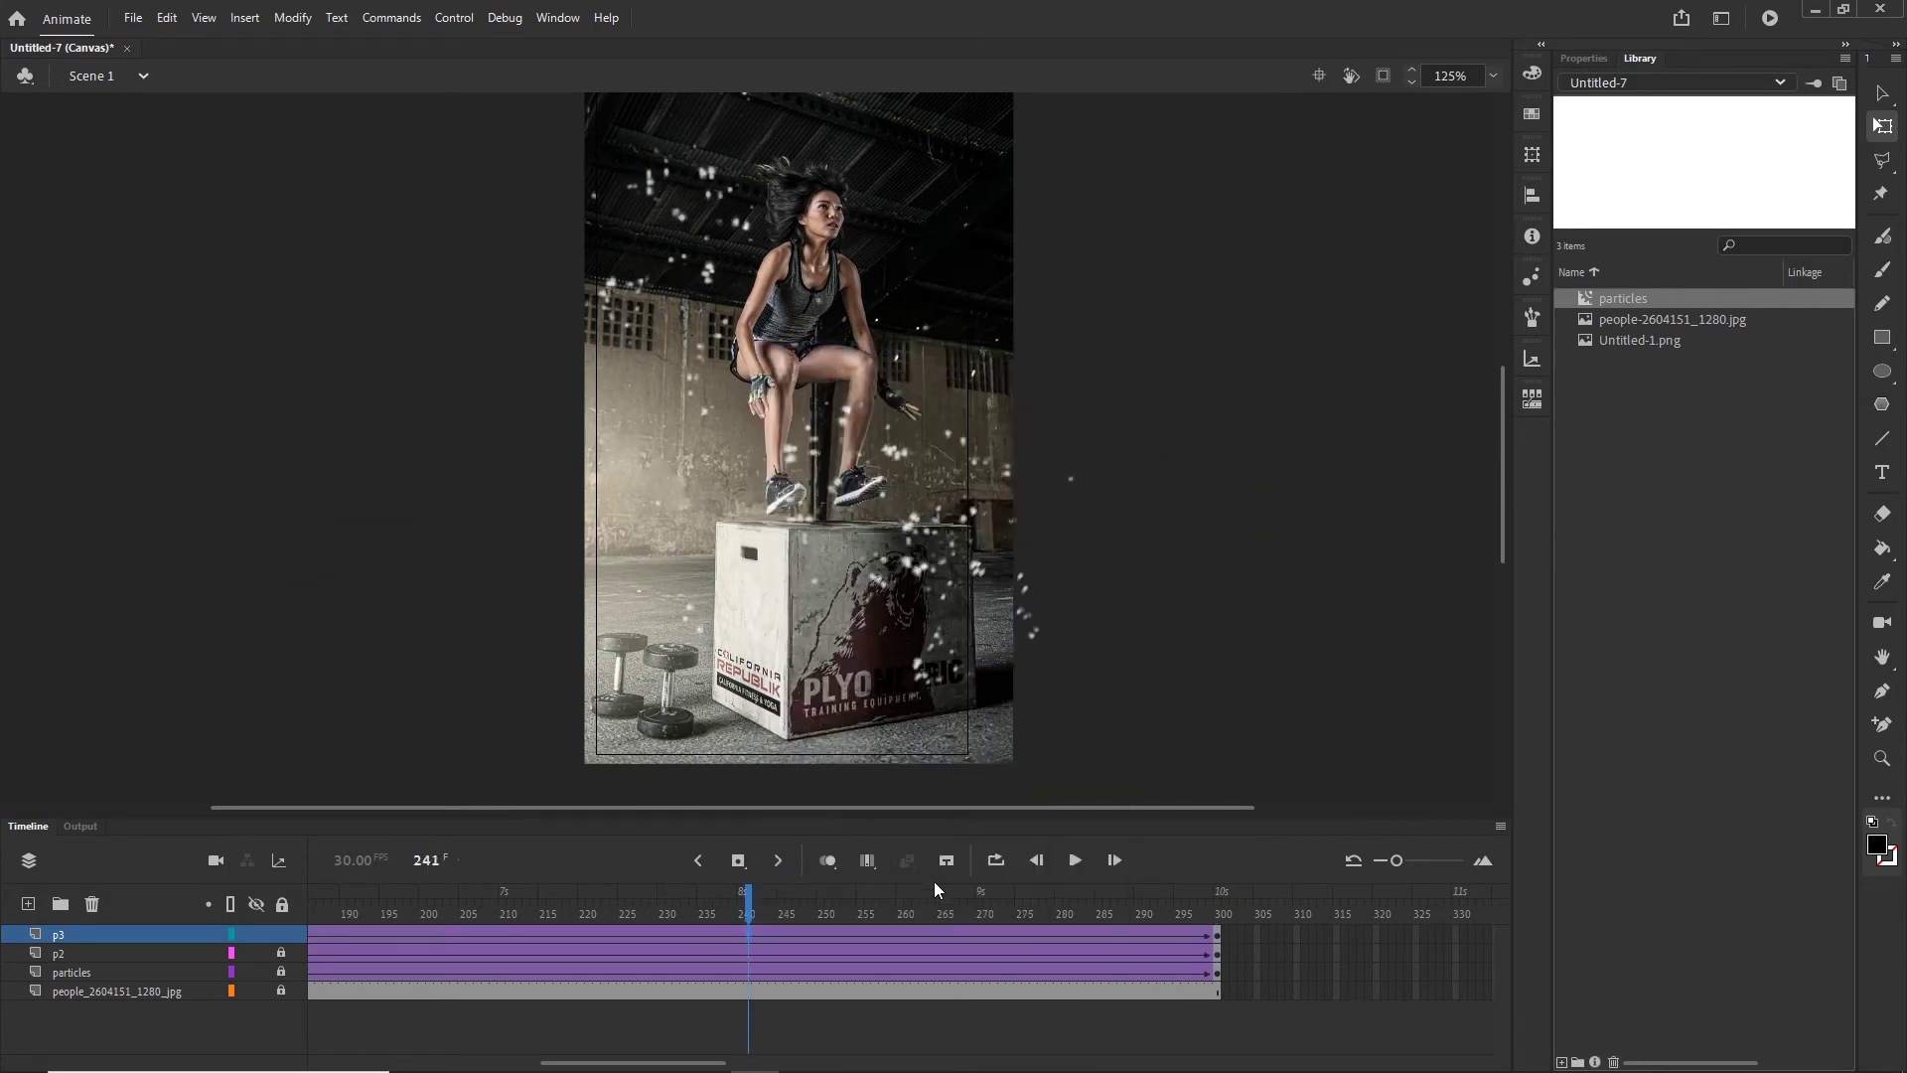
left_click_drag(751, 912, 244, 941)
left_click_drag(351, 914, 283, 882)
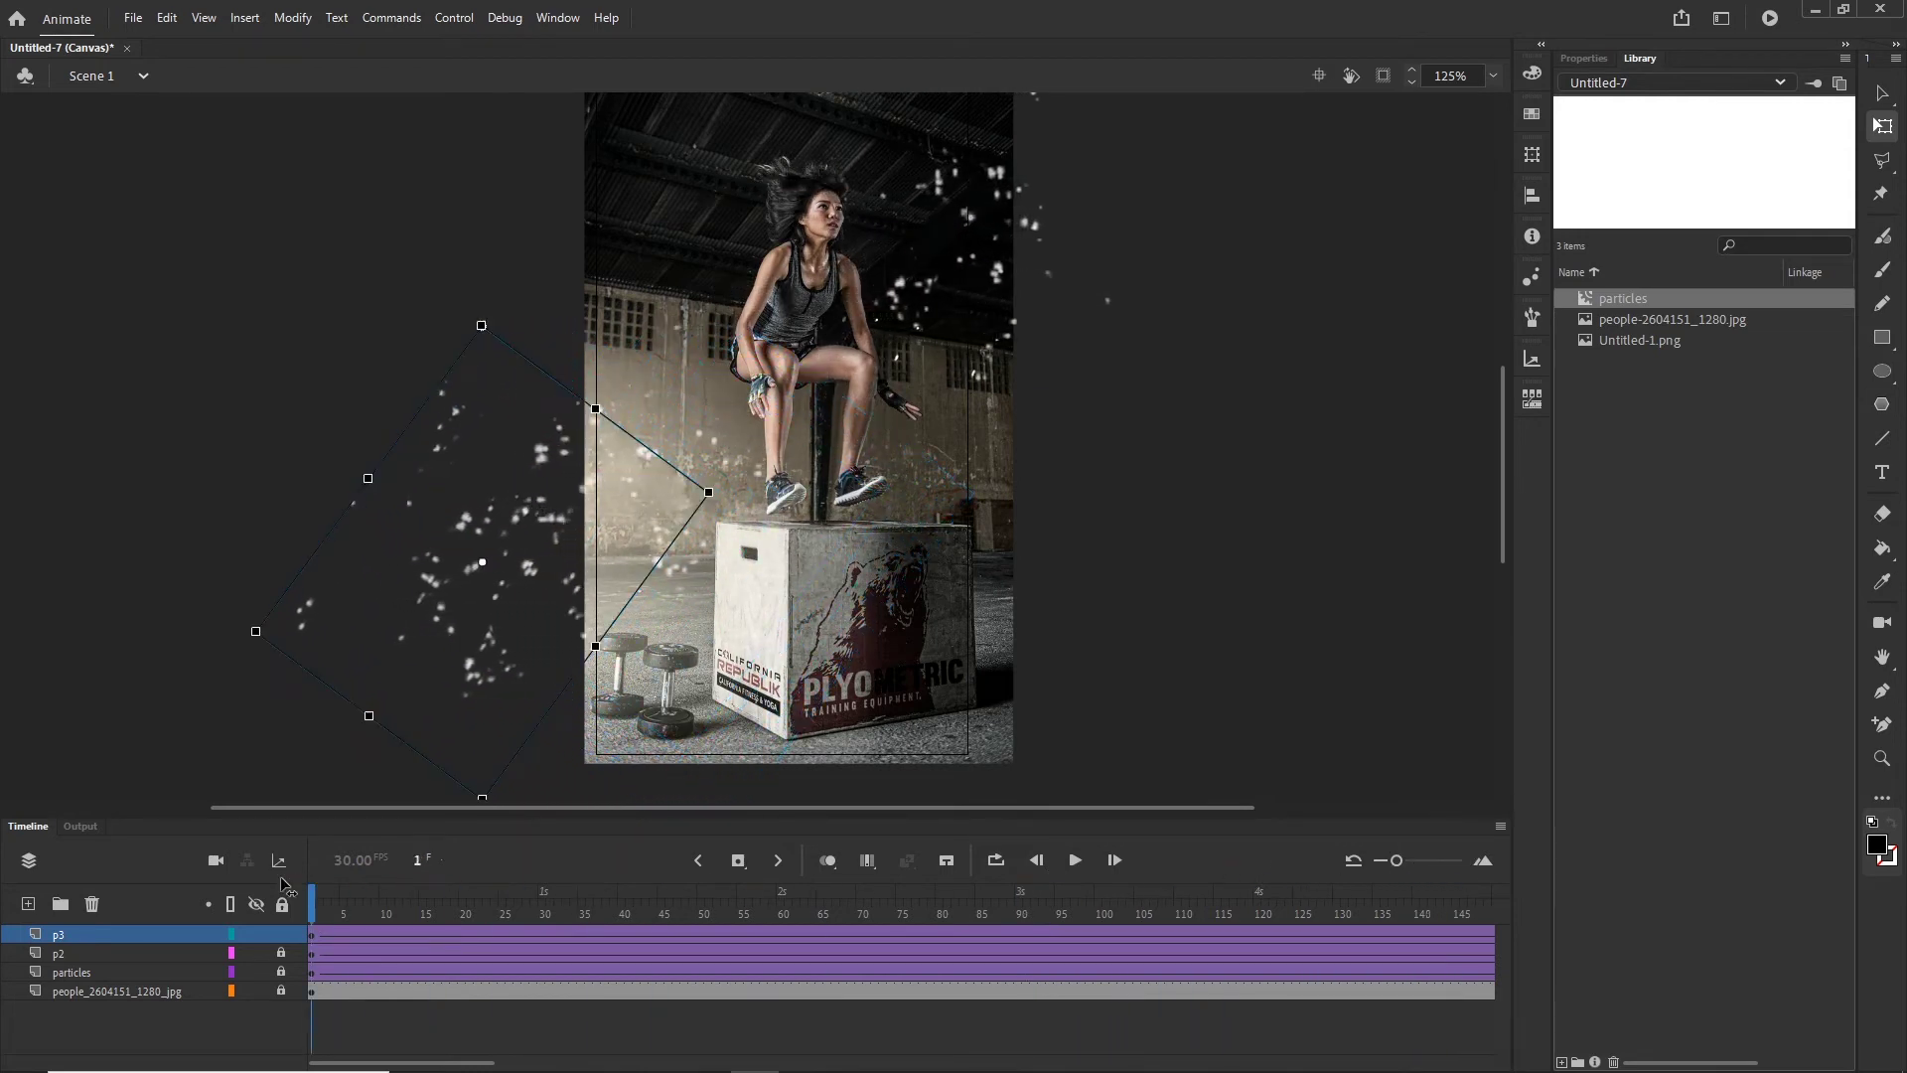
Step: Add a new layer above p3 and name it p4
left_click(28, 903)
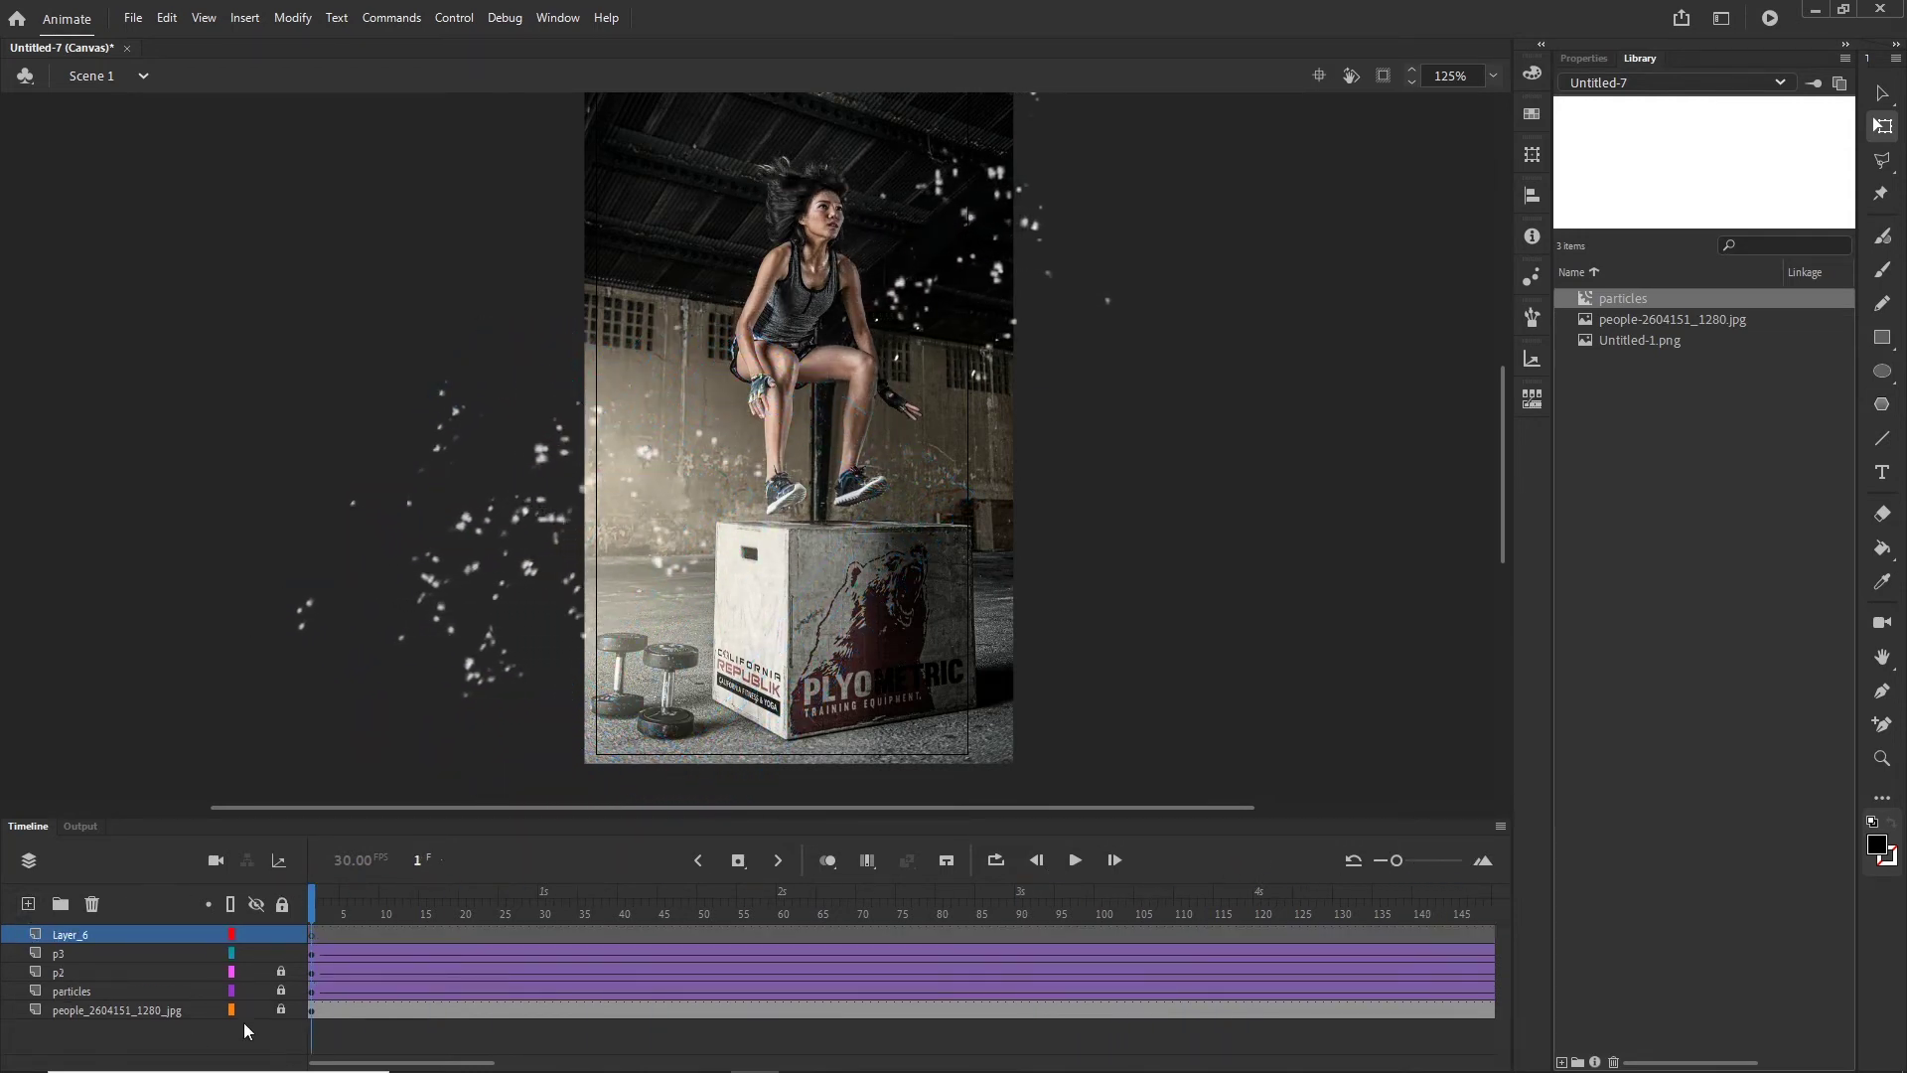
double_click(88, 935)
type("p4")
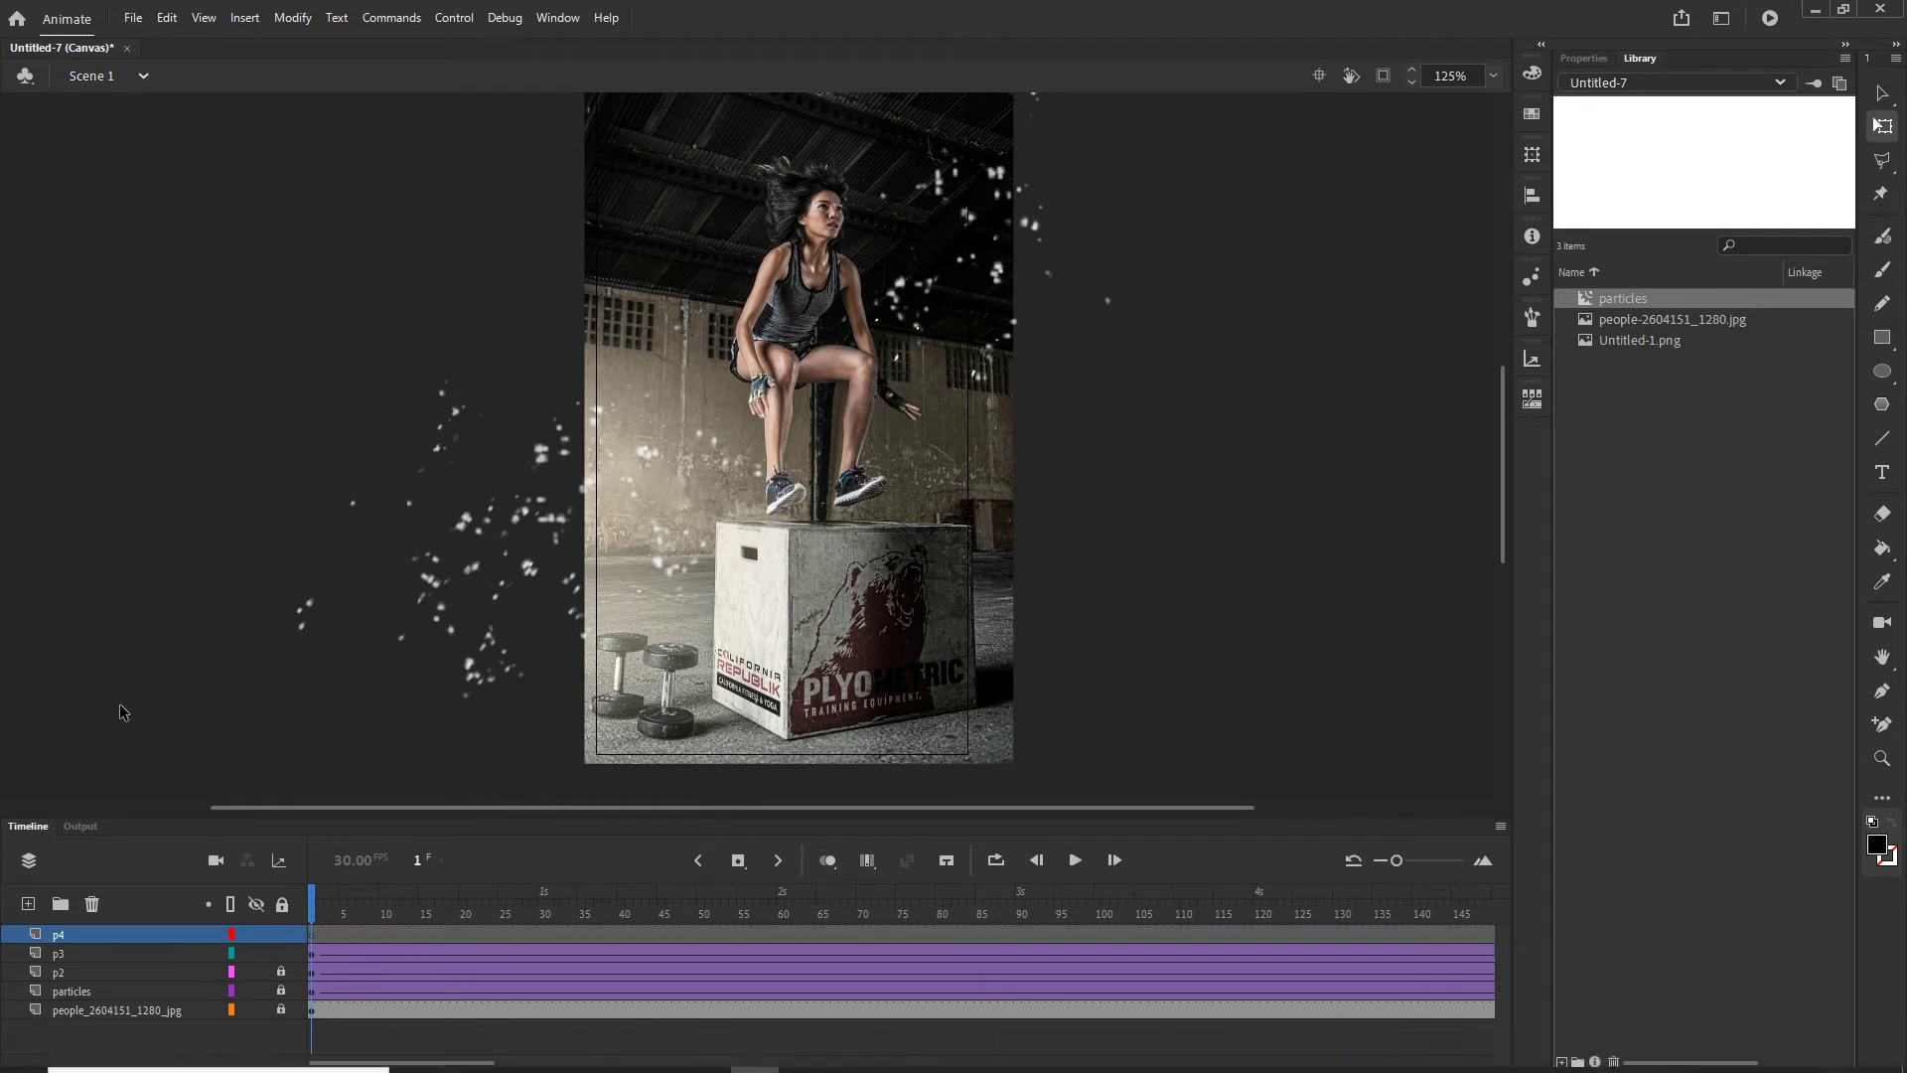
key("Return")
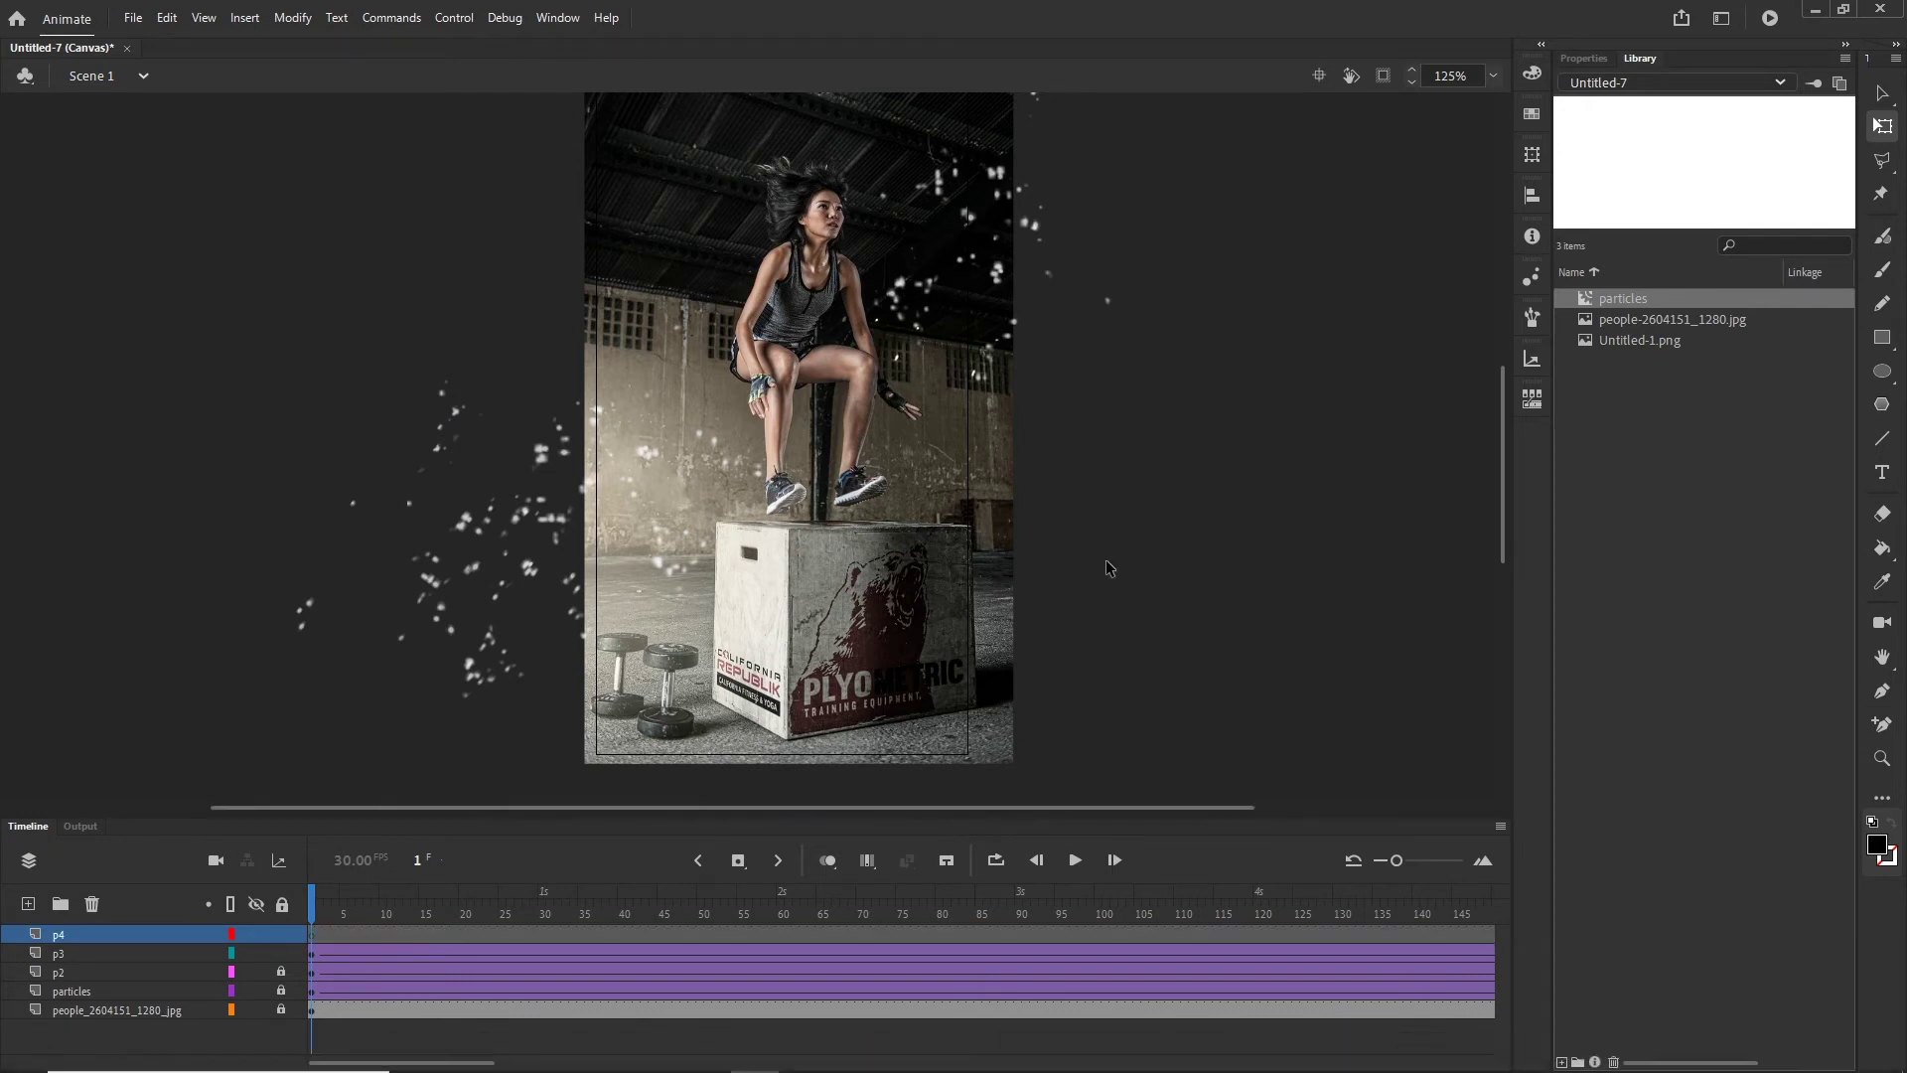
Step: Place a particles instance on p4 outside the photo's upper right edge, made taller and narrower and rotated about 20 degrees clockwise
left_click_drag(1617, 296, 1219, 286)
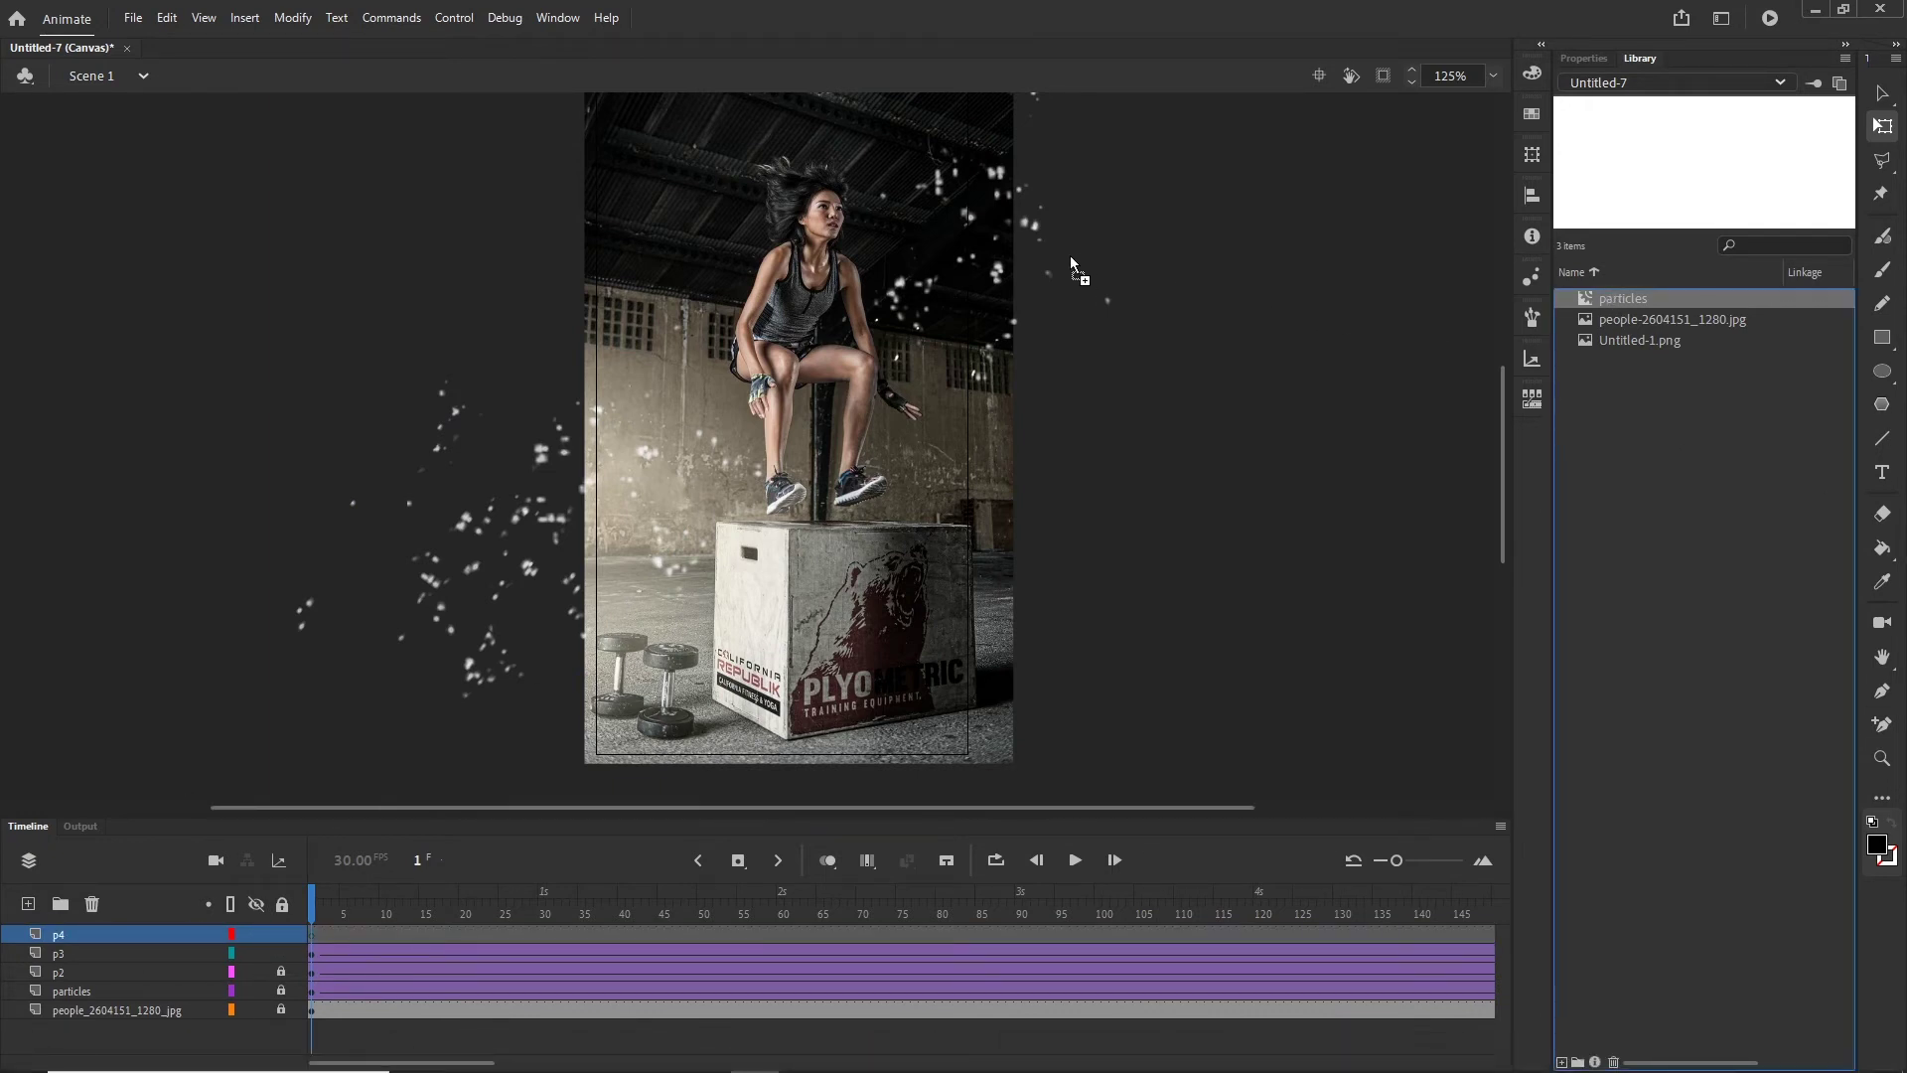
left_click_drag(1070, 254, 1067, 253)
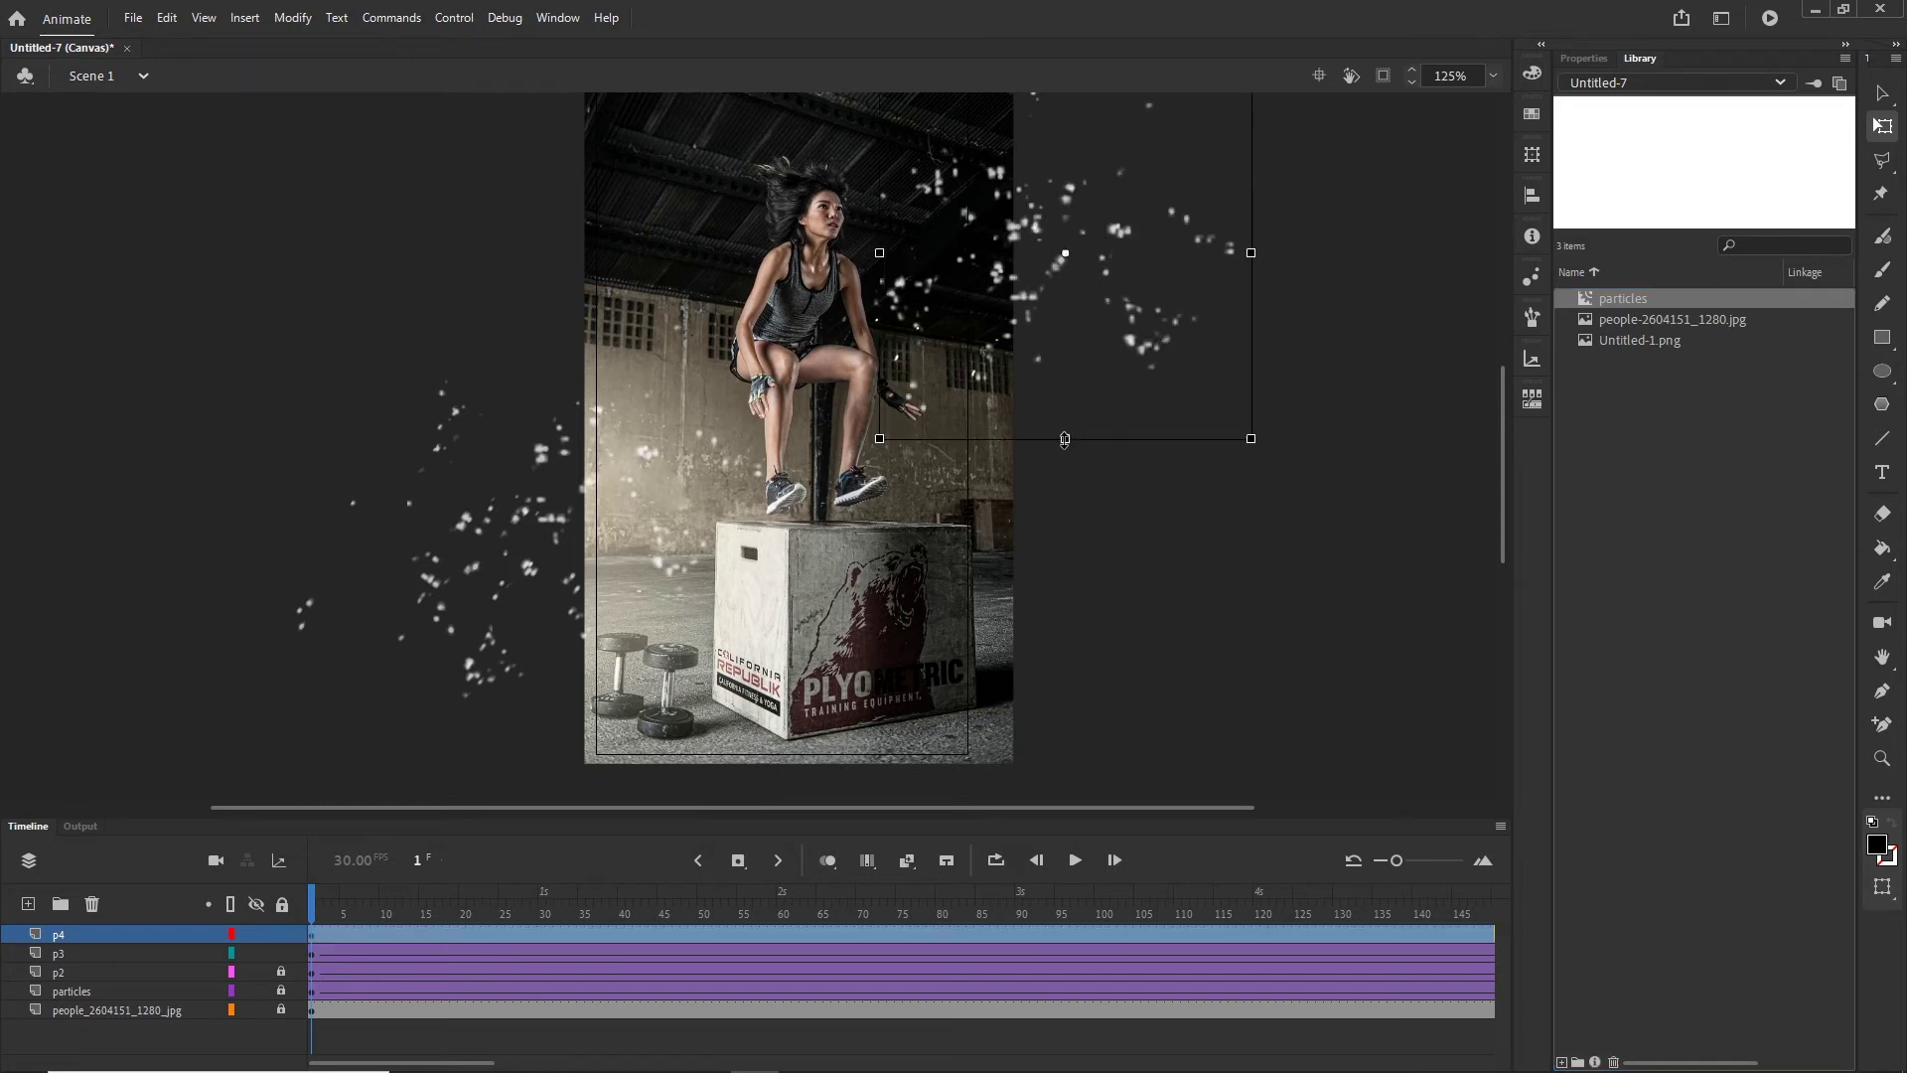
left_click_drag(1065, 439, 1065, 508)
left_click_drag(1249, 508, 1095, 480)
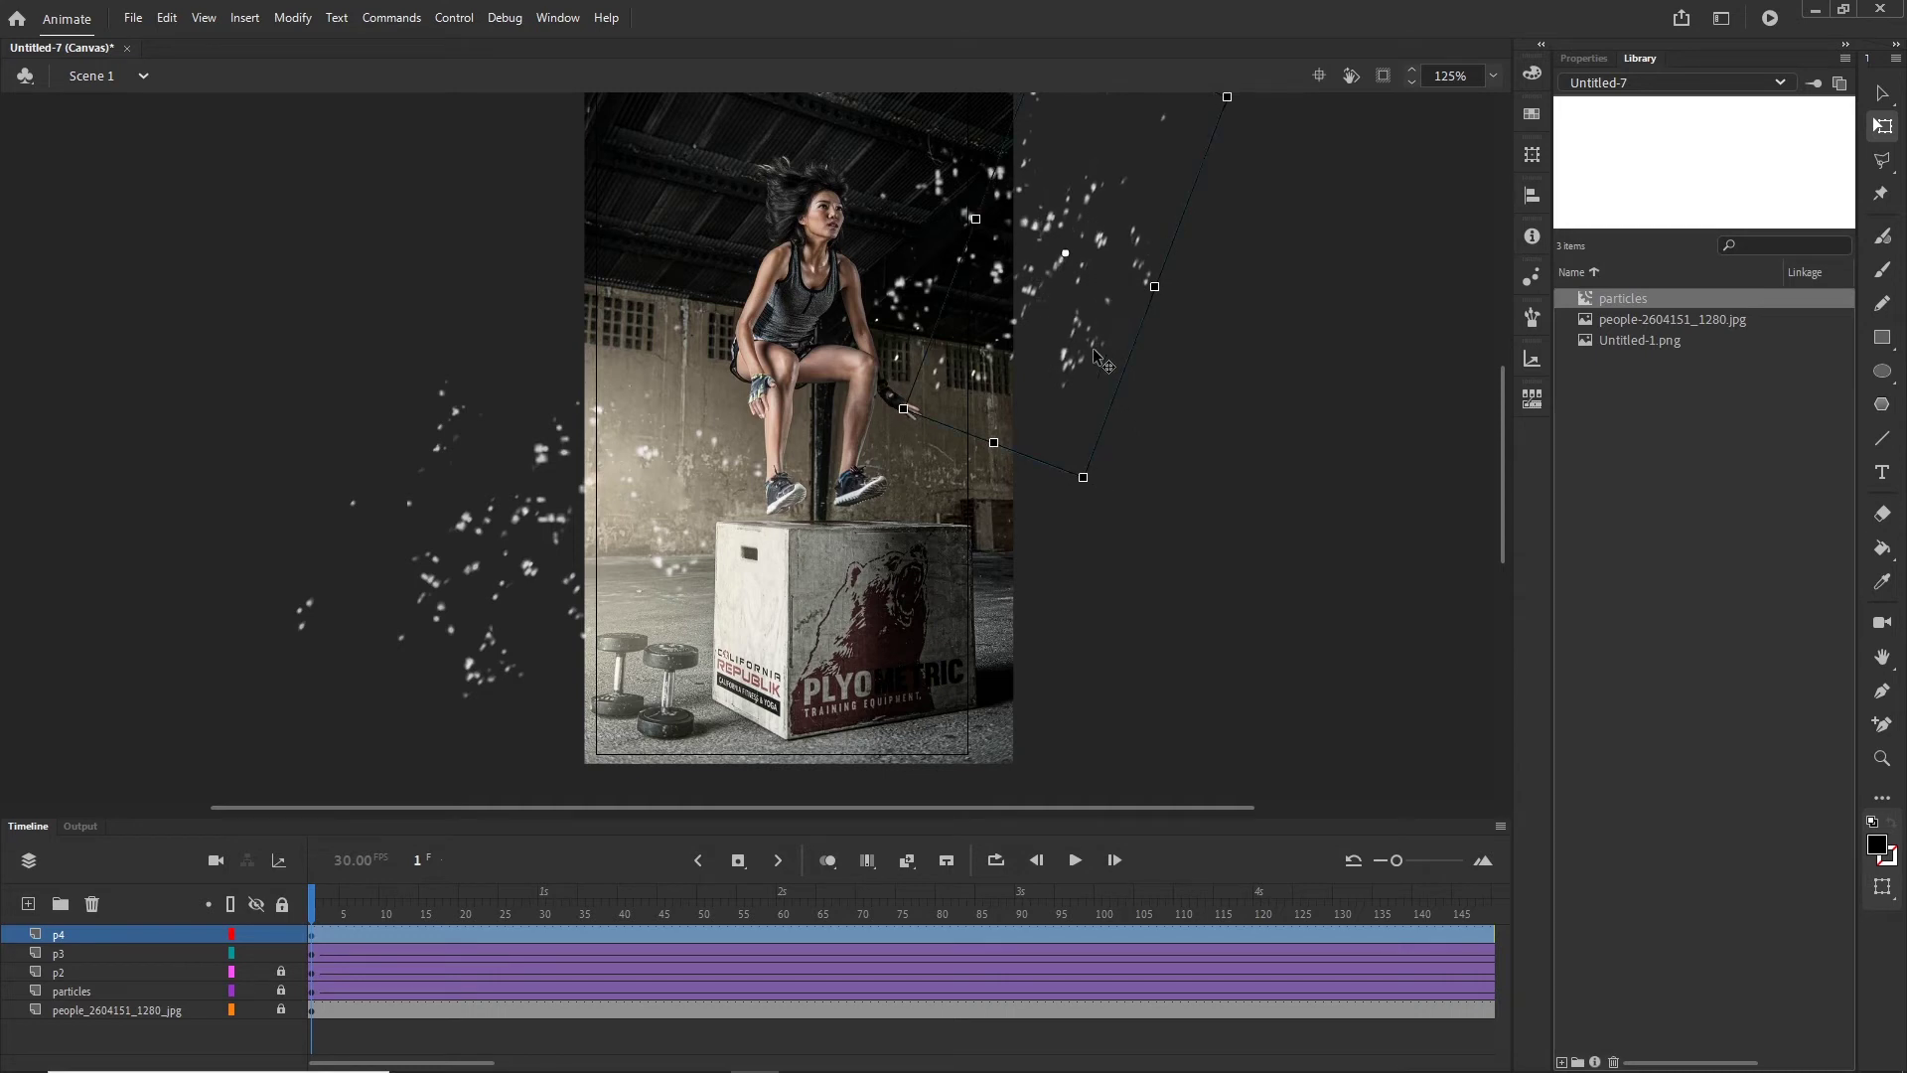
left_click_drag(1140, 287, 1228, 285)
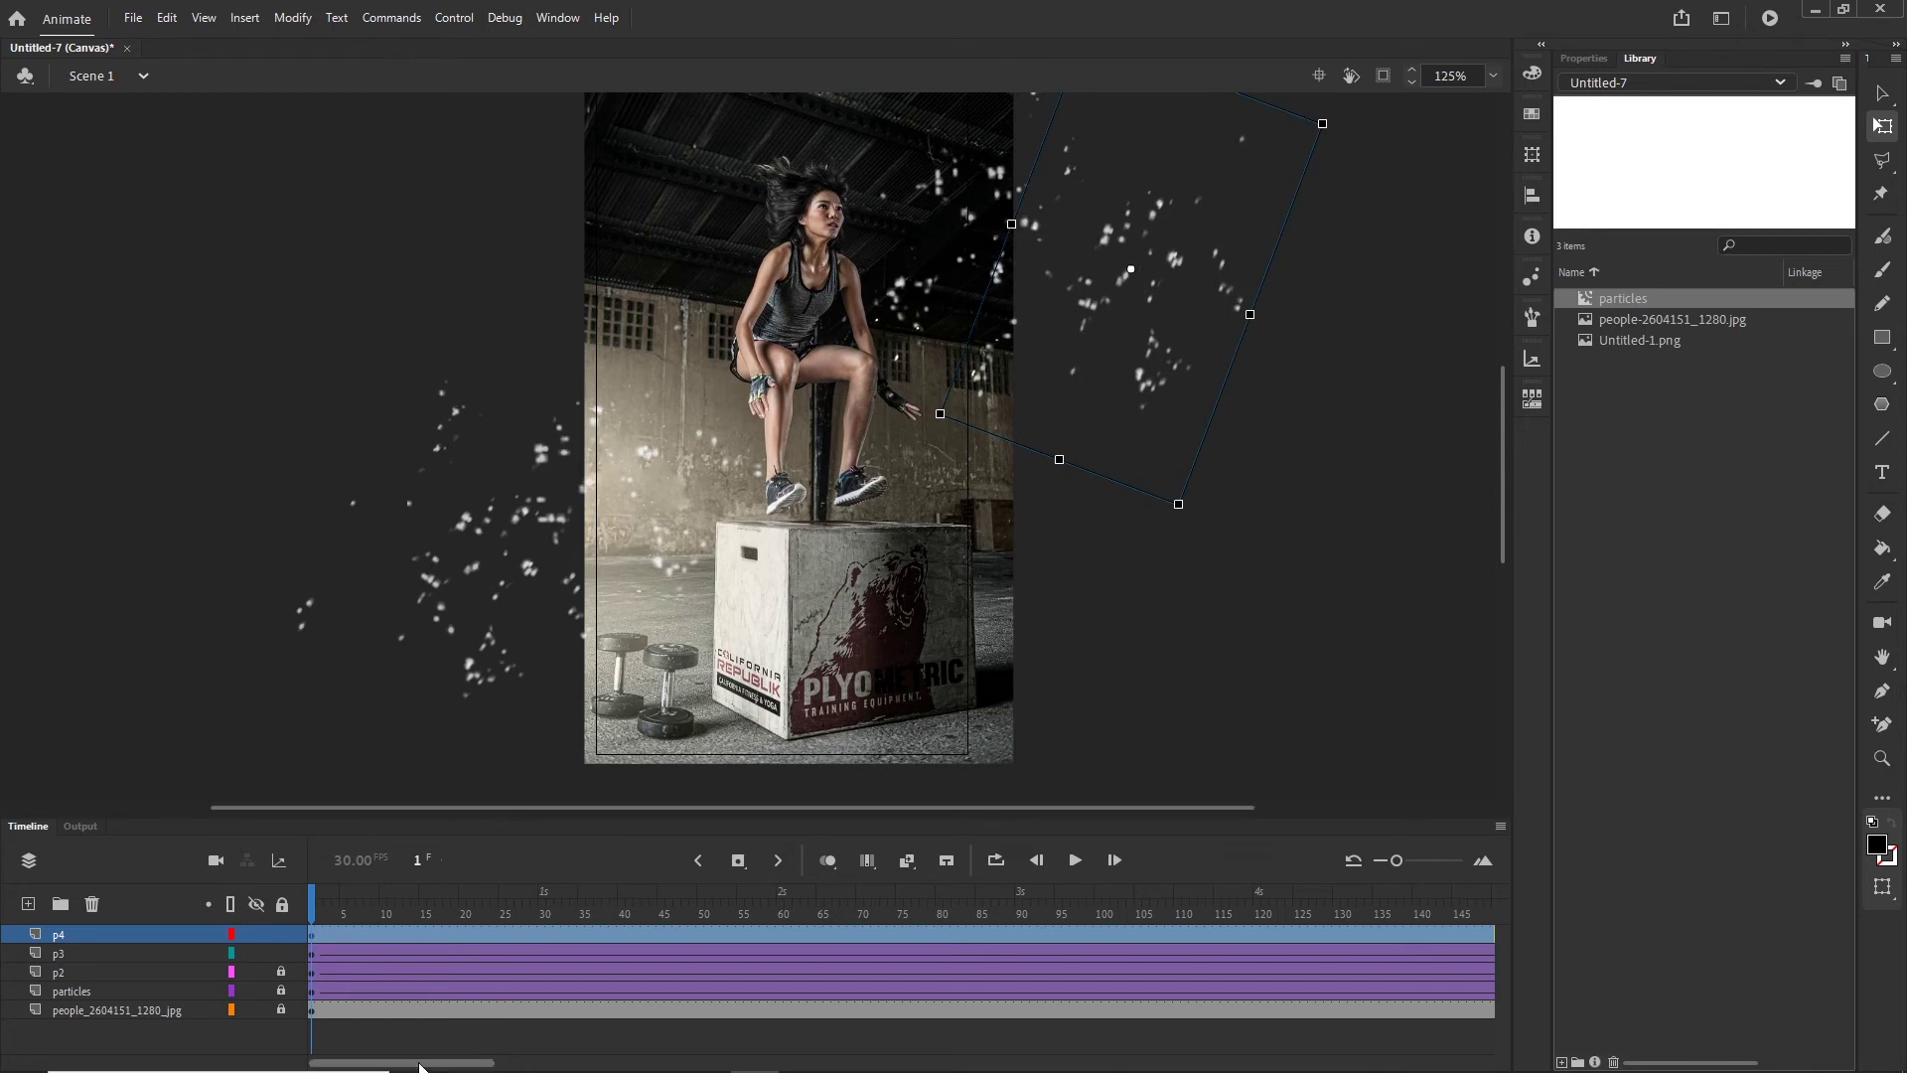
Step: Insert a keyframe at frame 300 on the p4 layer and move its particles instance left, partly past the photo's left edge
left_click_drag(437, 1049, 527, 1053)
left_click_drag(616, 1056, 670, 1055)
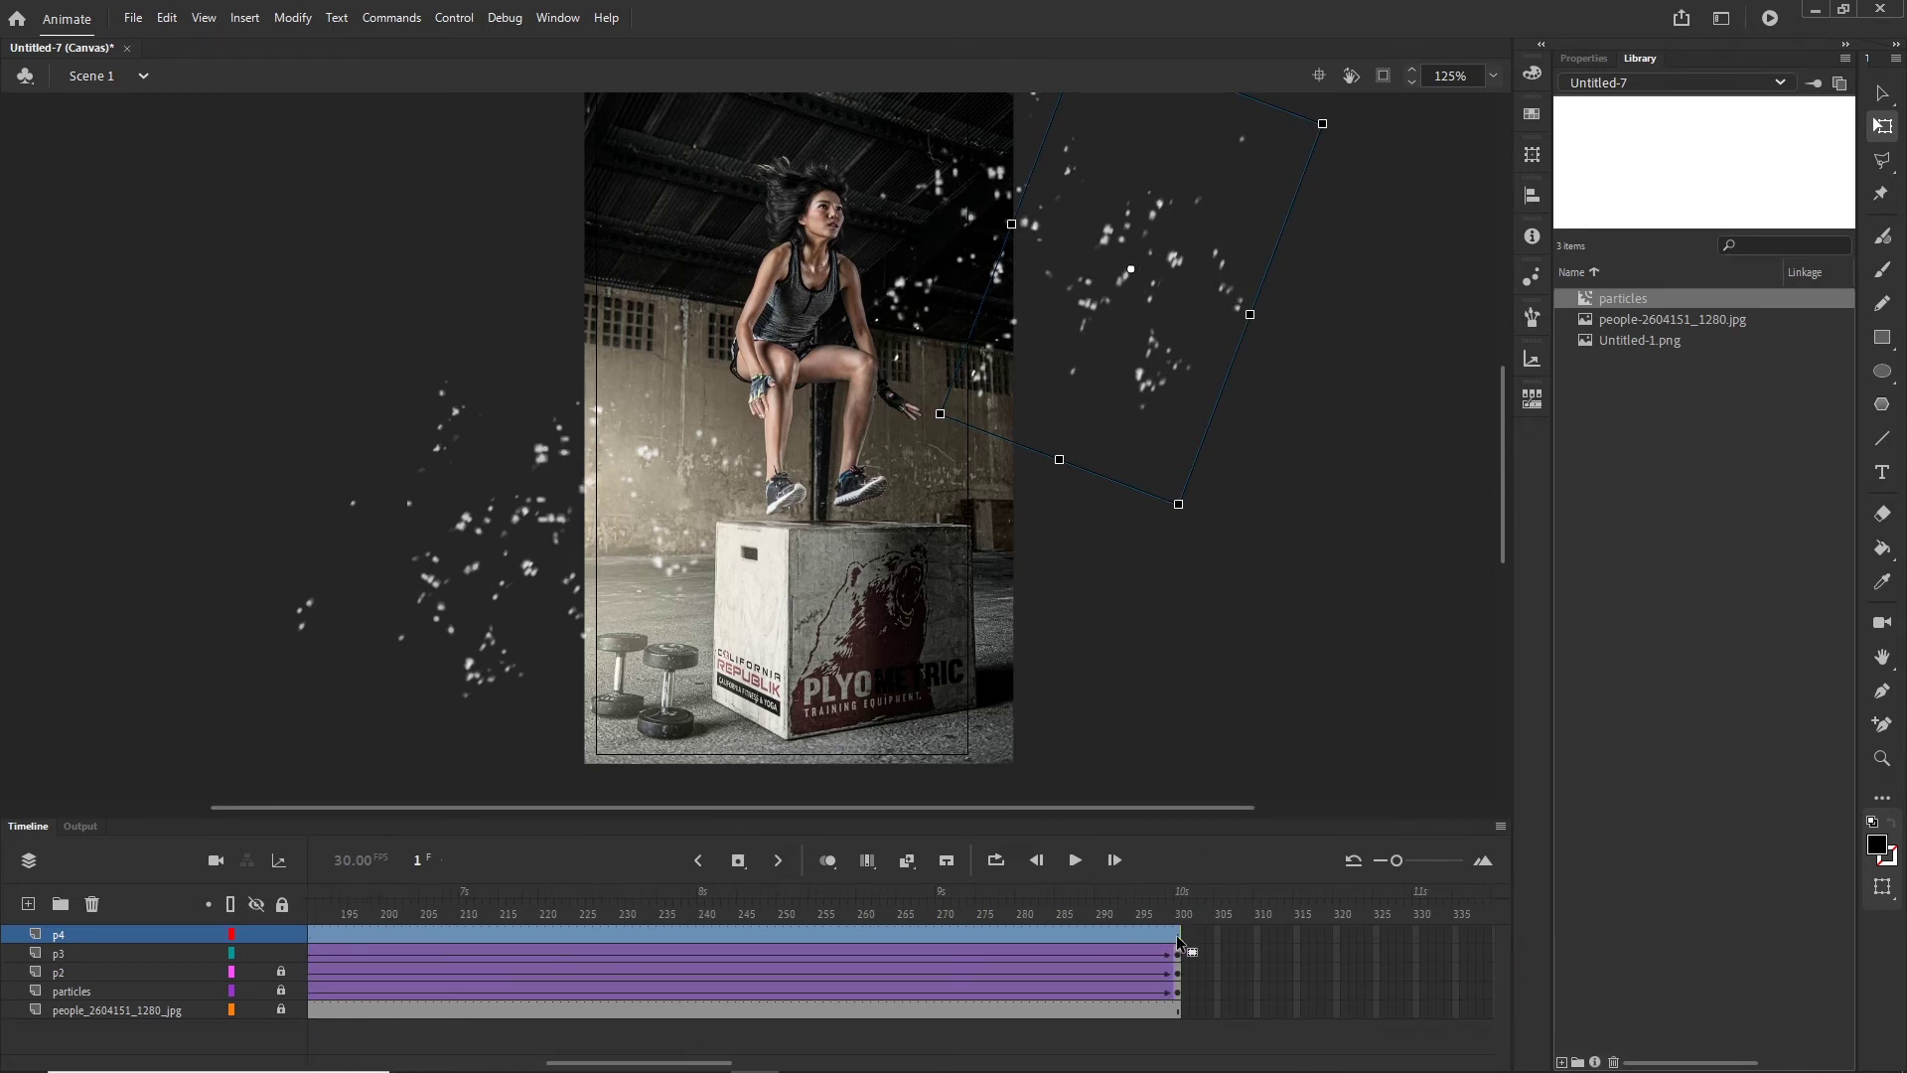
left_click(1176, 933)
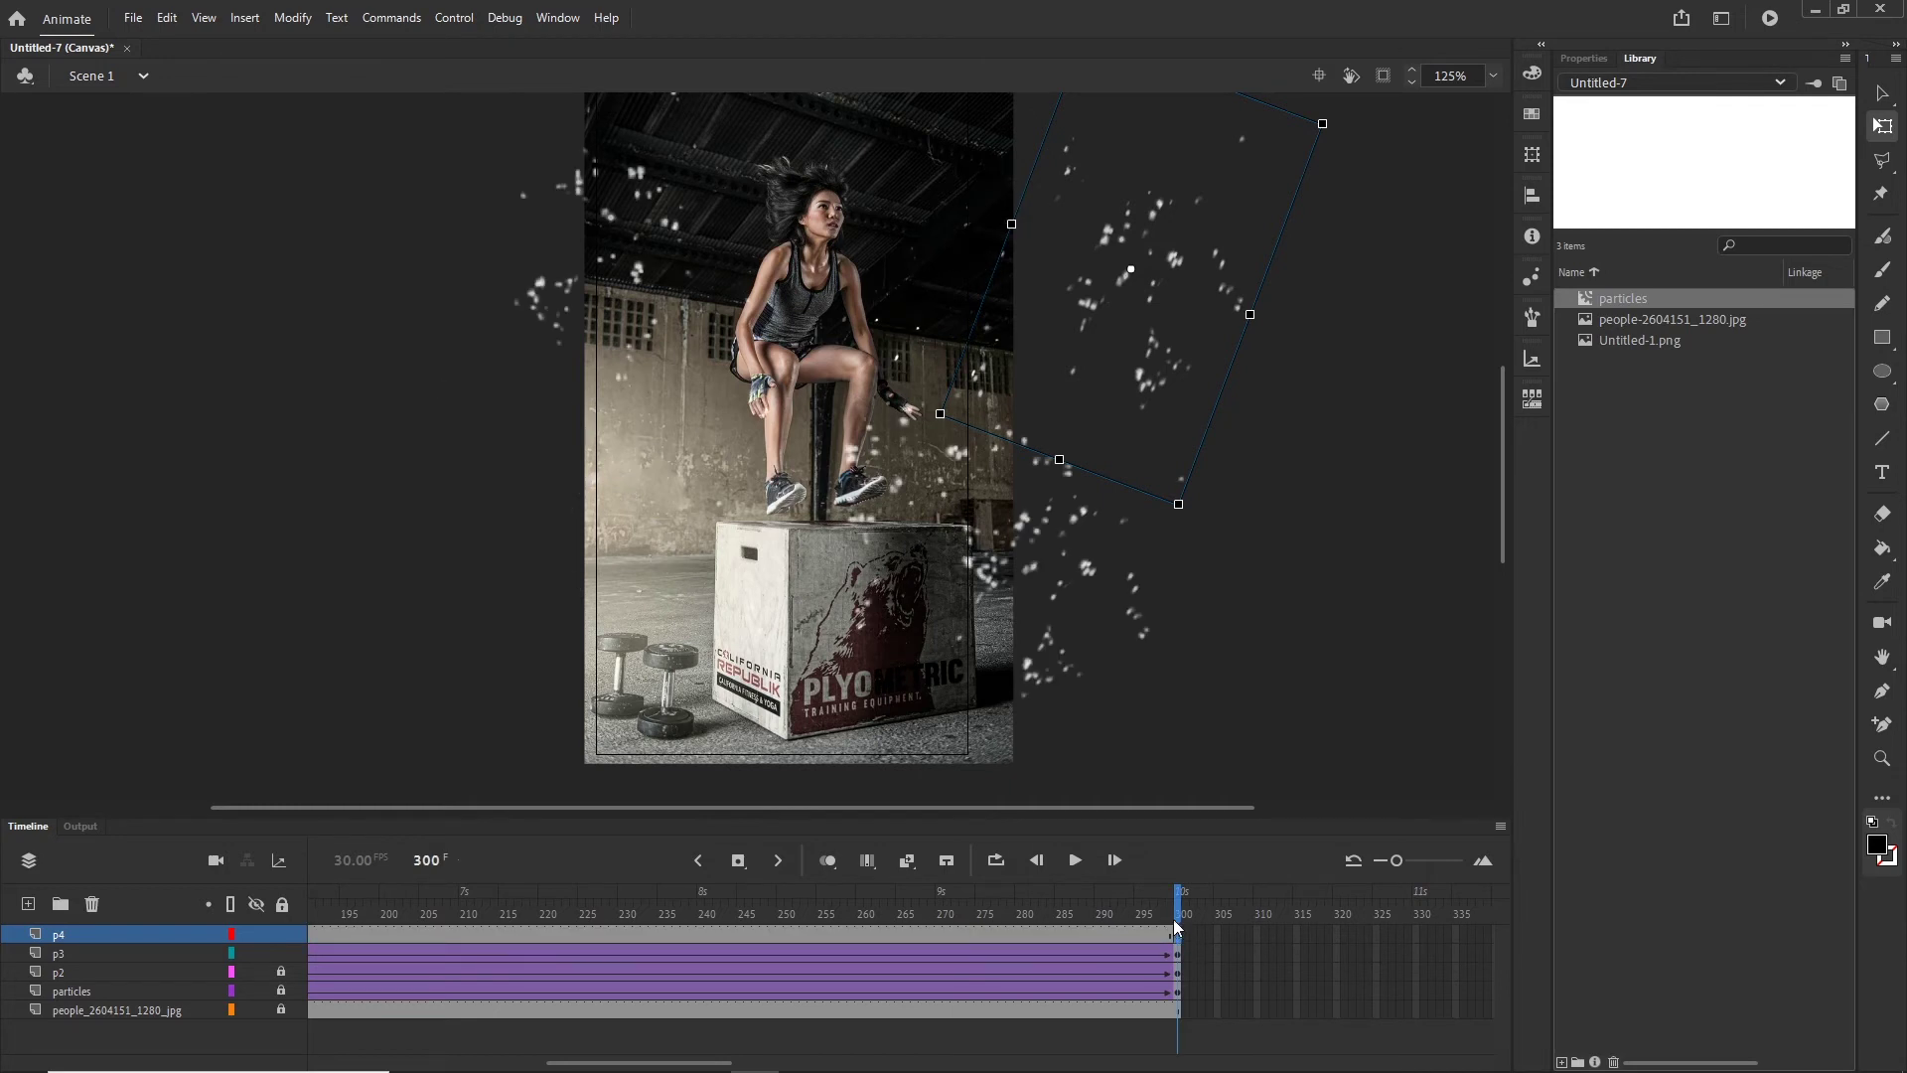
left_click_drag(1178, 912, 1184, 966)
key("shift+Left")
key("shift+Left")
key("shift+Left")
key("shift+Left")
key("shift+Left")
key("shift+Left")
key("shift+Left")
key("shift+Left")
key("shift+Left")
key("shift+Left")
key("shift+Left")
key("shift+Left")
key("shift+Left")
key("shift+Left")
key("shift+Left")
key("shift+Left")
key("shift+Left")
key("shift+Left")
key("shift+Left")
key("shift+Left")
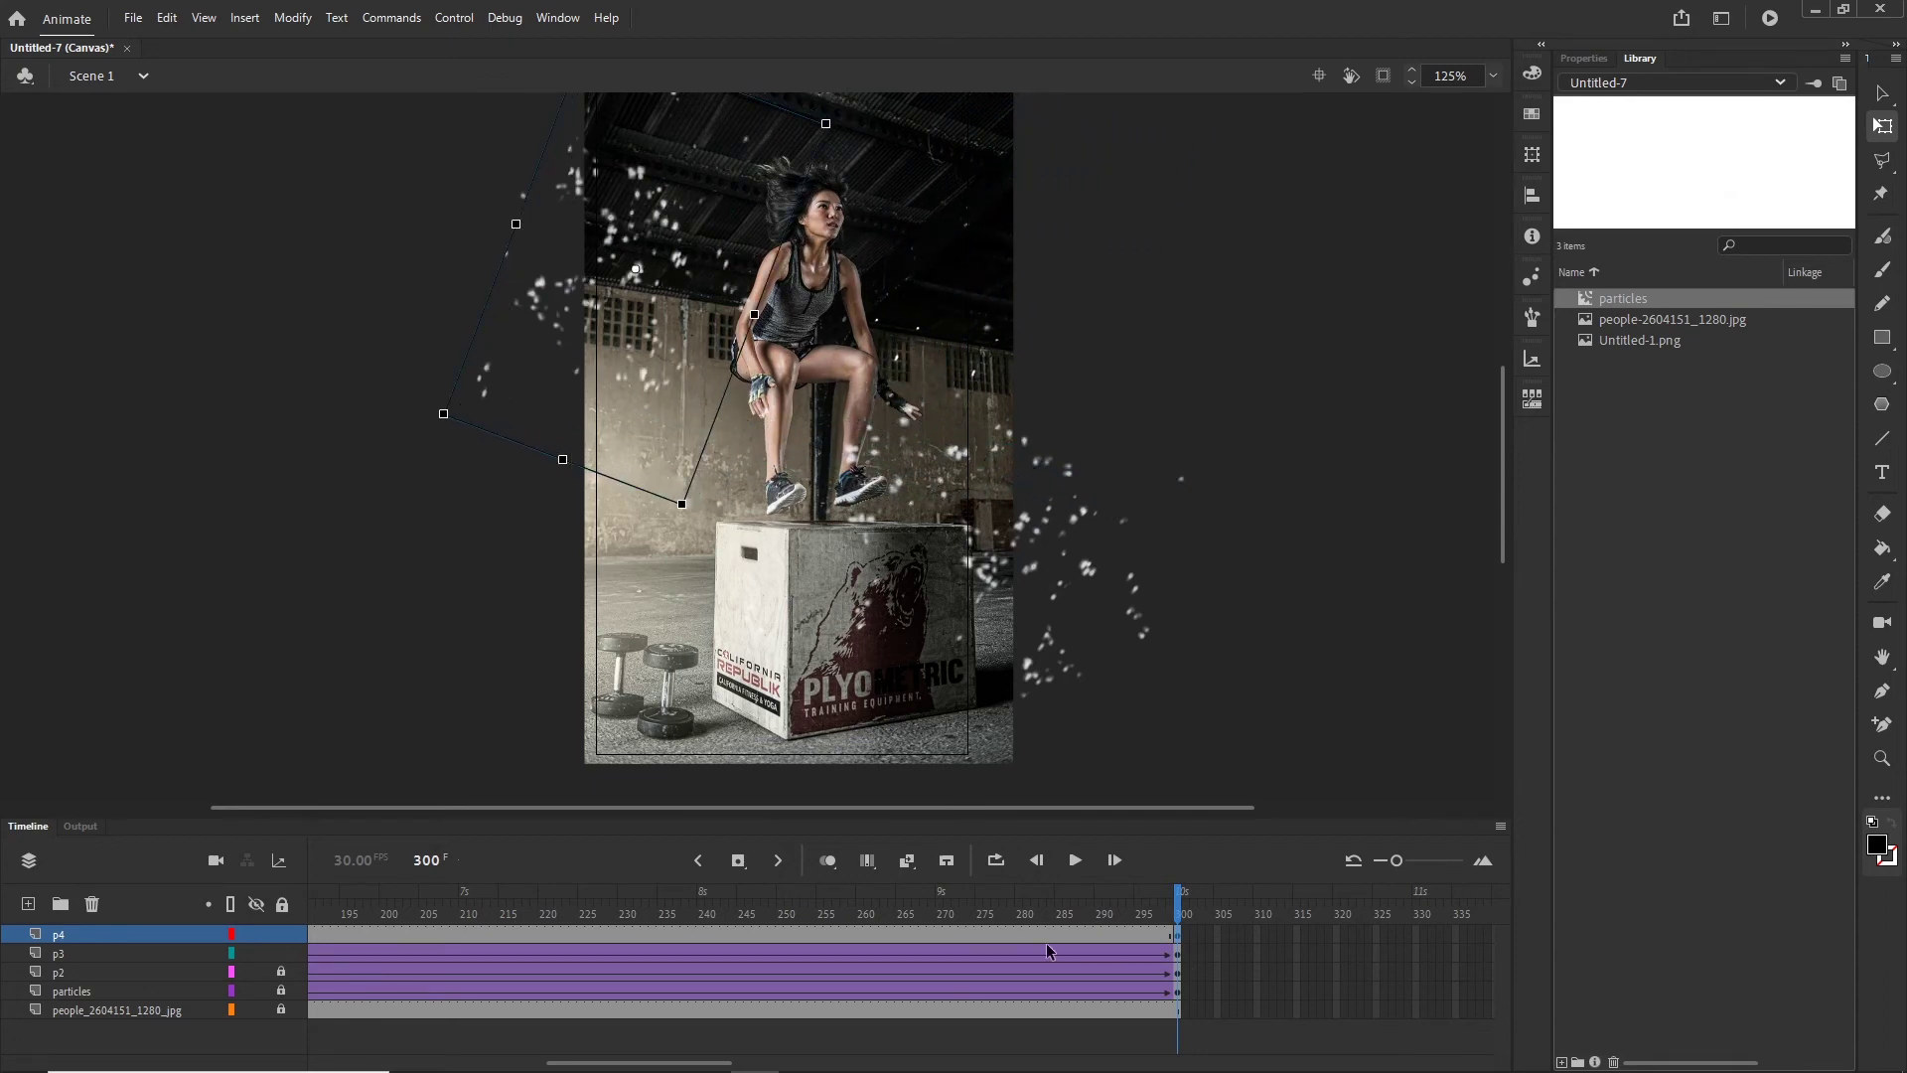
key("shift+Left")
key("shift+Left")
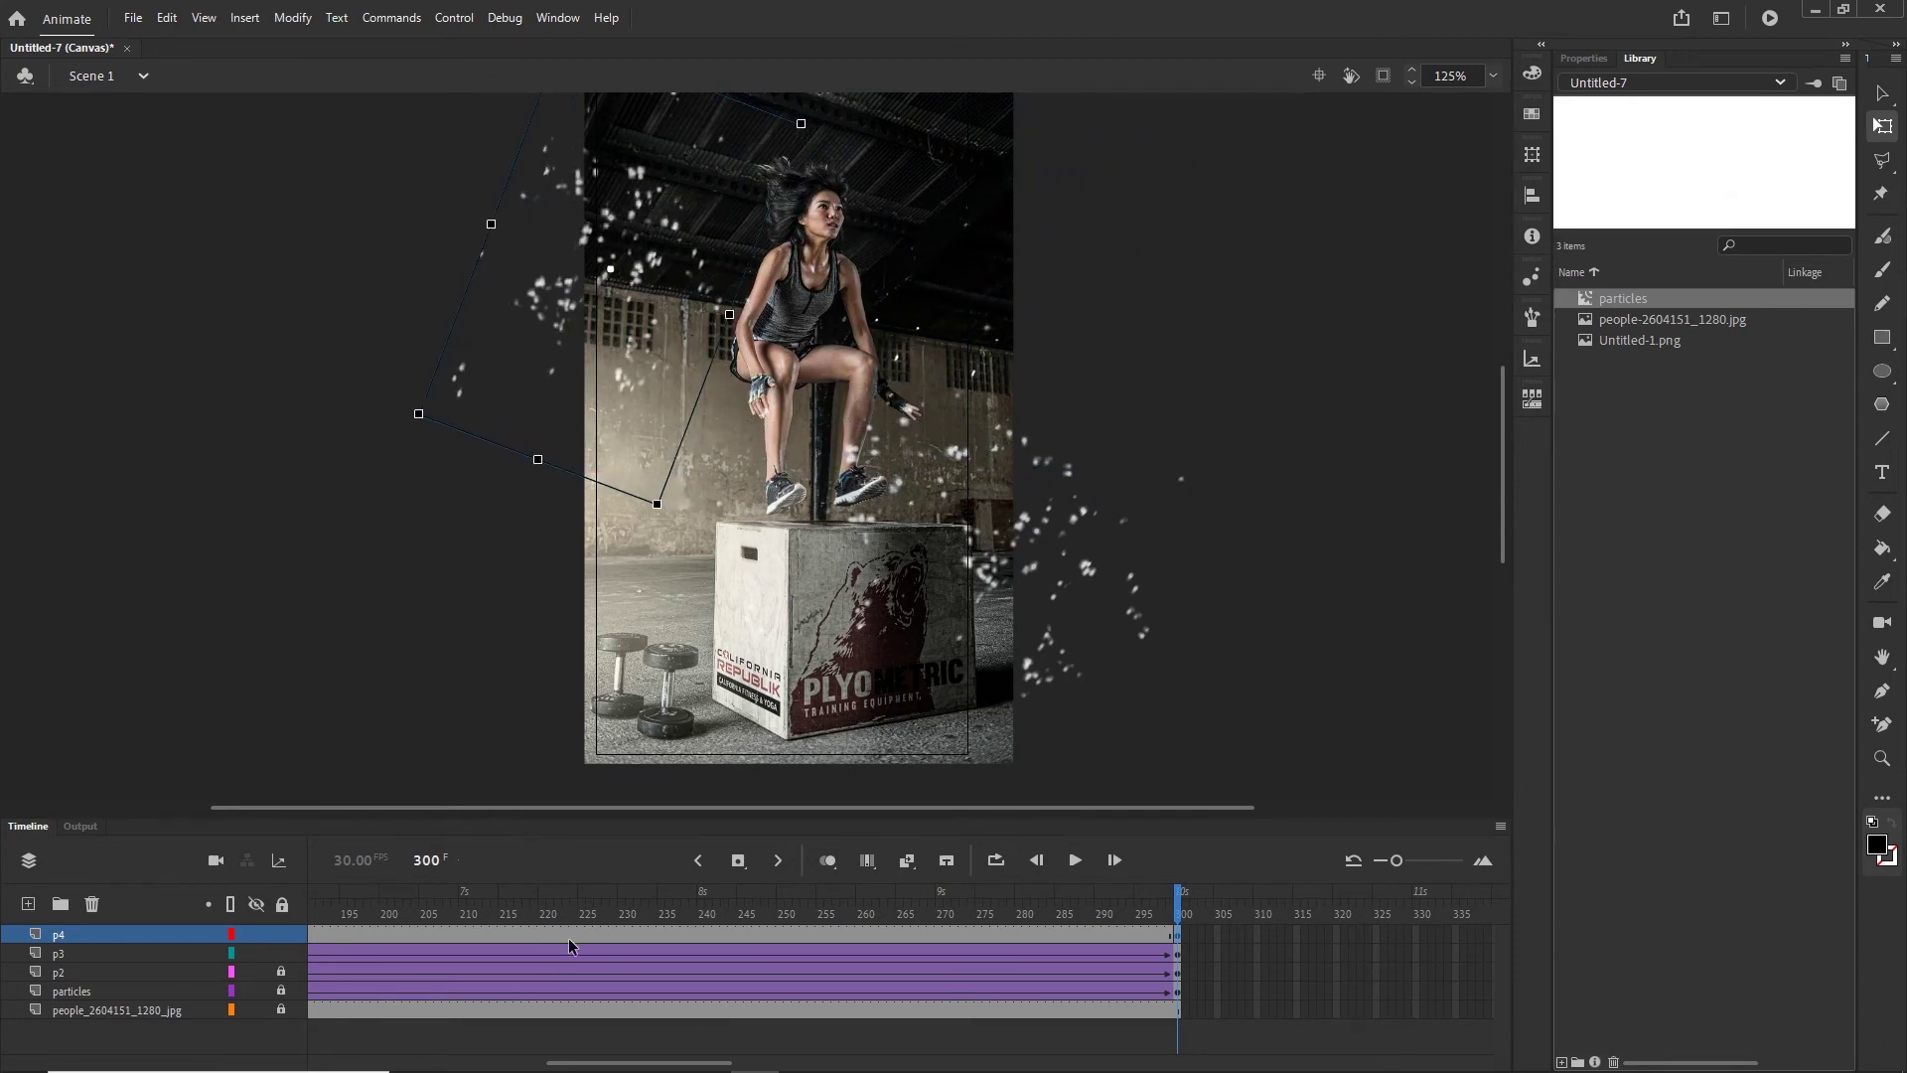
Step: Create a classic tween between the p4 layer's two keyframes and scrub back to frame 1
right_click(573, 933)
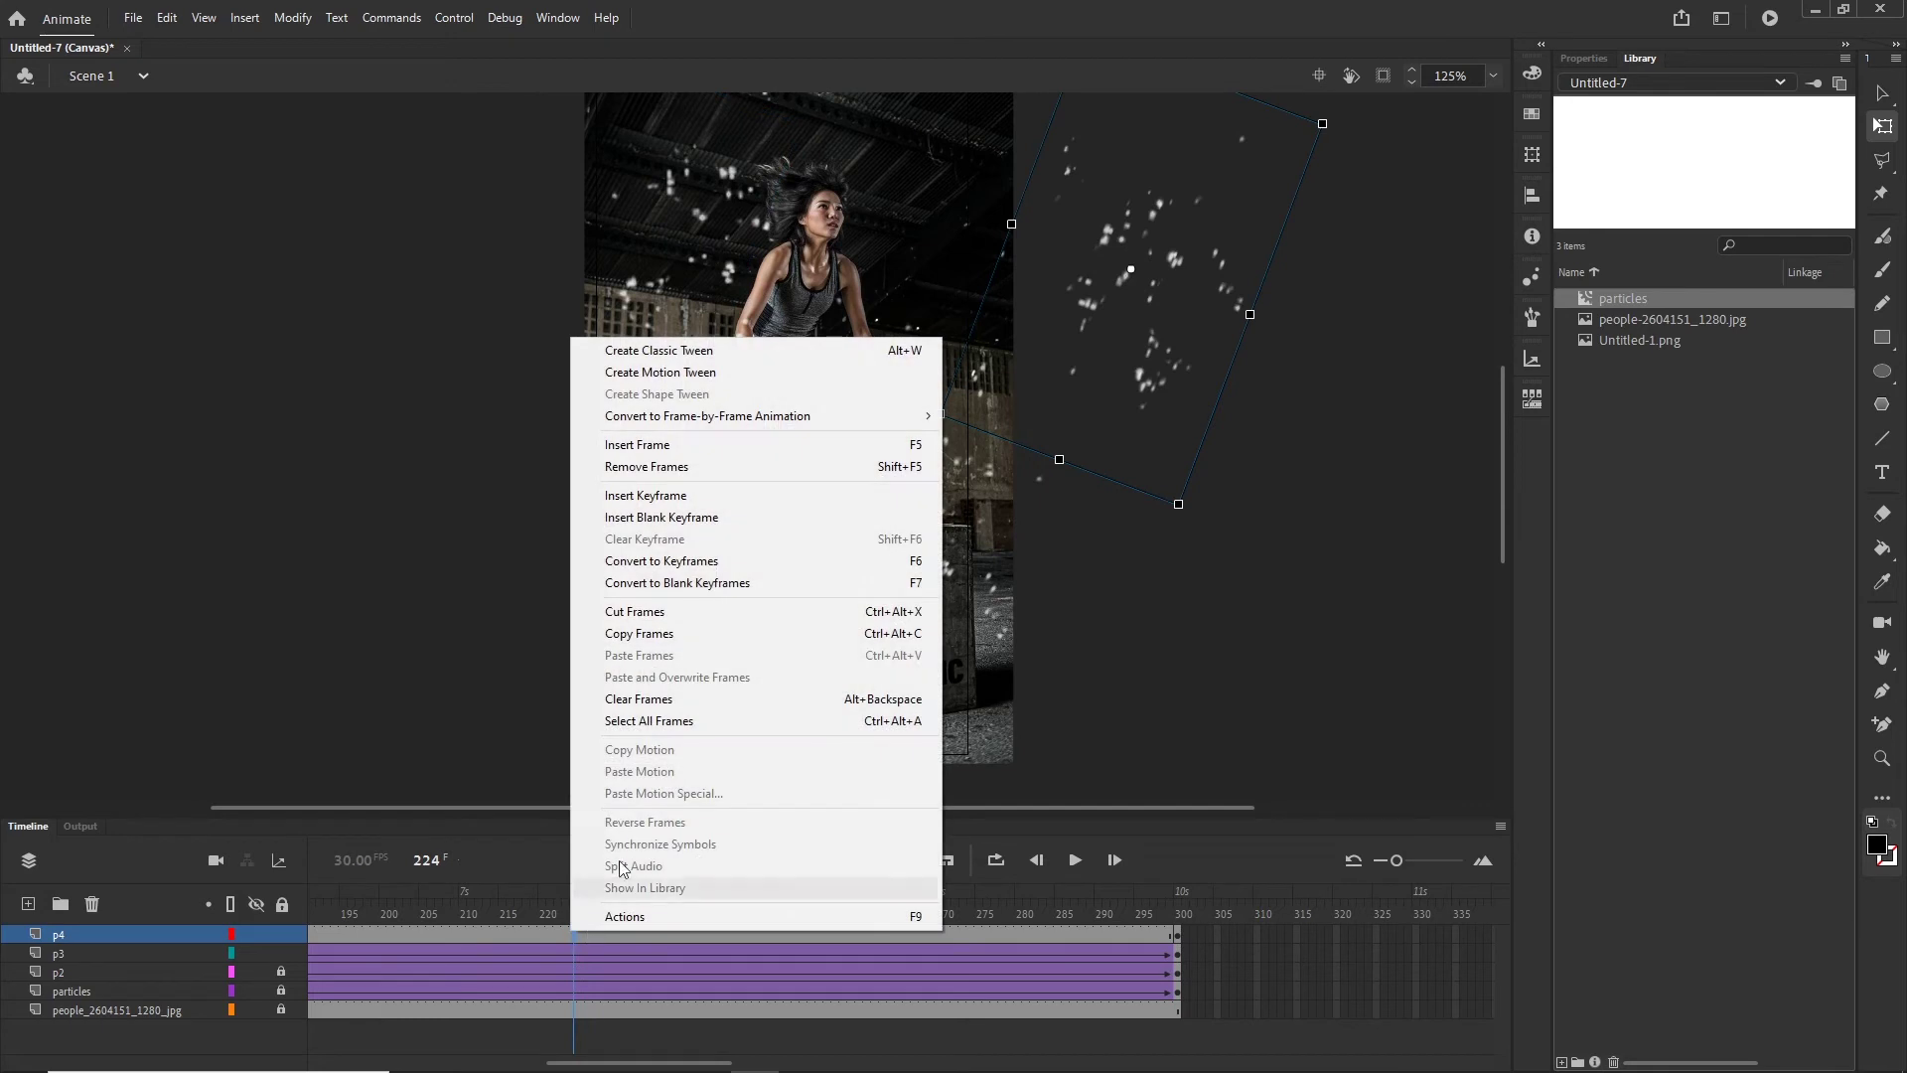
left_click(643, 360)
left_click_drag(552, 906, 2, 932)
left_click(12, 934)
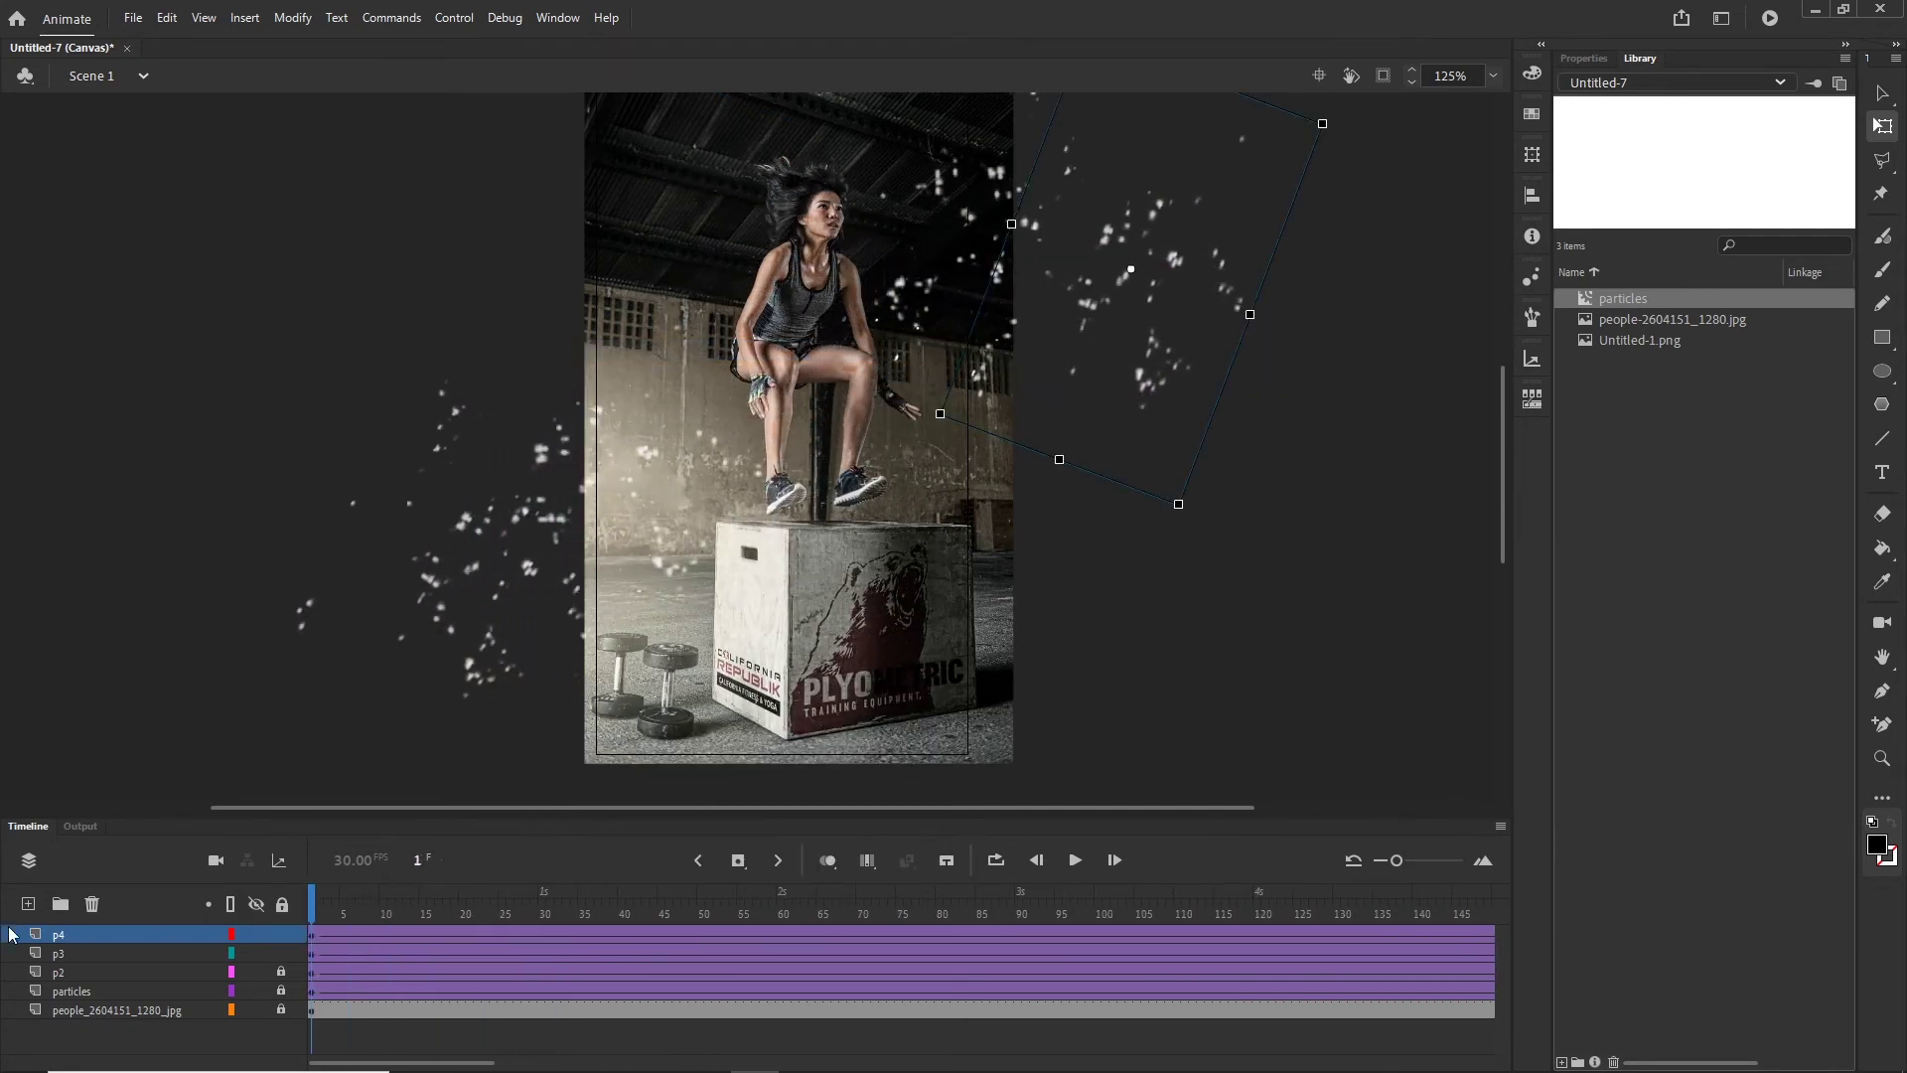
Step: Test the banner in the browser to check the particle motion, and return to Animate's timeline
key("ctrl+Return")
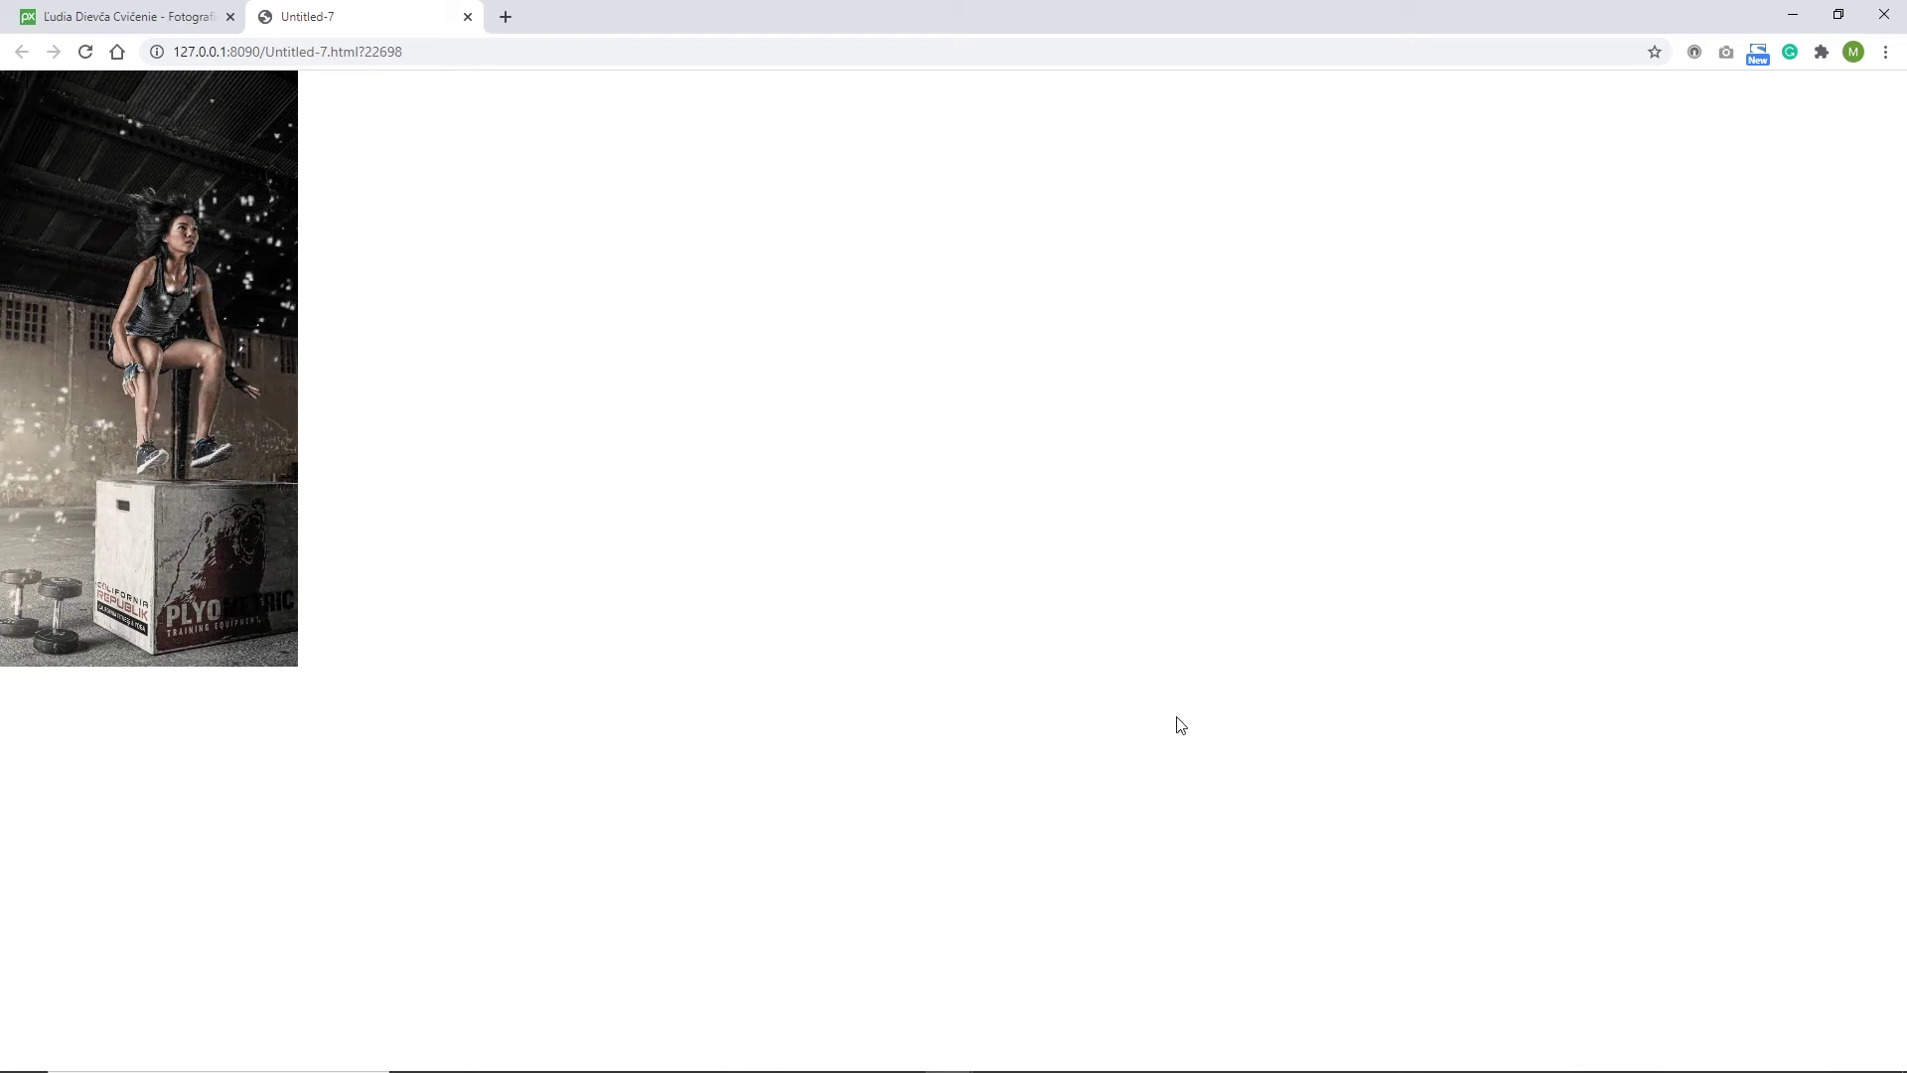
left_click(1792, 14)
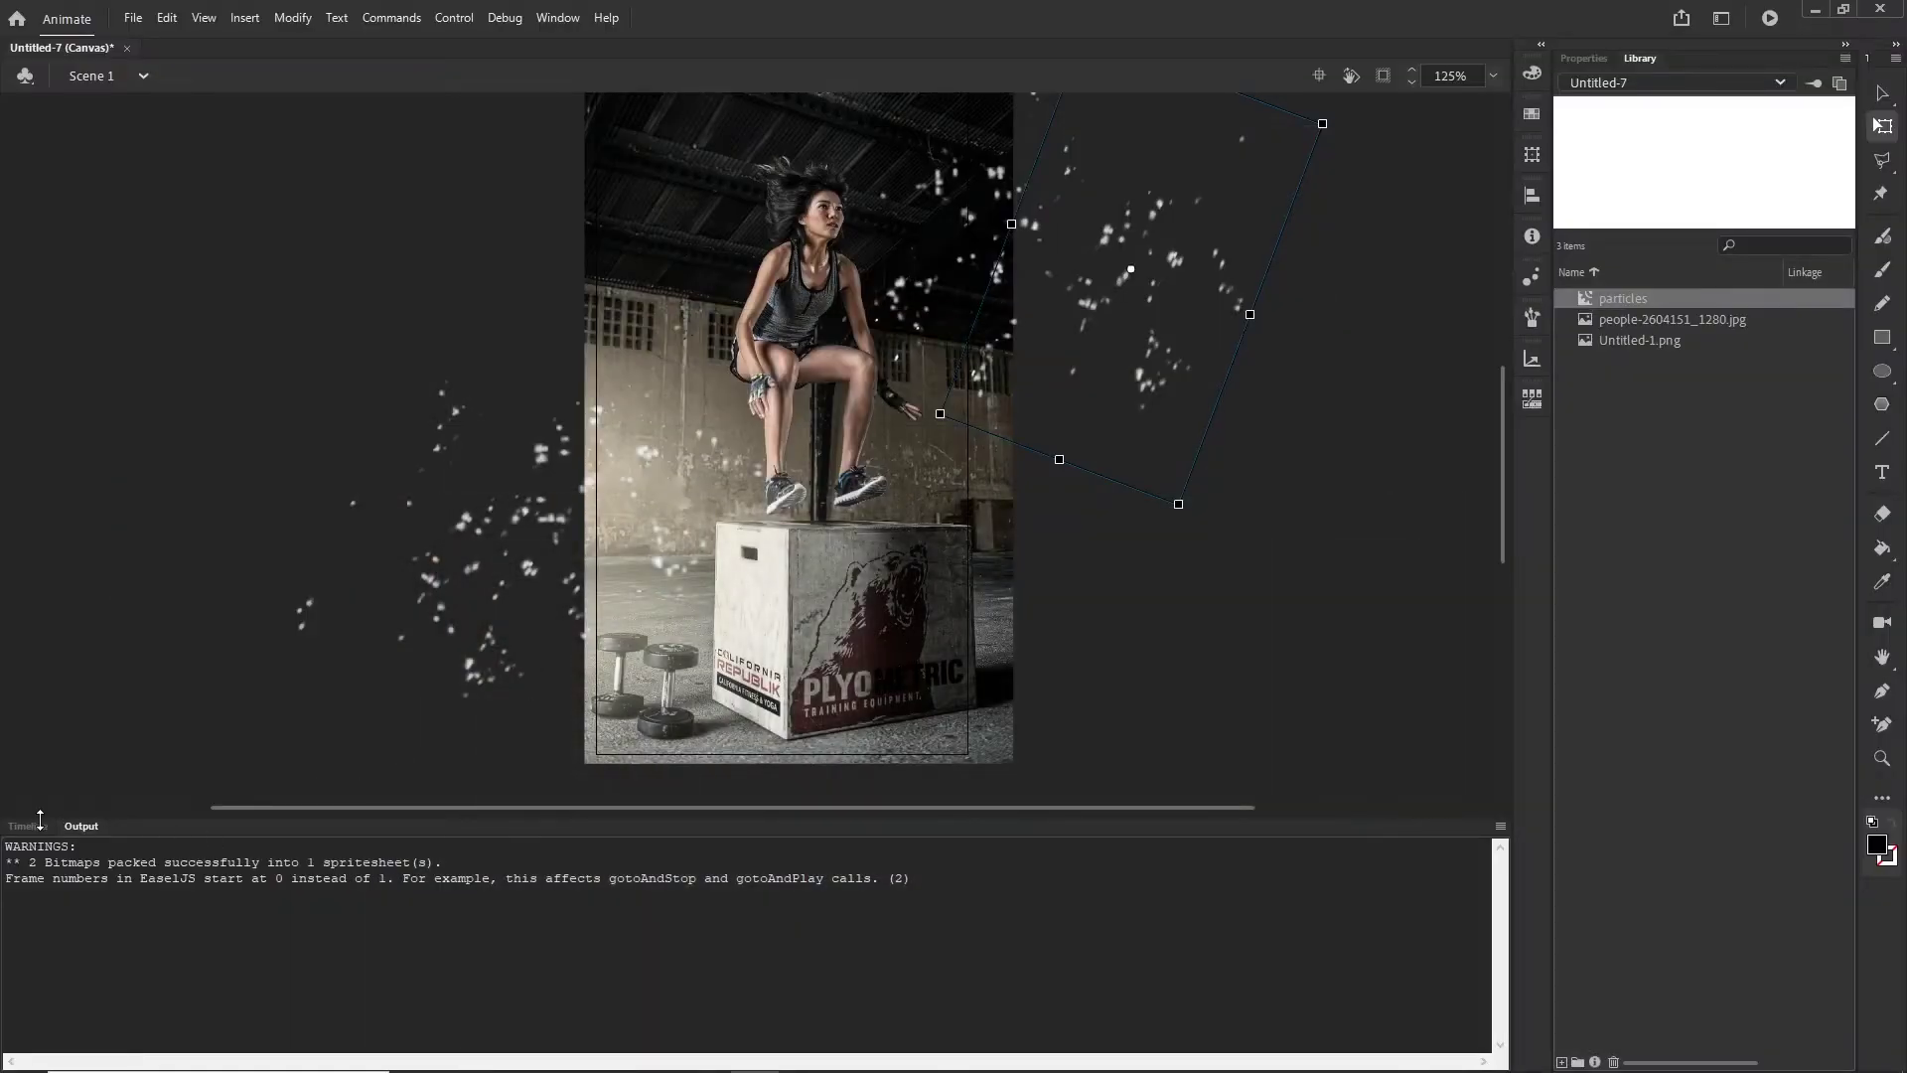
left_click(38, 827)
Step: Move the end keyframes of all five layers from frame 300 to frame 202 to speed up the animation
left_click_drag(485, 1063, 768, 1039)
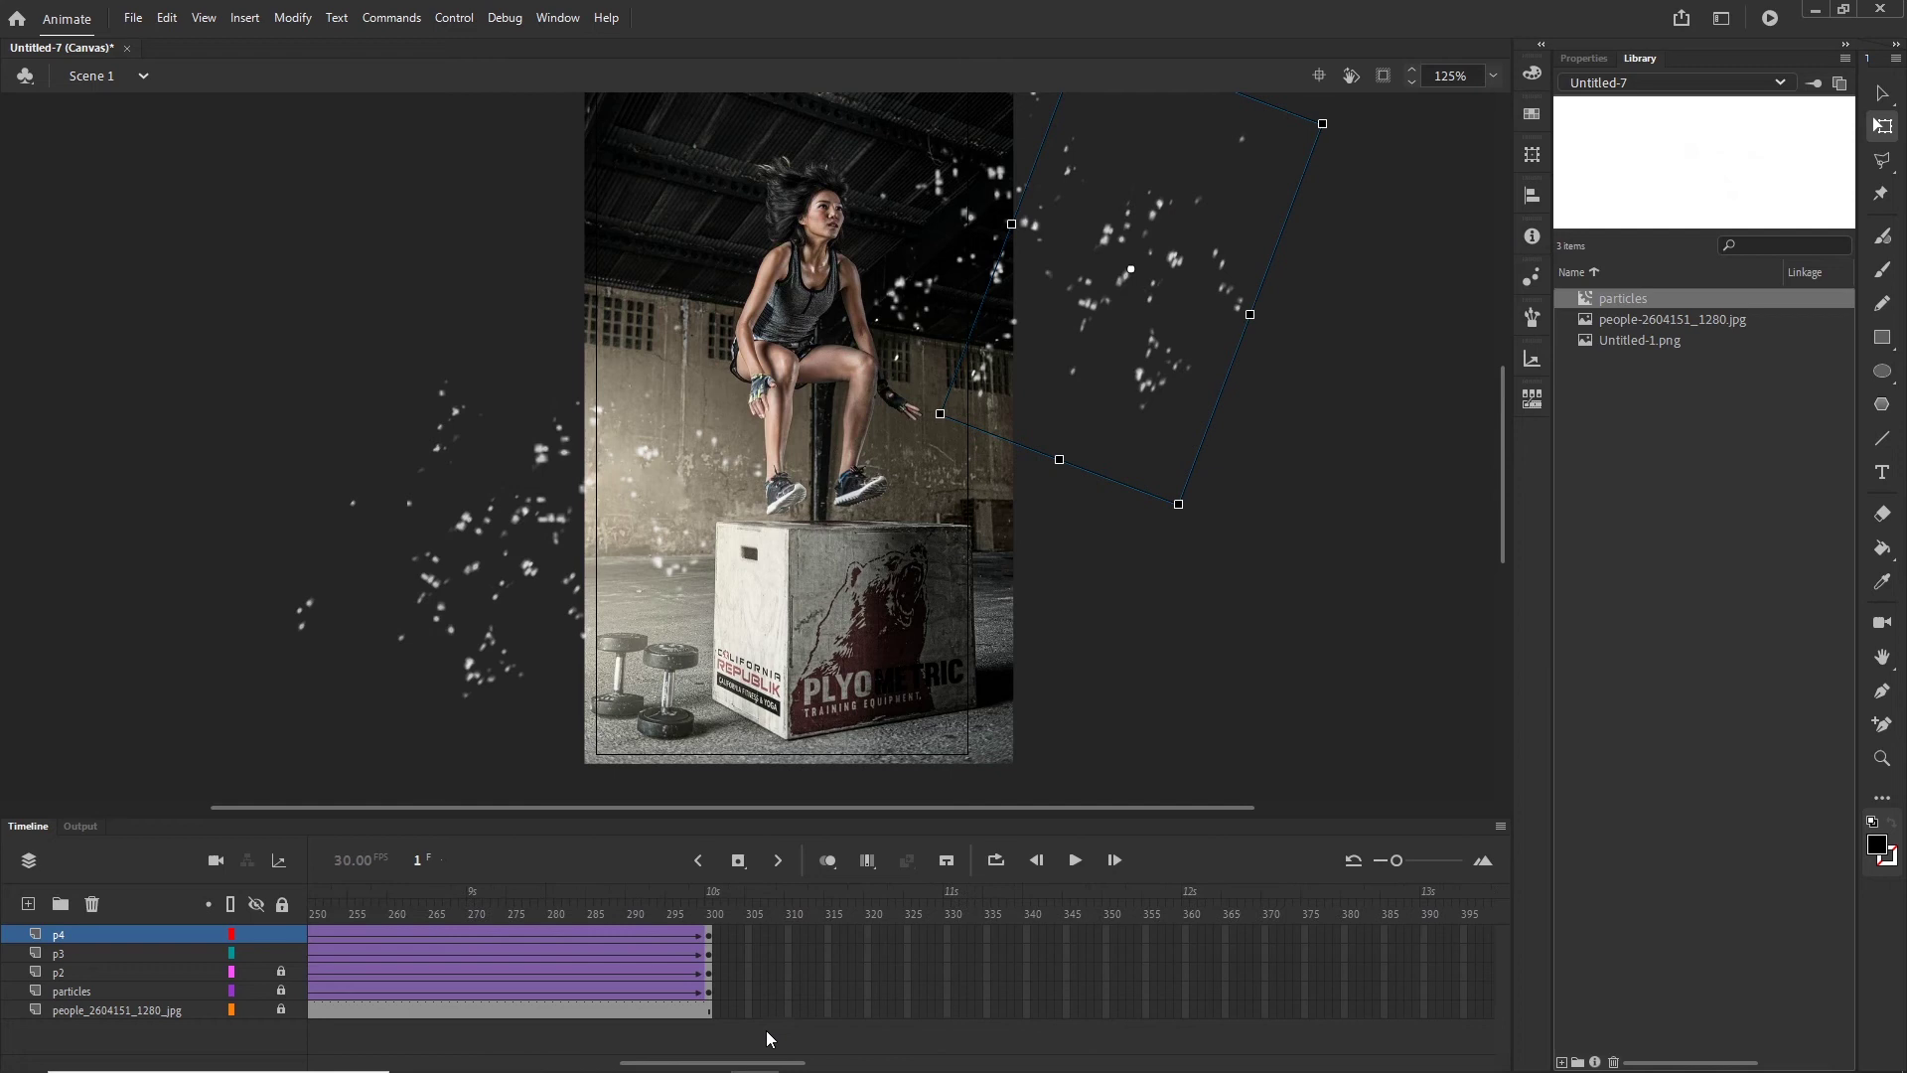
left_click(711, 1011)
left_click(710, 953)
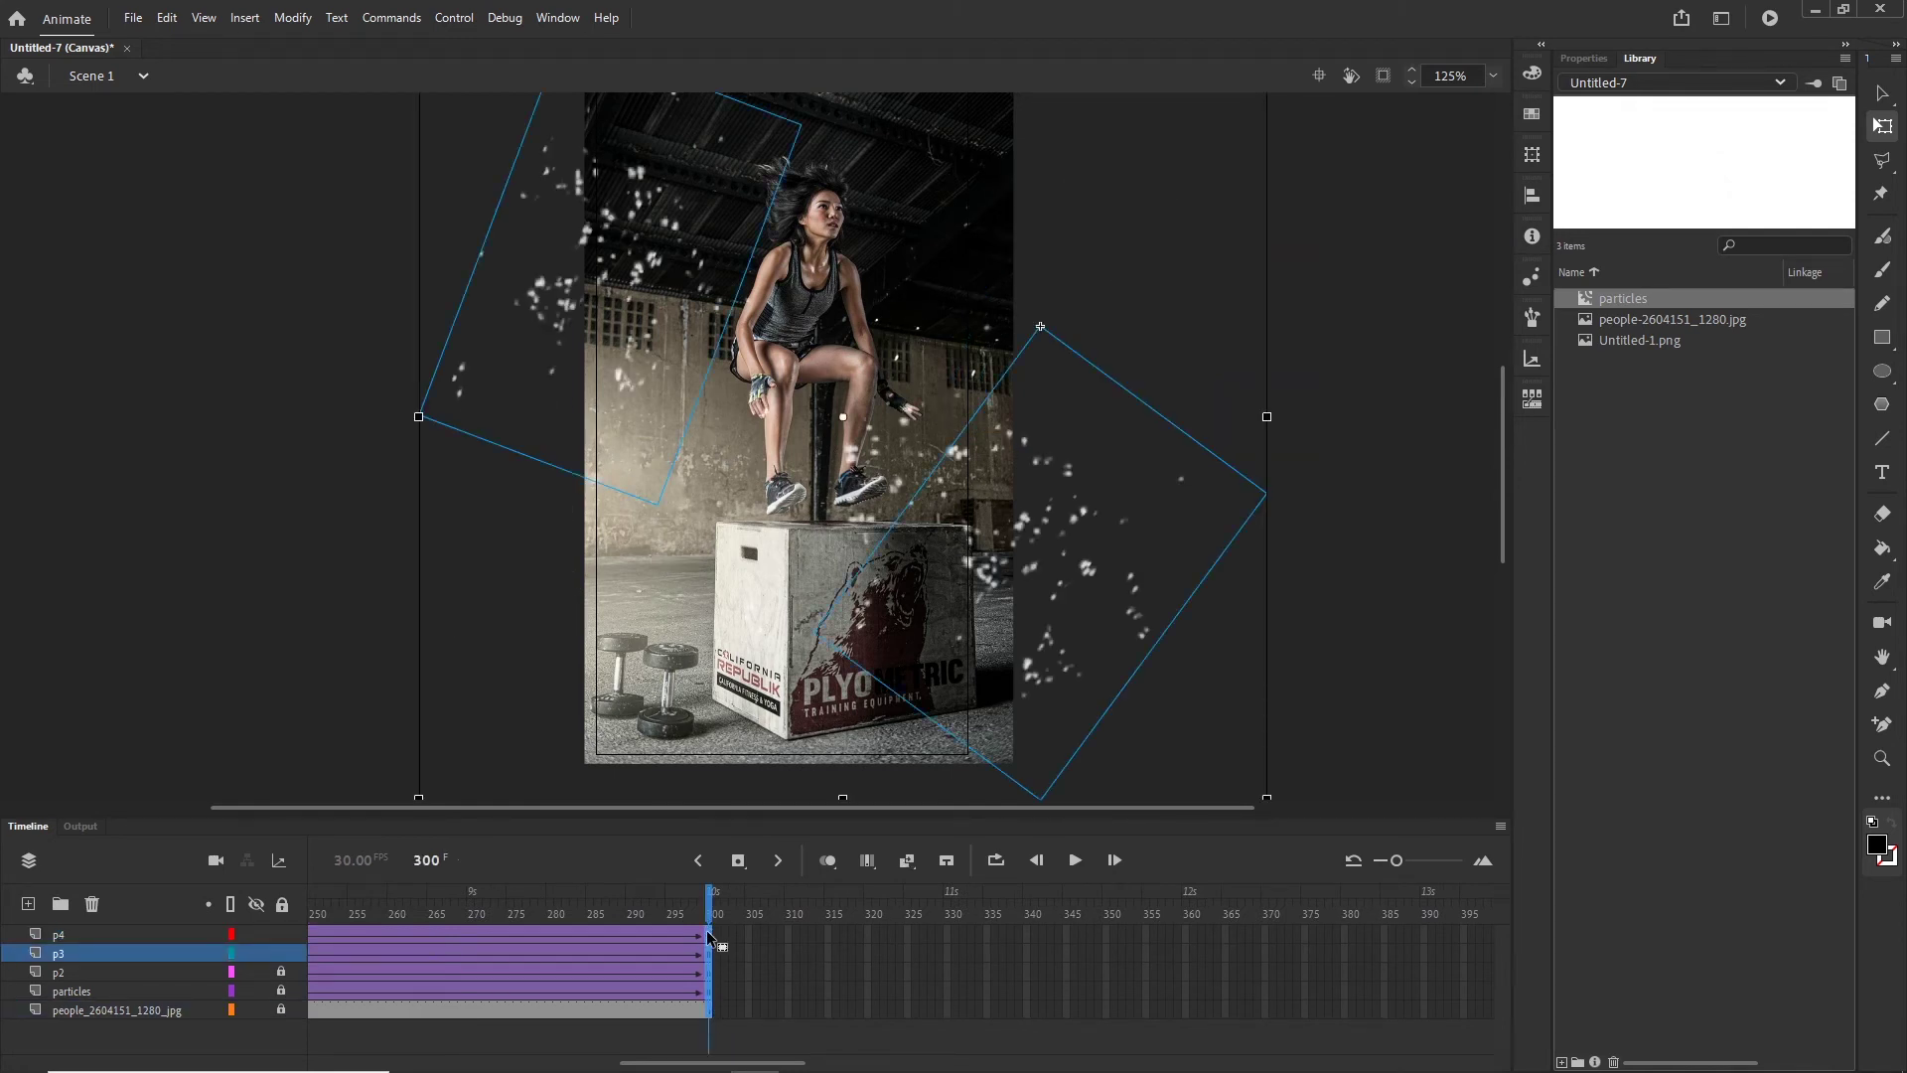
left_click_drag(707, 928, 485, 916)
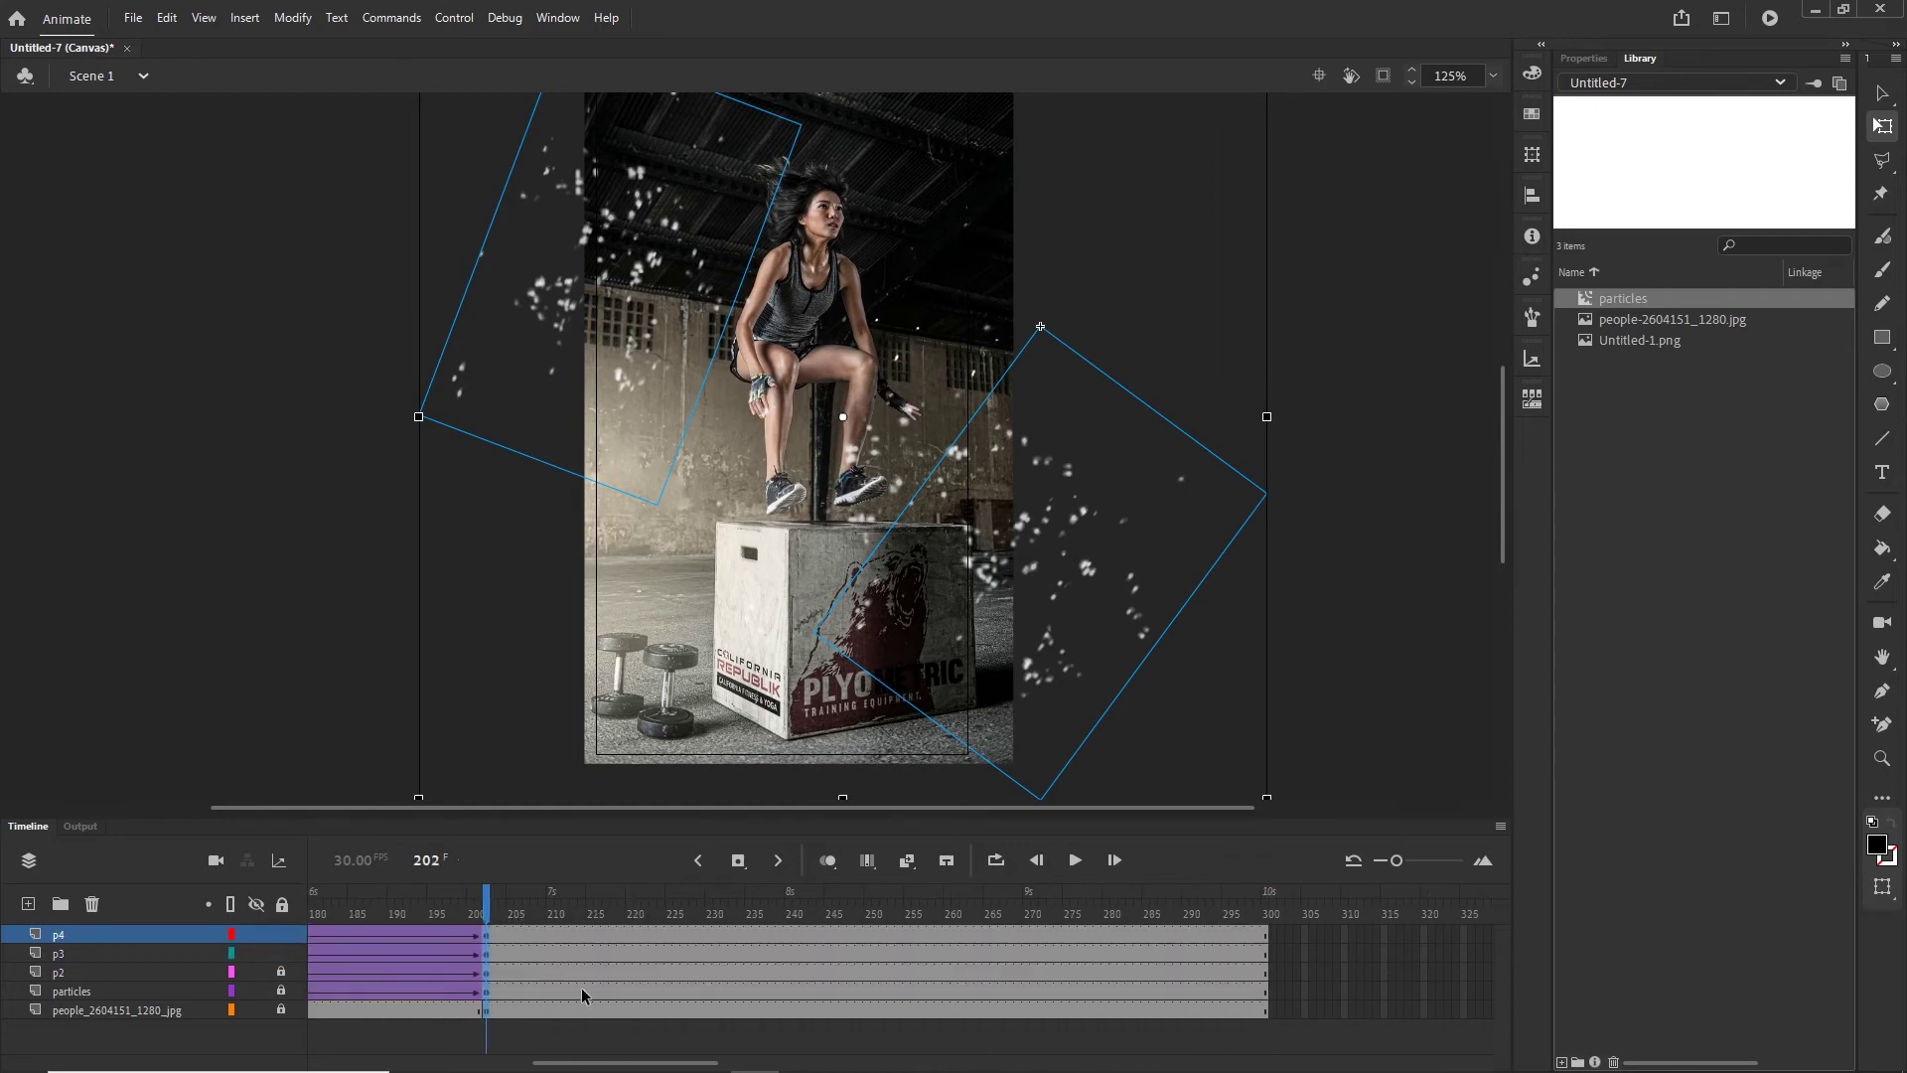
Step: Remove the leftover frames after frame 202 on all layers
left_click(494, 935)
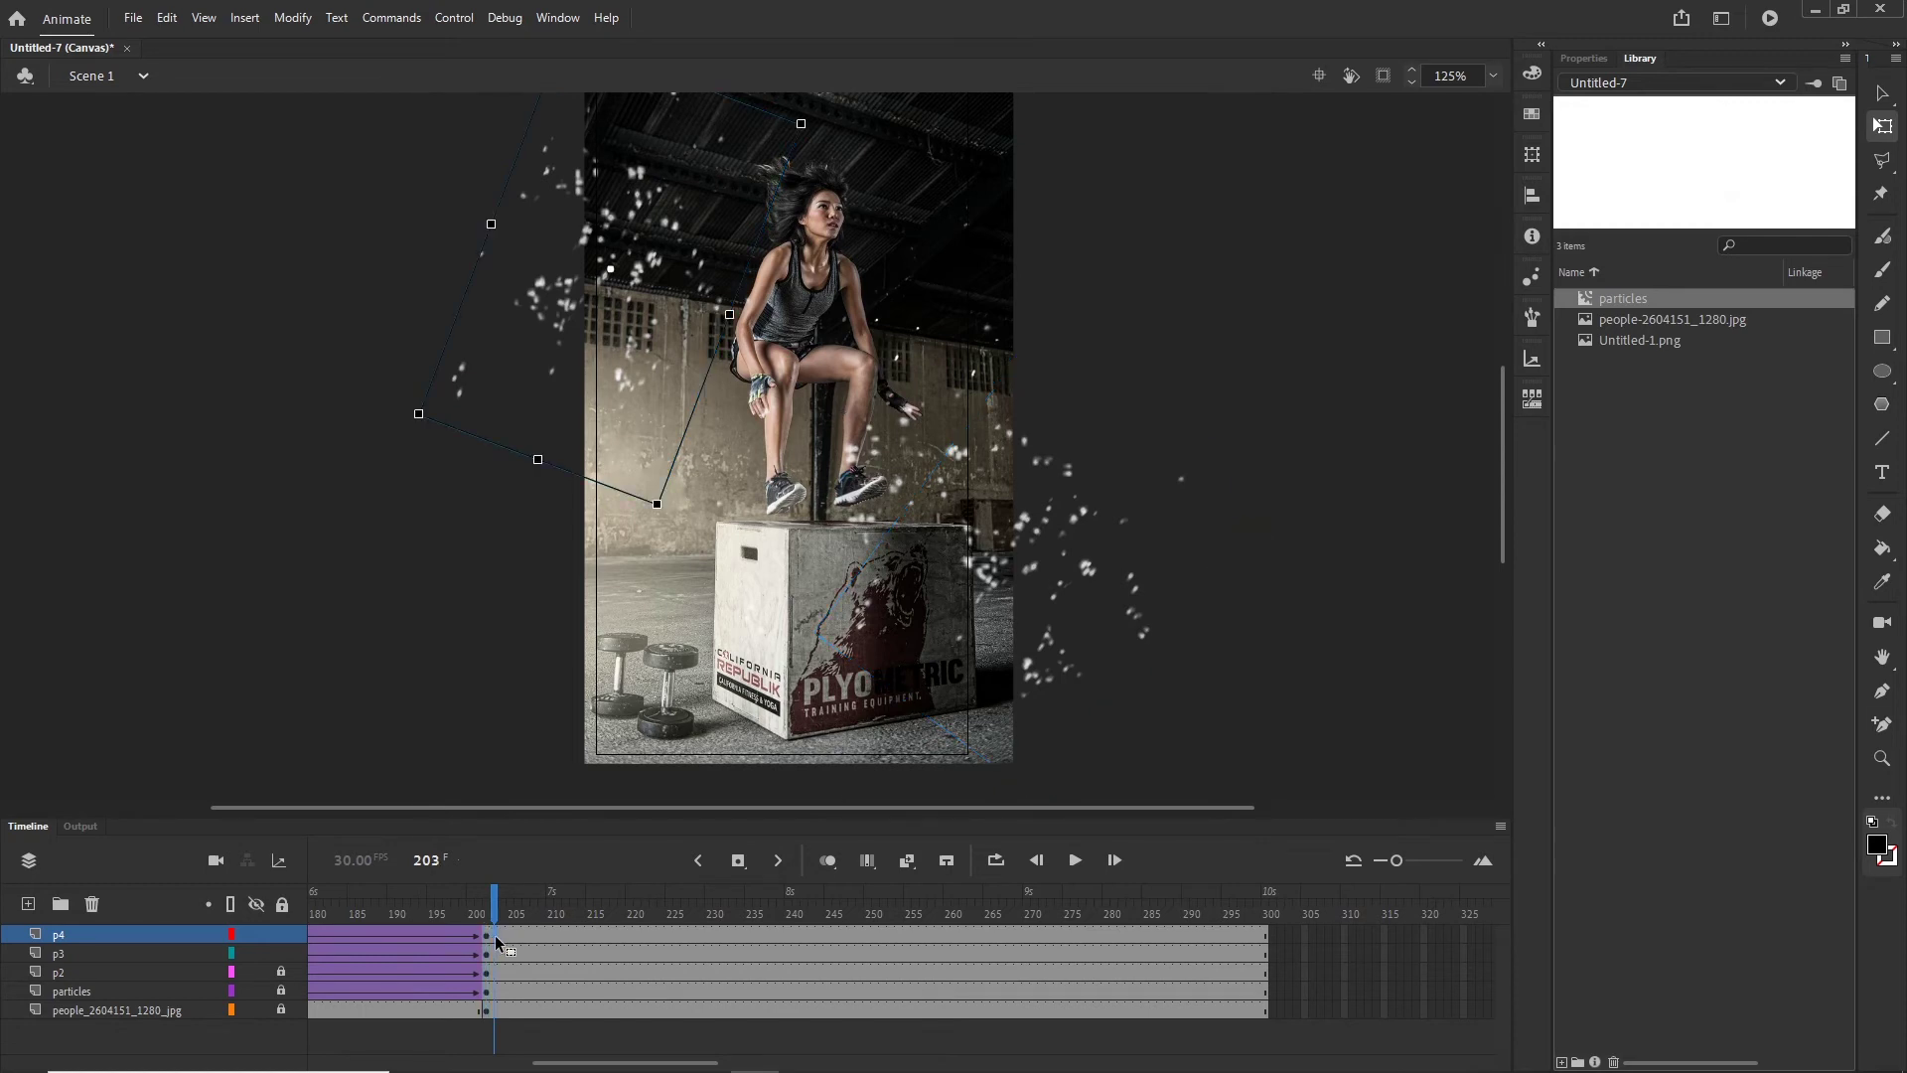
left_click(1310, 1015, "shift")
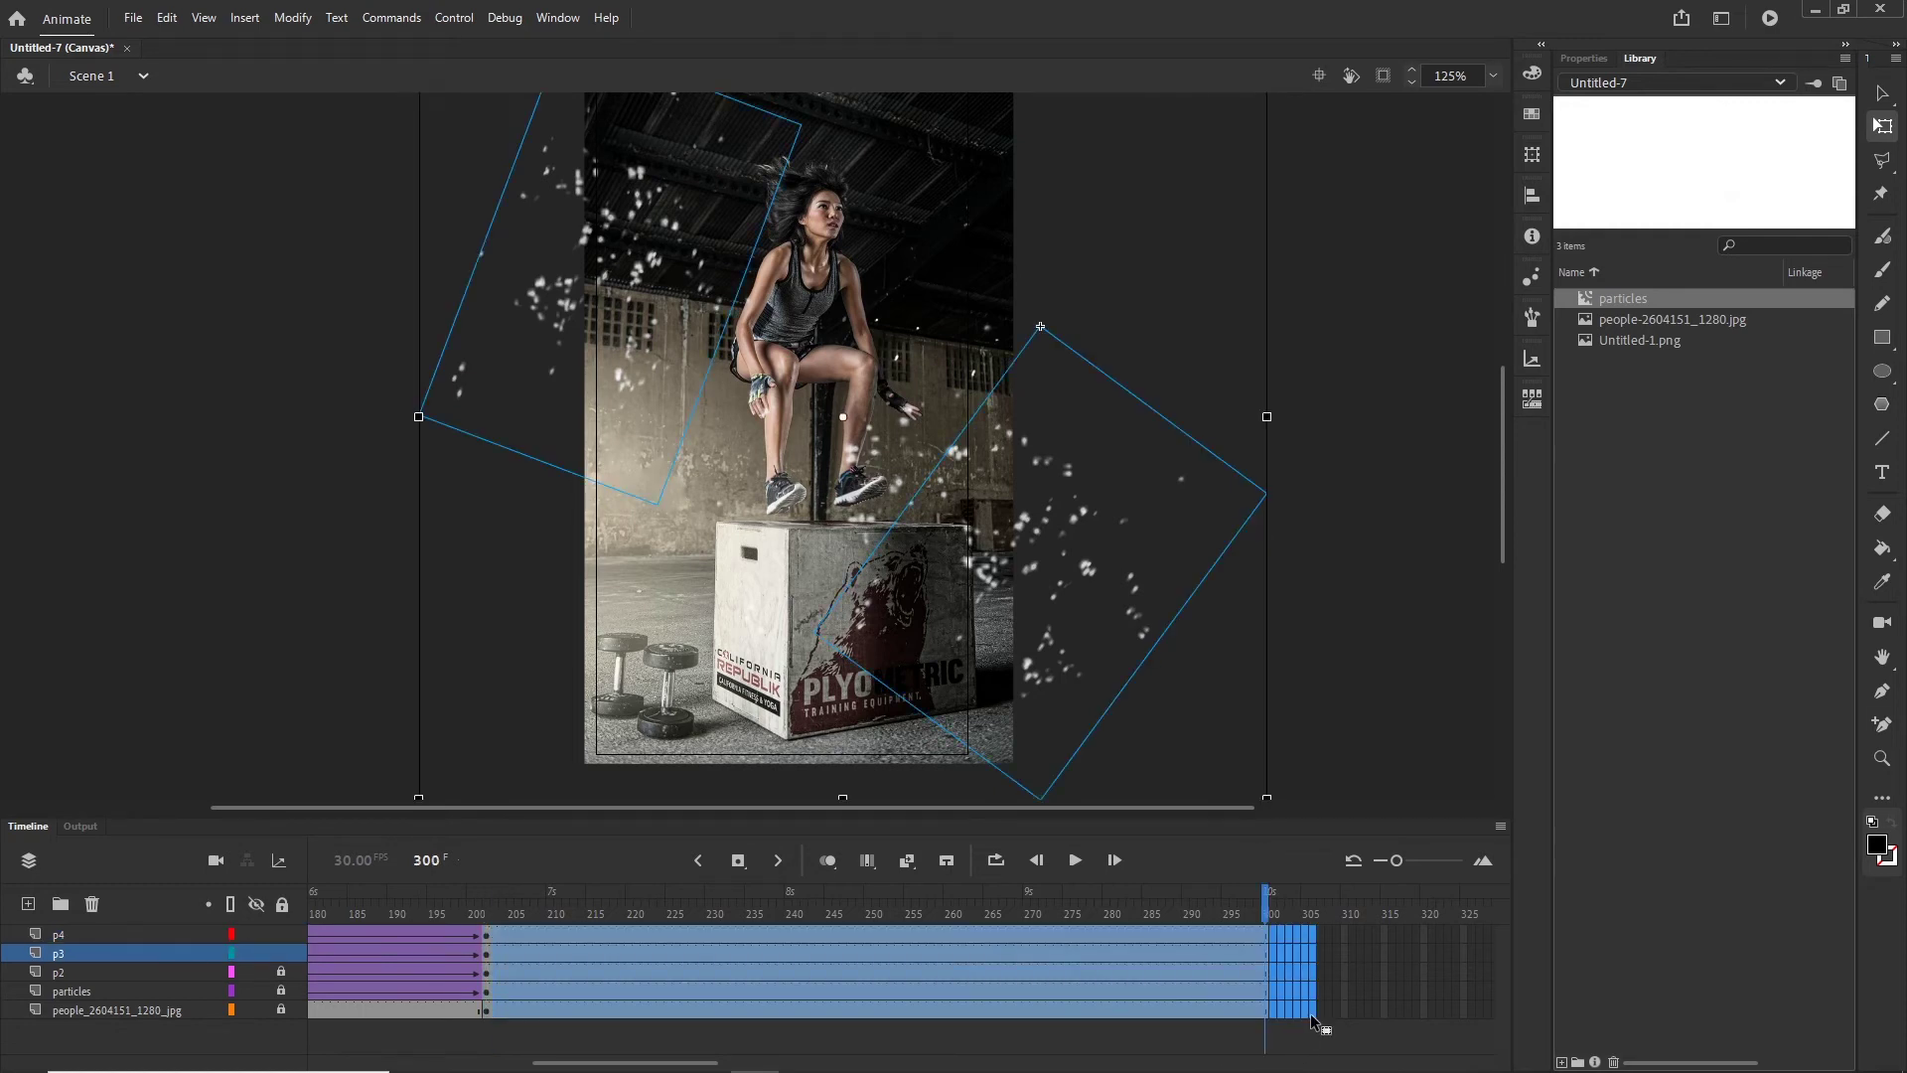
right_click(725, 951)
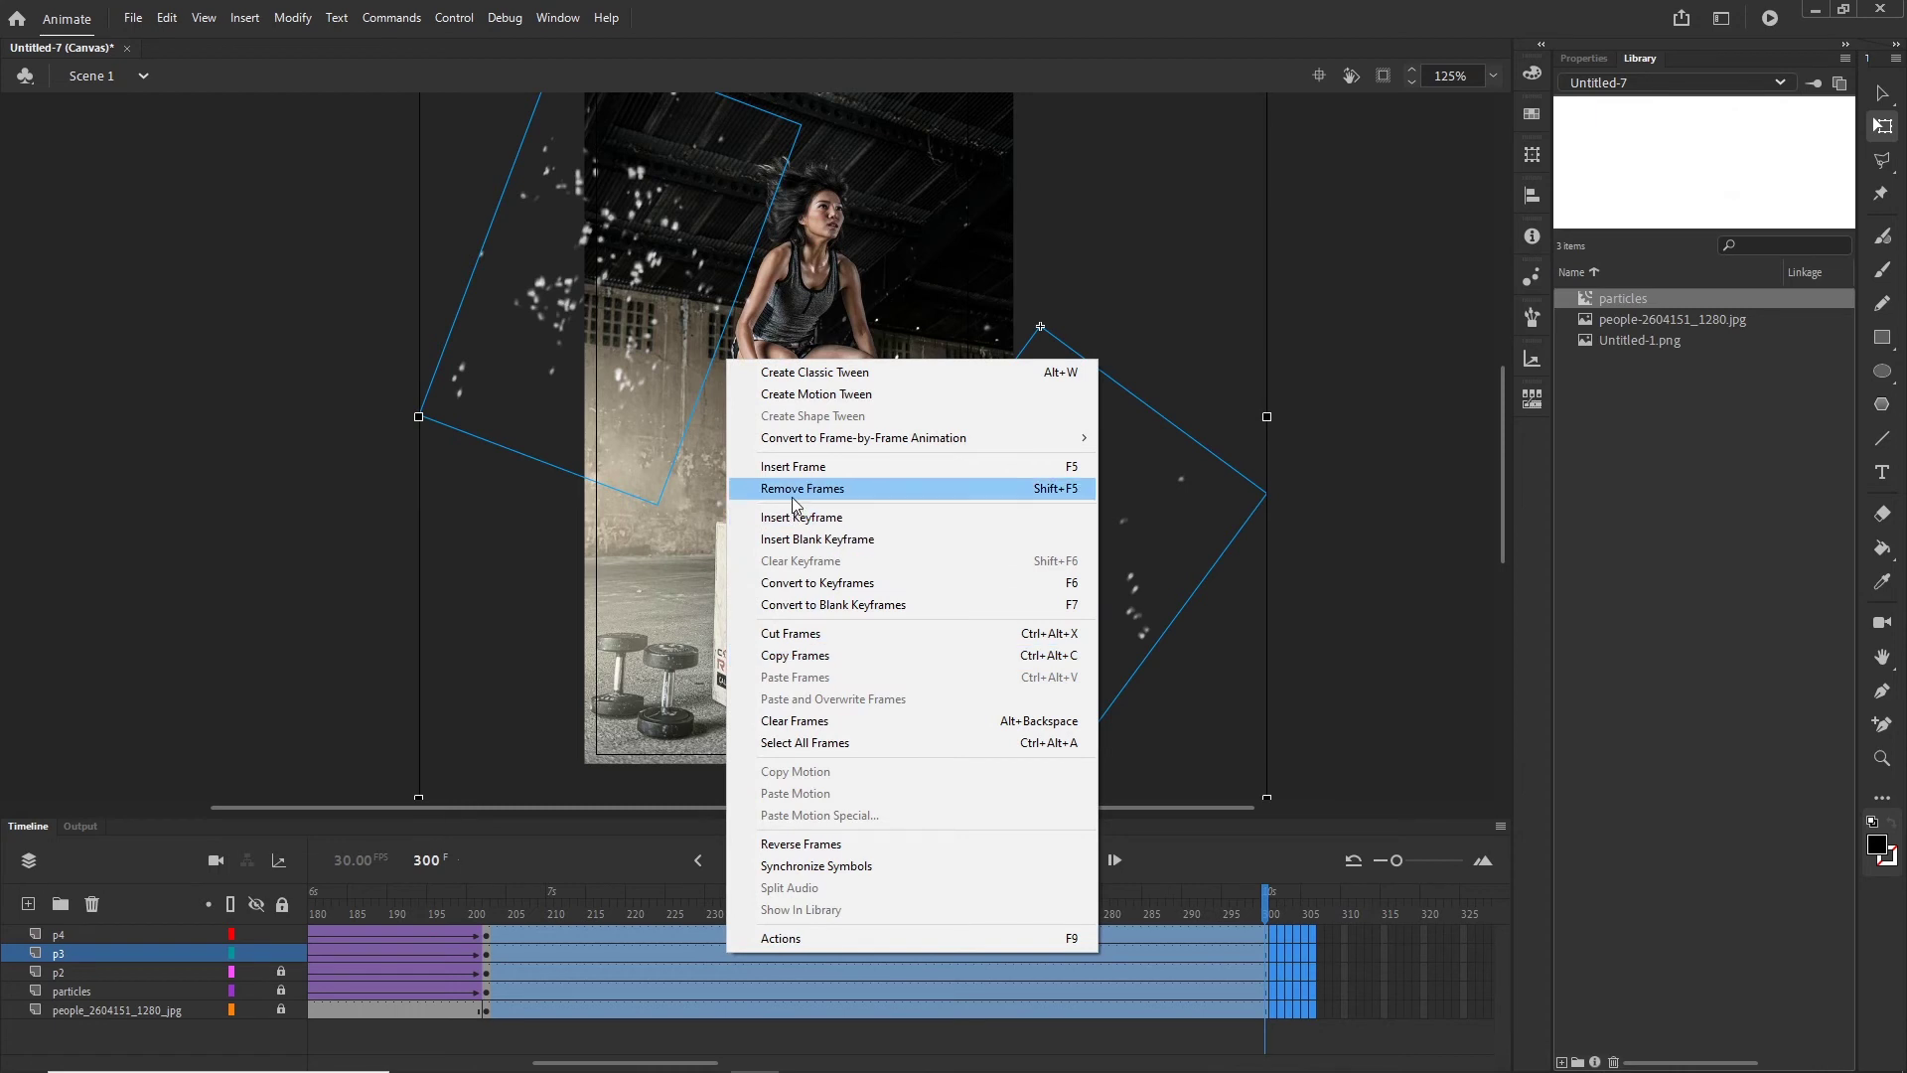
left_click(1041, 489)
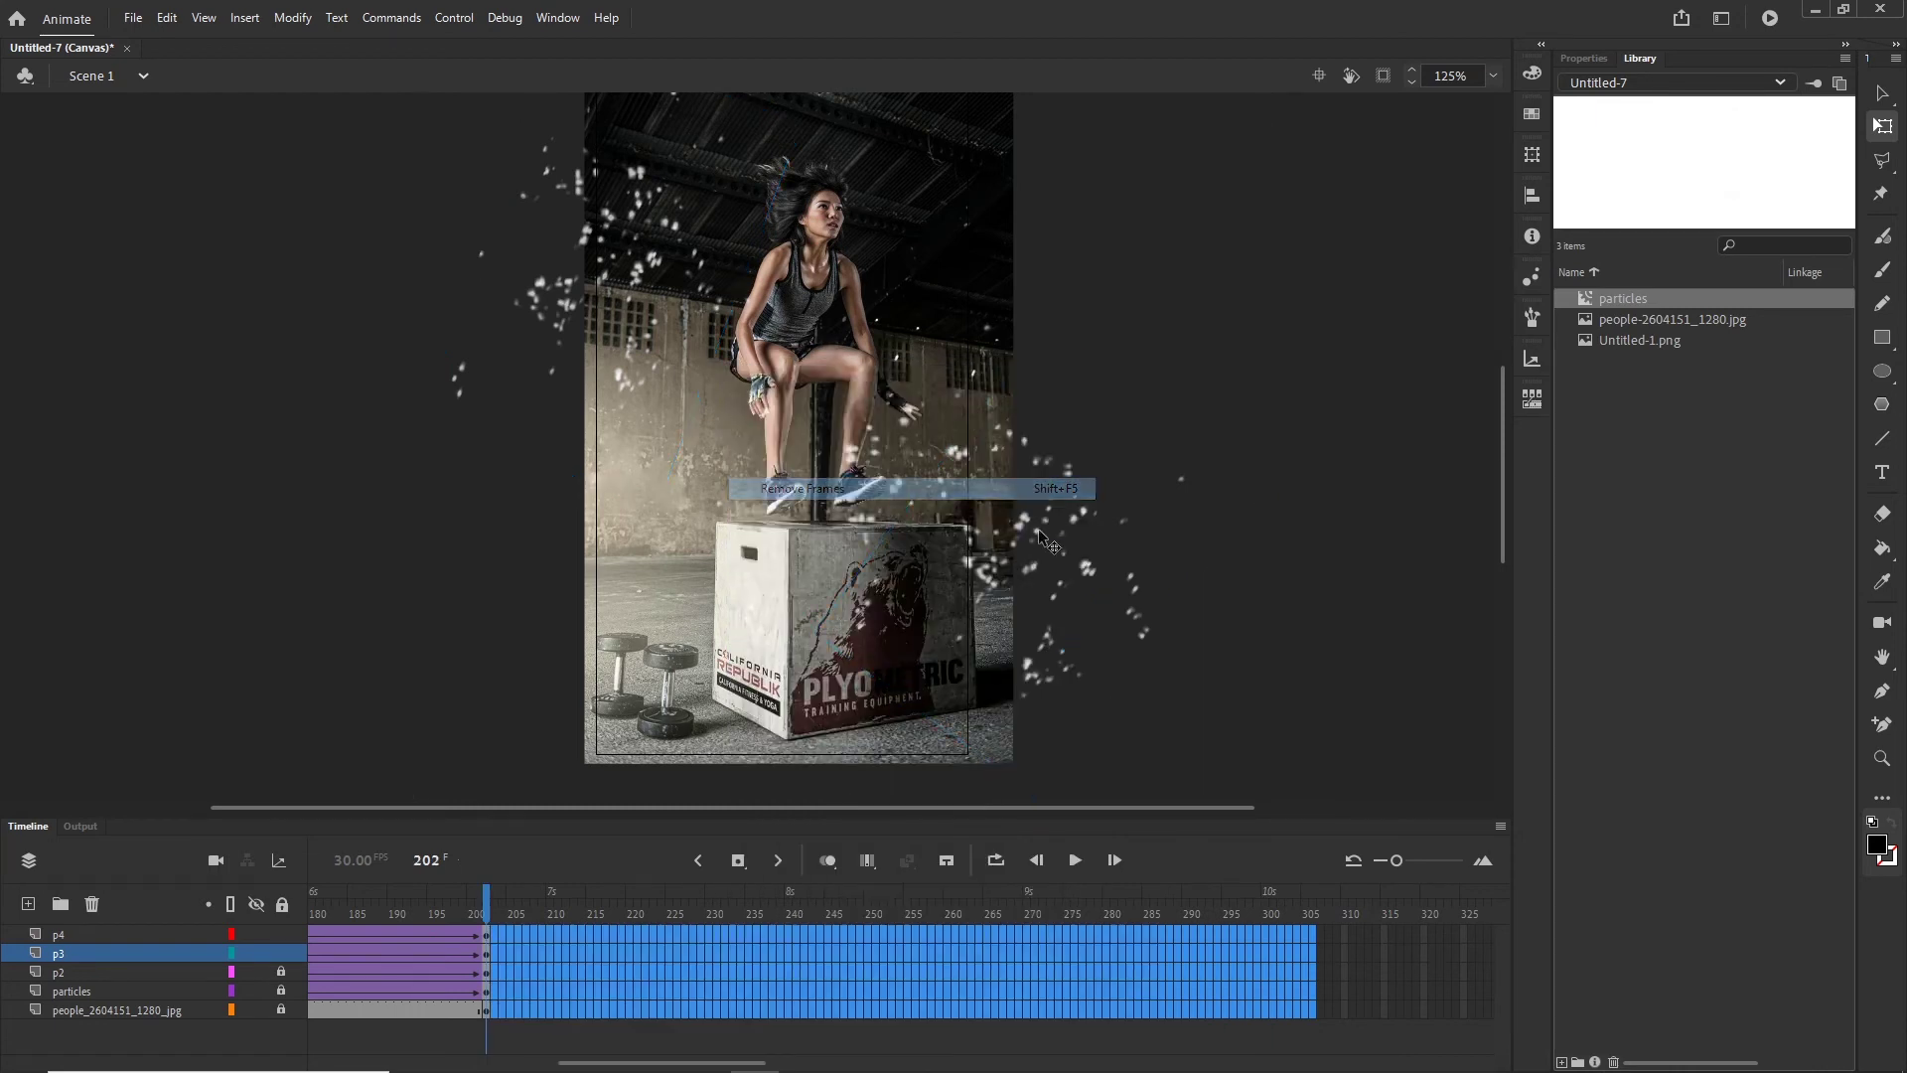
Step: Unlock the p2 and particles layers and shift the particles layer's instance right at frame 1, farther over the photo
left_click_drag(491, 909, 212, 909)
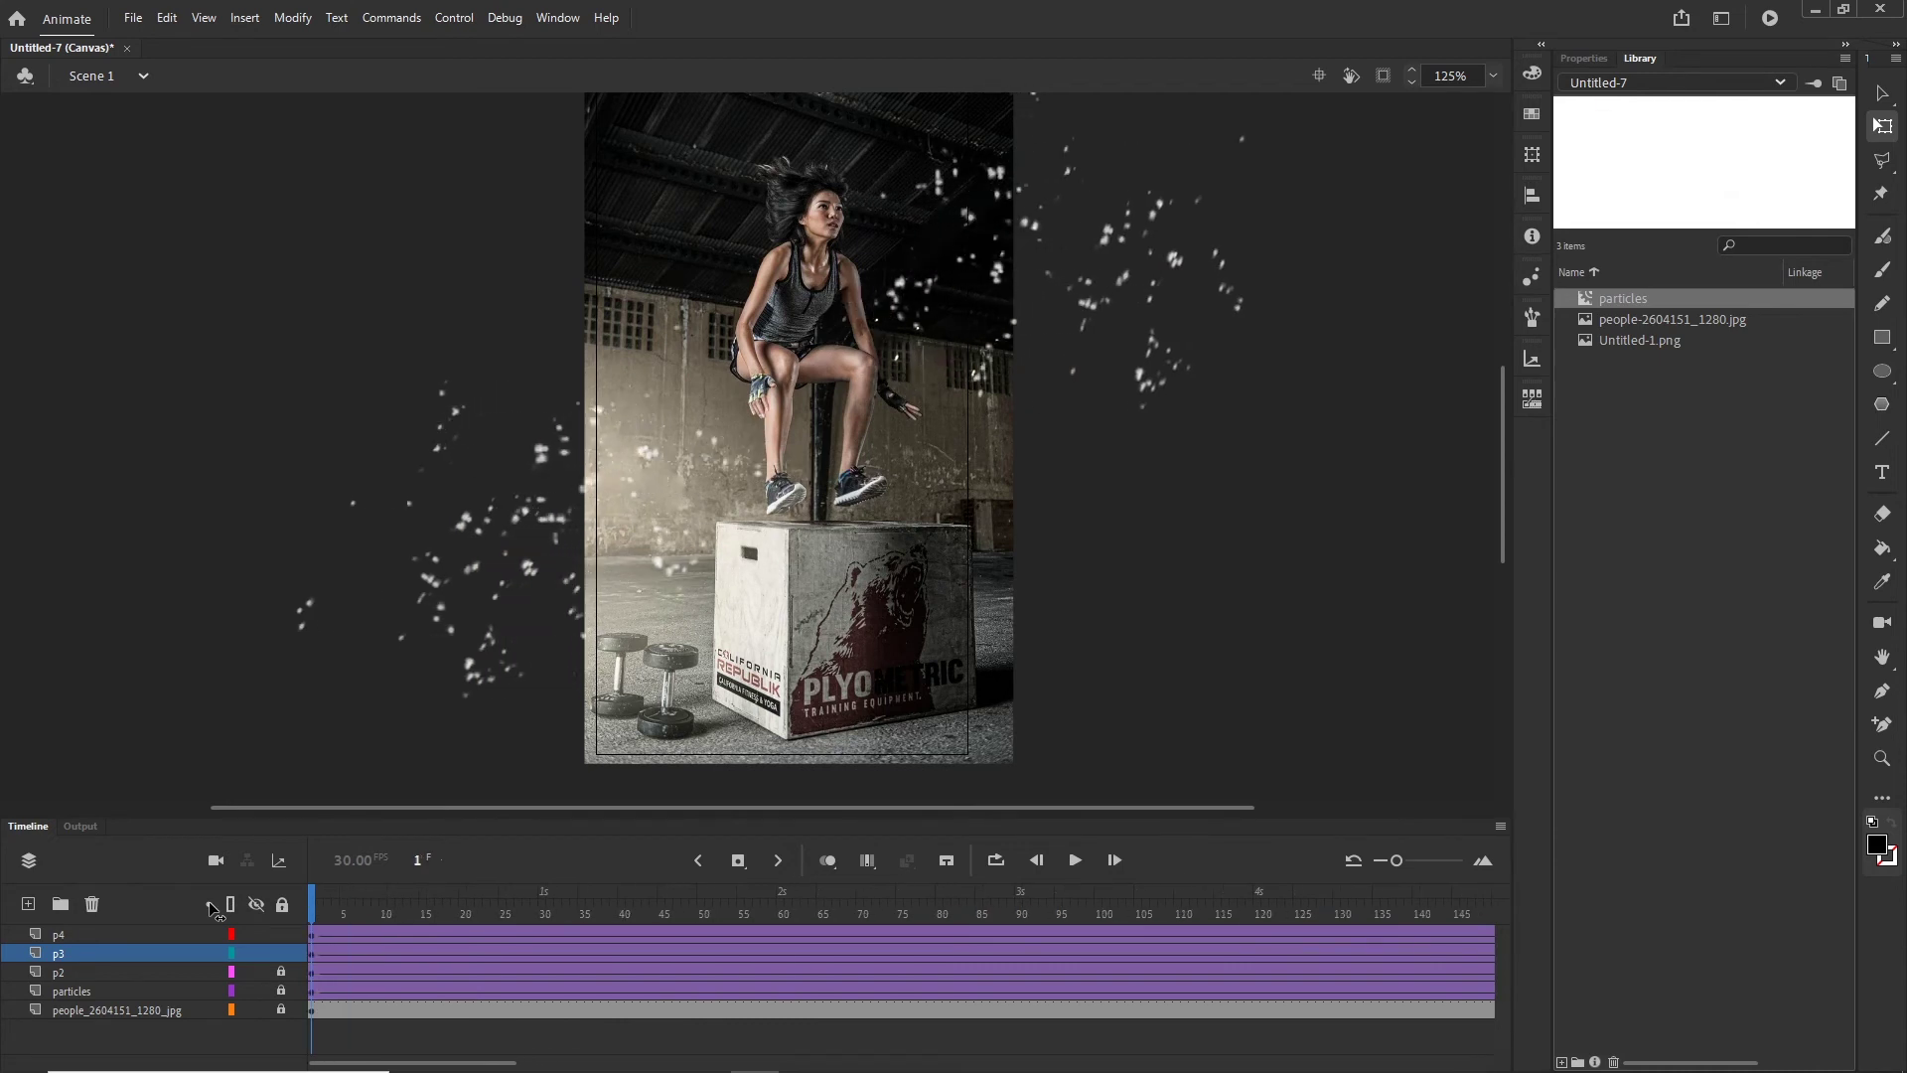
left_click(281, 990)
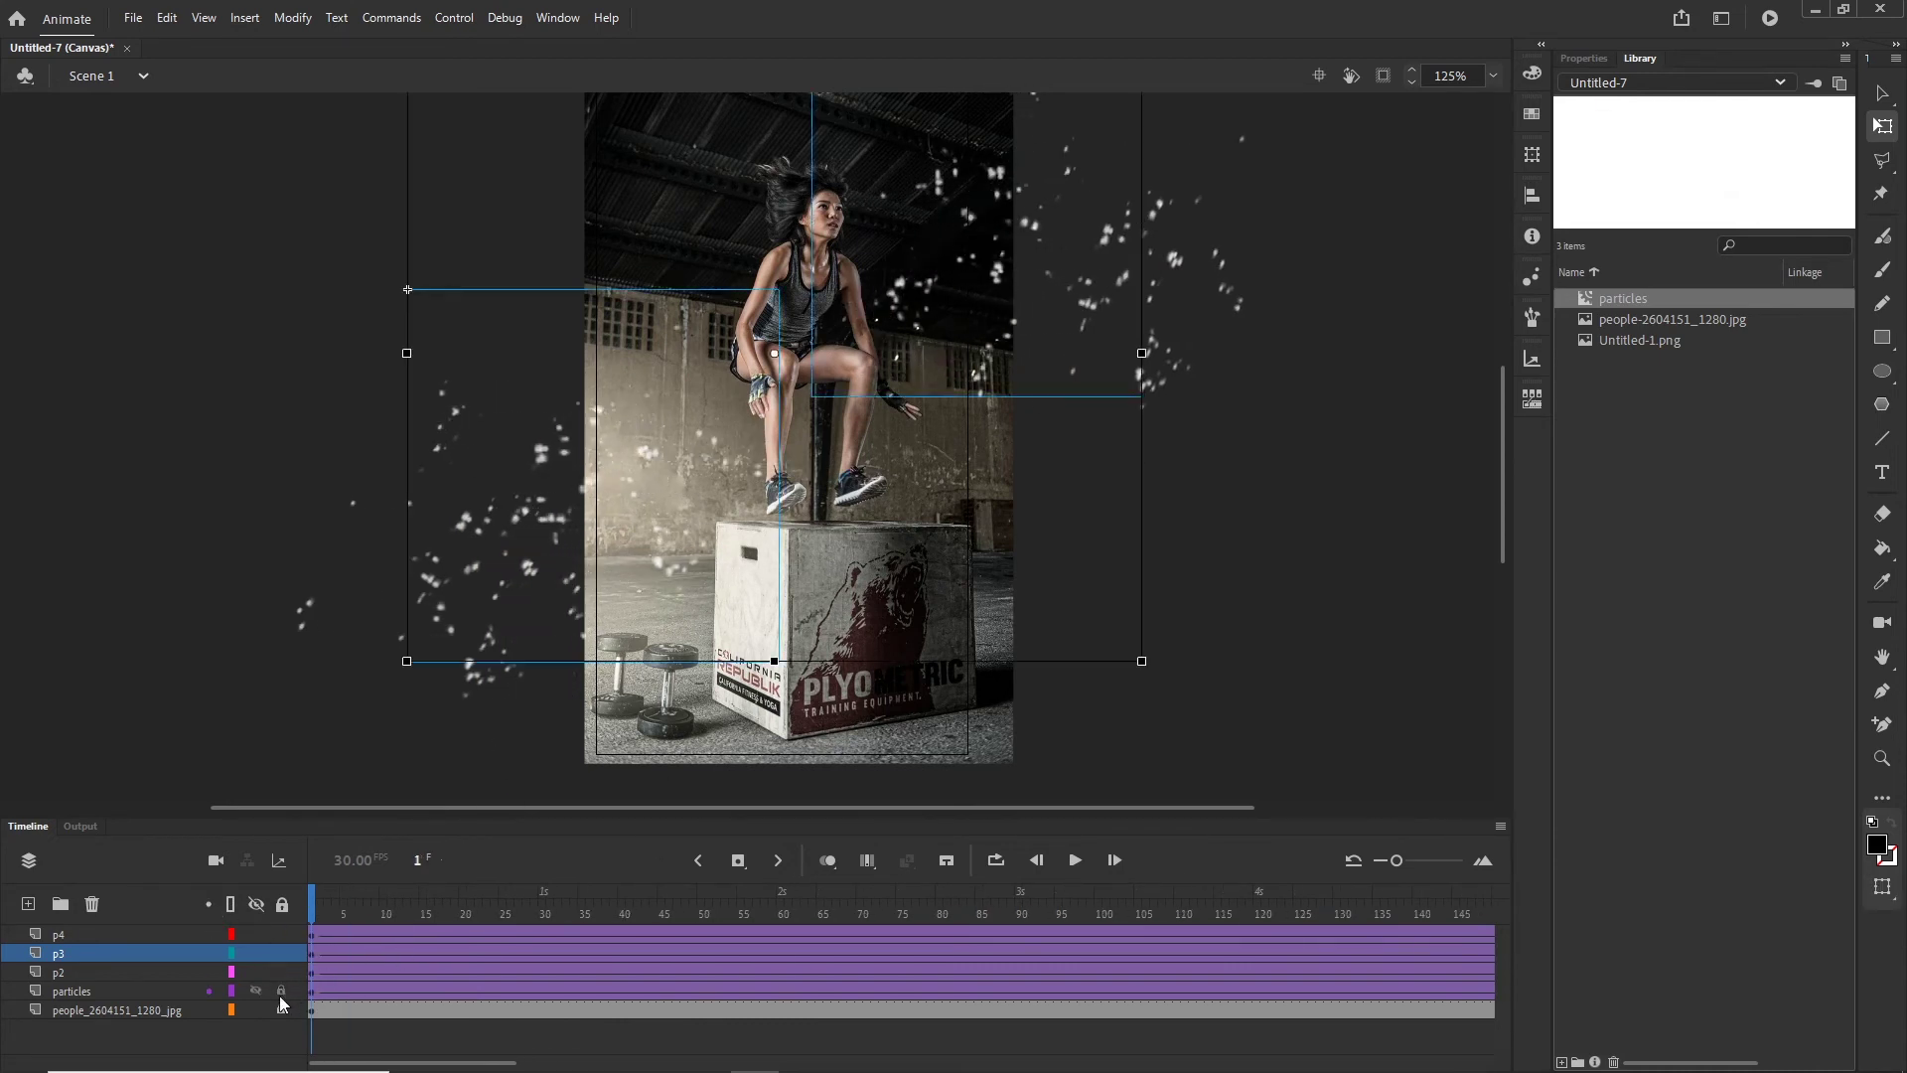
left_click(71, 991)
key("shift+Right")
key("shift+Right")
key("shift+Right")
key("shift+Right")
key("shift+Right")
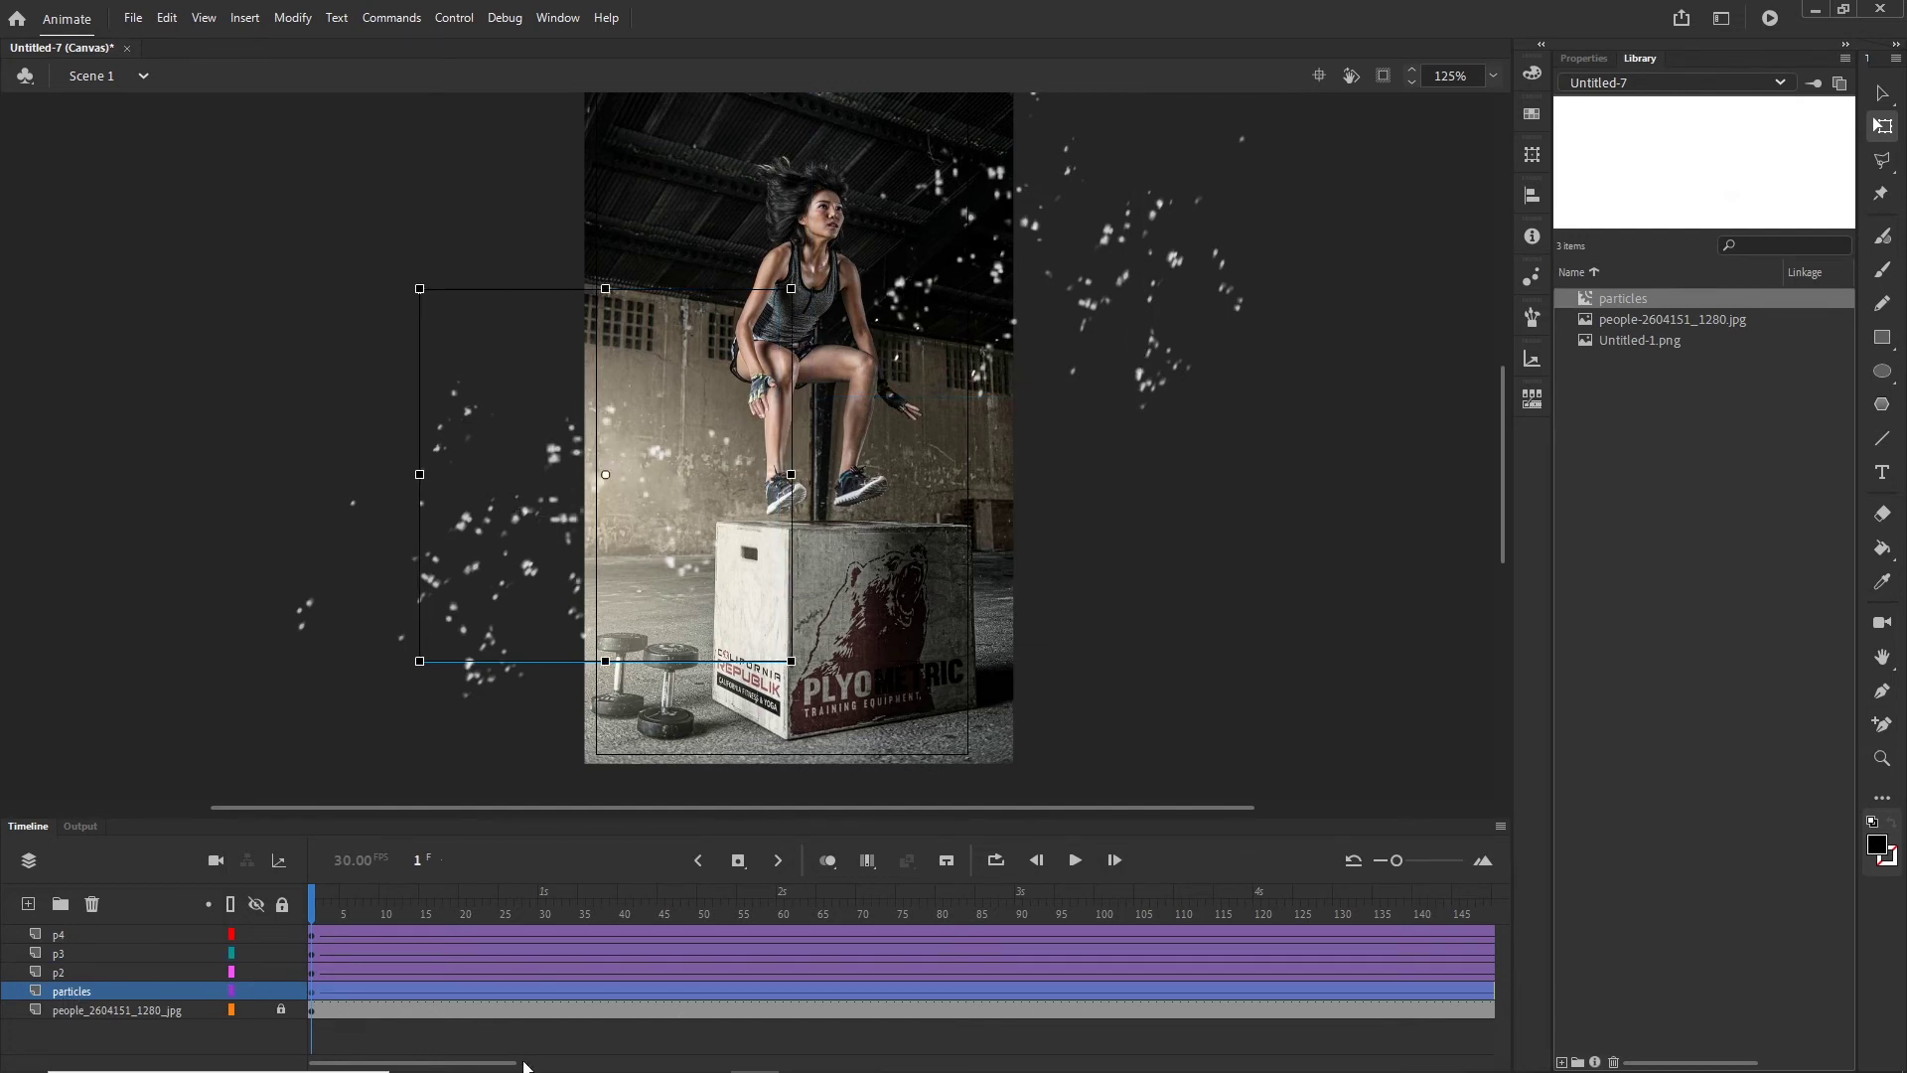
key("shift+Right")
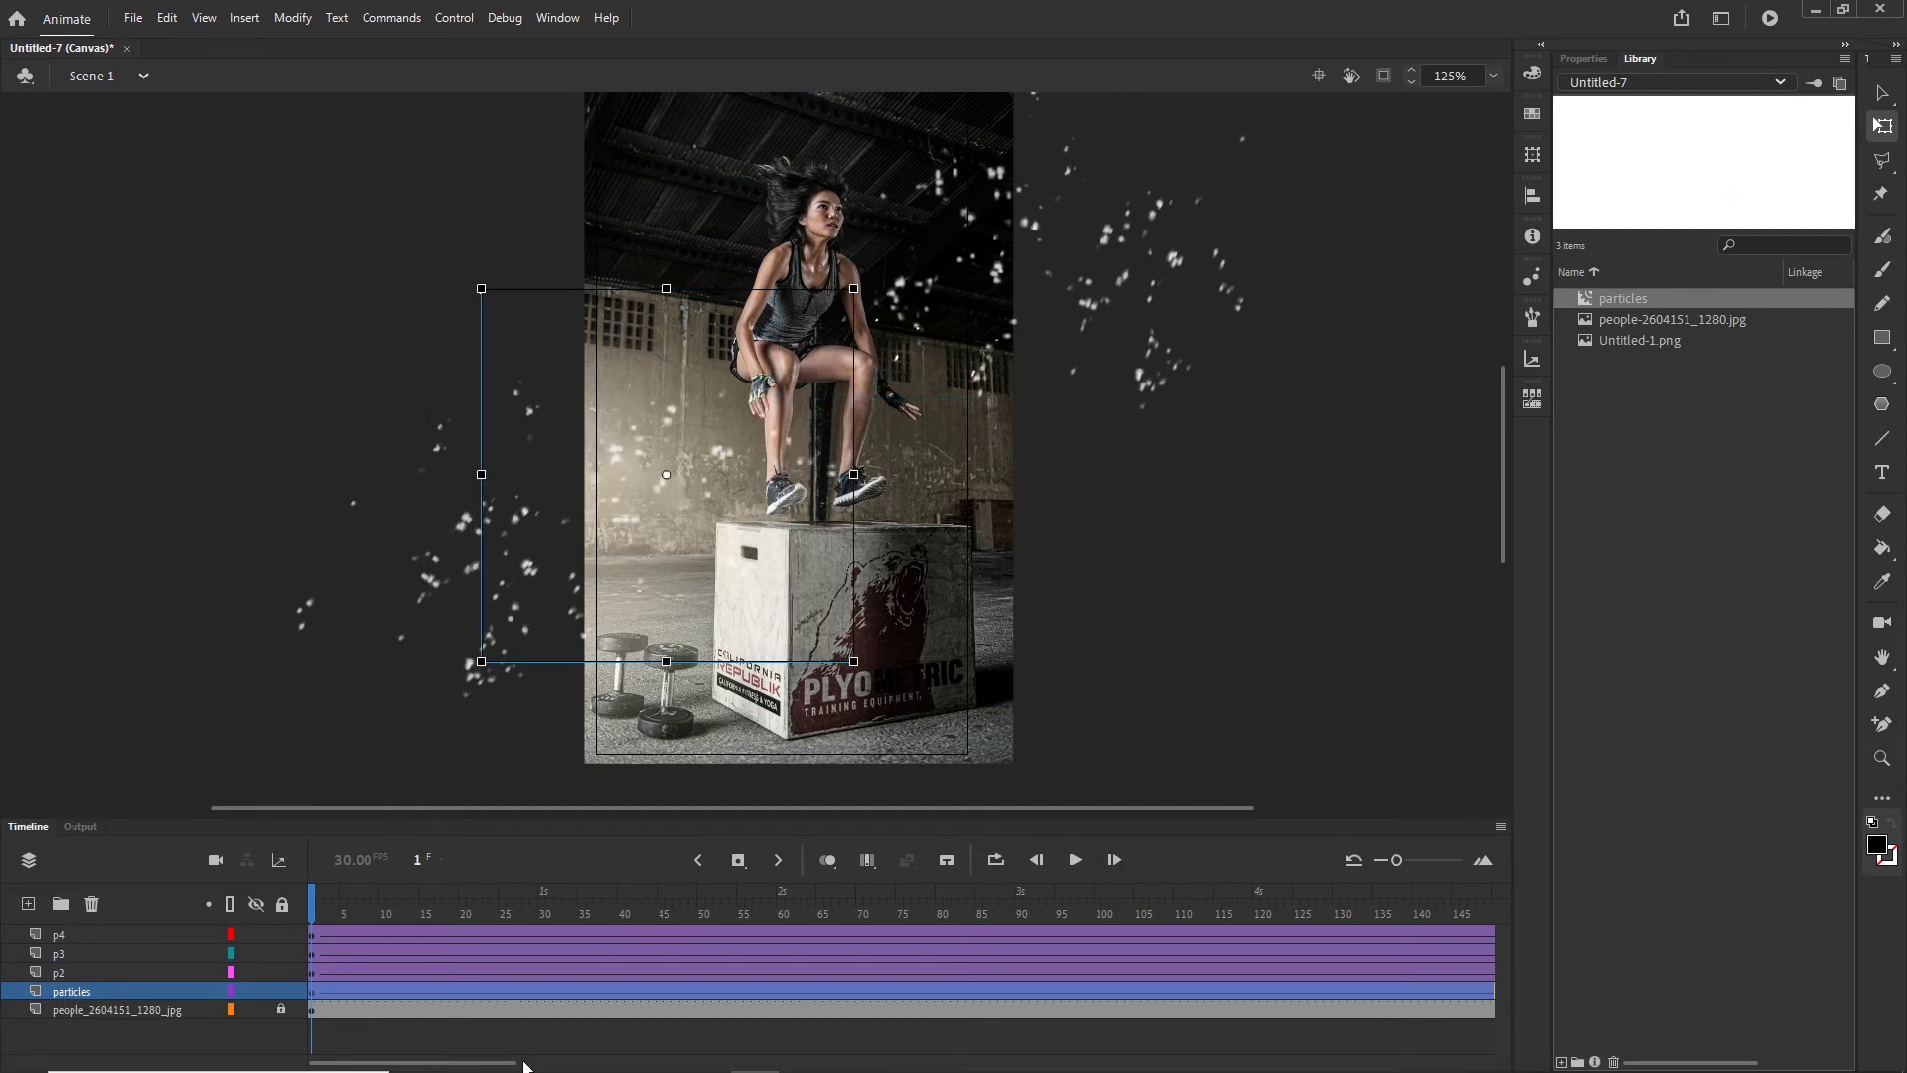
Step: At frame 1, nudge the p2 instance slightly left and shift the p3 instance right, farther over the photo
left_click(61, 973)
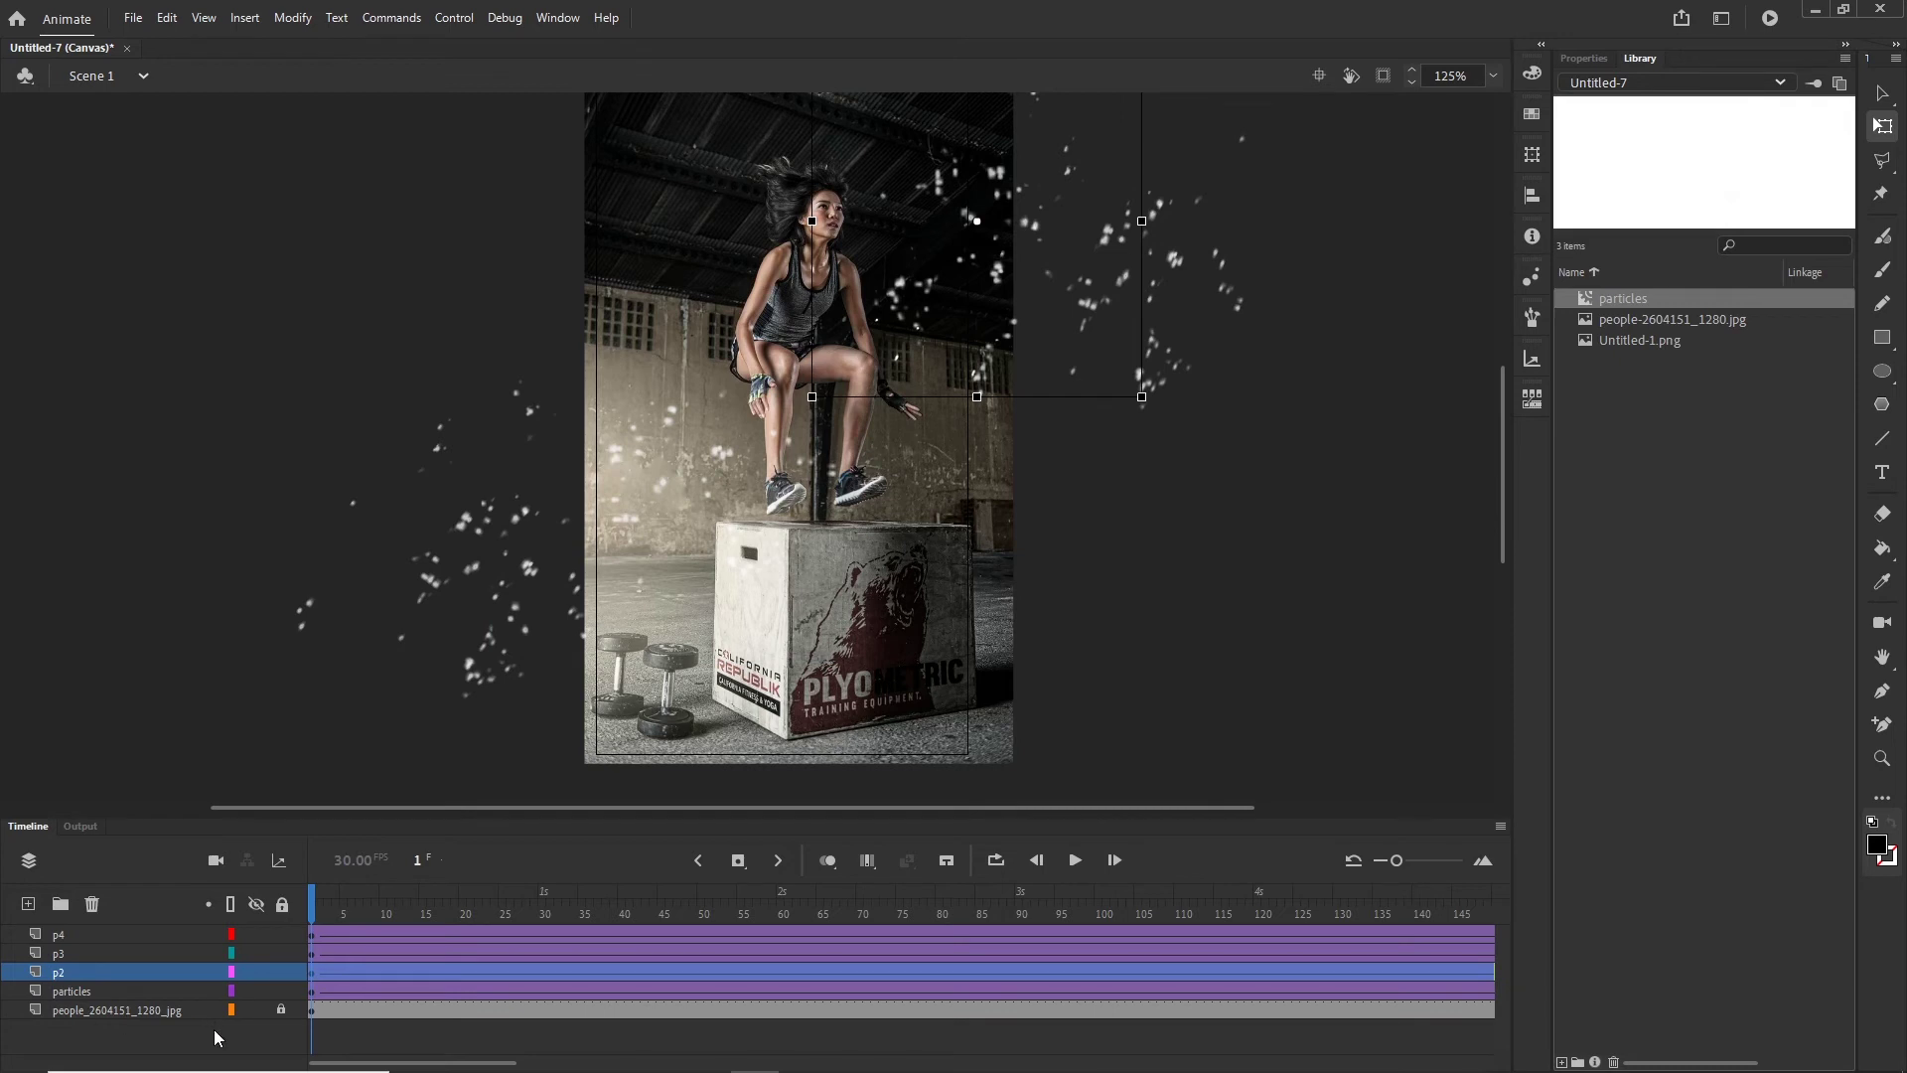
key("shift+Left")
key("shift+Left")
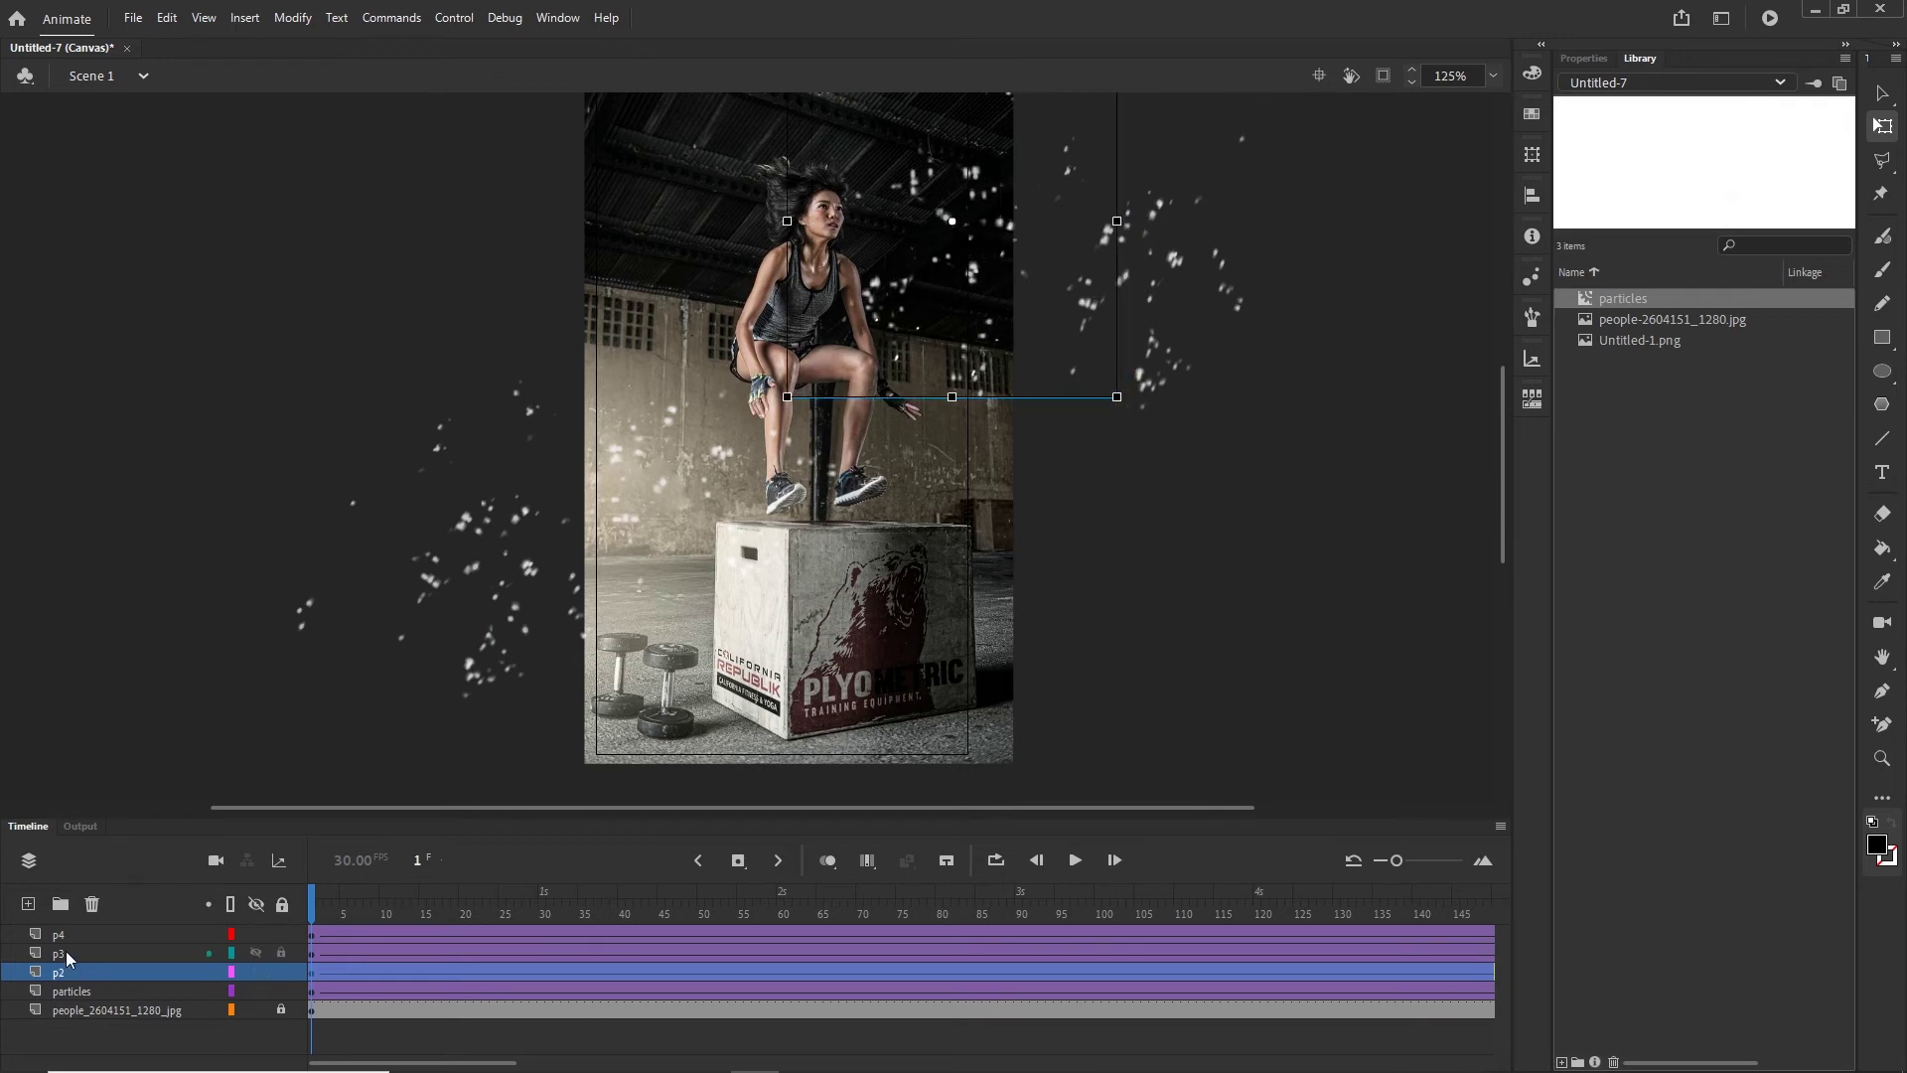
left_click(66, 951)
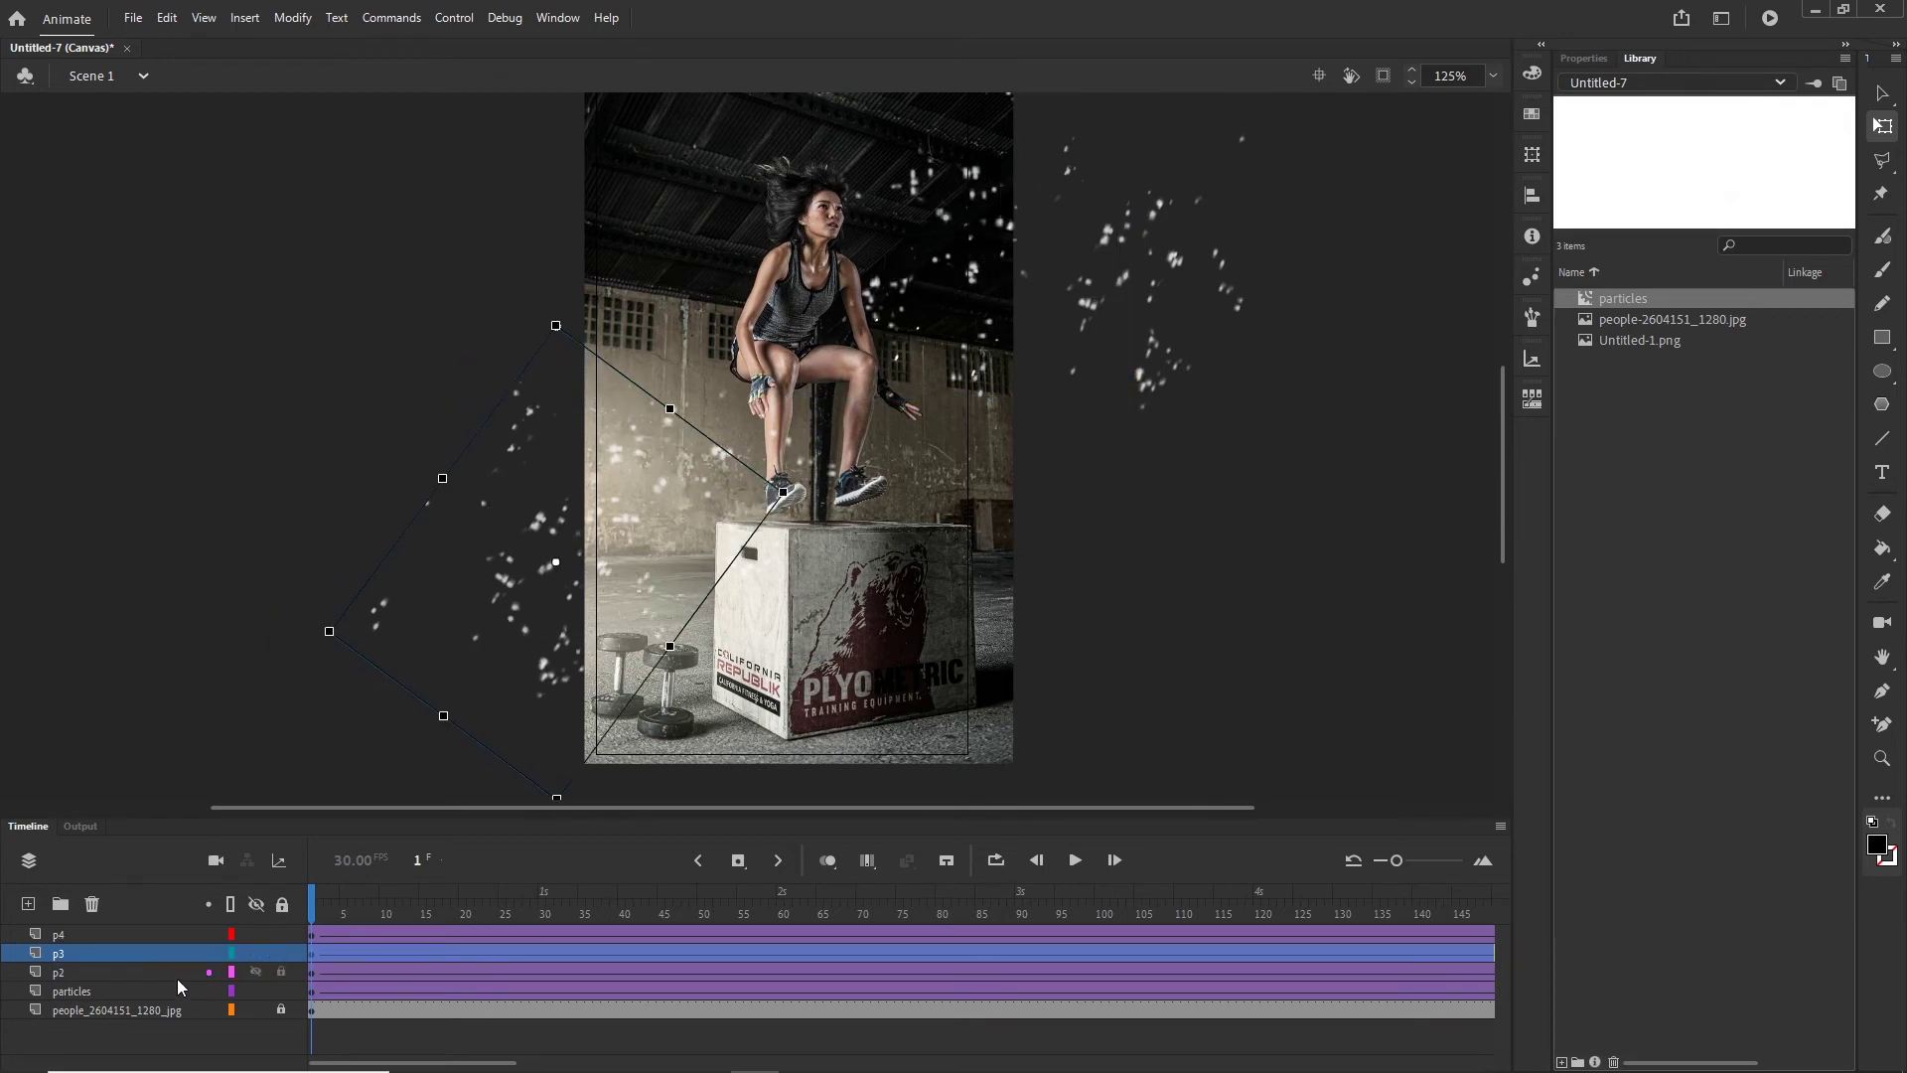
key("shift+Right")
key("shift+Right")
key("shift+Right")
key("shift+Right")
key("shift+Right")
key("shift+Right")
key("shift+Right")
key("shift+Right")
key("shift+Right")
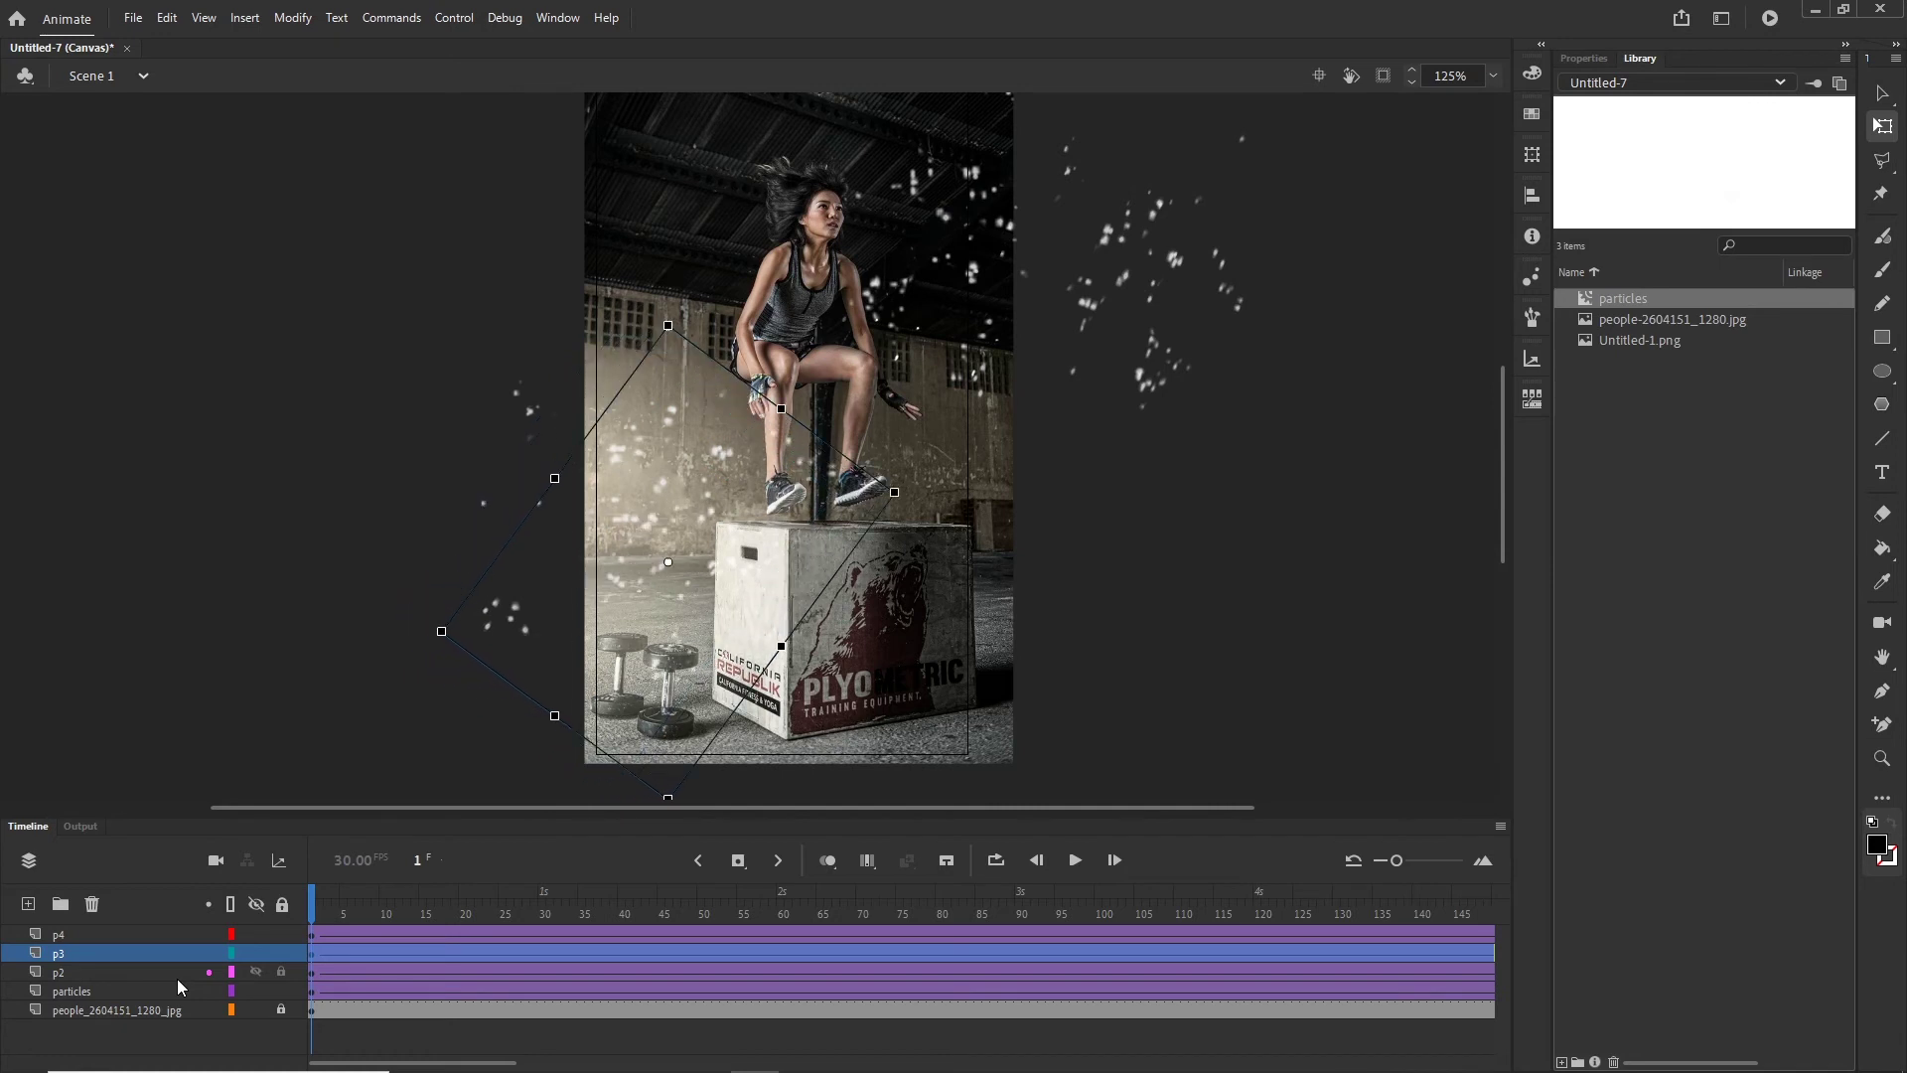
Step: Shift the p4 instance left at frame 1 so it partly overlaps the photo's right edge
left_click(57, 935)
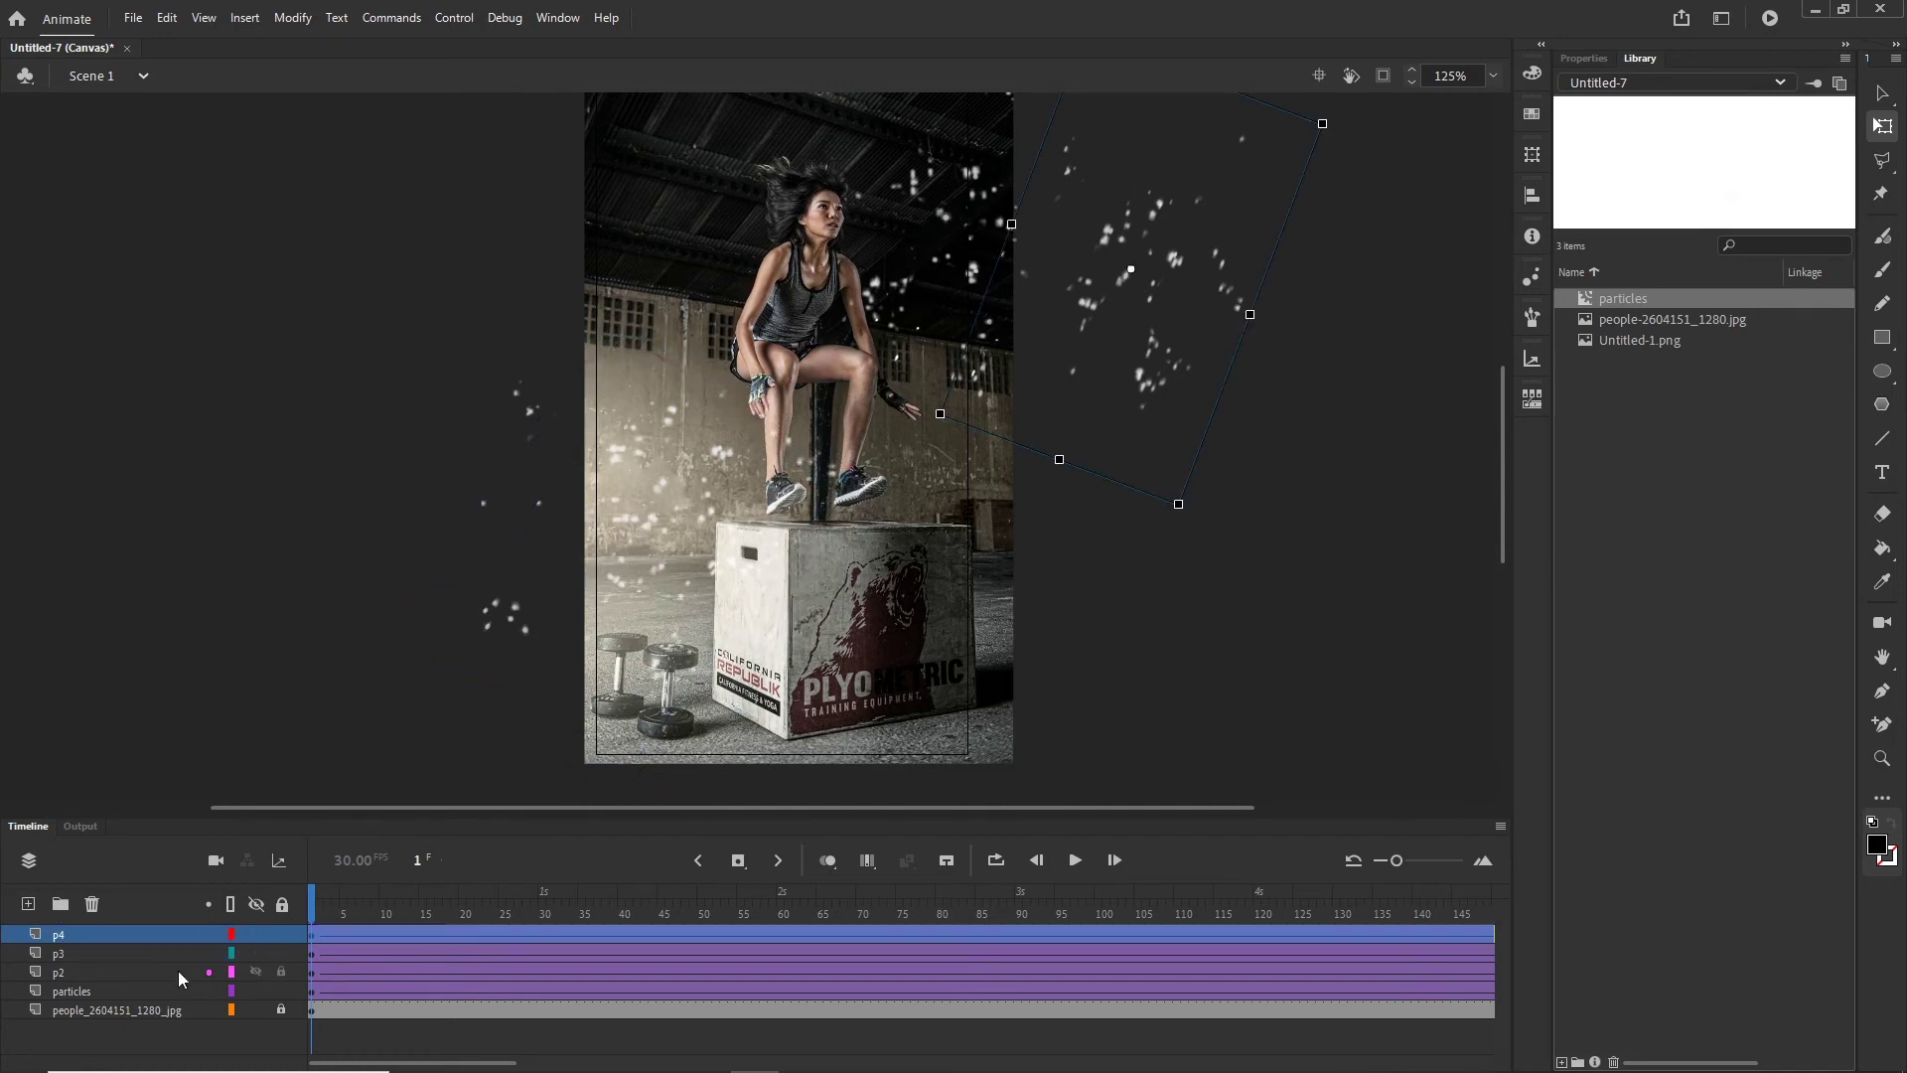
key("shift+Left")
key("shift+Left")
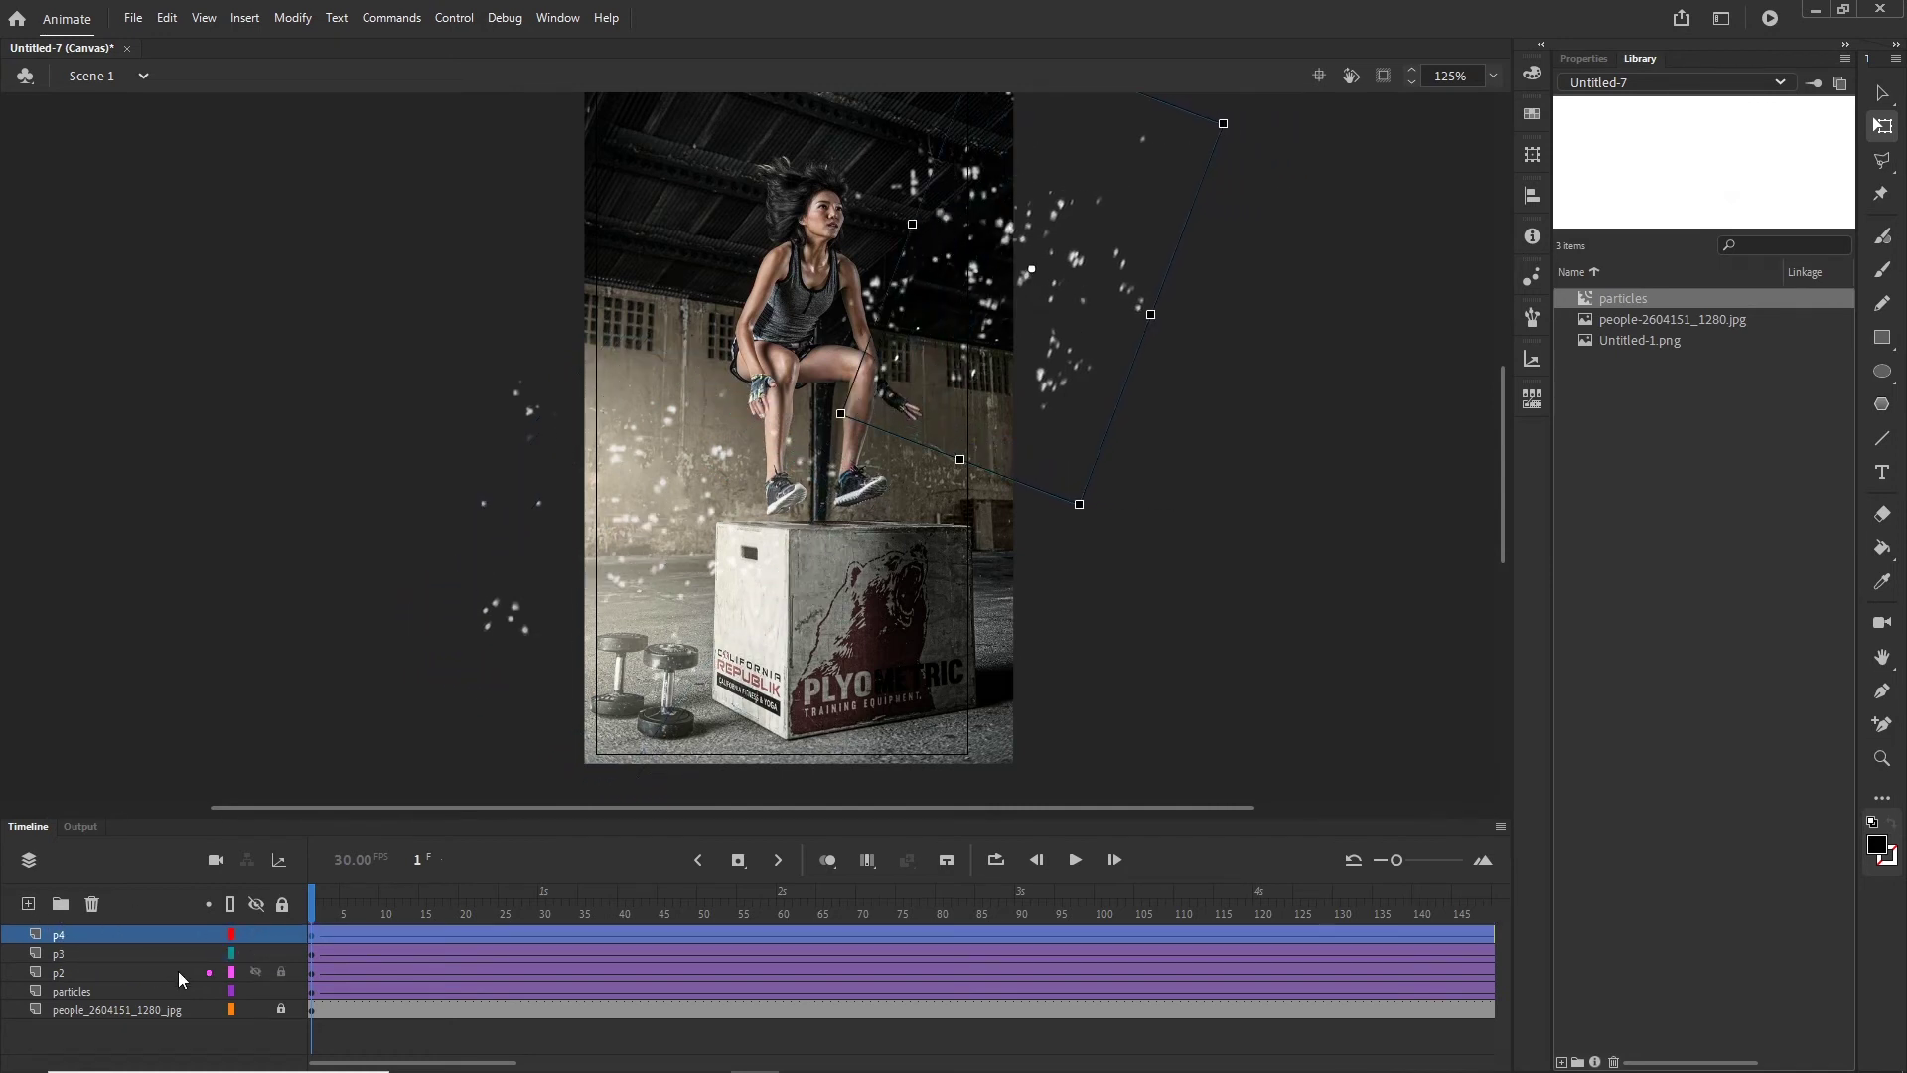
Step: At frame 202, nudge the particles layer's instance slightly left and the p2 instance slightly right
left_click_drag(318, 910, 1250, 957)
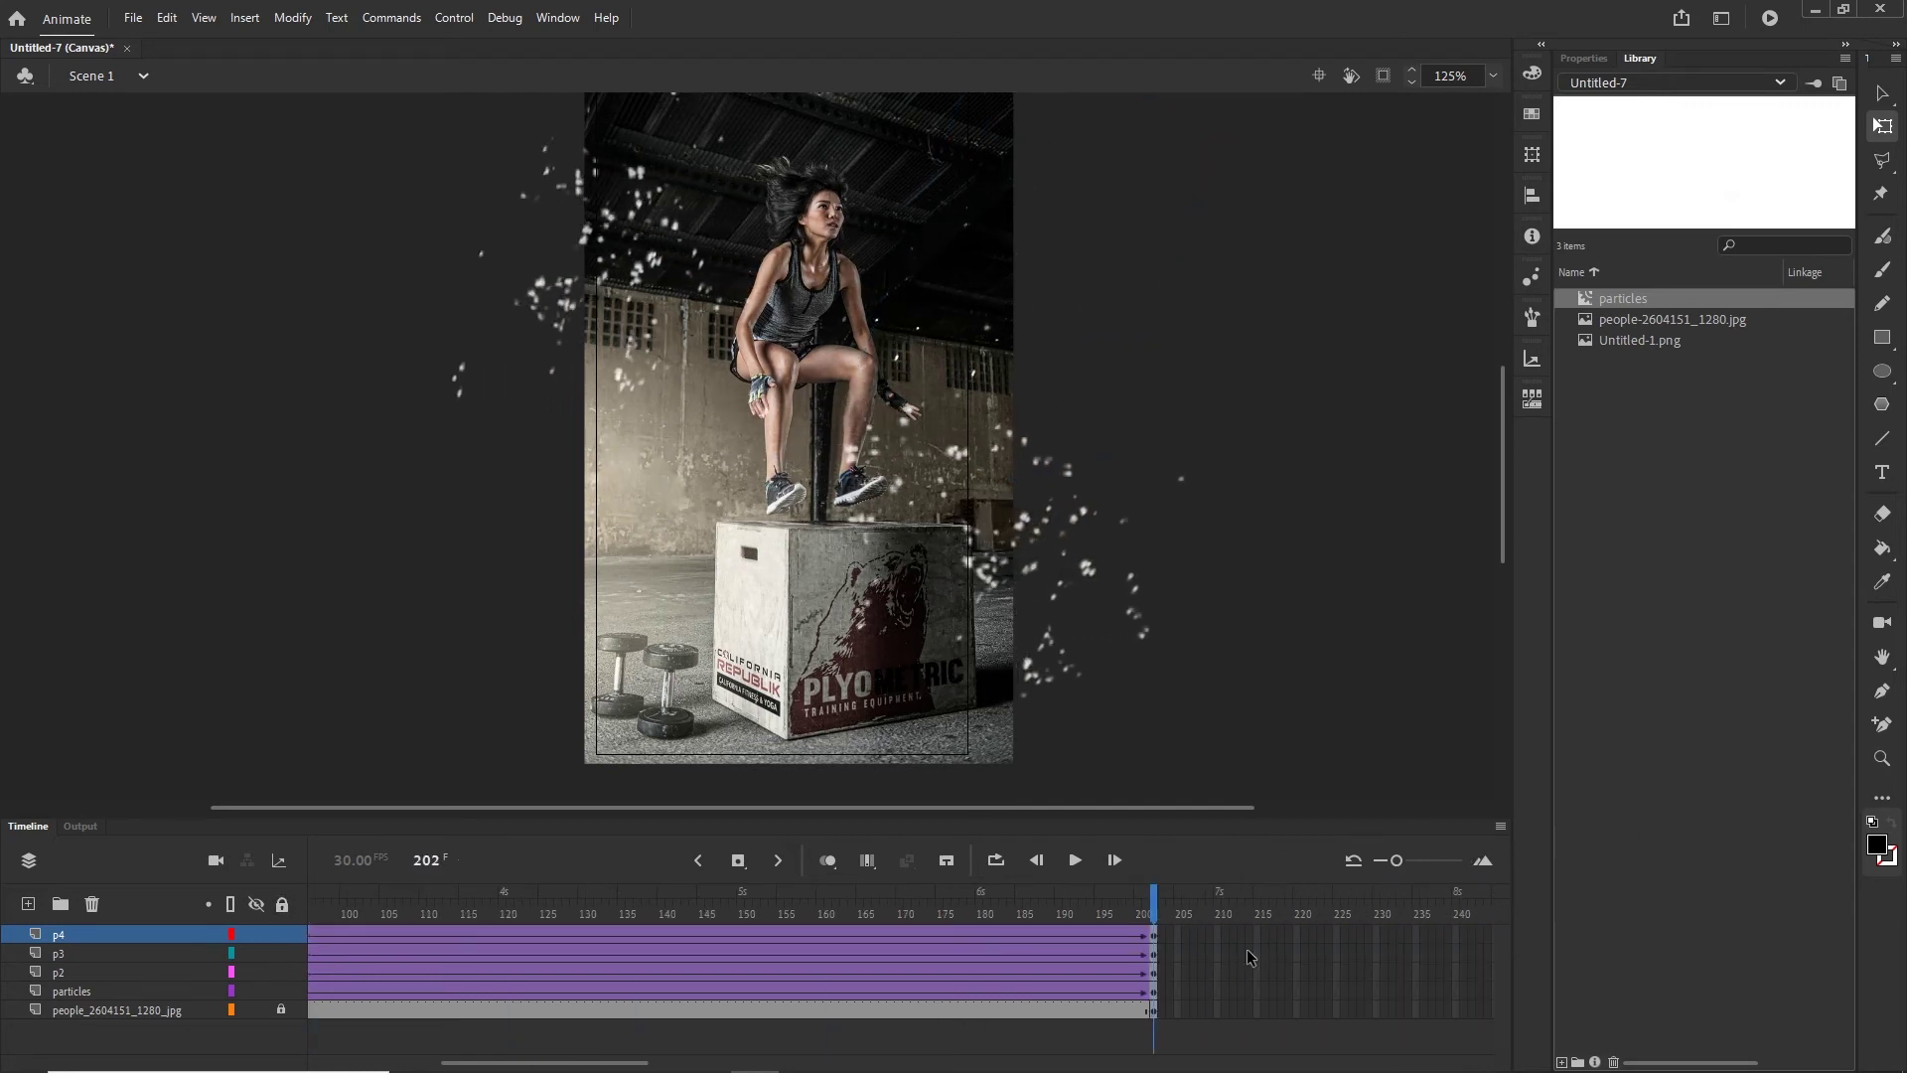
left_click(1153, 992)
key("shift+Left")
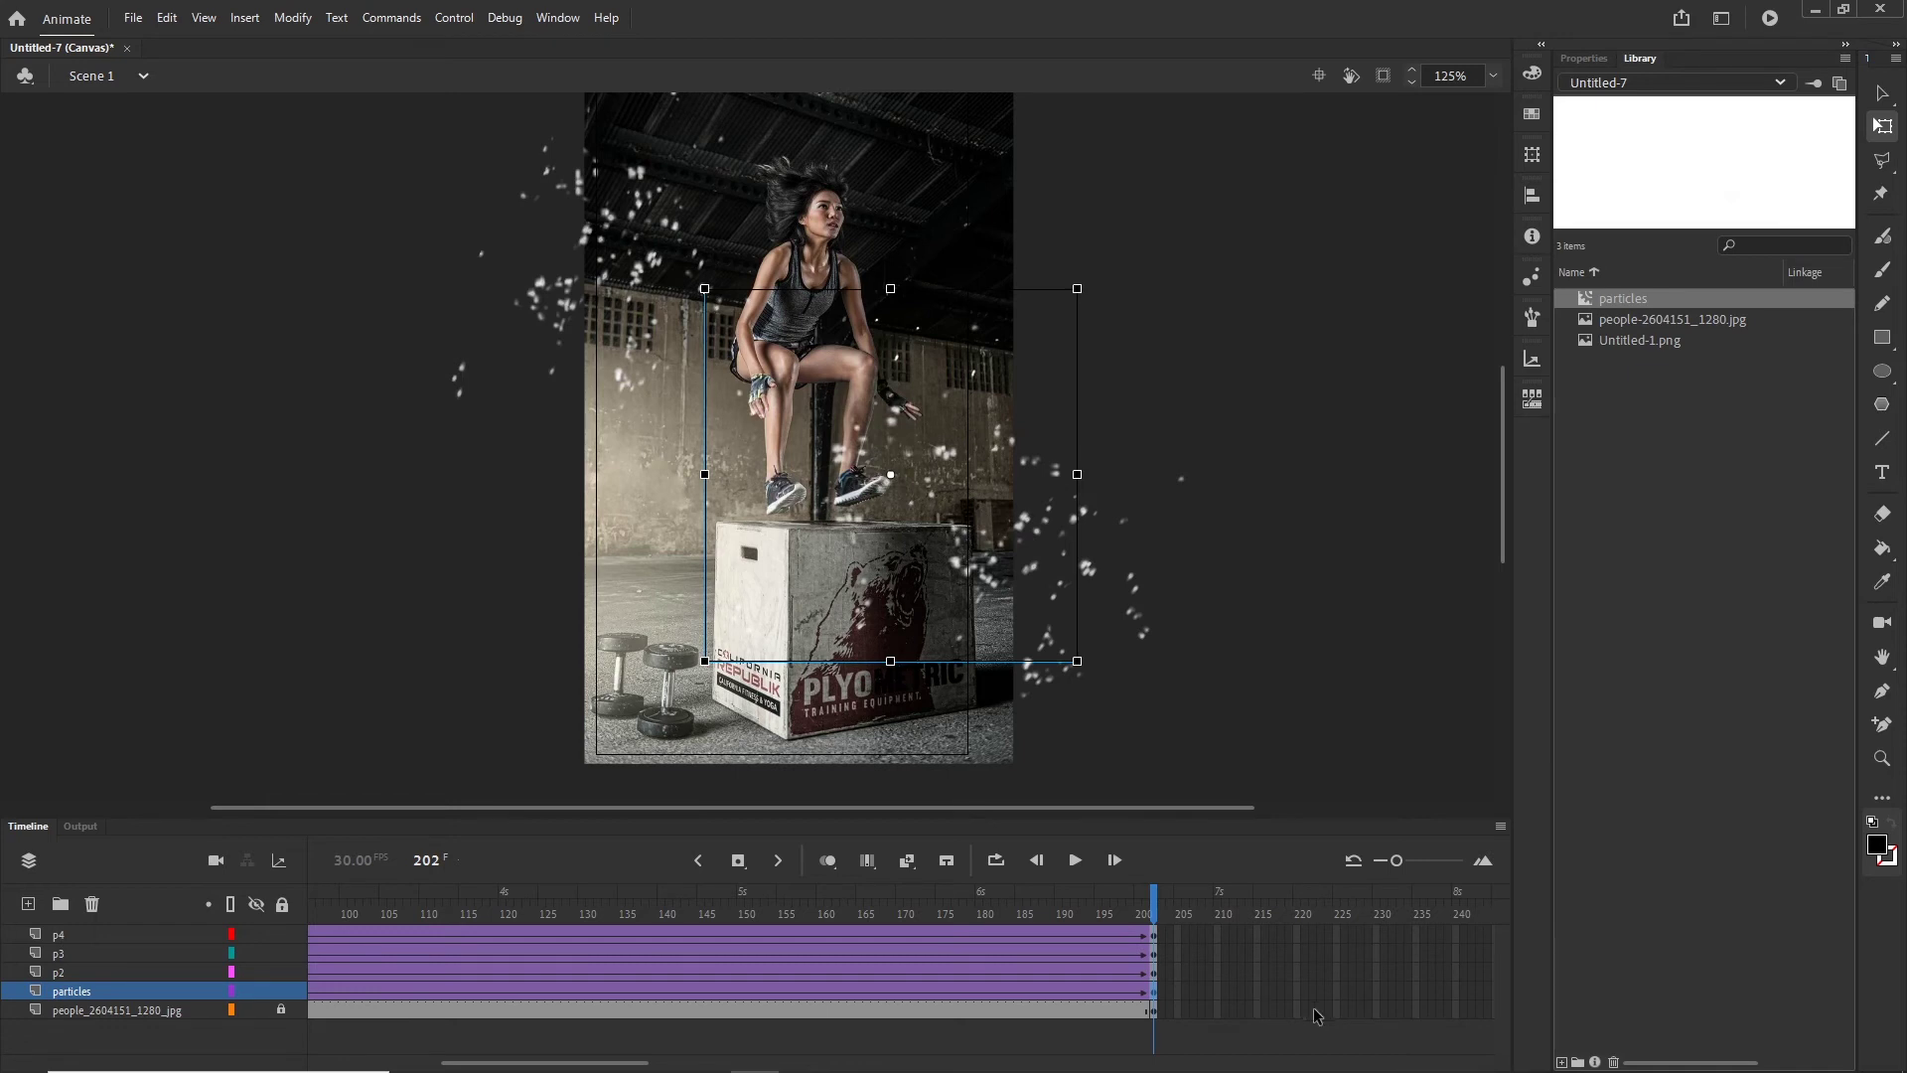
left_click(1153, 976)
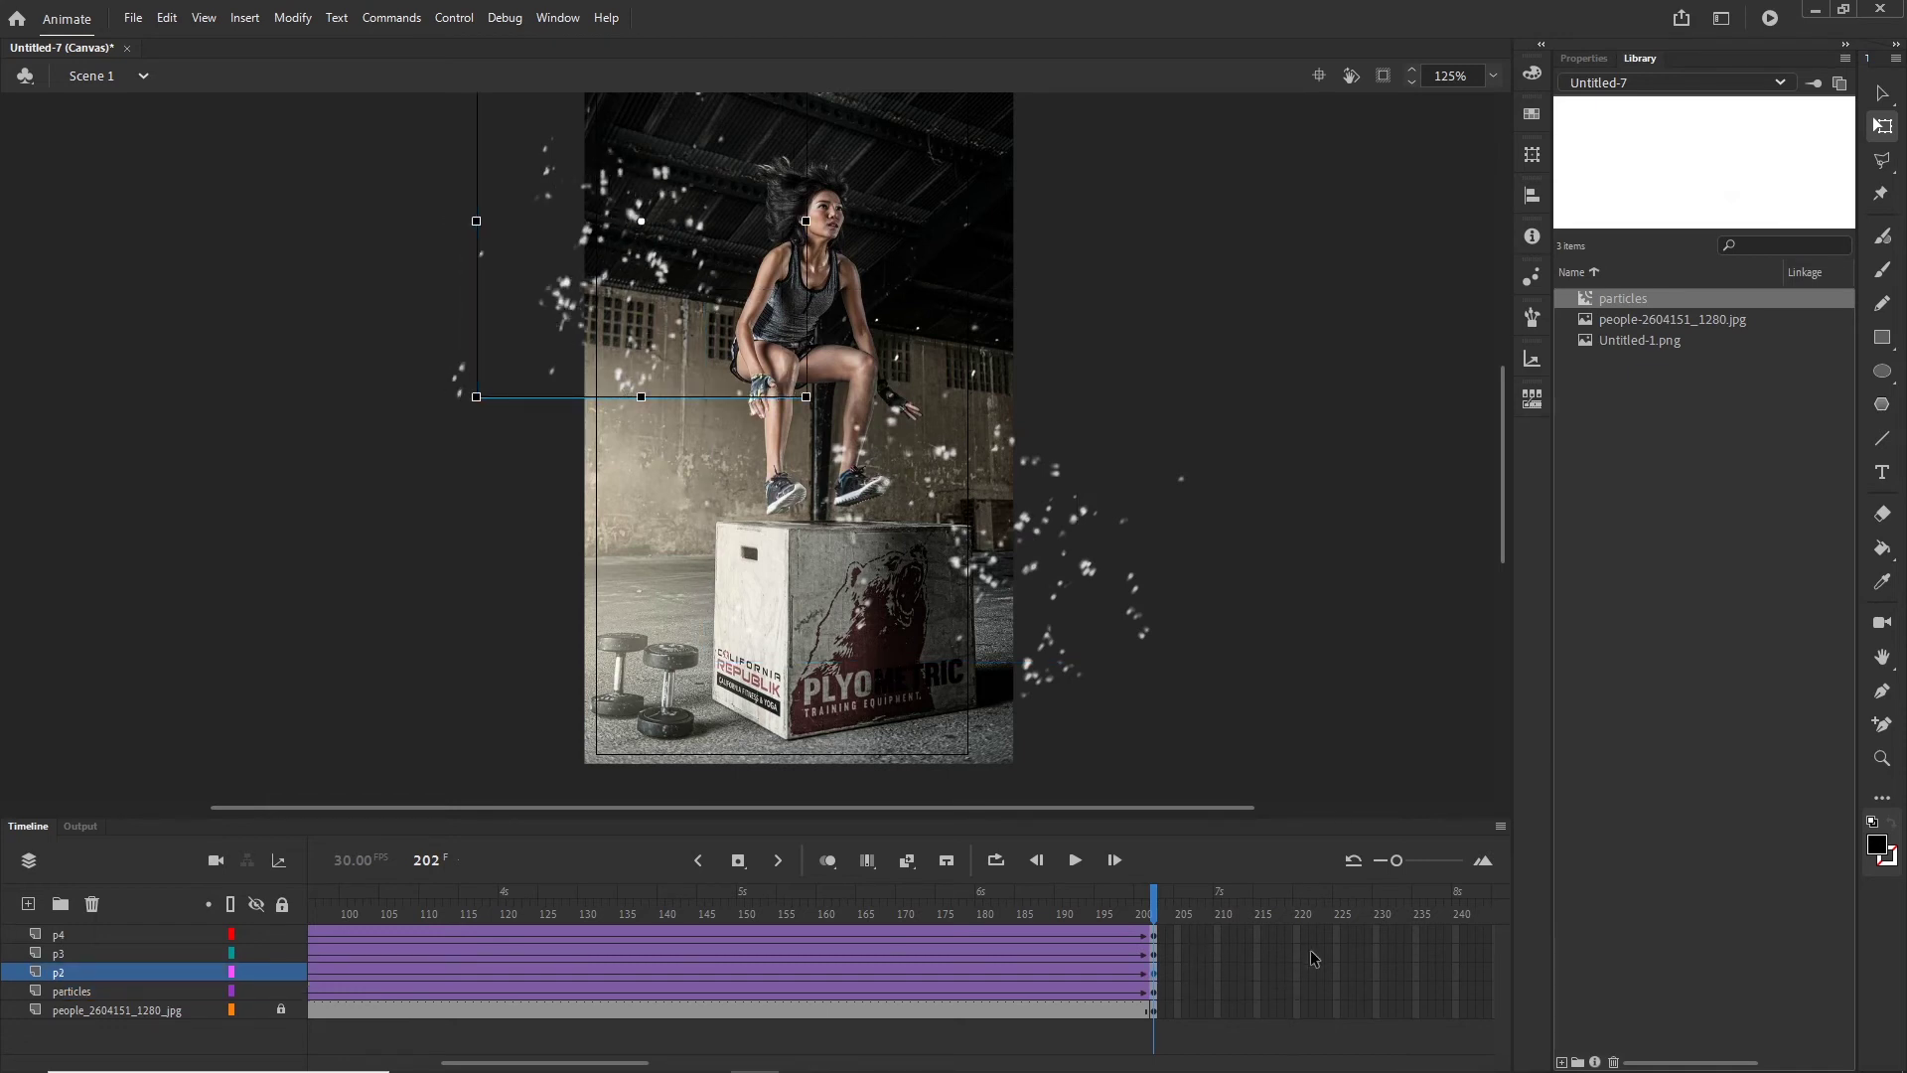
Step: Test the shortened banner animation in the browser and return to Animate's timeline
key("ctrl+Return")
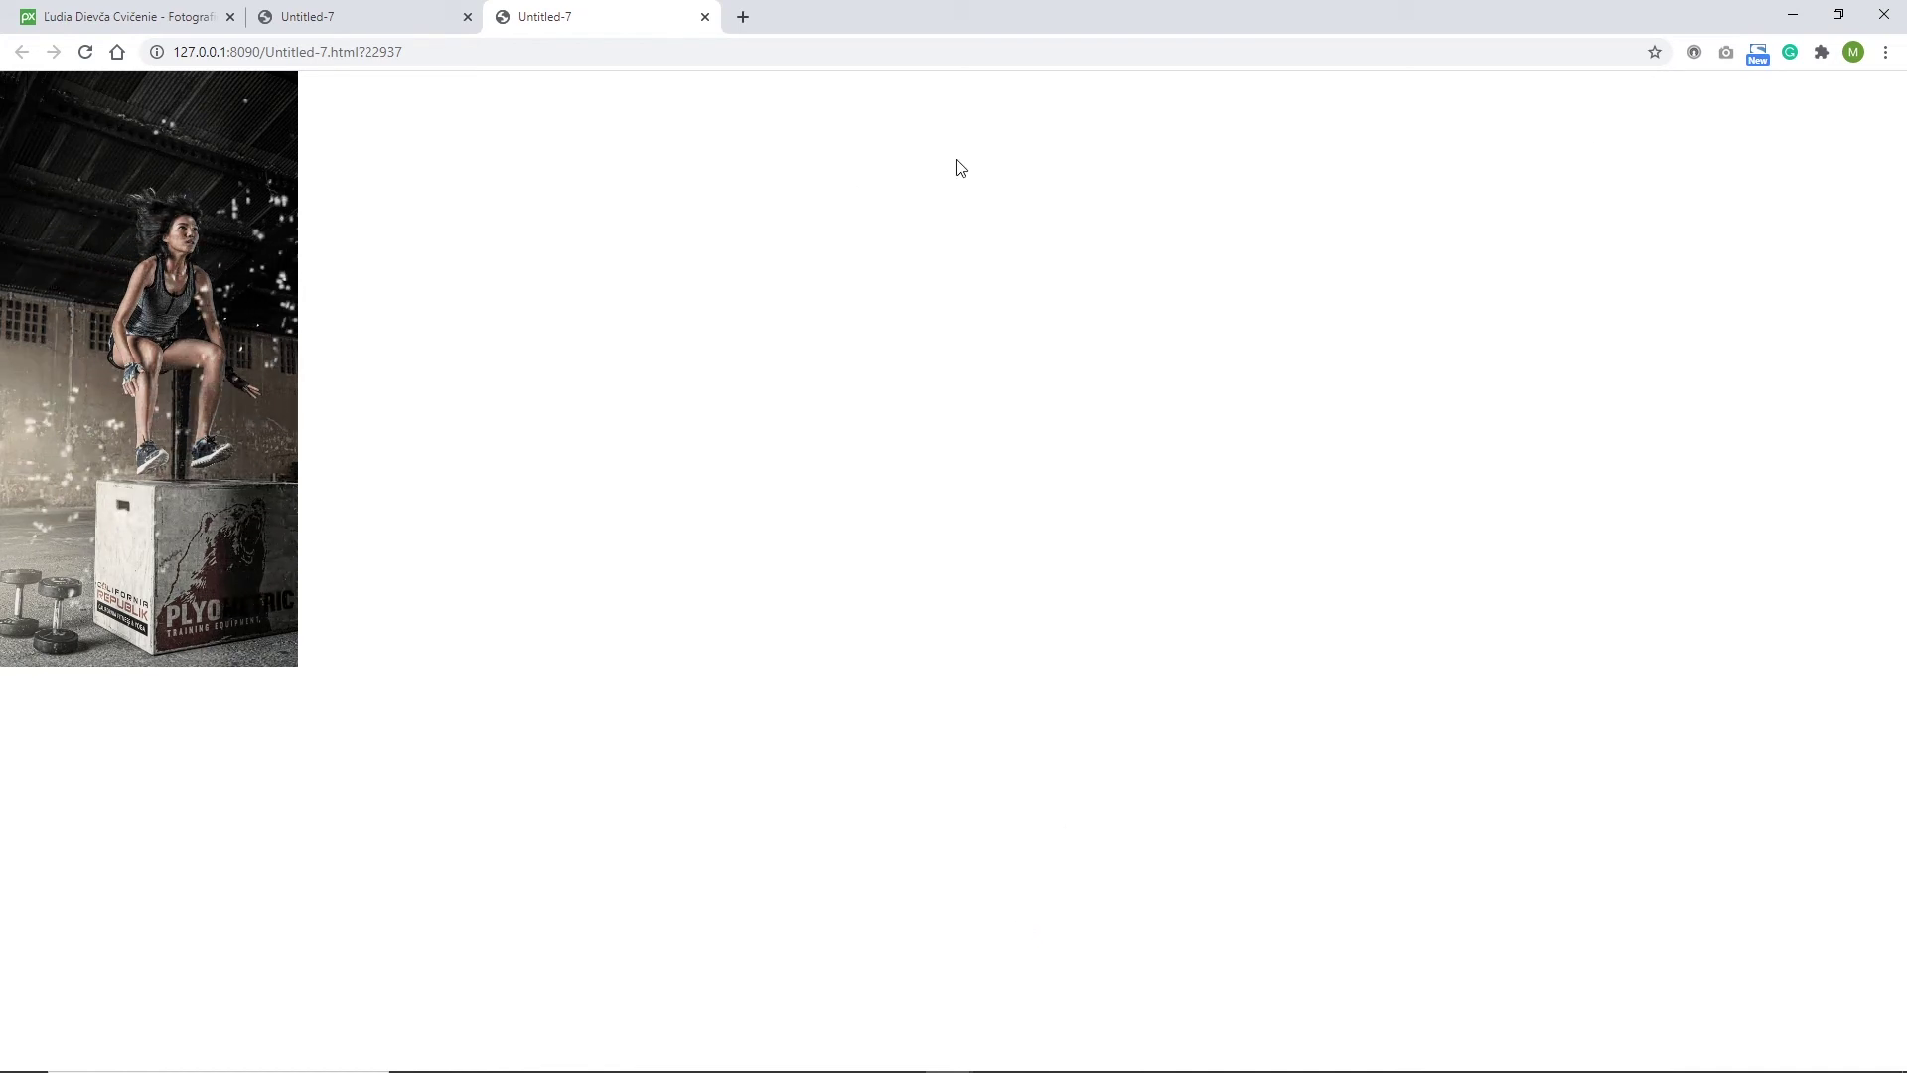
left_click(1793, 14)
left_click(28, 827)
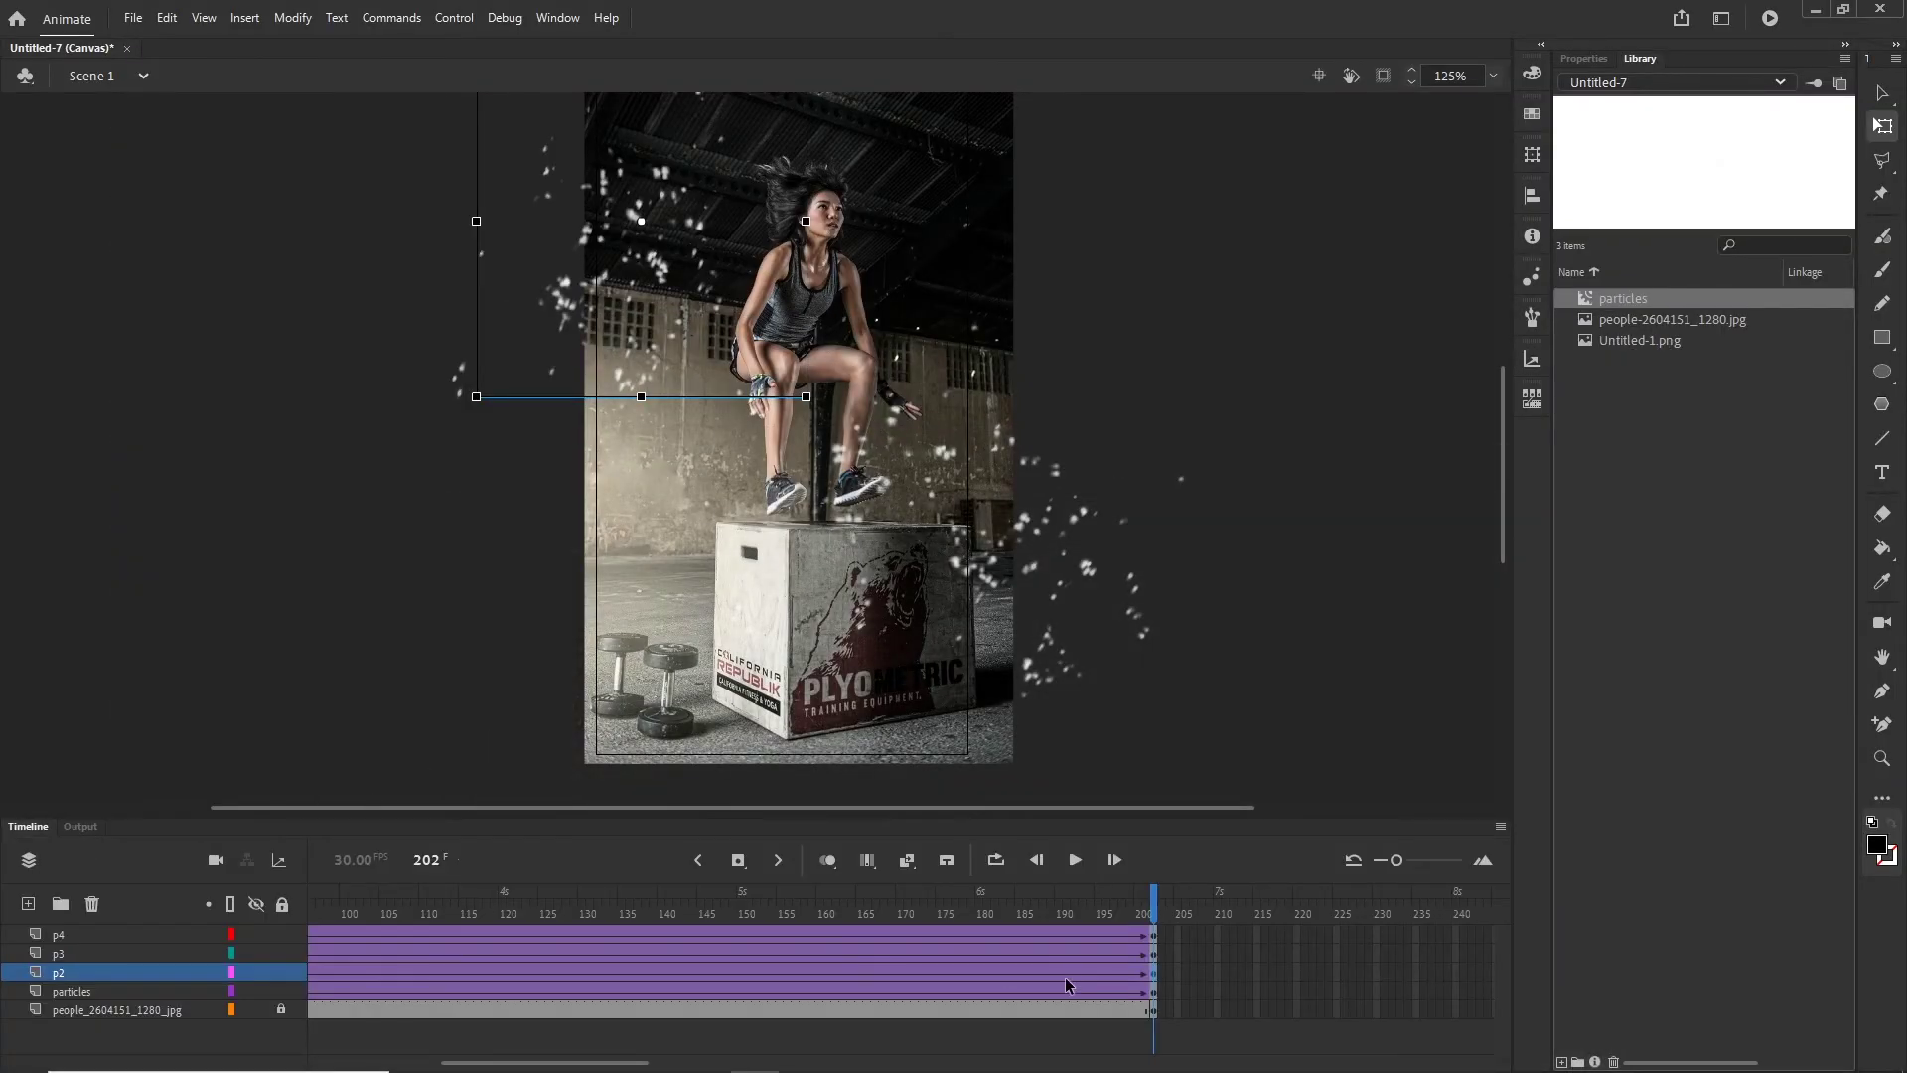
Step: Shift the p3 instance left at frame 202 so it lies mostly over the box in the photo
left_click(1154, 991)
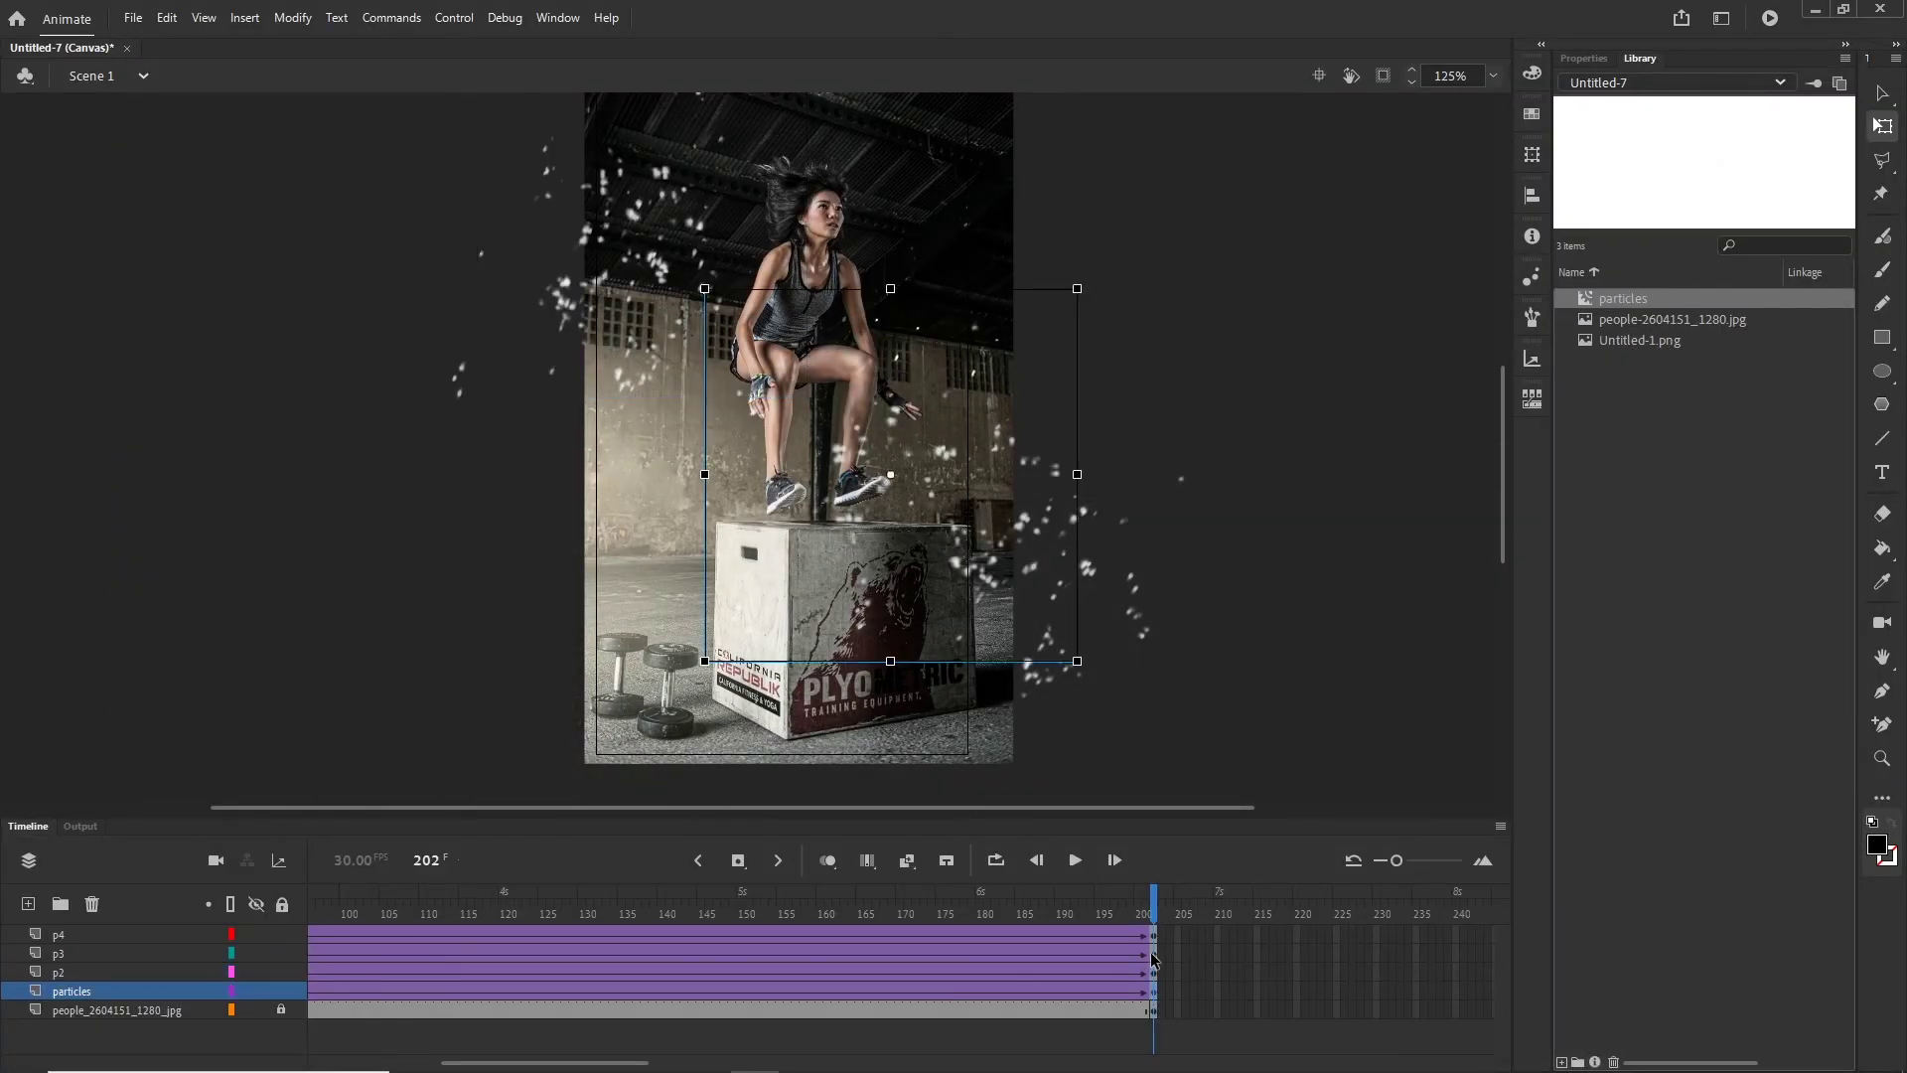
left_click(1154, 954)
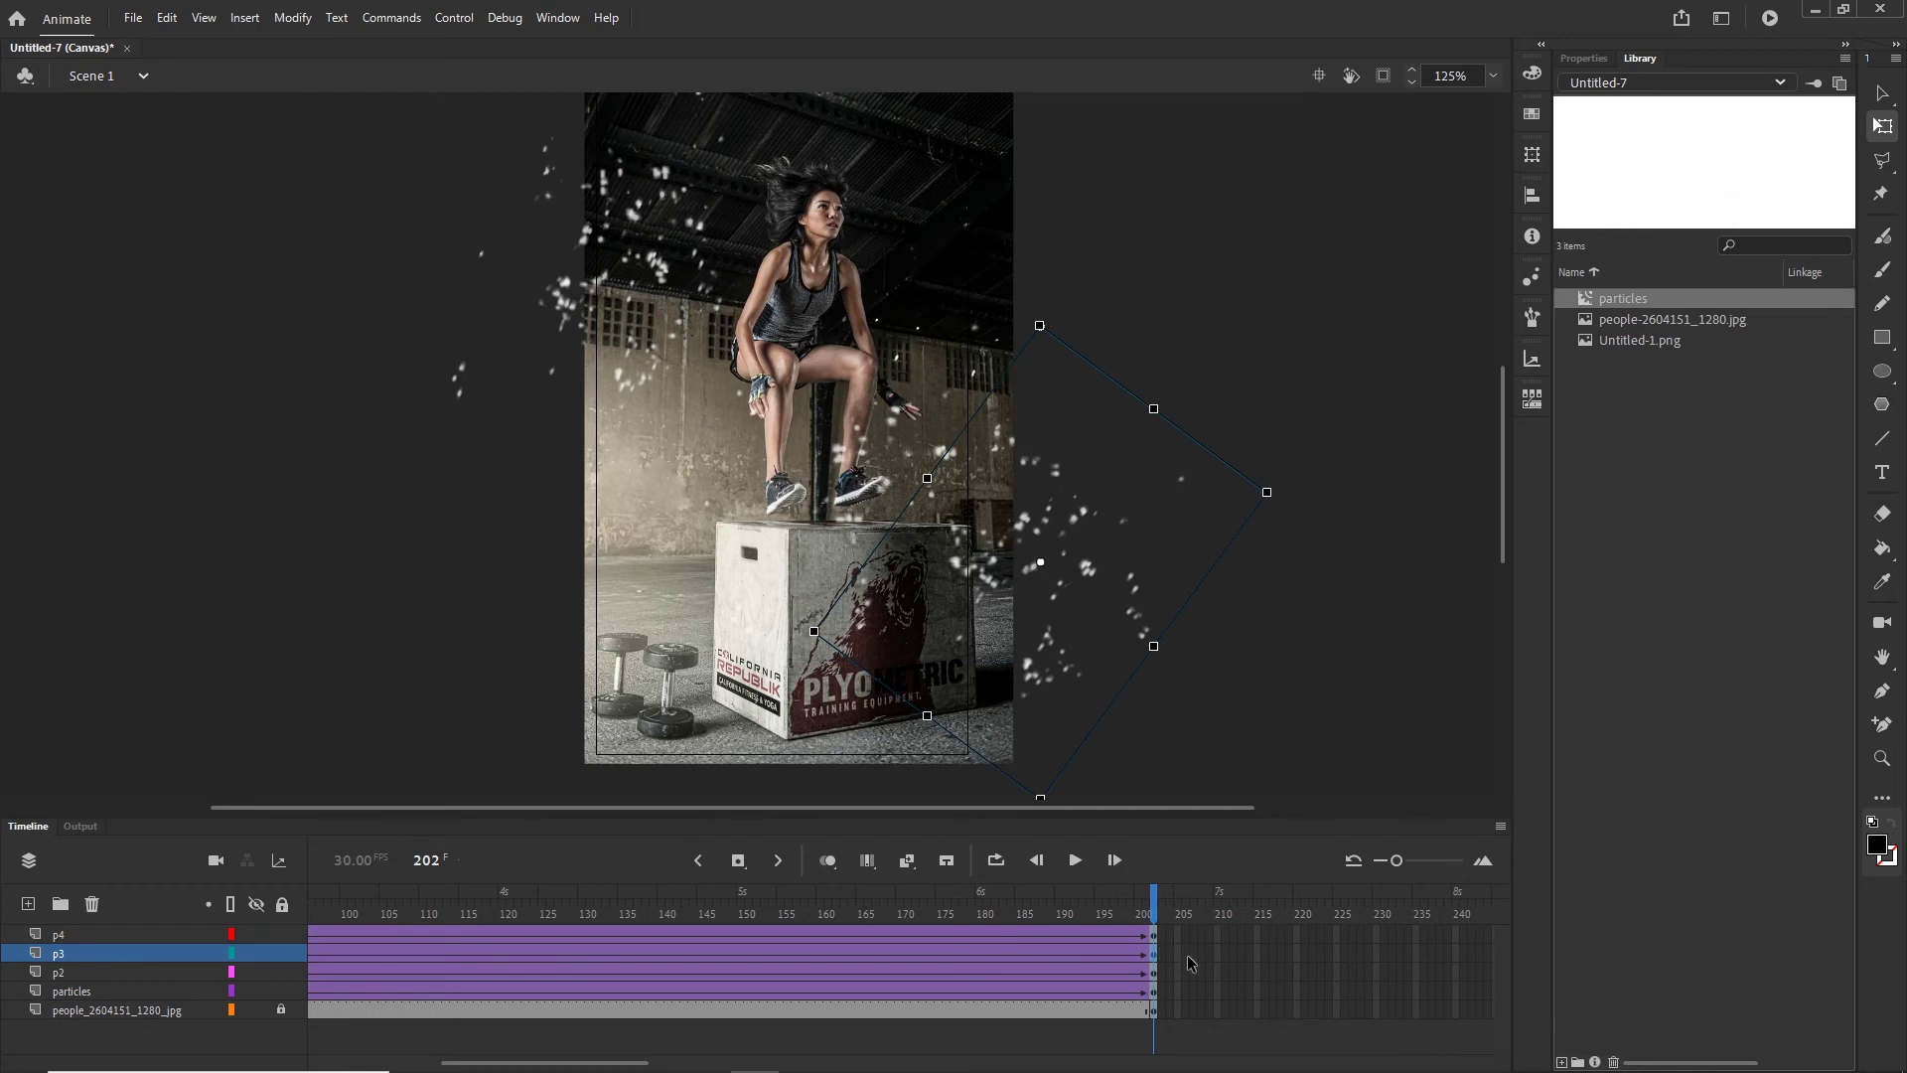
key("shift+Left")
key("shift+Left")
key("shift+Left")
key("shift+Left")
key("shift+Left")
key("shift+Left")
key("shift+Left")
key("shift+Left")
key("shift+Left")
key("shift+Left")
key("shift+Left")
key("shift+Left")
key("shift+Left")
key("shift+Left")
key("shift+Left")
key("shift+Left")
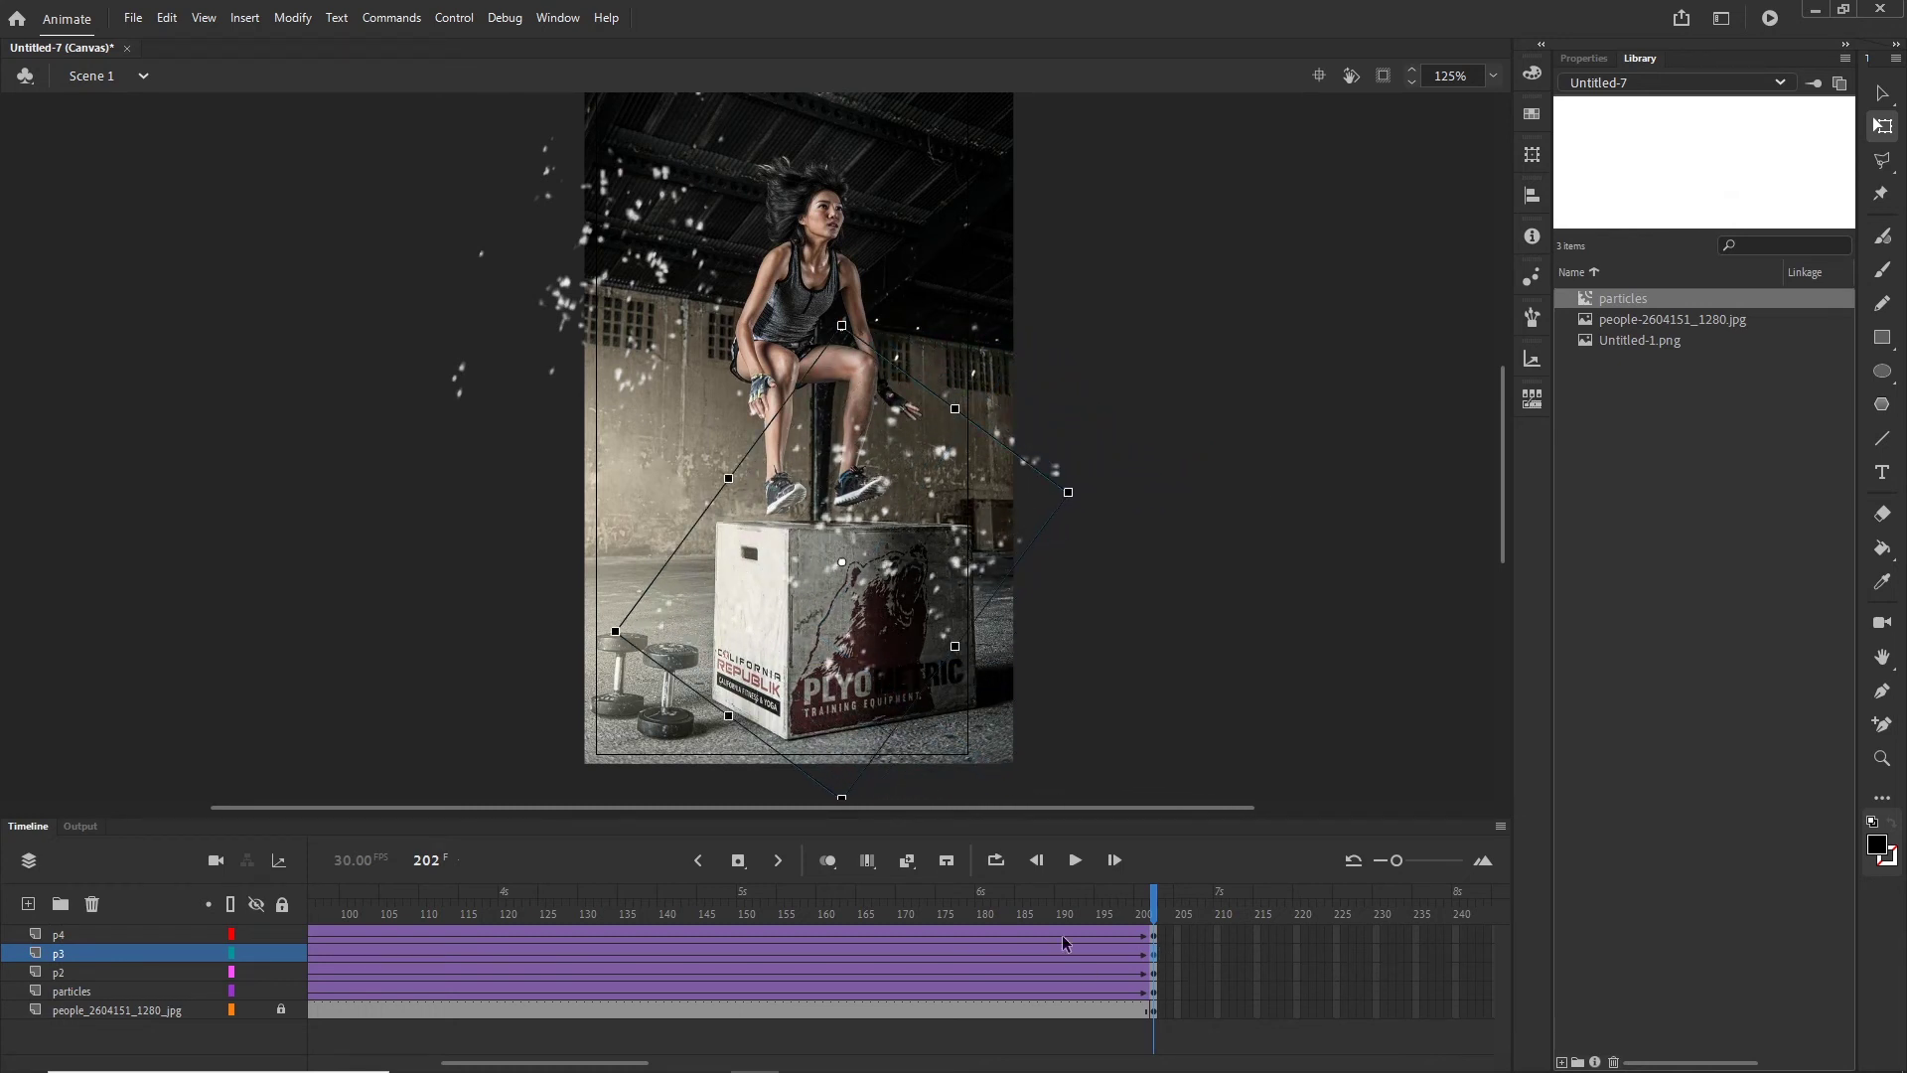
Step: Scrub through the animation, then shift the particles layer's instance right at frame 202, partly past the photo's right edge
left_click_drag(1154, 915, 1324, 1050)
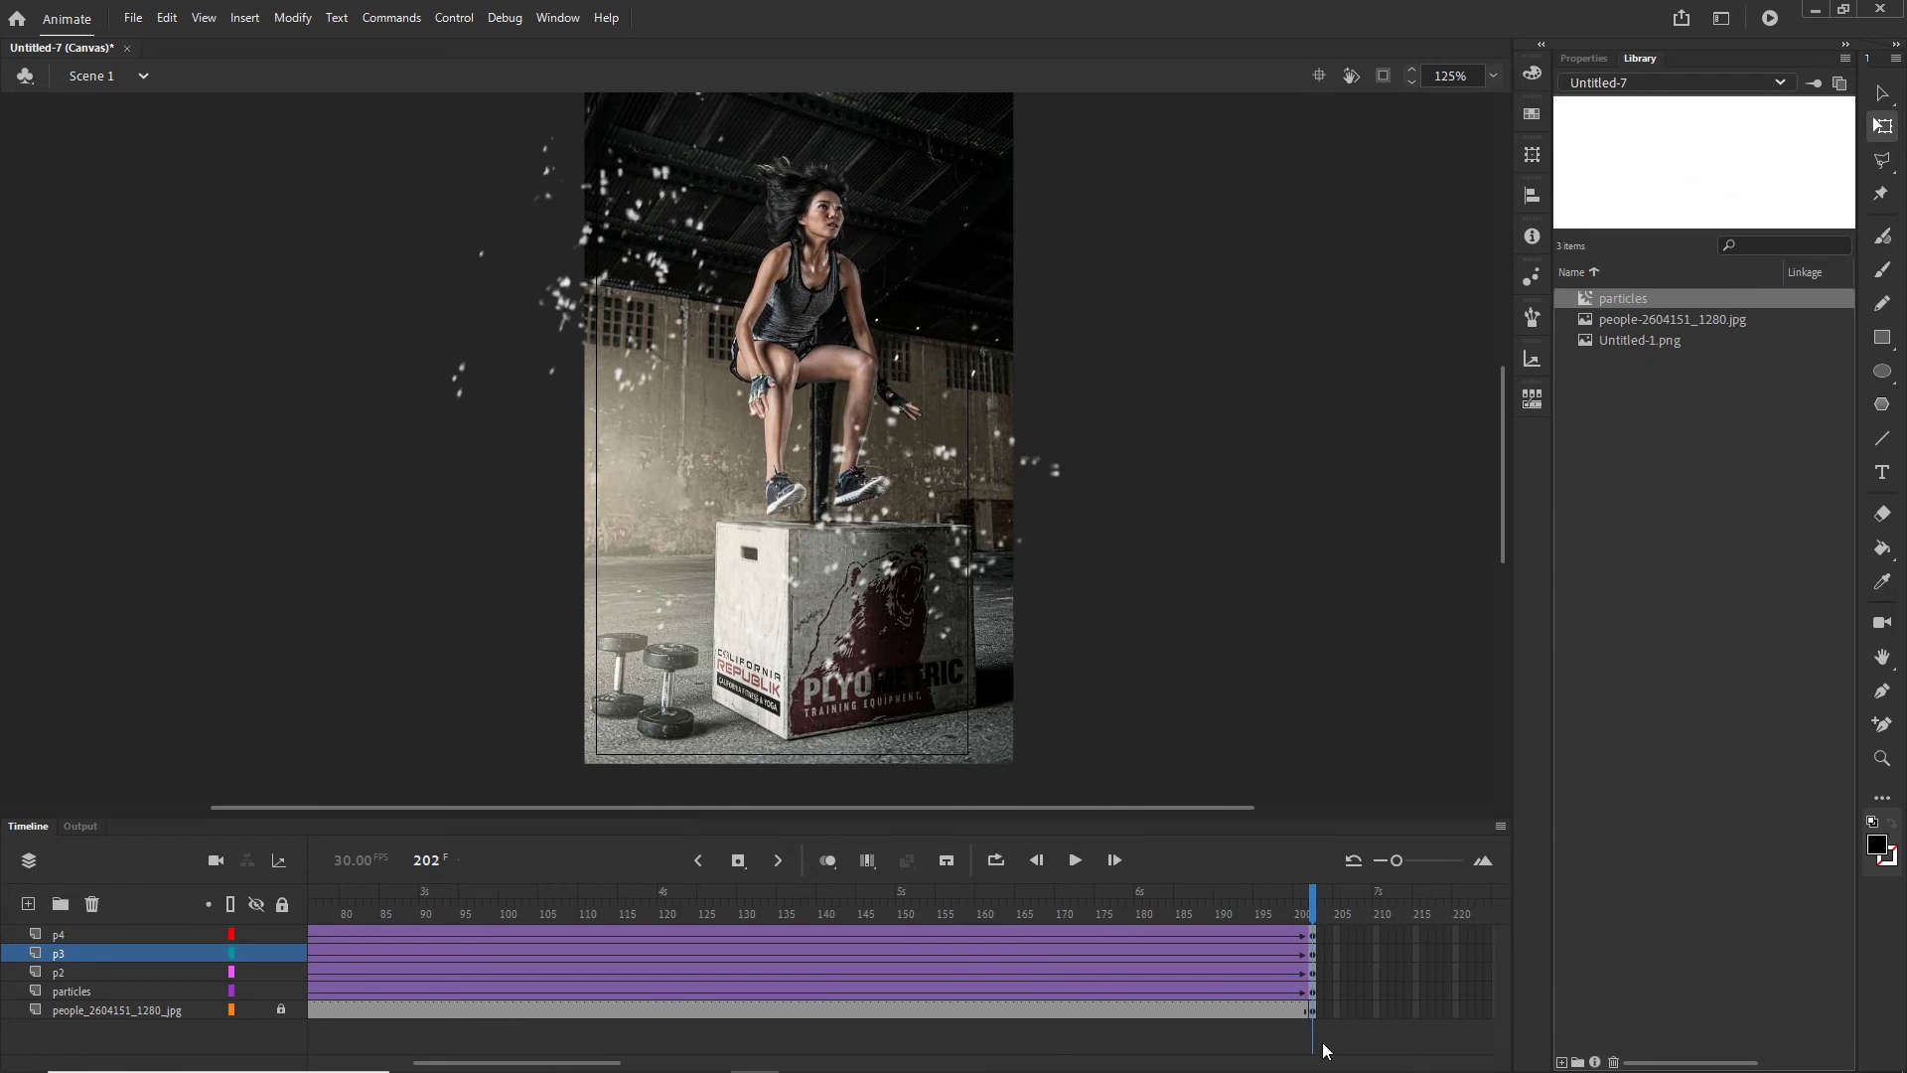
left_click(1313, 993)
key("shift+Right")
key("shift+Right")
key("shift+Right")
key("shift+Right")
key("shift+Right")
key("shift+Right")
key("shift+Right")
key("shift+Right")
key("shift+Right")
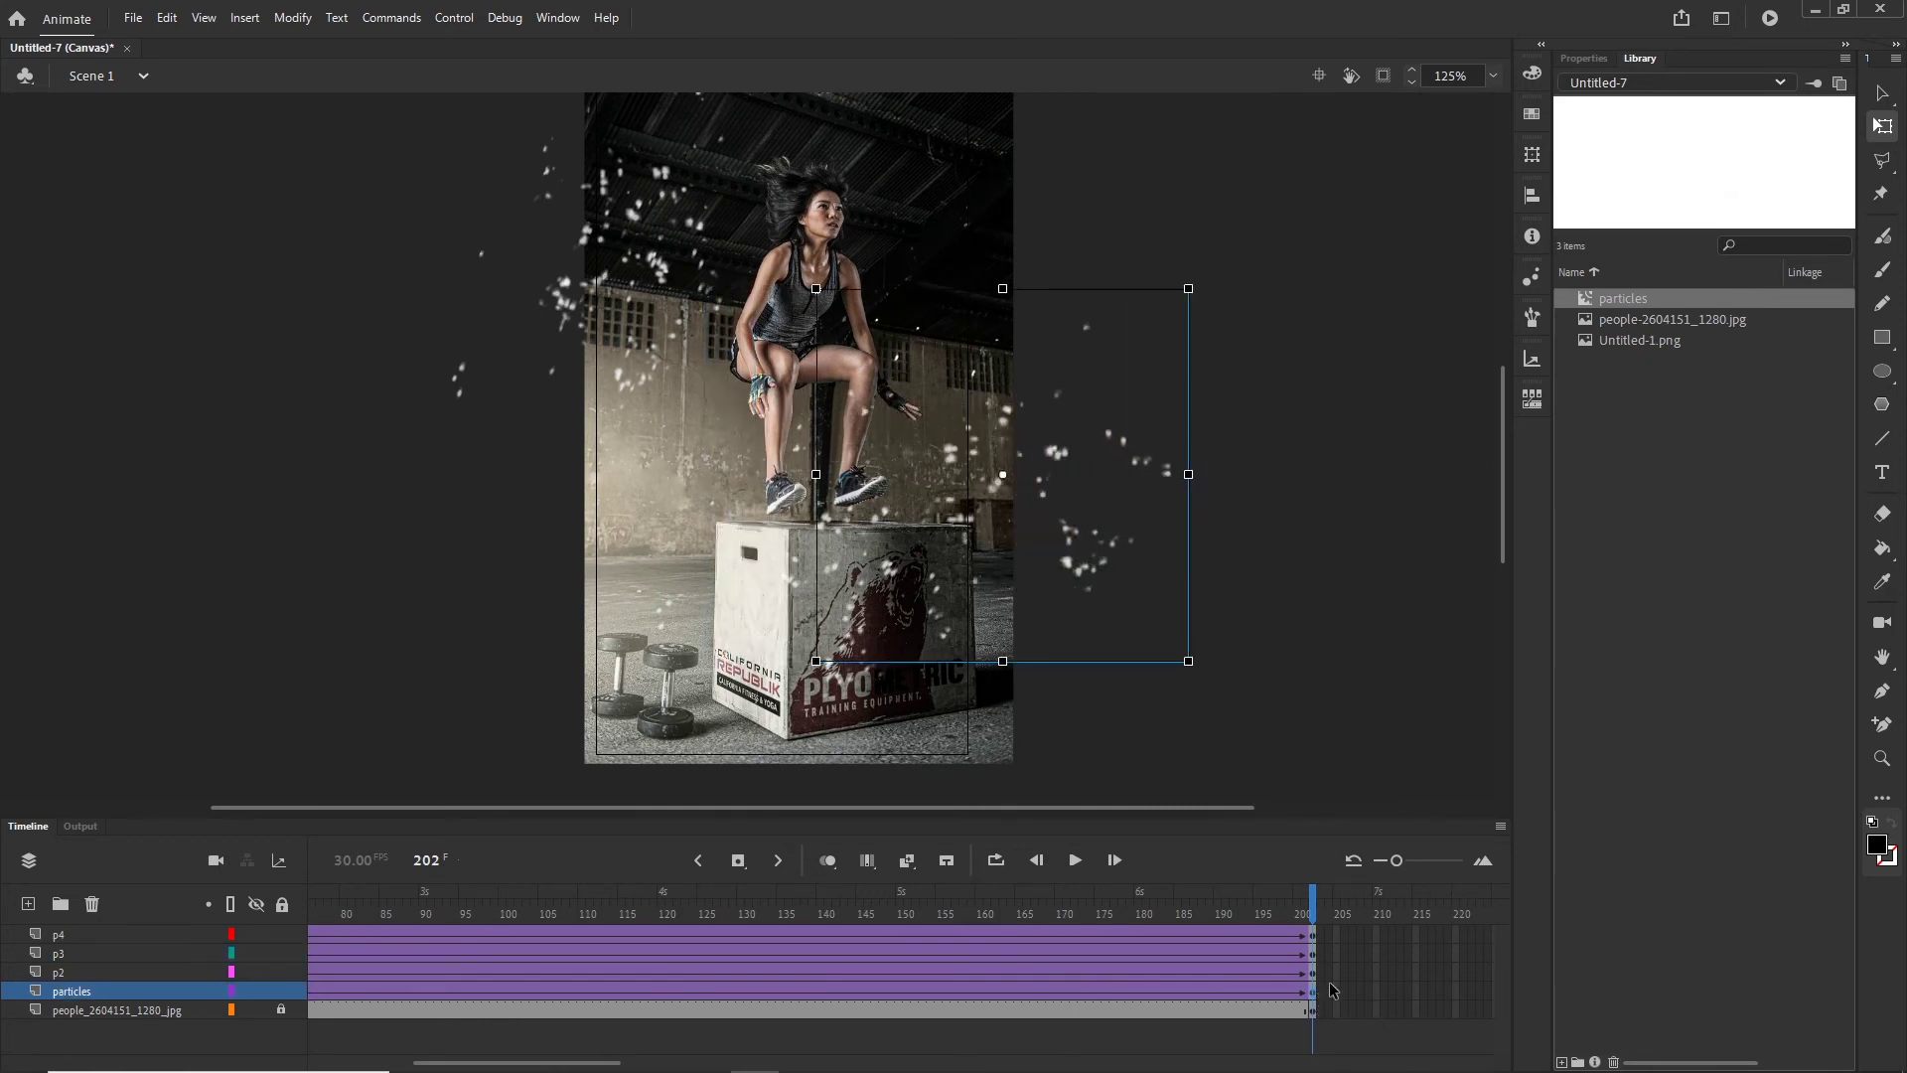
Step: Nudge the p3 instance farther left at frame 202 until its whole right side is inside the photo
left_click(1320, 955)
key("shift+Left")
key("shift+Left")
key("shift+Left")
key("shift+Left")
key("shift+Left")
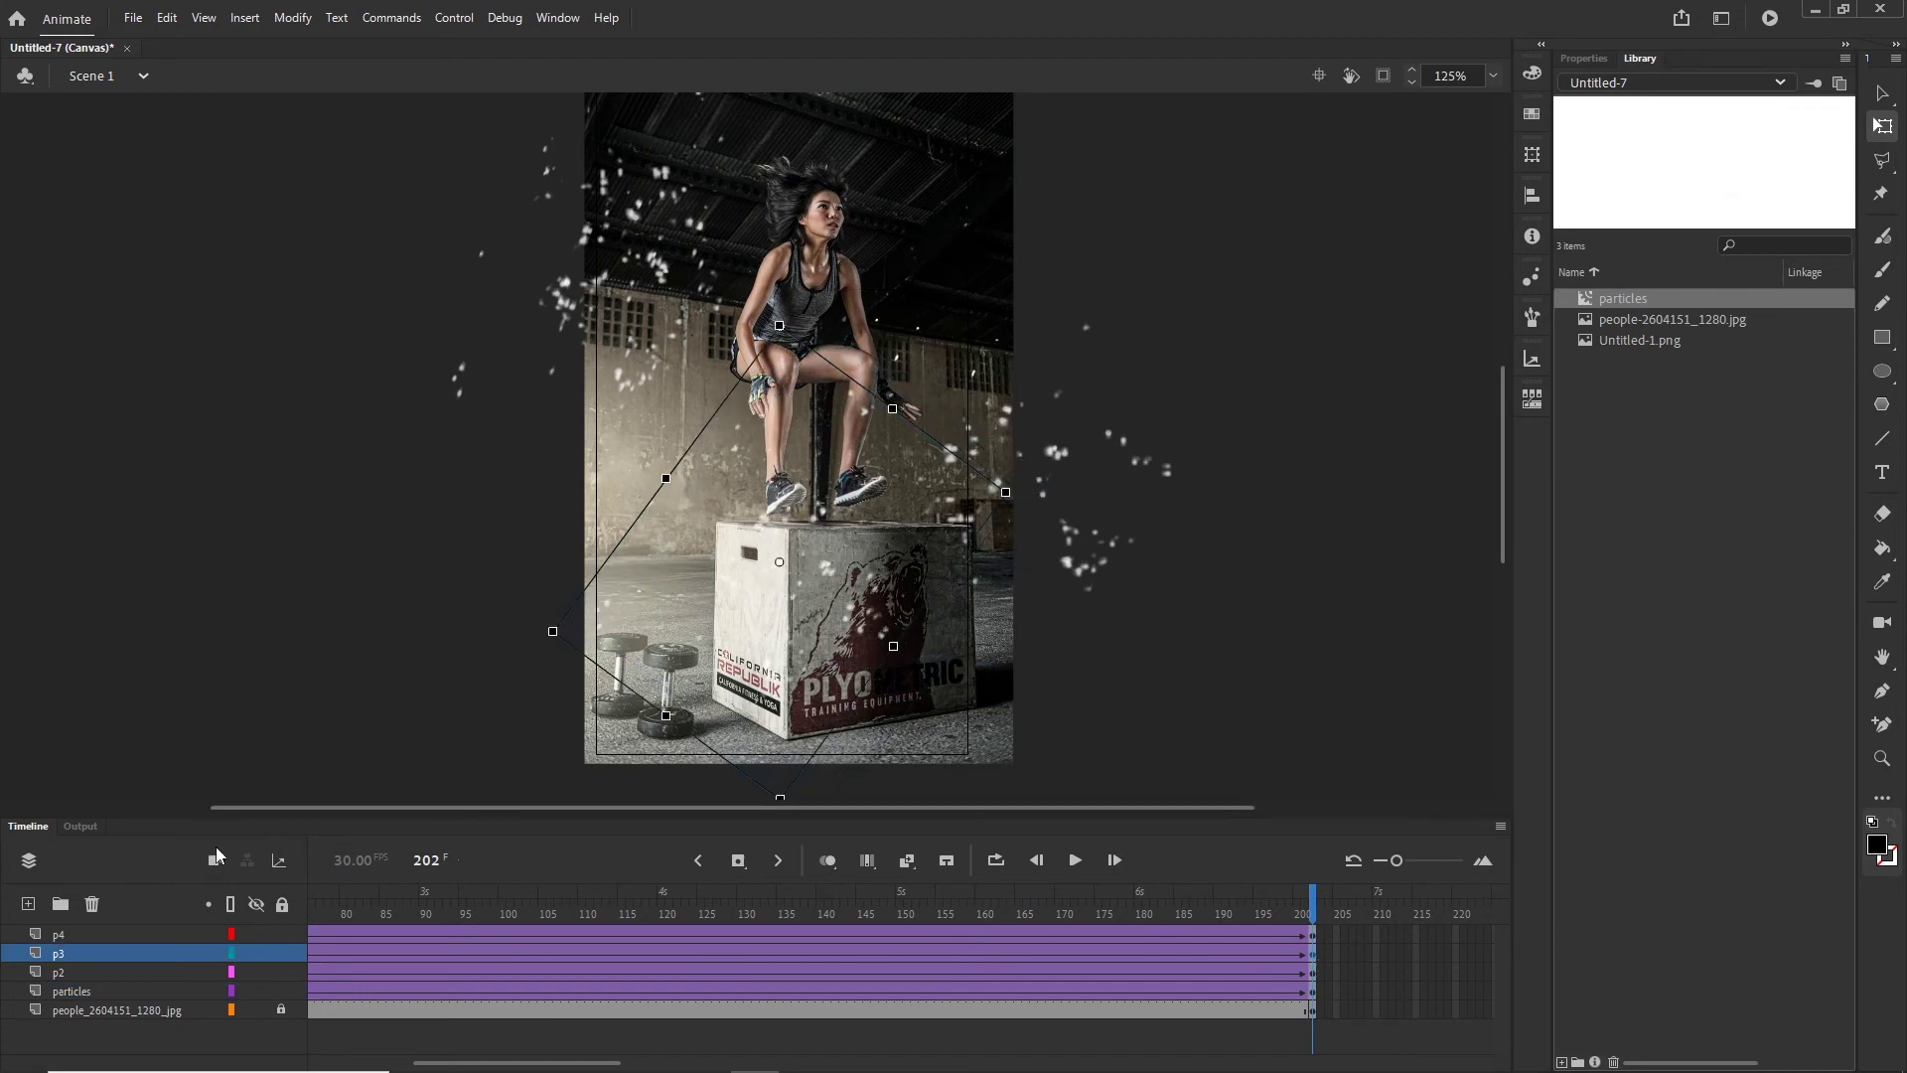
Step: Add a new layer above p4 and name it p5
left_click(66, 936)
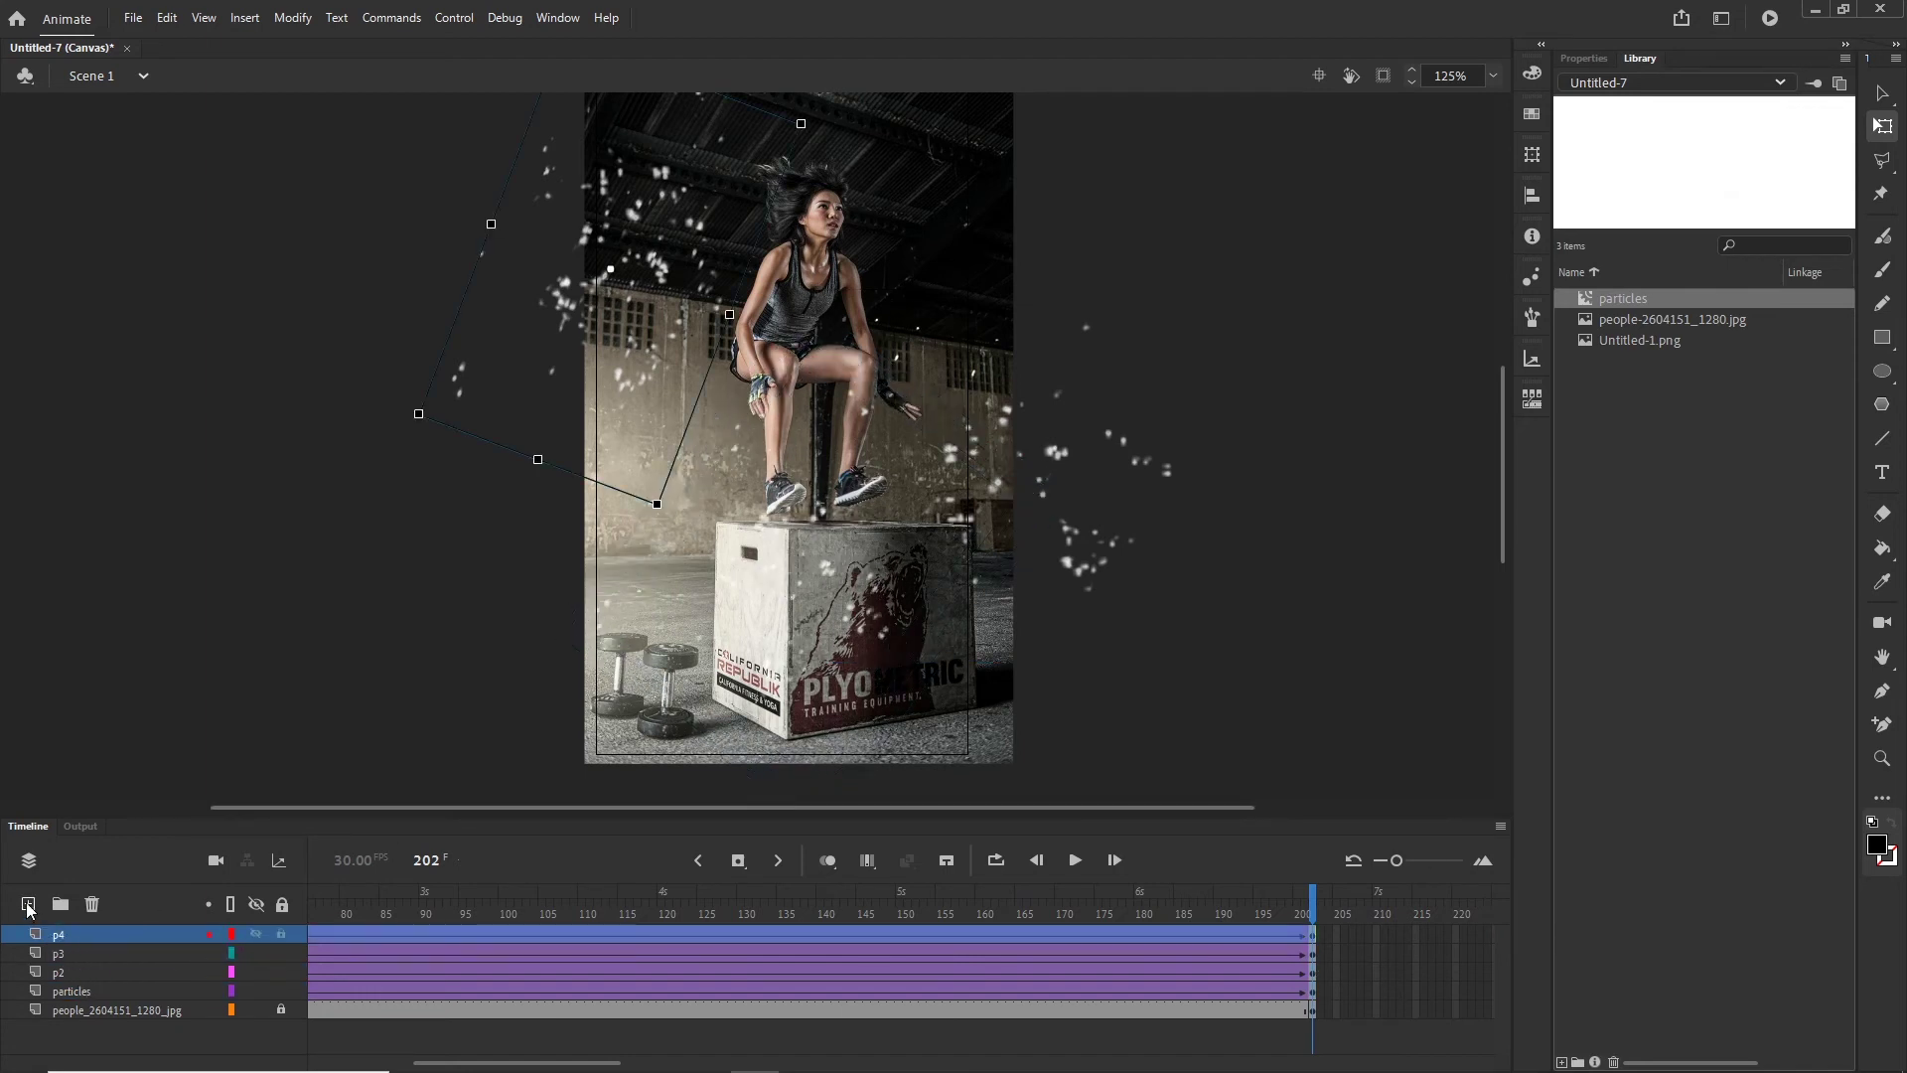
left_click(28, 905)
double_click(61, 936)
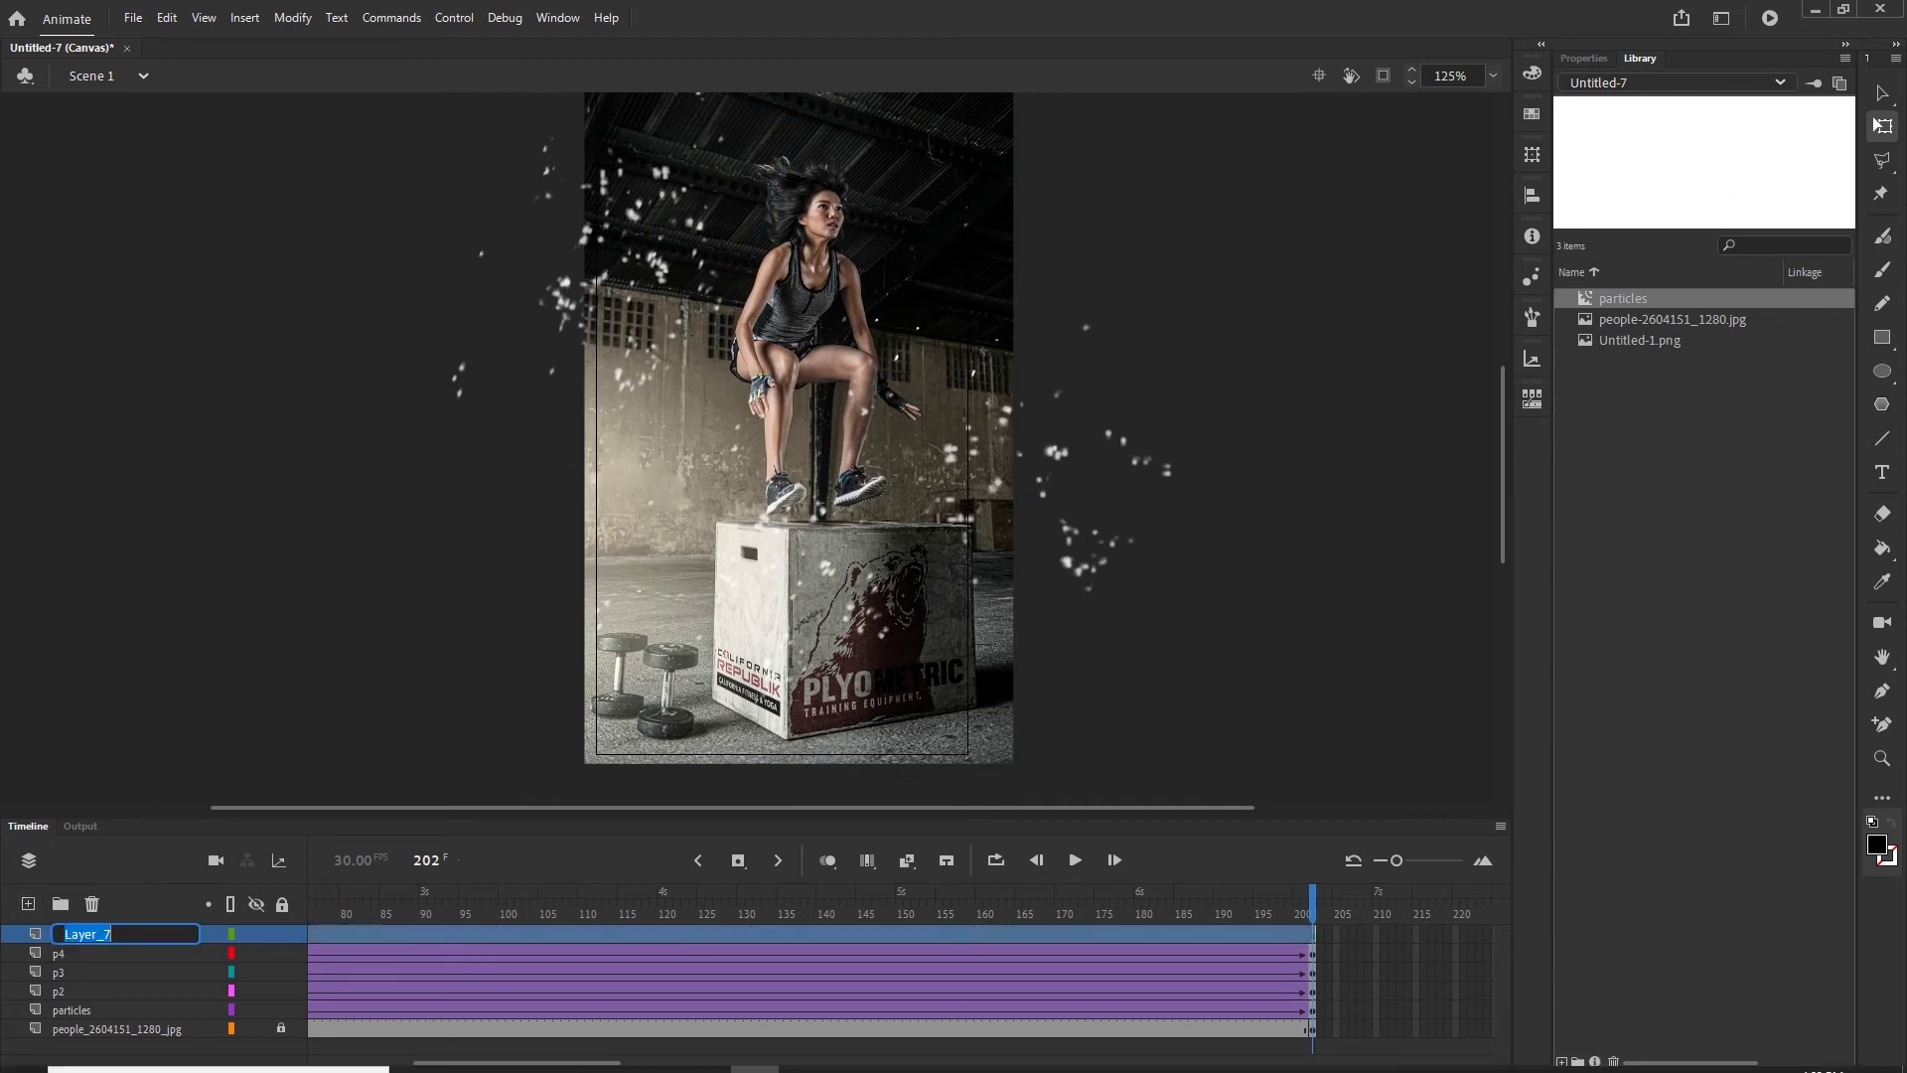
type("p5")
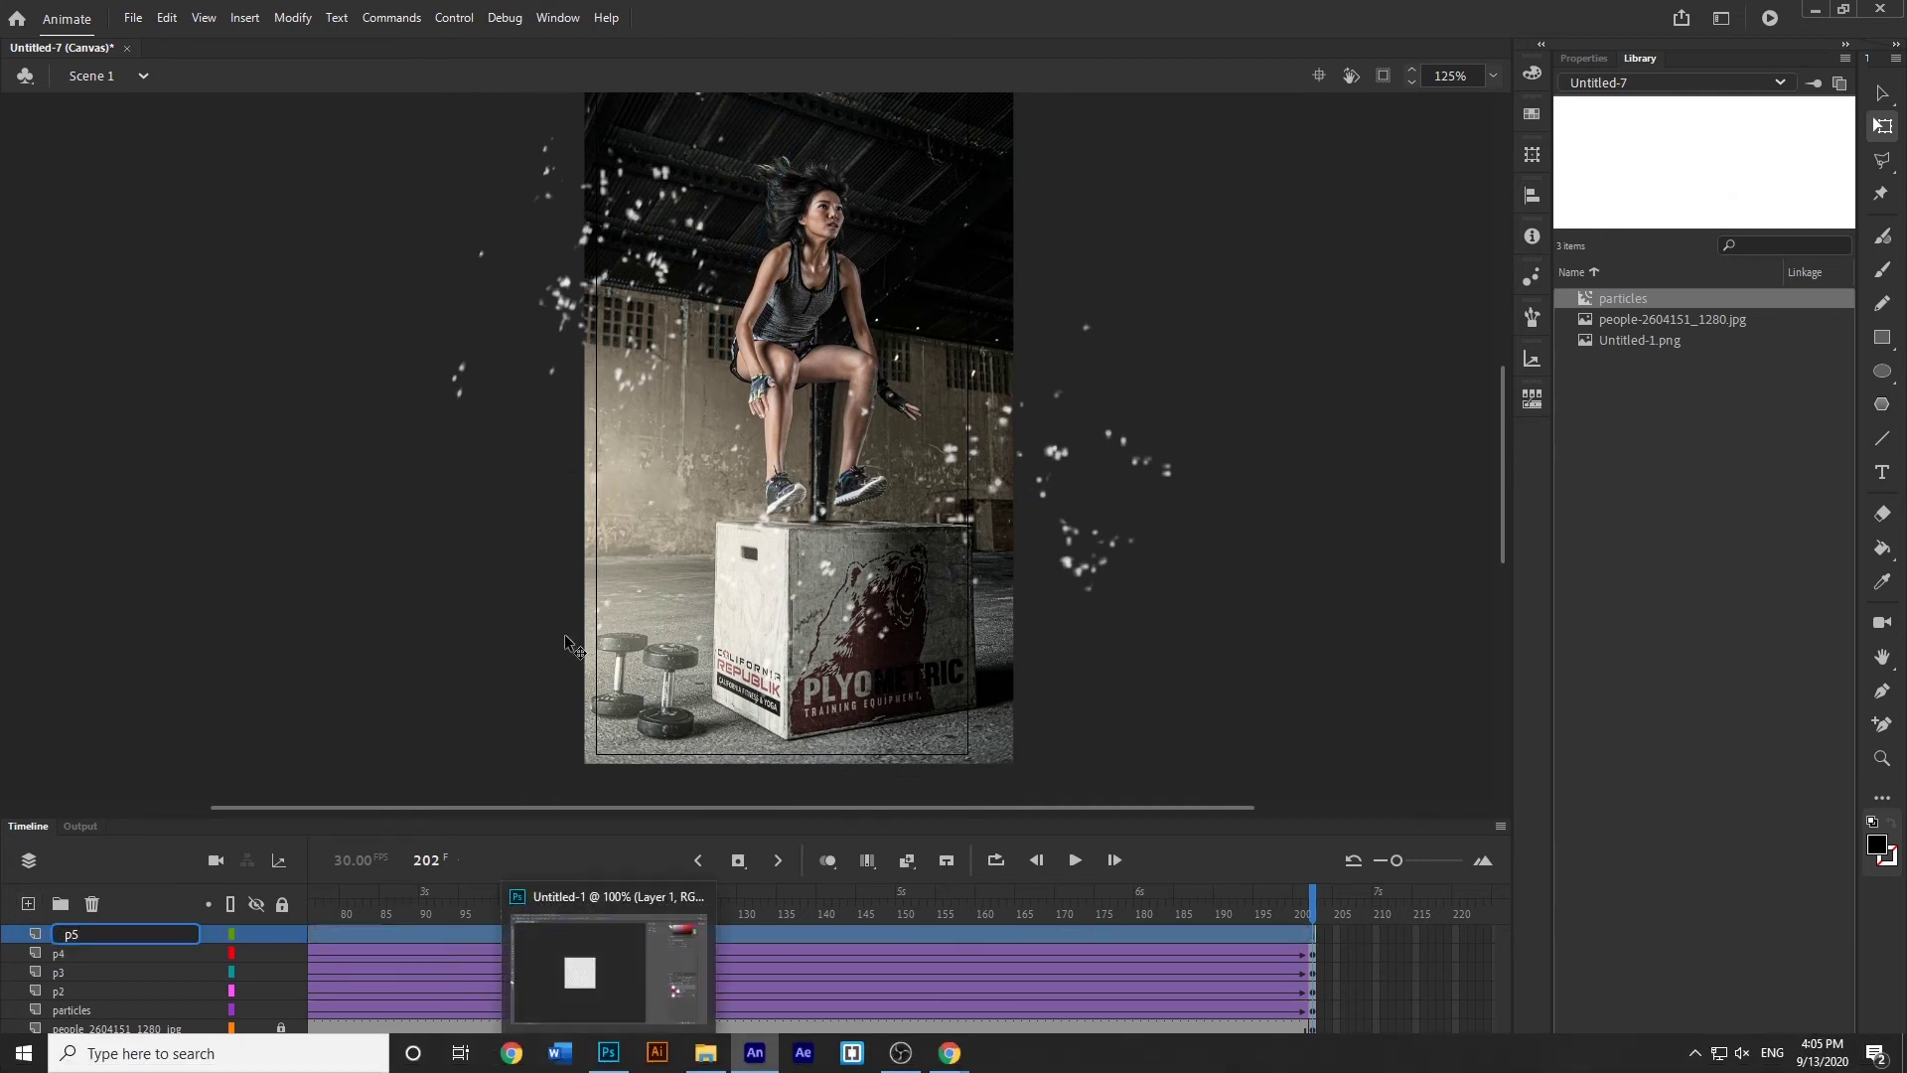
Step: Place an instance of the particles symbol on the p5 layer, positioned over and above the photo's upper part
key("Return")
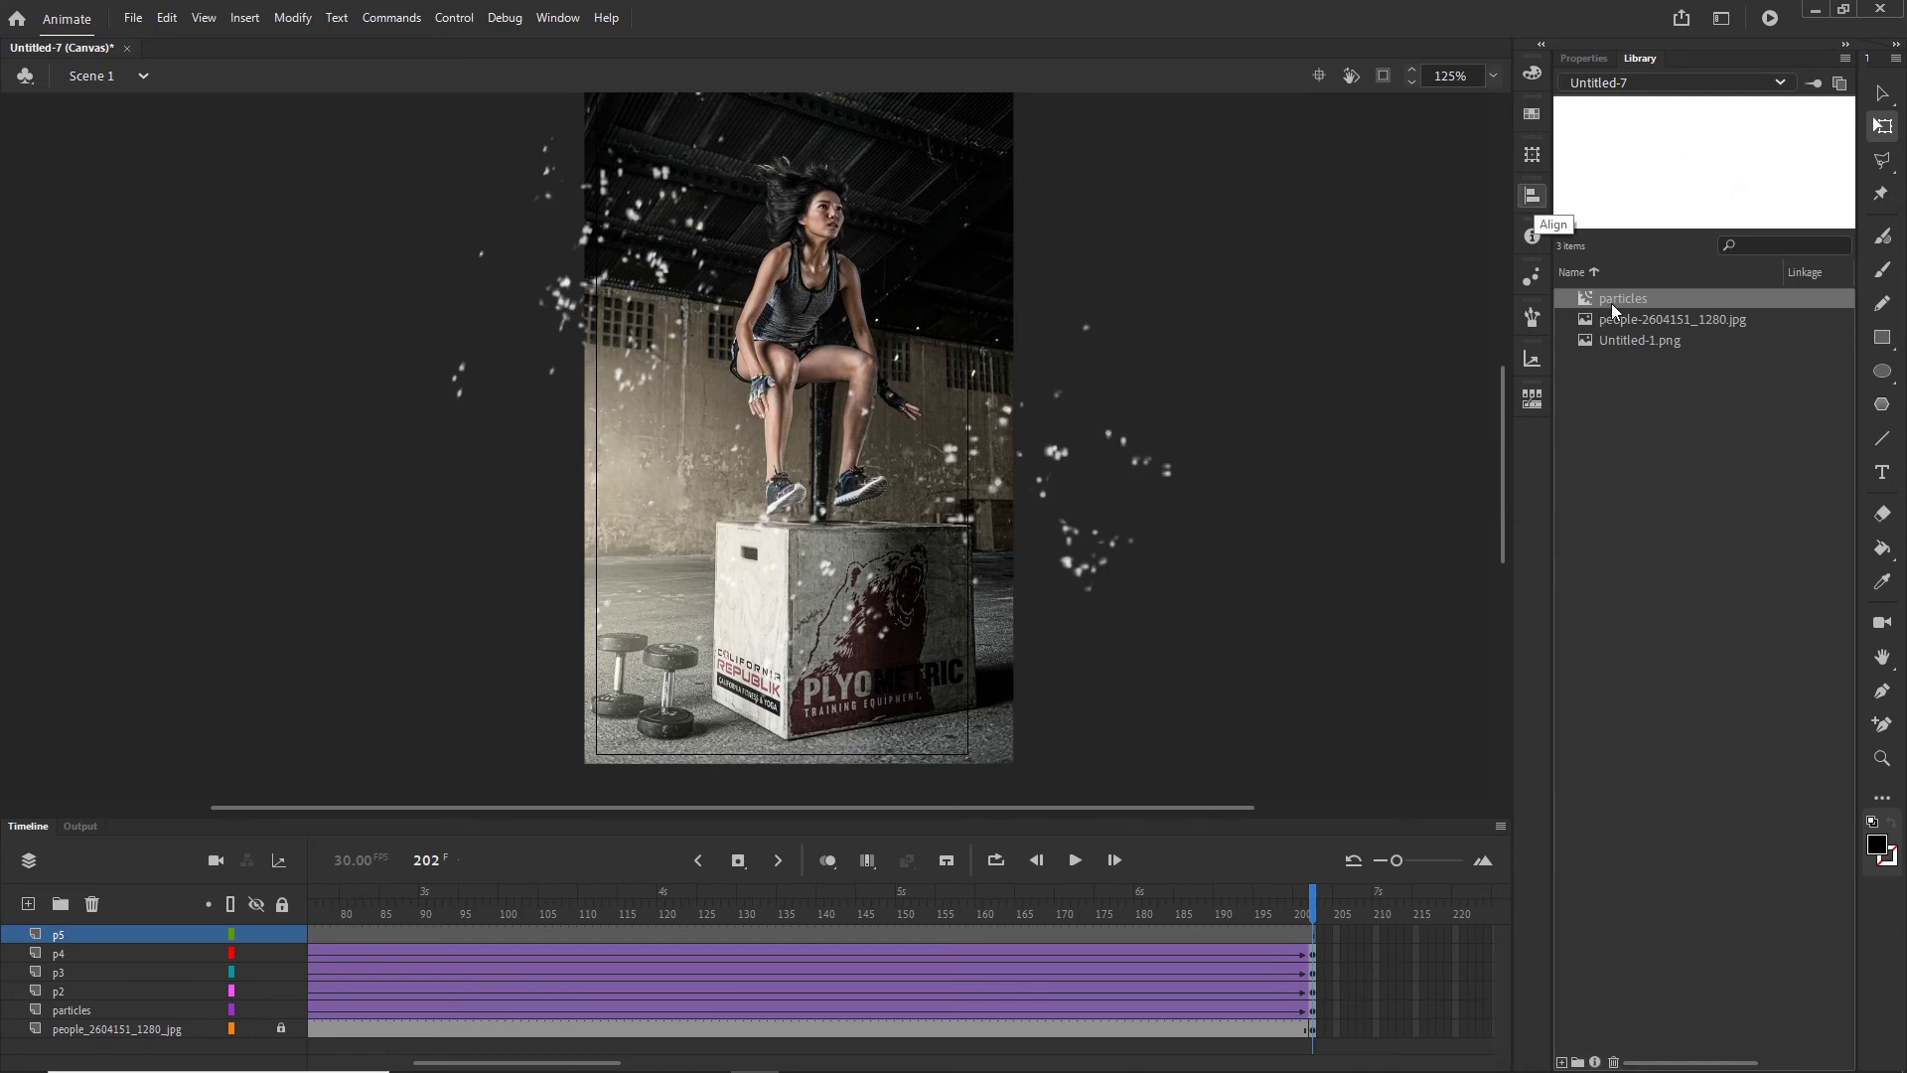
left_click_drag(1611, 301, 841, 187)
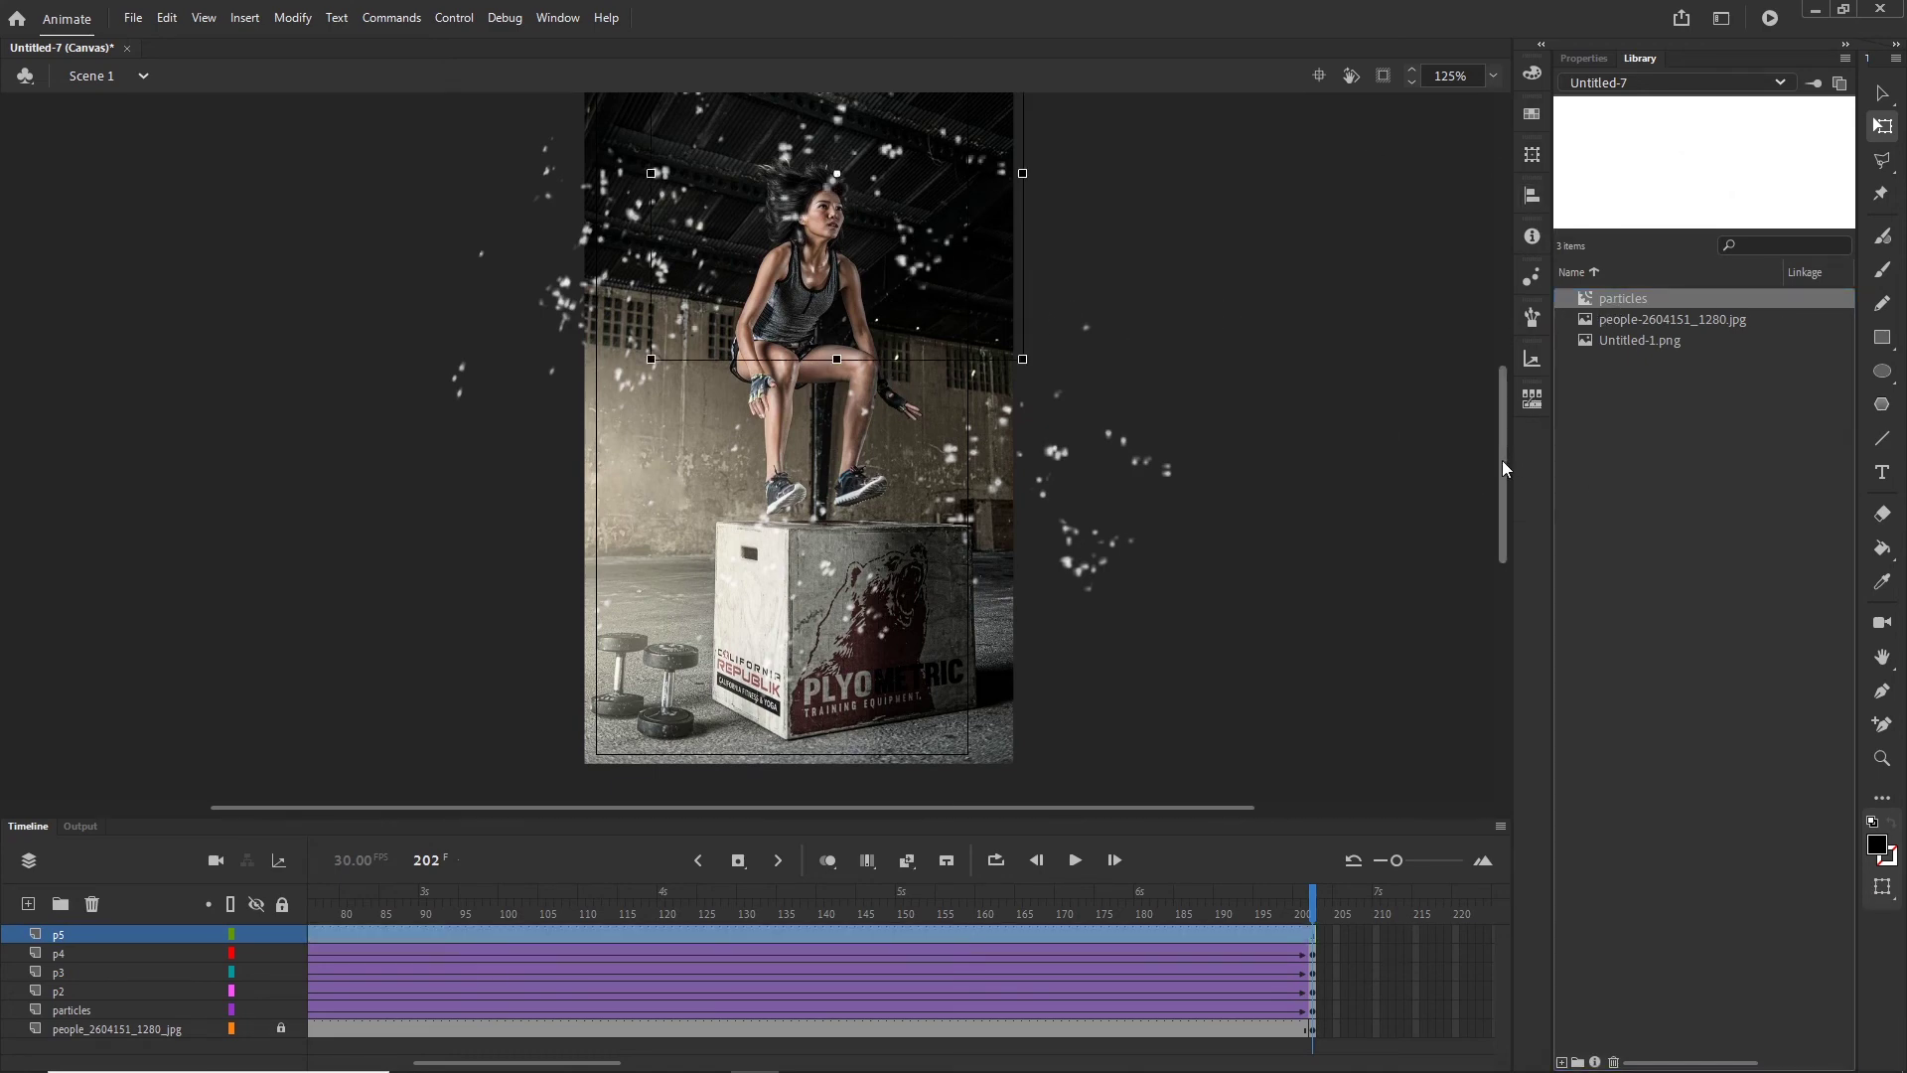
left_click_drag(1503, 462, 1489, 398)
left_click_drag(843, 332, 806, 226)
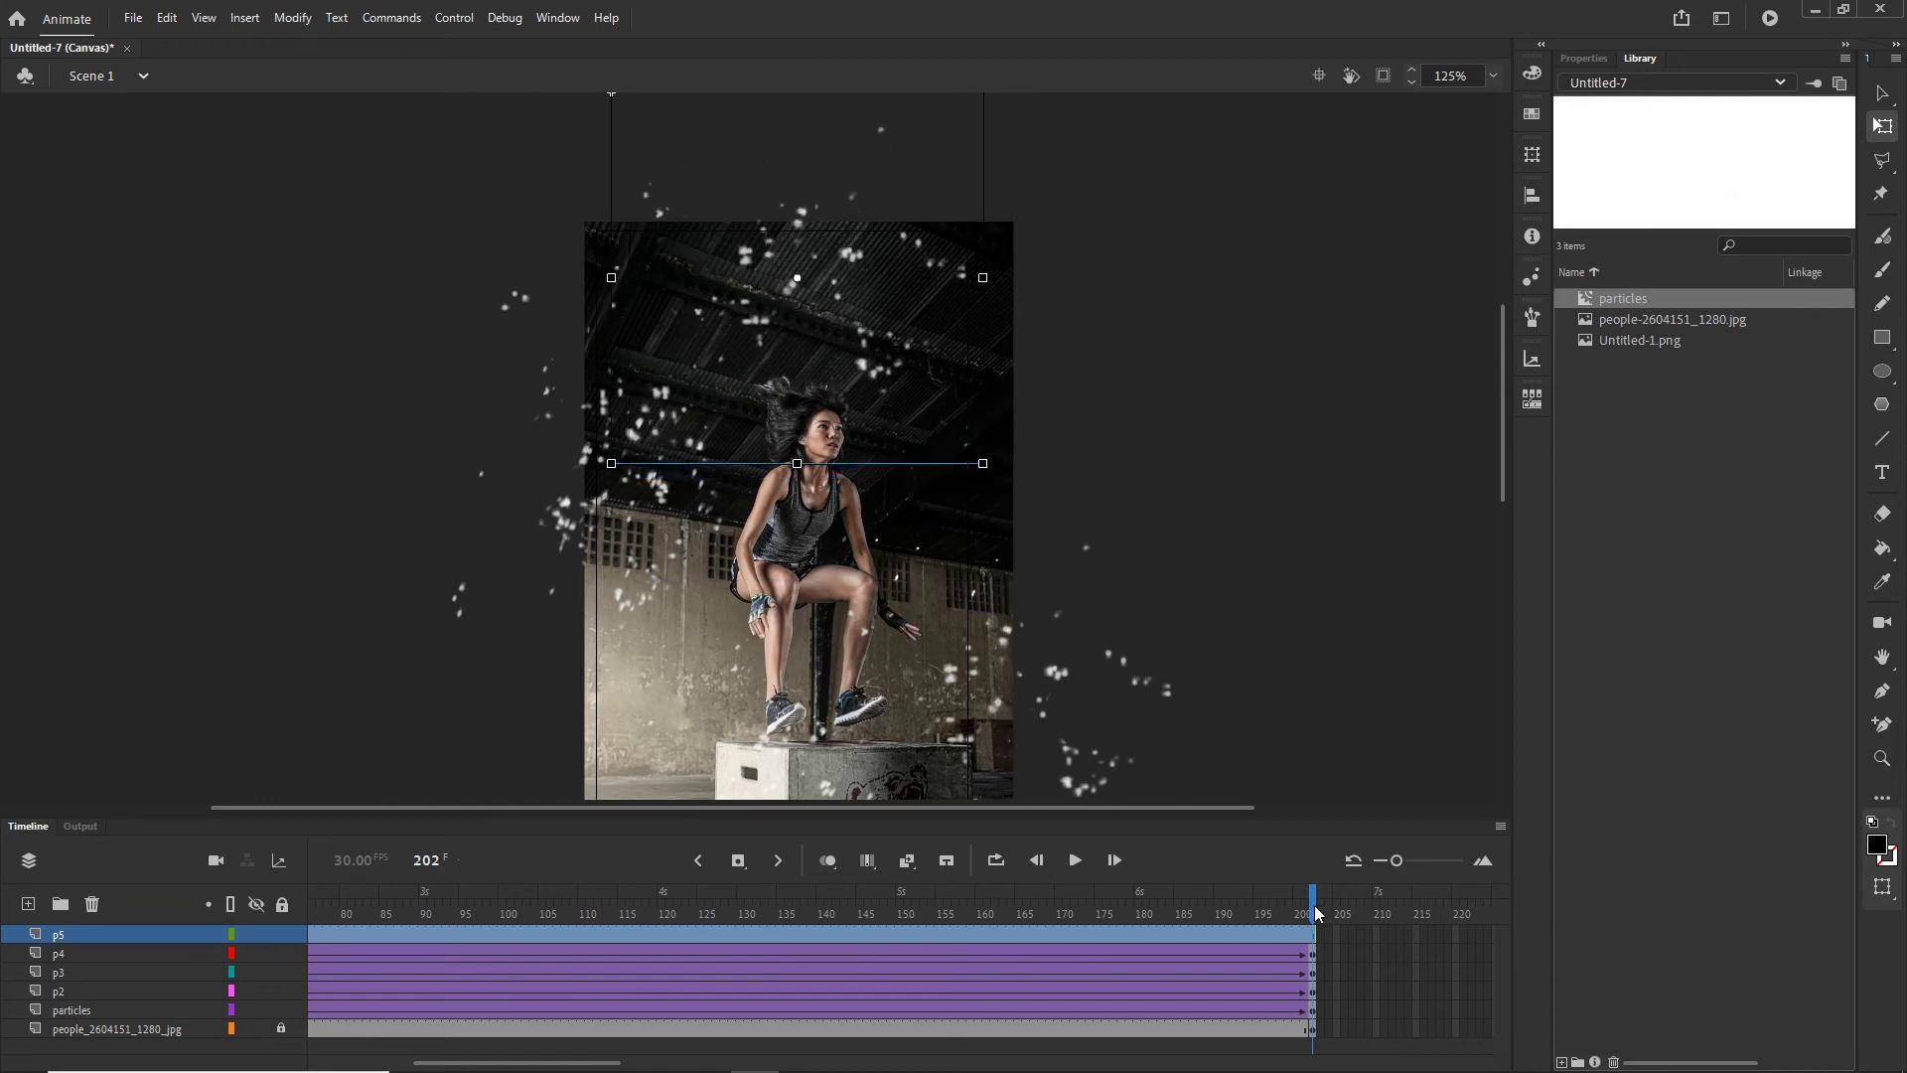
Step: Keyframe p5 at frame 202 with its instance moved down to the photo's lower left, and create a classic tween across the layer
left_click(1310, 934)
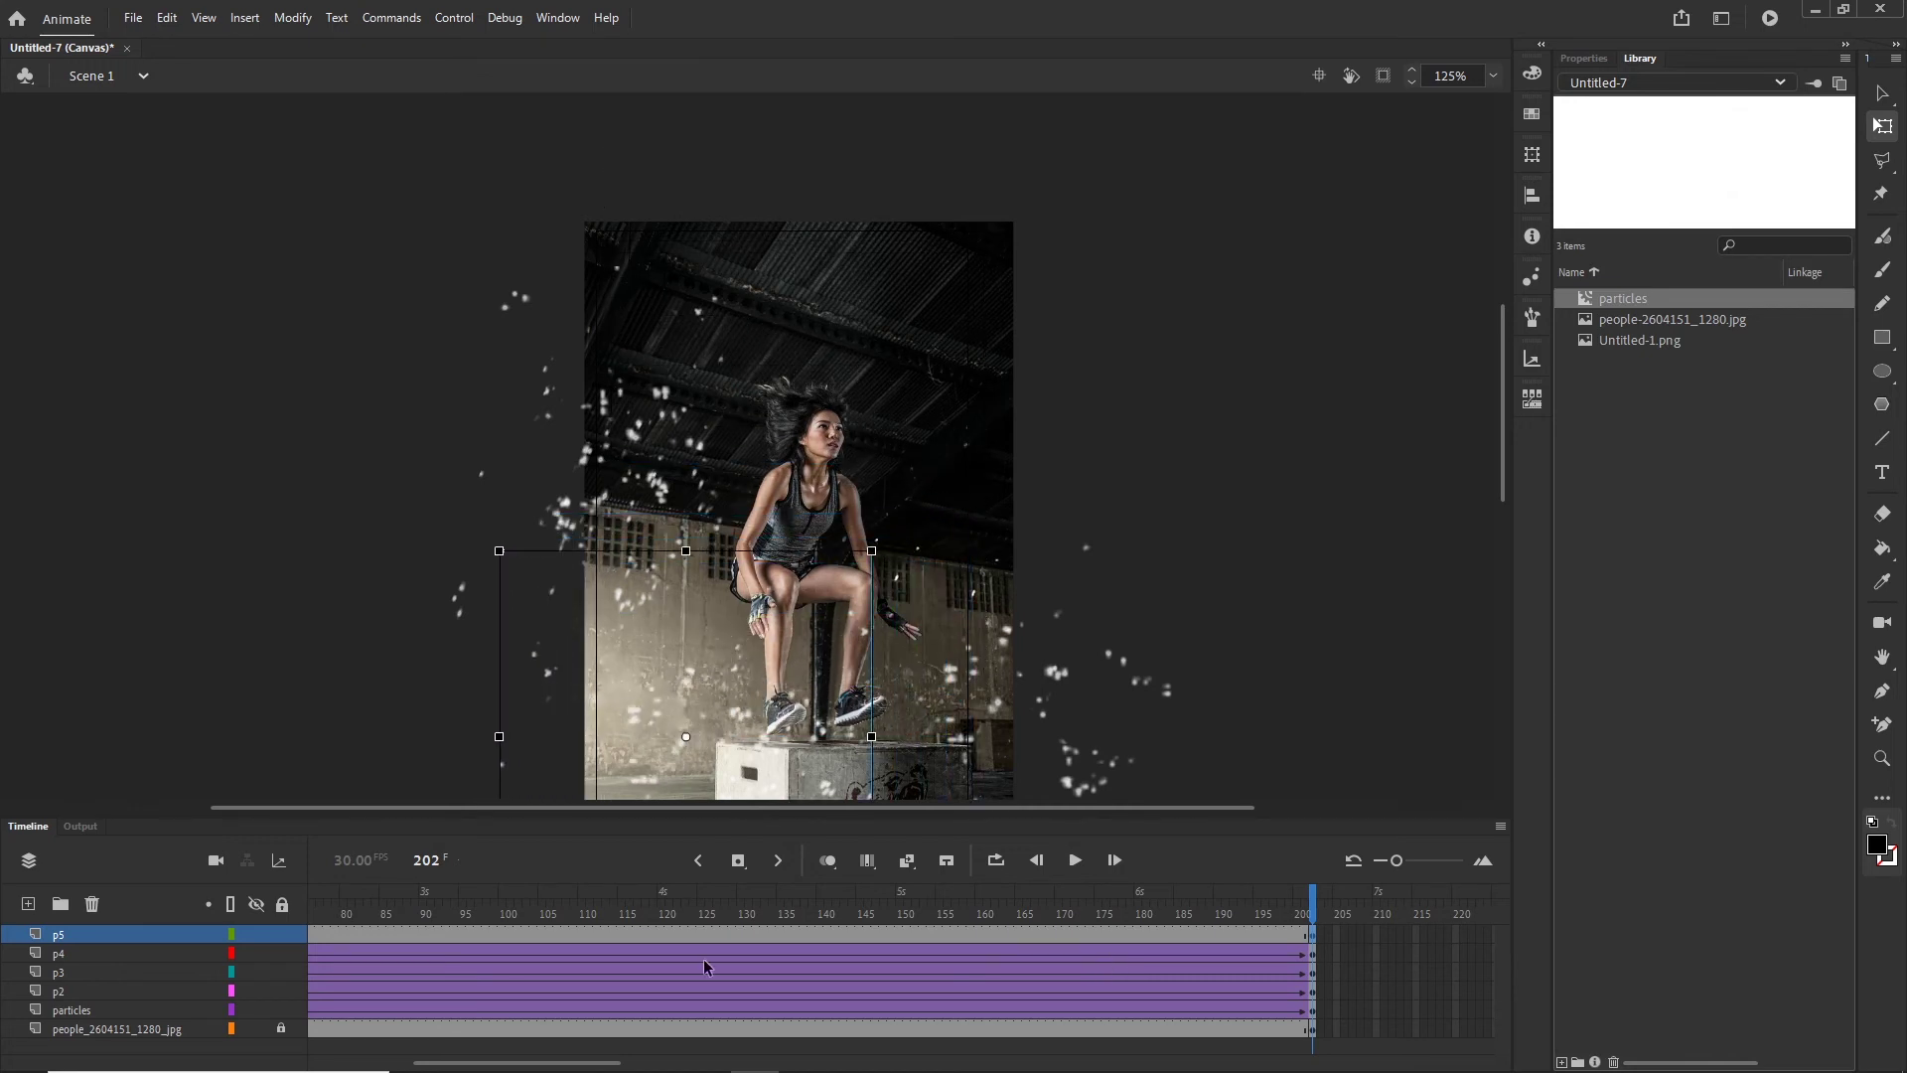
left_click(533, 931)
right_click(533, 932)
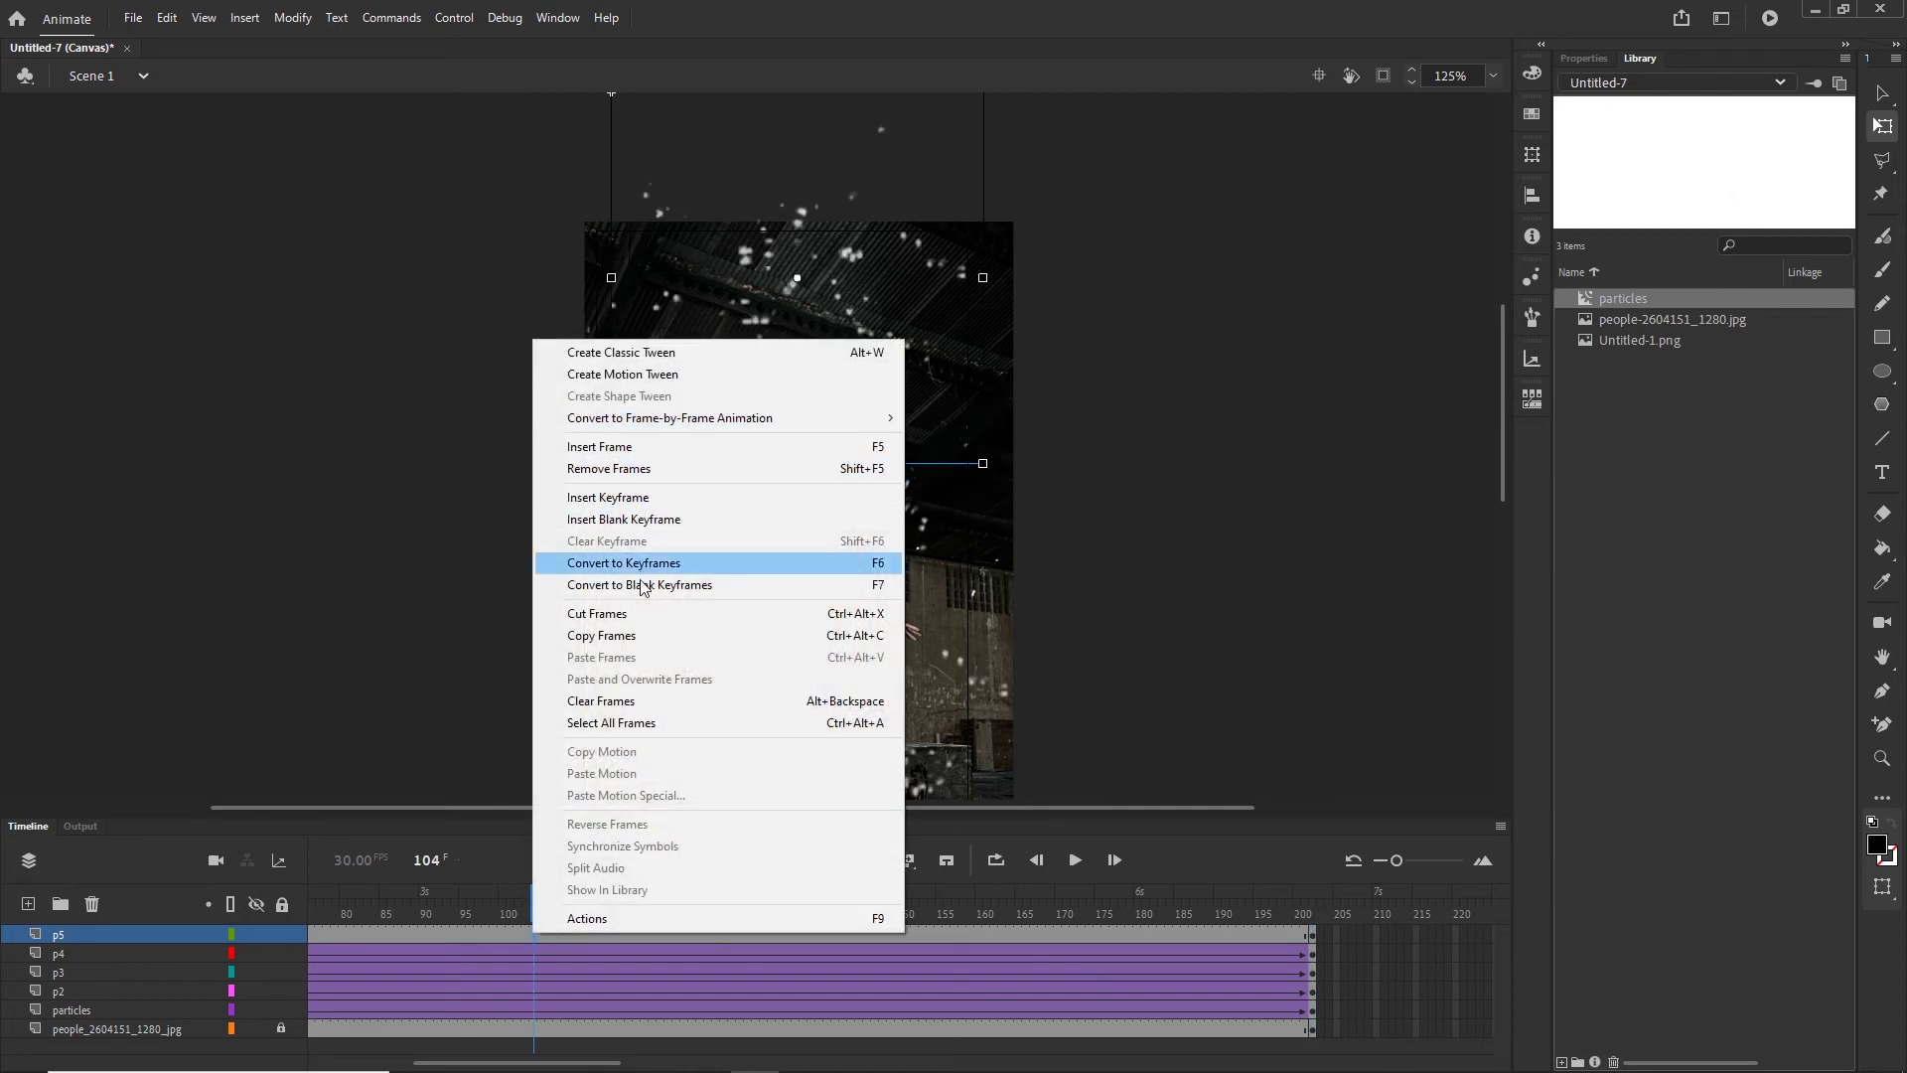
left_click(621, 352)
Step: Preview the animated banner in the browser, and return to Animate's timeline
key("ctrl+Return")
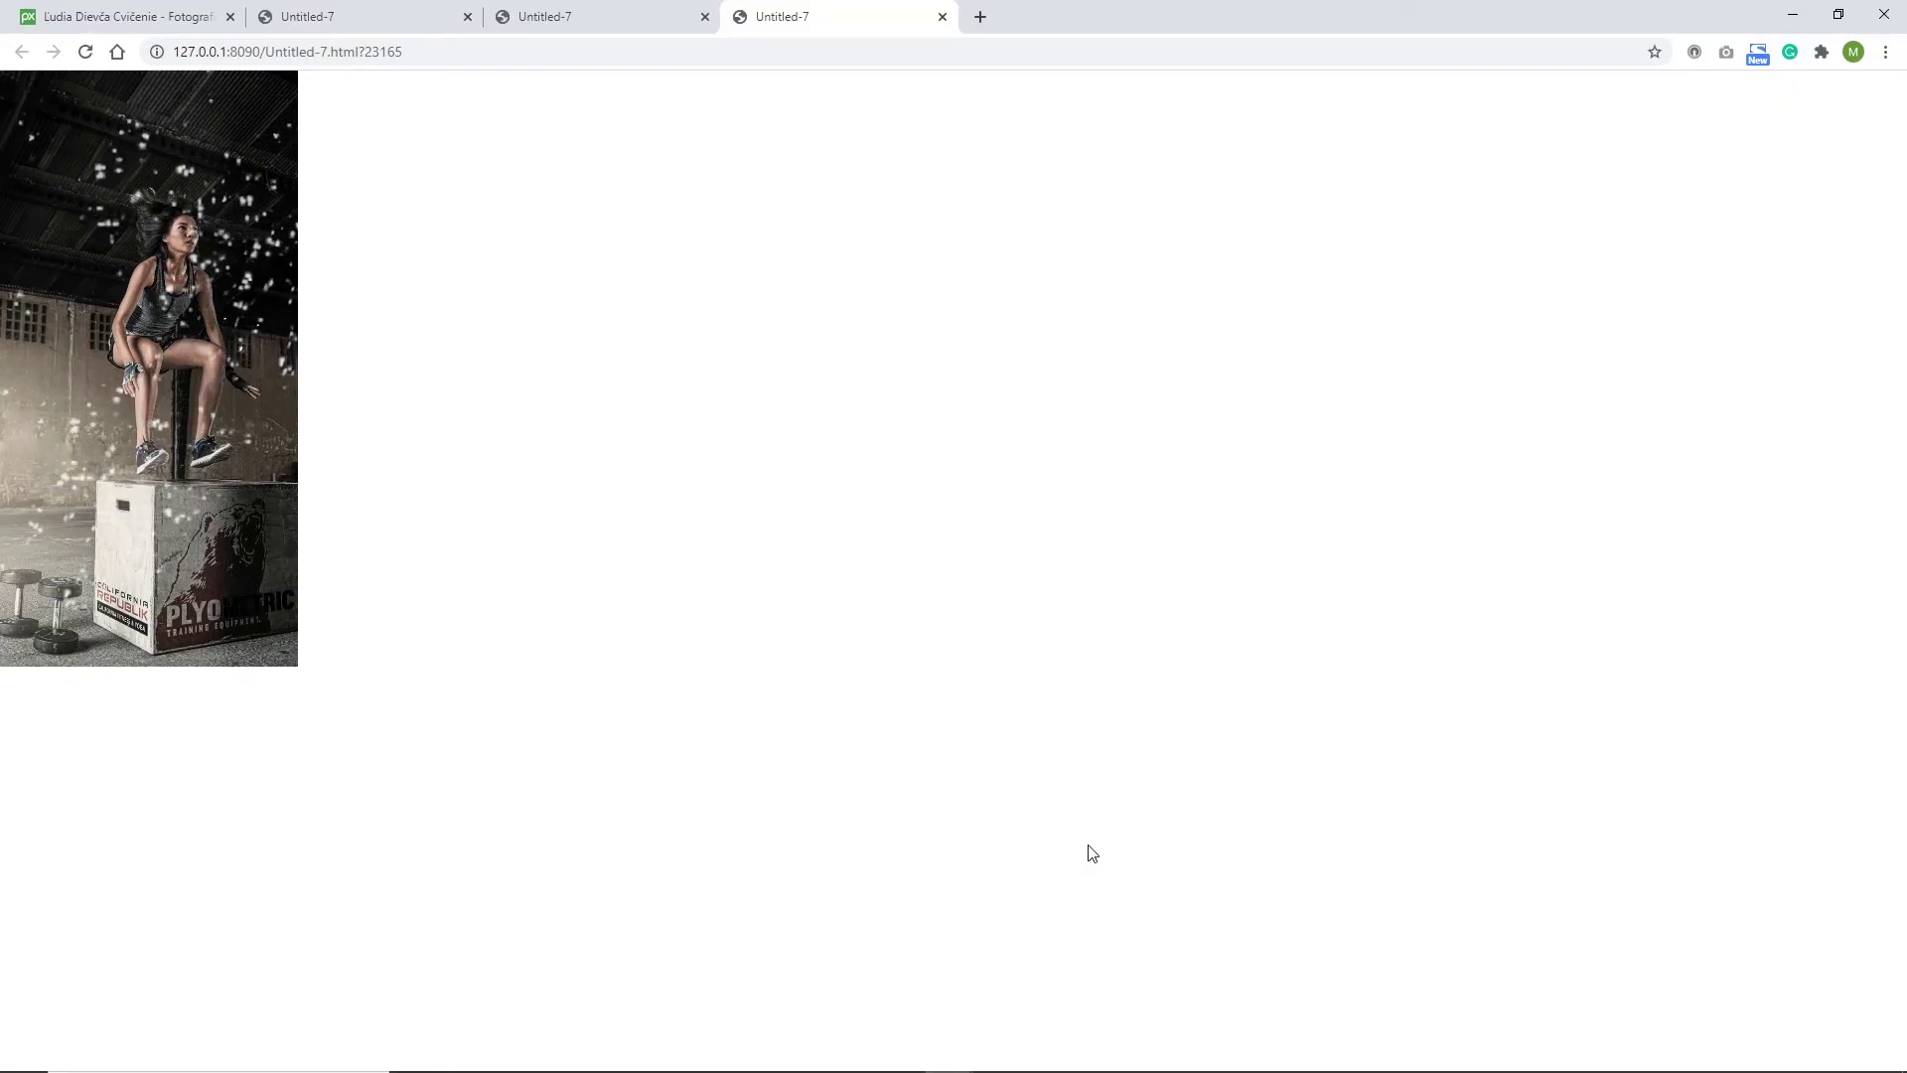
left_click(1792, 14)
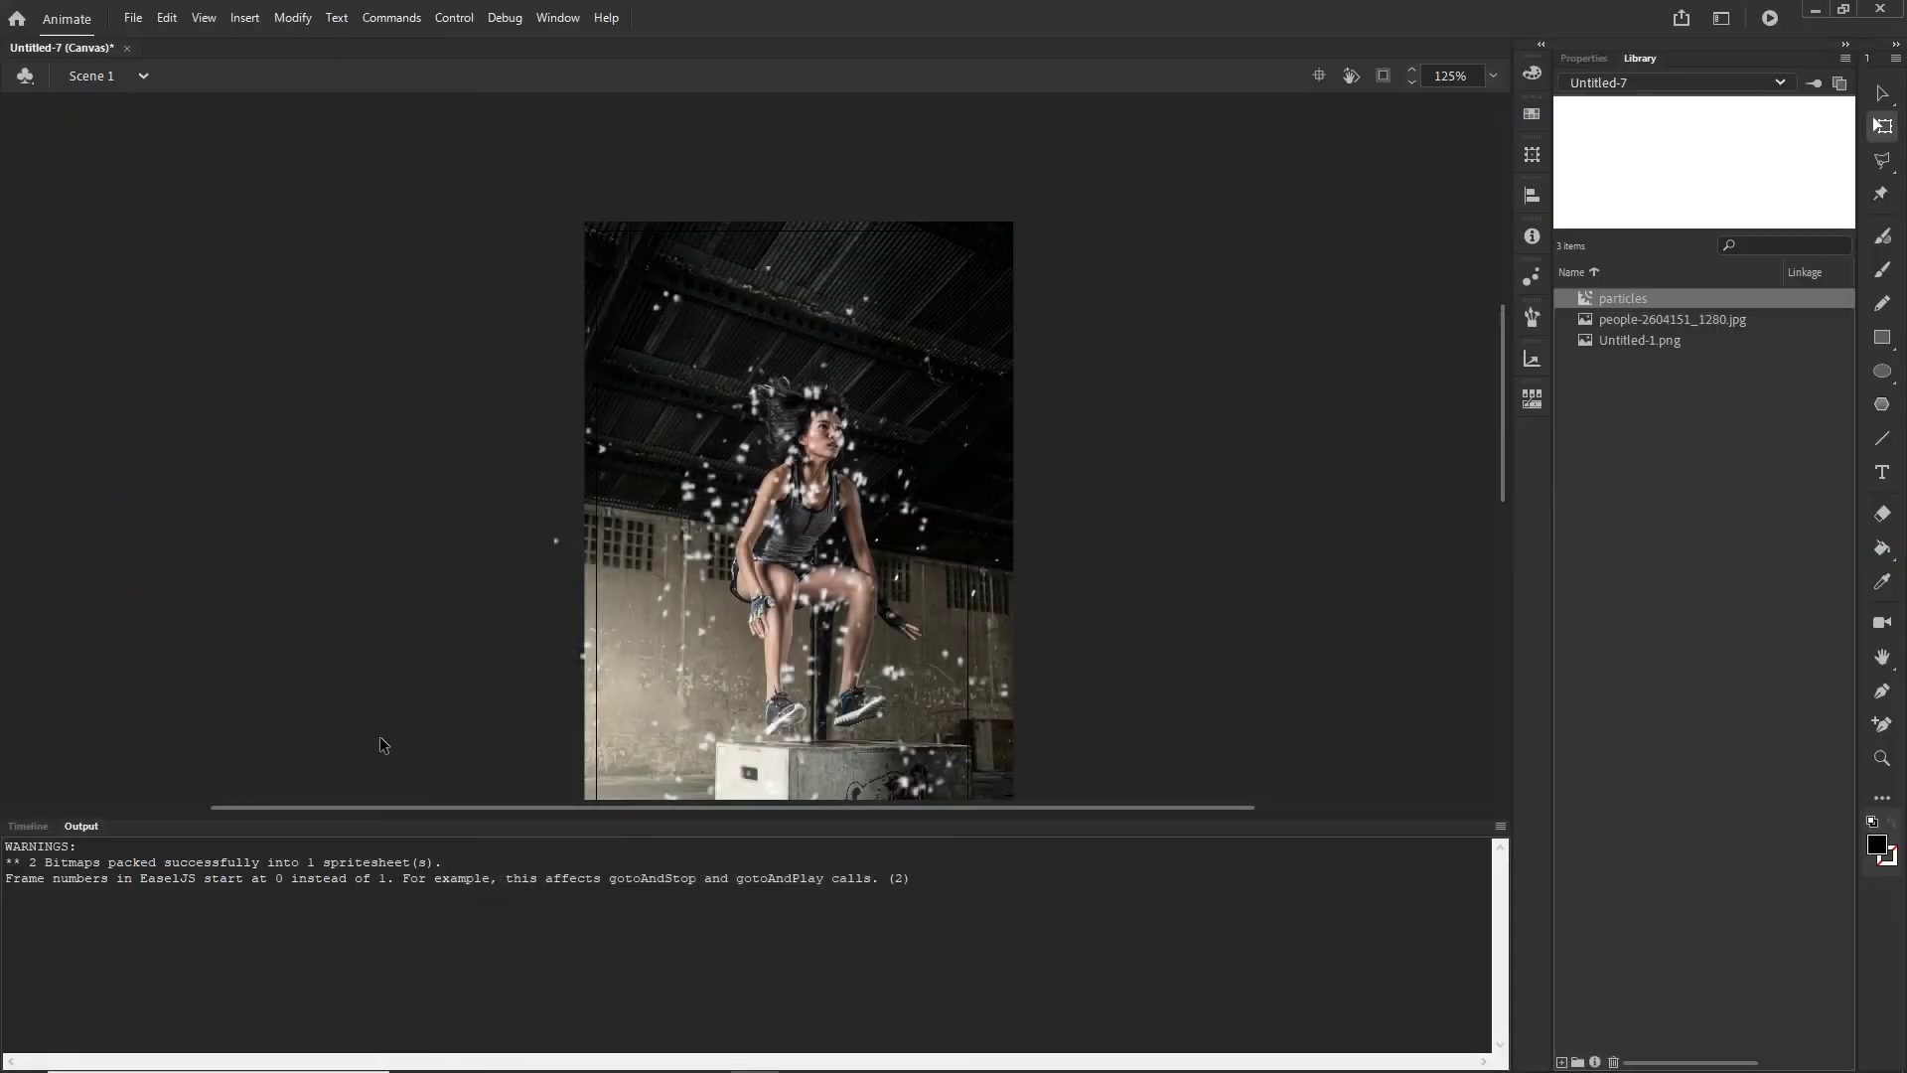
left_click(30, 826)
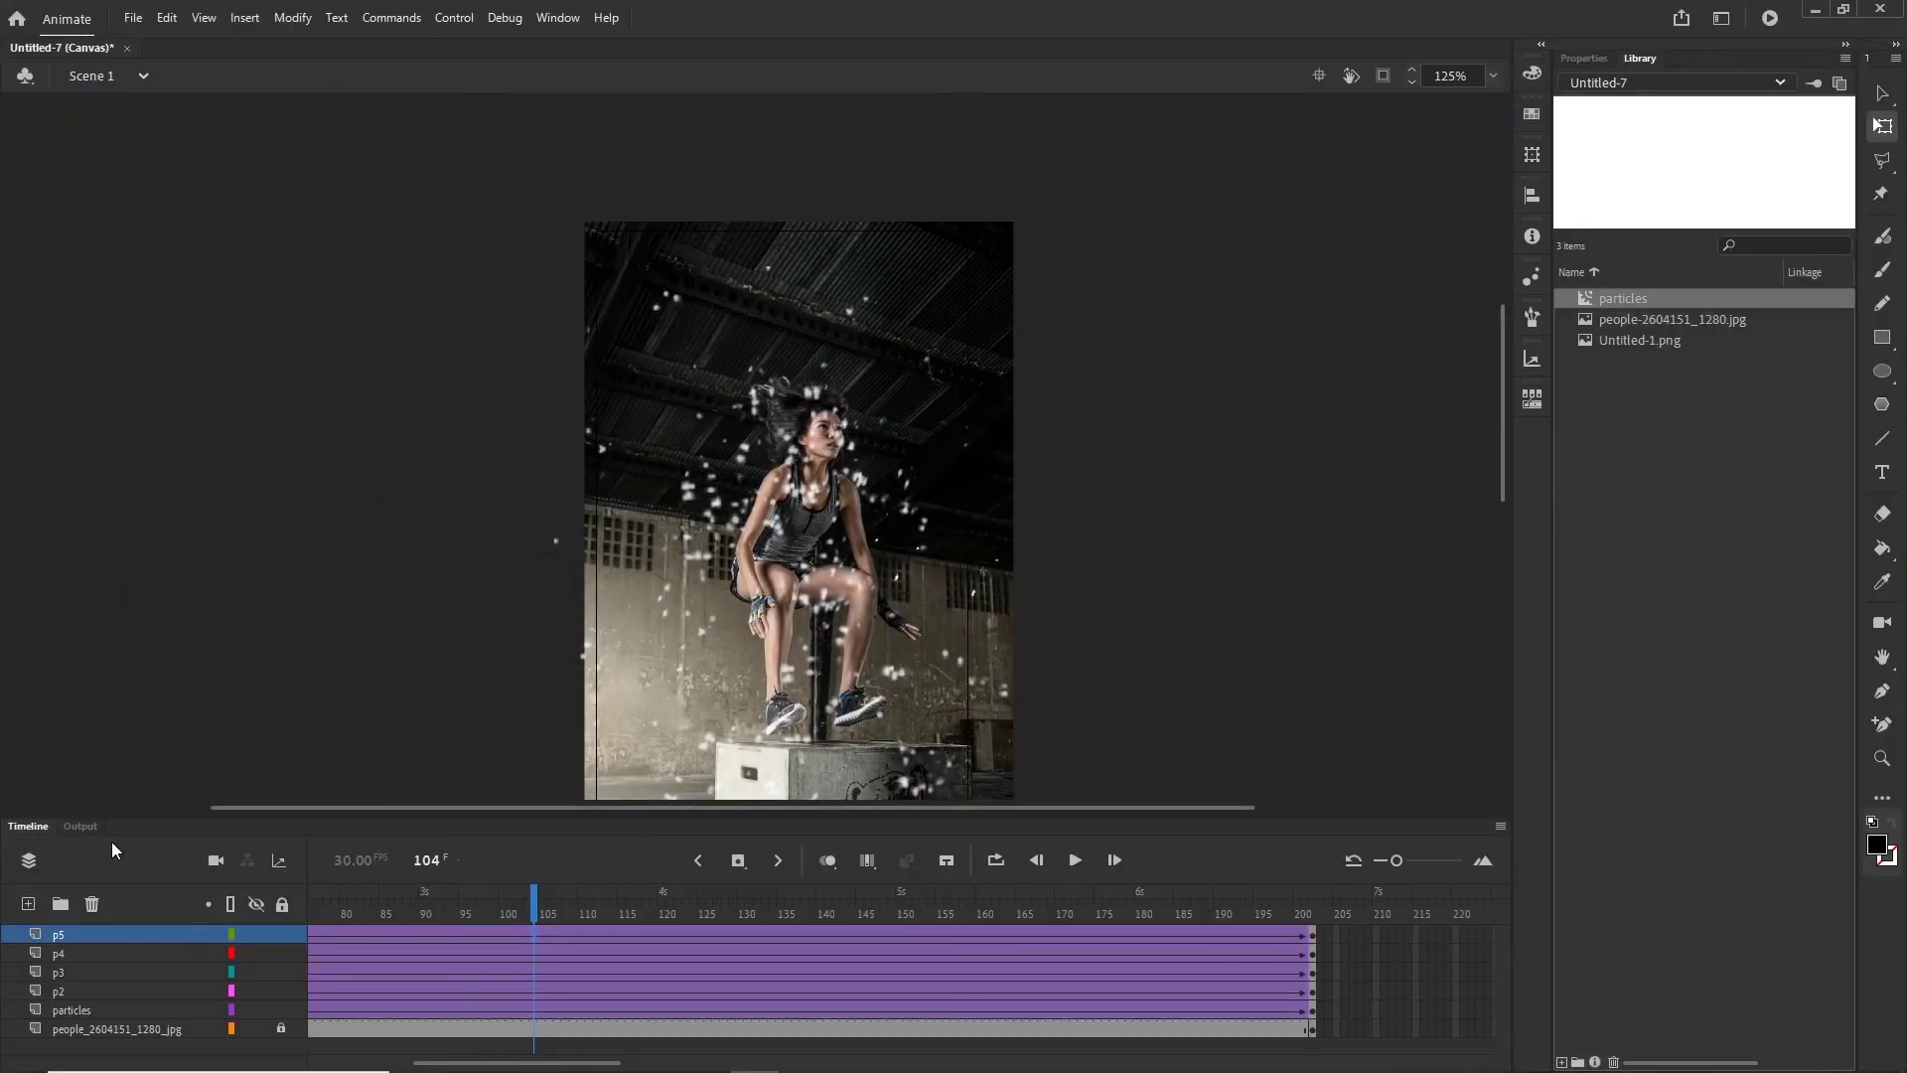
Step: Shift the p5 instance up and right at frame 202 and lower at frame 1, and test the banner in the browser
left_click(1313, 937)
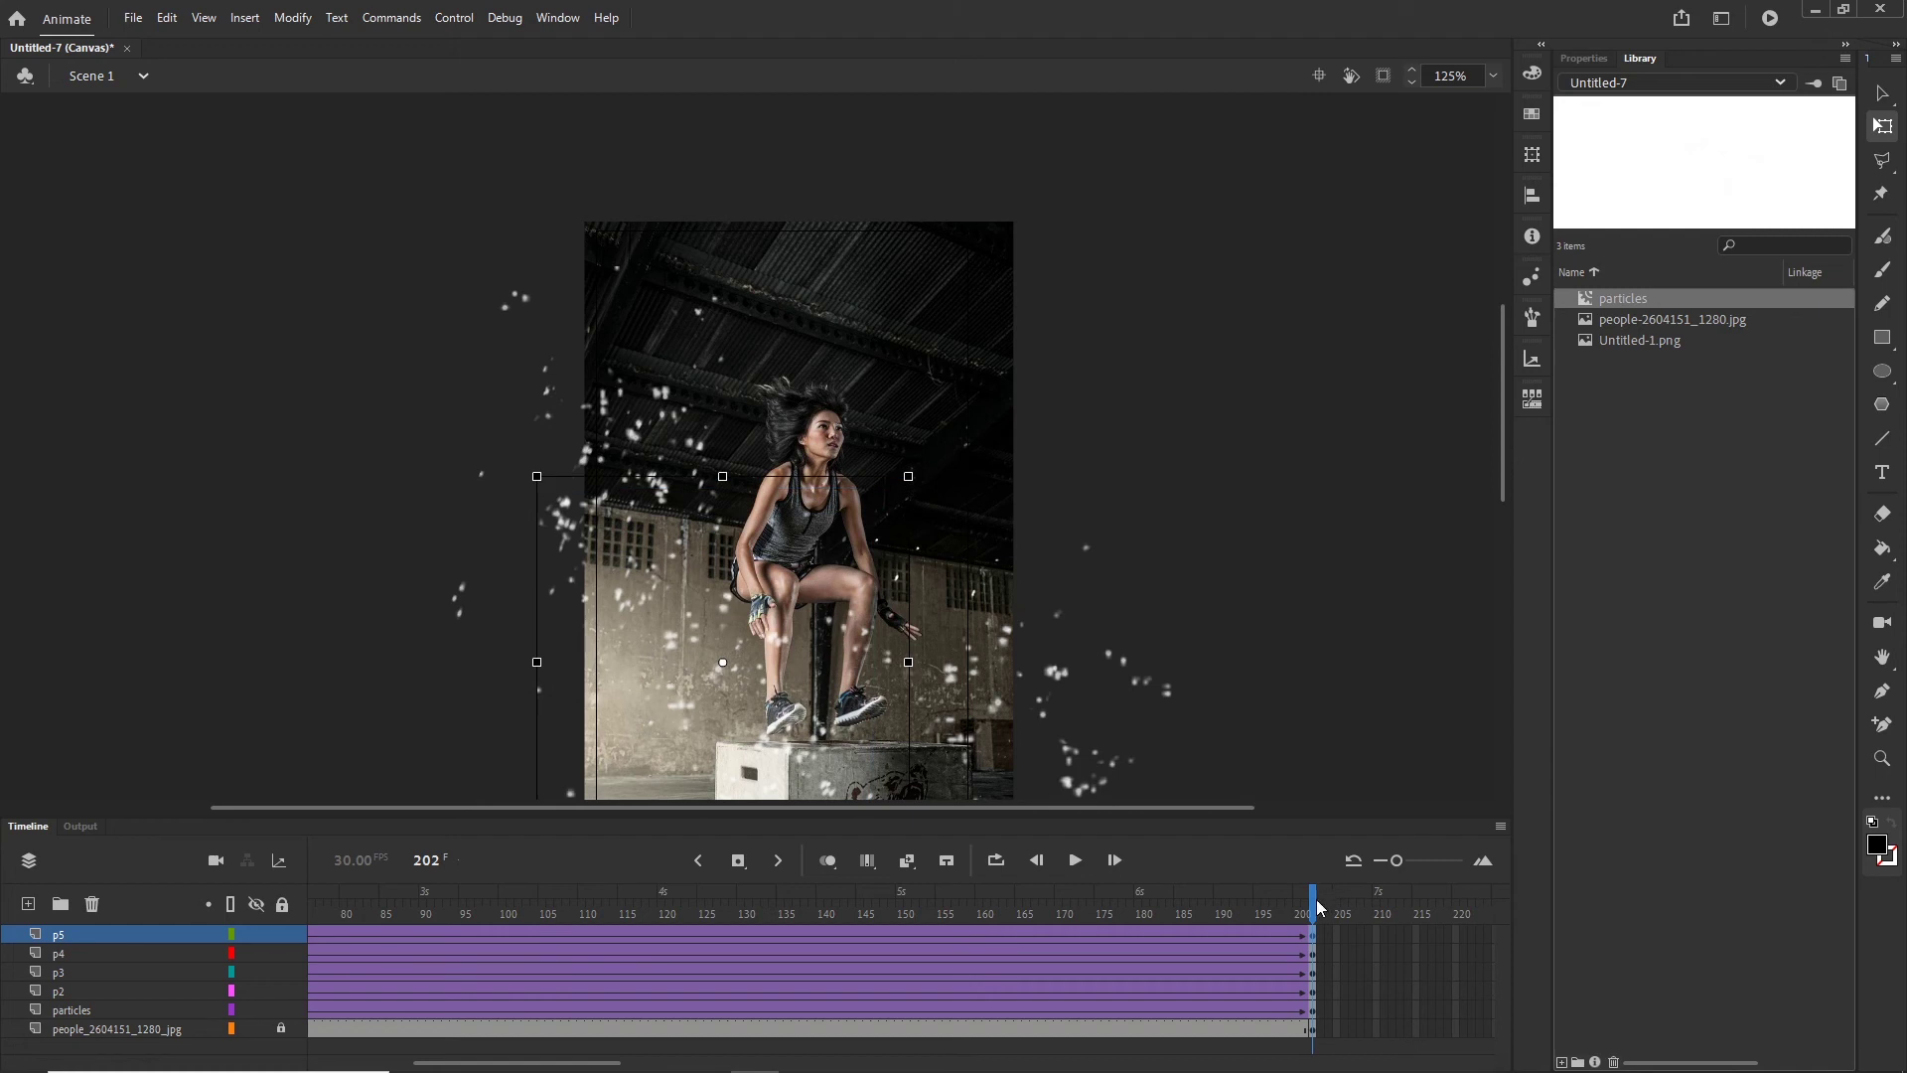
left_click_drag(1315, 908, 107, 909)
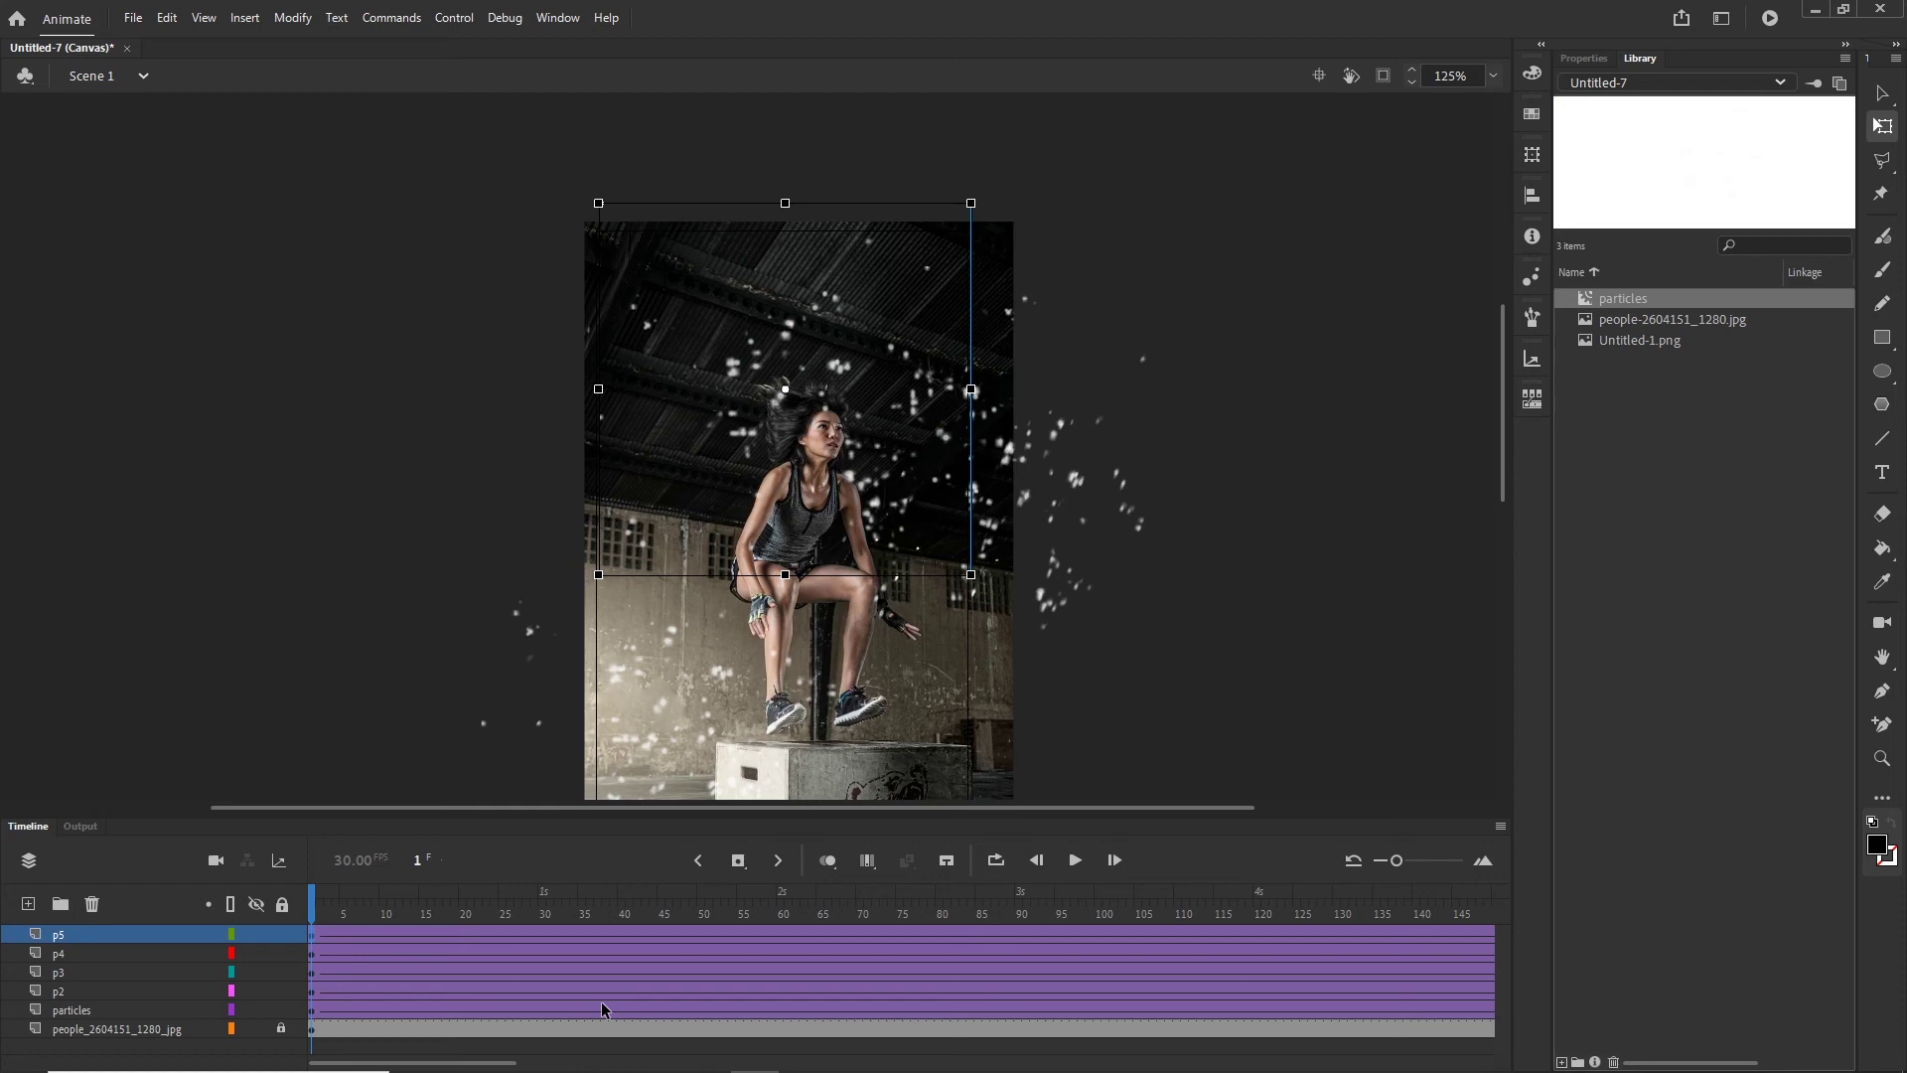
key("ctrl+Return")
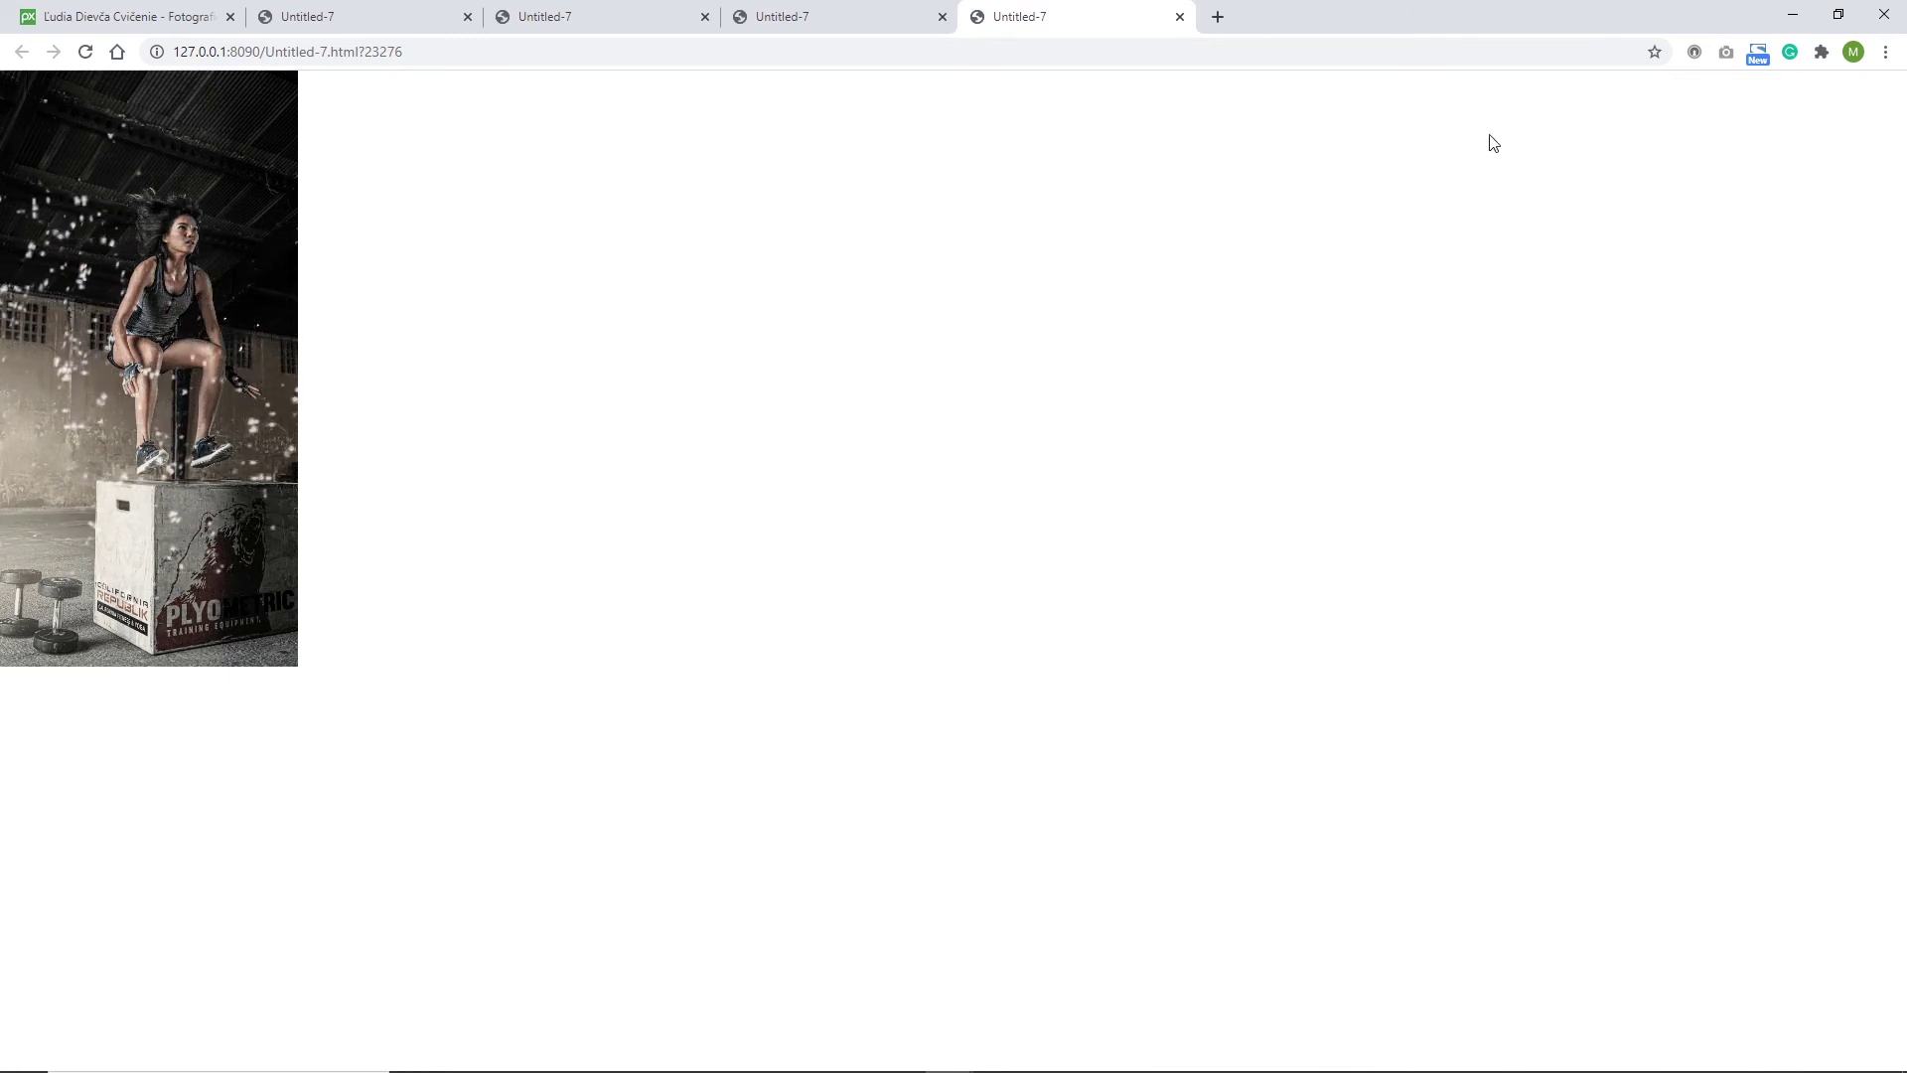
left_click(1794, 12)
left_click(29, 825)
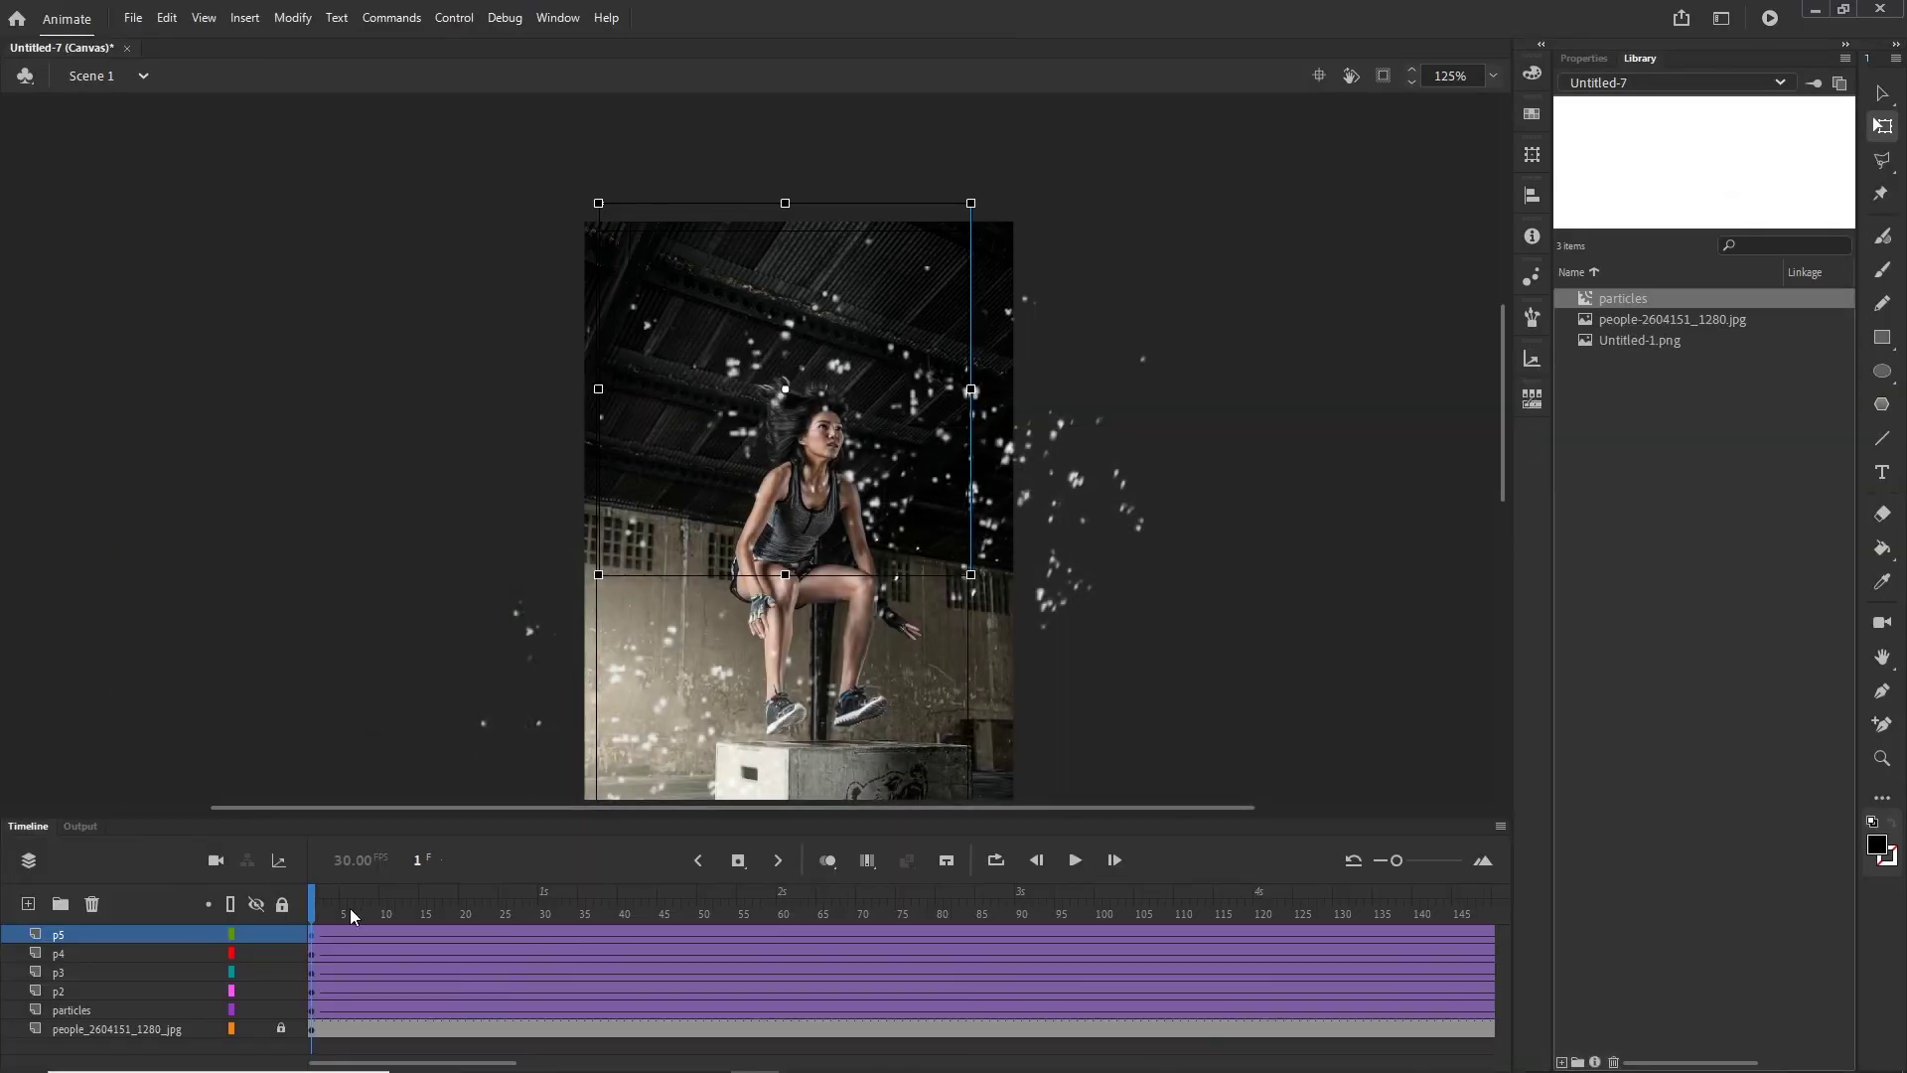
Step: Insert keyframes at frame 26 on all five particle layers, from particles to p5
left_click_drag(319, 908, 510, 921)
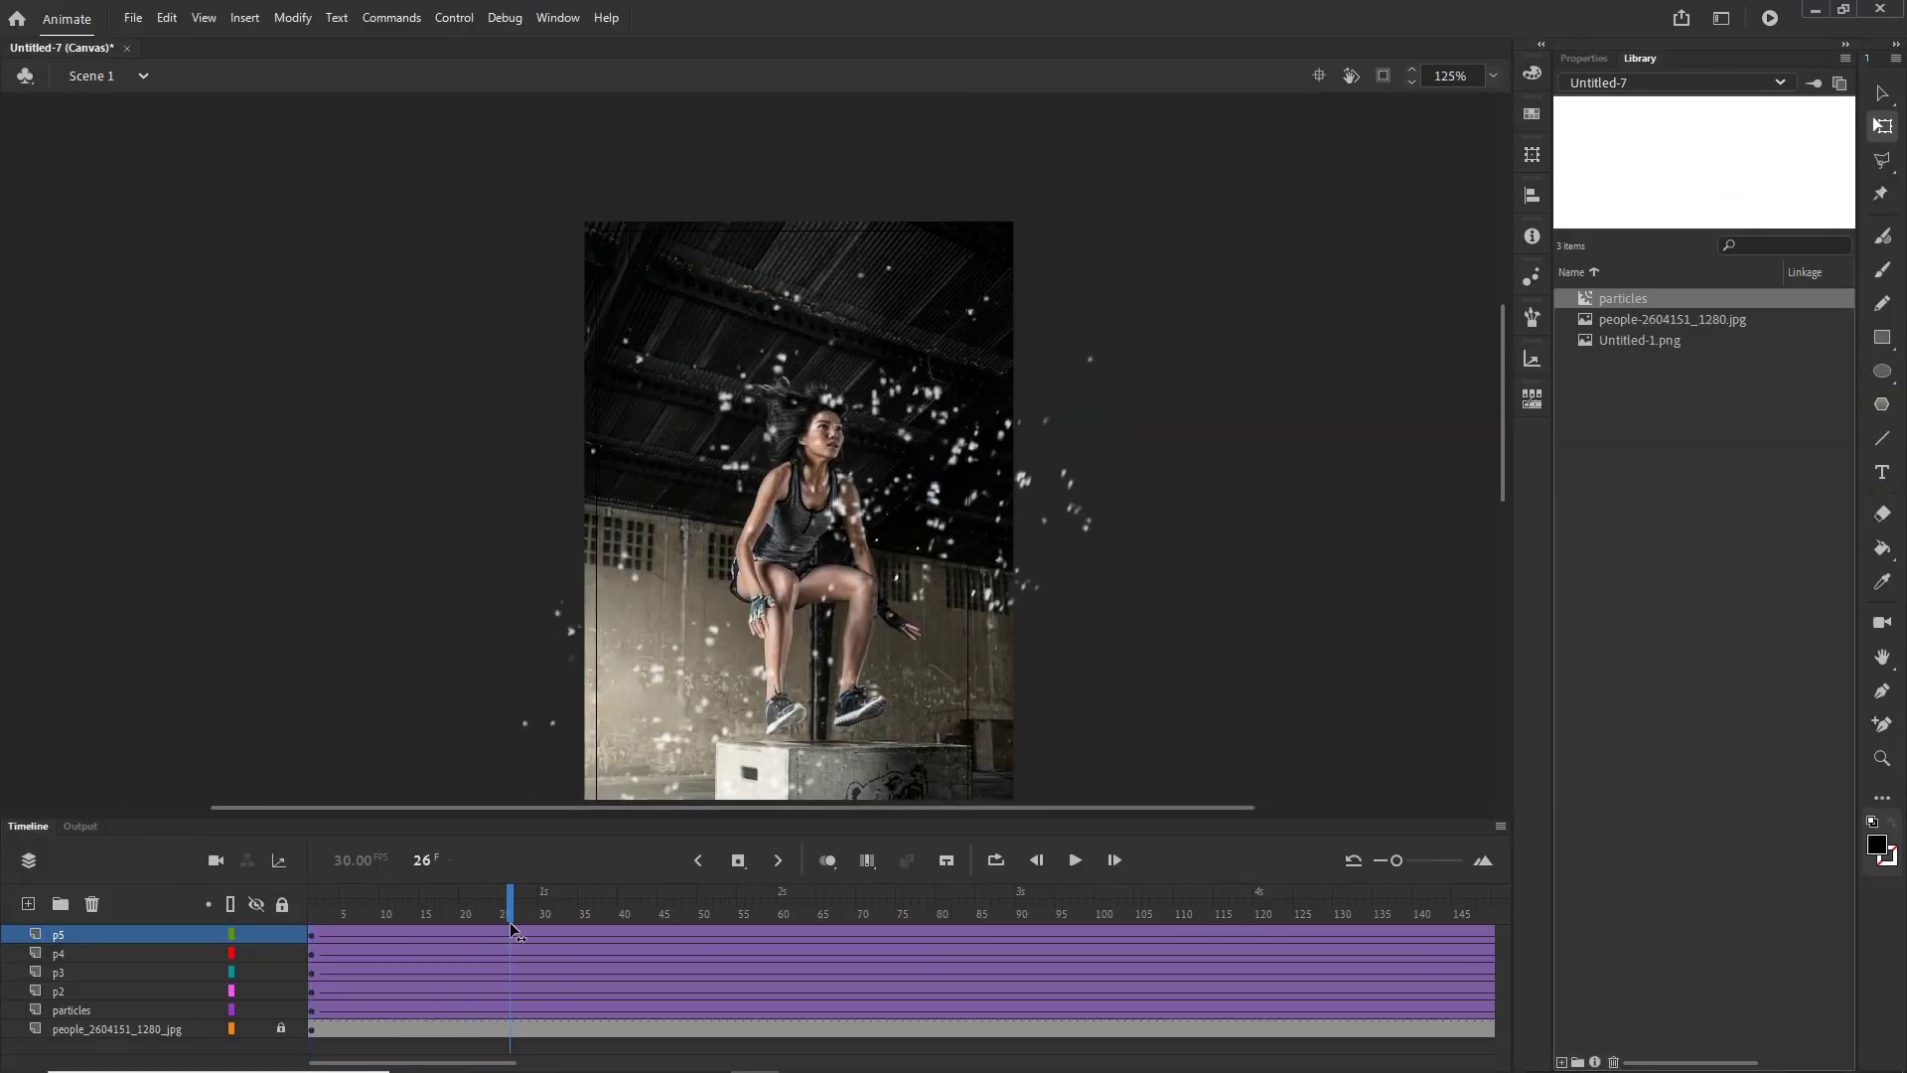
left_click(509, 1009)
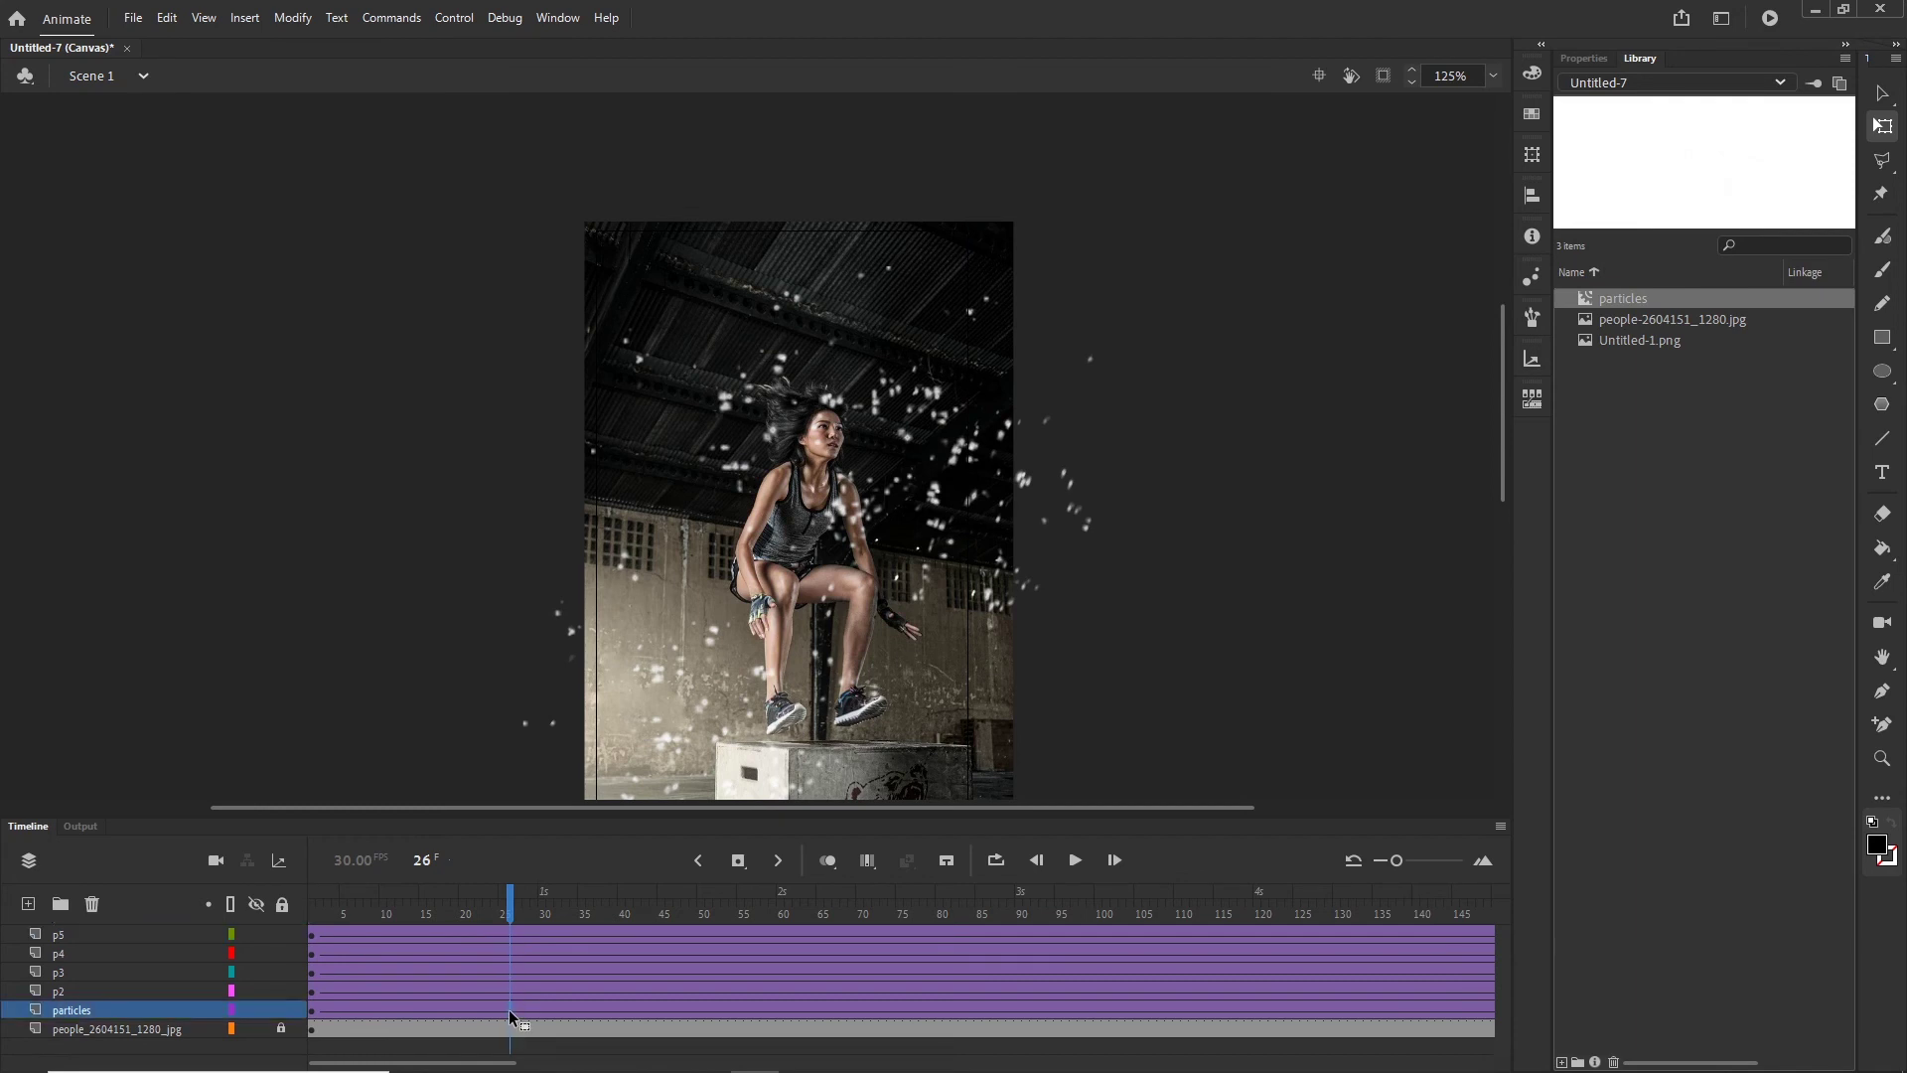
left_click(511, 935)
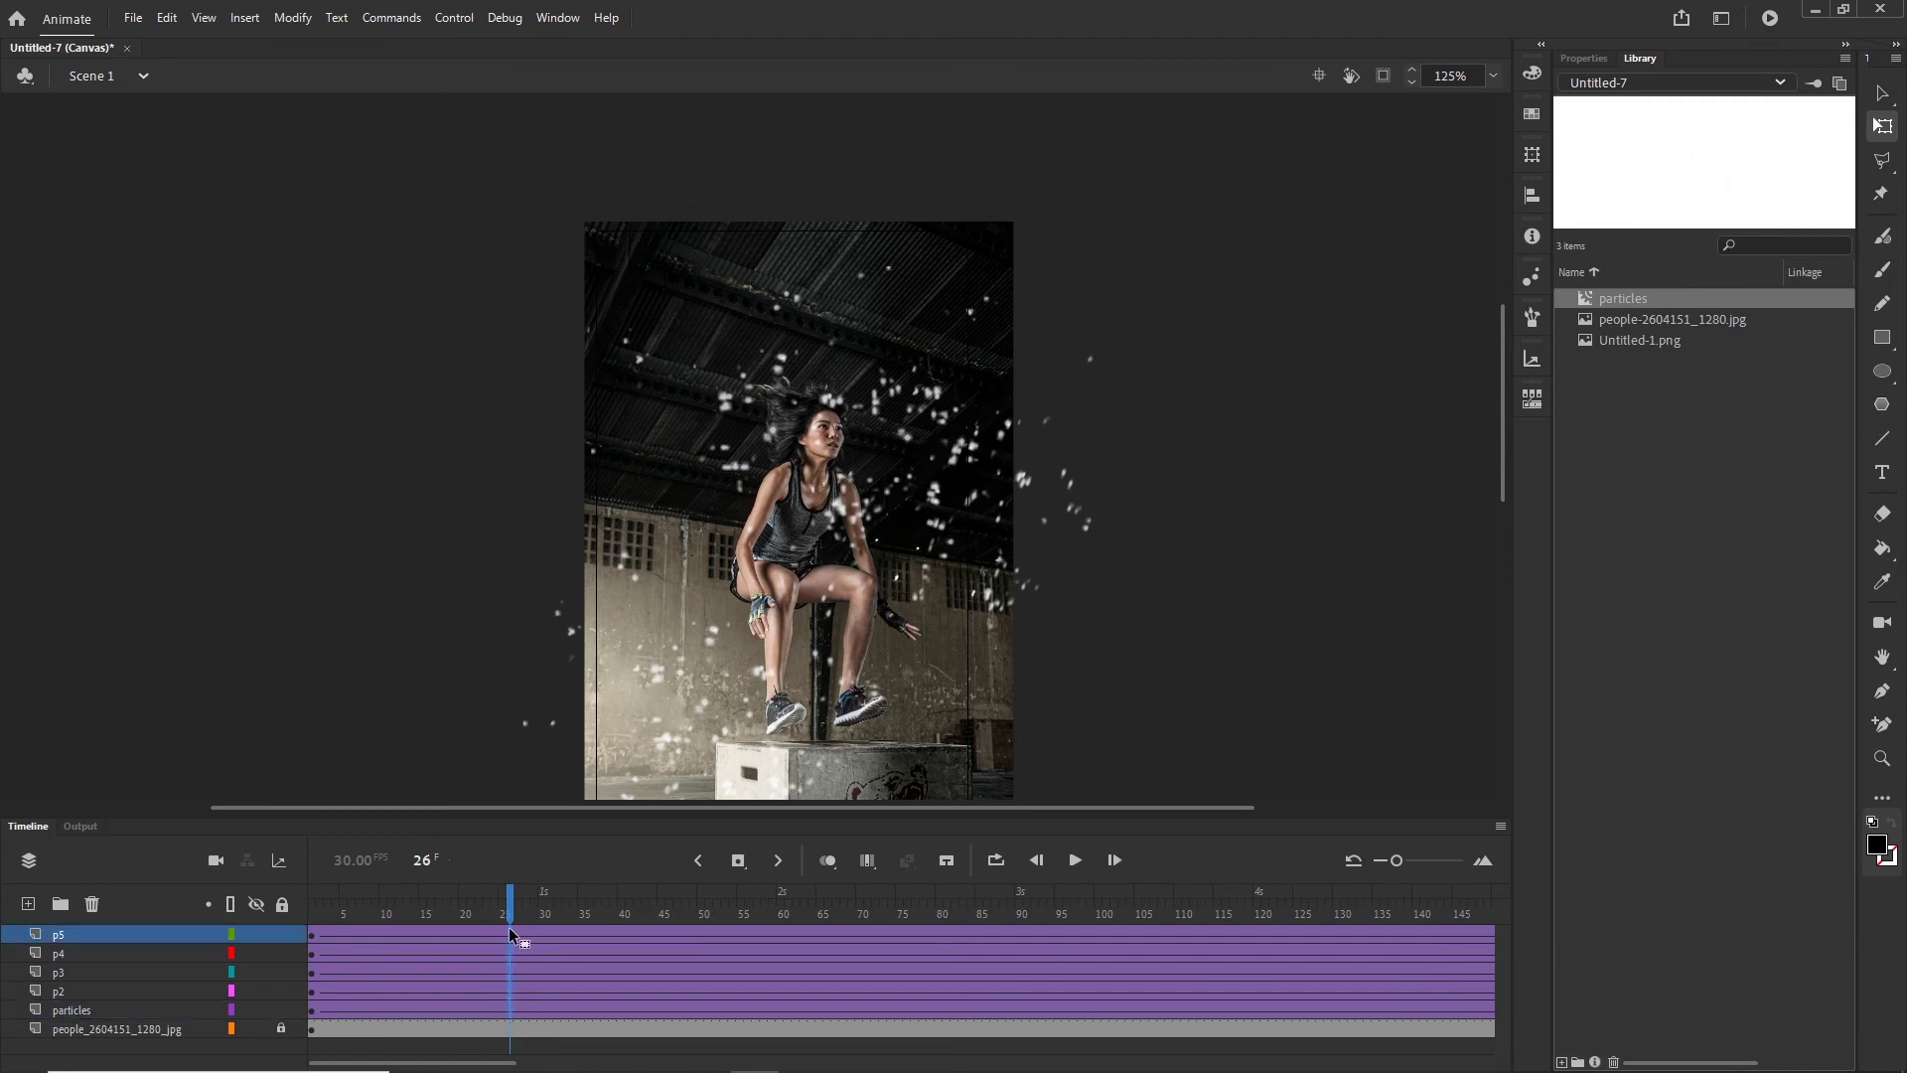
key("F6")
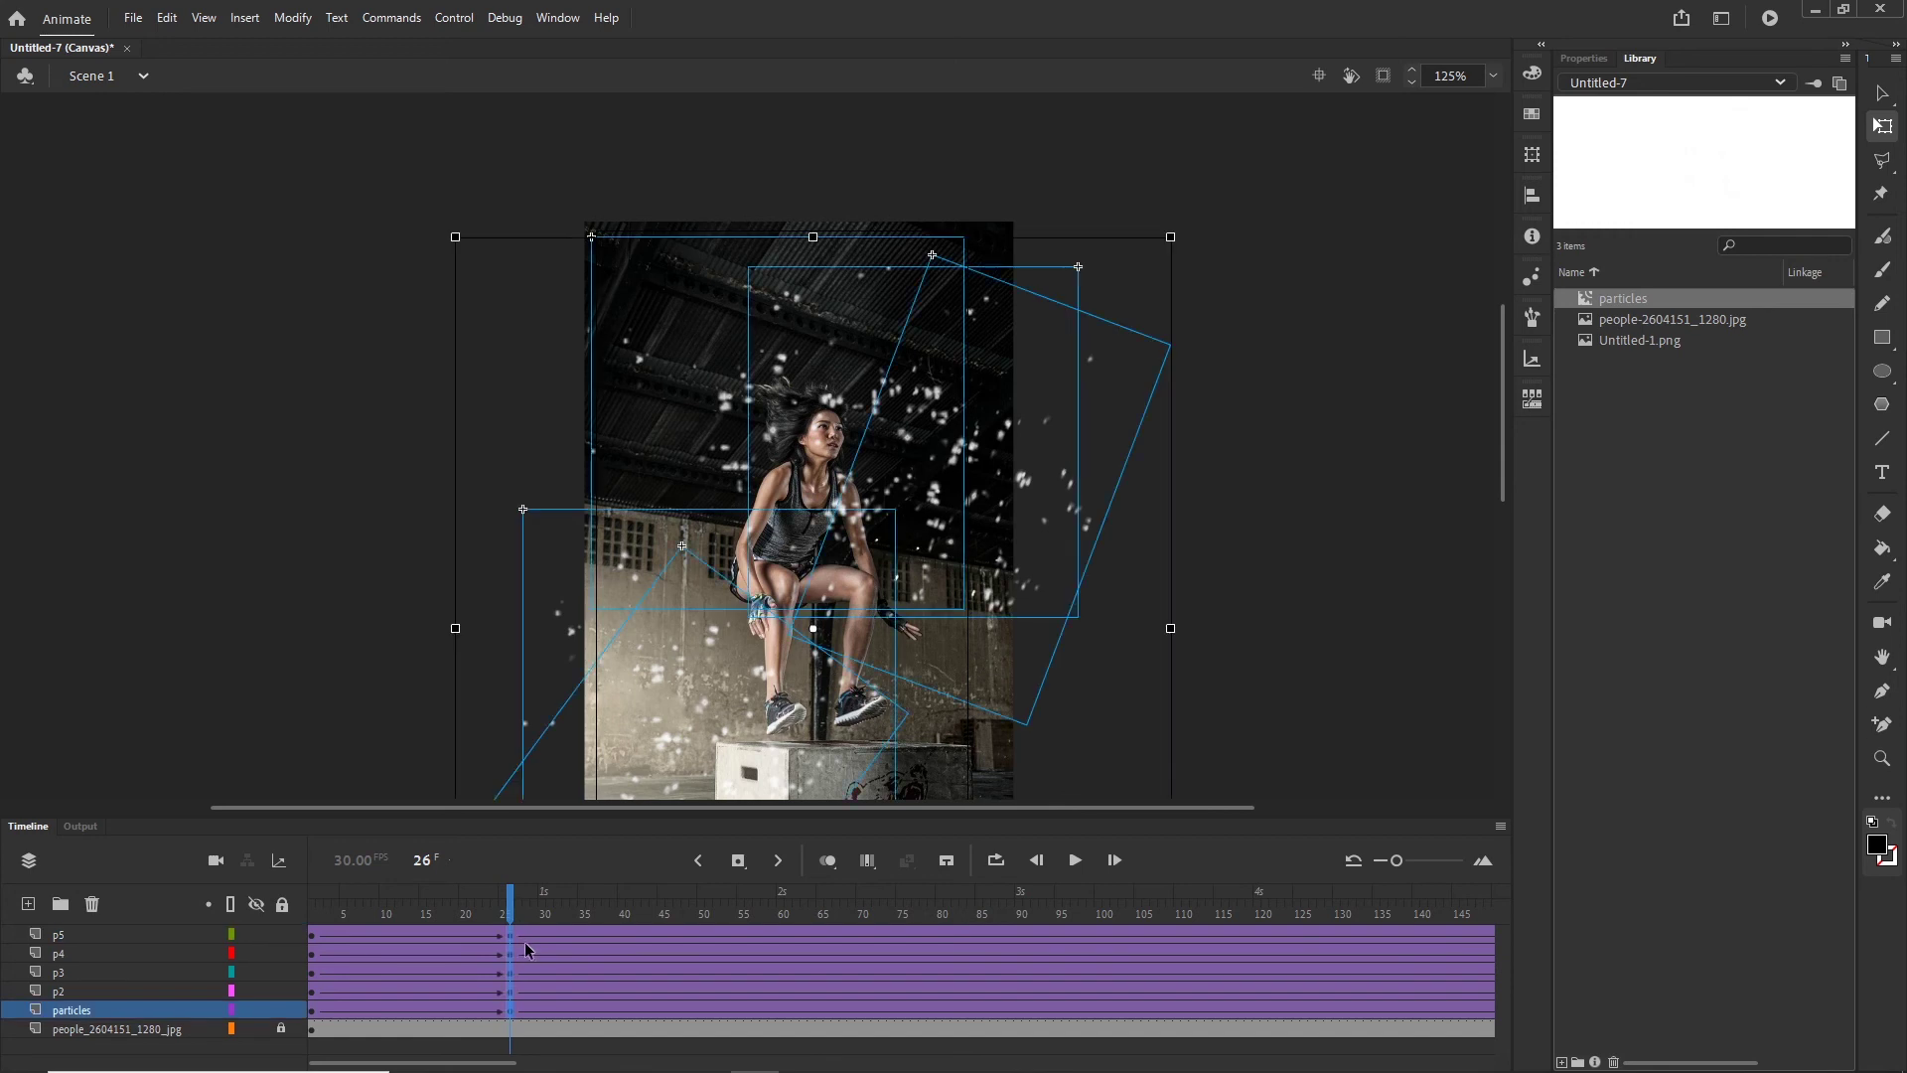
Step: Set the Alpha color effect of all particle instances at frame 1 to 0%
left_click_drag(511, 910, 311, 911)
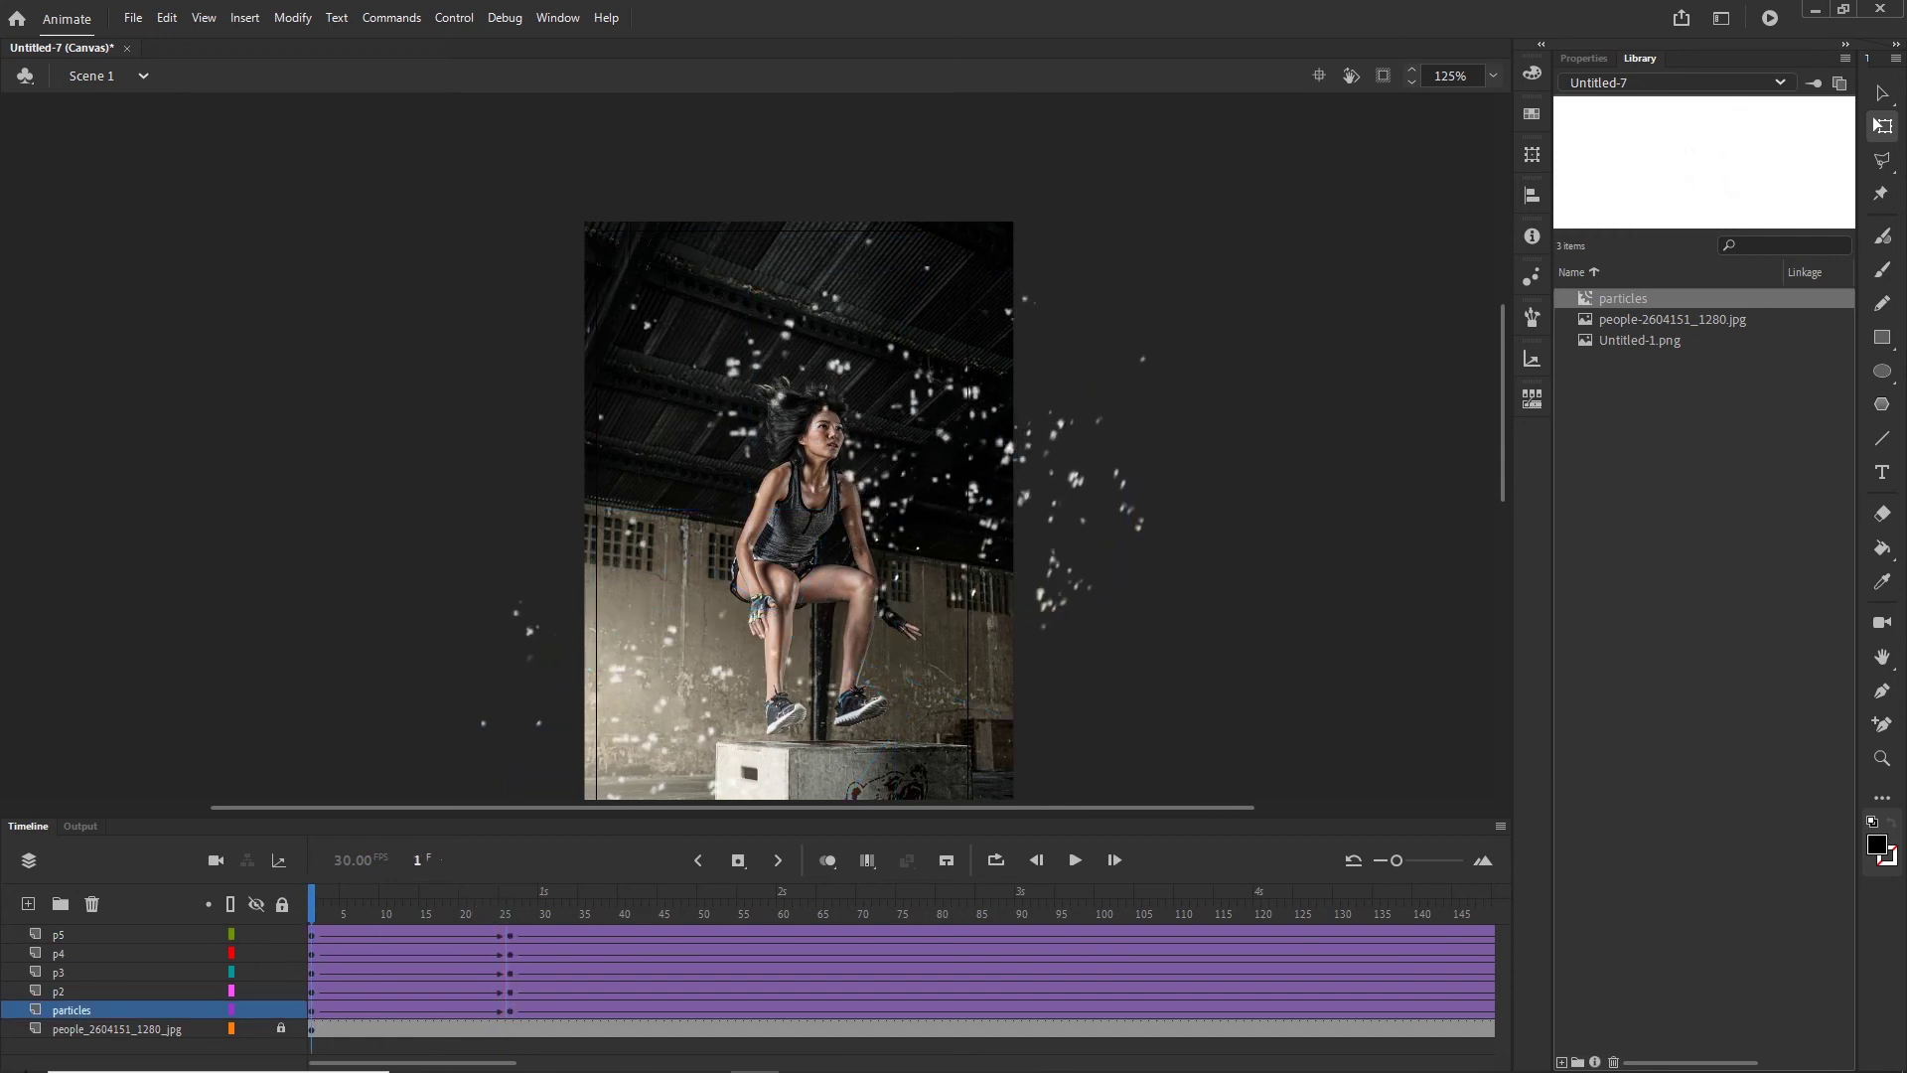
left_click_drag(1293, 159, 406, 809)
left_click(1595, 59)
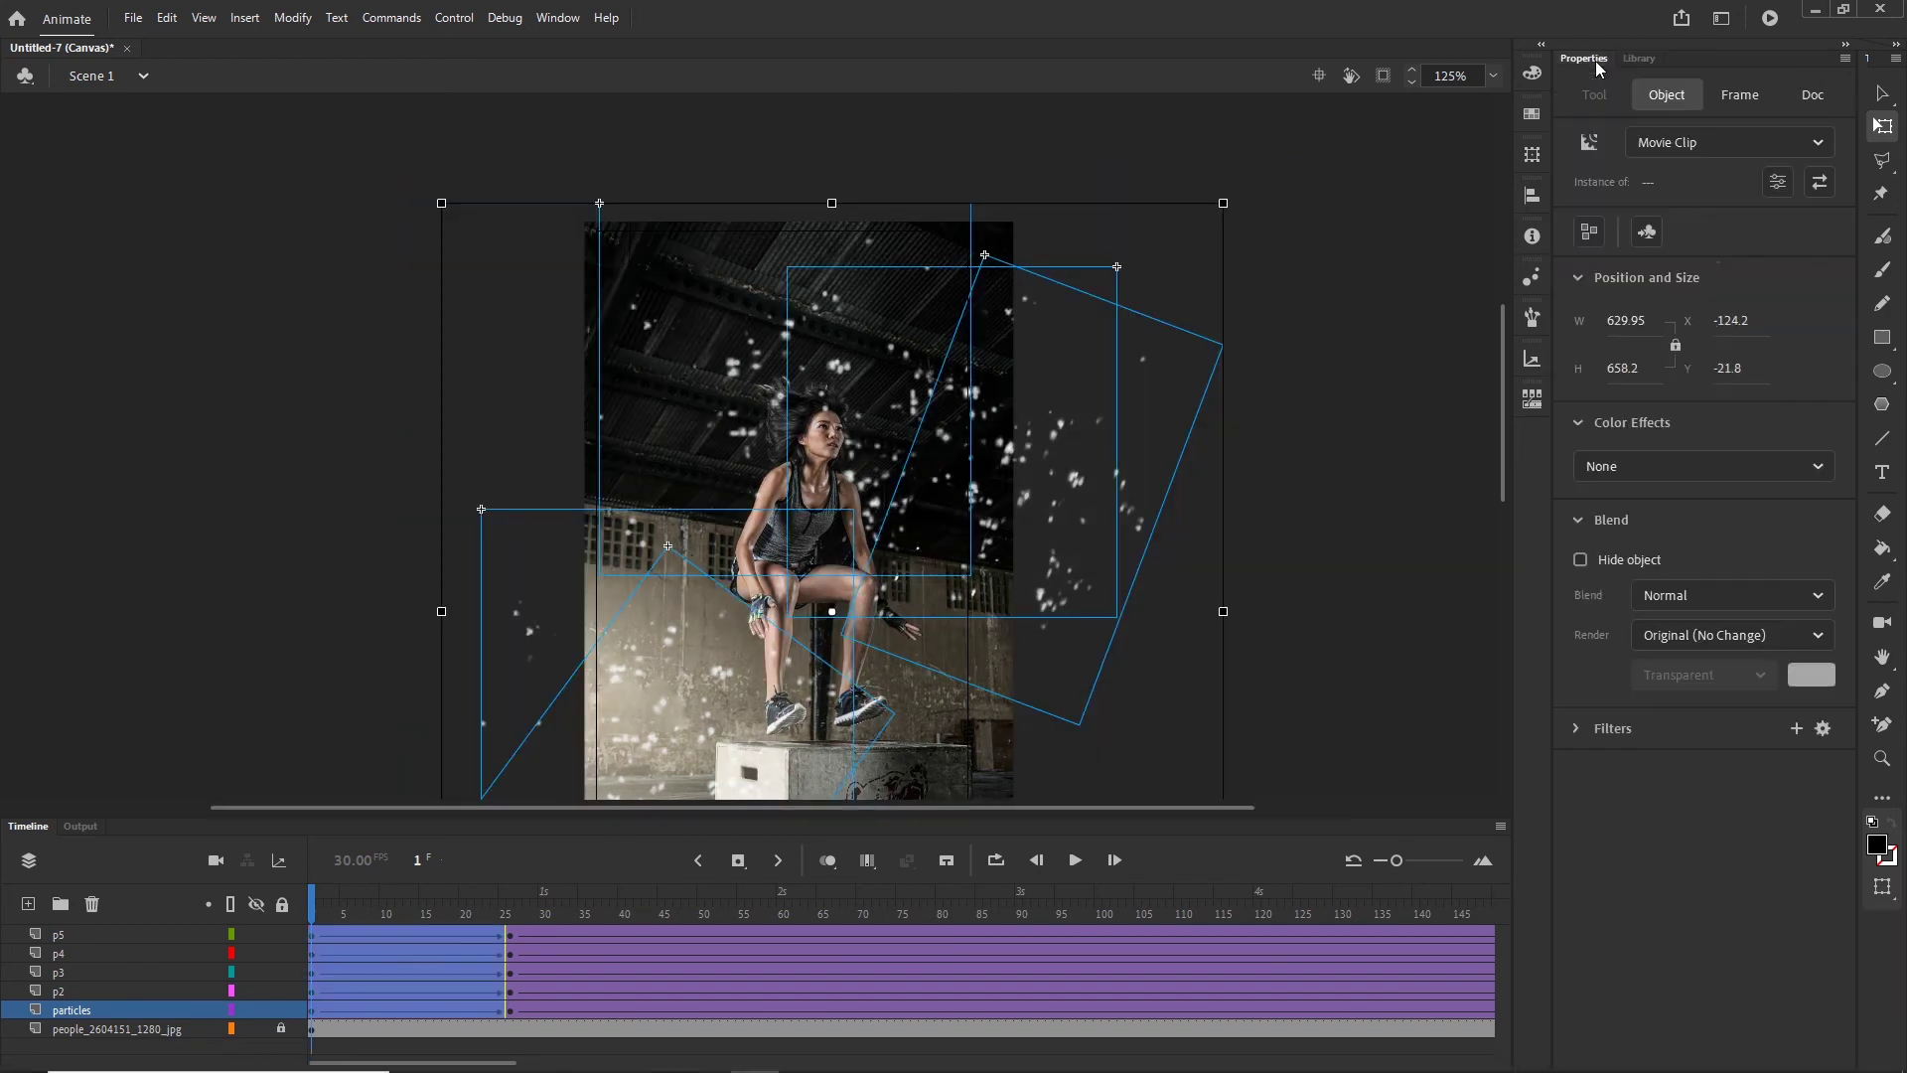
left_click(1825, 467)
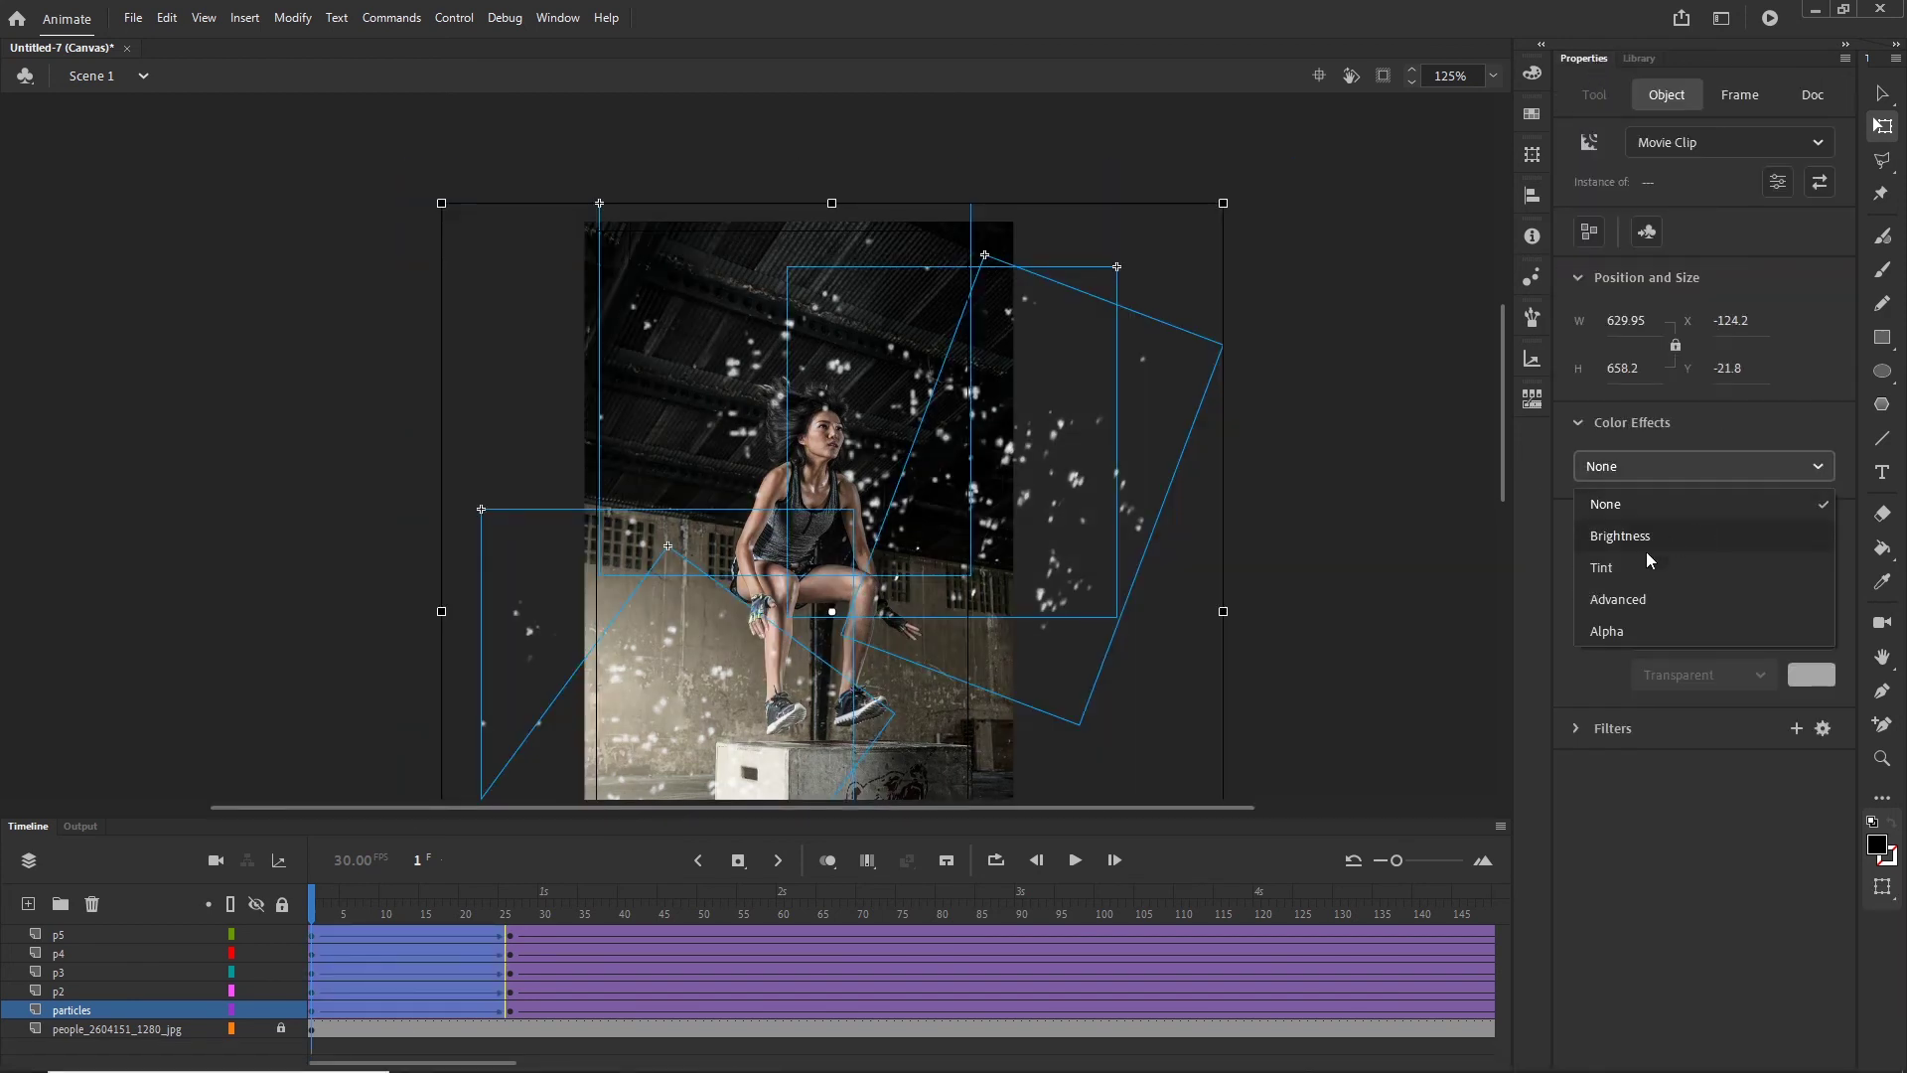
left_click(1633, 636)
left_click_drag(1639, 522, 1581, 523)
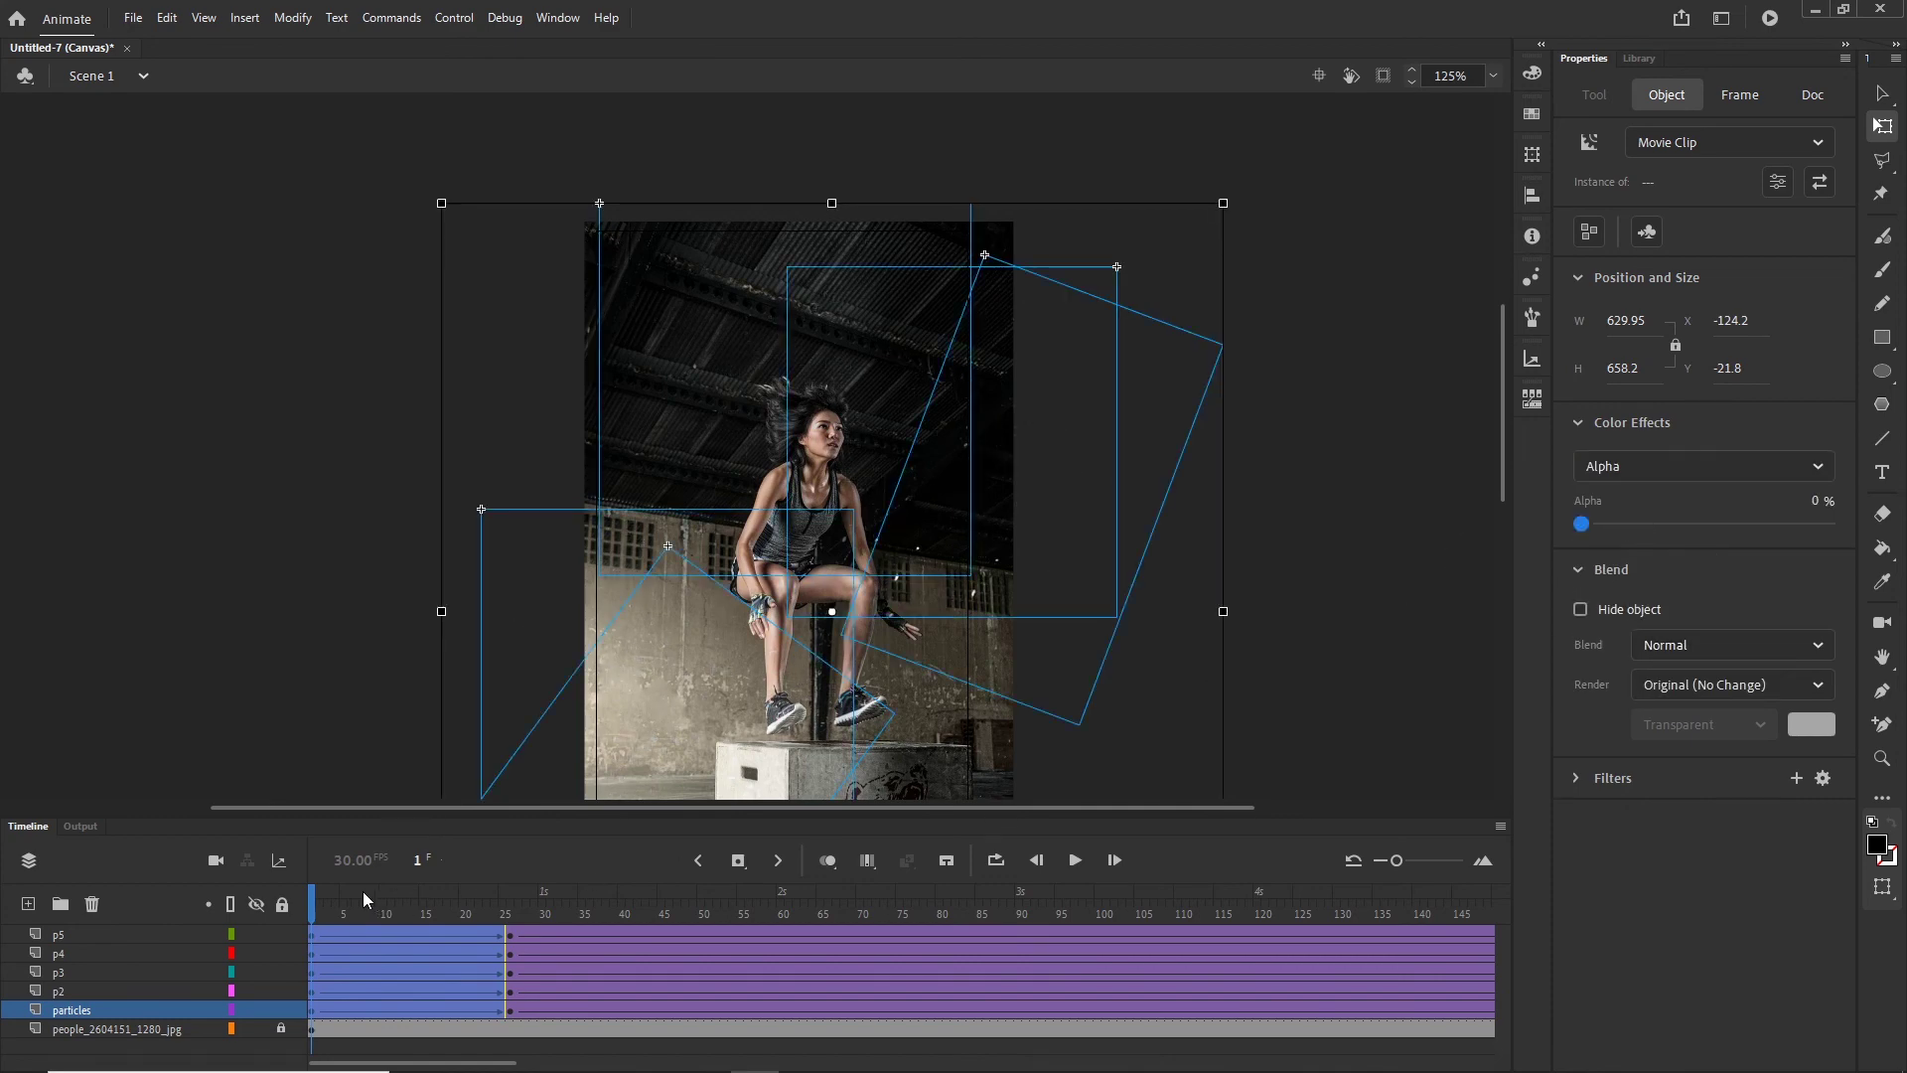
Step: Insert keyframes at frame 176 on all five particle layers
left_click_drag(310, 910, 1051, 922)
left_click(1067, 934)
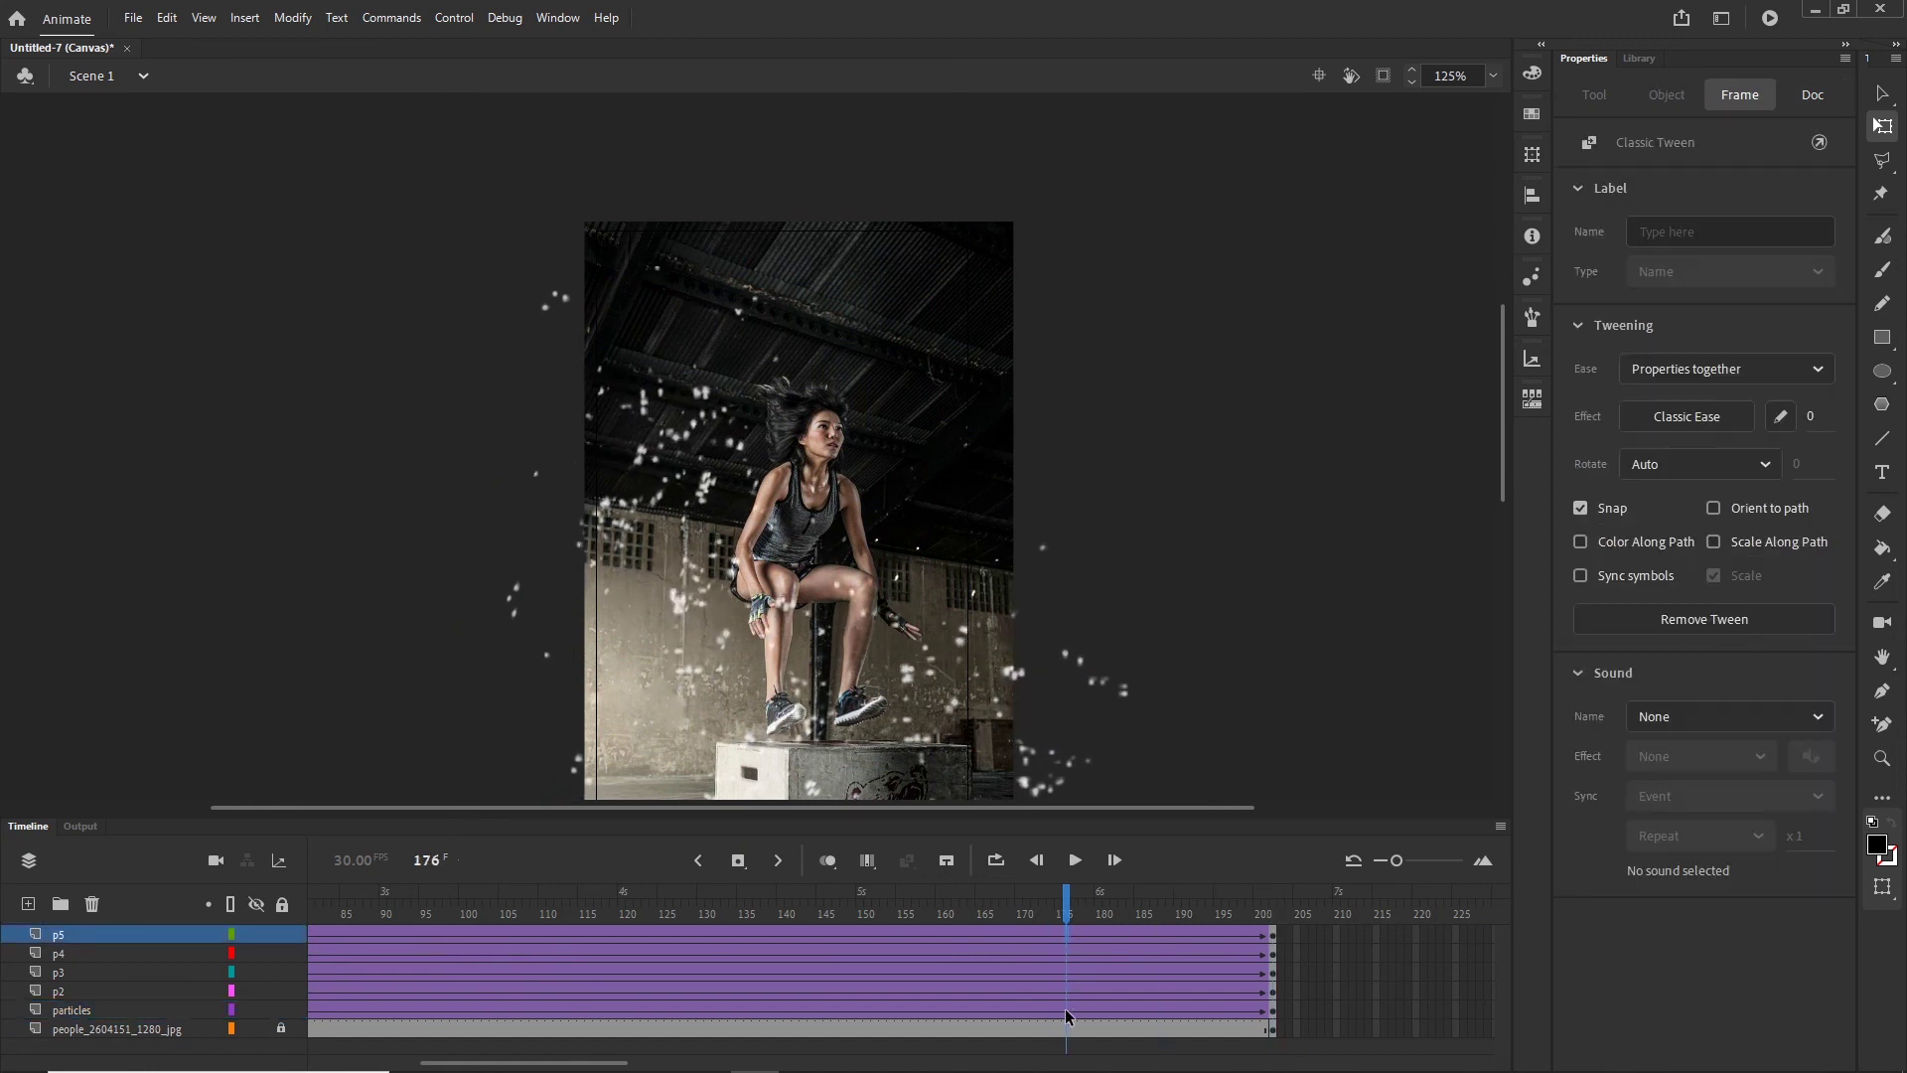
left_click(1064, 1011, "shift")
key("F6")
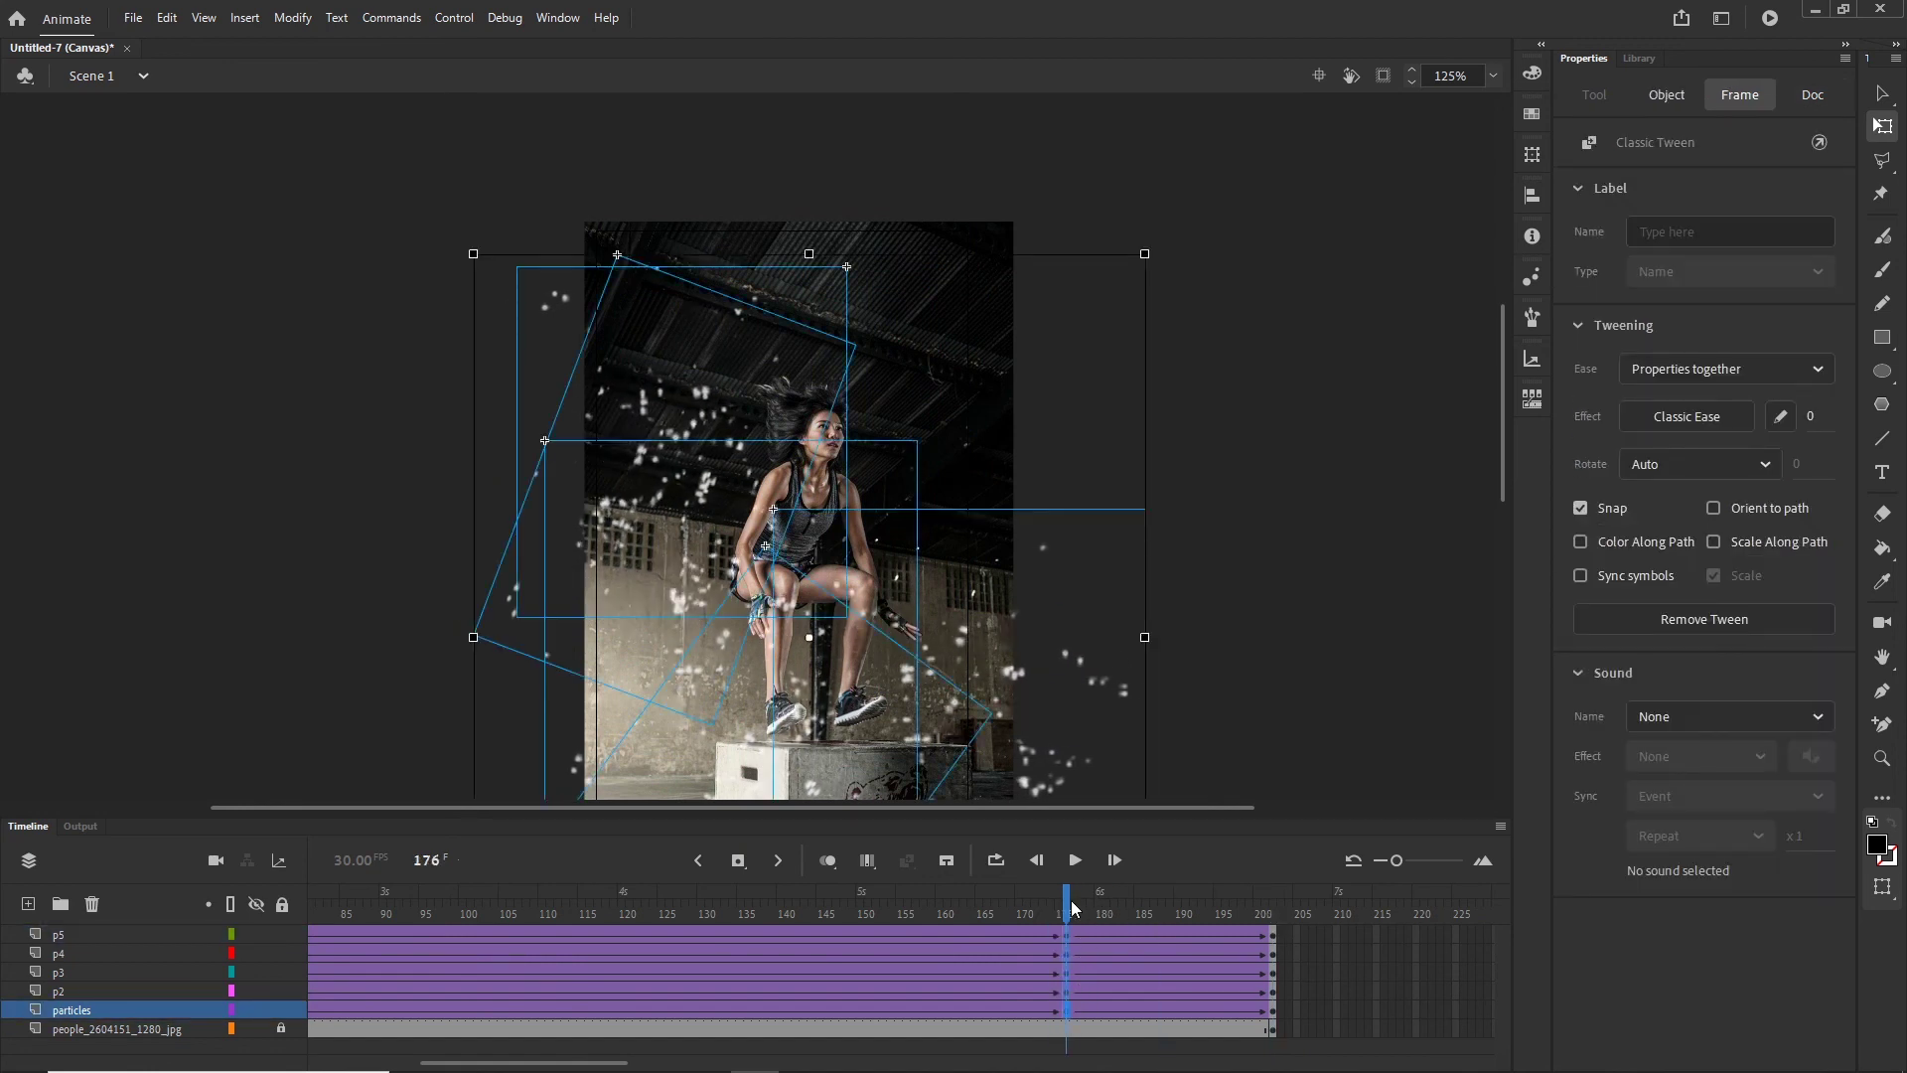
Step: Fade all particle instances at frame 202 to near transparency with the Alpha color effect
left_click_drag(1073, 907, 1273, 913)
left_click_drag(1202, 156, 499, 810)
left_click(1629, 466)
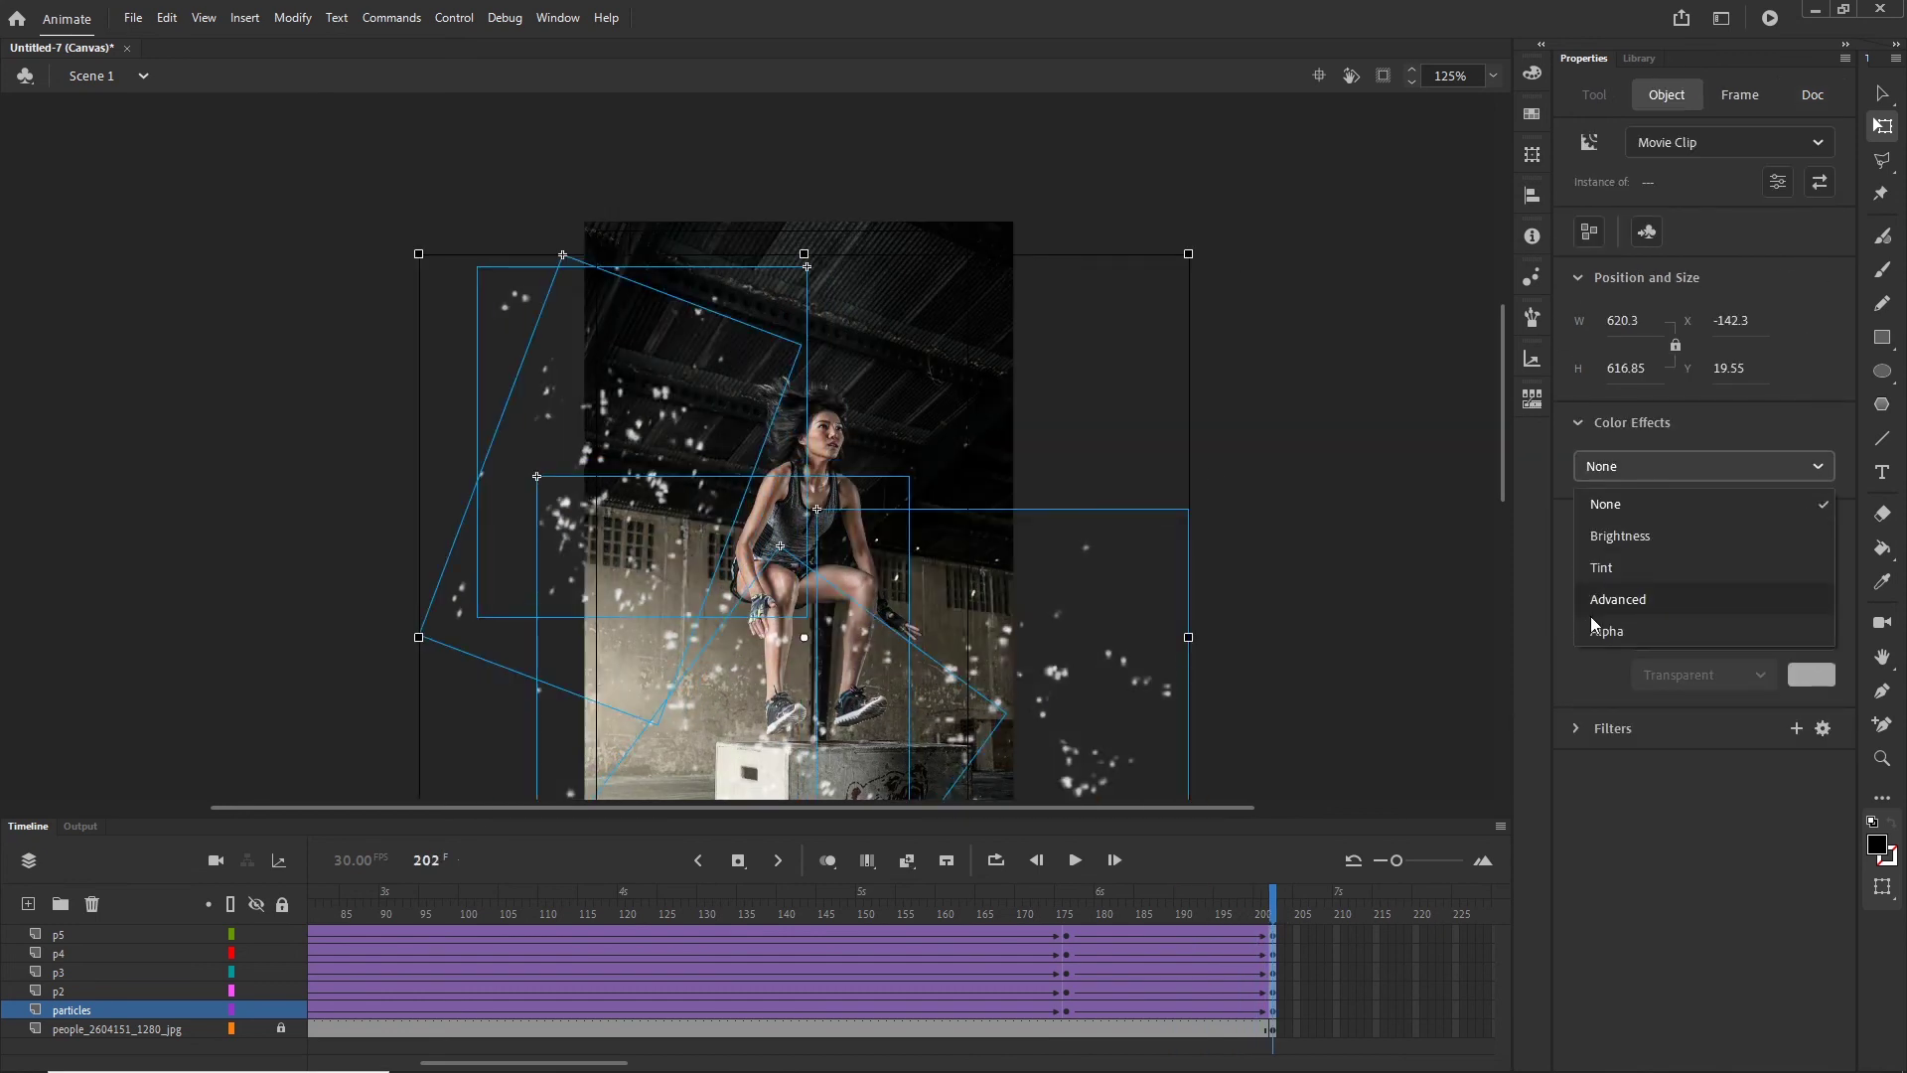
left_click(1618, 634)
left_click_drag(1603, 533, 1631, 524)
left_click(1391, 521)
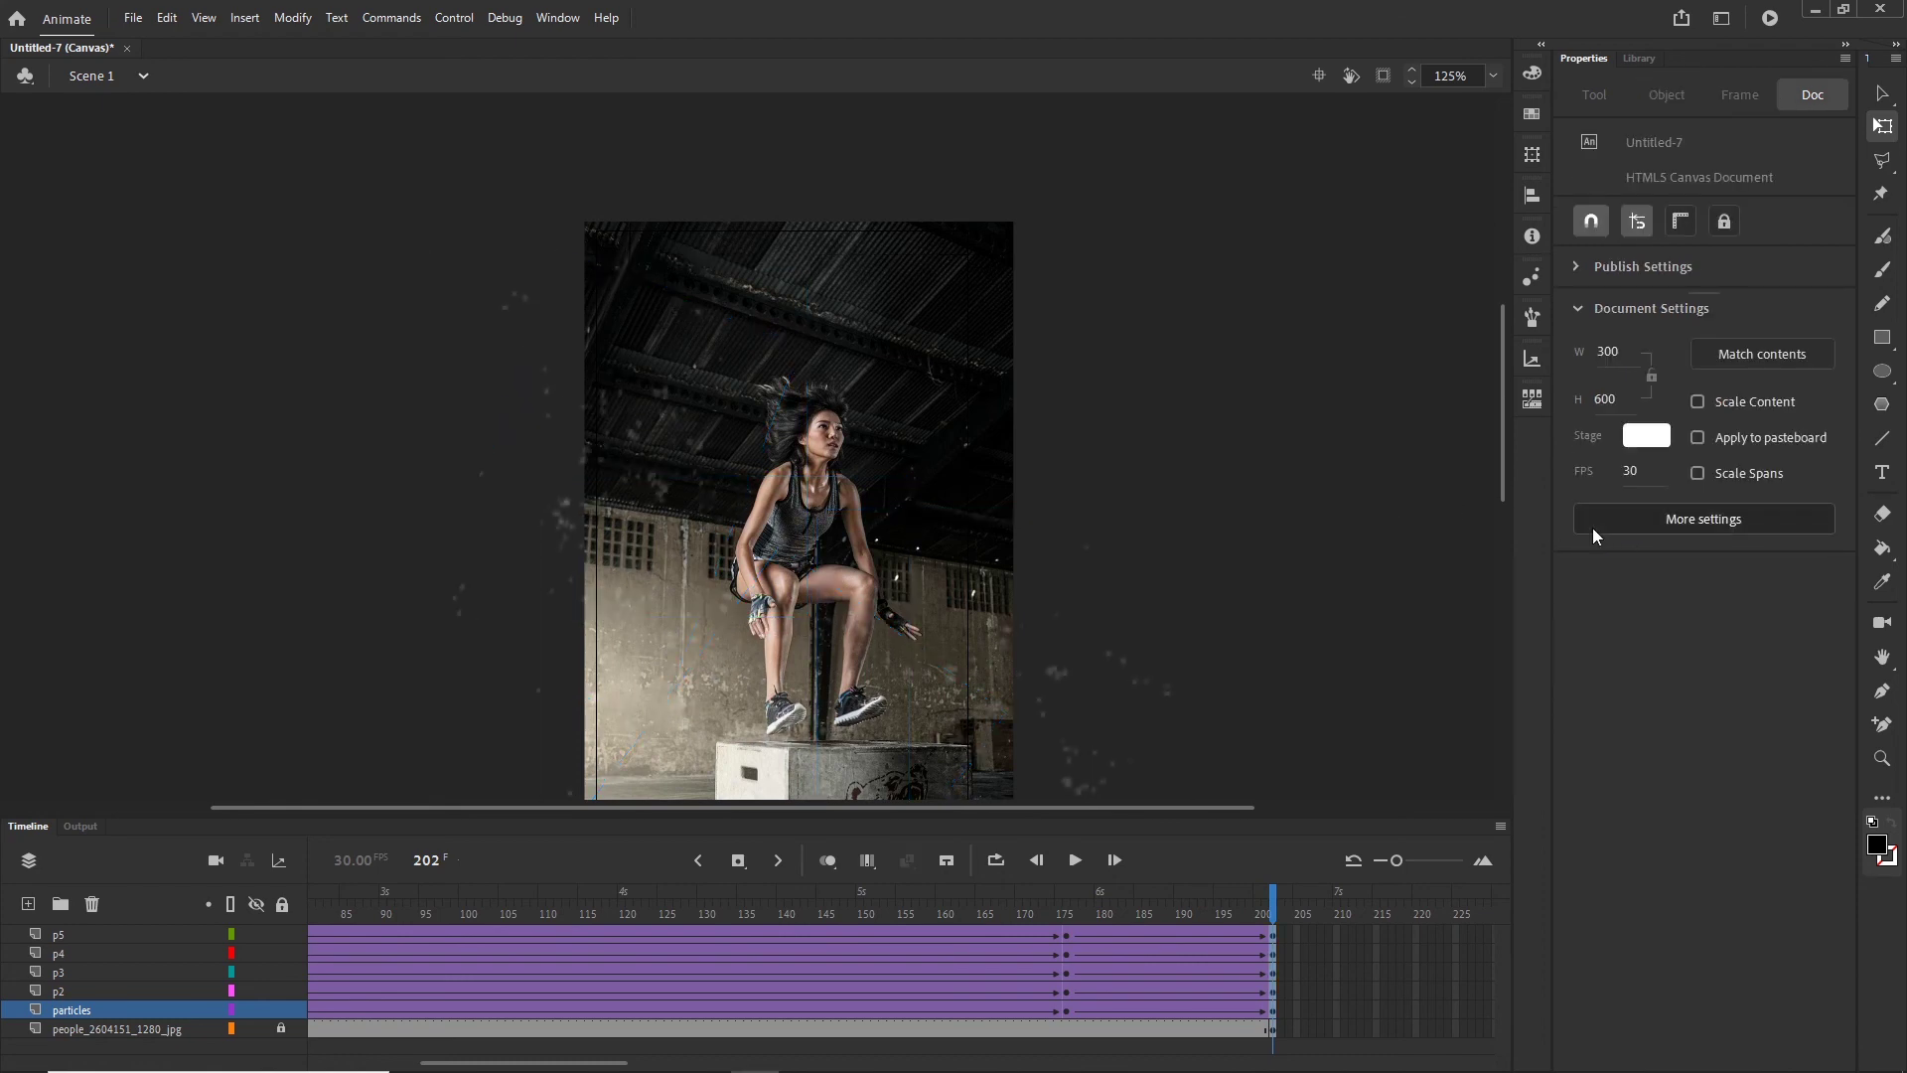
Step: Preview the fading particles in the browser, and scrub the timeline back through the opening frames to check the fade-in
key("ctrl+Return")
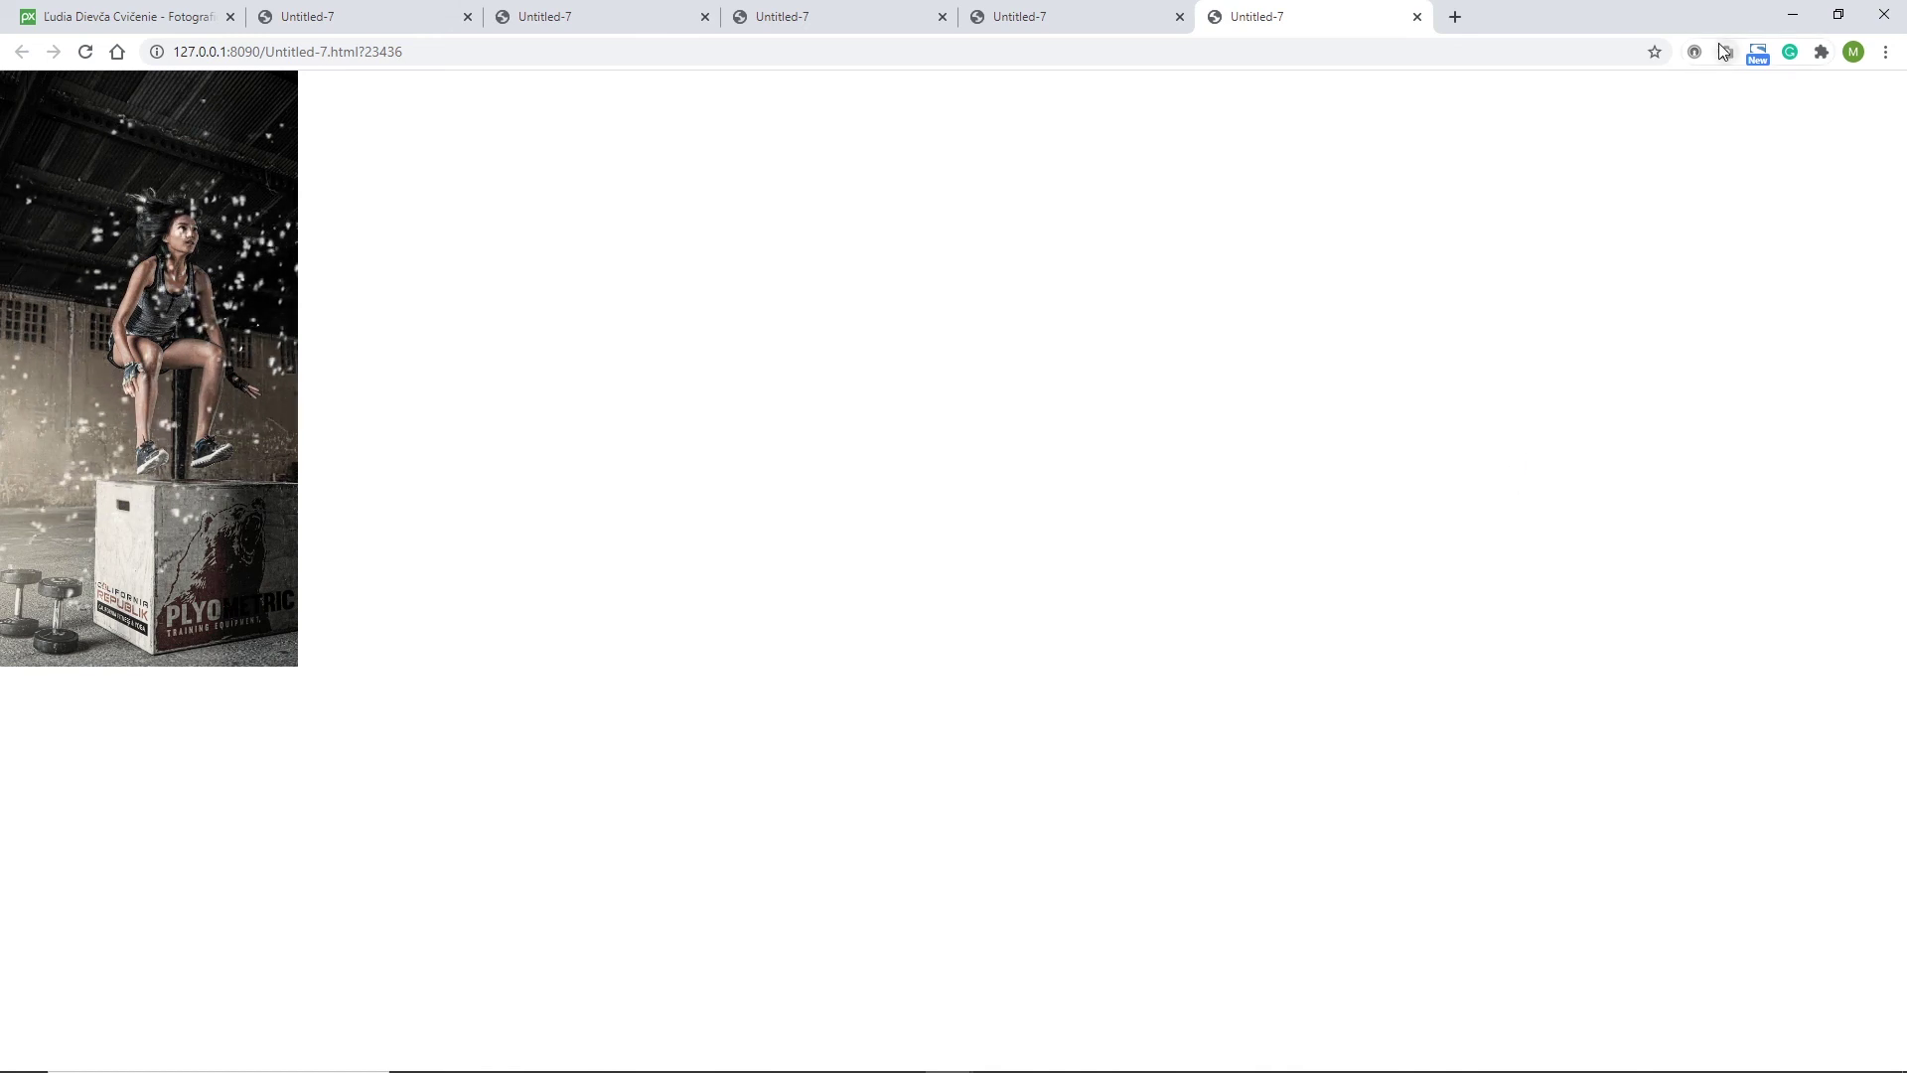
left_click(1794, 27)
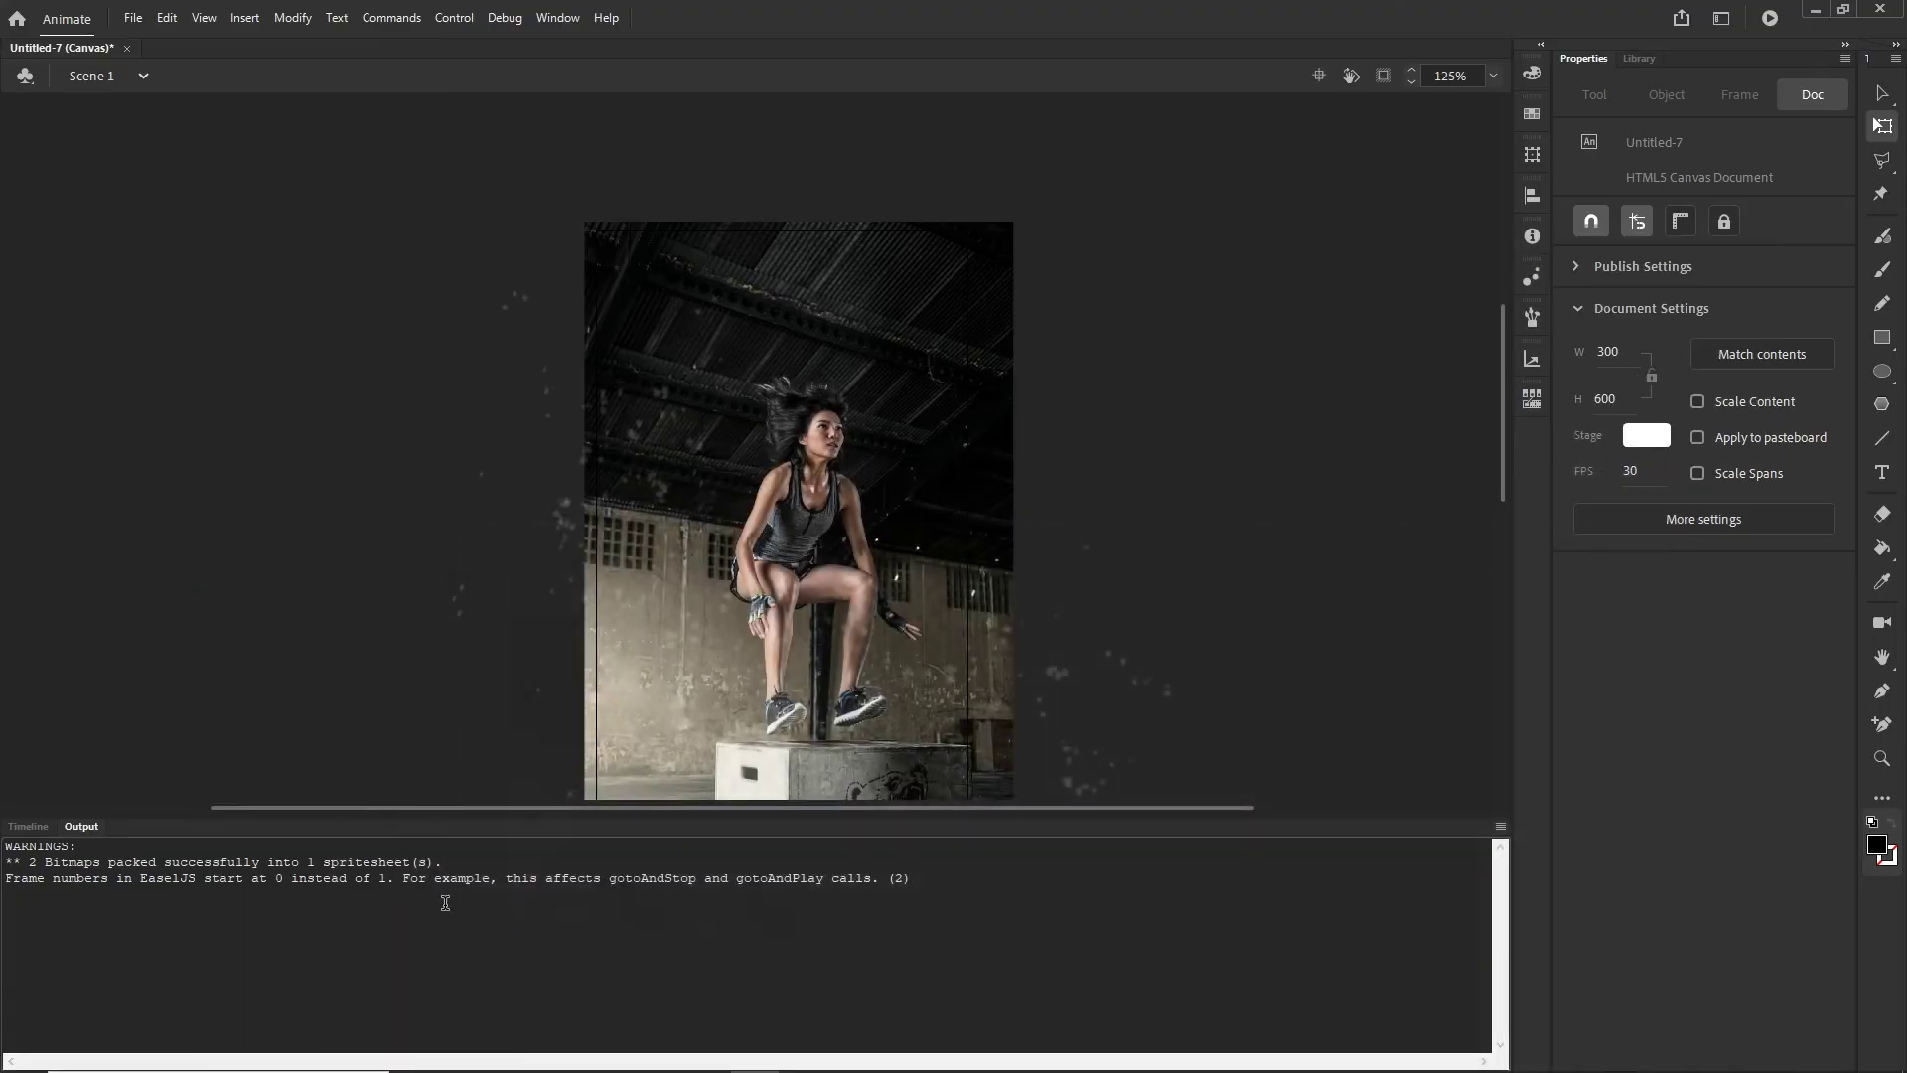
left_click(40, 827)
left_click_drag(1271, 916, 834, 887)
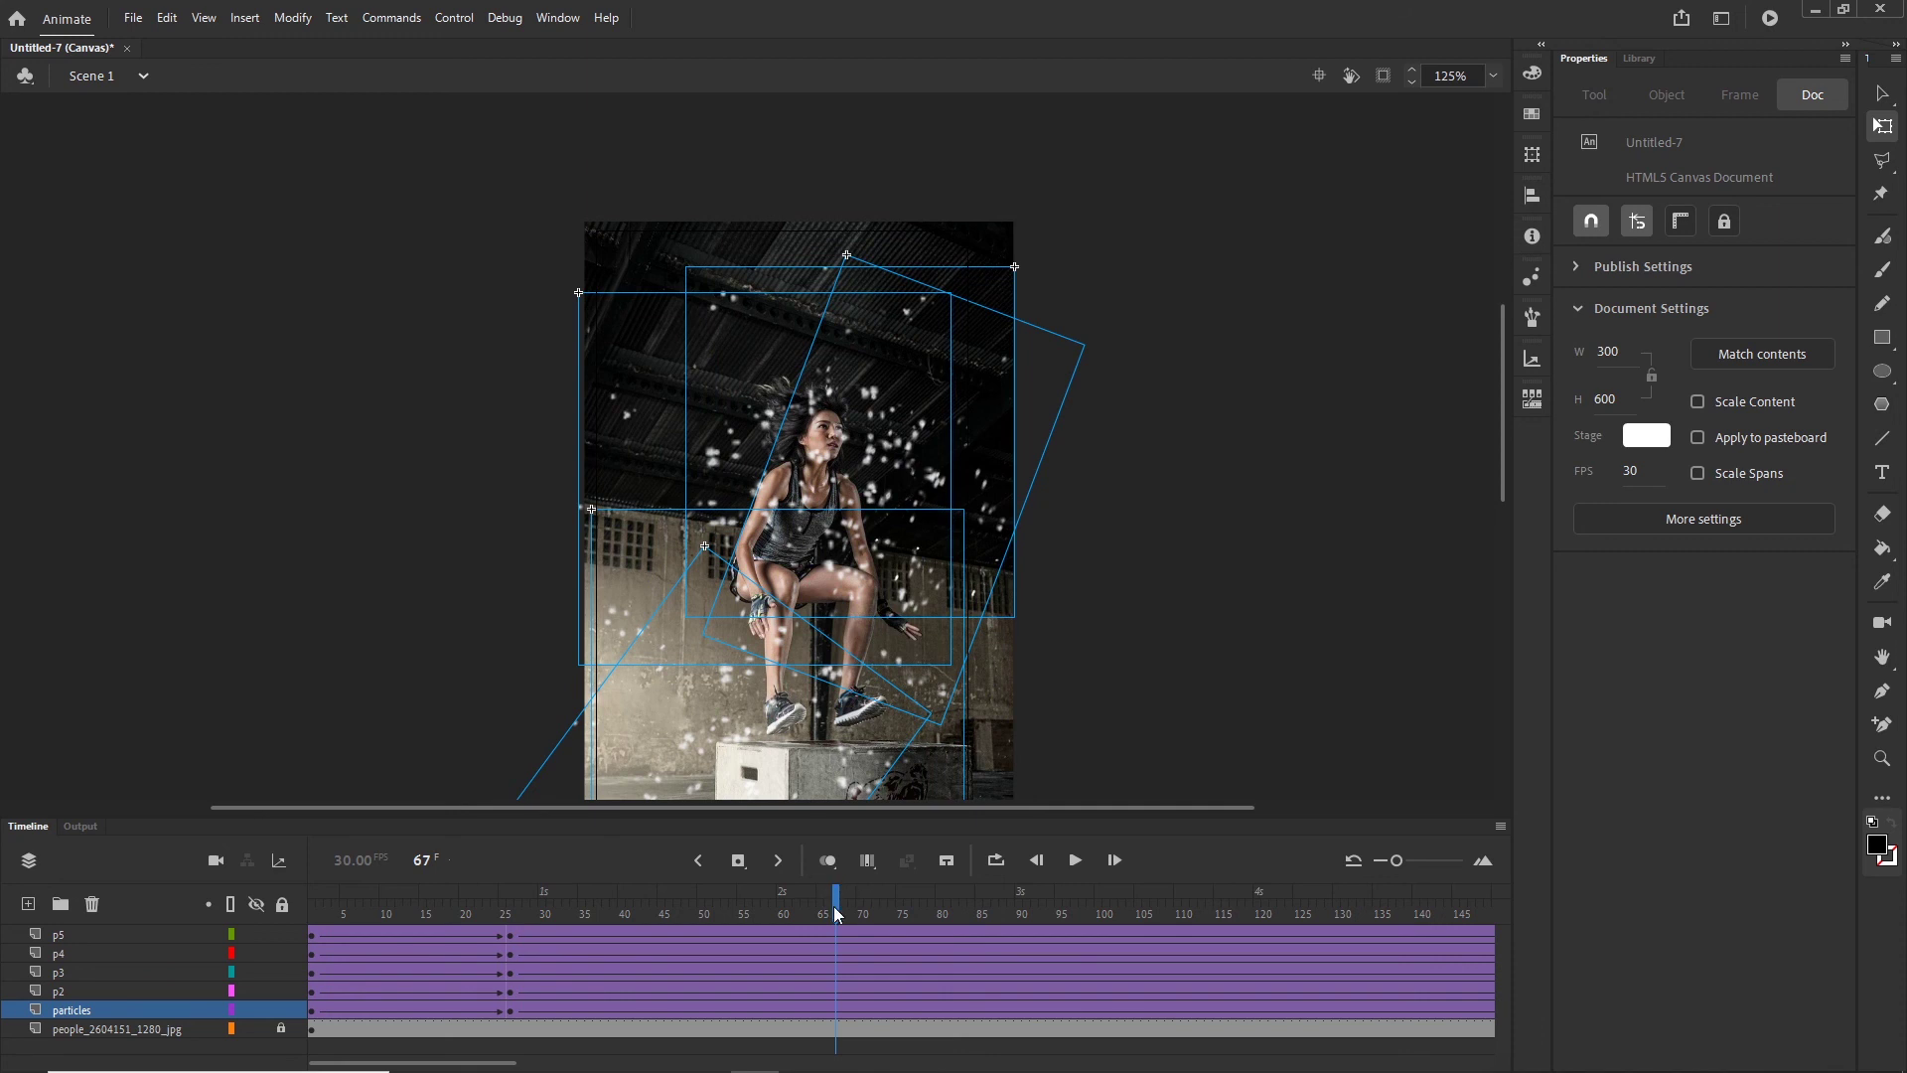
left_click_drag(834, 914, 576, 920)
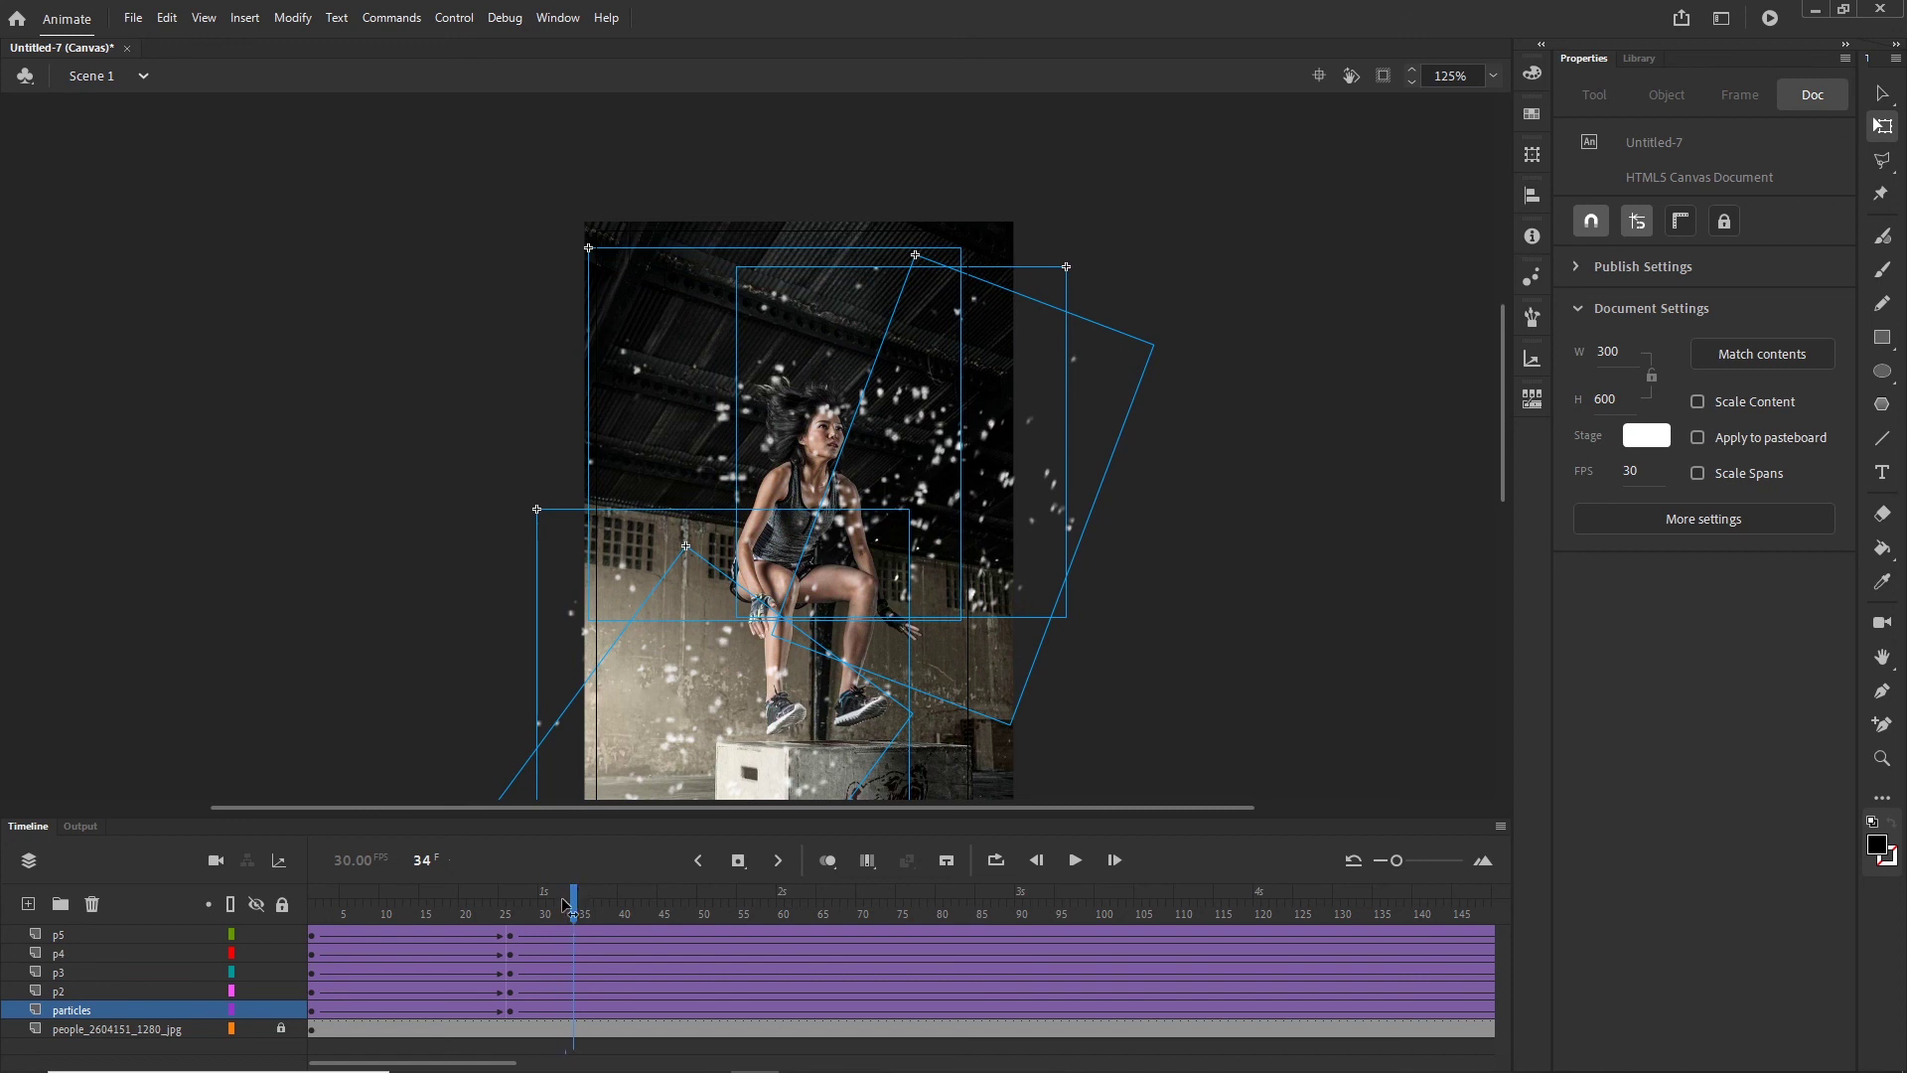
left_click_drag(566, 906, 367, 914)
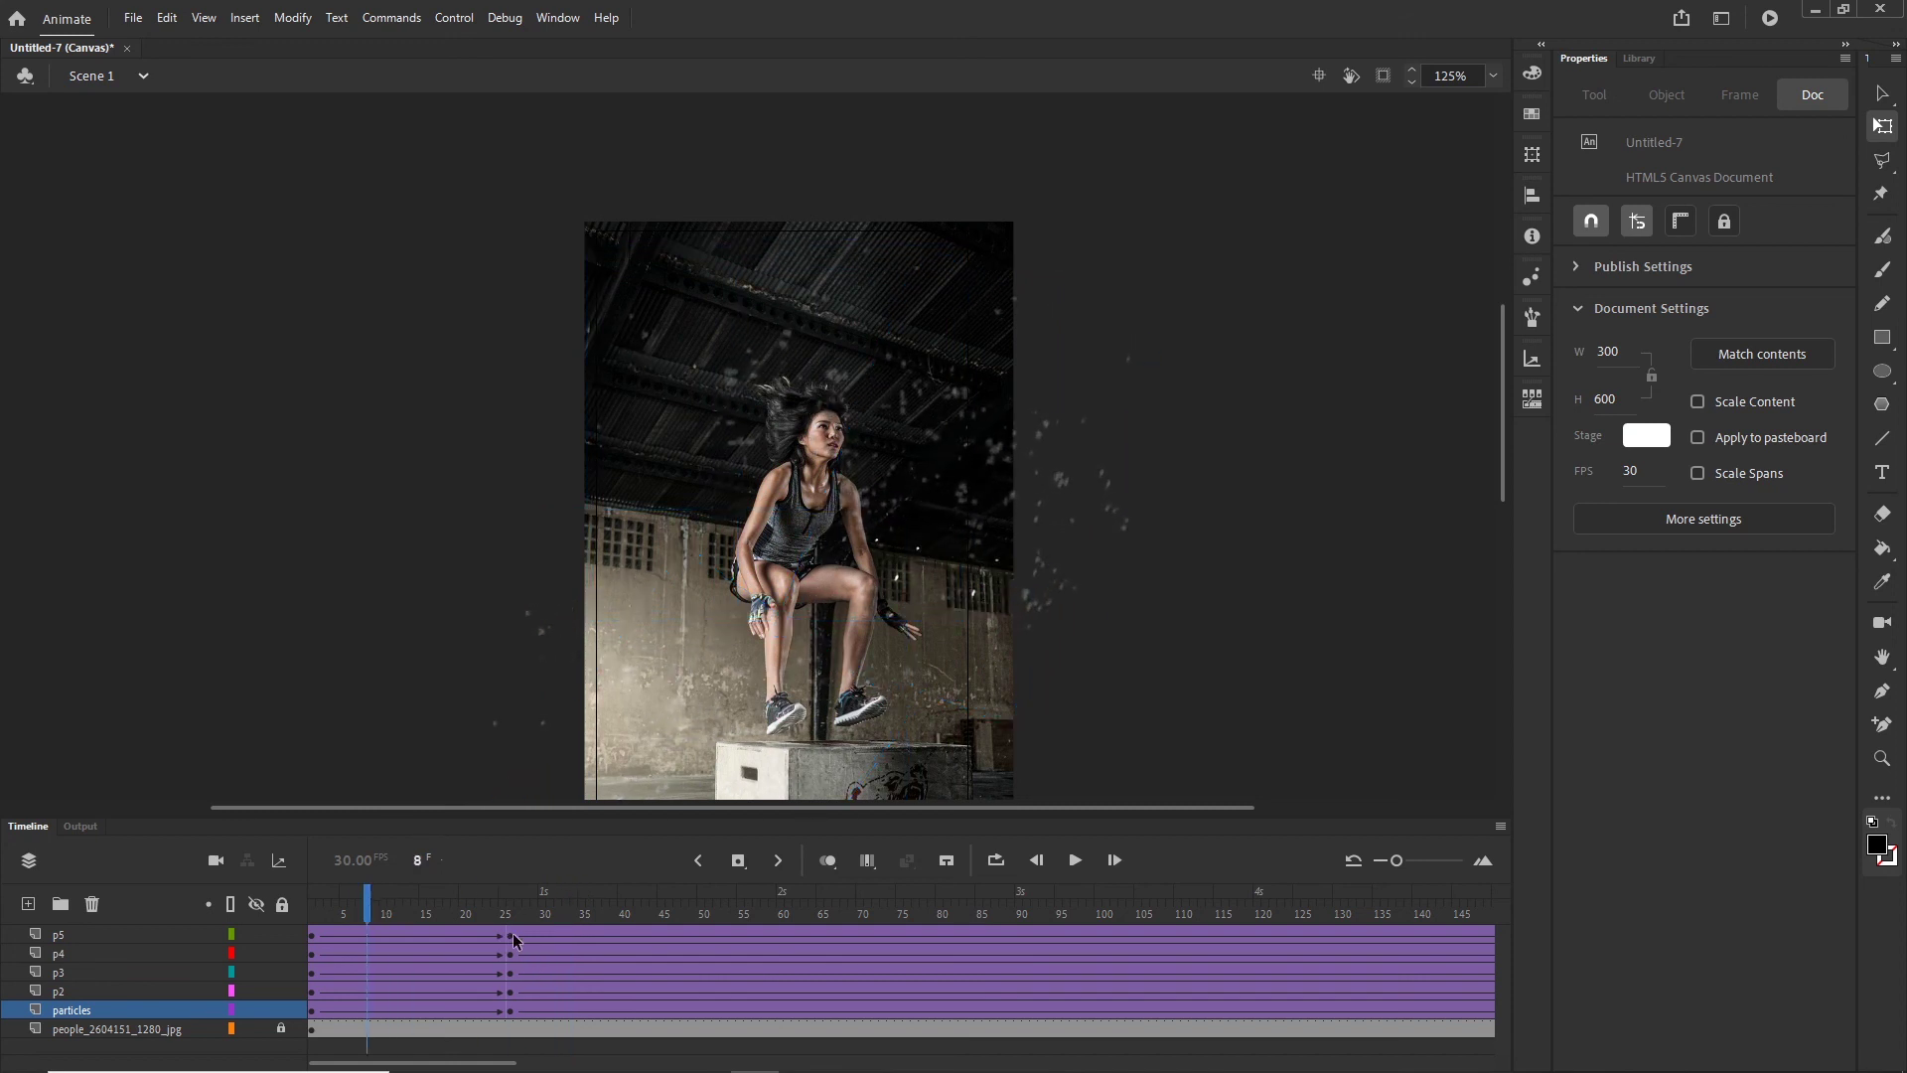
Step: Clear the p5 layer's keyframe at frame 26
left_click(511, 934)
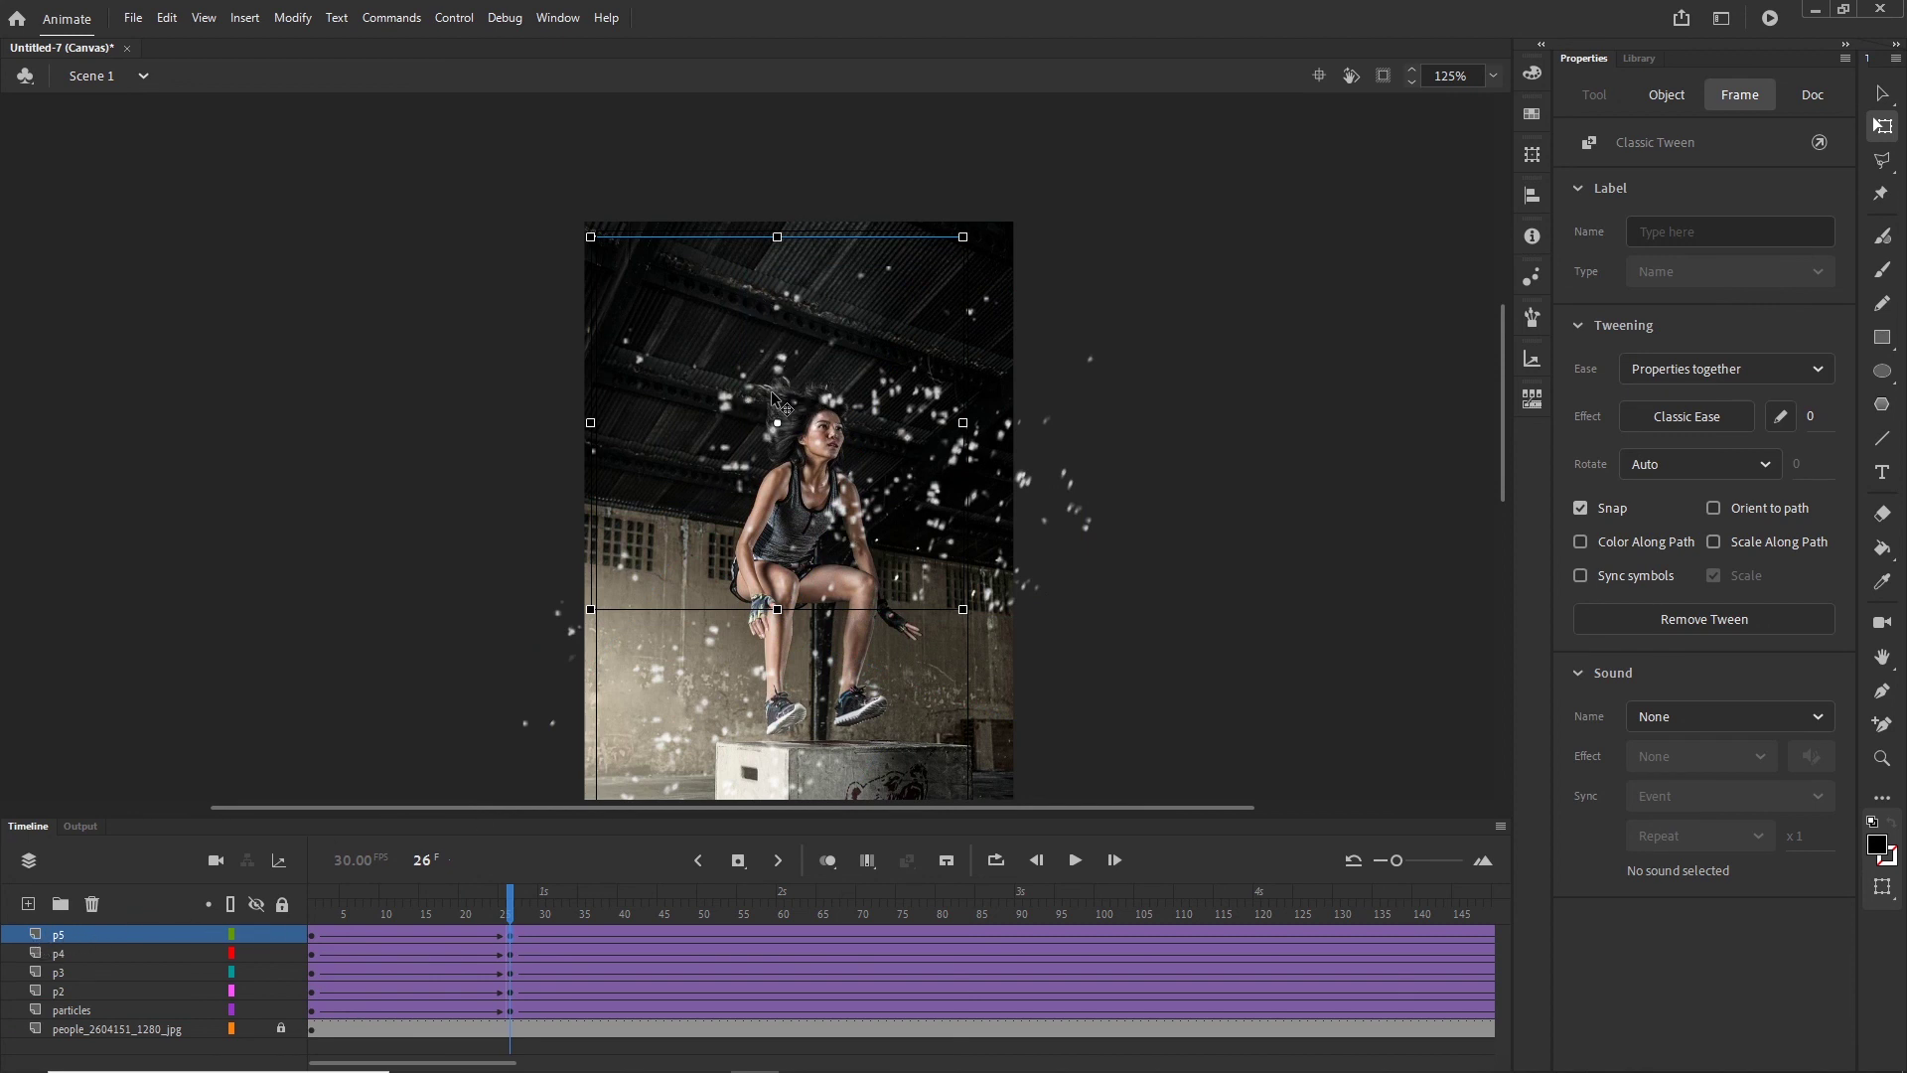
left_click(68, 934)
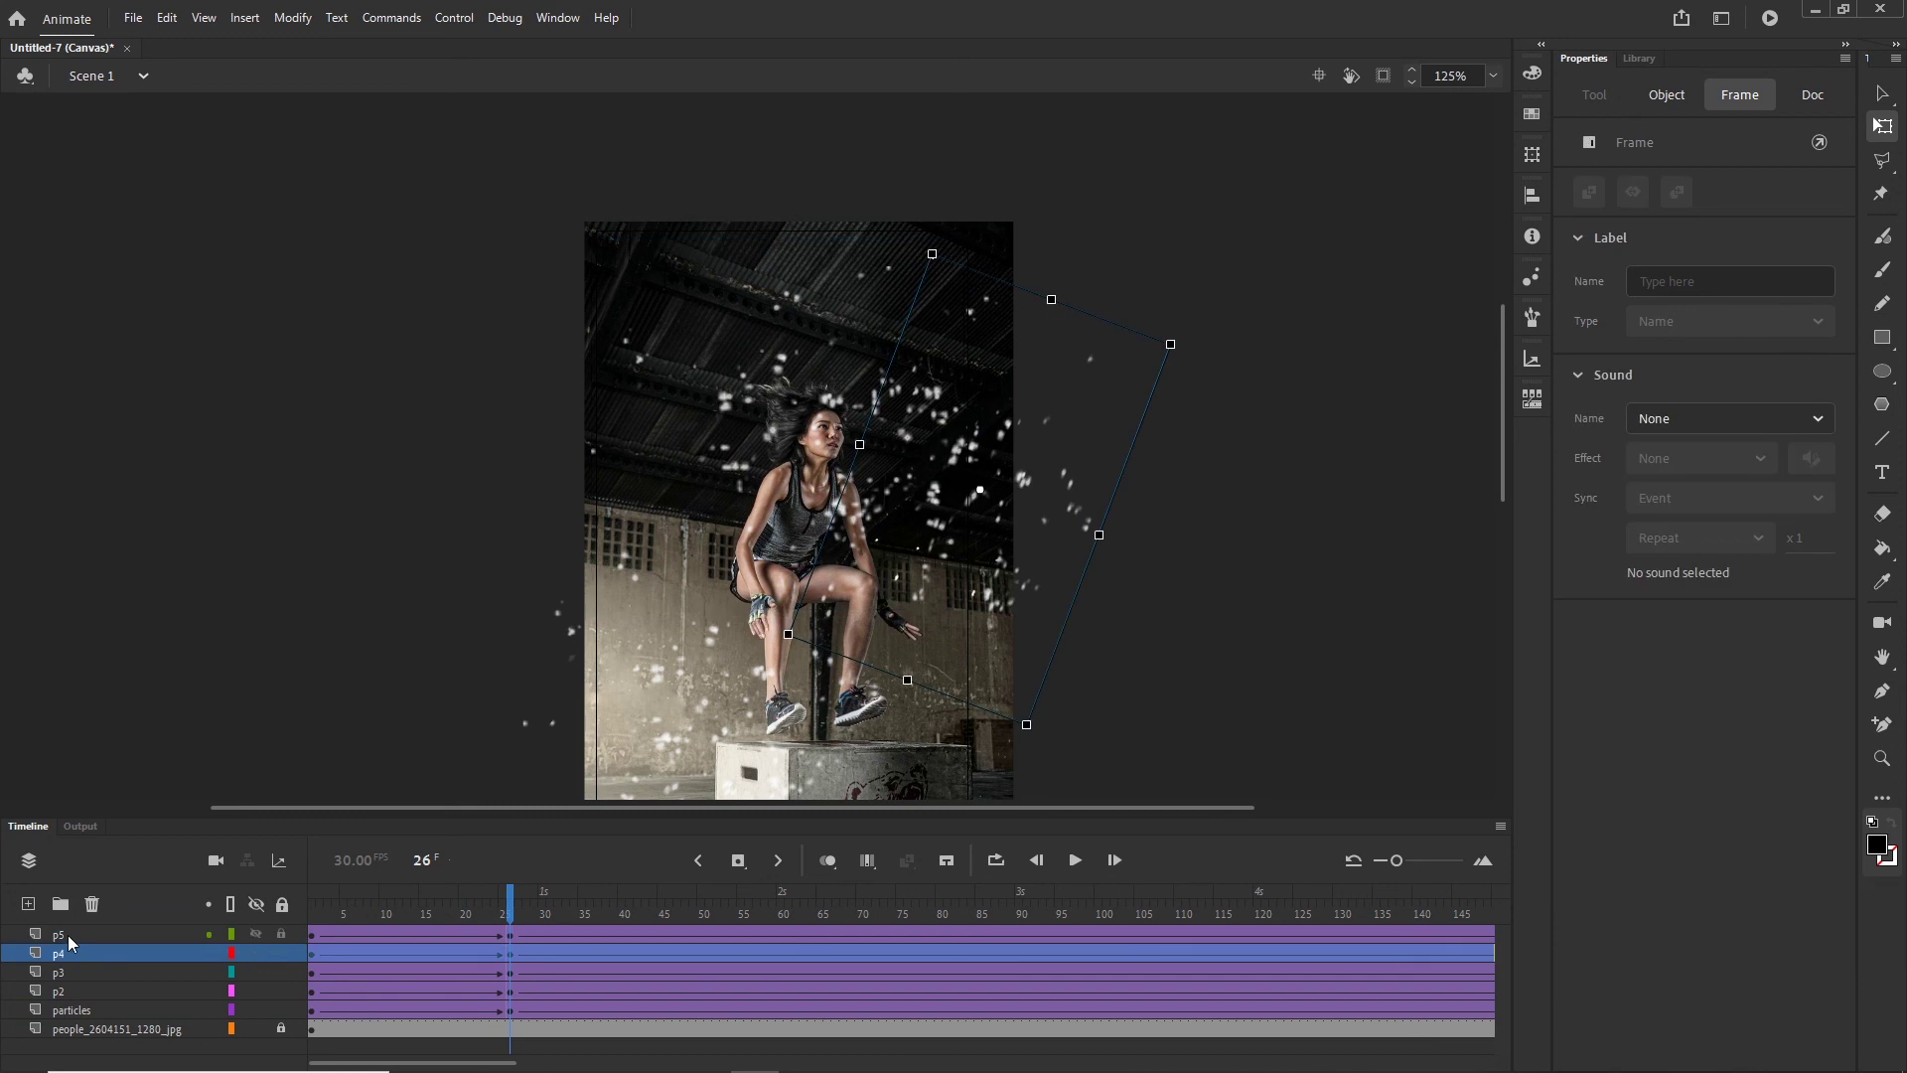
left_click(510, 936)
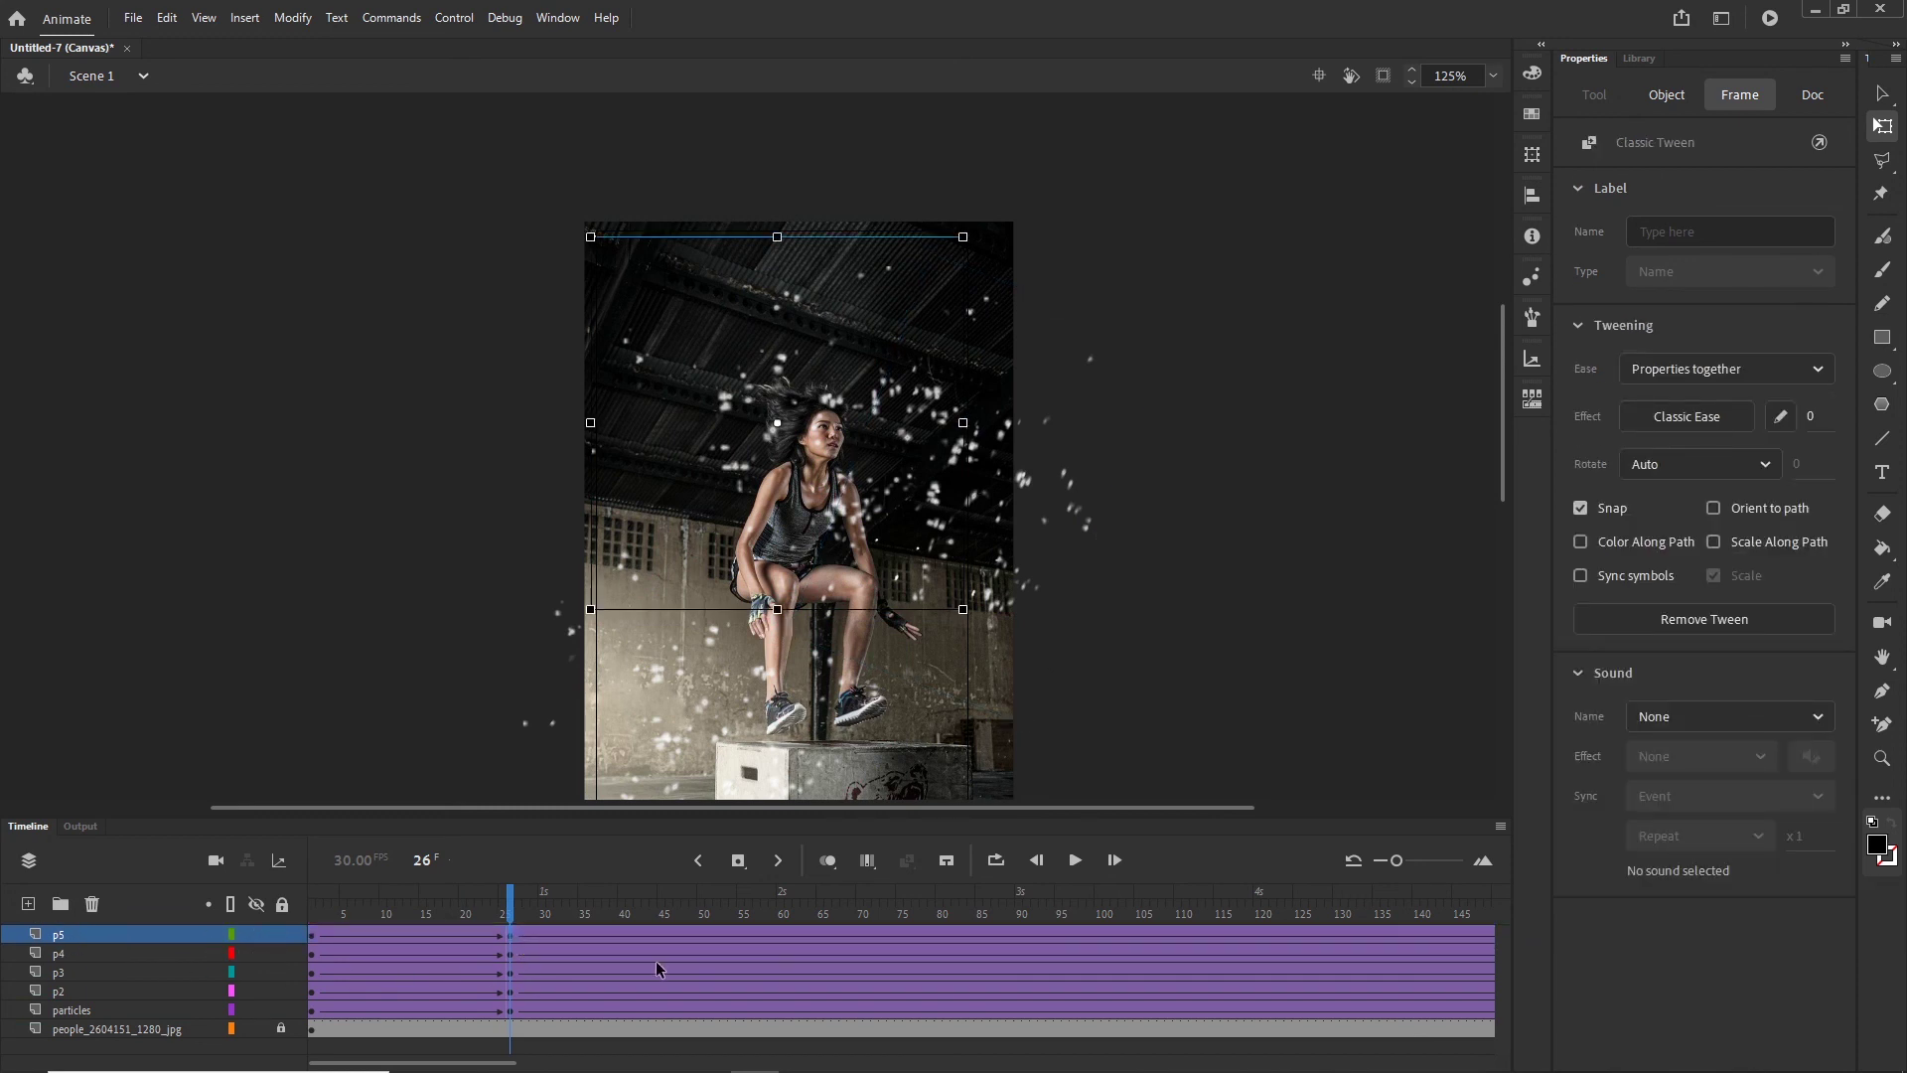
key("shift+F6")
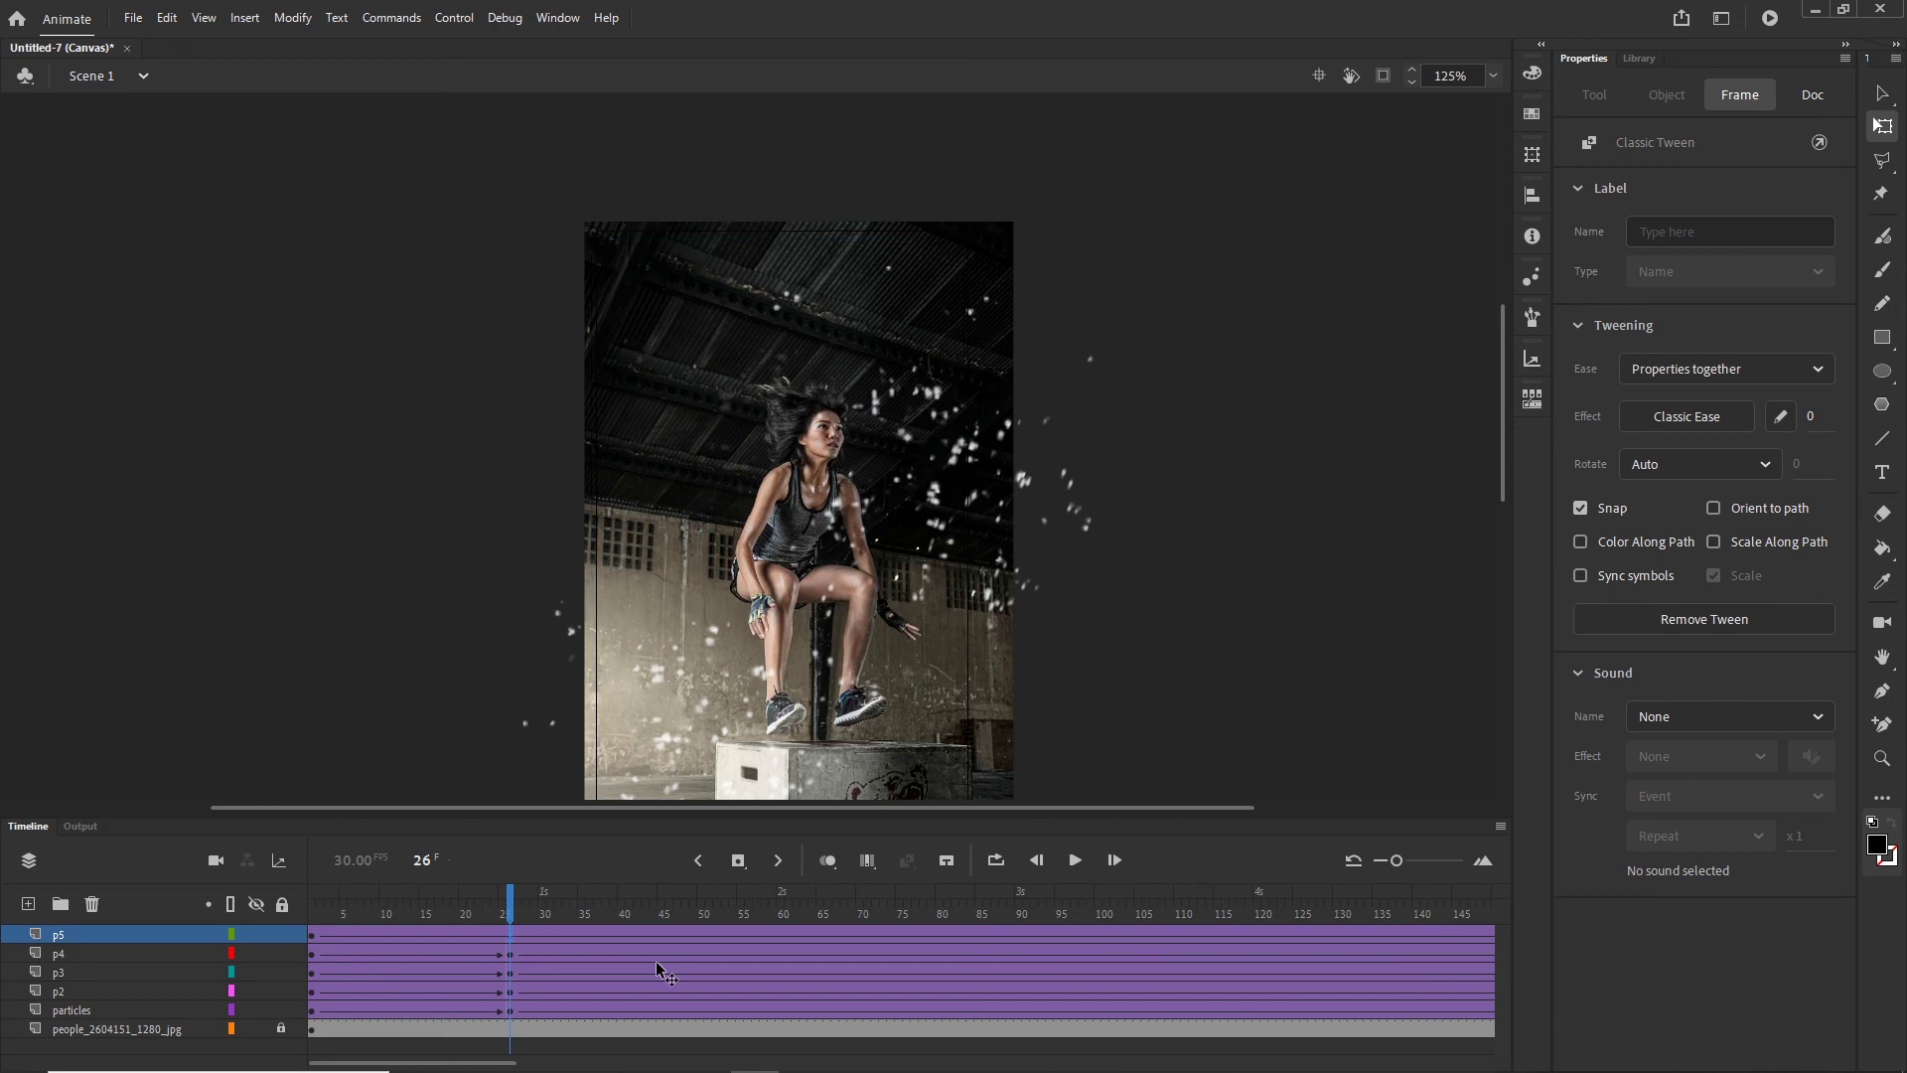
Step: Nudge the p5 instance at frame 1 down and slightly right so its top edge lies inside the photo
left_click_drag(510, 908, 334, 931)
left_click(312, 938)
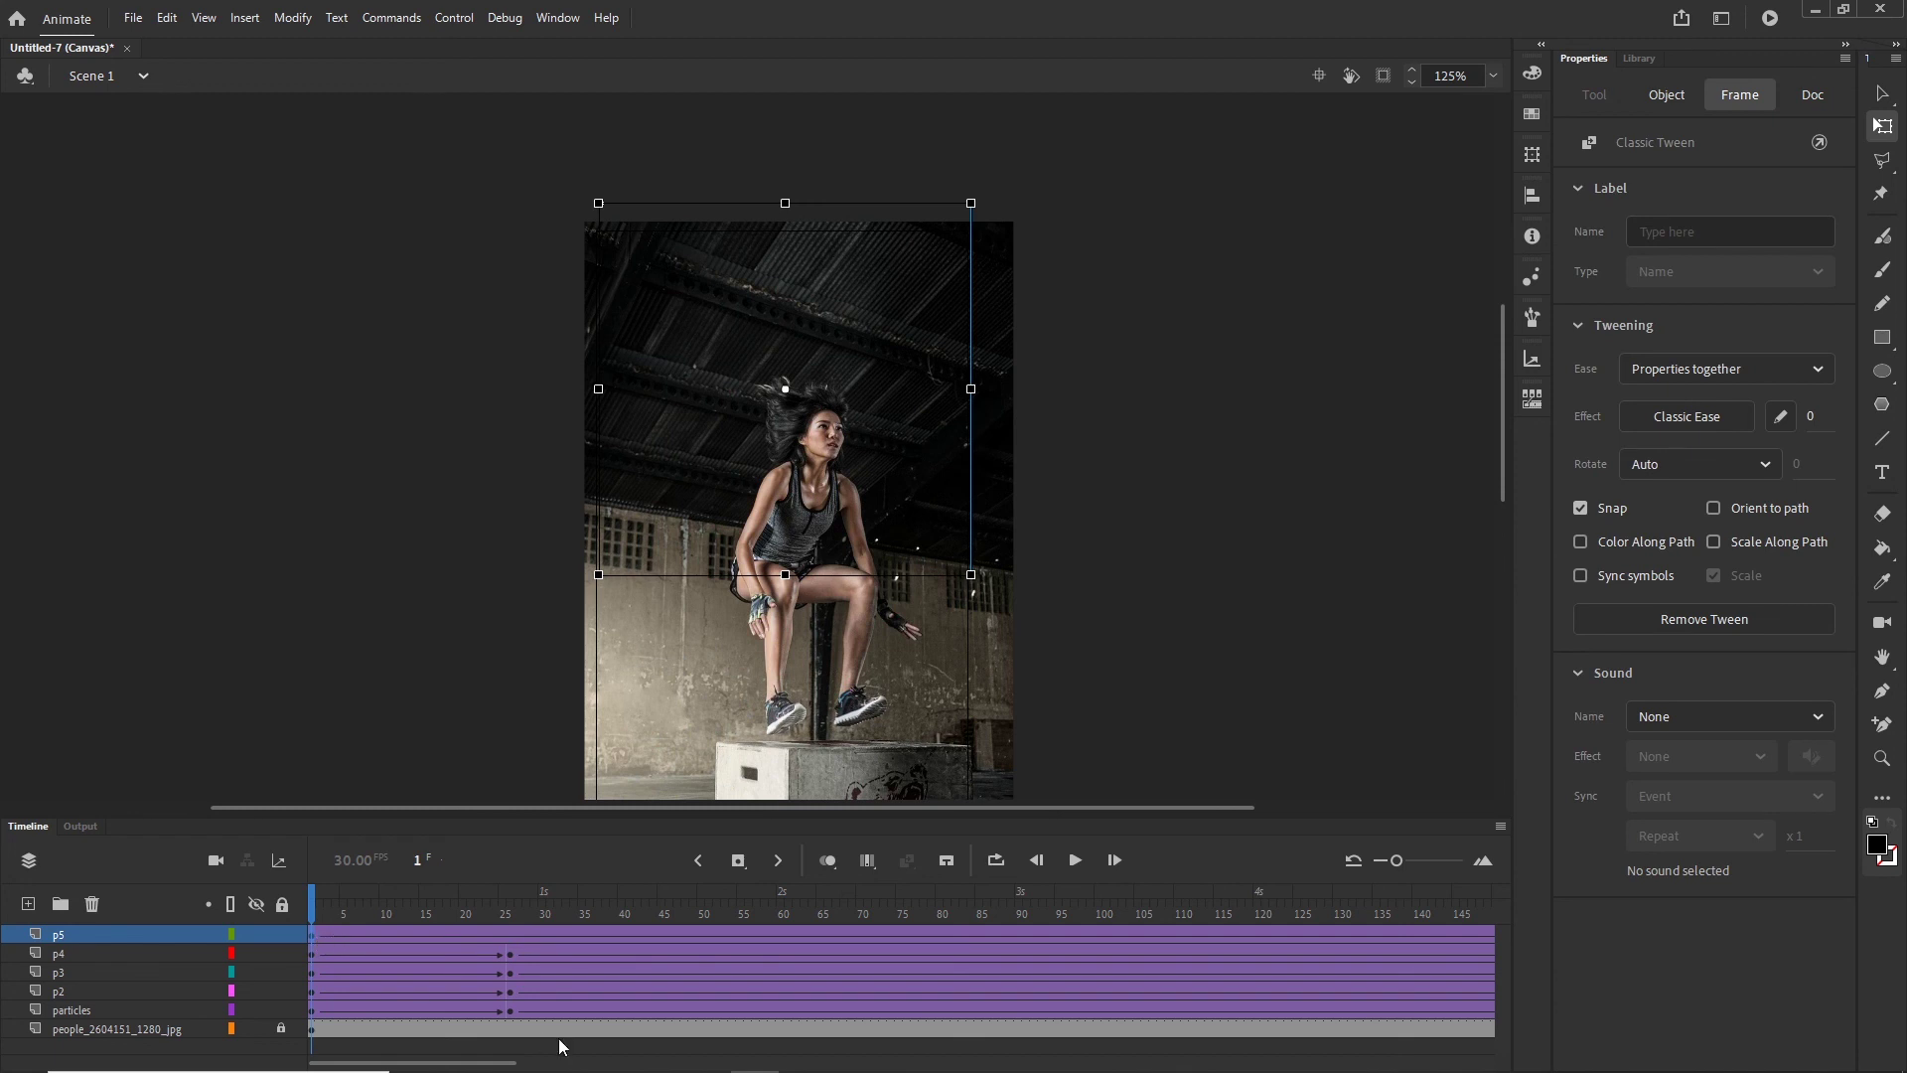
key("shift+Down")
key("shift+Down")
Step: Shift the p5 particles instance at frame 1 farther down and slightly left, keeping its left edge just inside the photo
key("shift+Down")
key("shift+Down")
key("shift+Right")
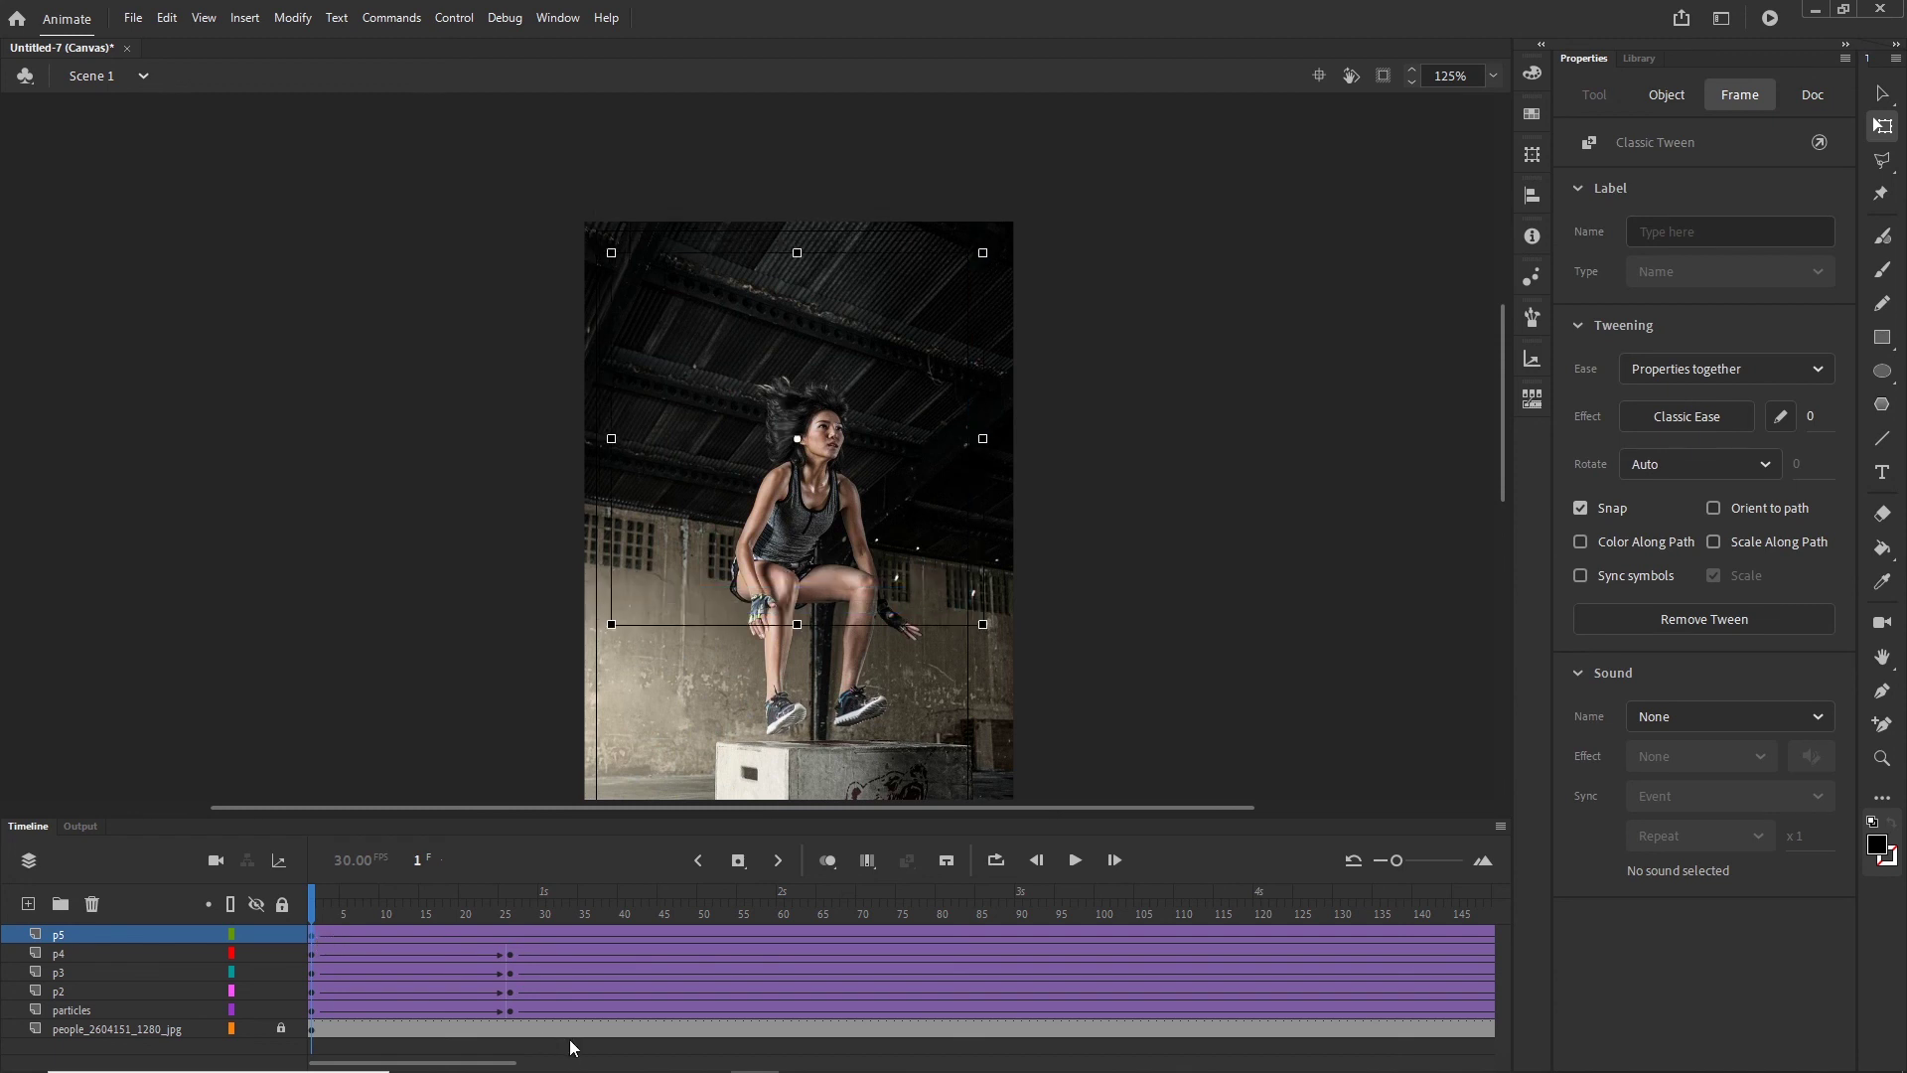
key("shift+Down")
key("shift+Down")
key("shift+Left")
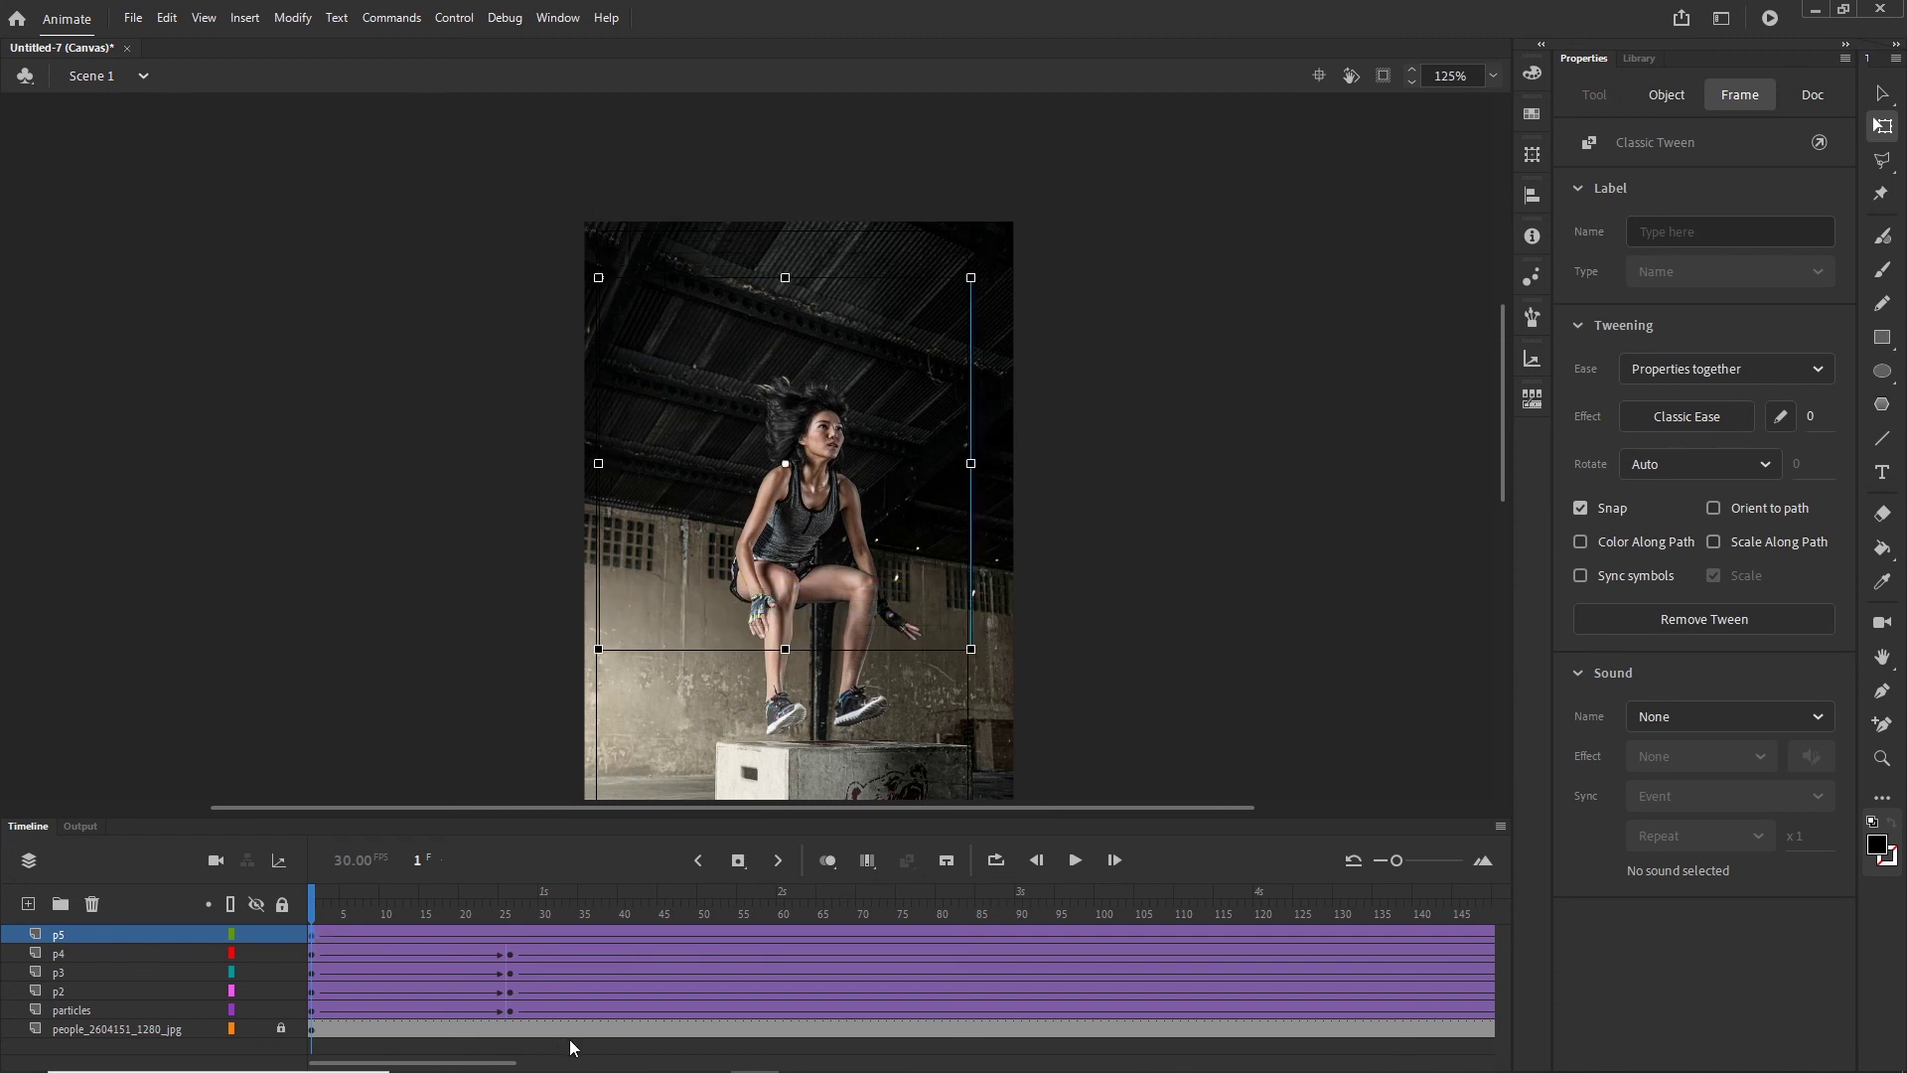
key("shift+Down")
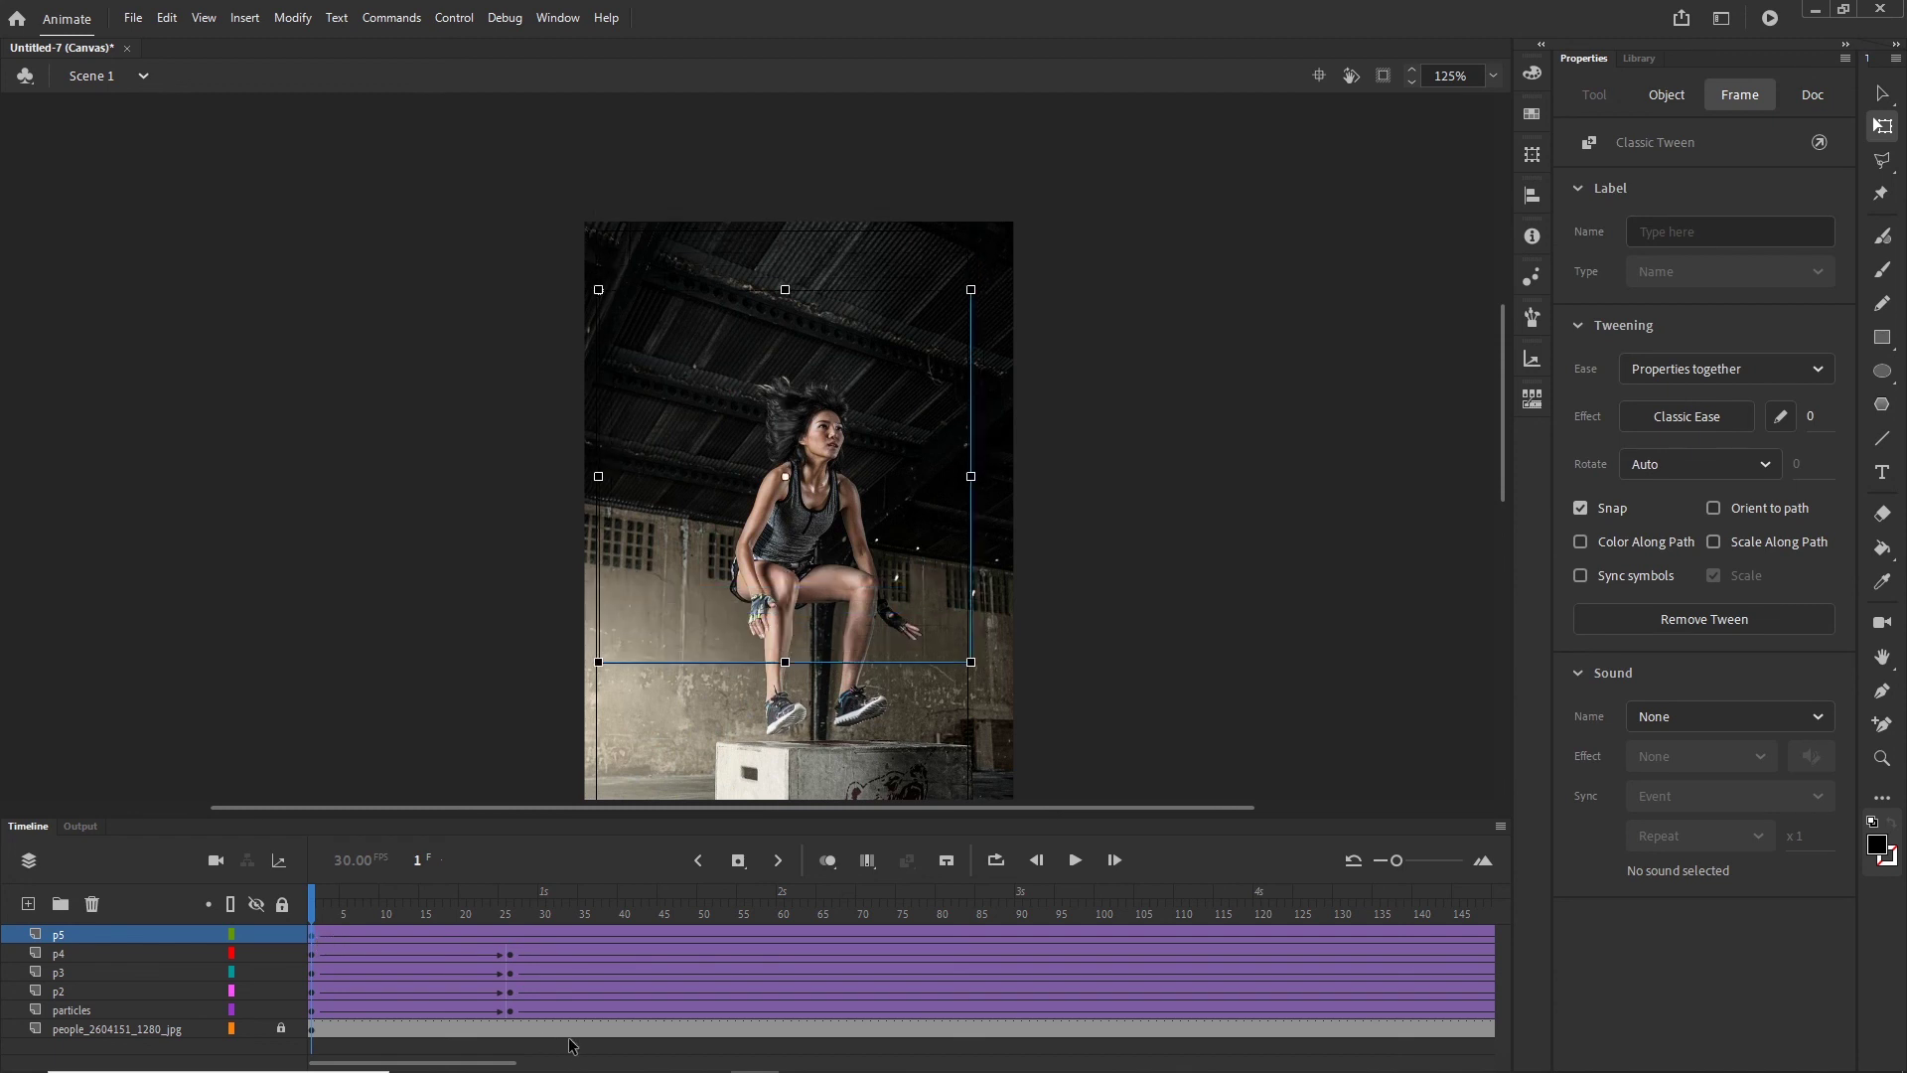
Step: Insert a keyframe at frame 26 on the p5 layer and move its particles instance slightly down to X -4, Y 74
left_click(513, 935)
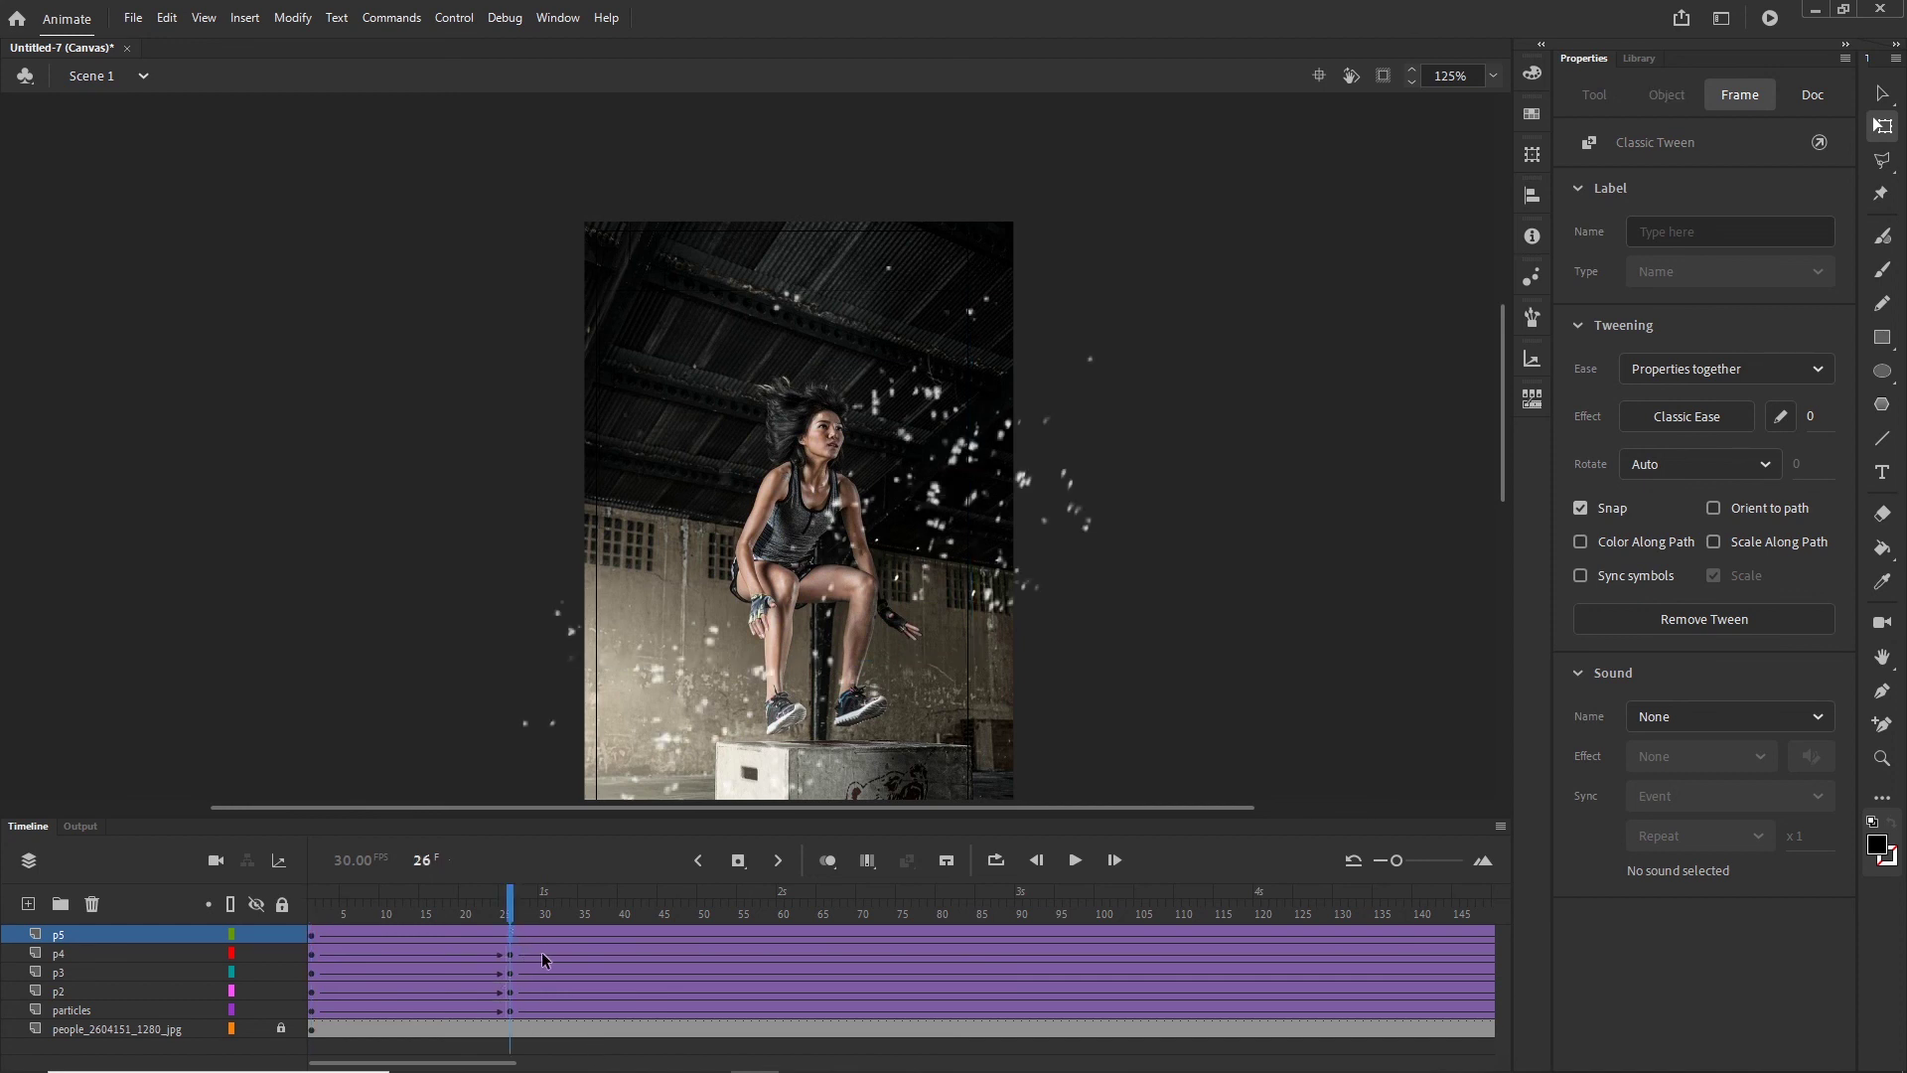
key("F6")
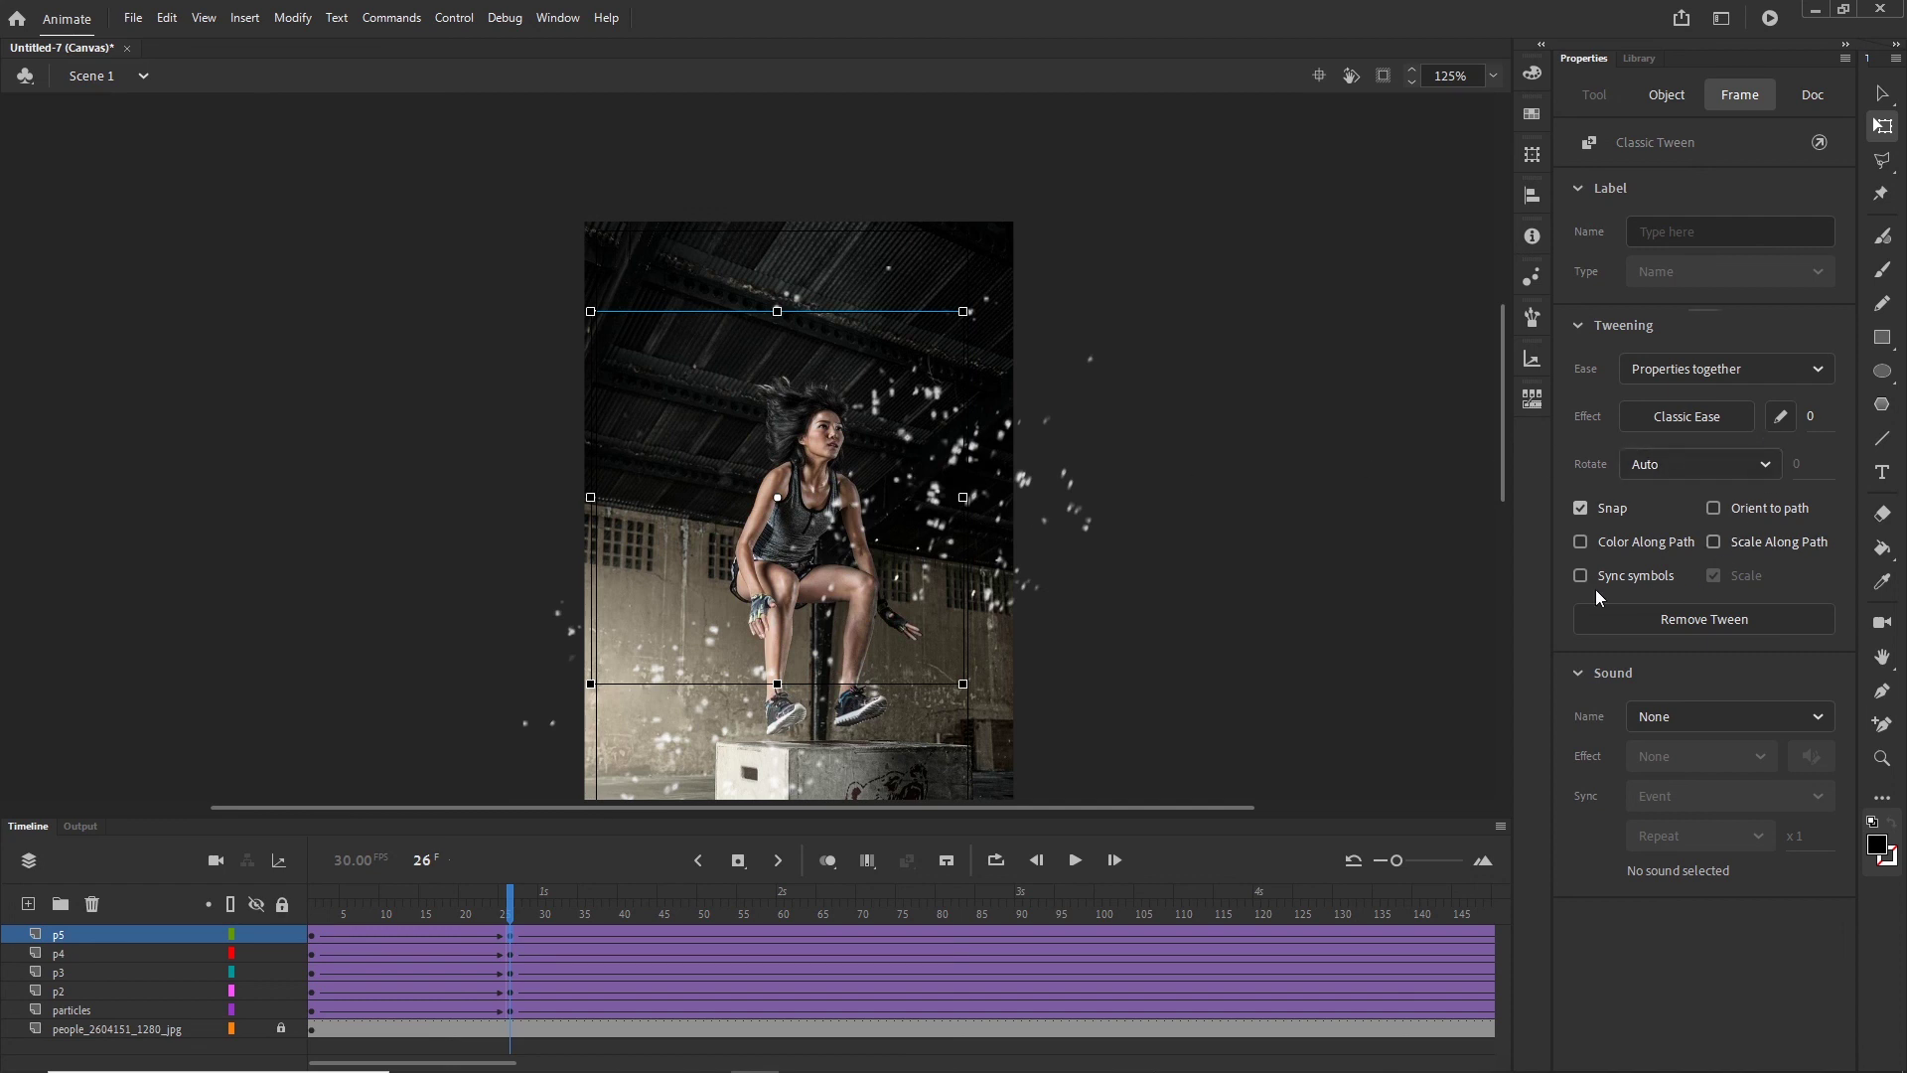
key("v")
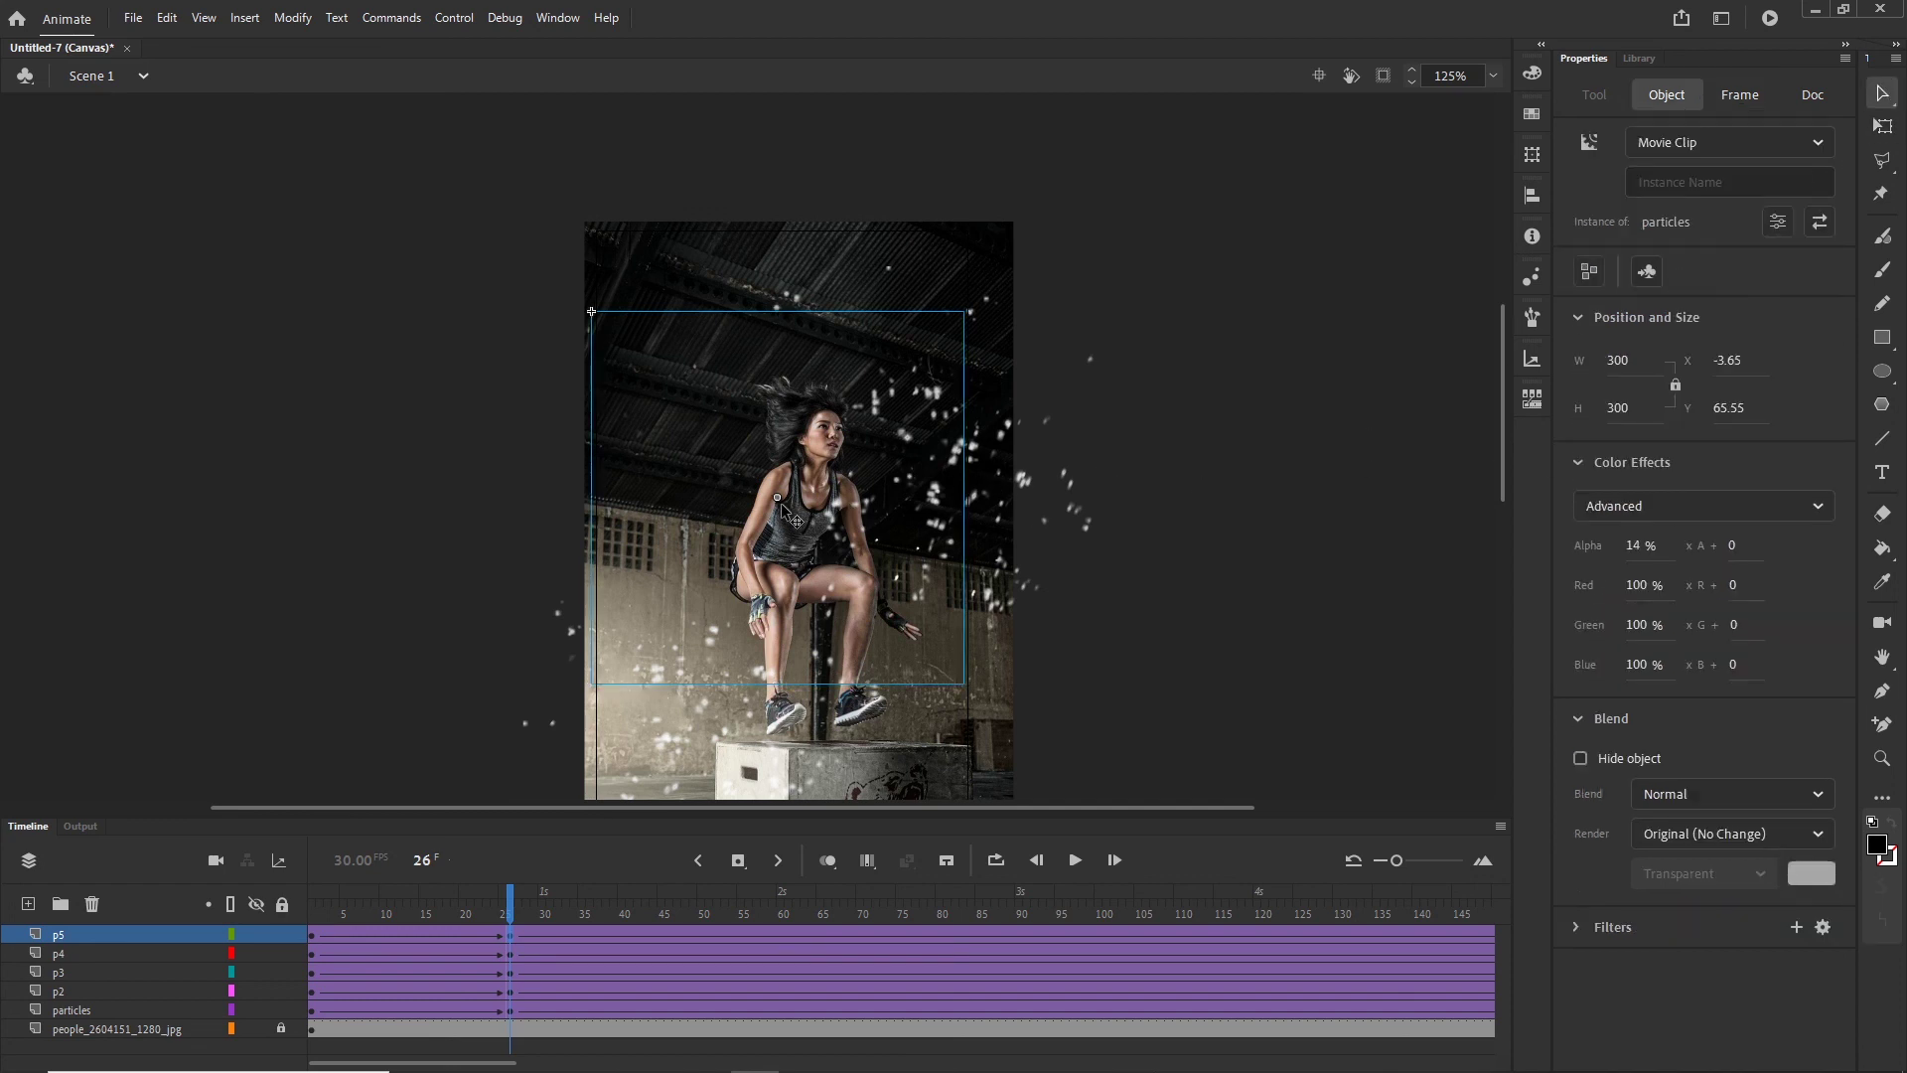
left_click_drag(781, 503, 781, 512)
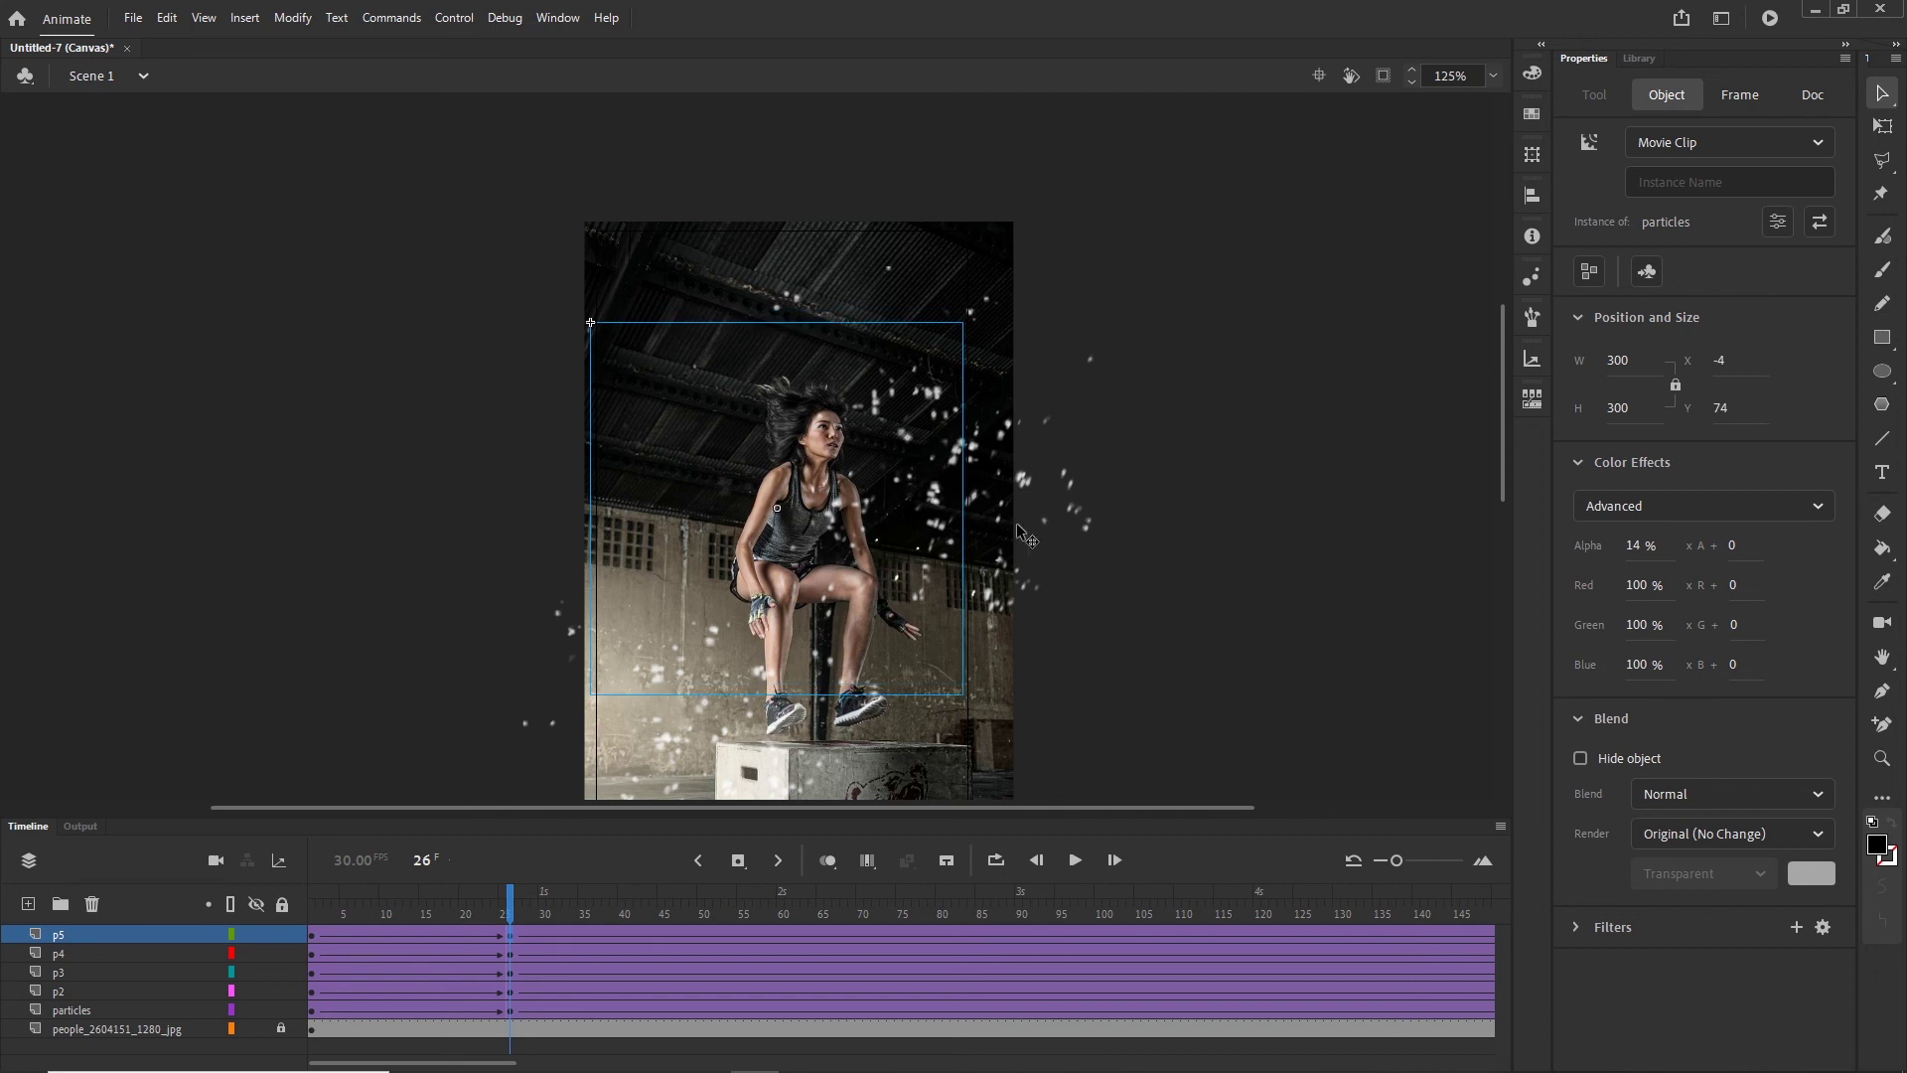
Step: Switch the p5 instance's color effect at frame 26 to Alpha at 100%, and preview the banner in the browser
left_click(1803, 508)
left_click(1633, 663)
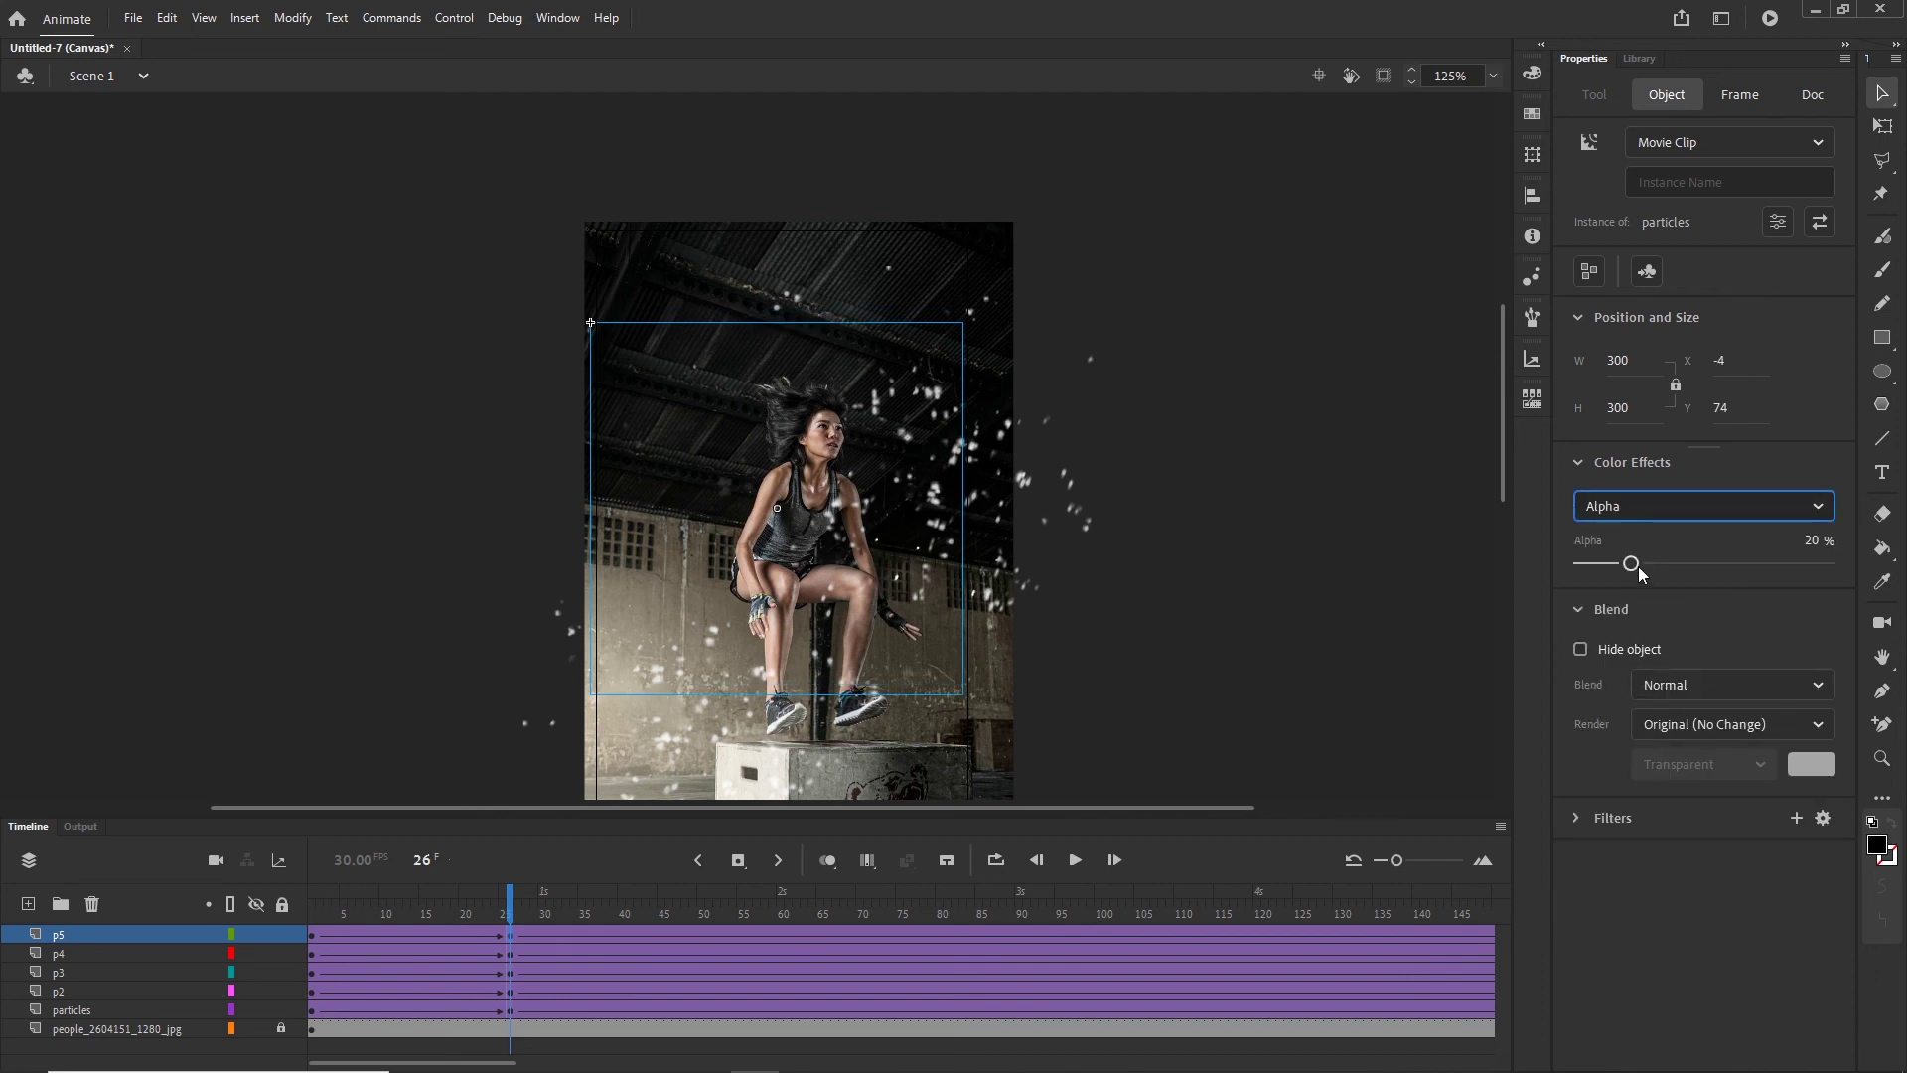
left_click_drag(1632, 564, 1837, 568)
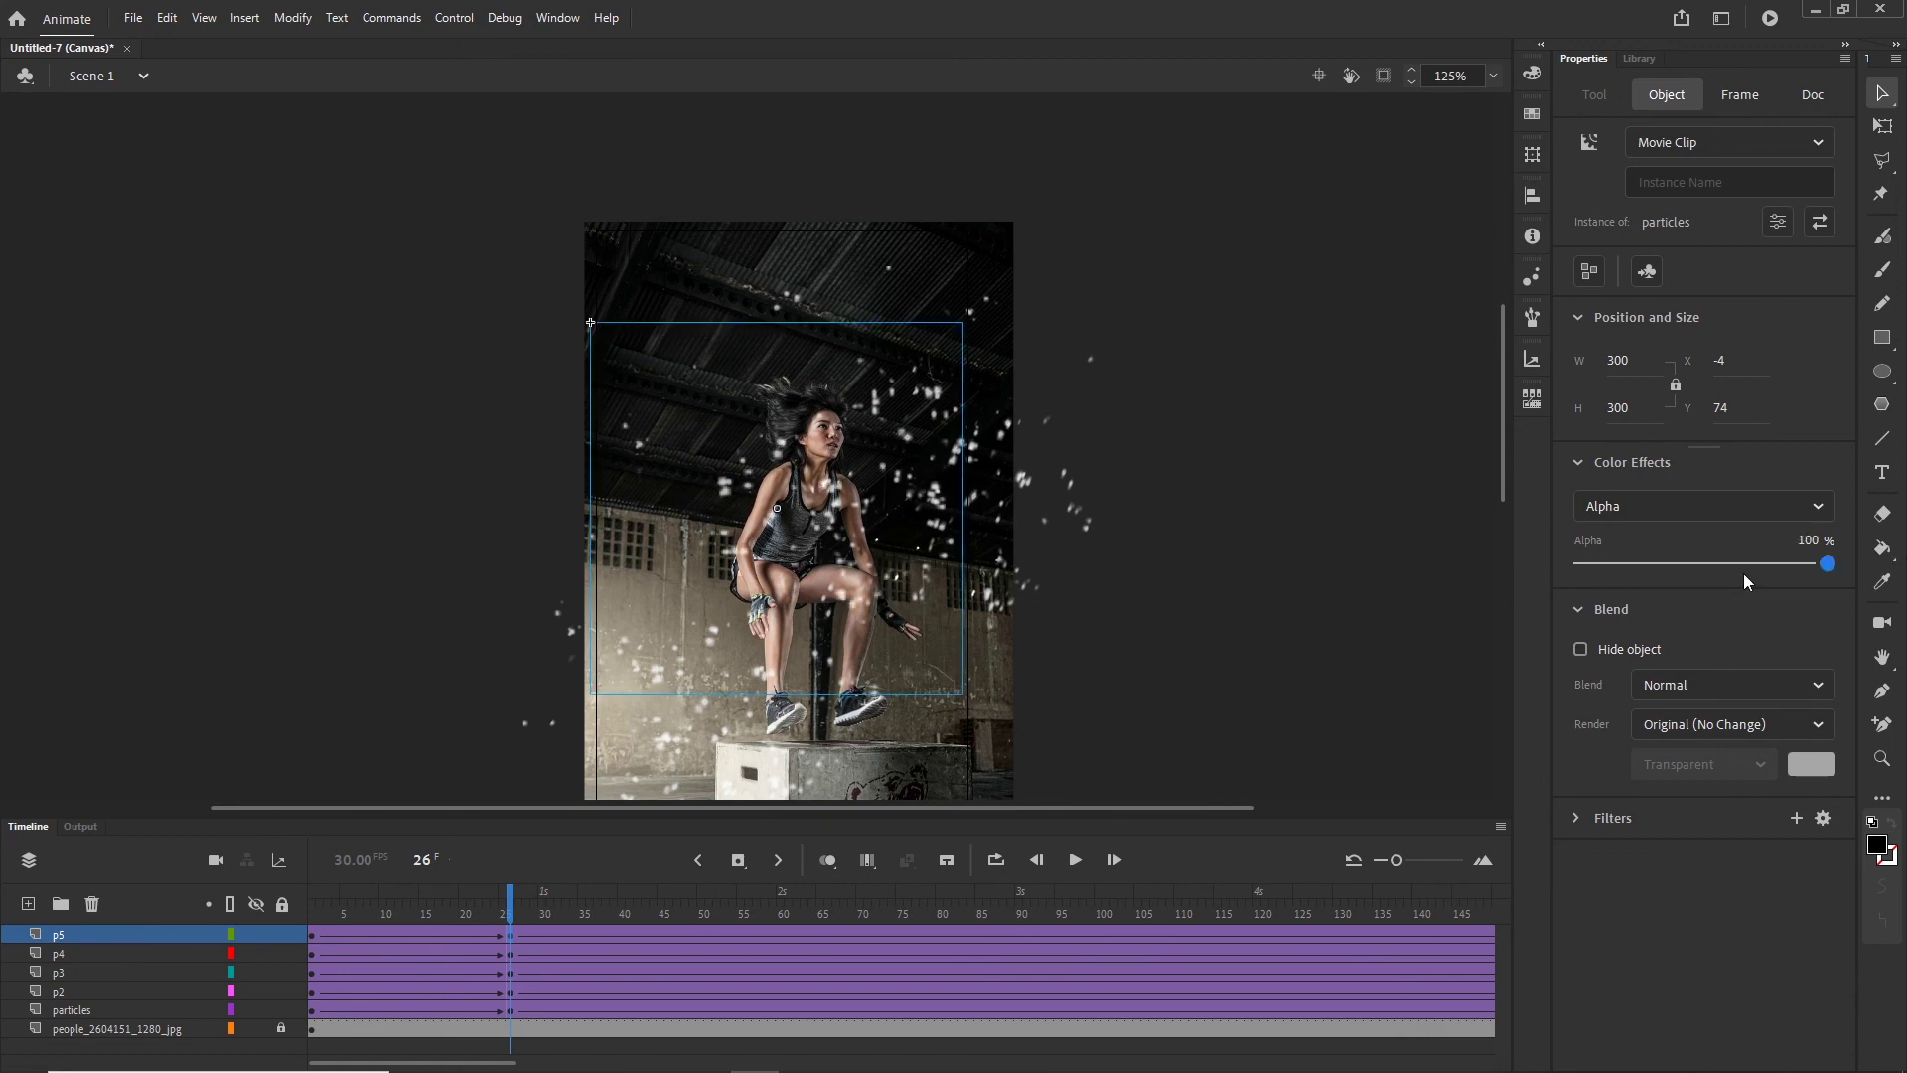
key("ctrl+Return")
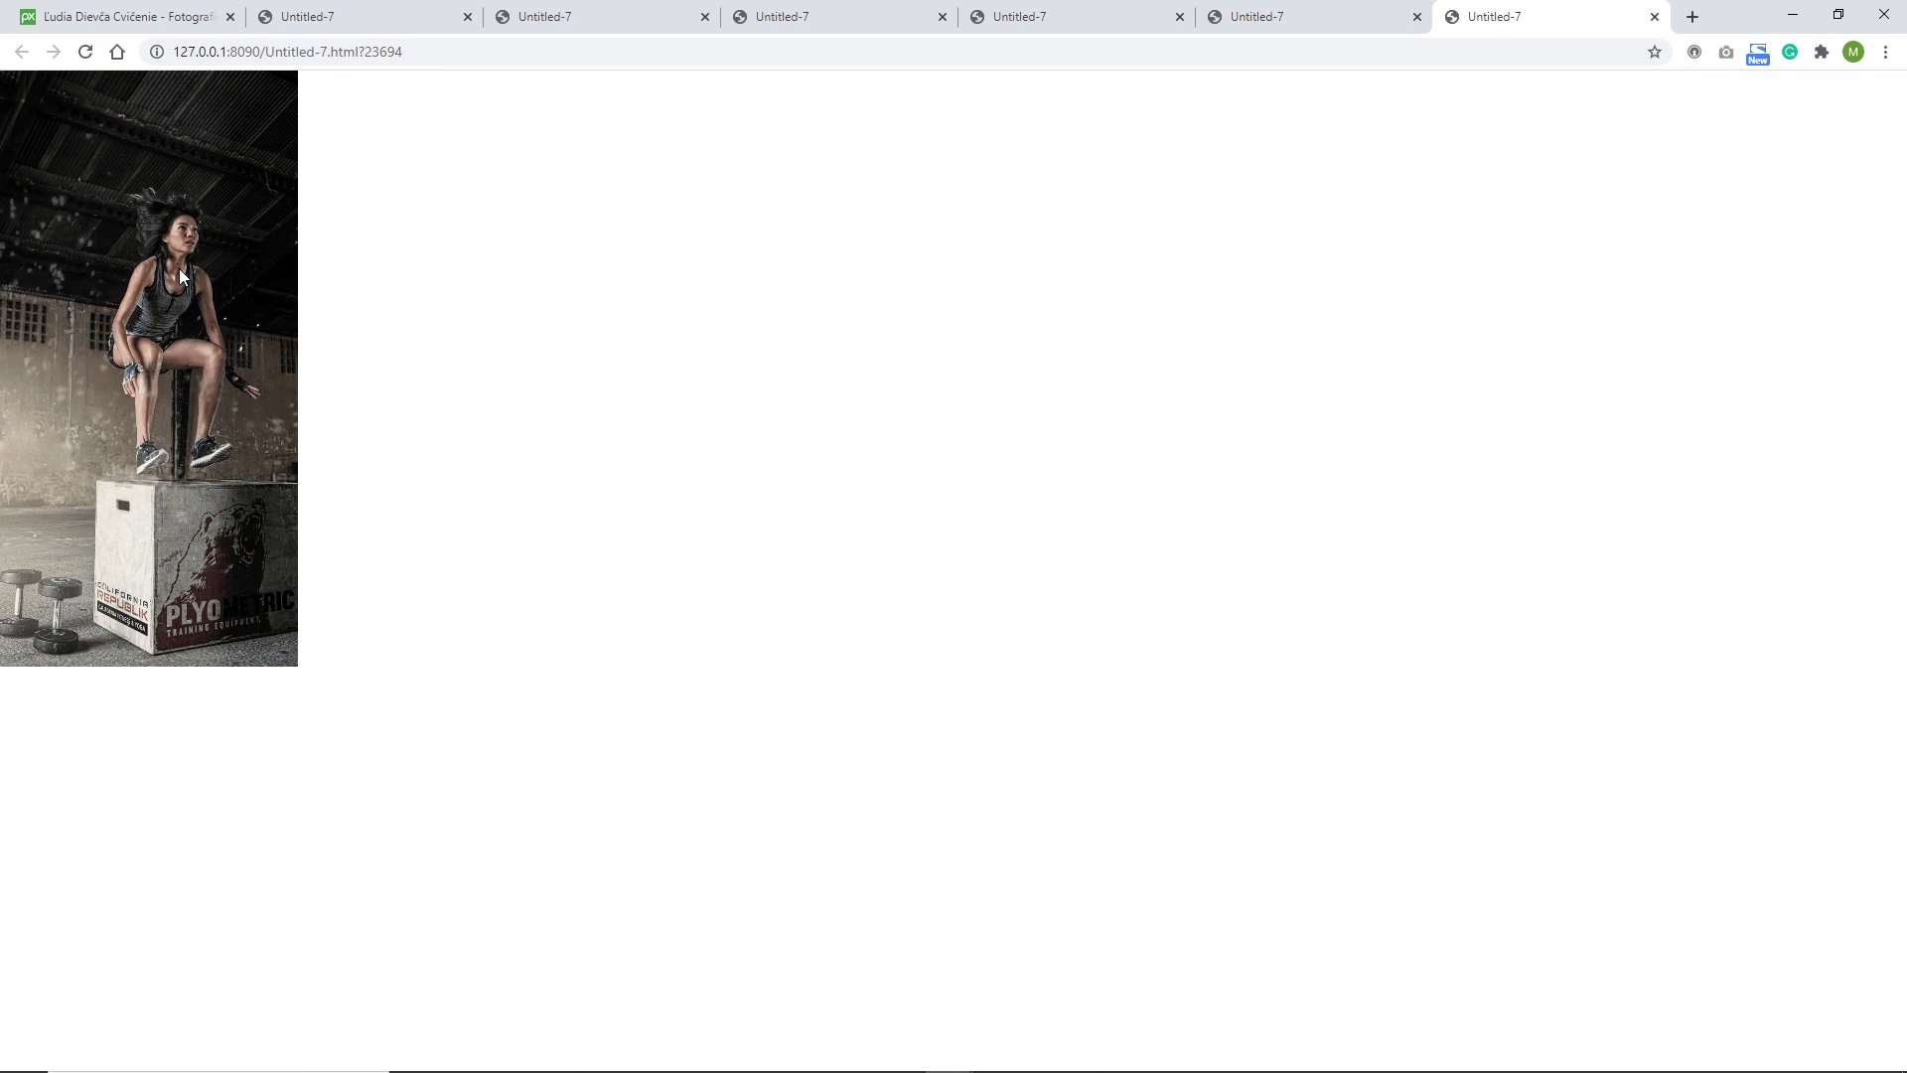
left_click(1793, 15)
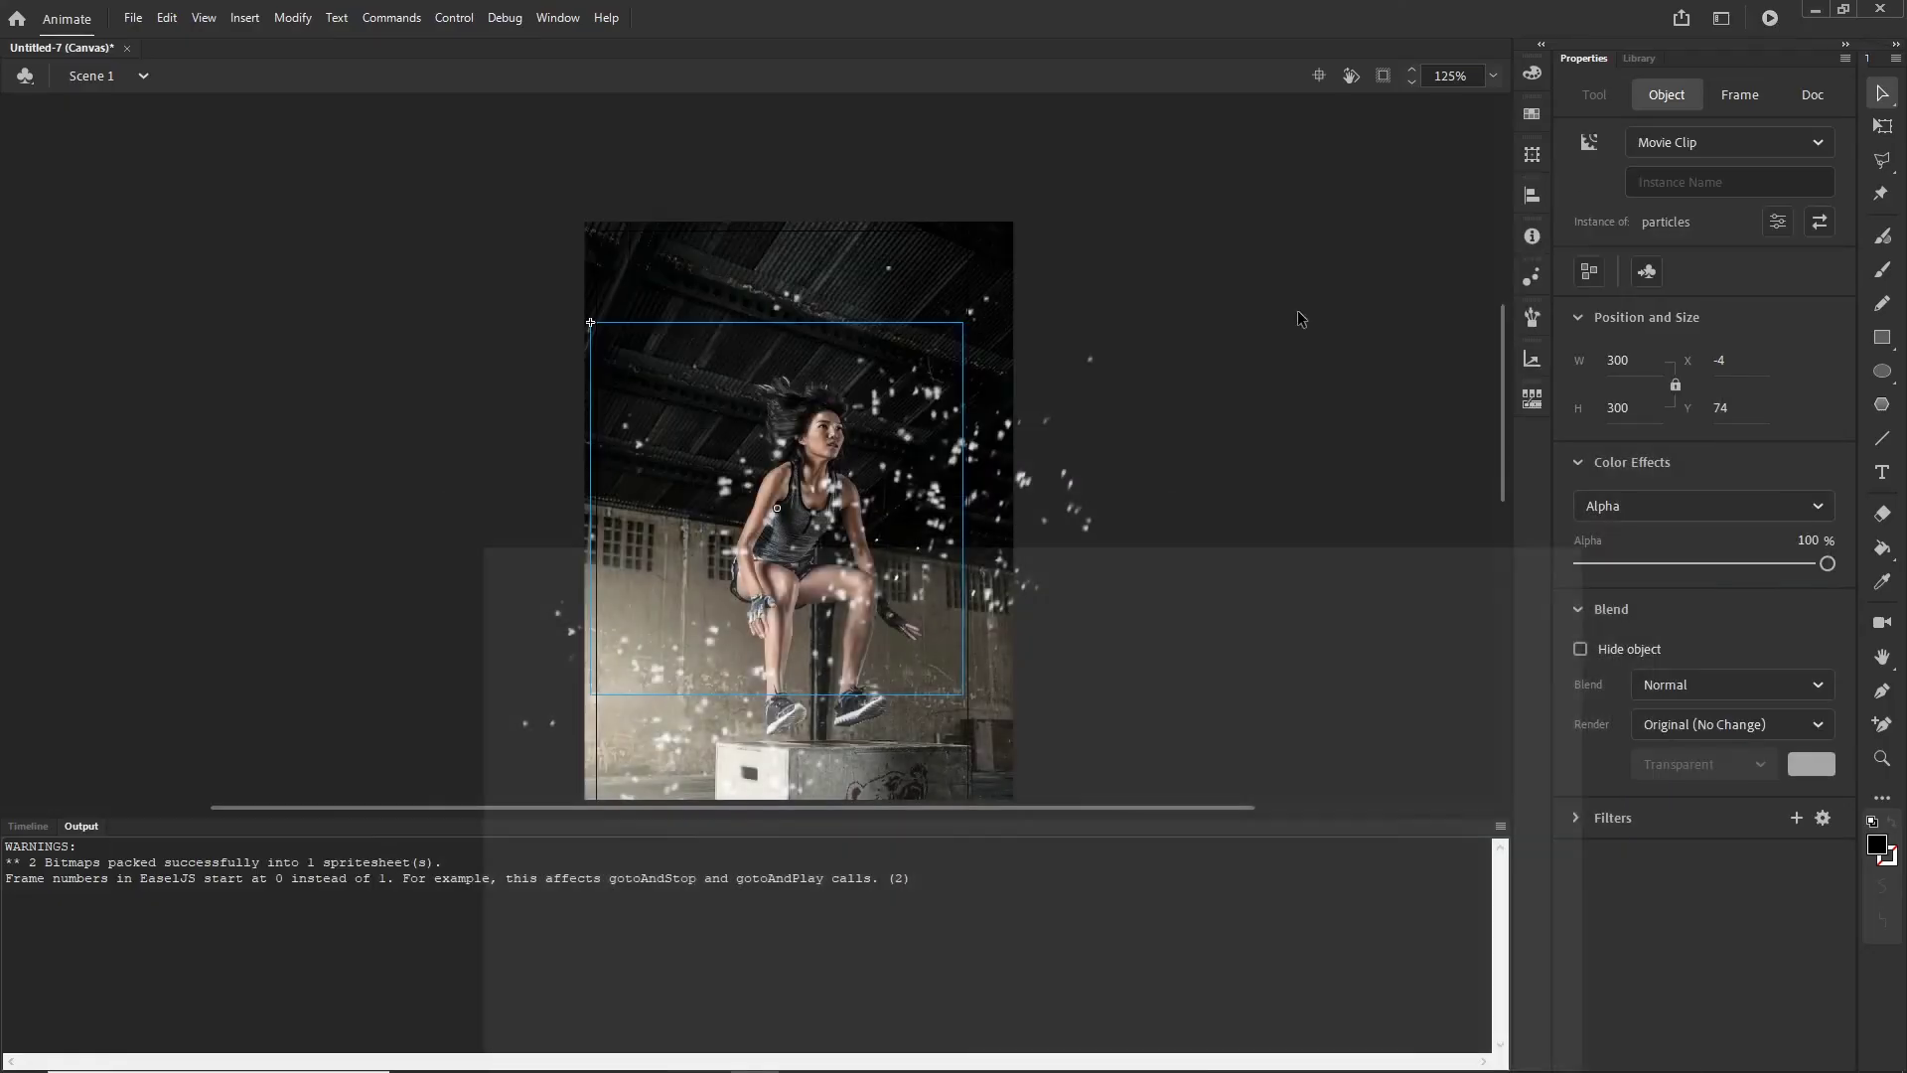